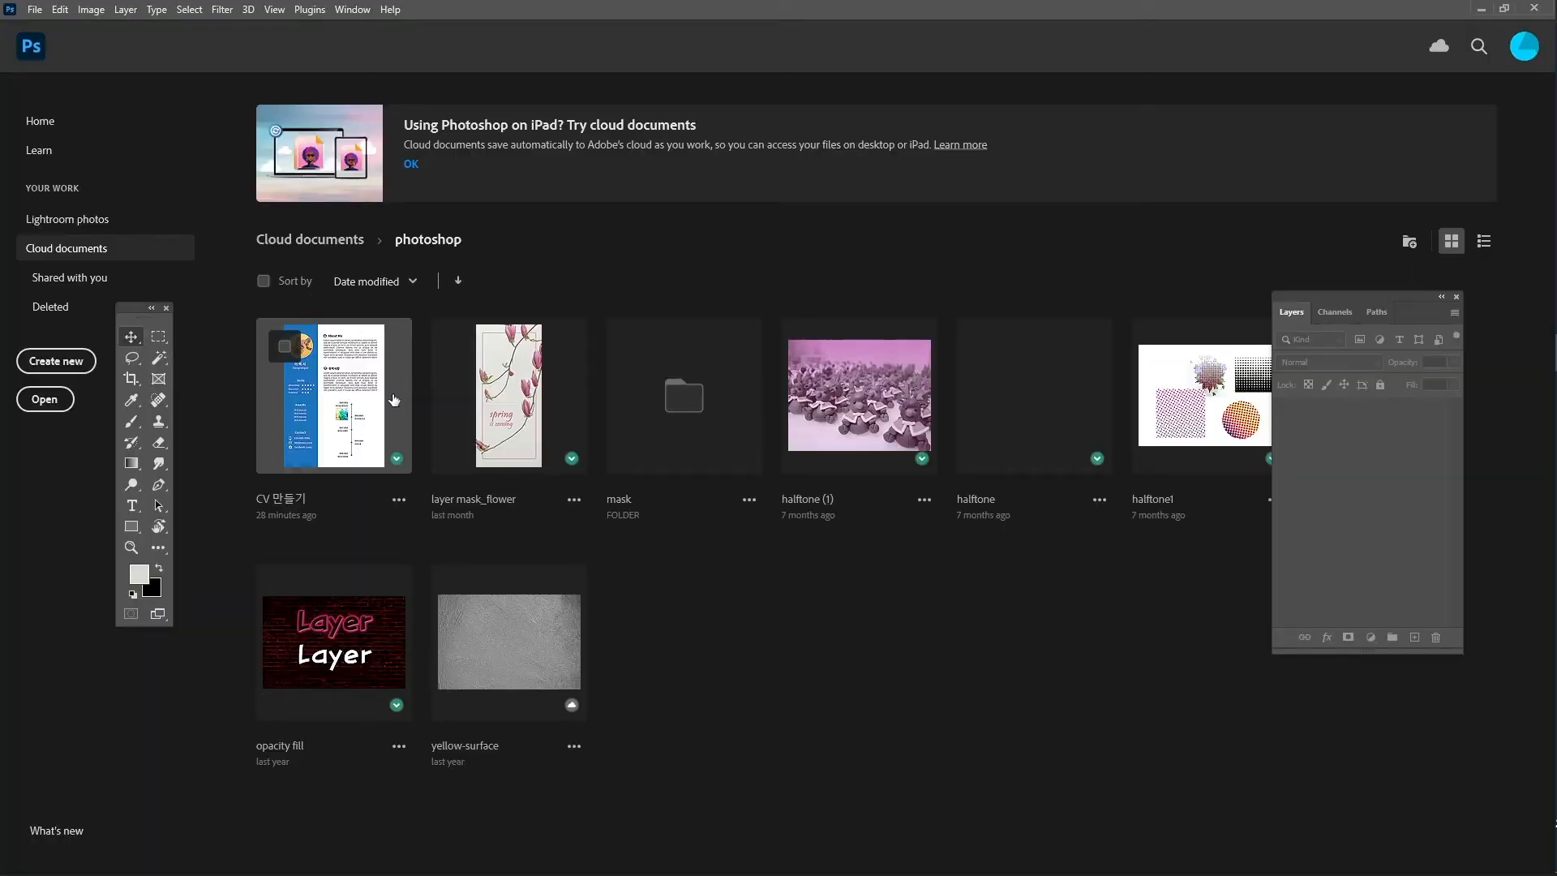
- Create a new A4 print document (210 × 297 mm, 300 ppi) in CMYK Color mode
click(71, 363)
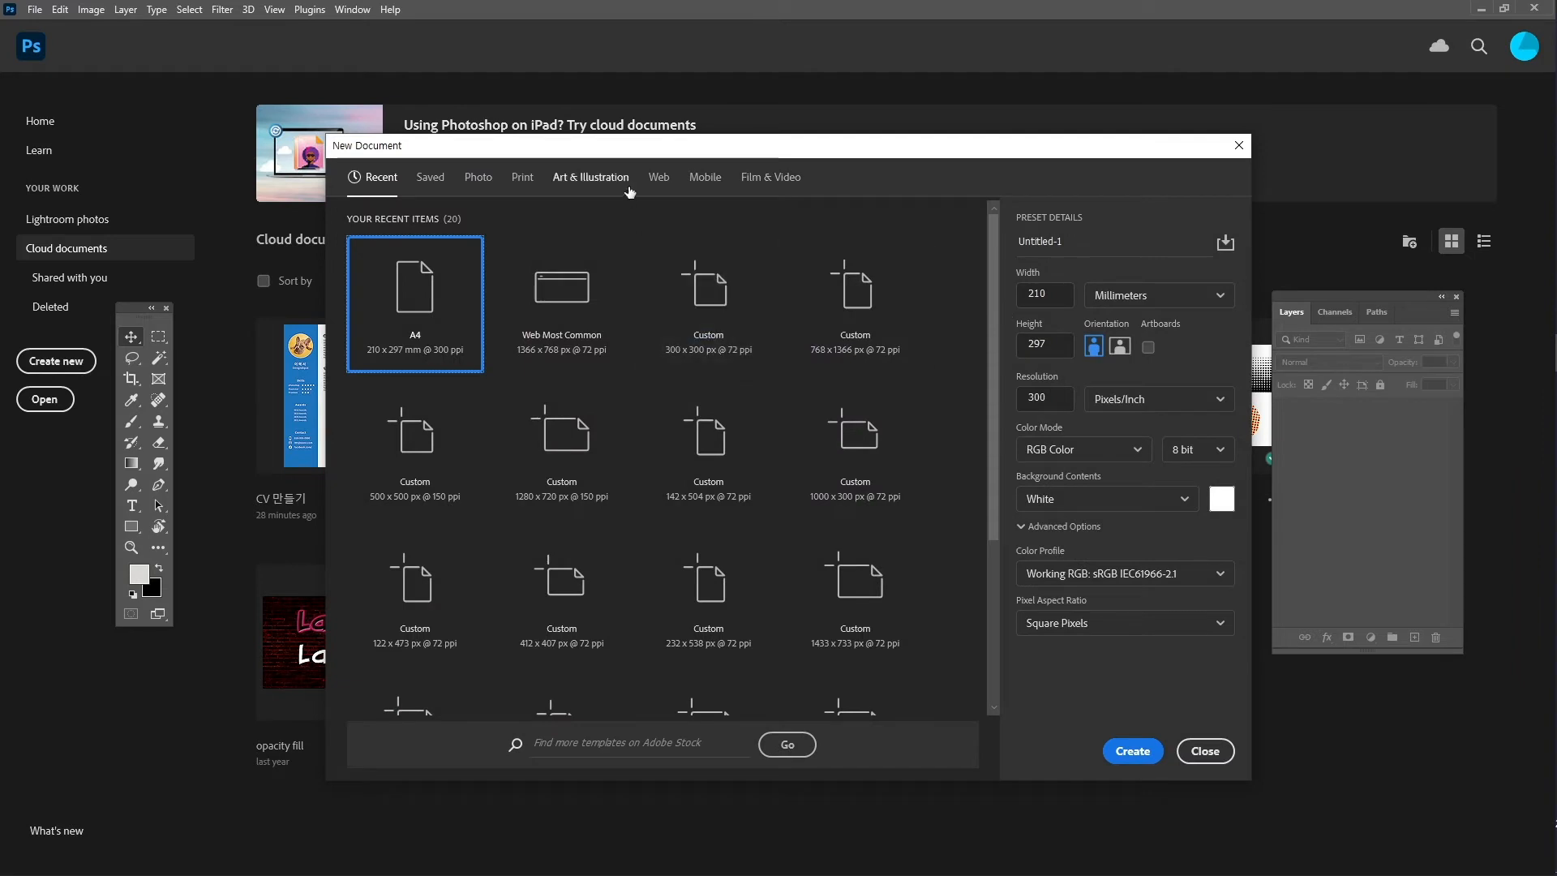
click(524, 180)
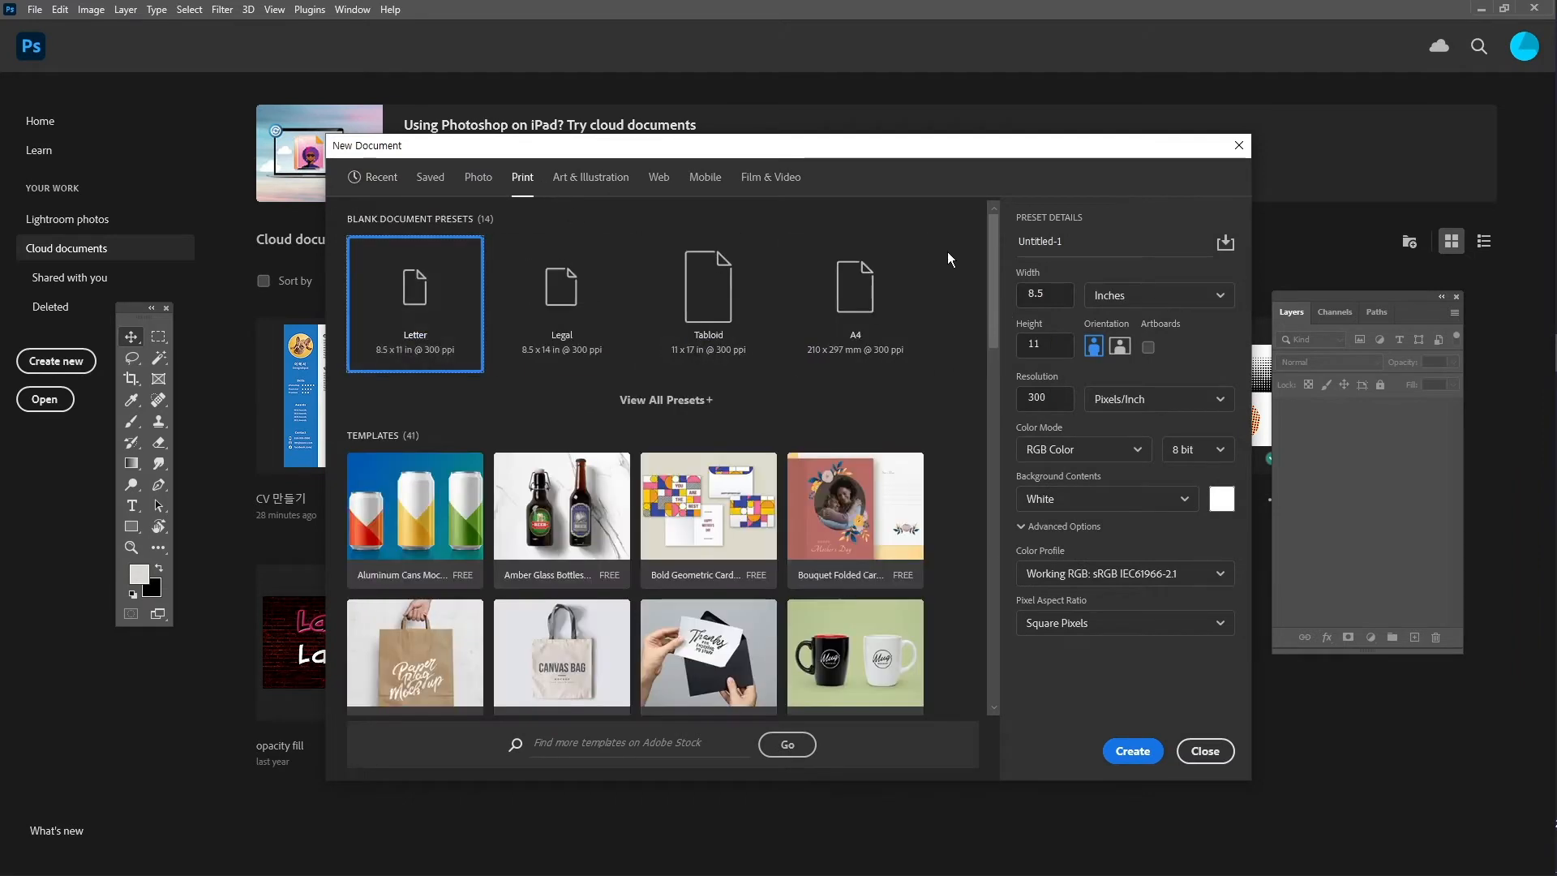
click(882, 300)
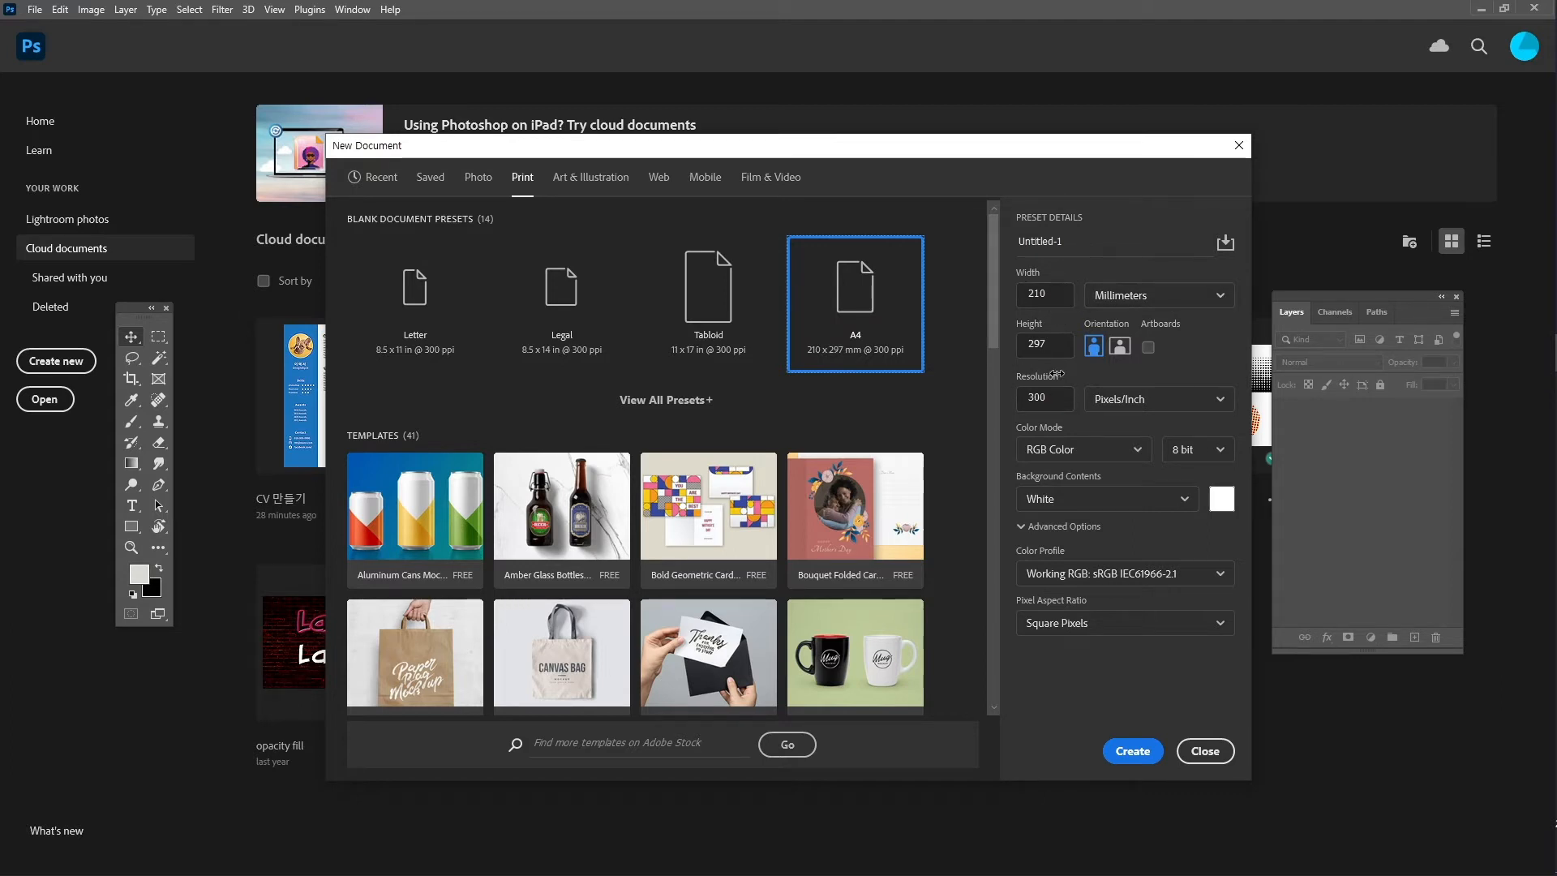
click(1129, 450)
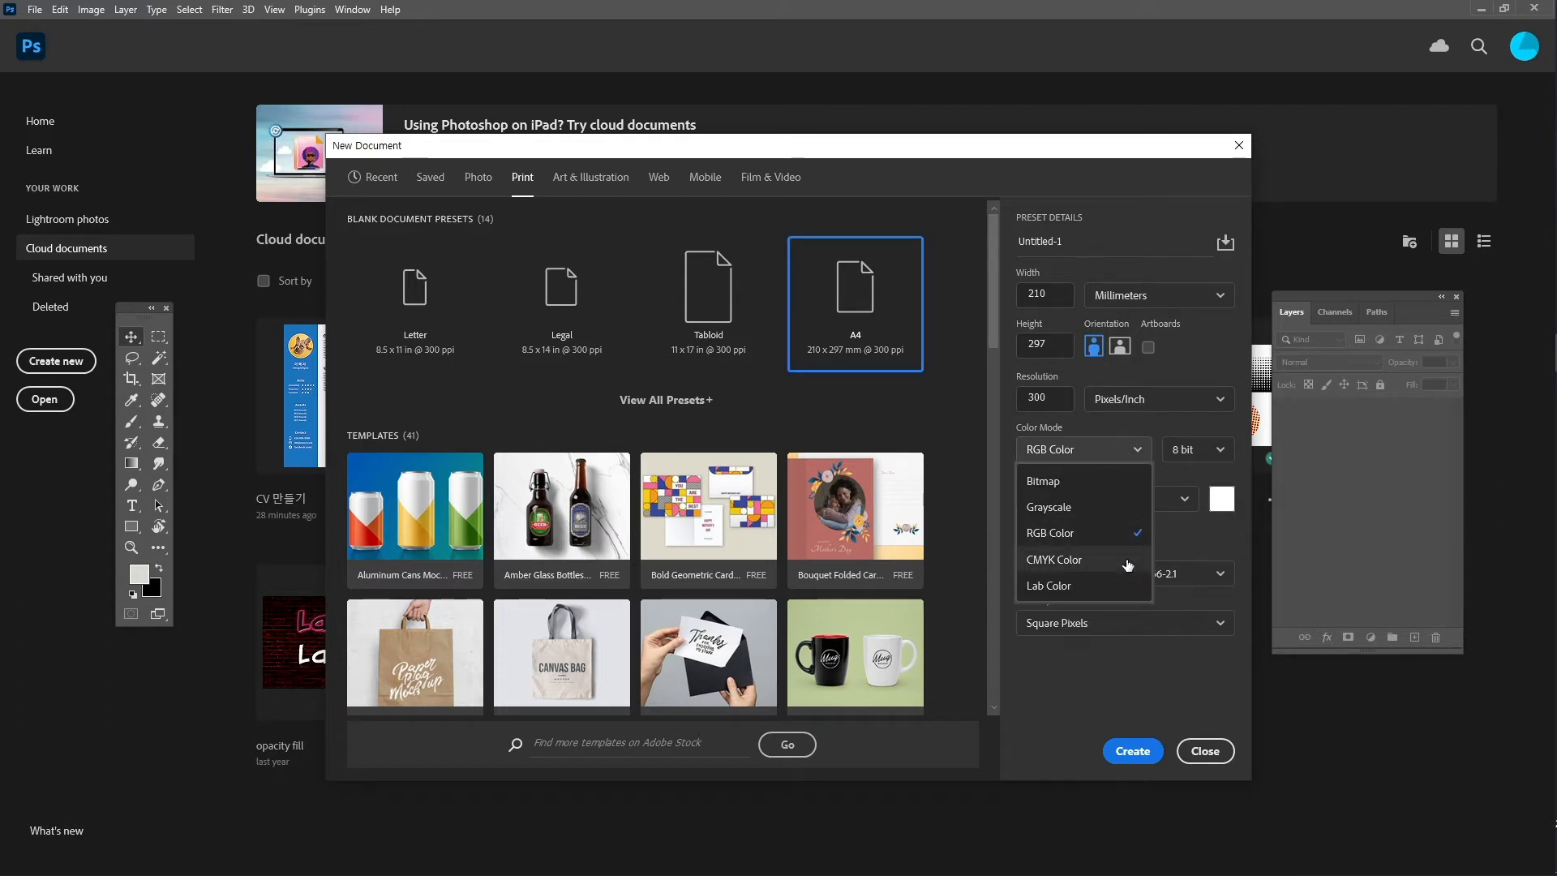
click(1054, 560)
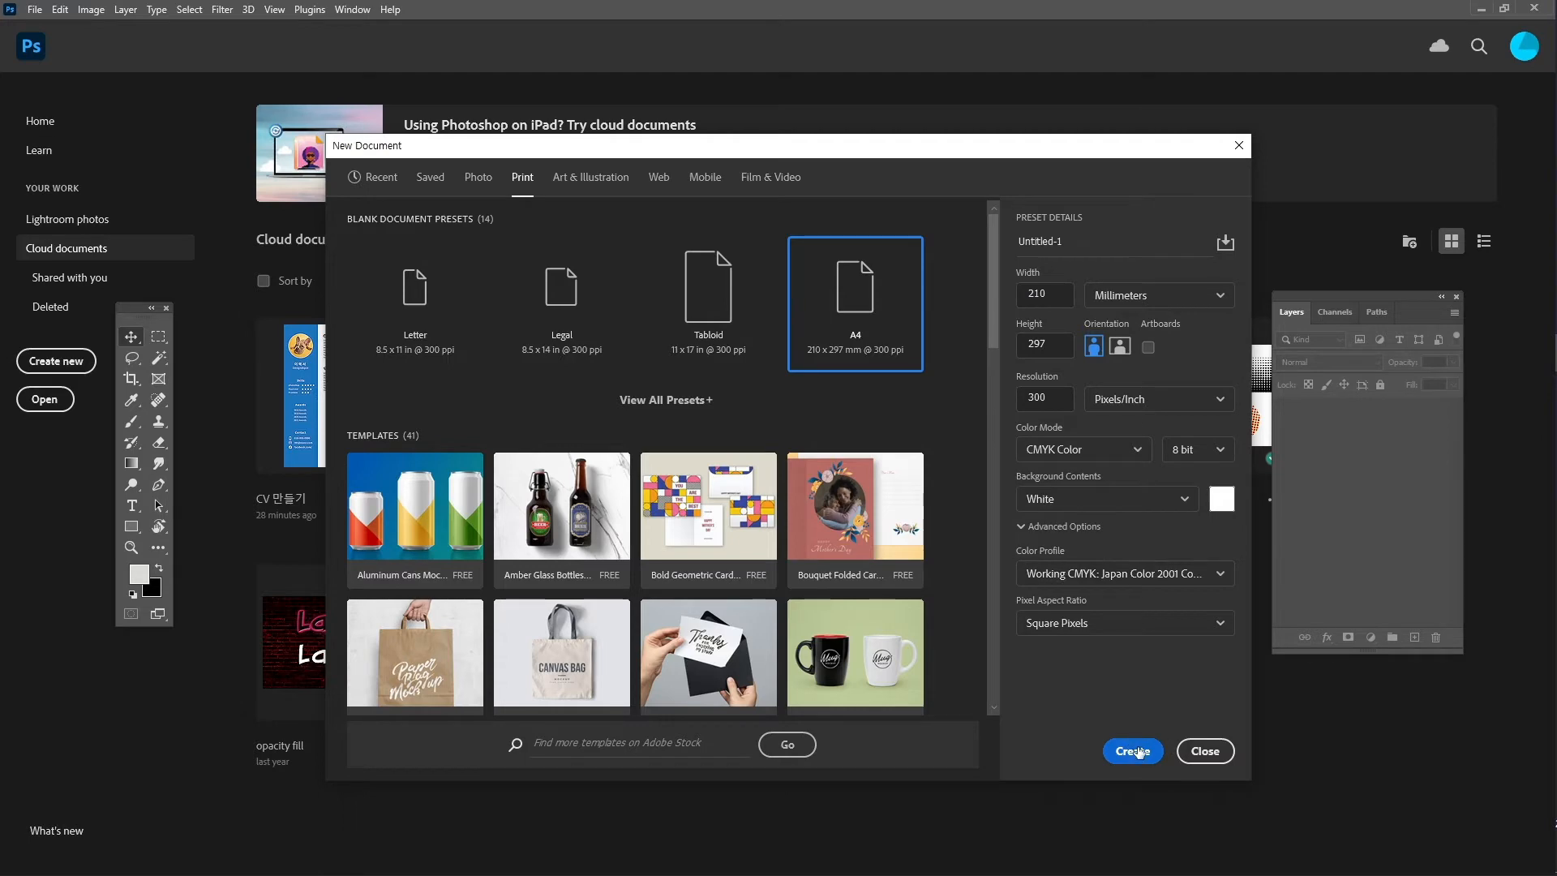
click(1136, 751)
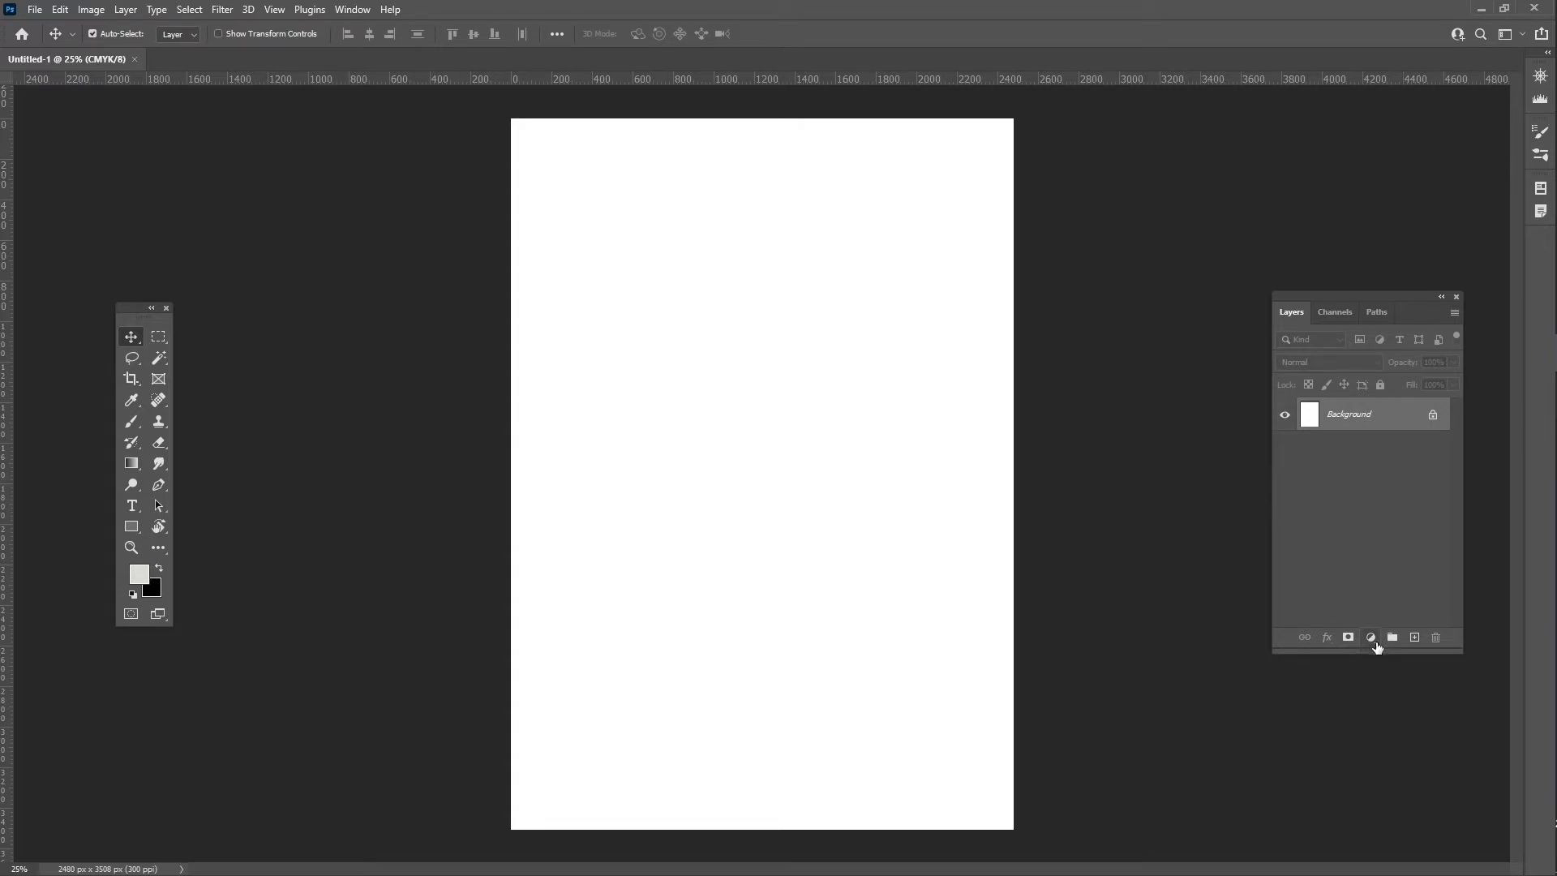
- Cover the page with a blue #1589f5 Solid Color fill layer and target its mask
click(1371, 638)
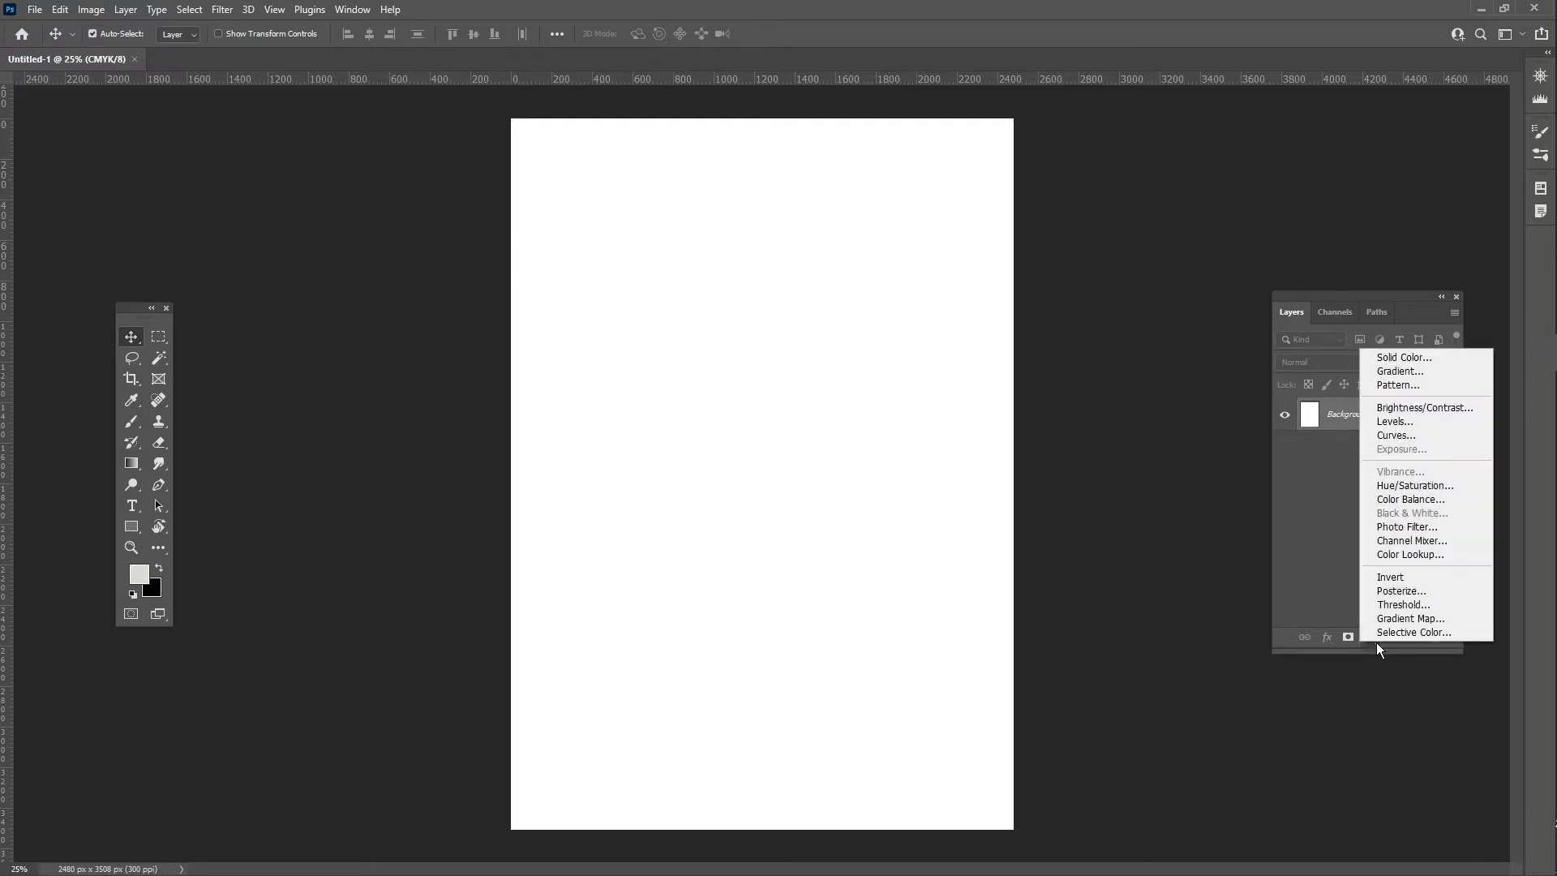
click(1442, 359)
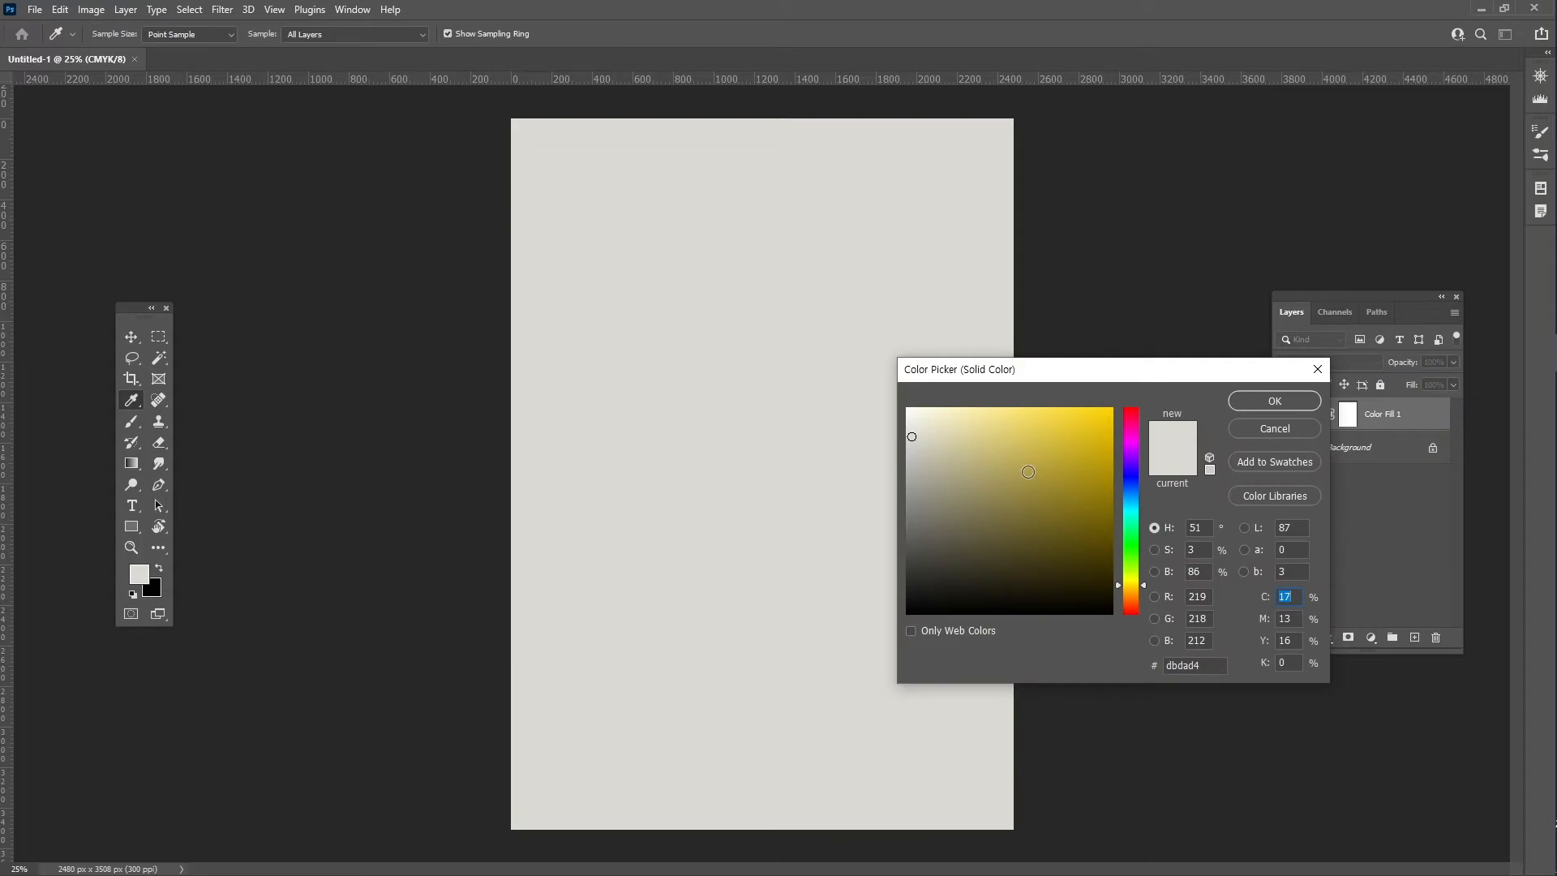
click(1131, 492)
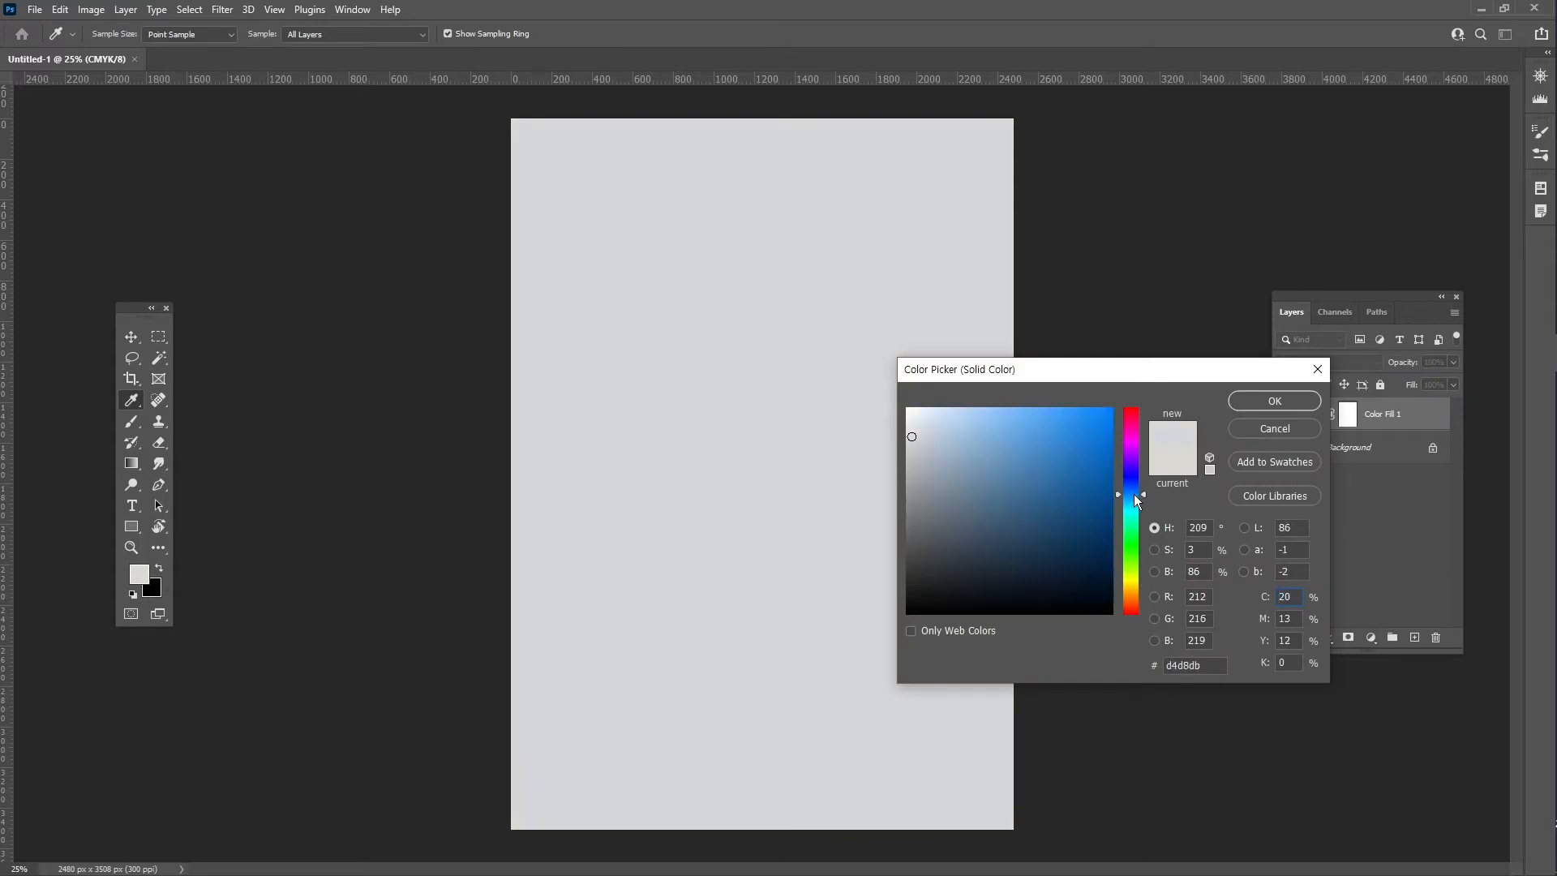
click(1086, 434)
drag(1086, 434, 1096, 415)
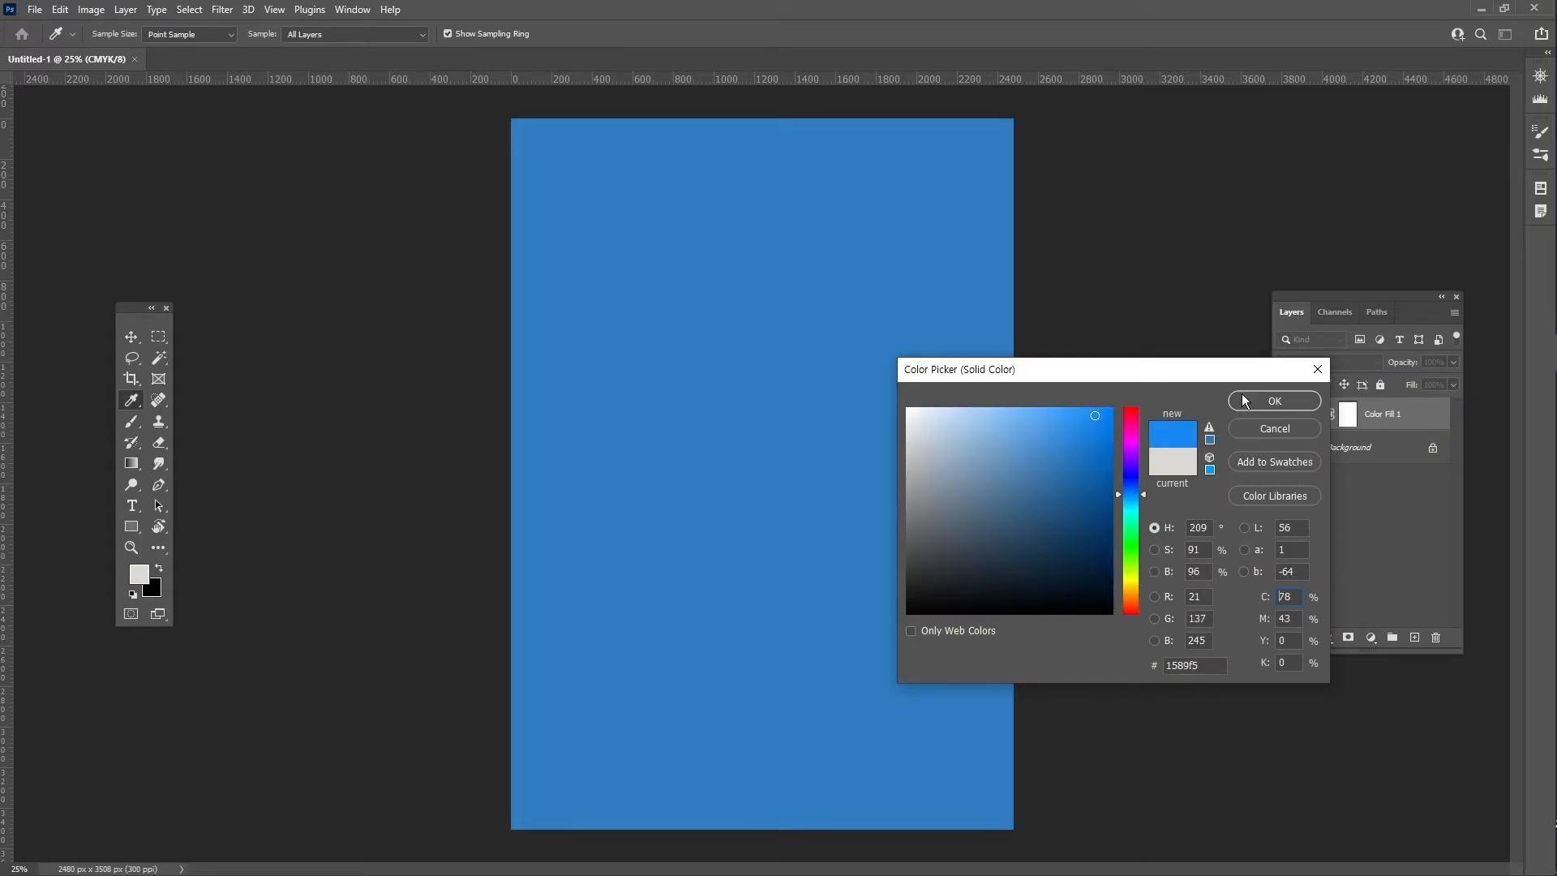
click(1277, 402)
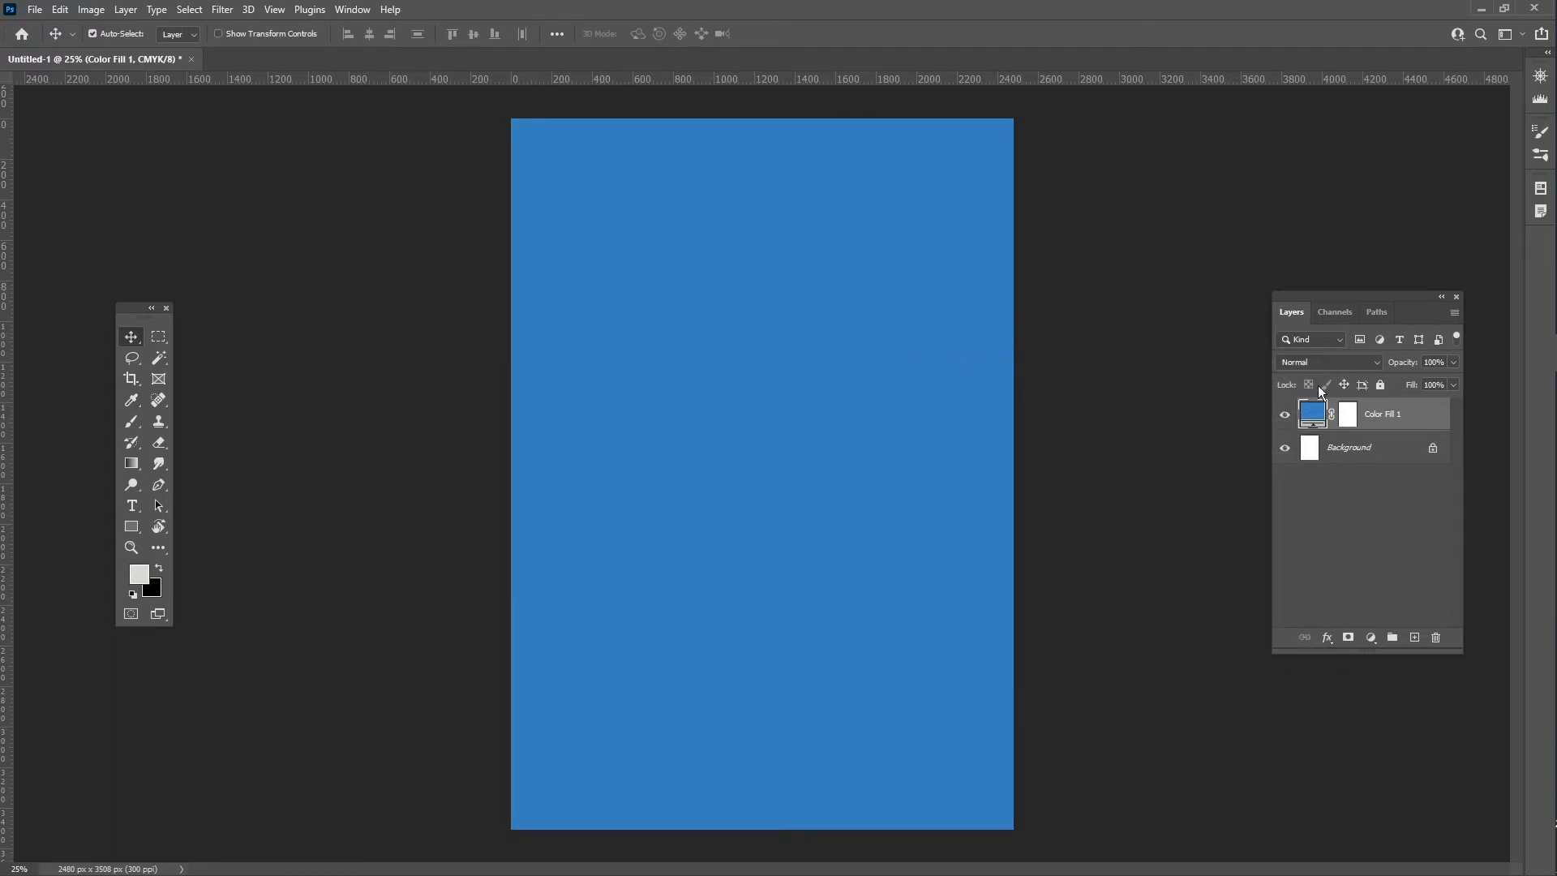
click(1348, 419)
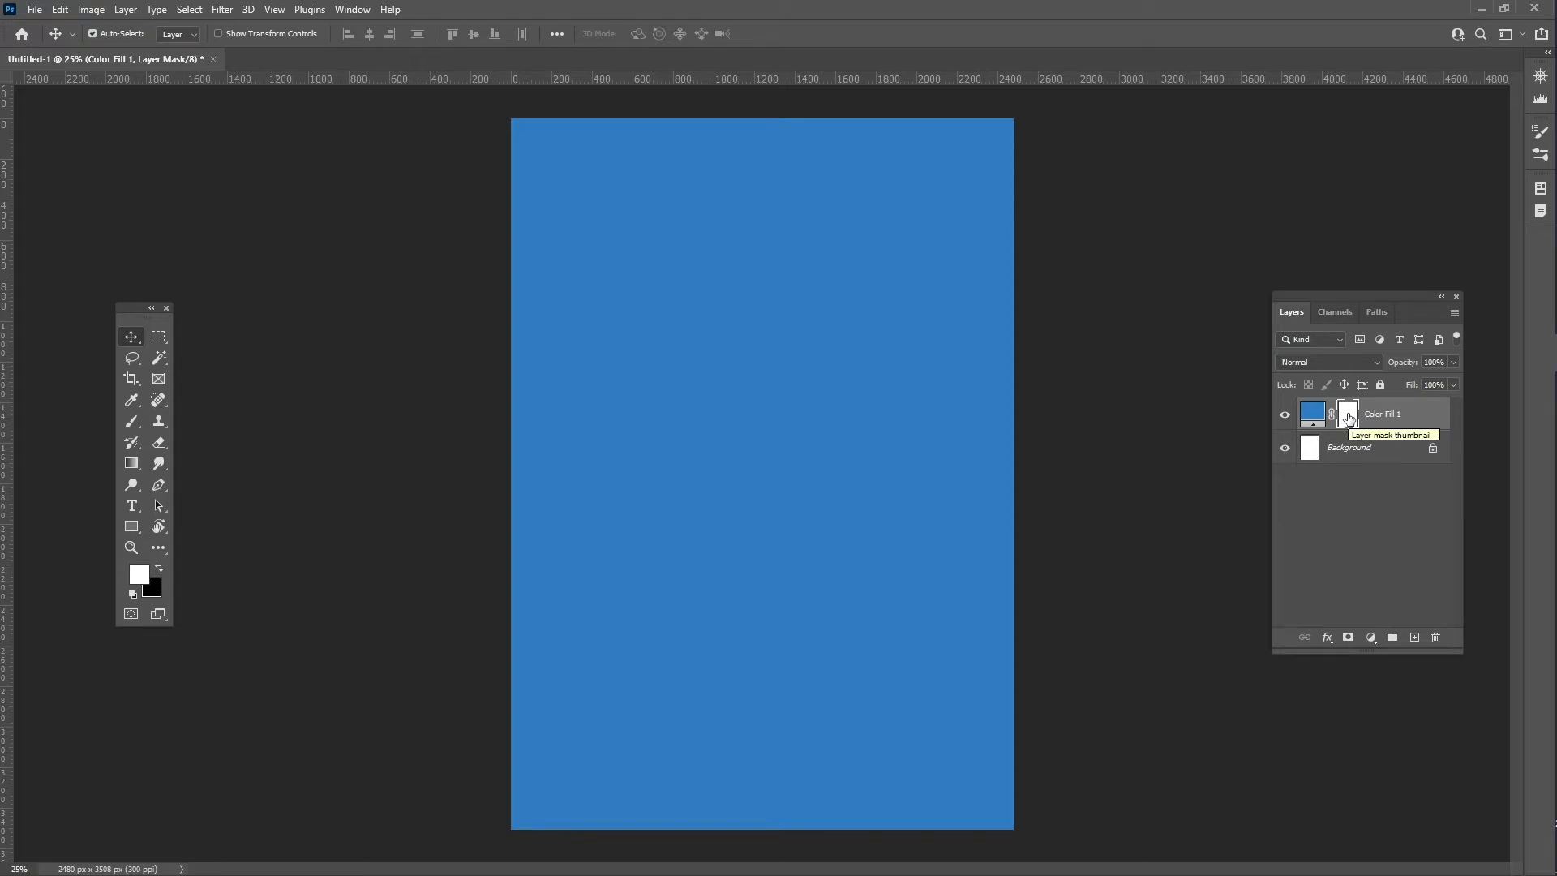
click(160, 337)
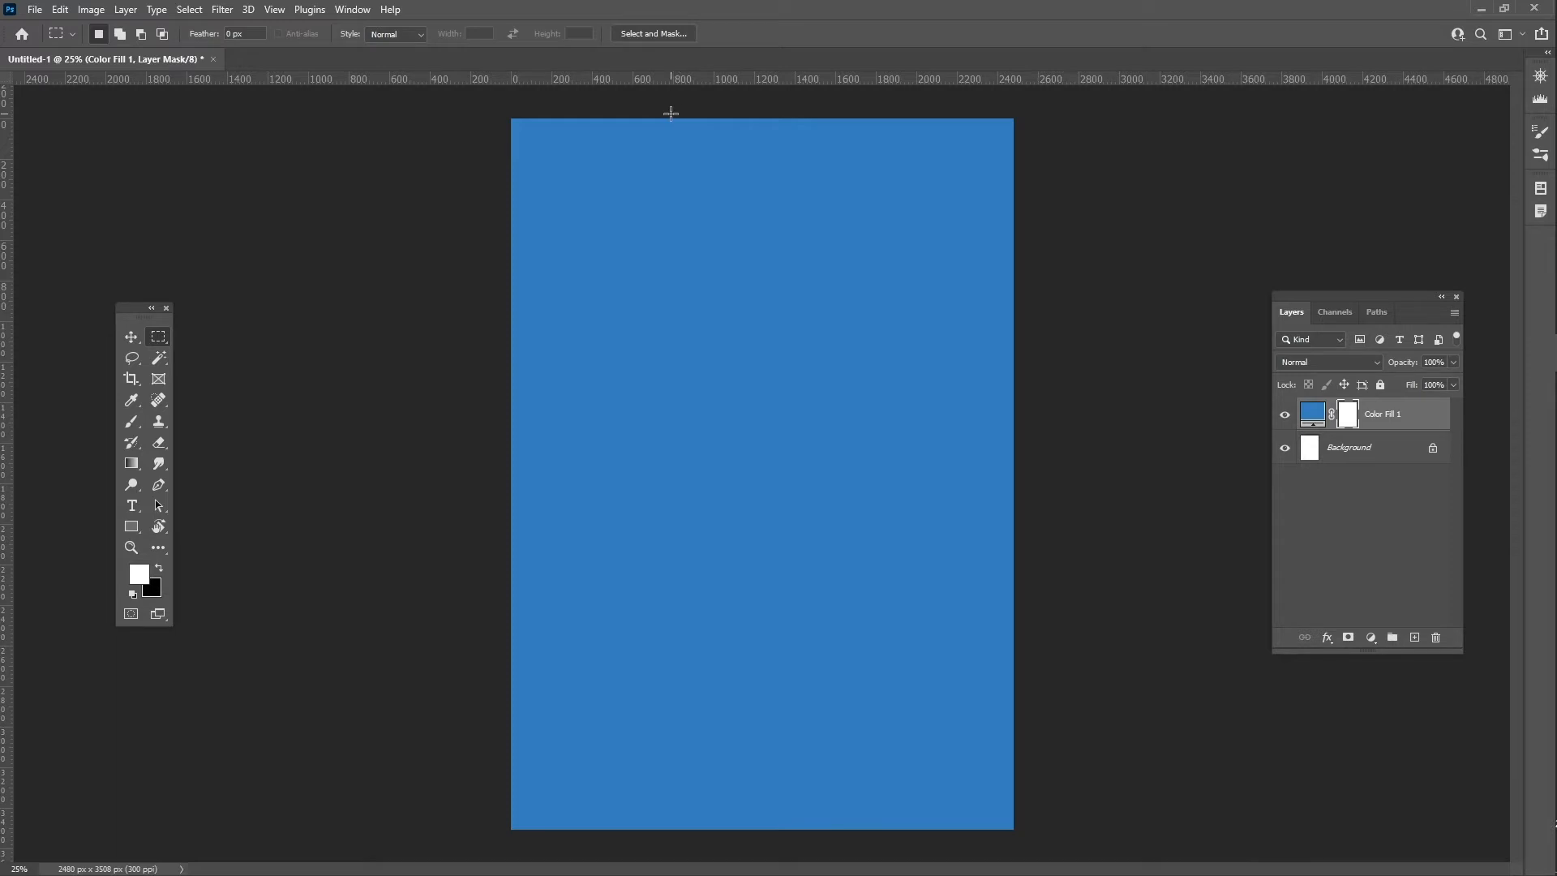
- Fill the mask black right of the sidebar, leaving only a blue left band
drag(676, 113, 1160, 835)
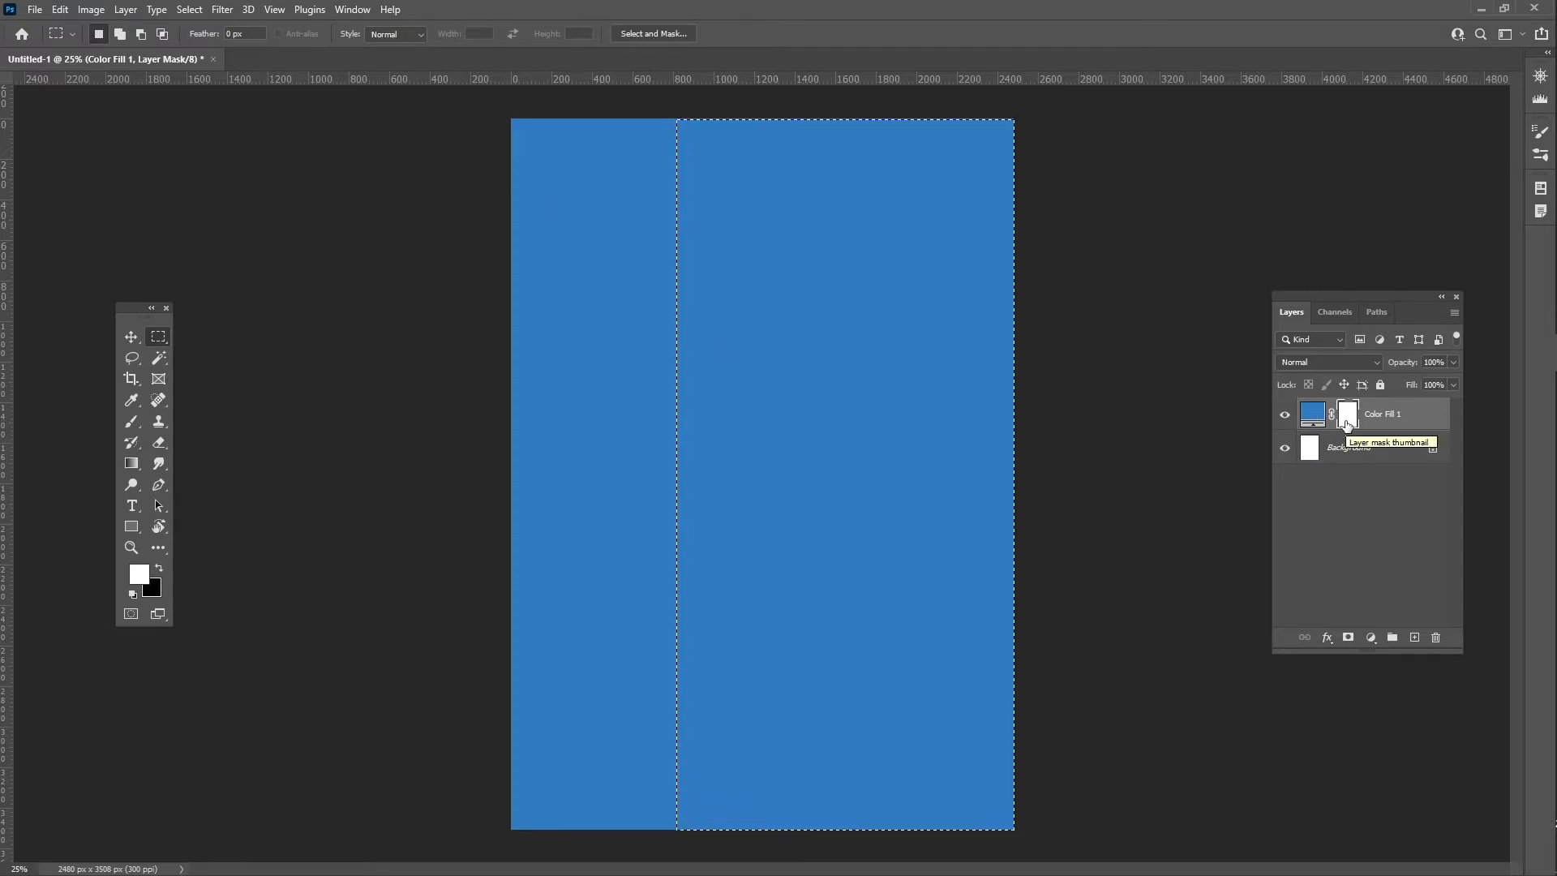
click(60, 9)
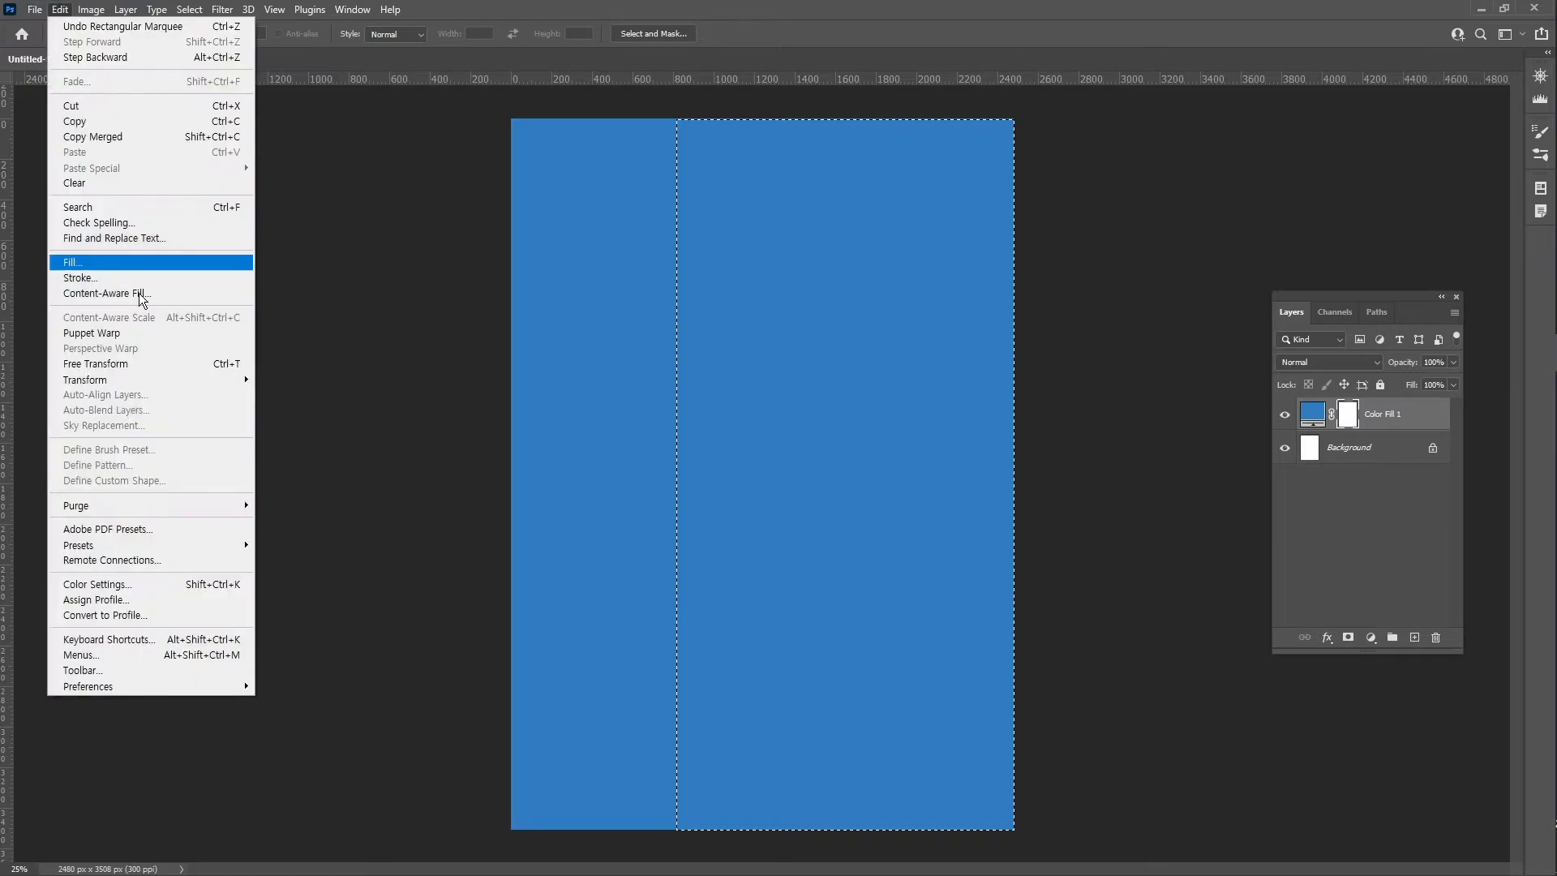
click(148, 261)
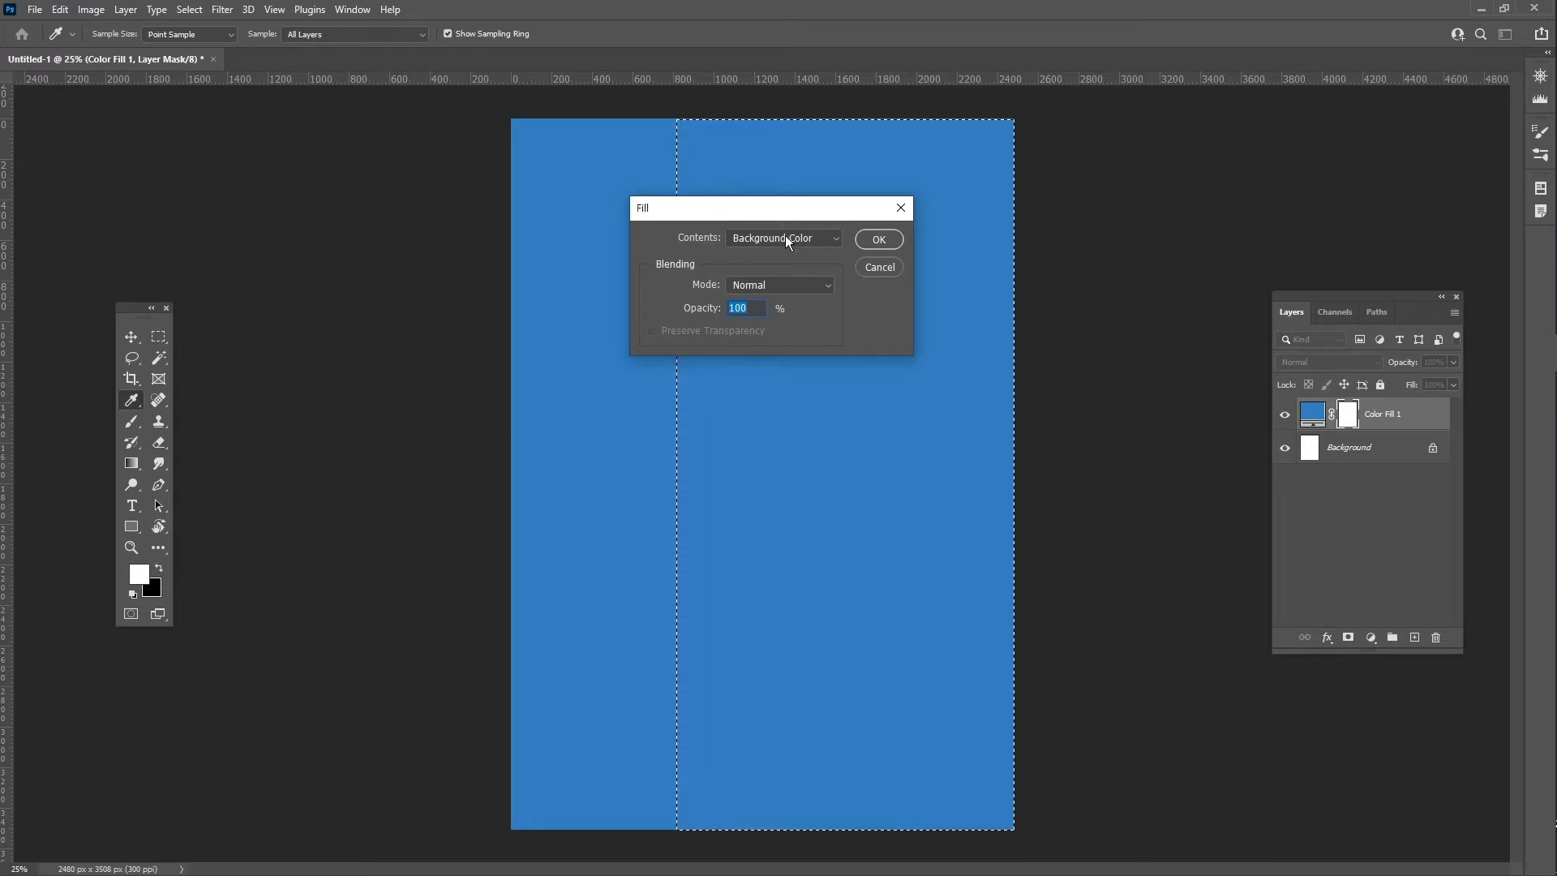
click(879, 240)
key(m)
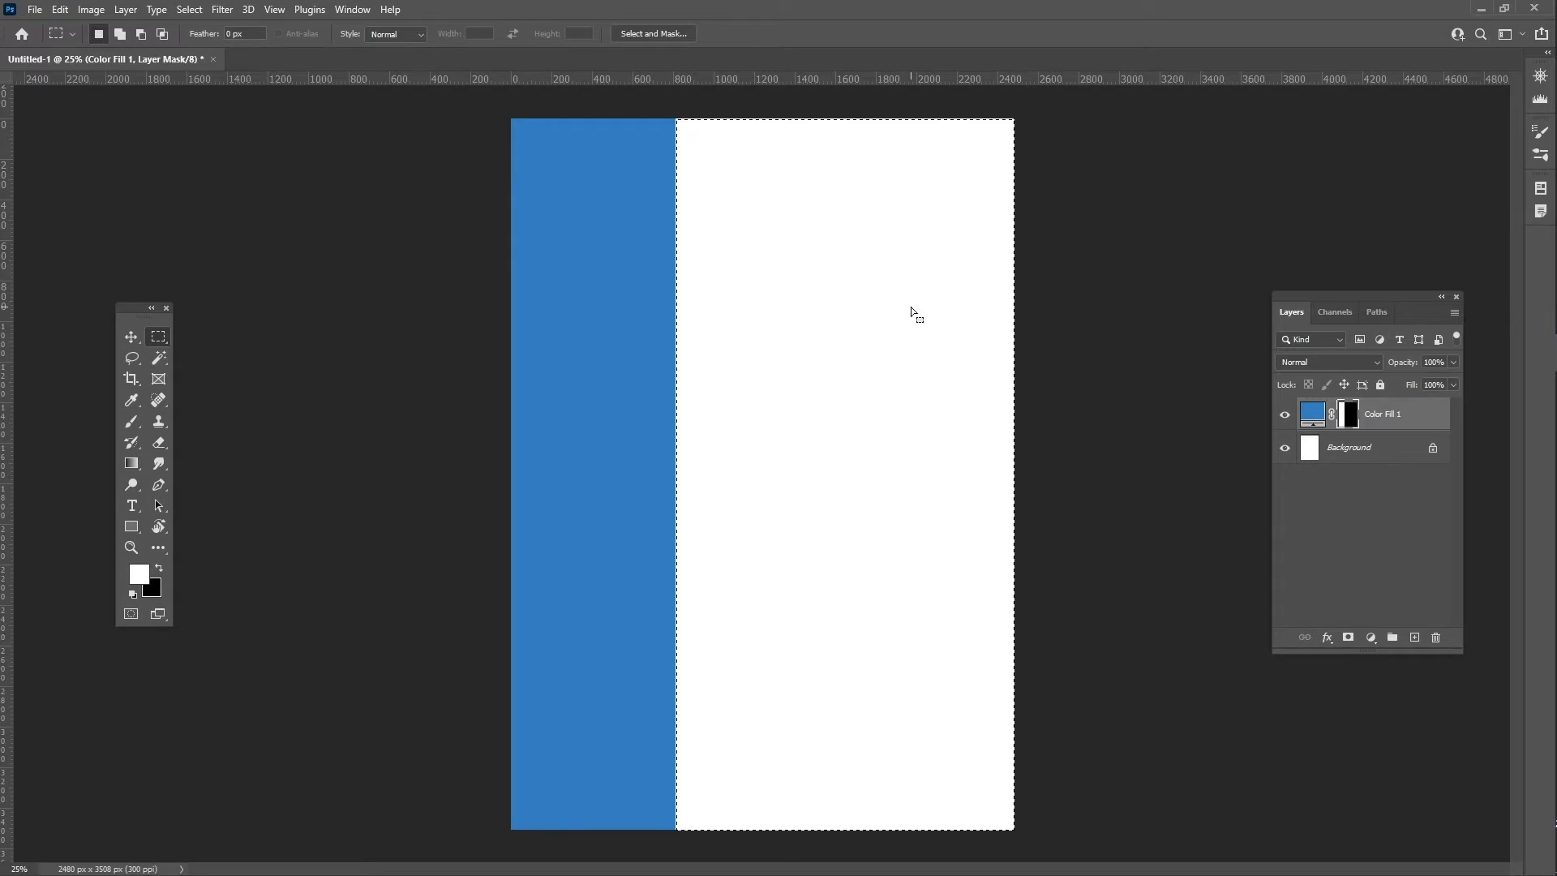
click(189, 9)
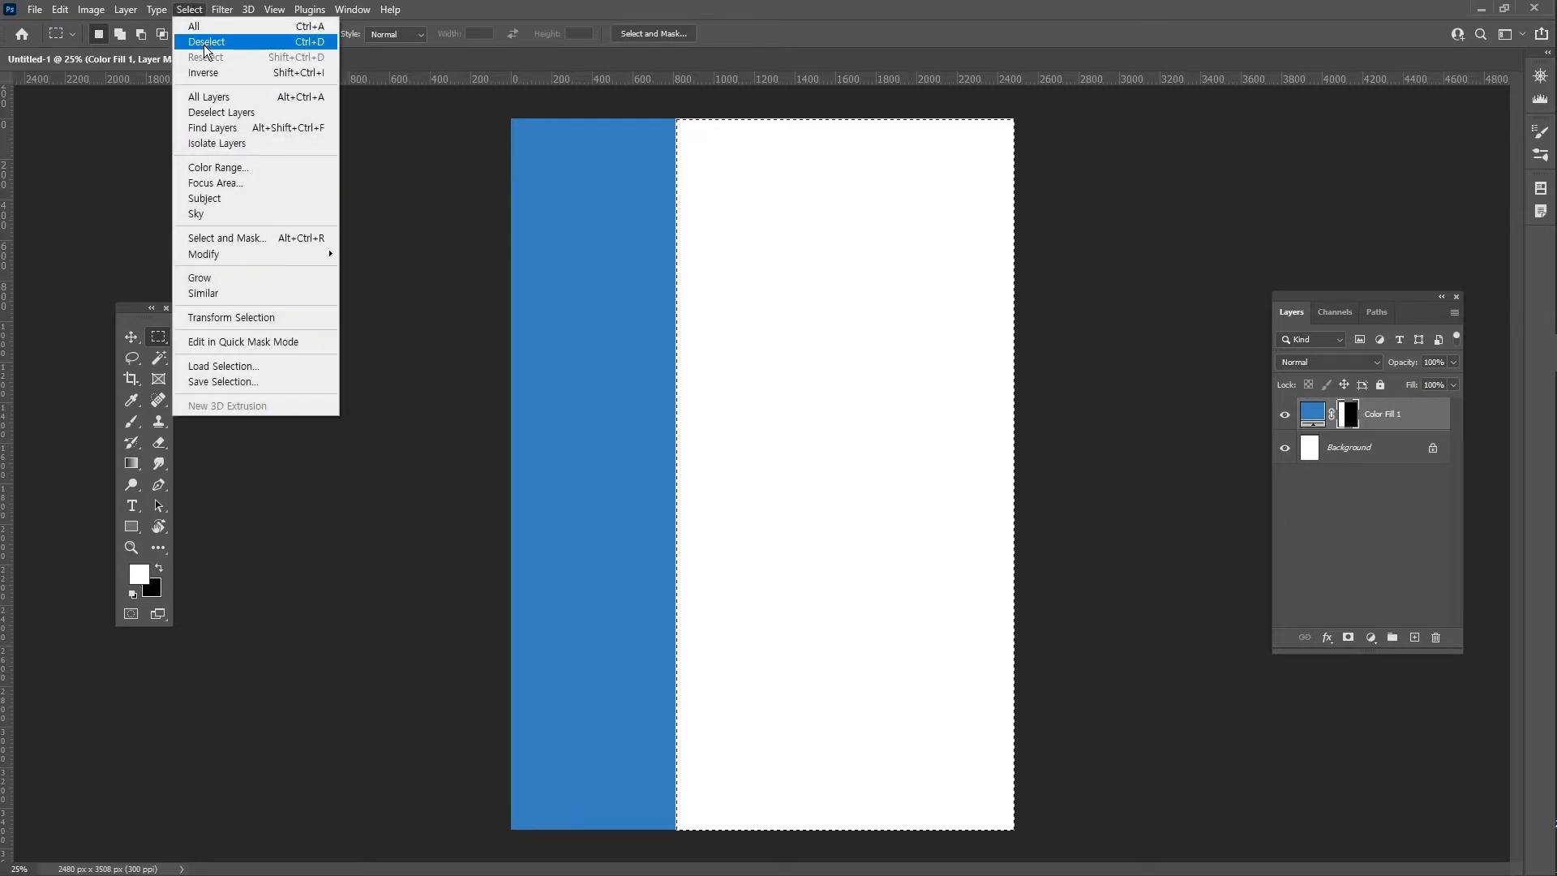
click(204, 44)
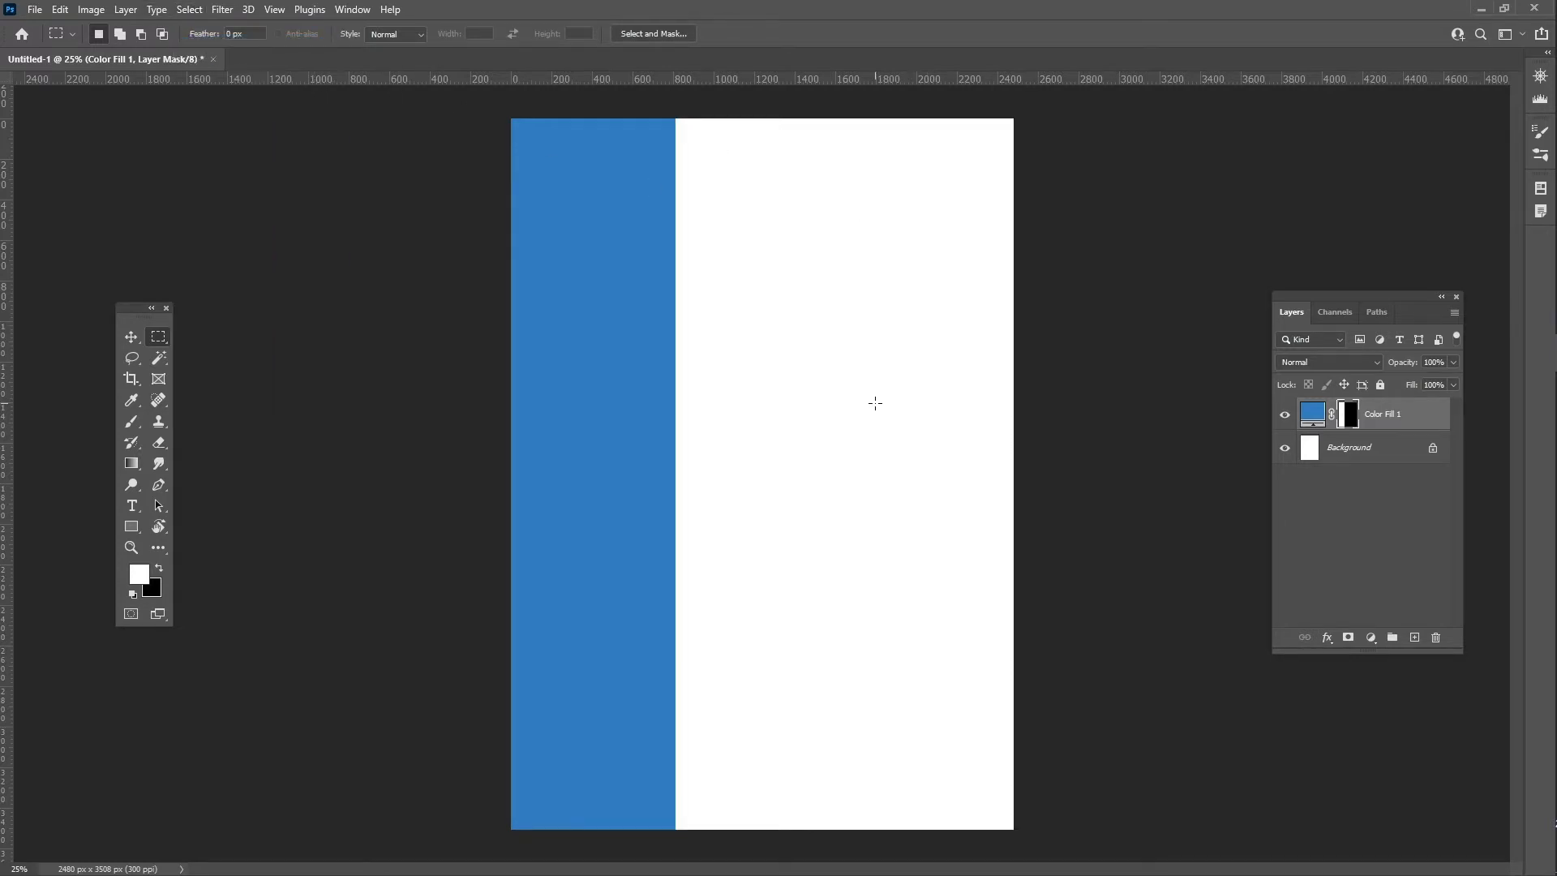
- Lock the Color Fill 1 layer completely and deselect it
click(130, 339)
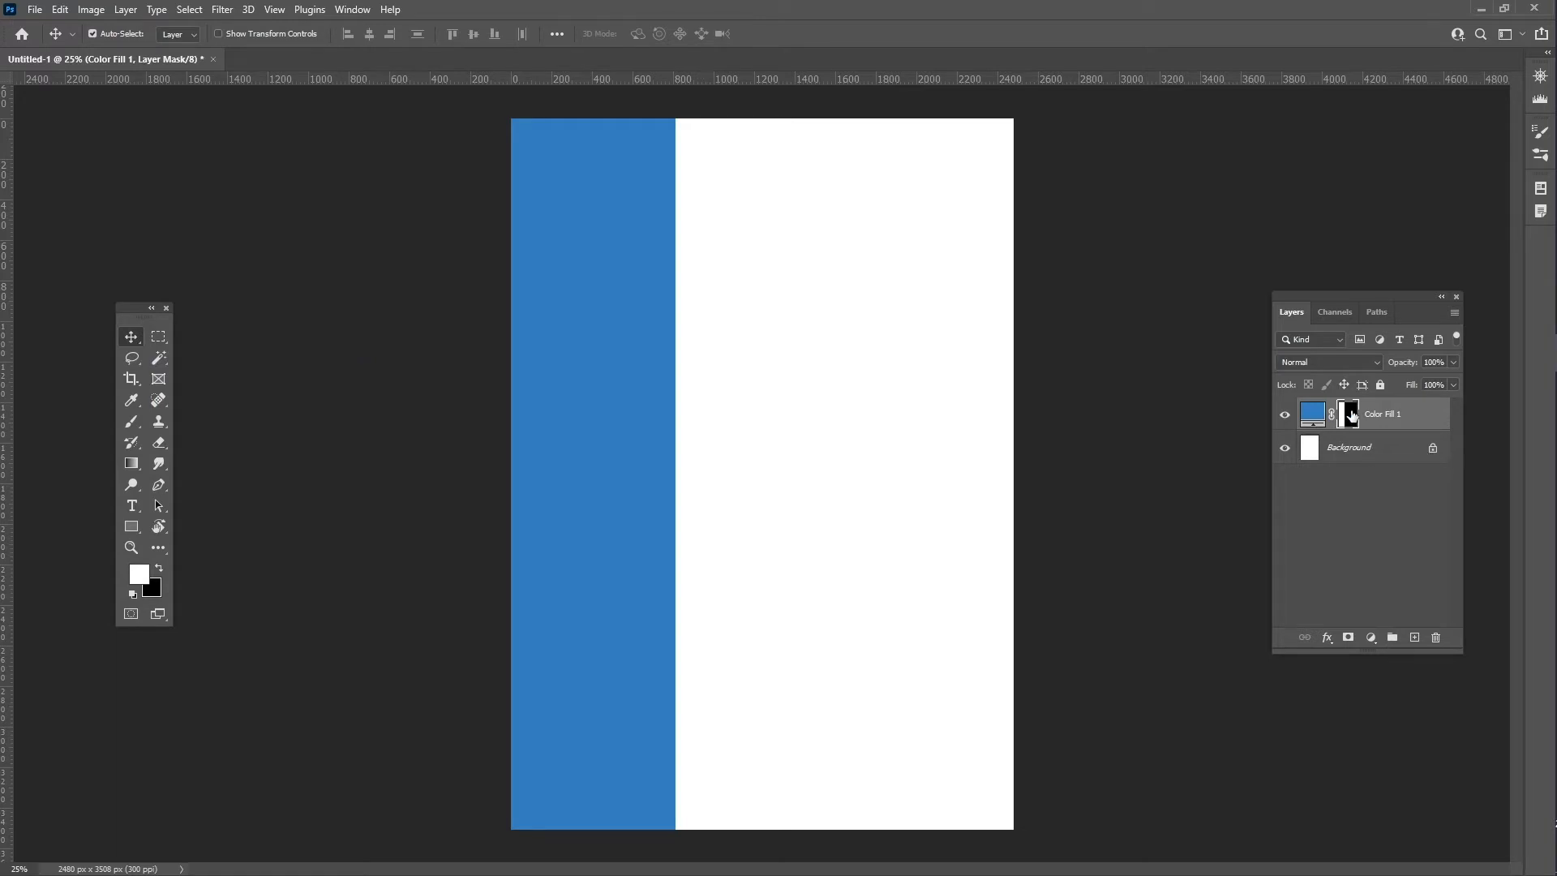
click(1418, 421)
click(1381, 384)
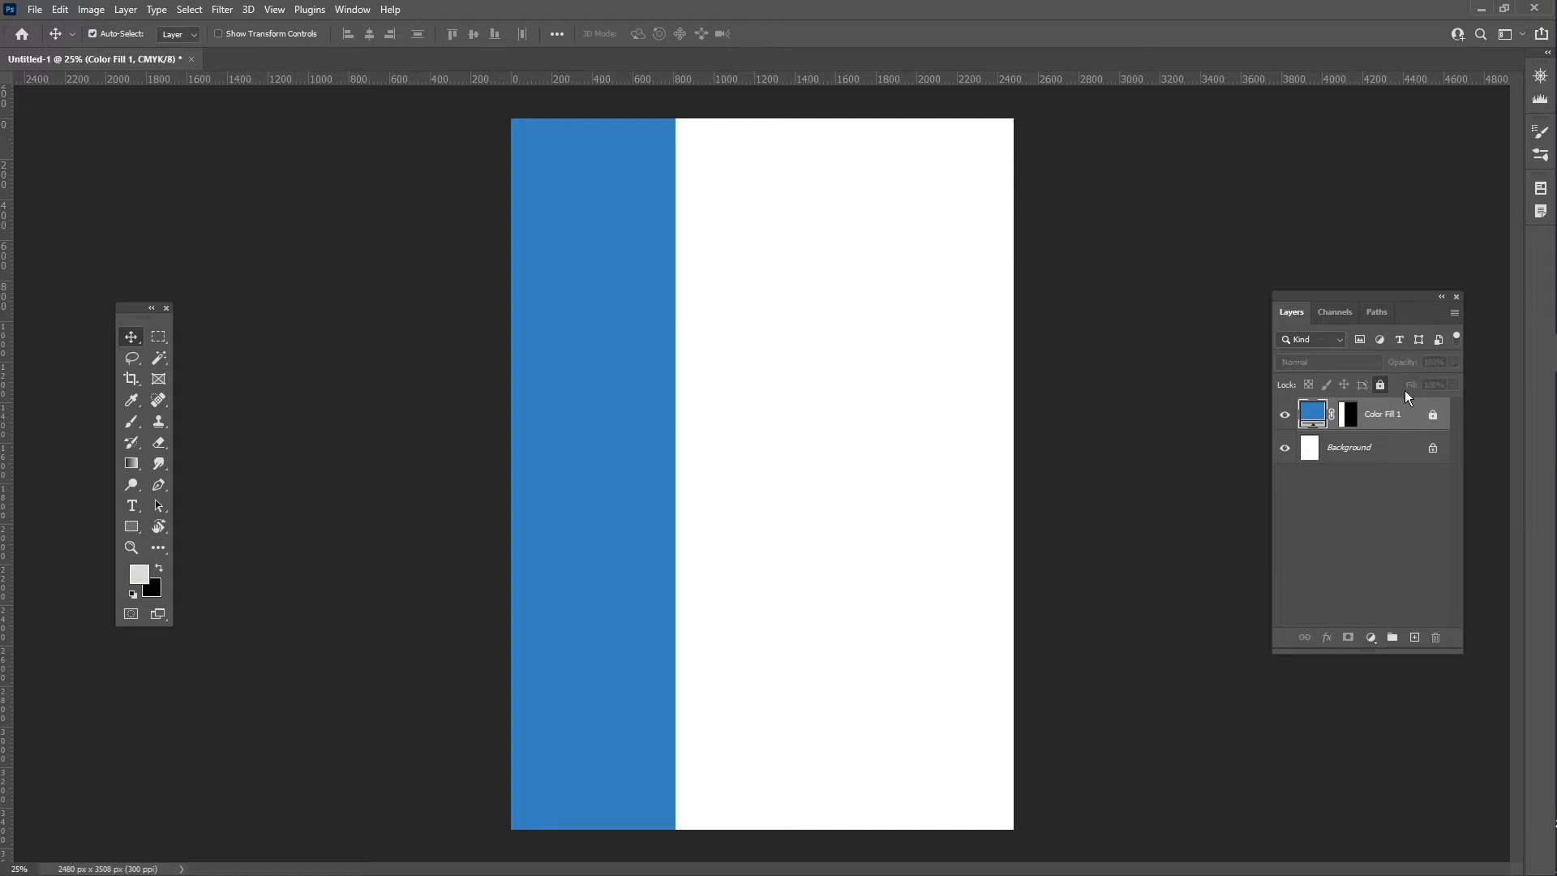
drag(532, 442, 771, 454)
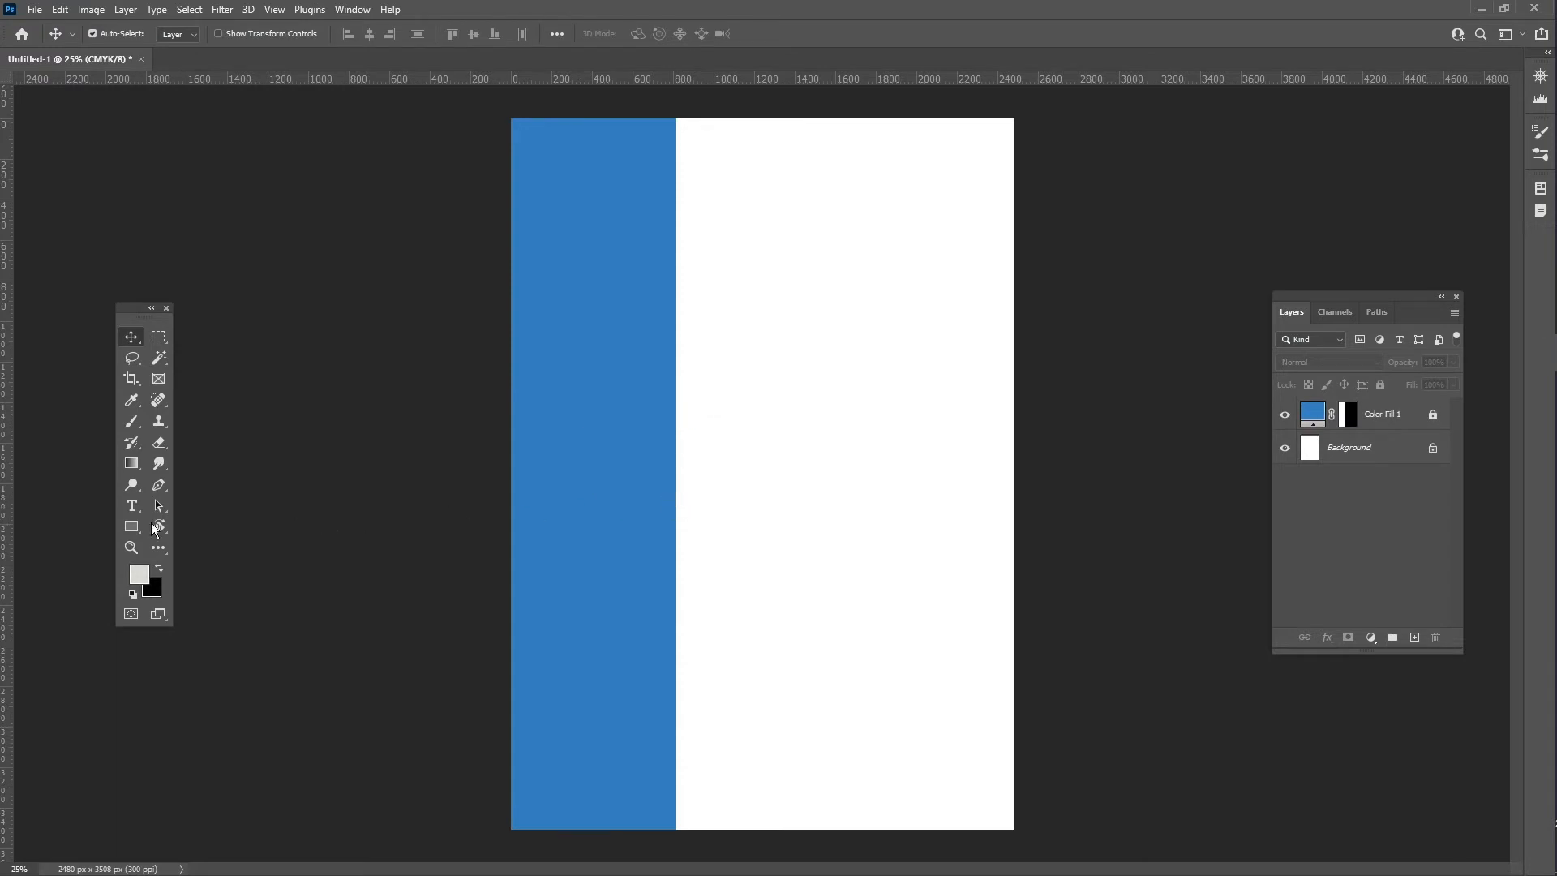
- Draw a white 608 px circle with an 8 px white outline at the top of the sidebar
click(132, 525)
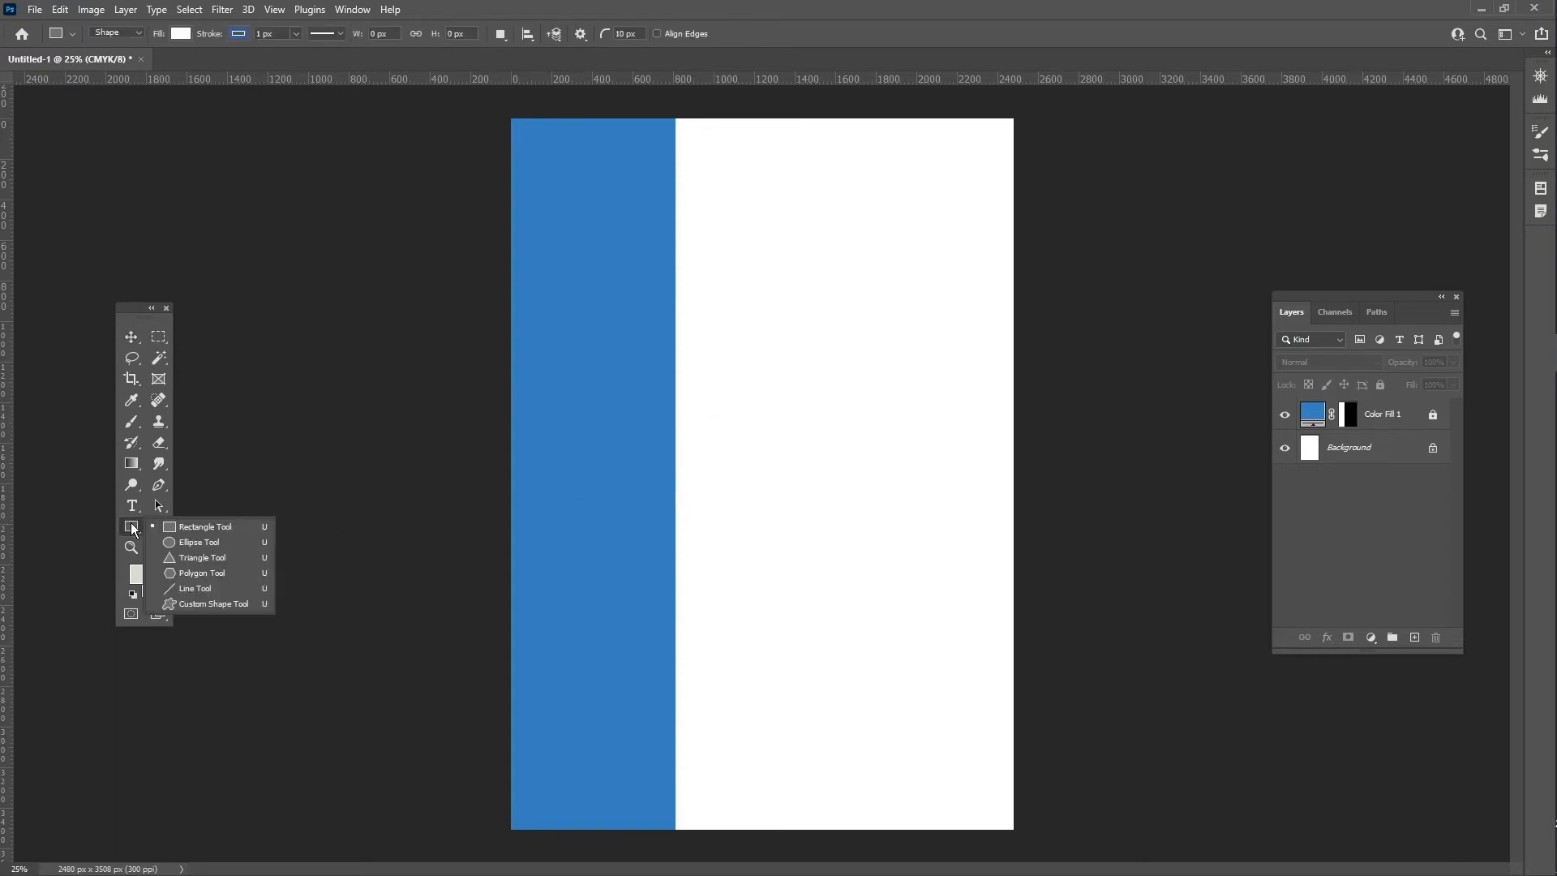
click(197, 543)
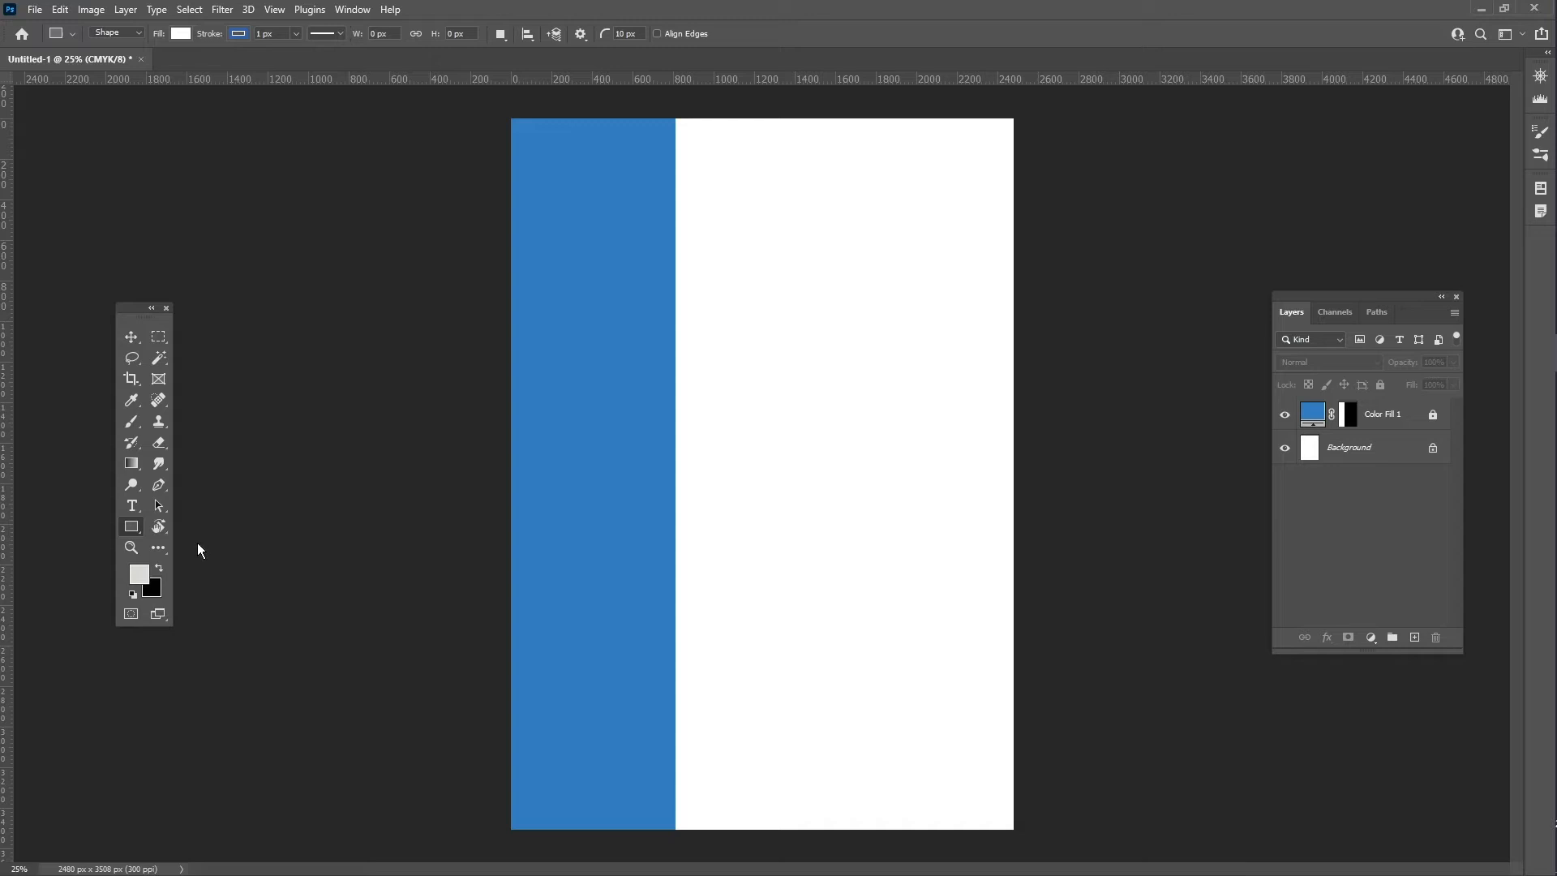
click(116, 34)
click(238, 33)
click(136, 120)
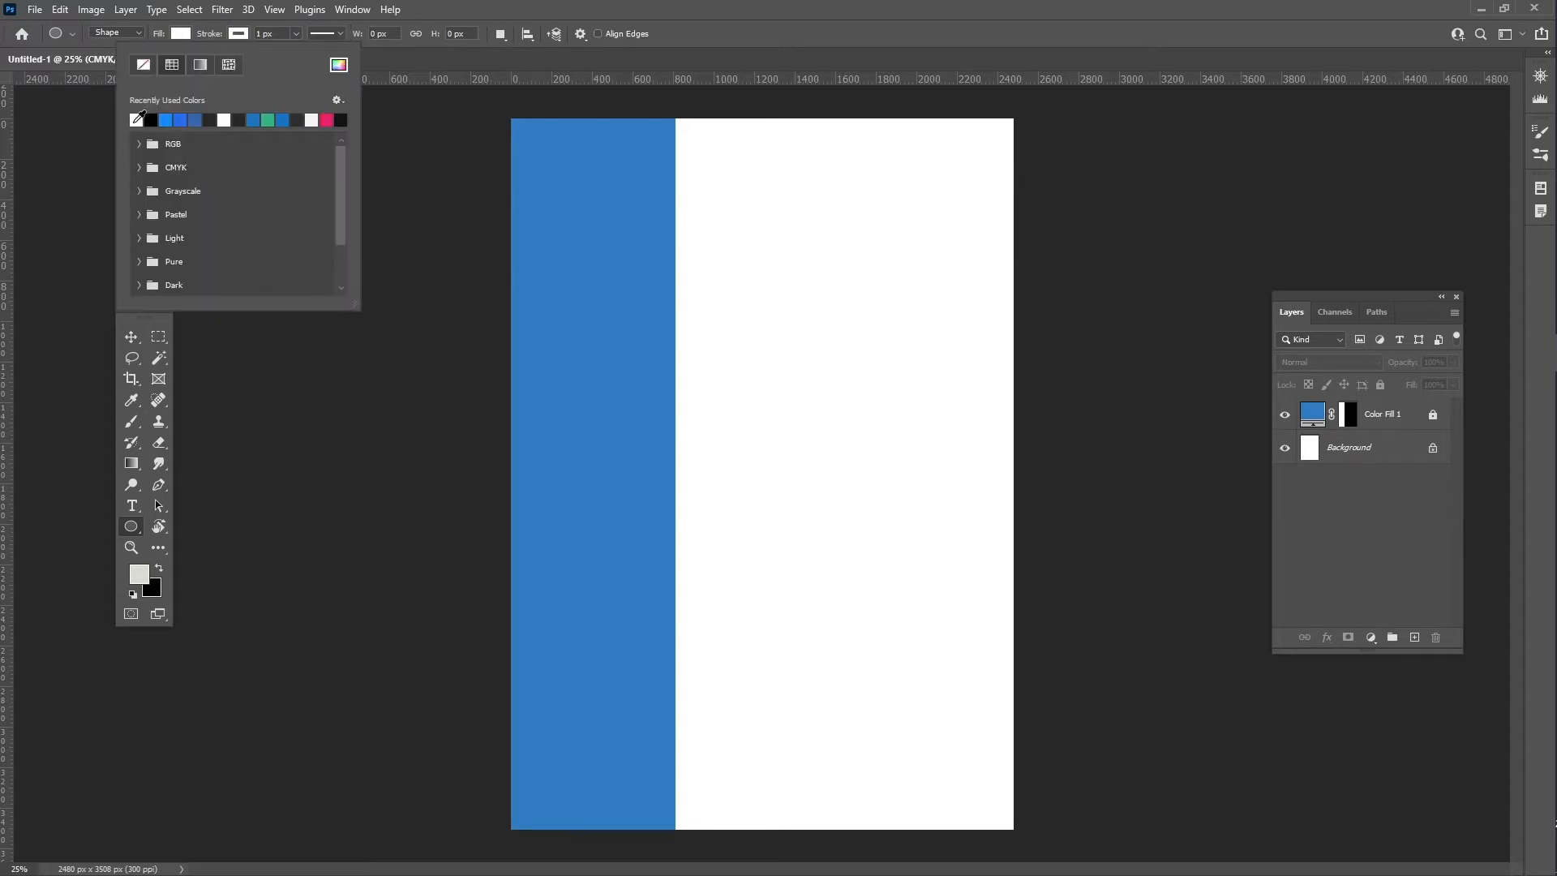
click(239, 34)
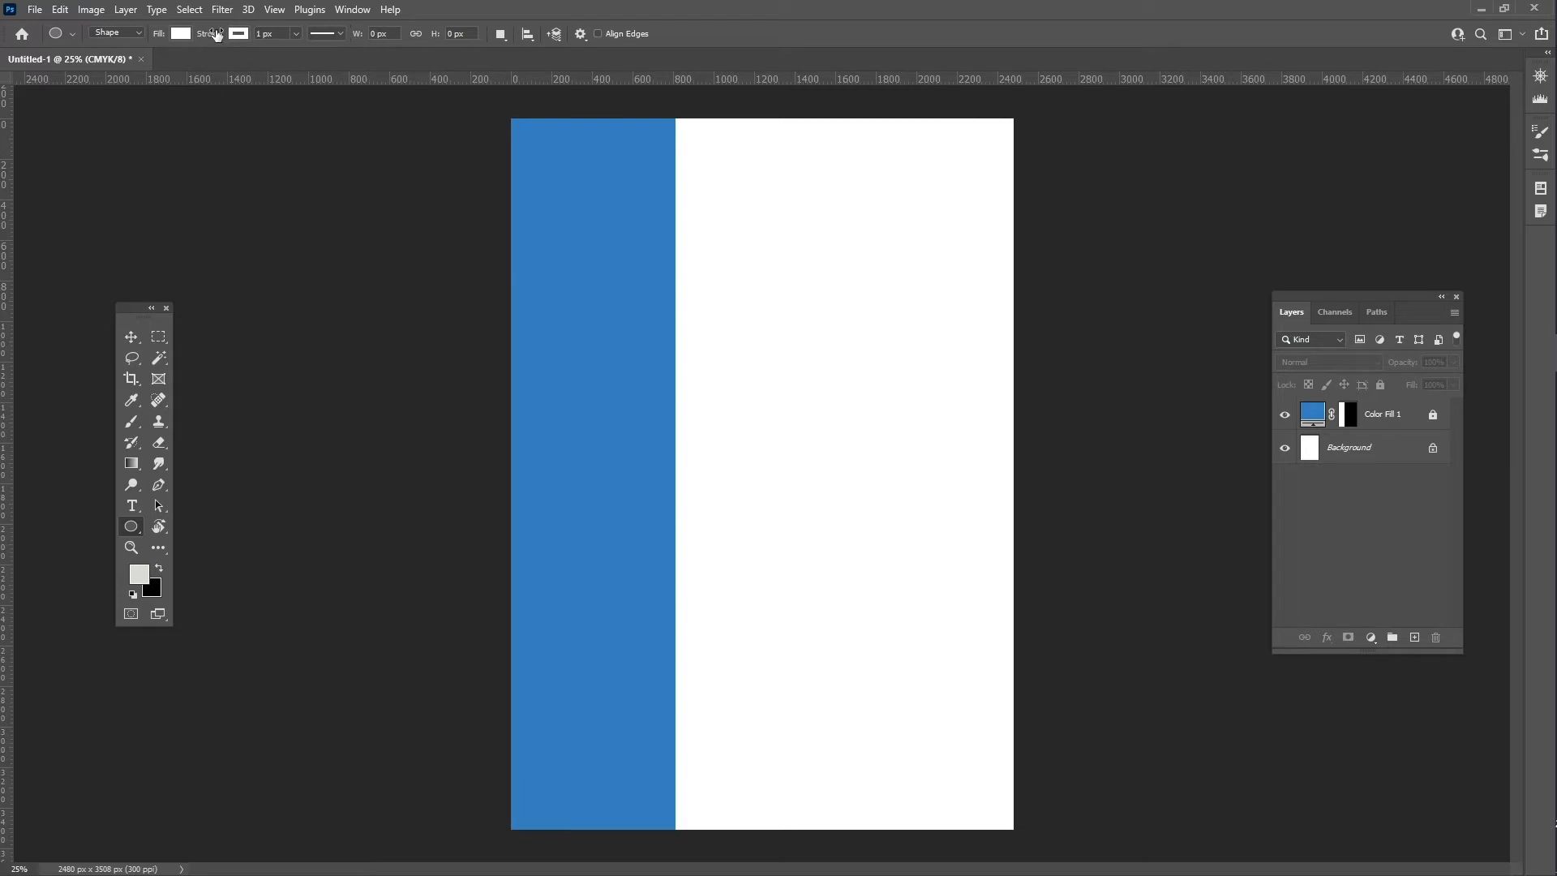
drag(217, 35, 220, 34)
drag(595, 221, 668, 283)
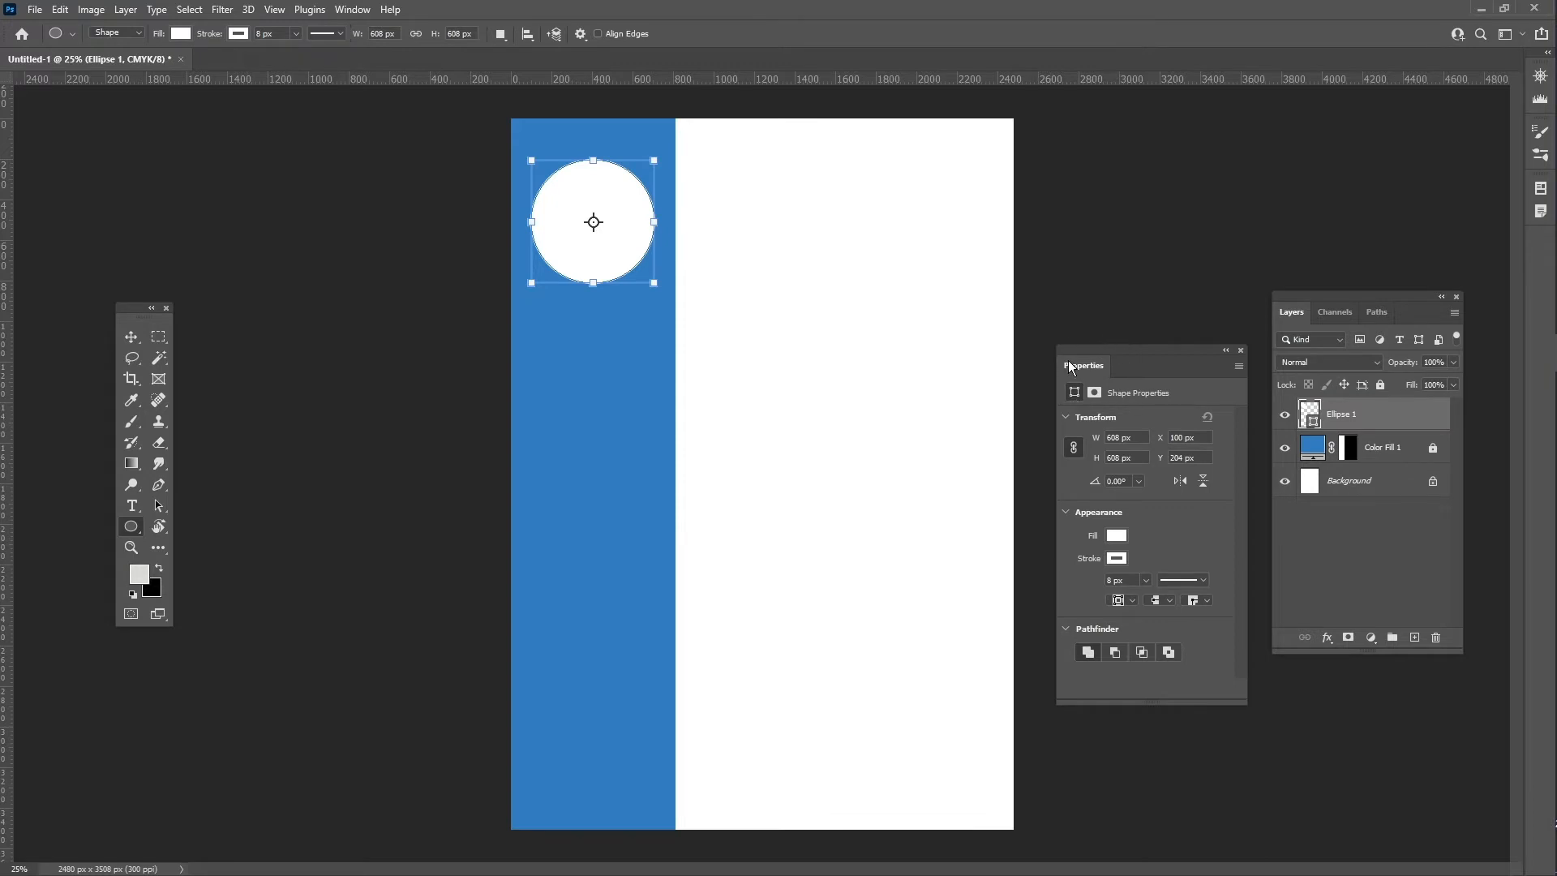
key(alt+Tab)
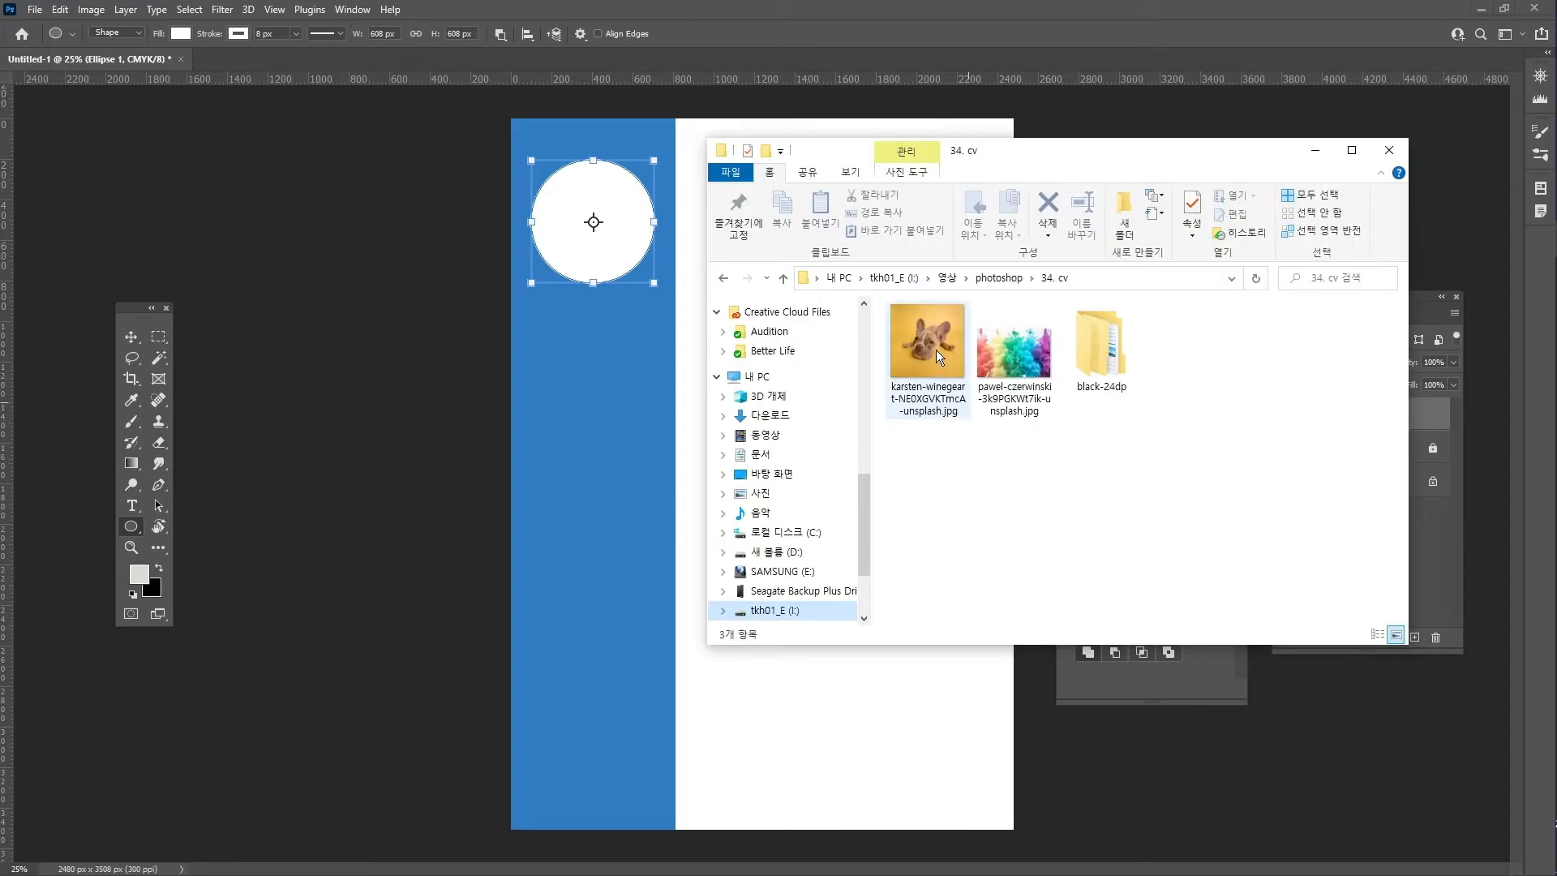
- Place the dog photo over the circle and clip it to Ellipse 1
drag(936, 349, 545, 230)
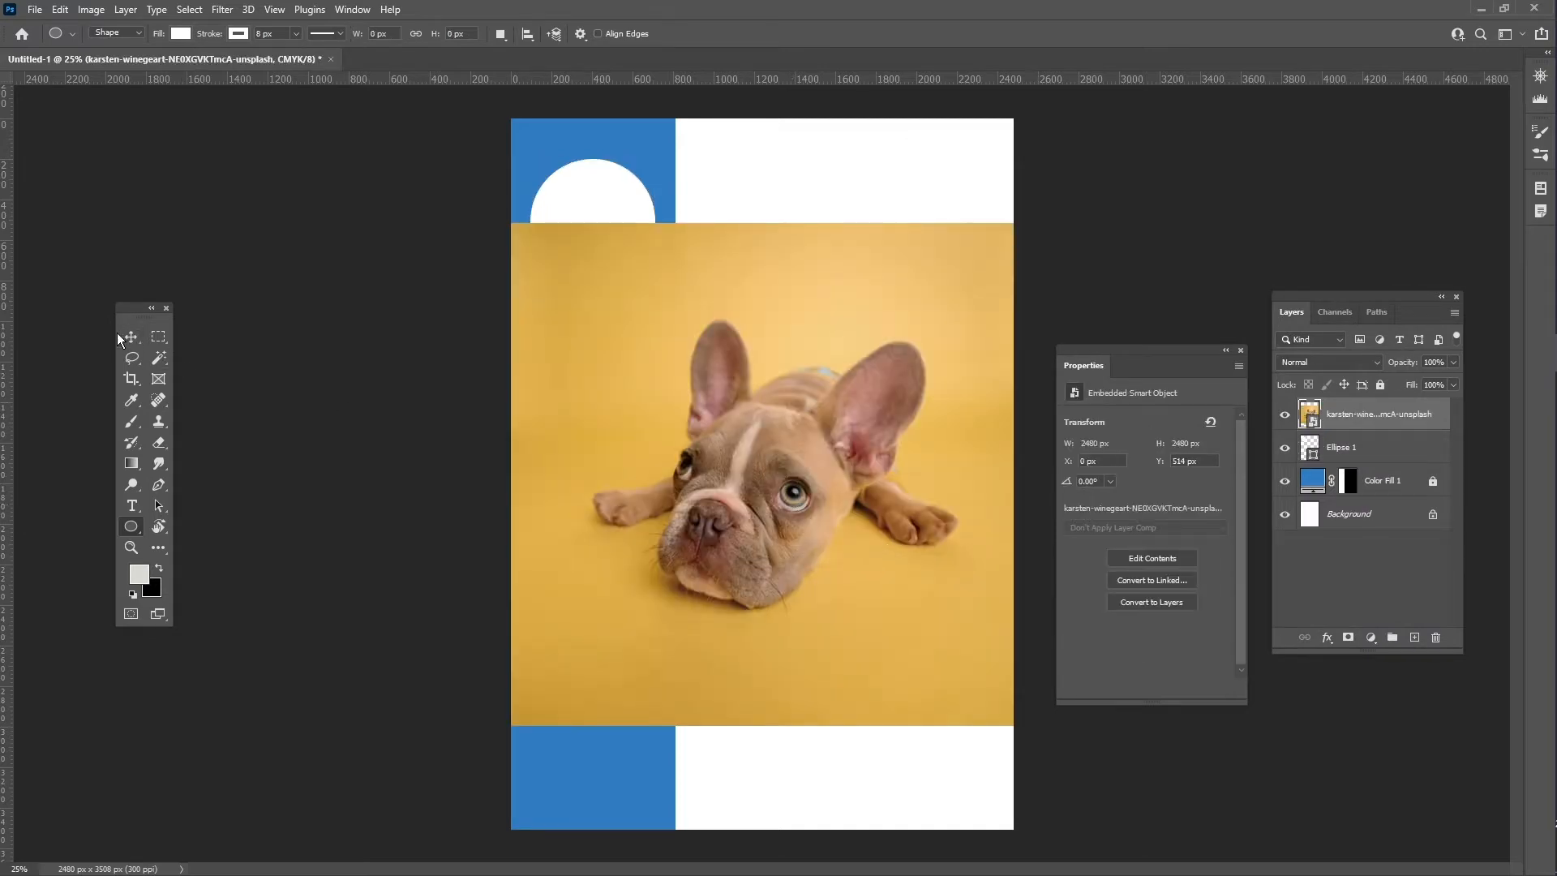
click(143, 339)
drag(885, 490, 712, 227)
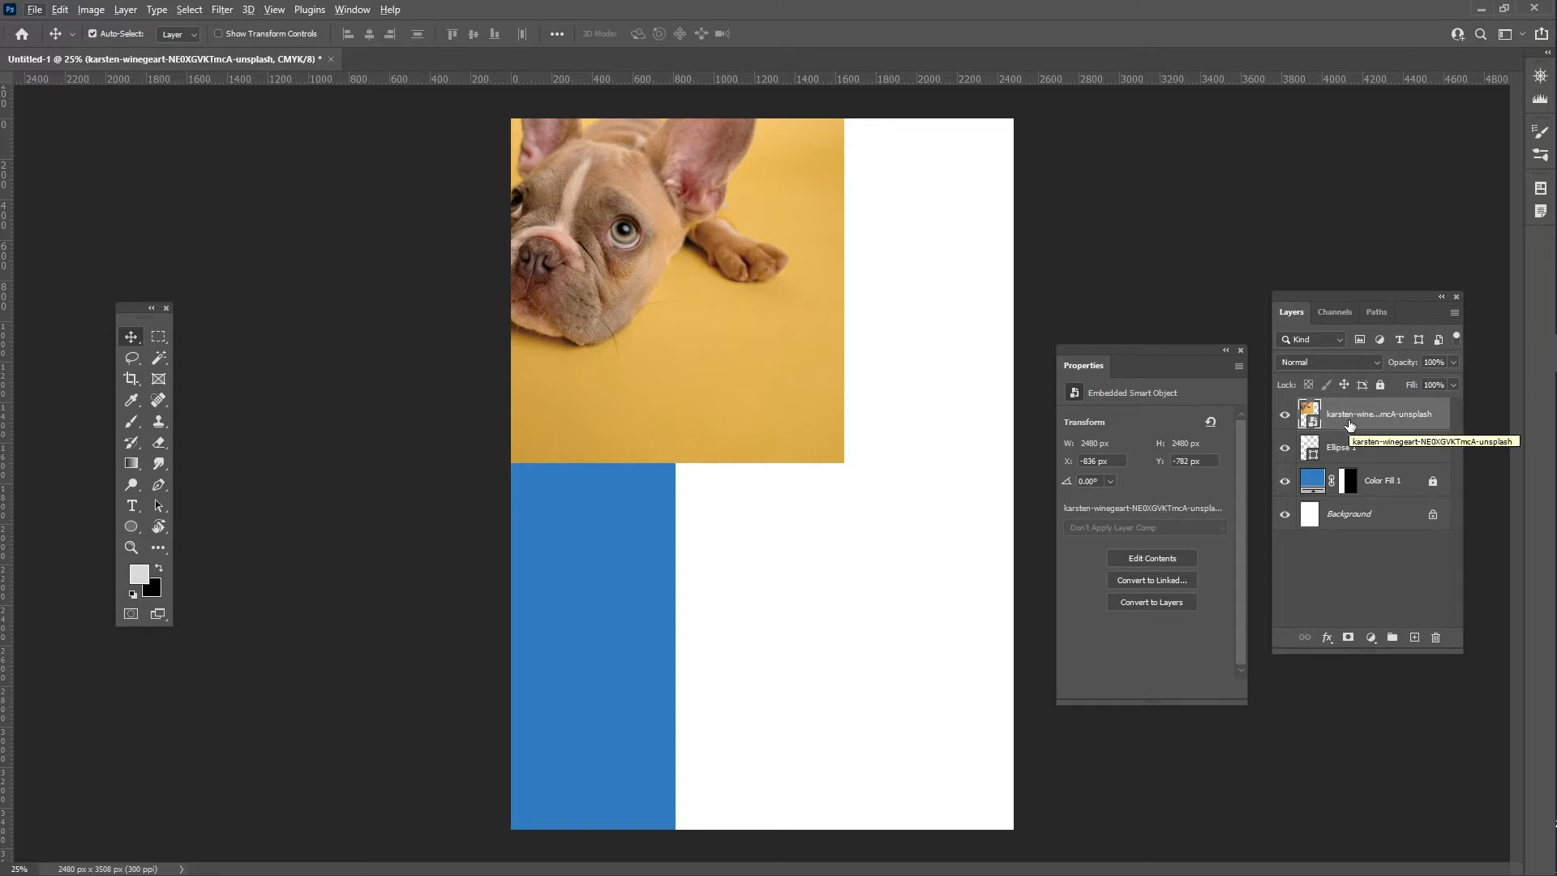
right_click(1389, 425)
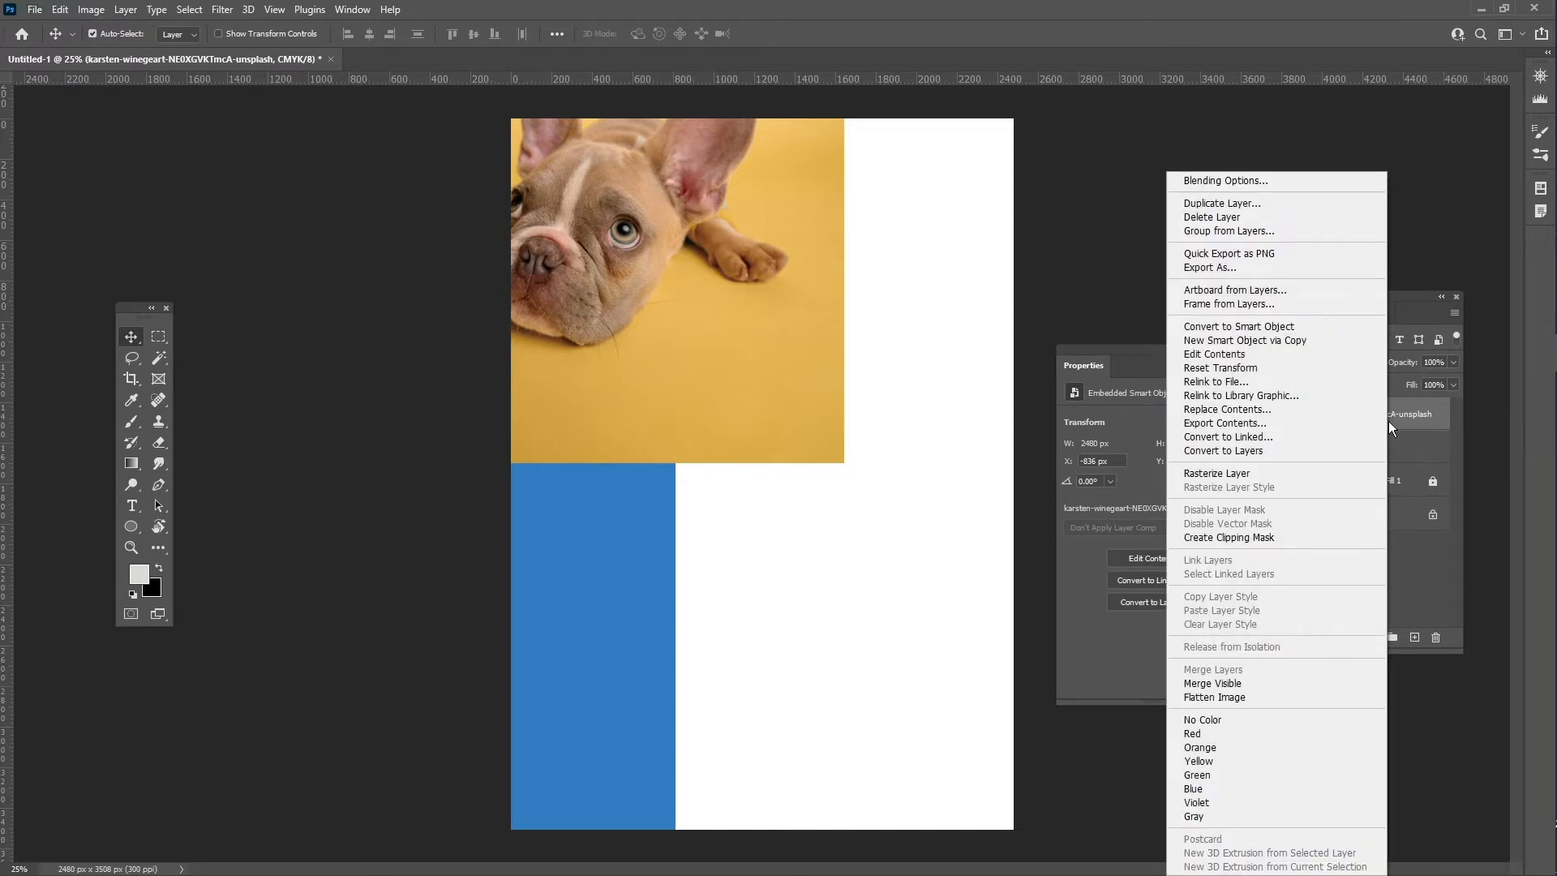
click(1311, 535)
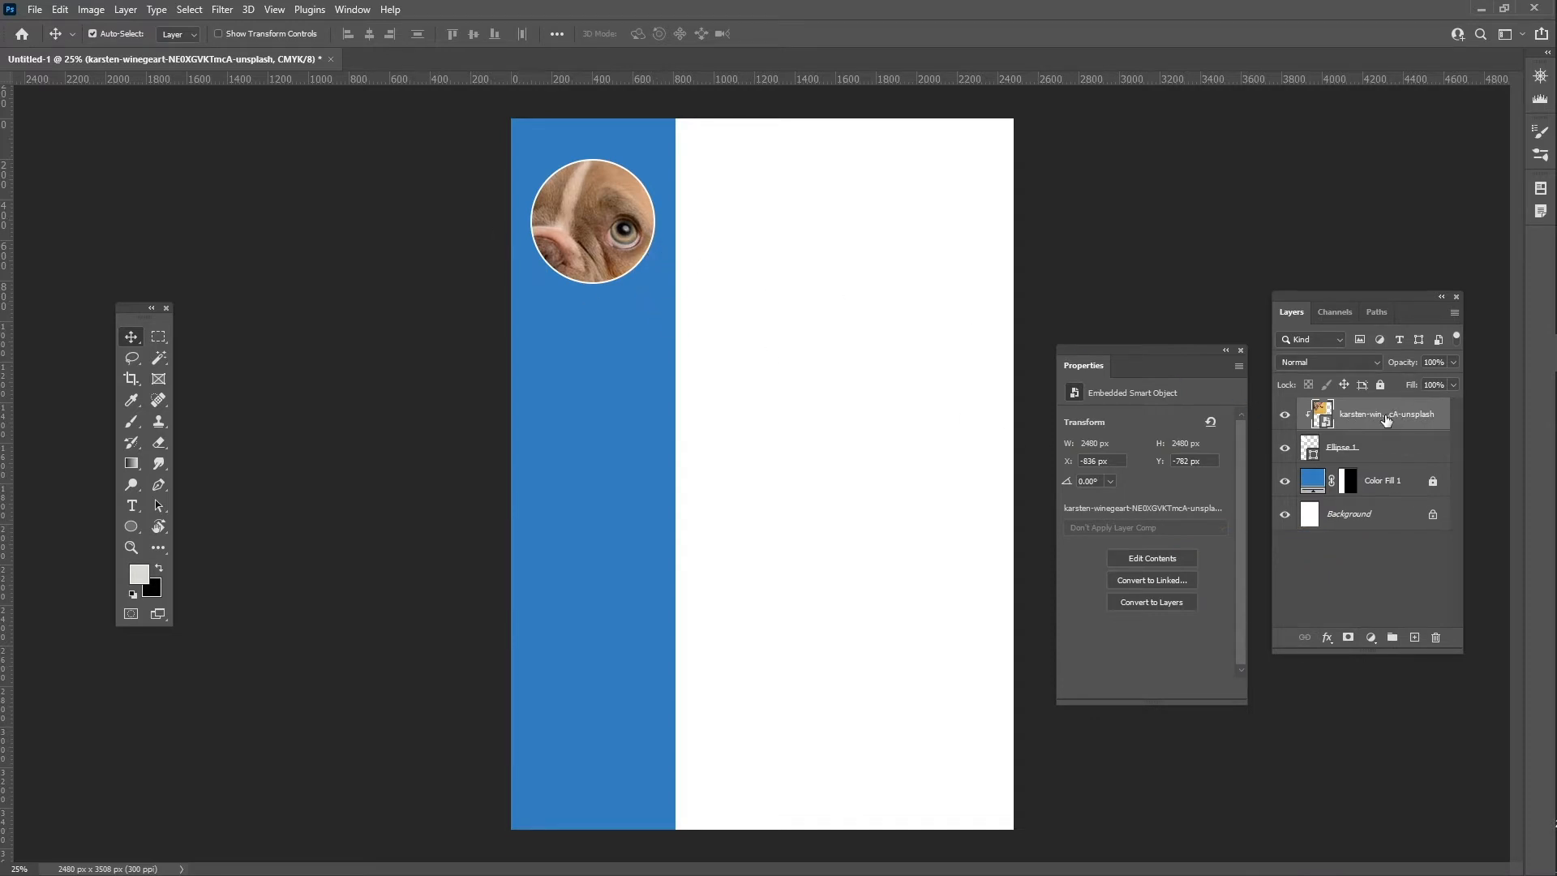
- Scale the dog photo down to about 30% so it fits inside the circle
key(ctrl+t)
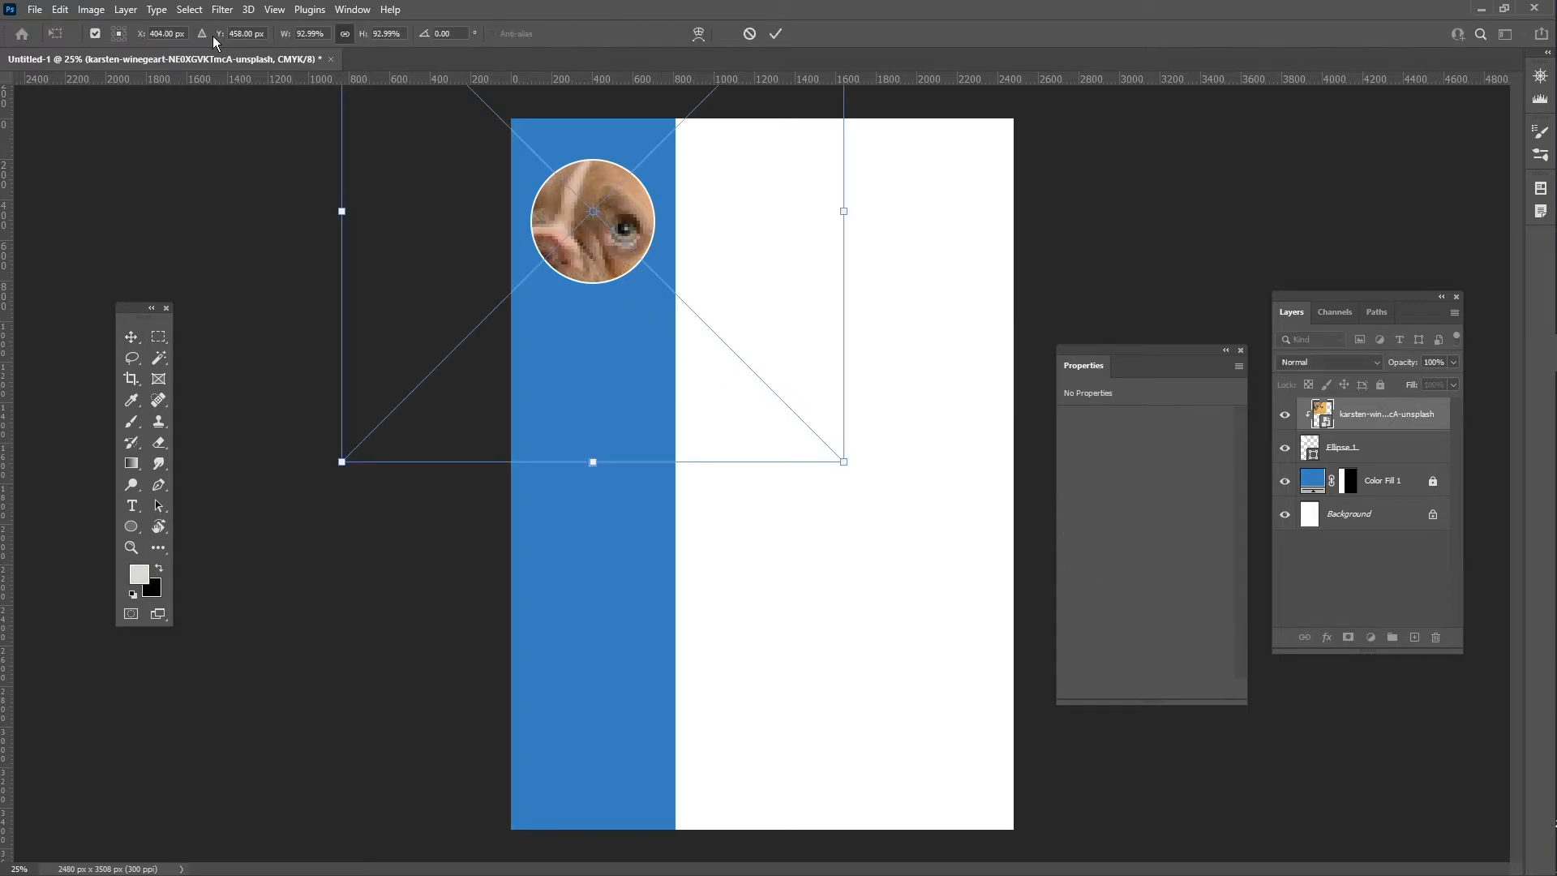
click(64, 9)
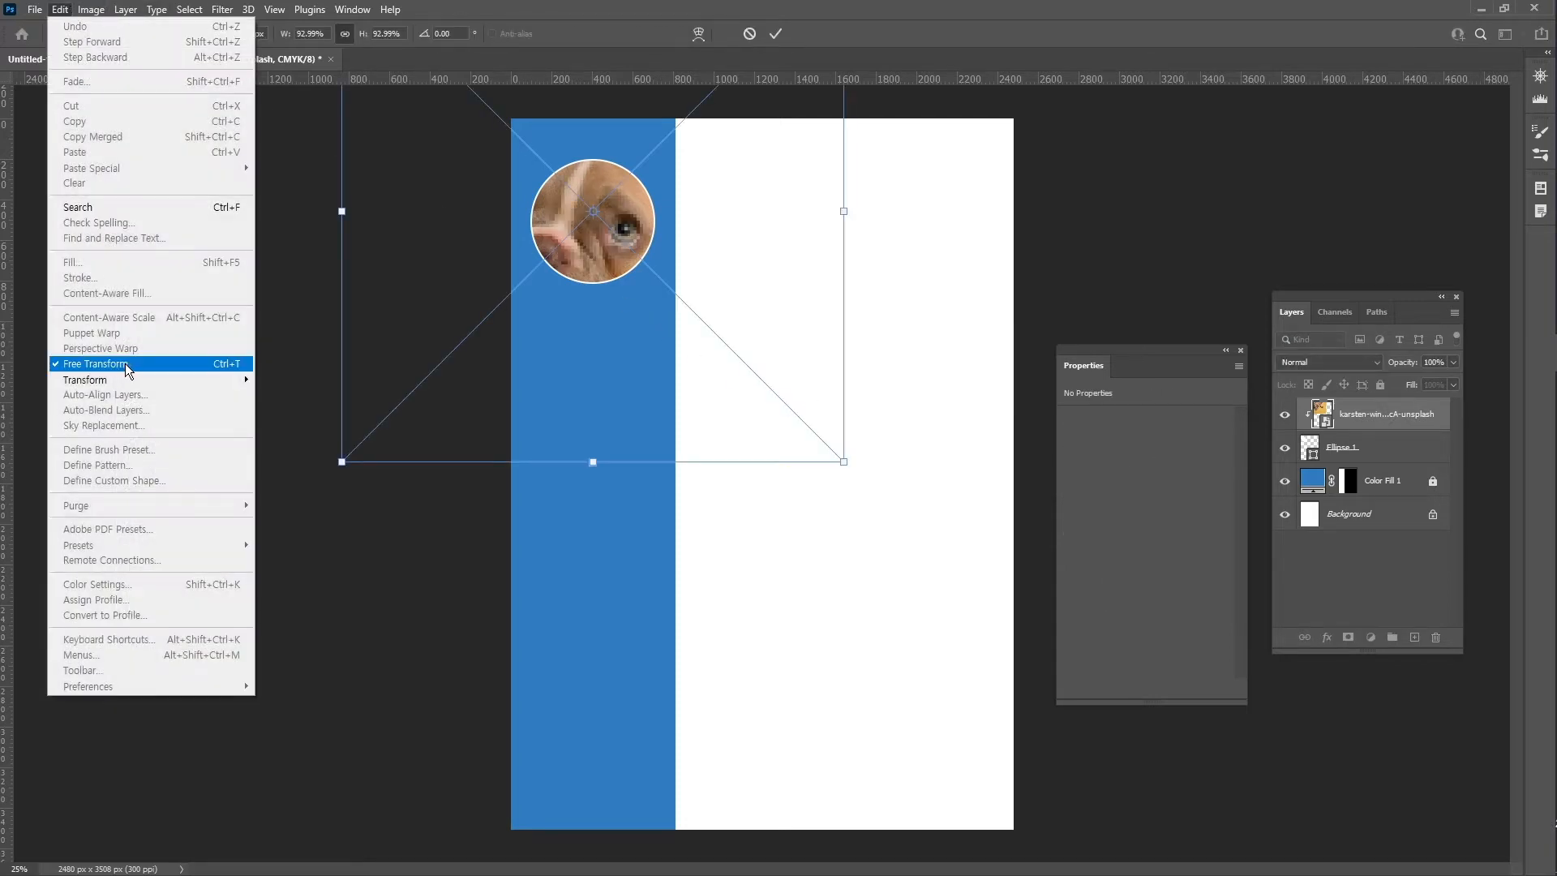
click(997, 3)
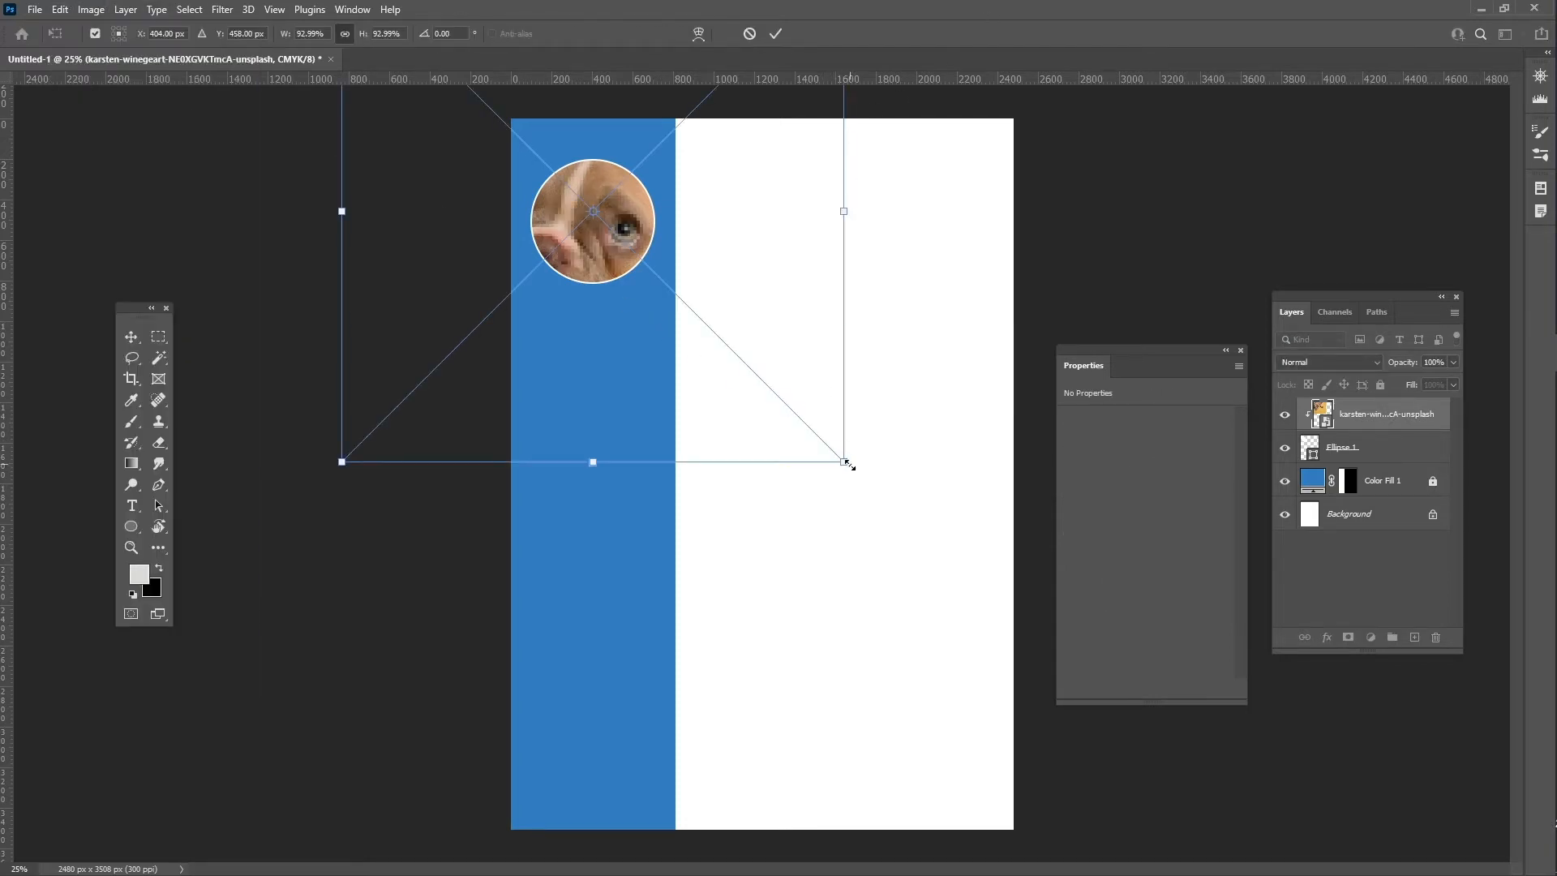
drag(848, 469, 639, 274)
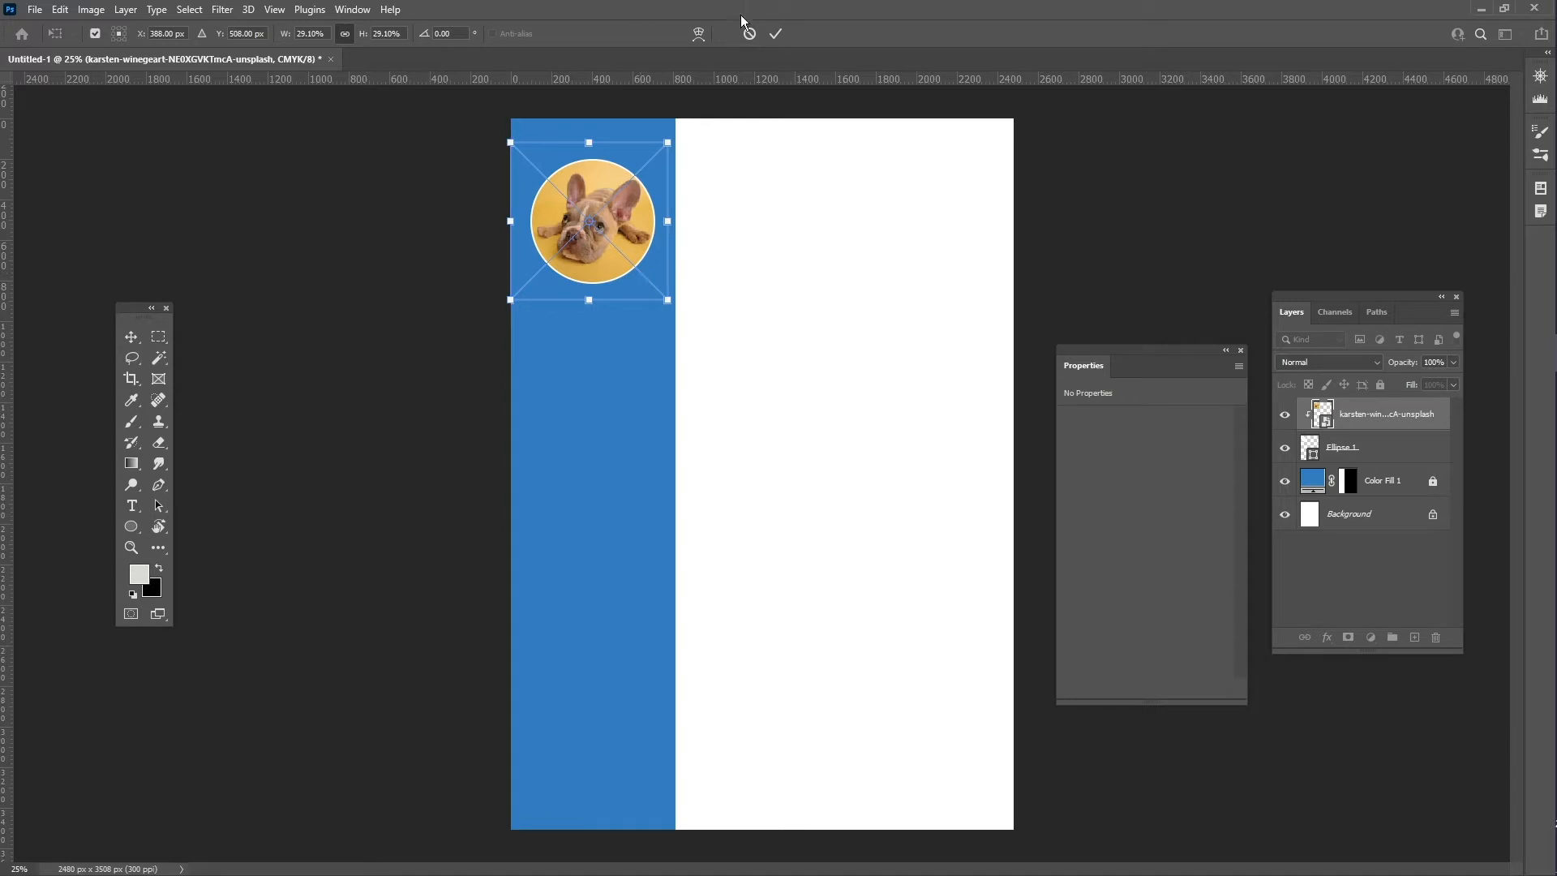
click(775, 34)
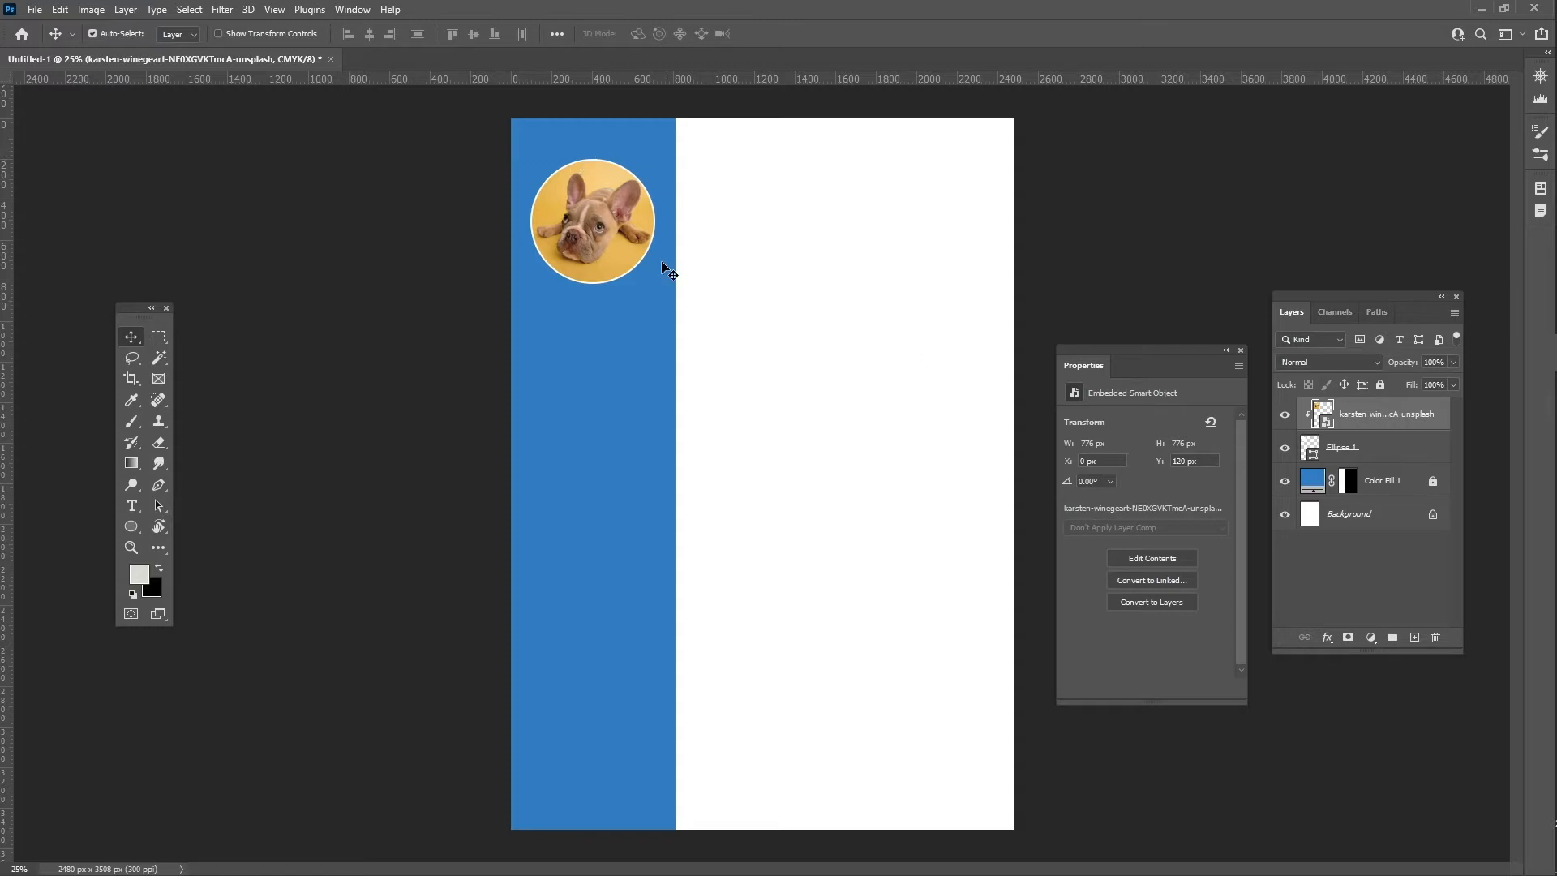
- Thicken the circle's white outline to 12.87 px and close the Properties panel
click(1392, 449)
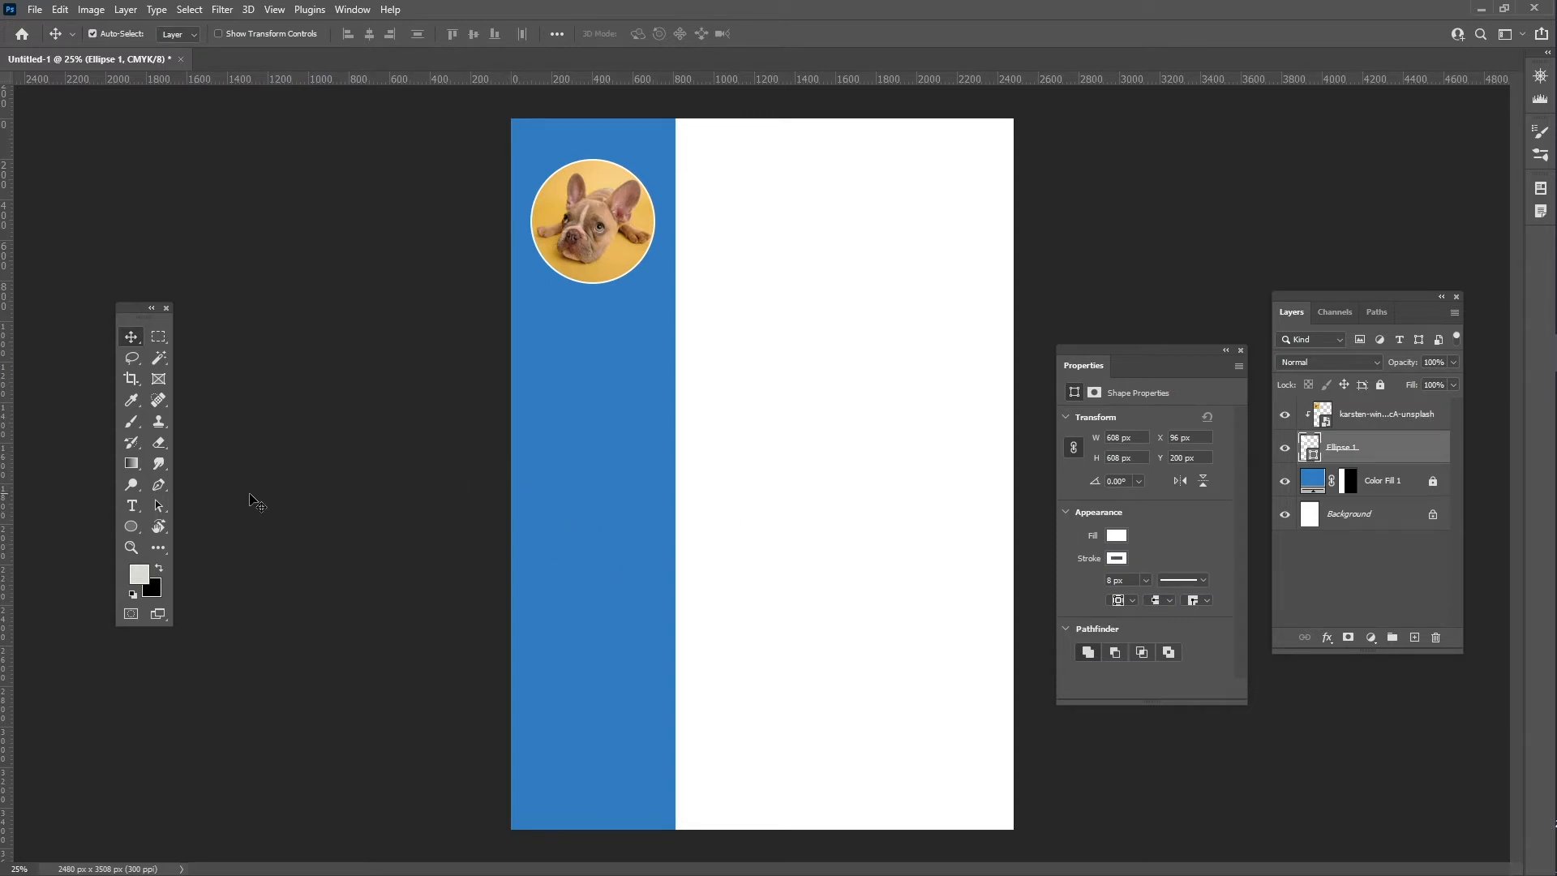
click(135, 527)
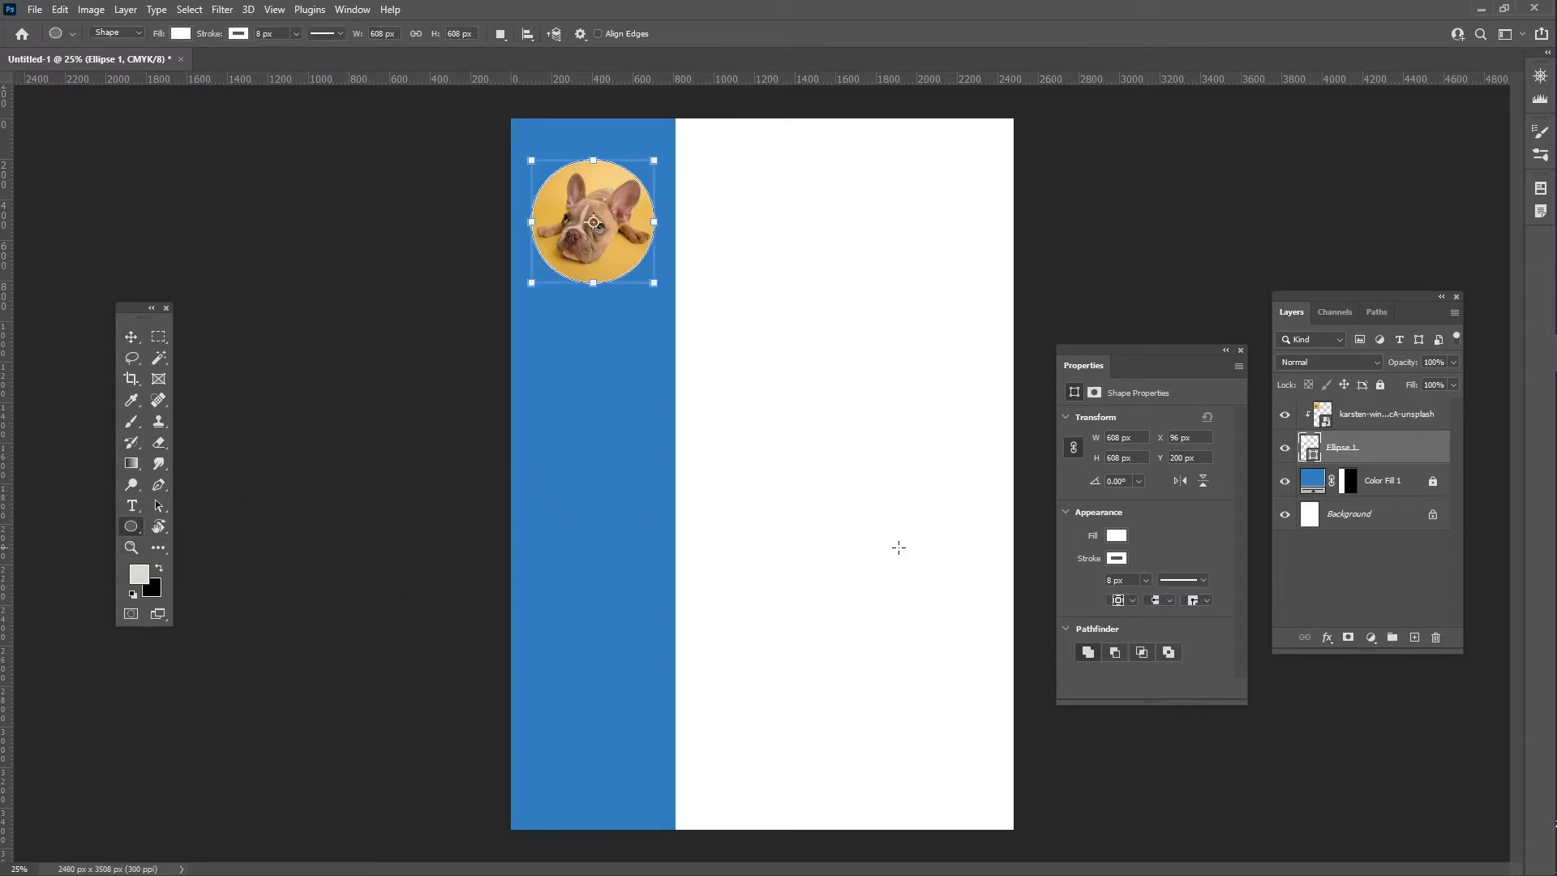
click(1145, 581)
drag(1151, 603, 1144, 600)
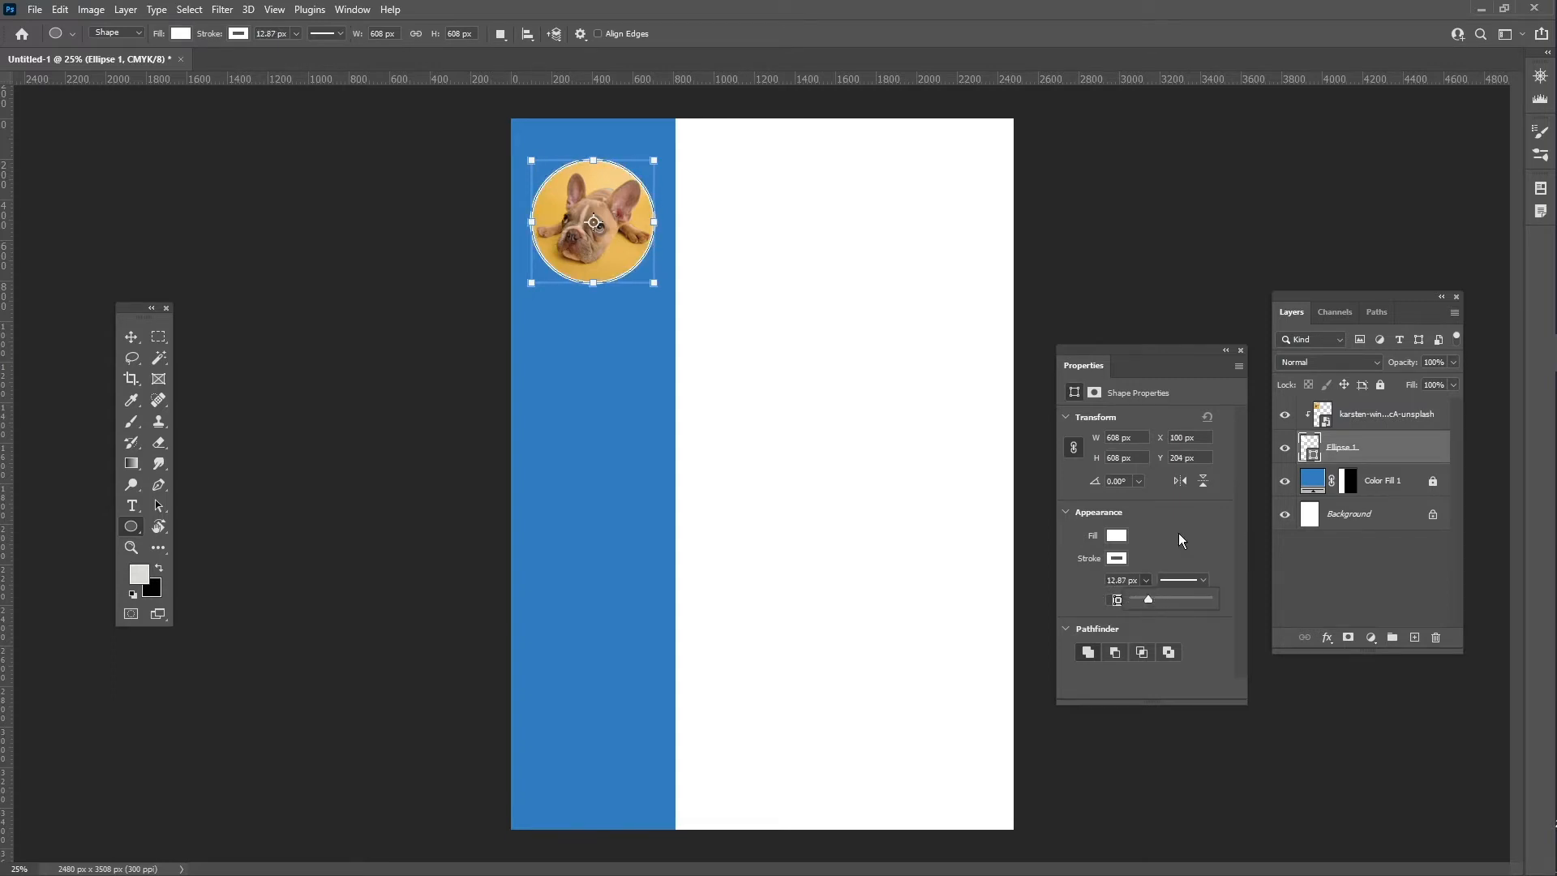
click(1240, 350)
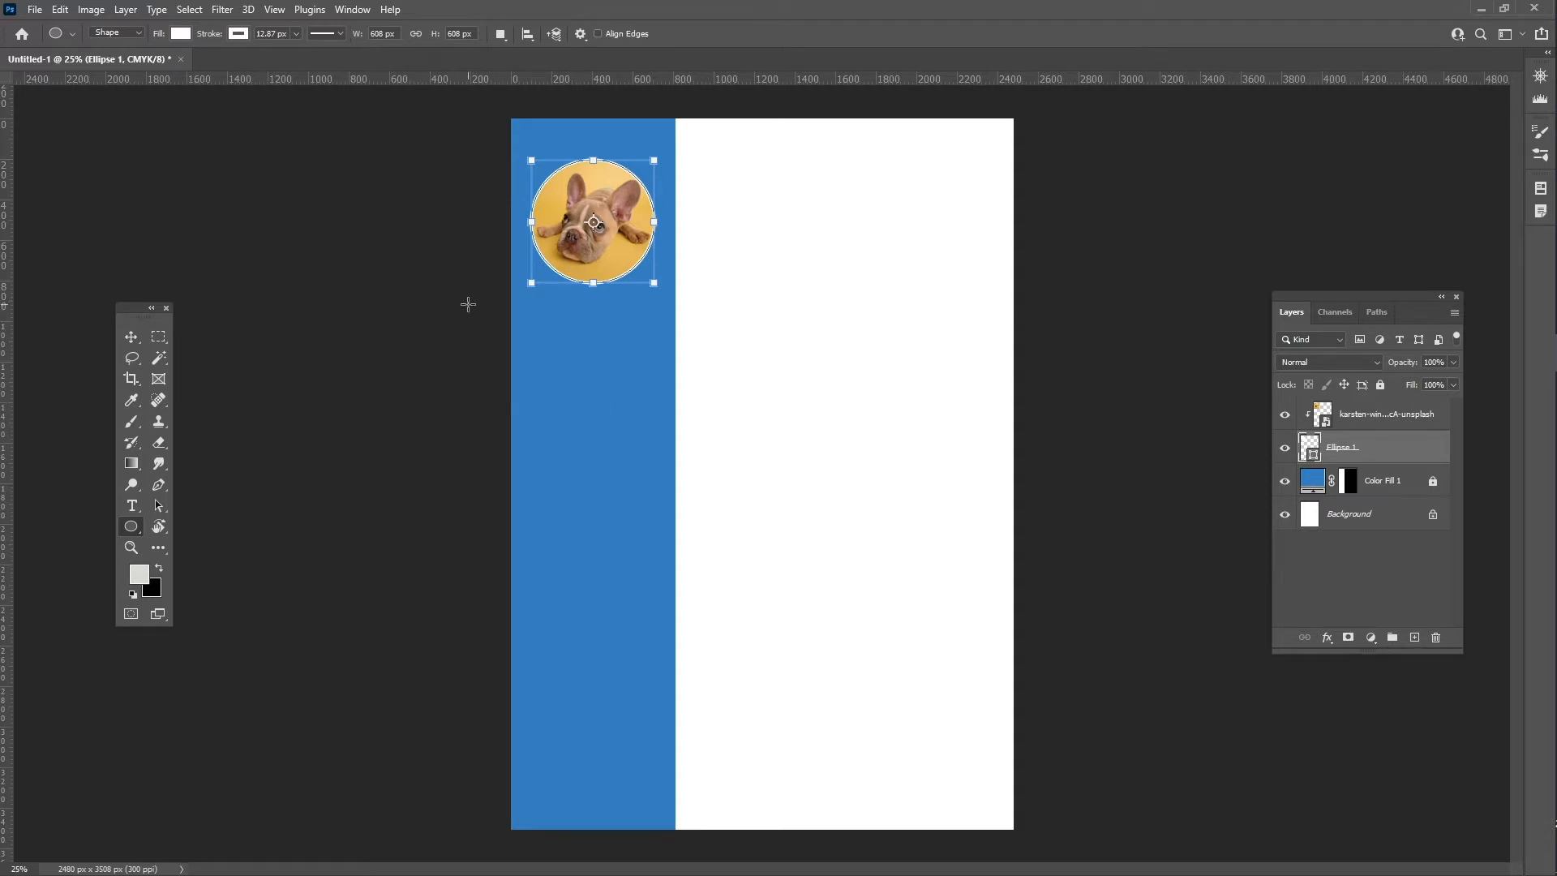
key(Return)
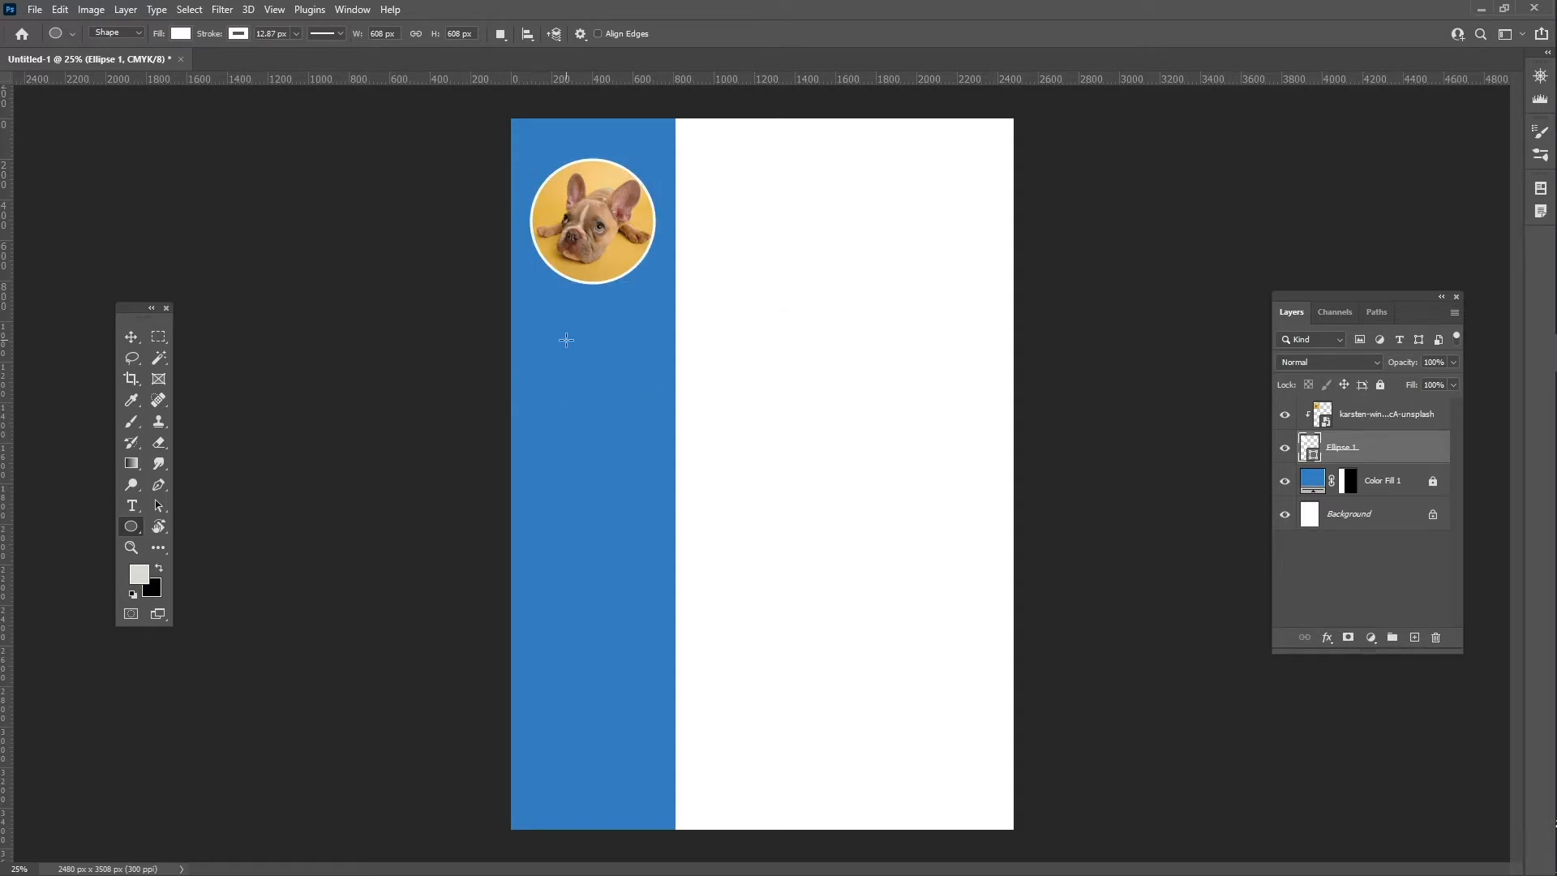
- Add a Lorem Ipsum text layer under the dog photo and colour it white
key(t)
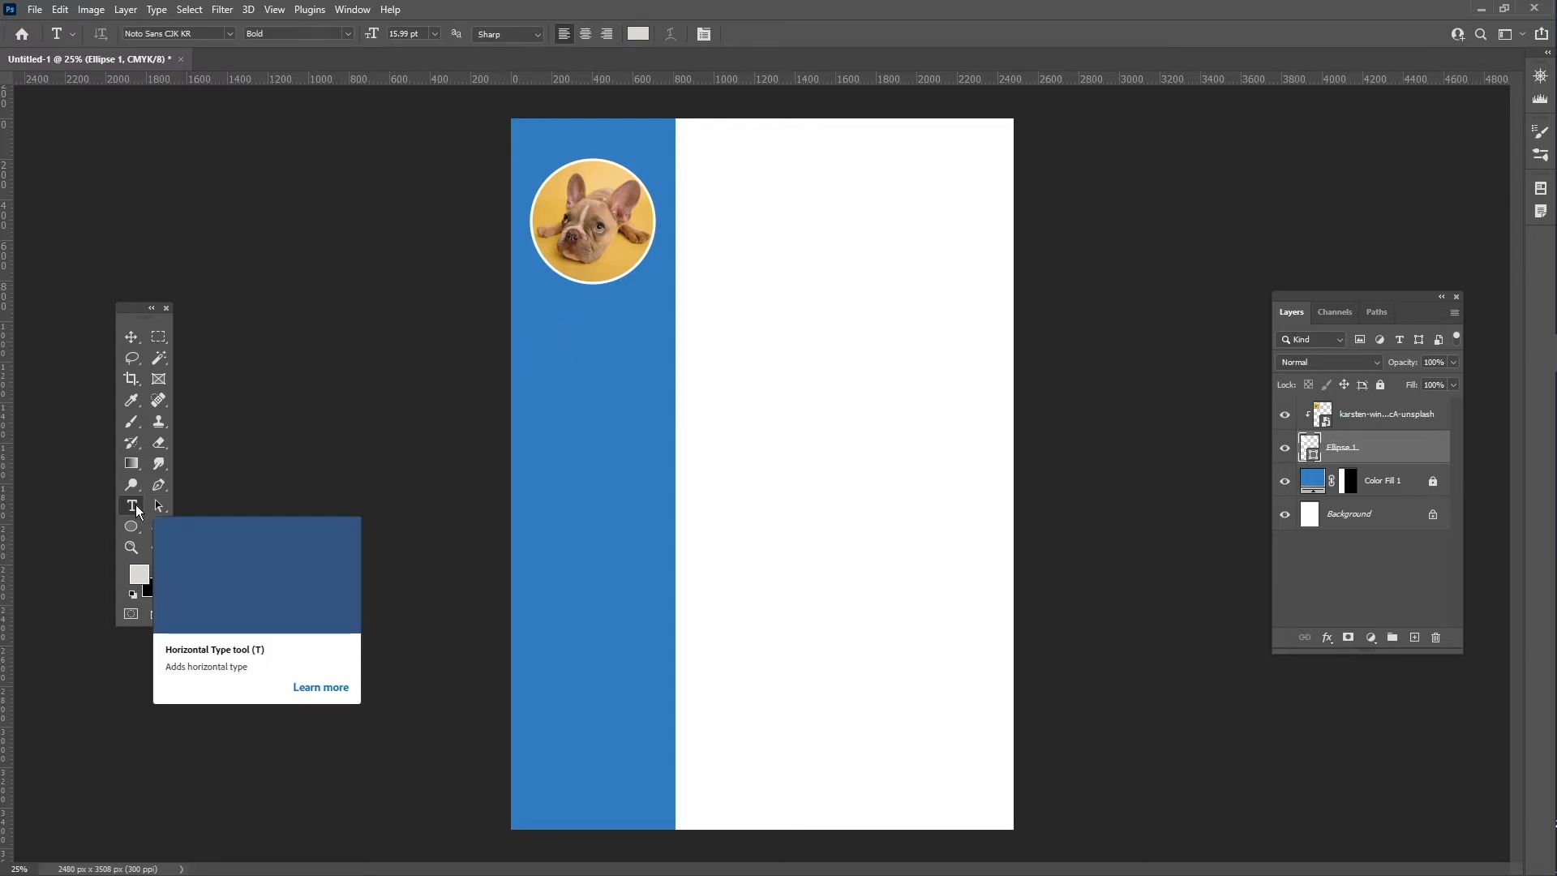
click(552, 313)
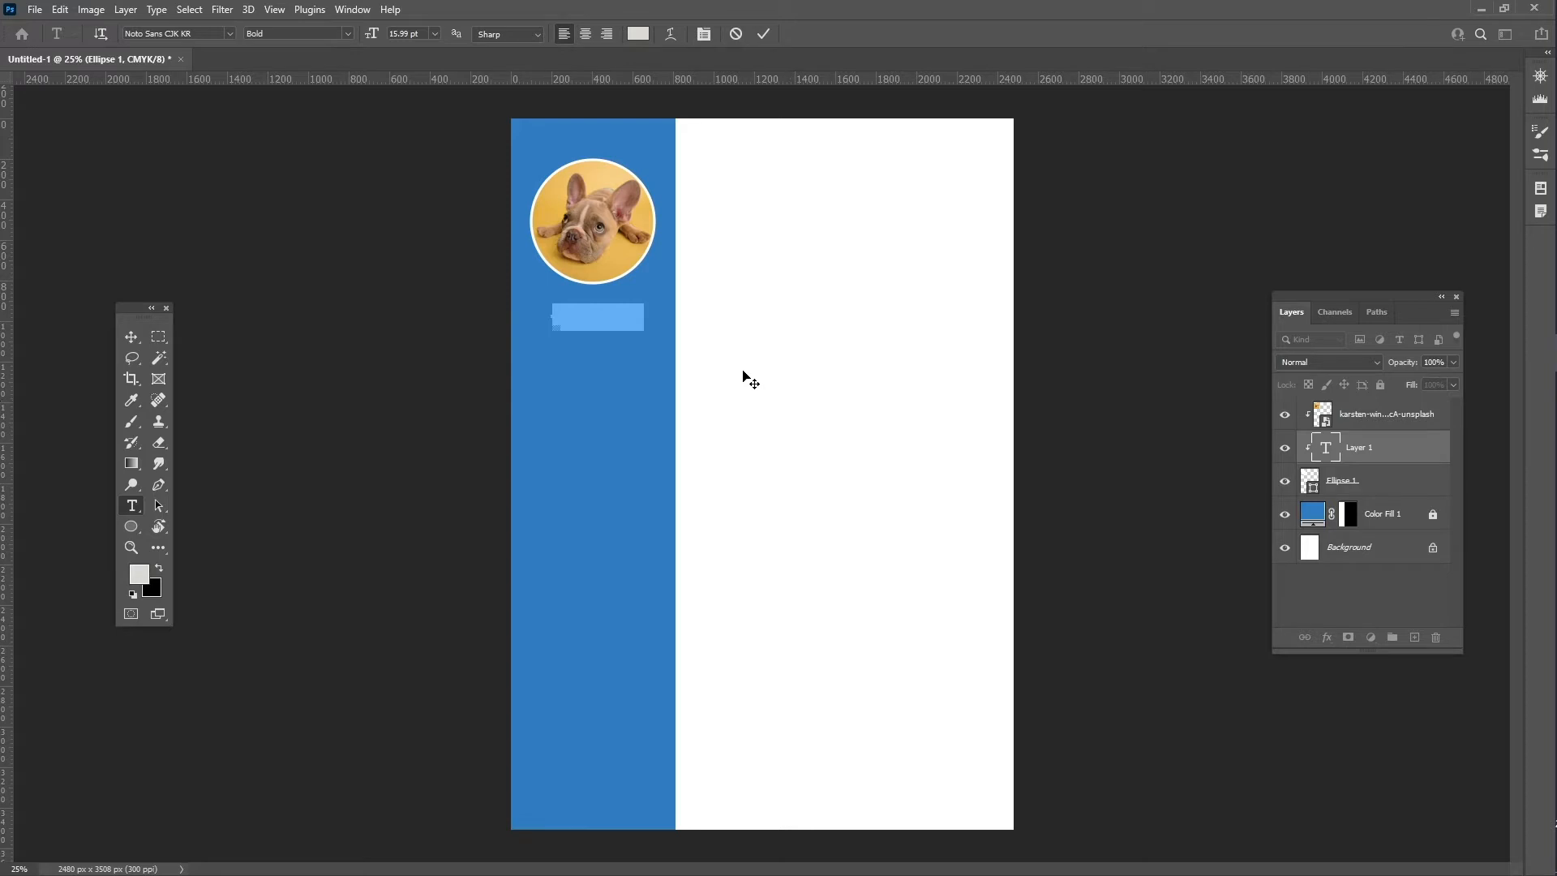
click(351, 10)
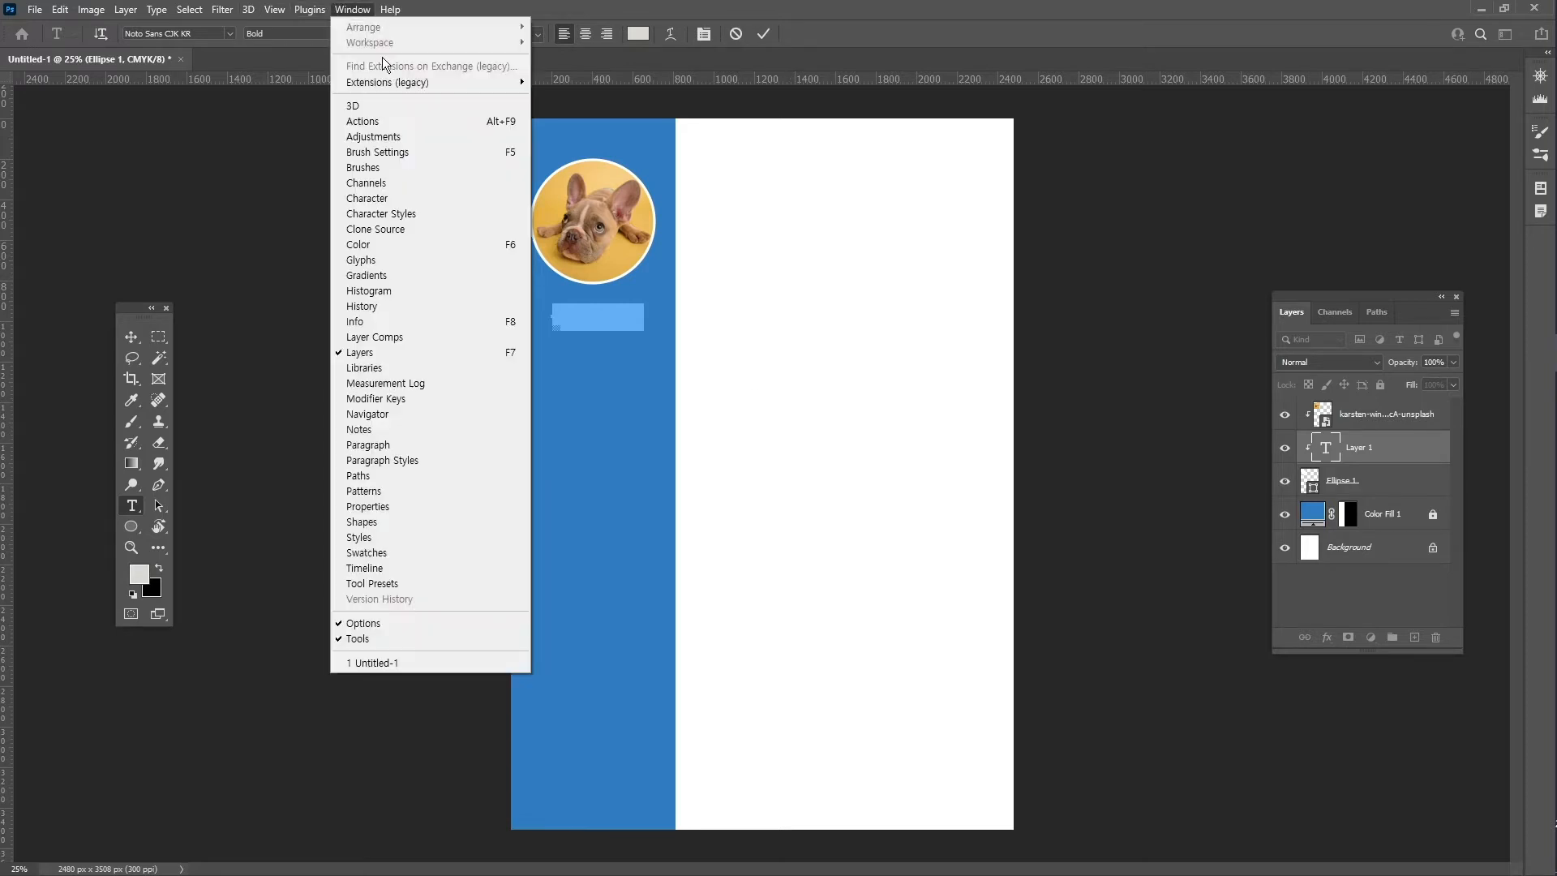
click(417, 198)
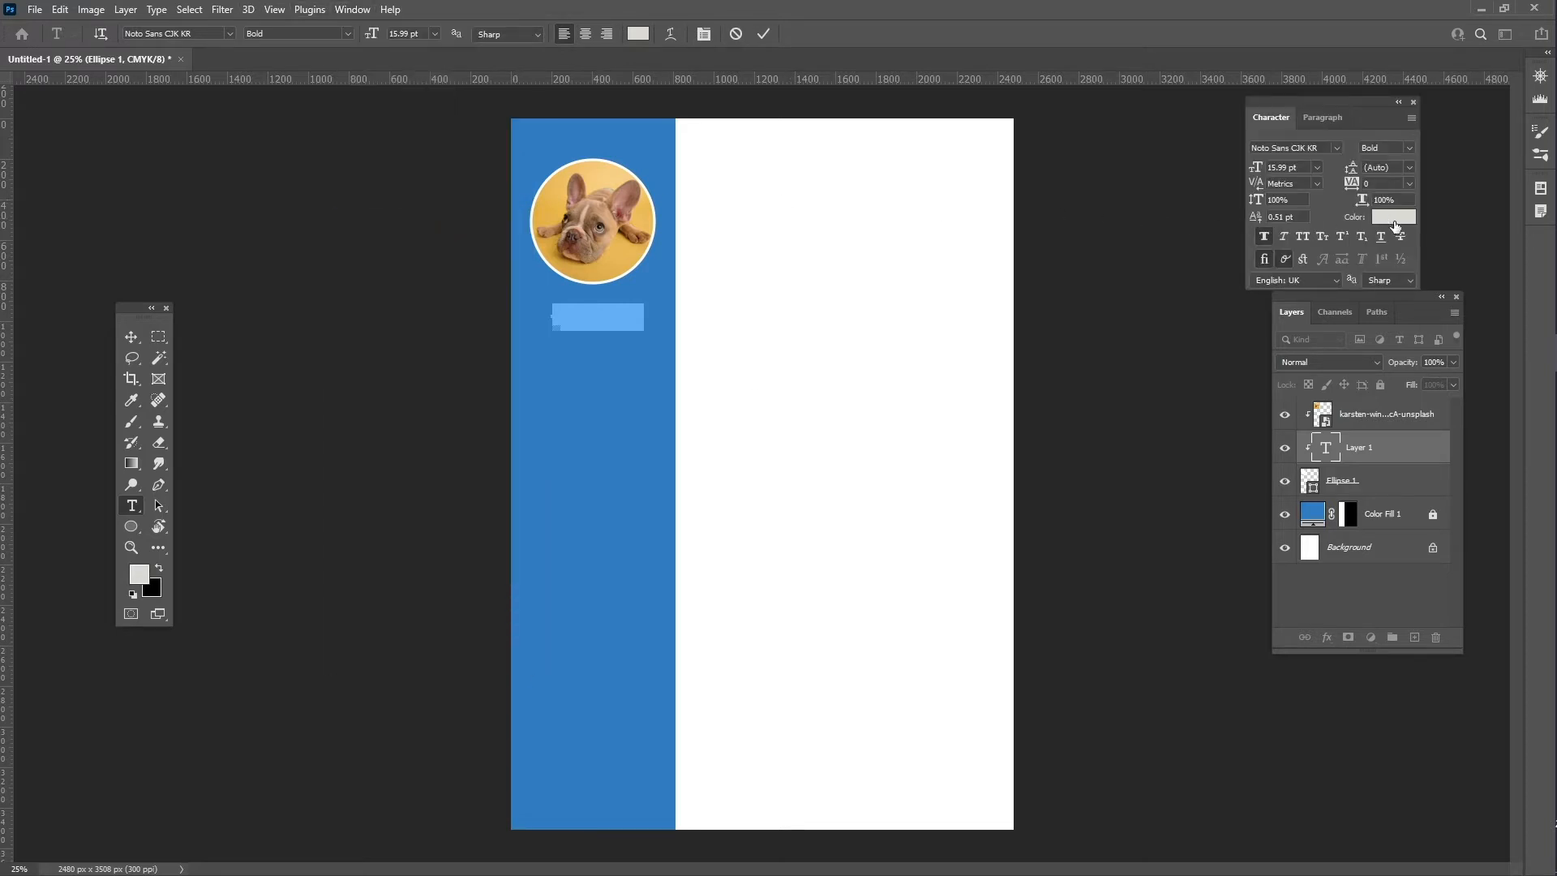
click(1395, 218)
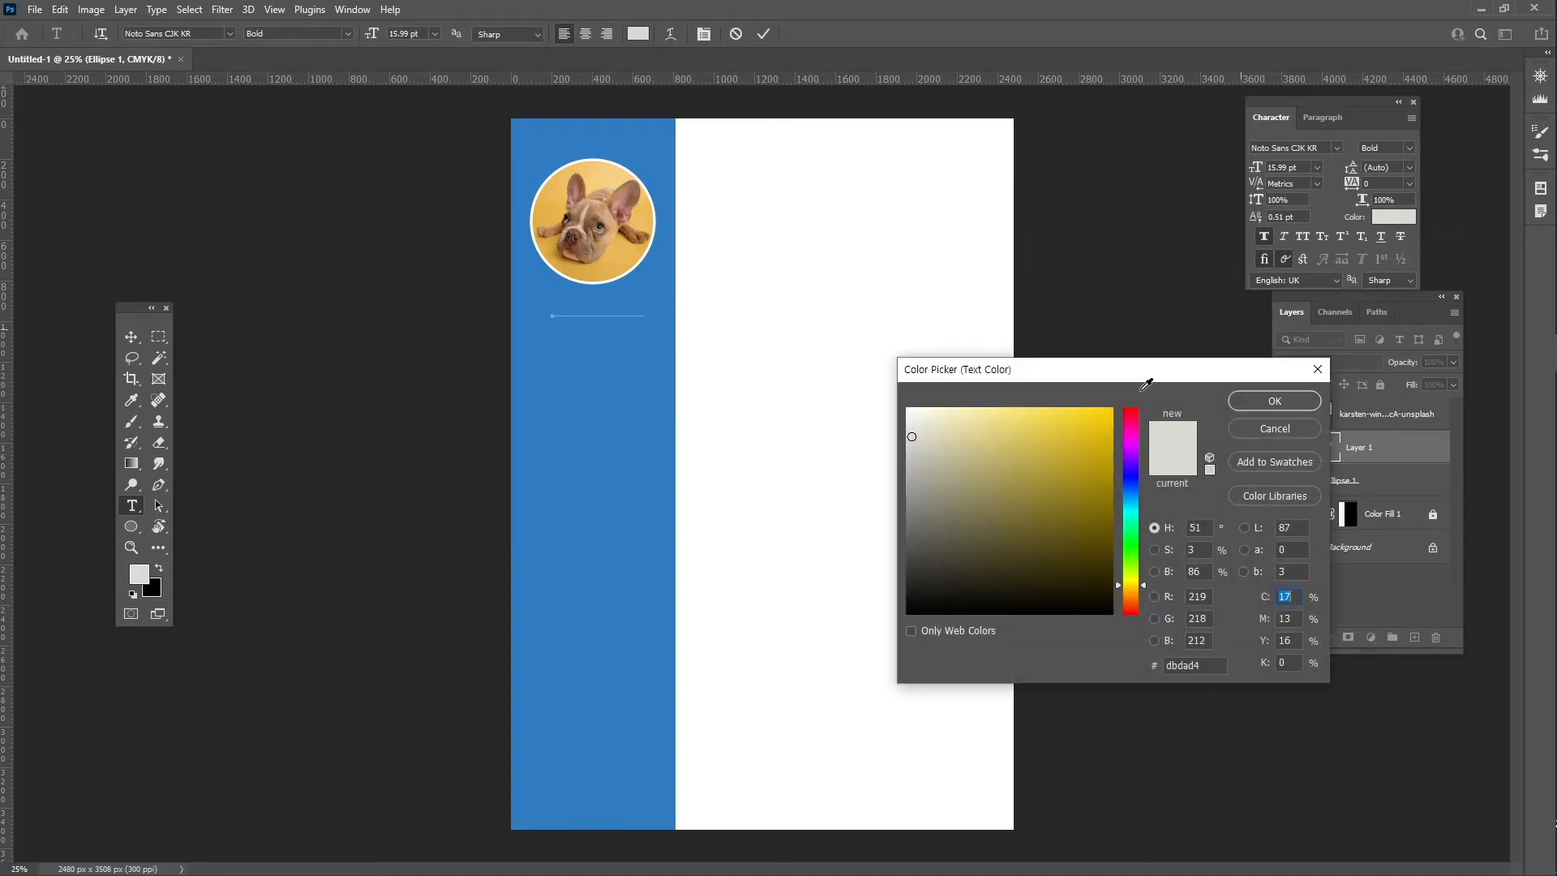
click(859, 380)
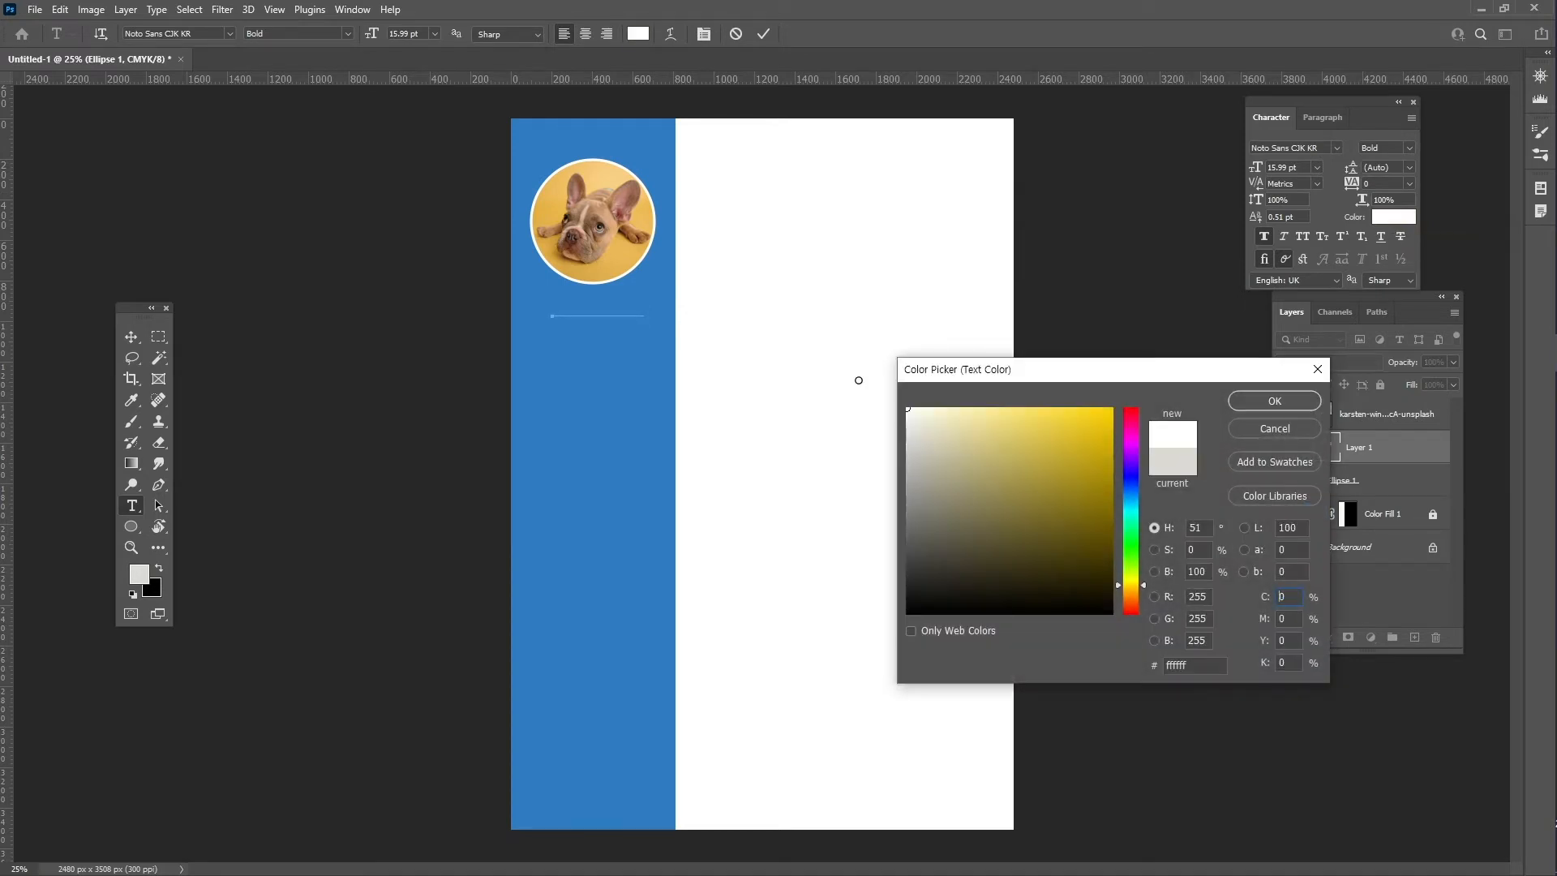
click(1275, 402)
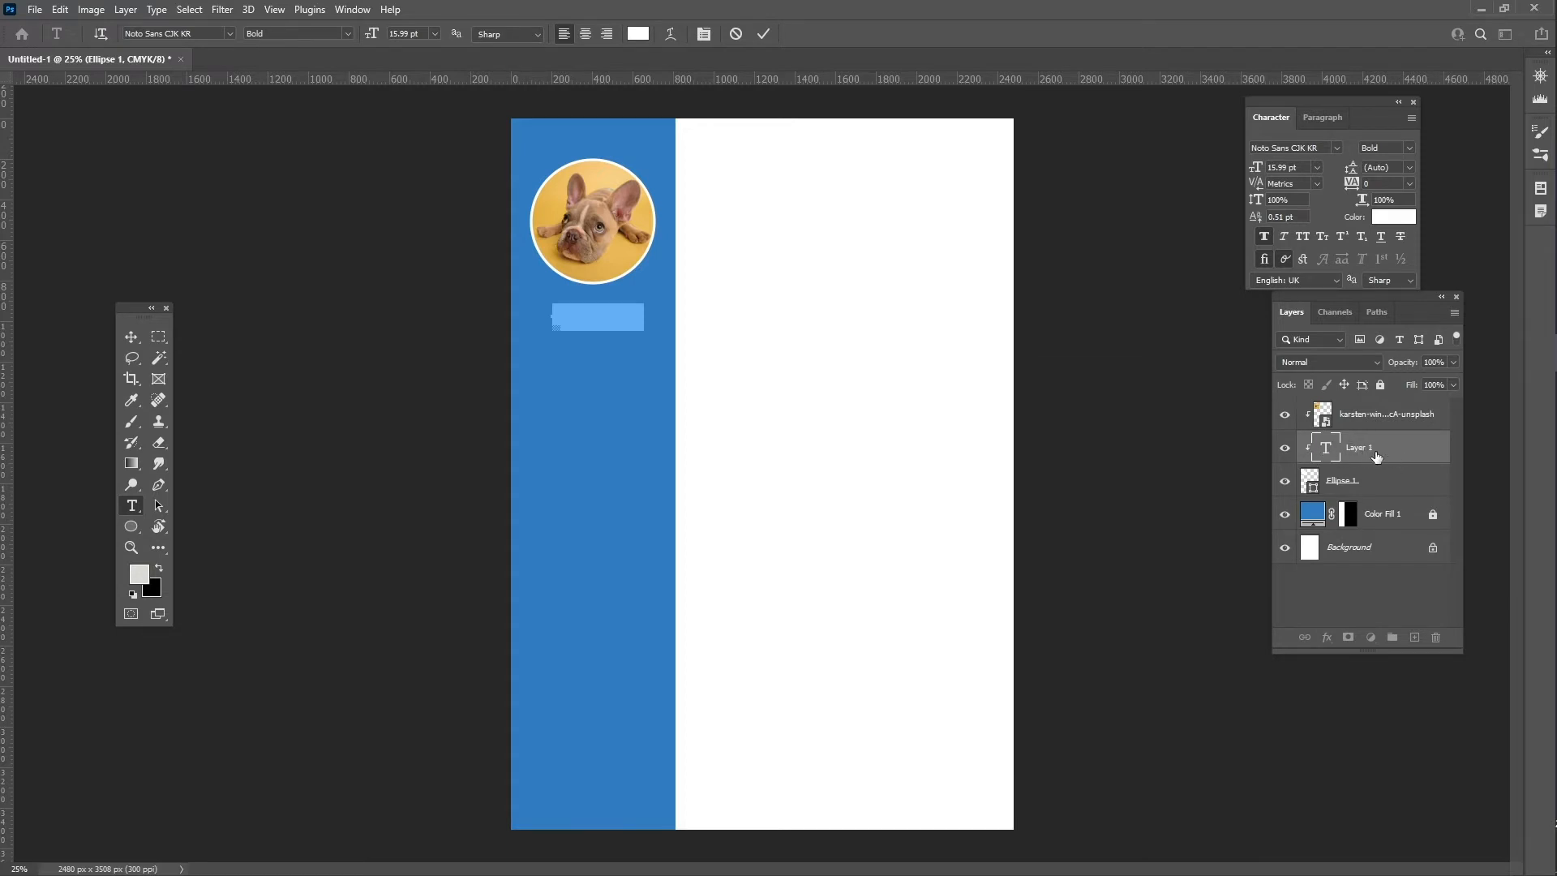
- Move the title layer to the top and release it from the photo's clipping mask
drag(1369, 456, 1357, 401)
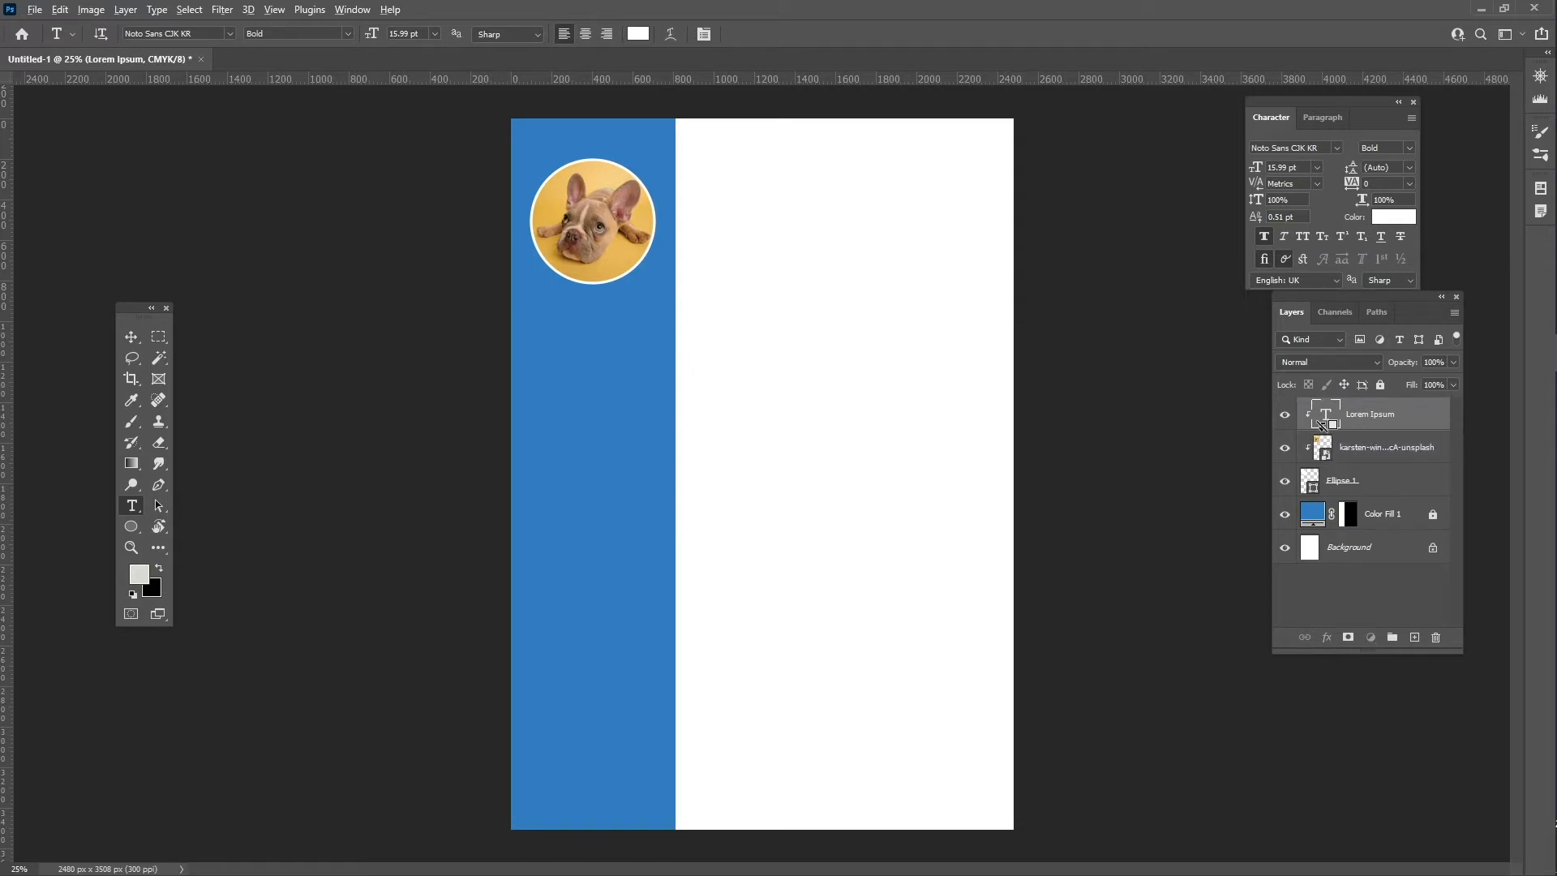
alt+click(1322, 425)
alt+click(1322, 425)
alt+click(1322, 425)
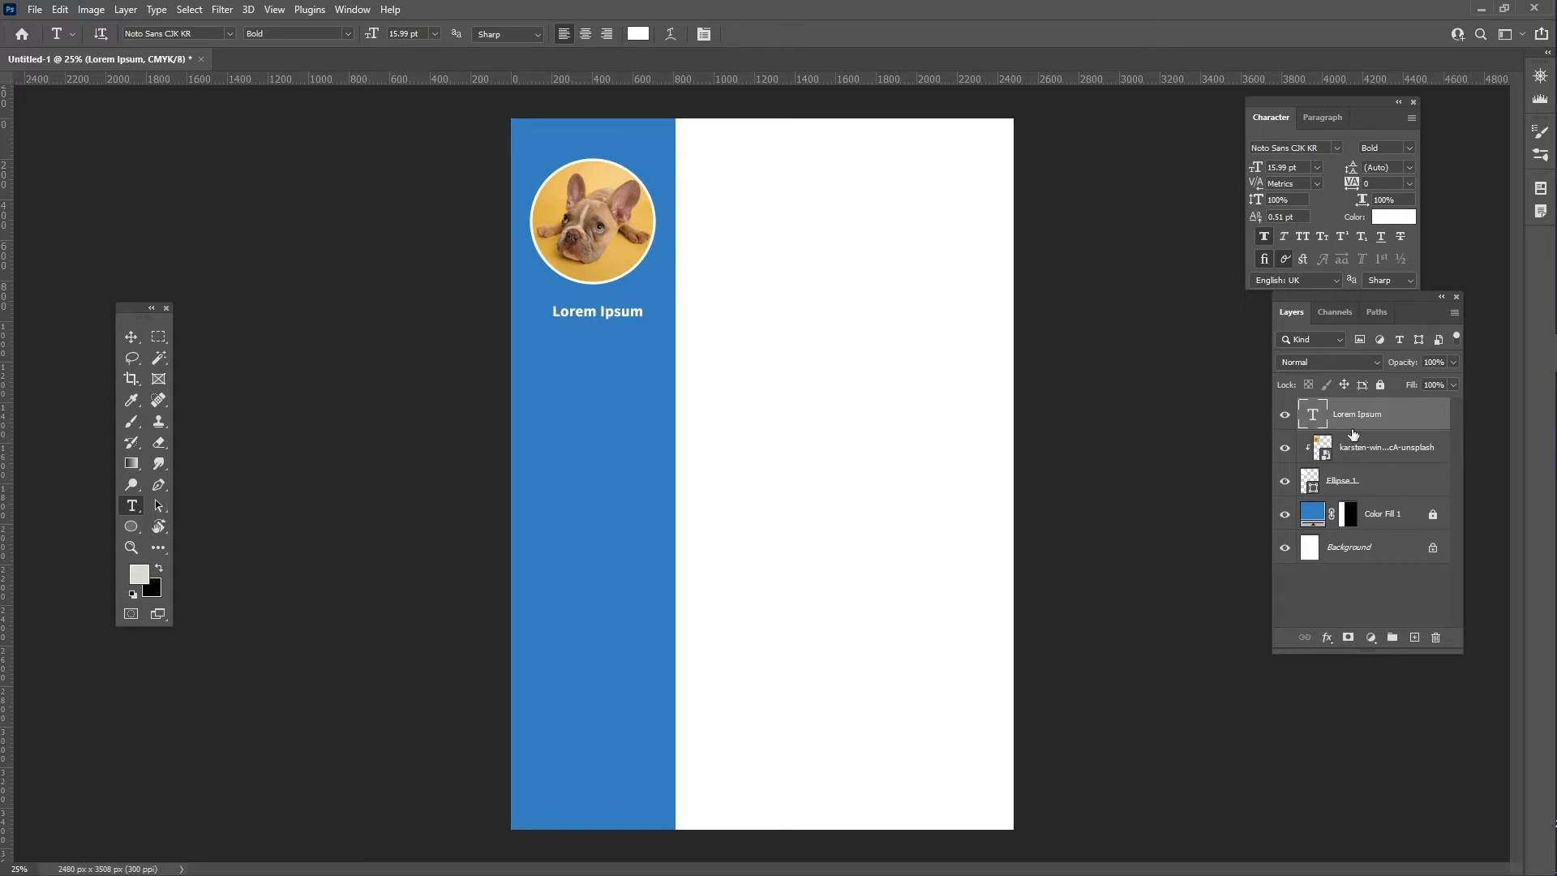
click(588, 314)
- Replace the title text with 이력서
key(ctrl+a)
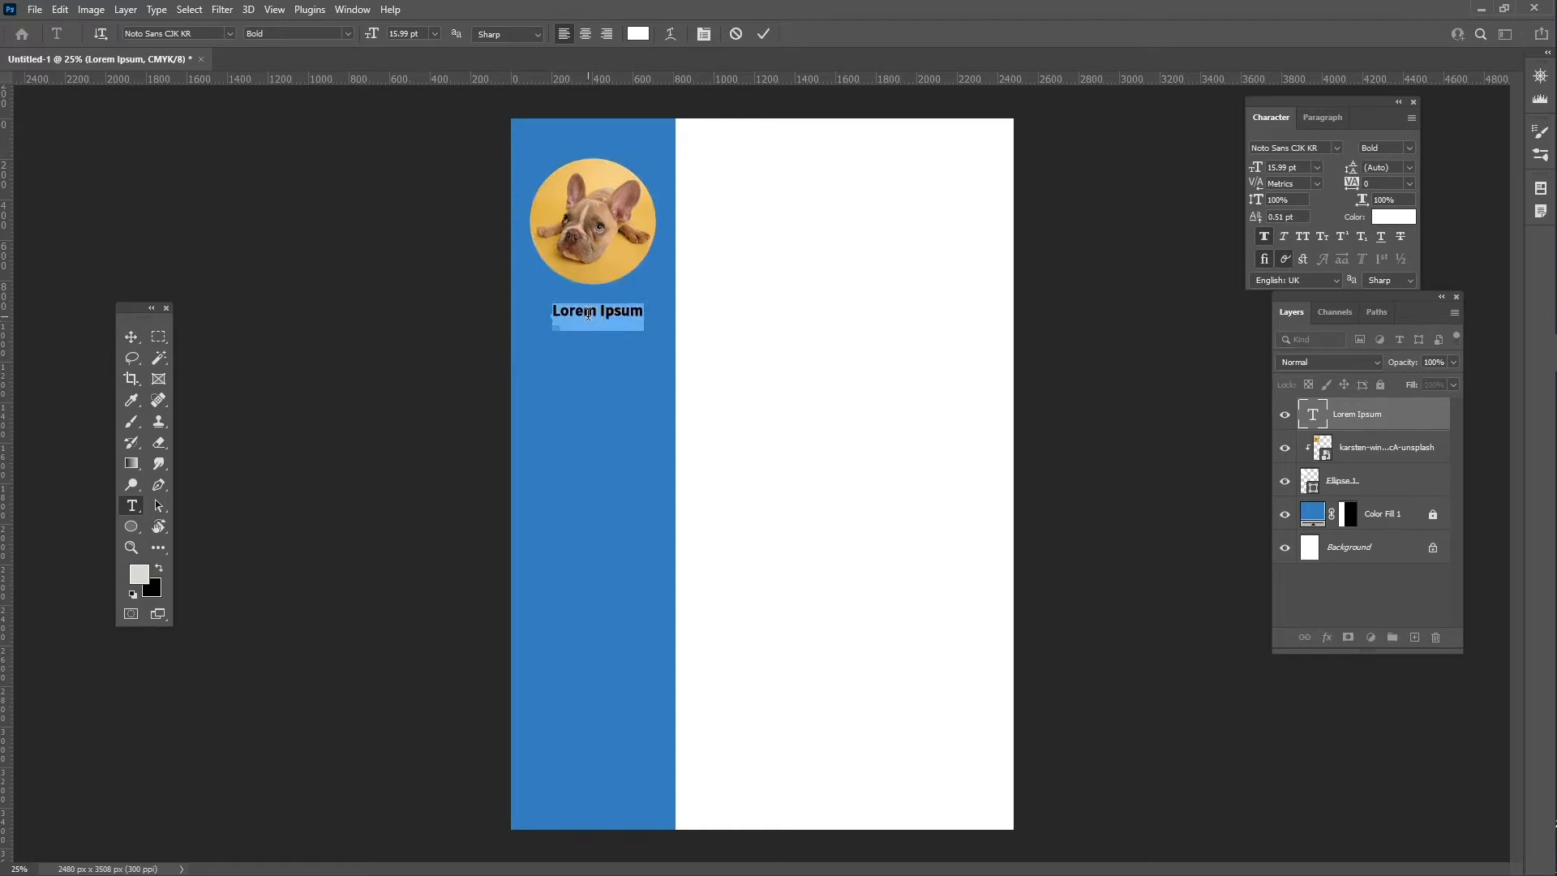
text(이력서)
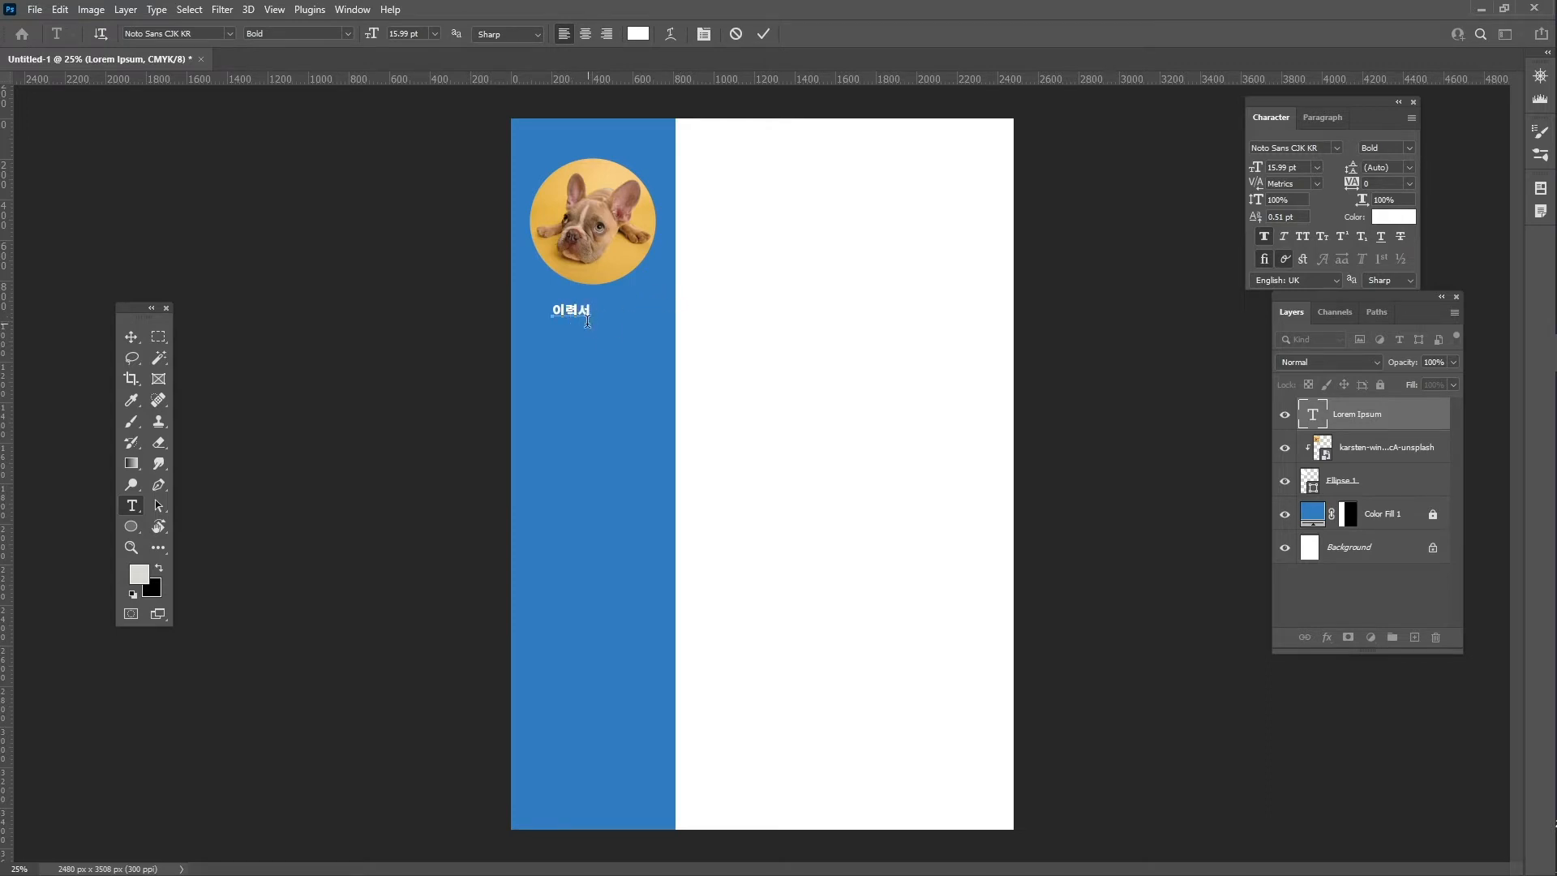
key(ctrl)
- Set the 이력서 title to 18 pt with tracking 200 and commit it
key(ctrl+a)
click(1279, 171)
text(18pt)
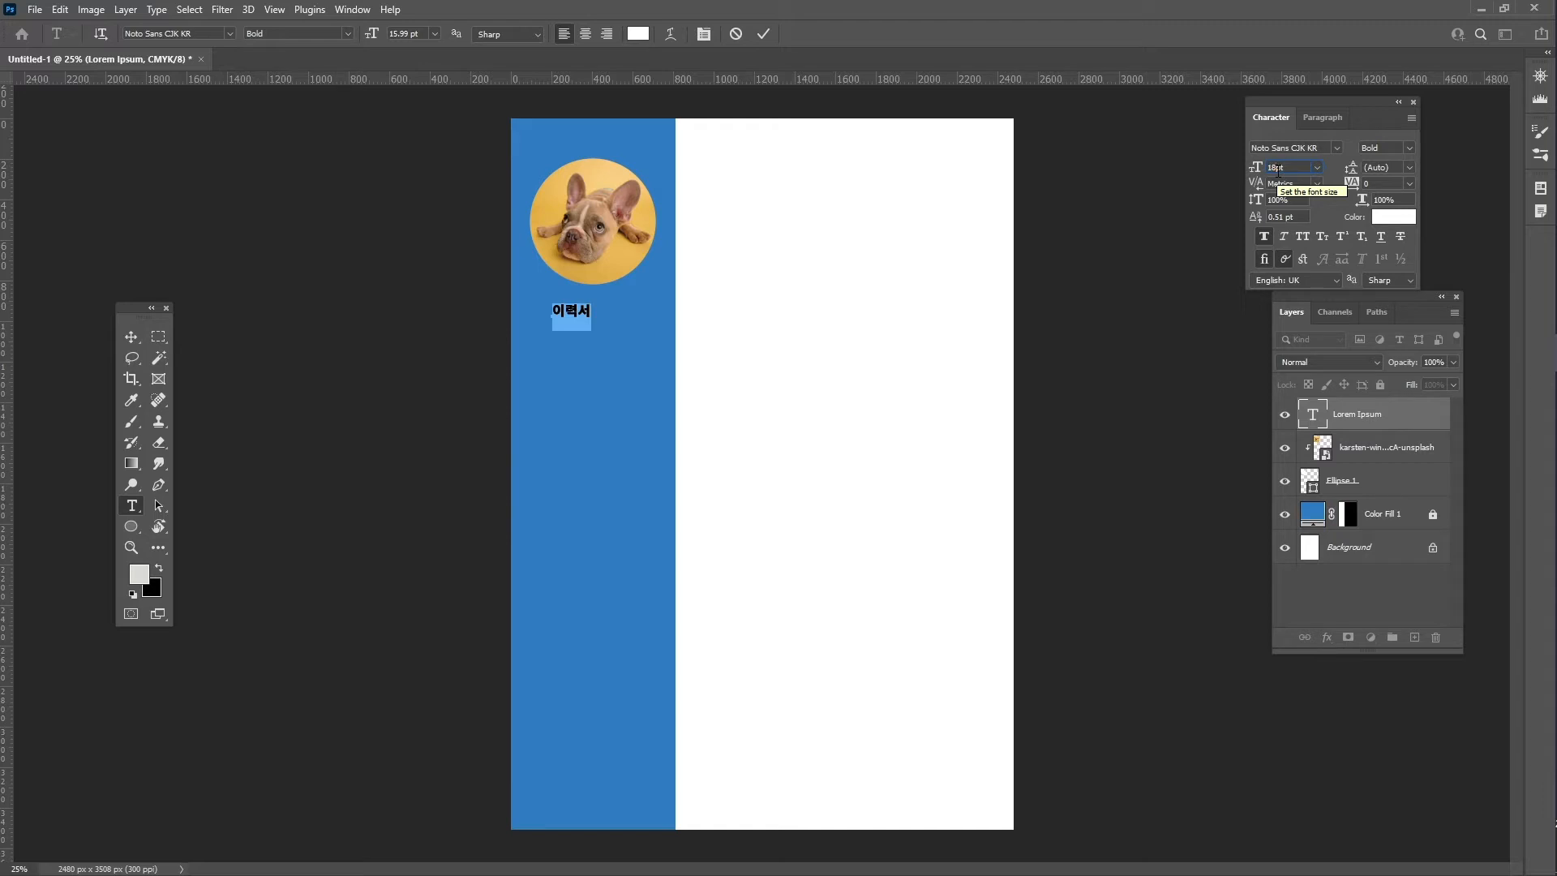
key(Return)
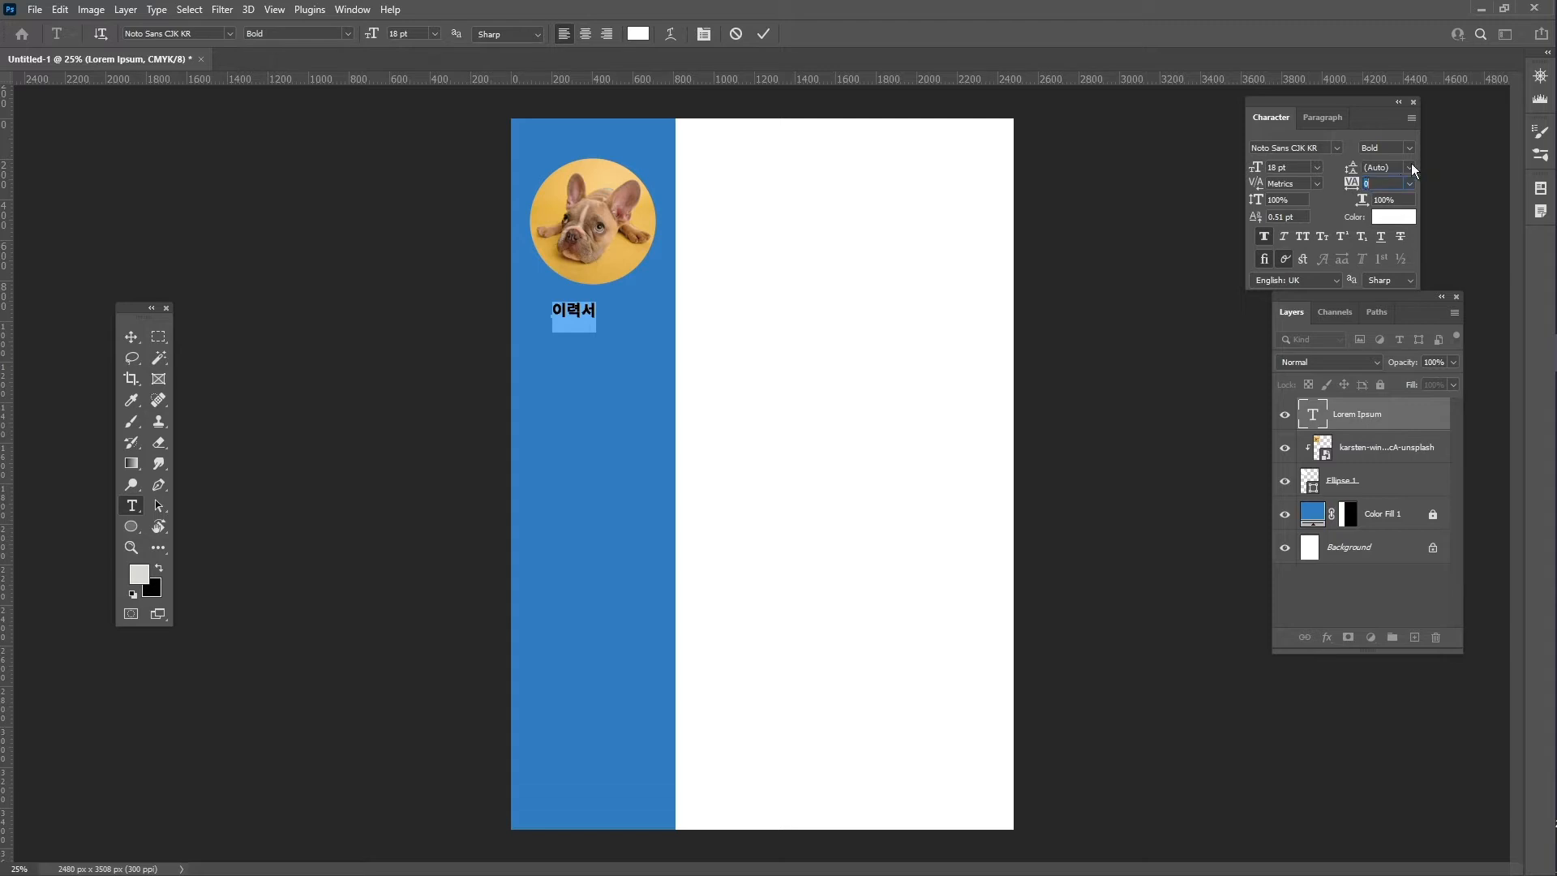
text(0)
key(Return)
click(762, 35)
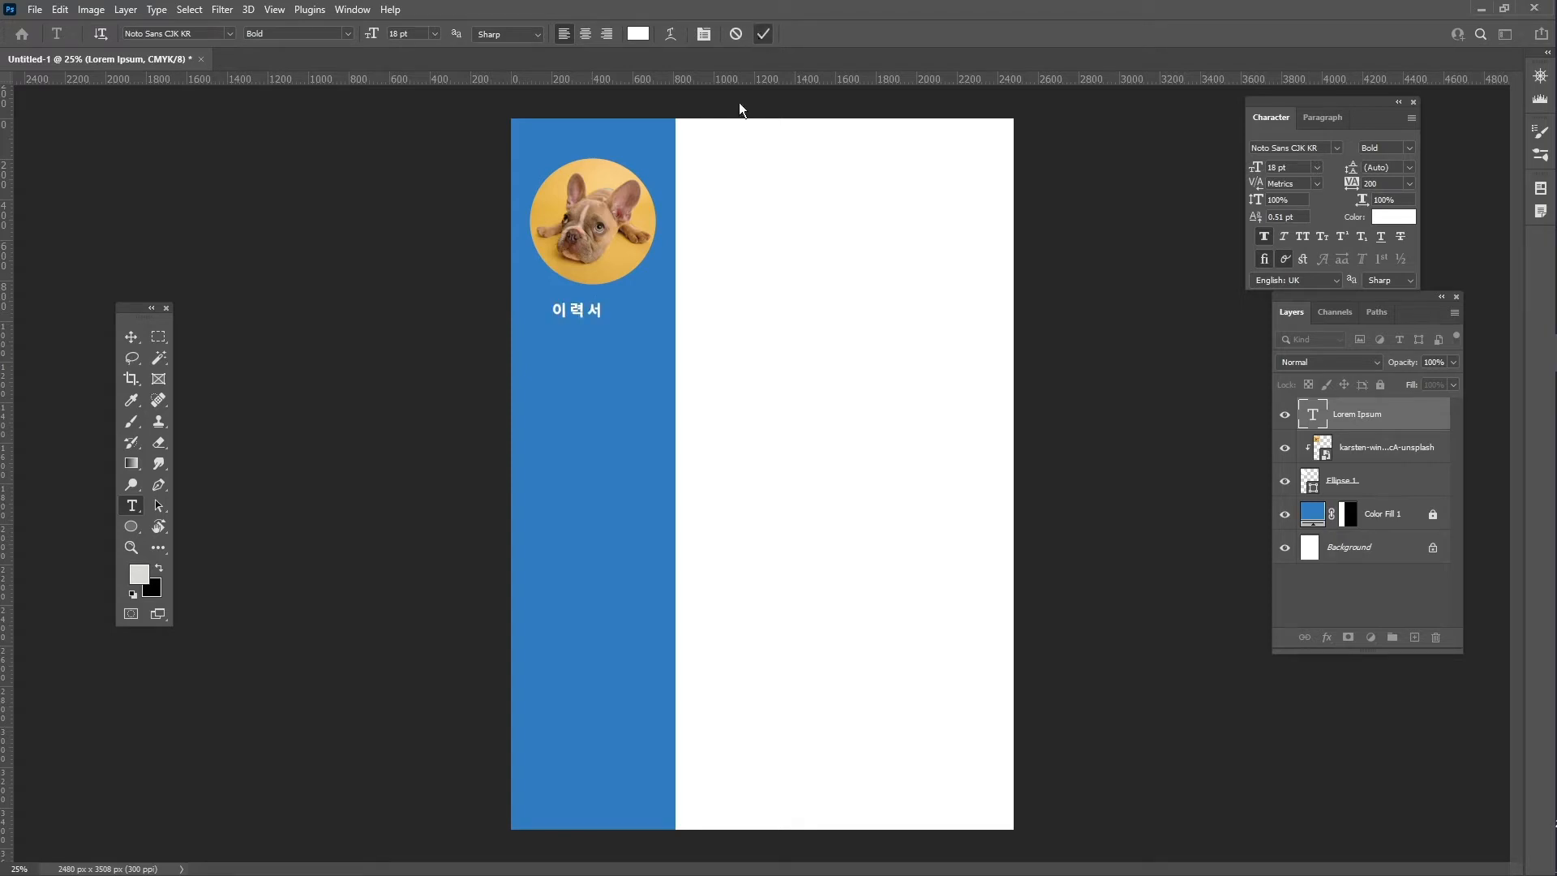
key(v)
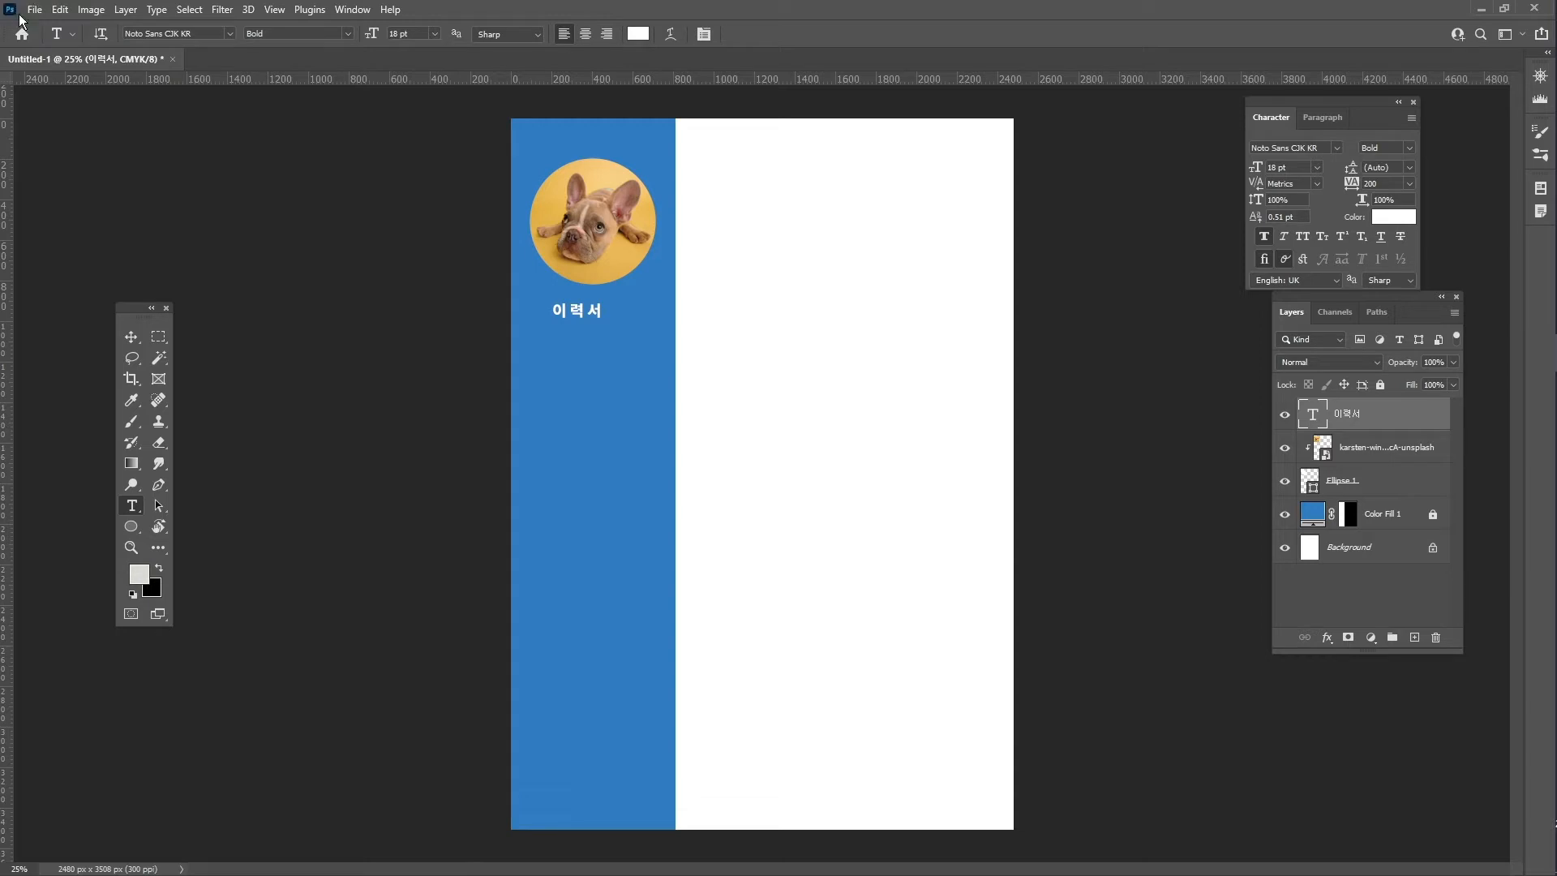
- Nudge the 이력서 title right to centre it under the dog photo
click(132, 334)
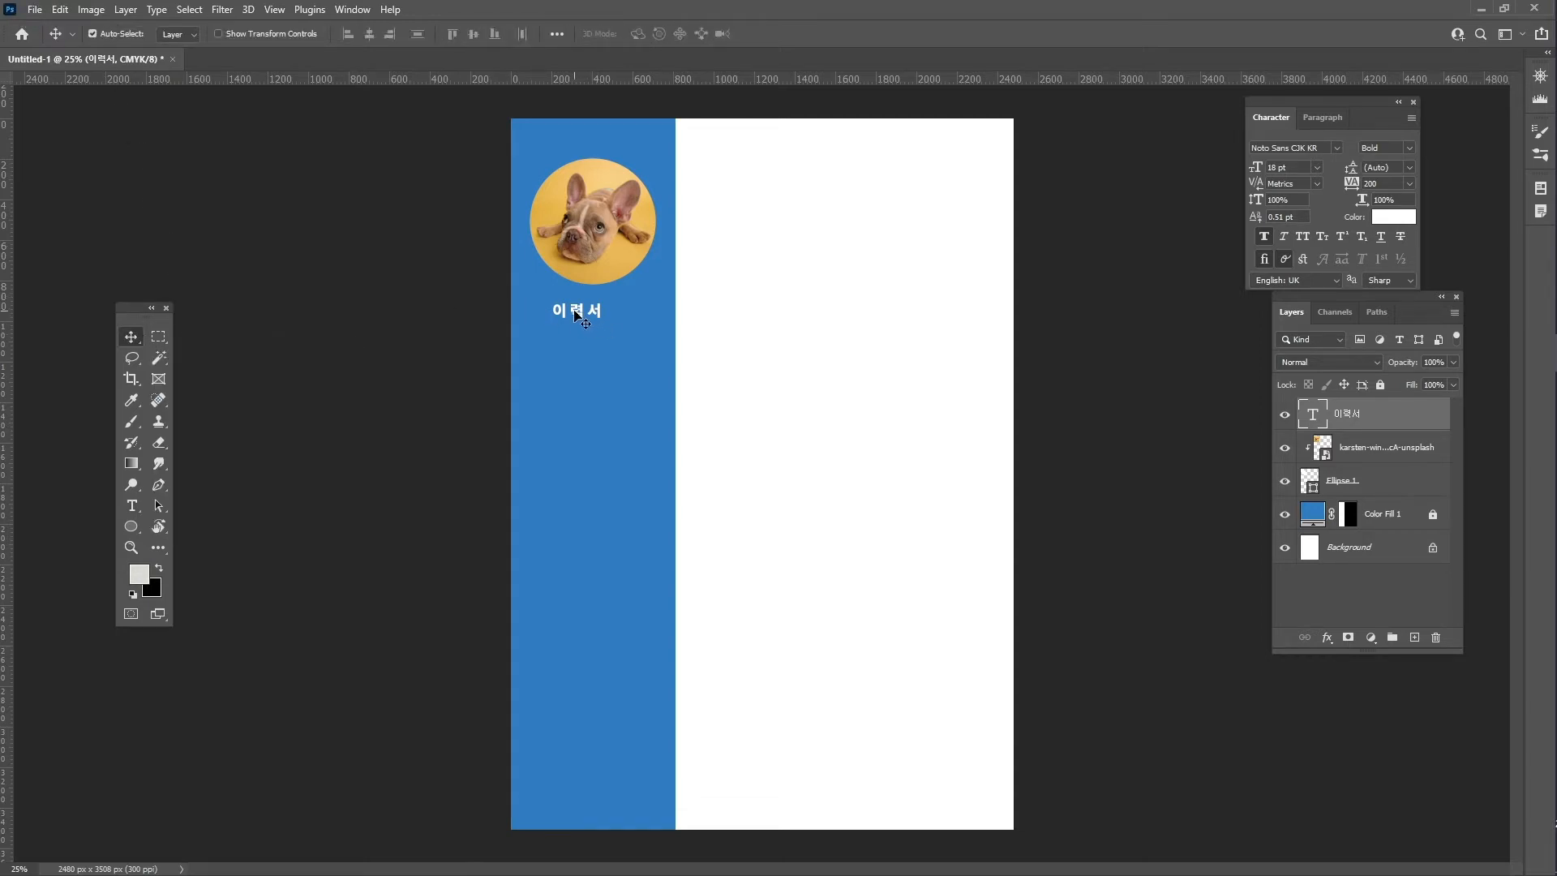
drag(578, 316, 589, 312)
click(599, 279)
- Thicken the circle's white outline from 12.87 px to 15.87 px
click(1416, 489)
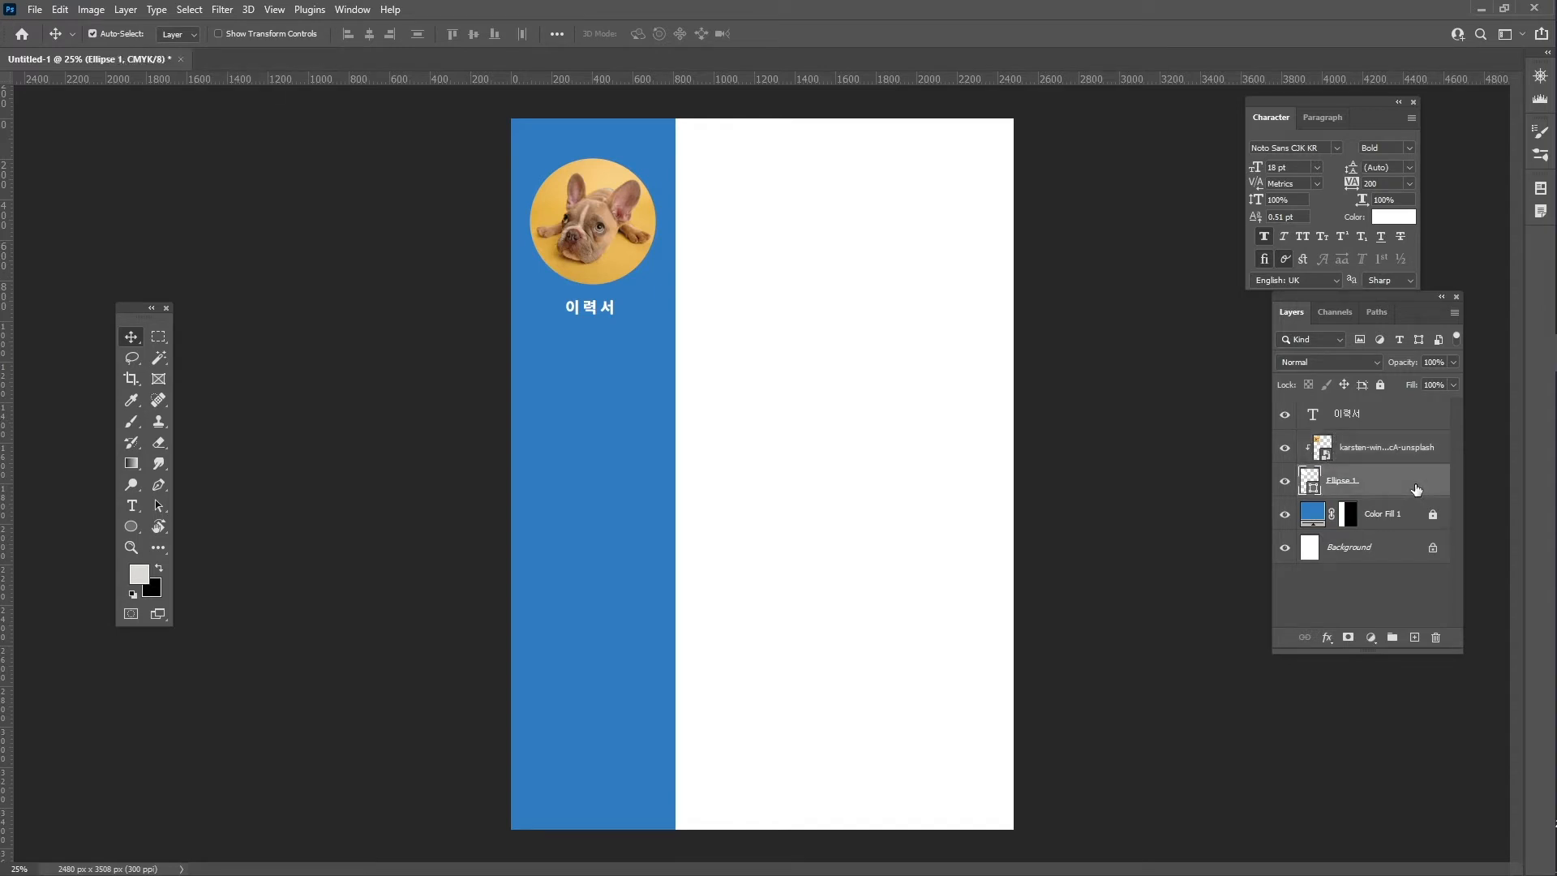
key(i)
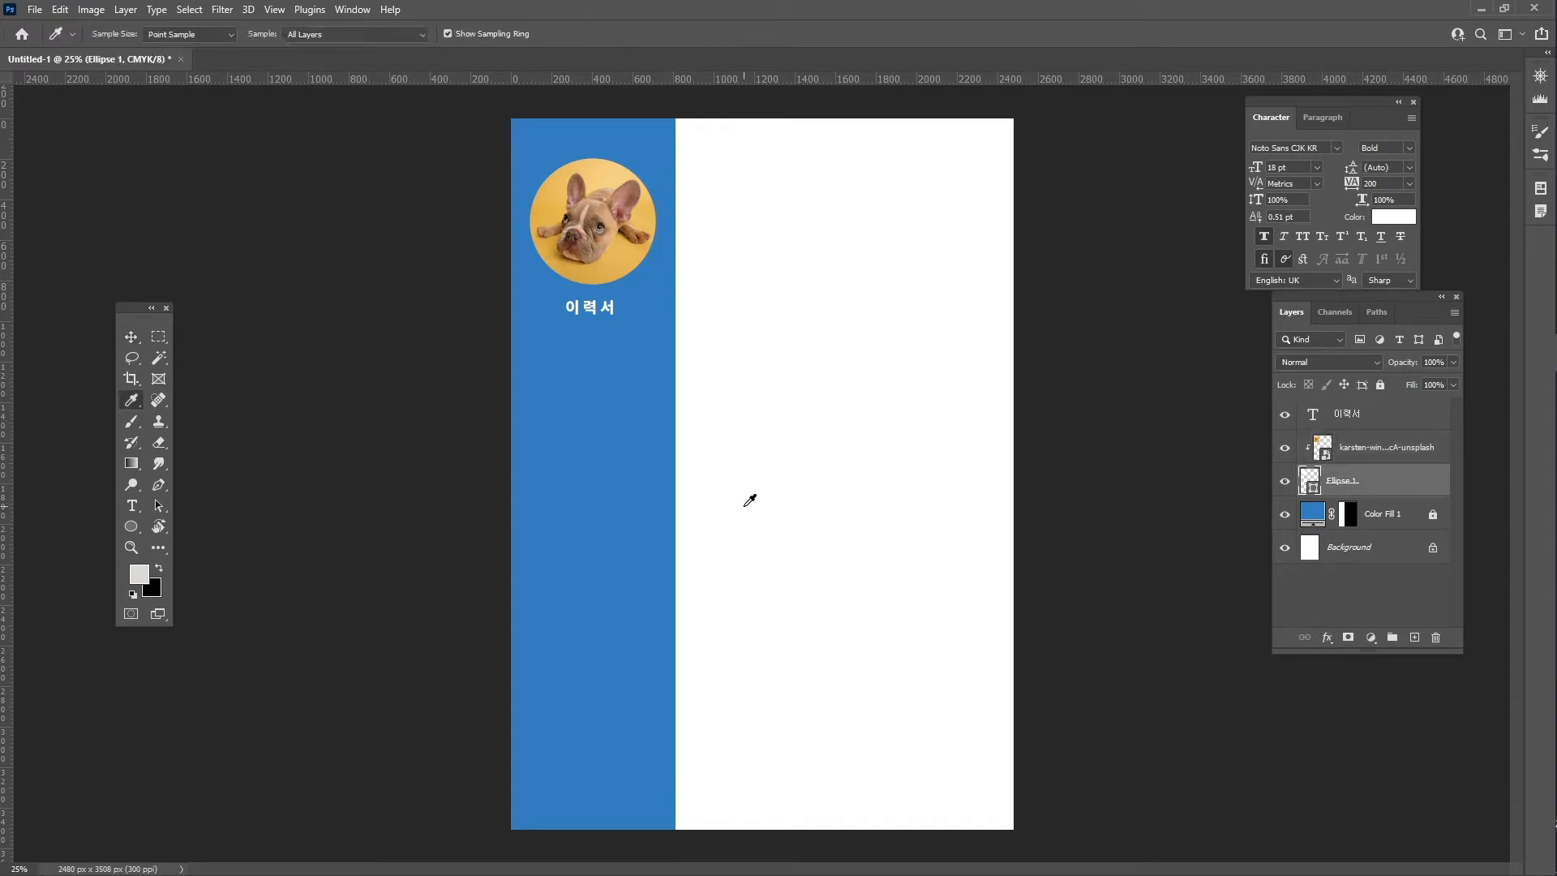
key(u)
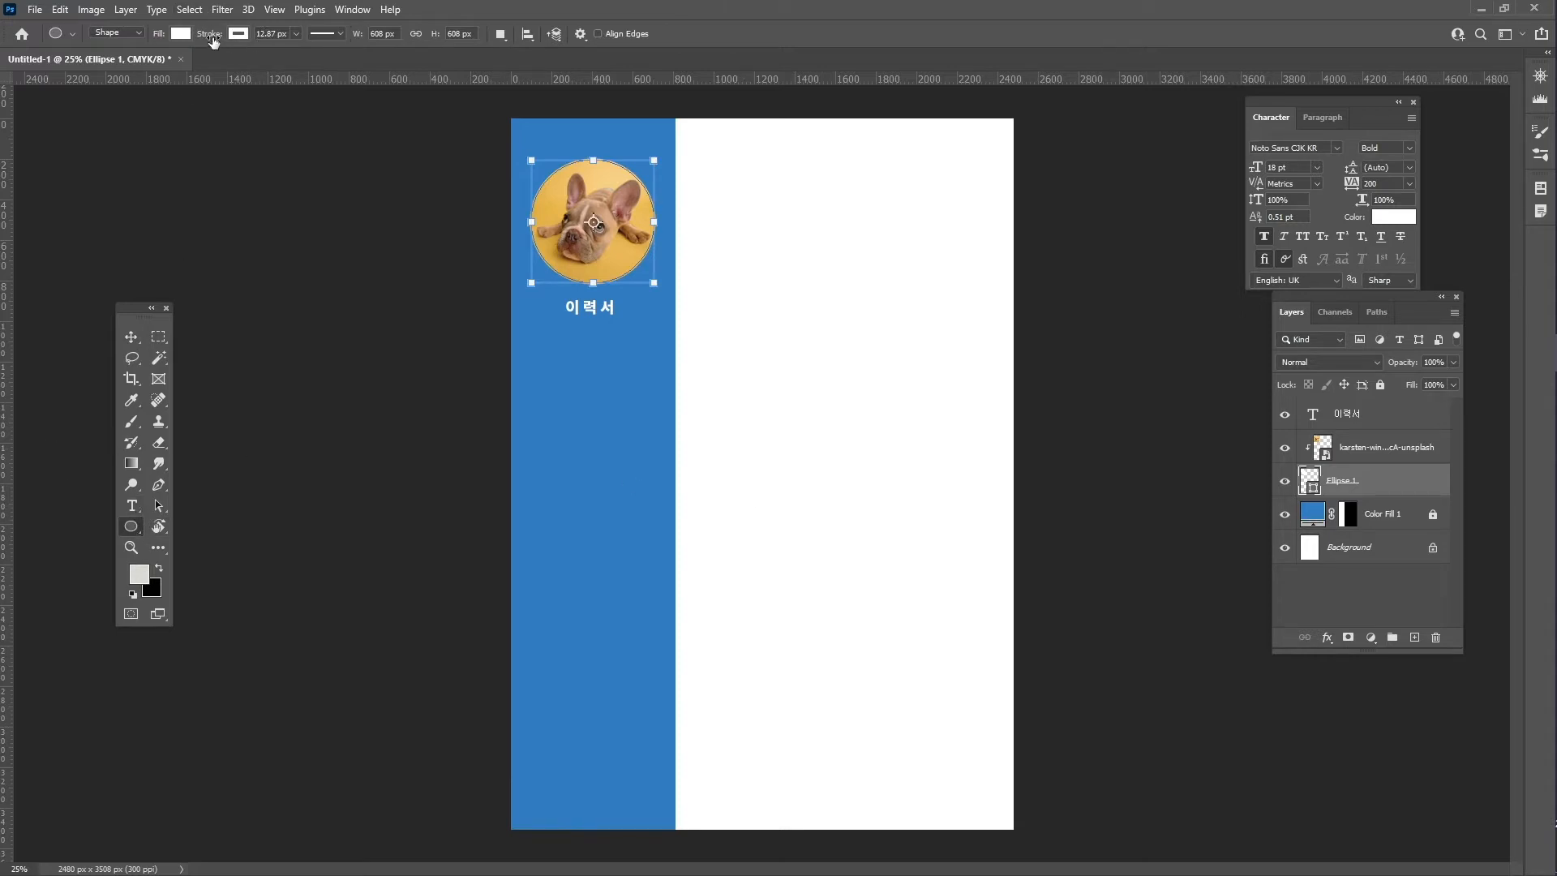
drag(207, 37, 215, 37)
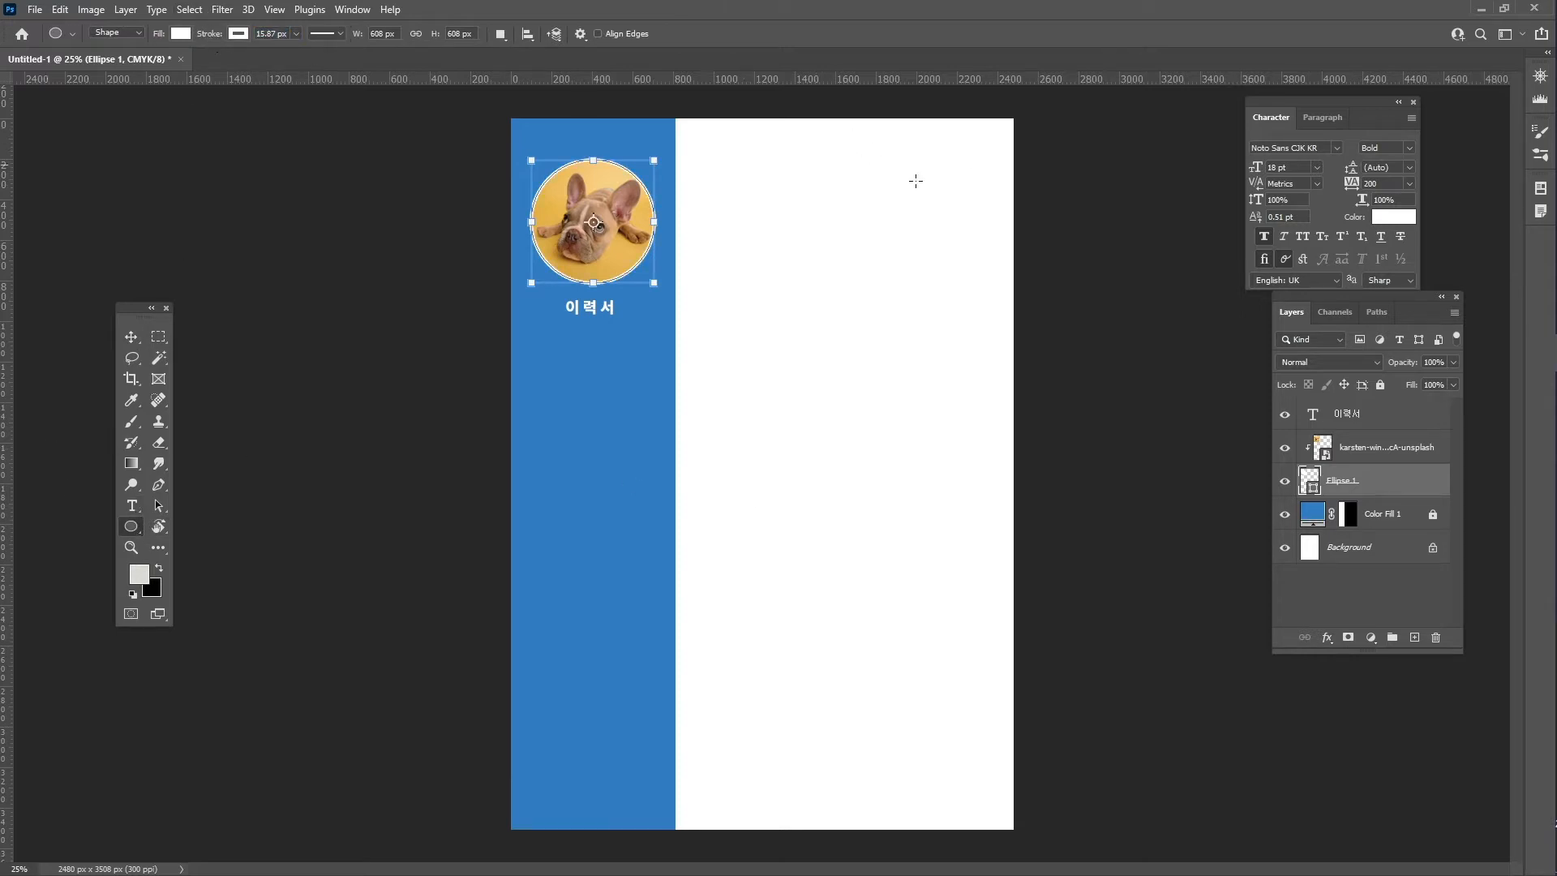
key(v)
click(1392, 417)
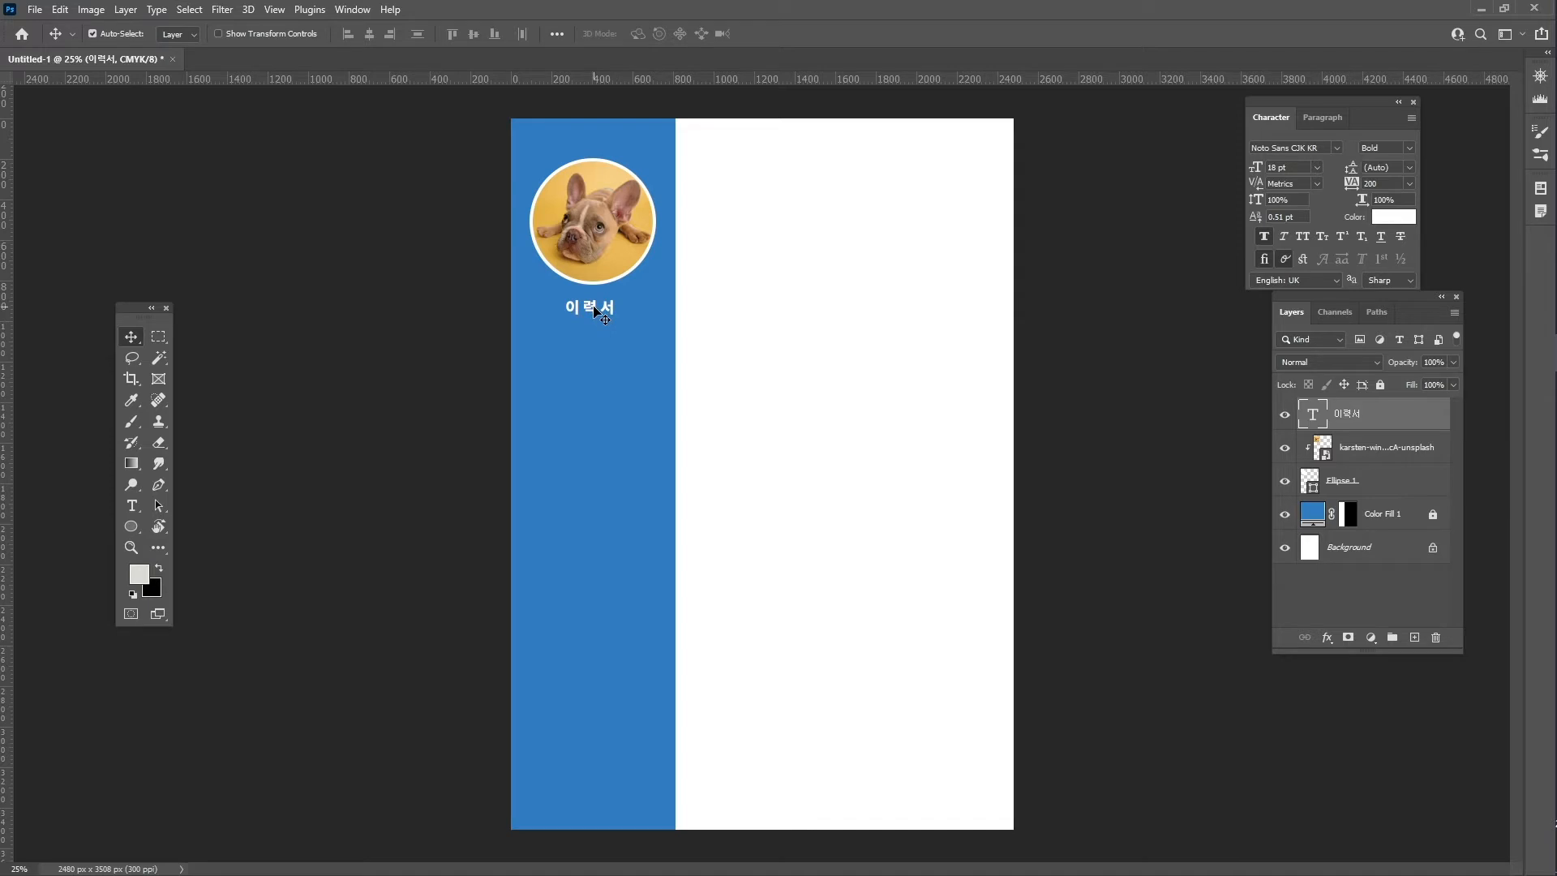
- Duplicate the title below itself and change the copy's text to Designdepot
drag(596, 312, 598, 326)
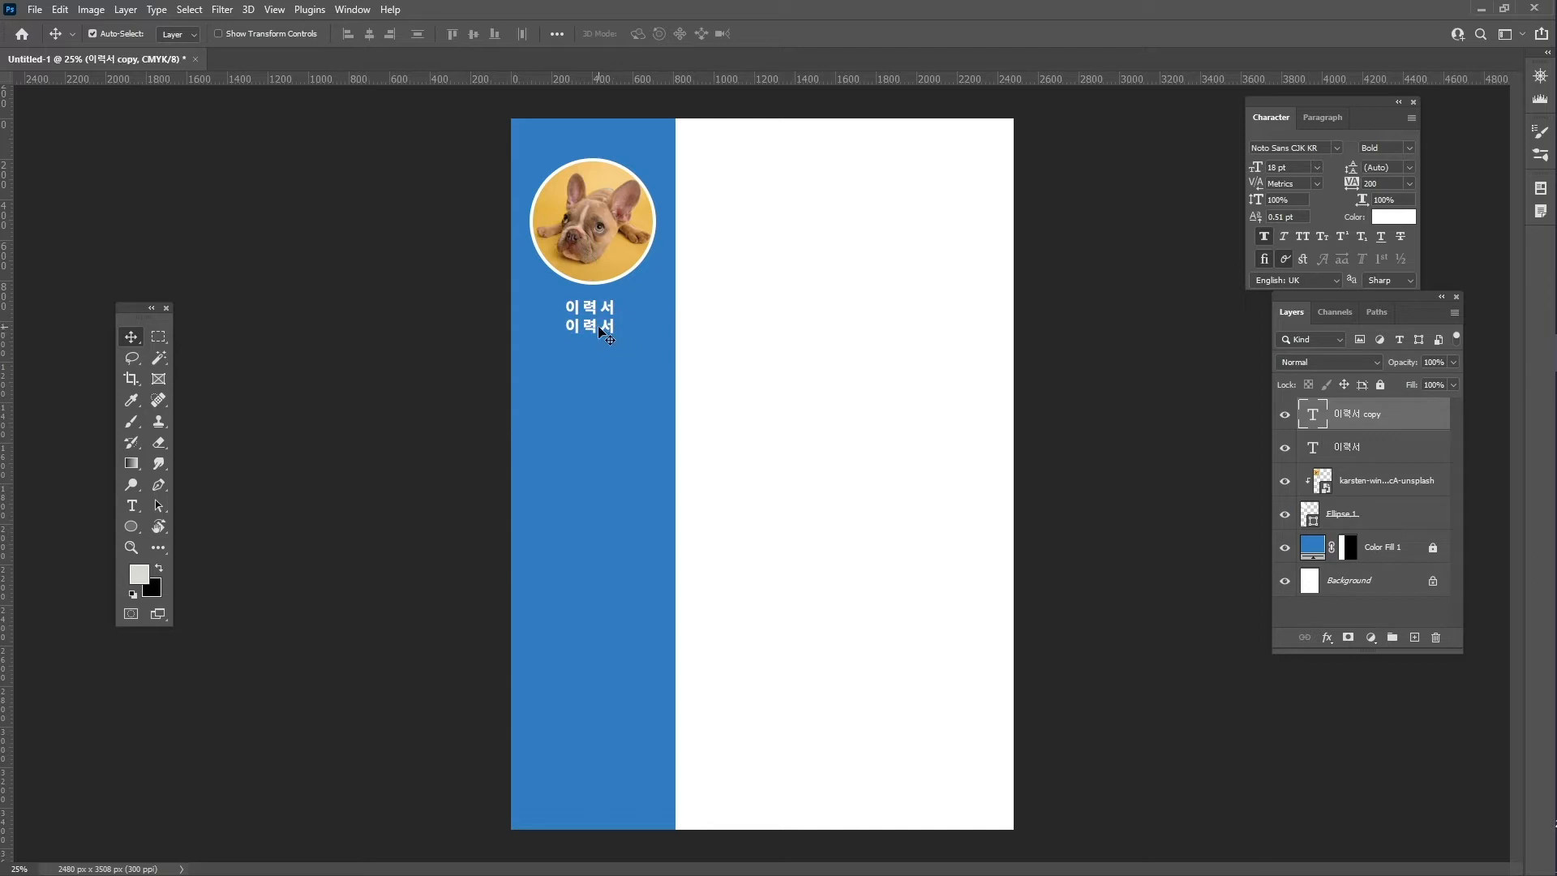
double_click(593, 324)
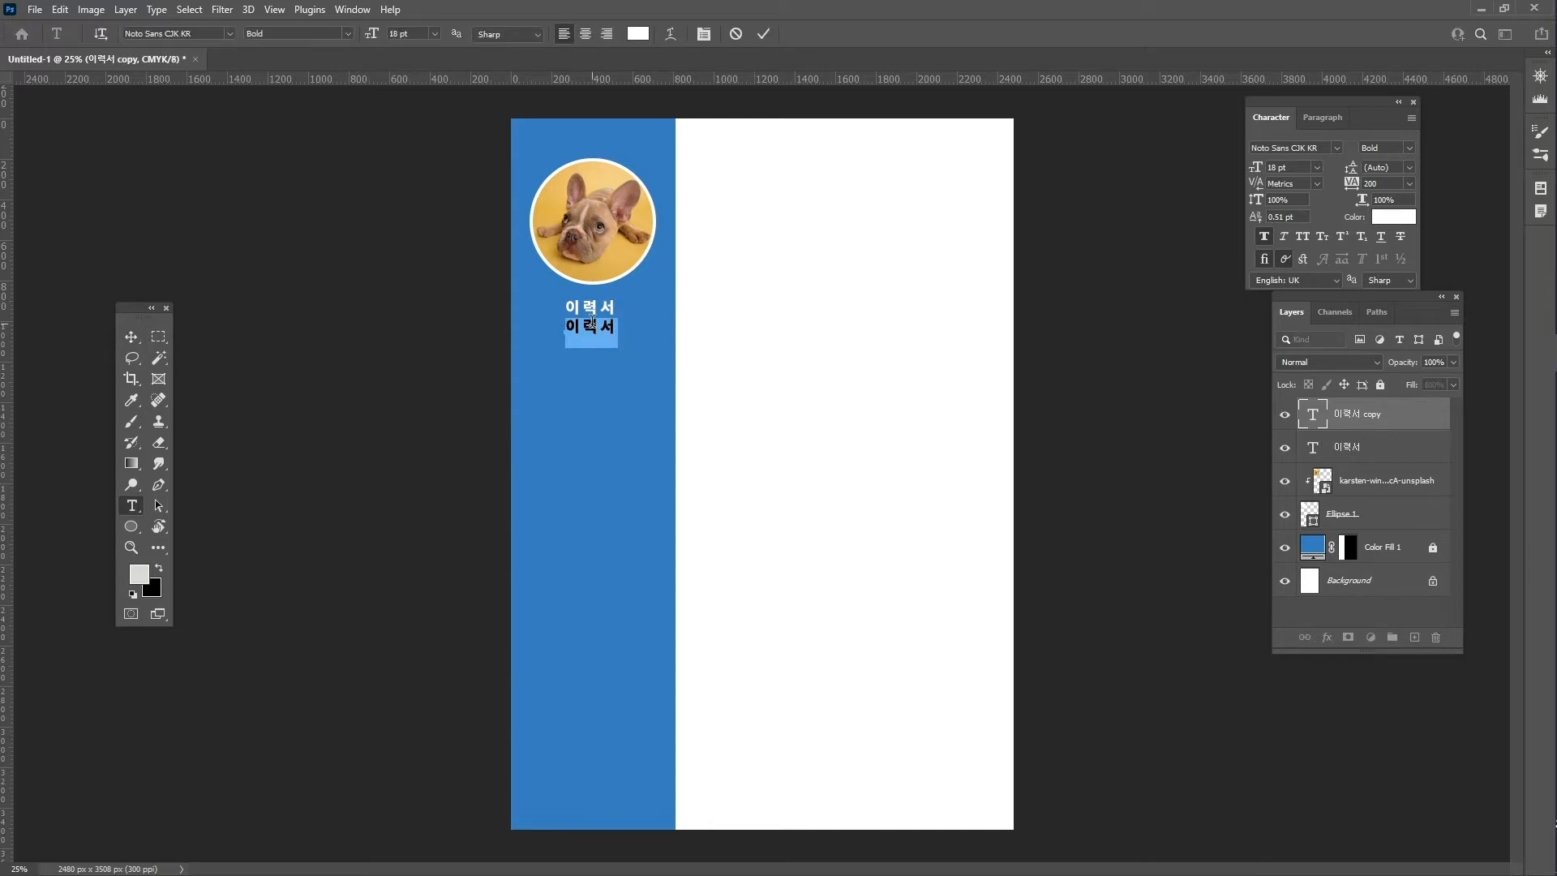
text(Designdep)
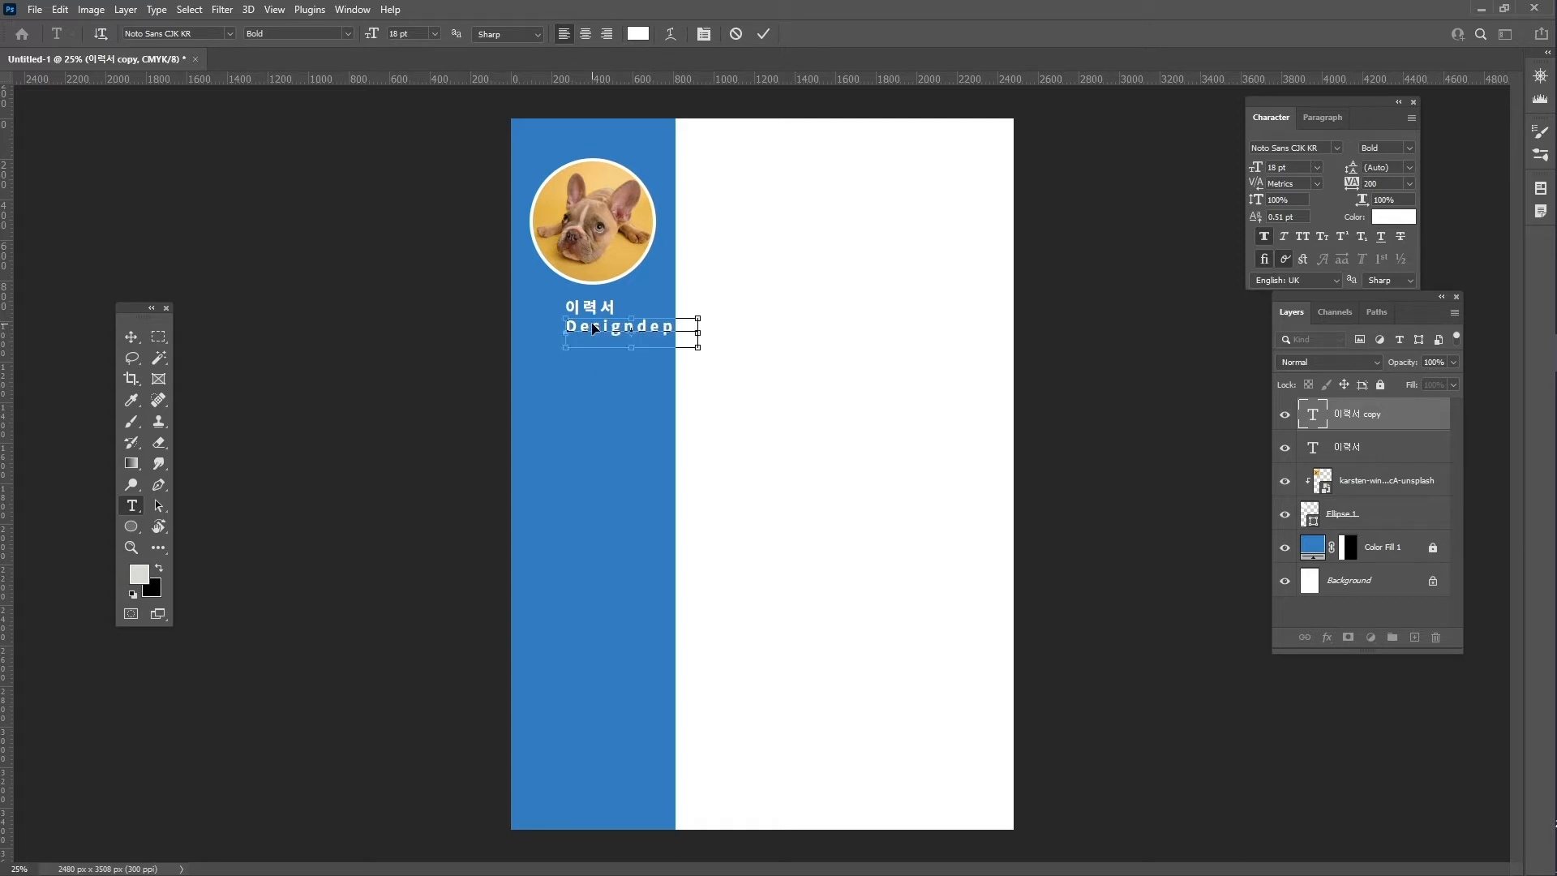
key(ctrl+a)
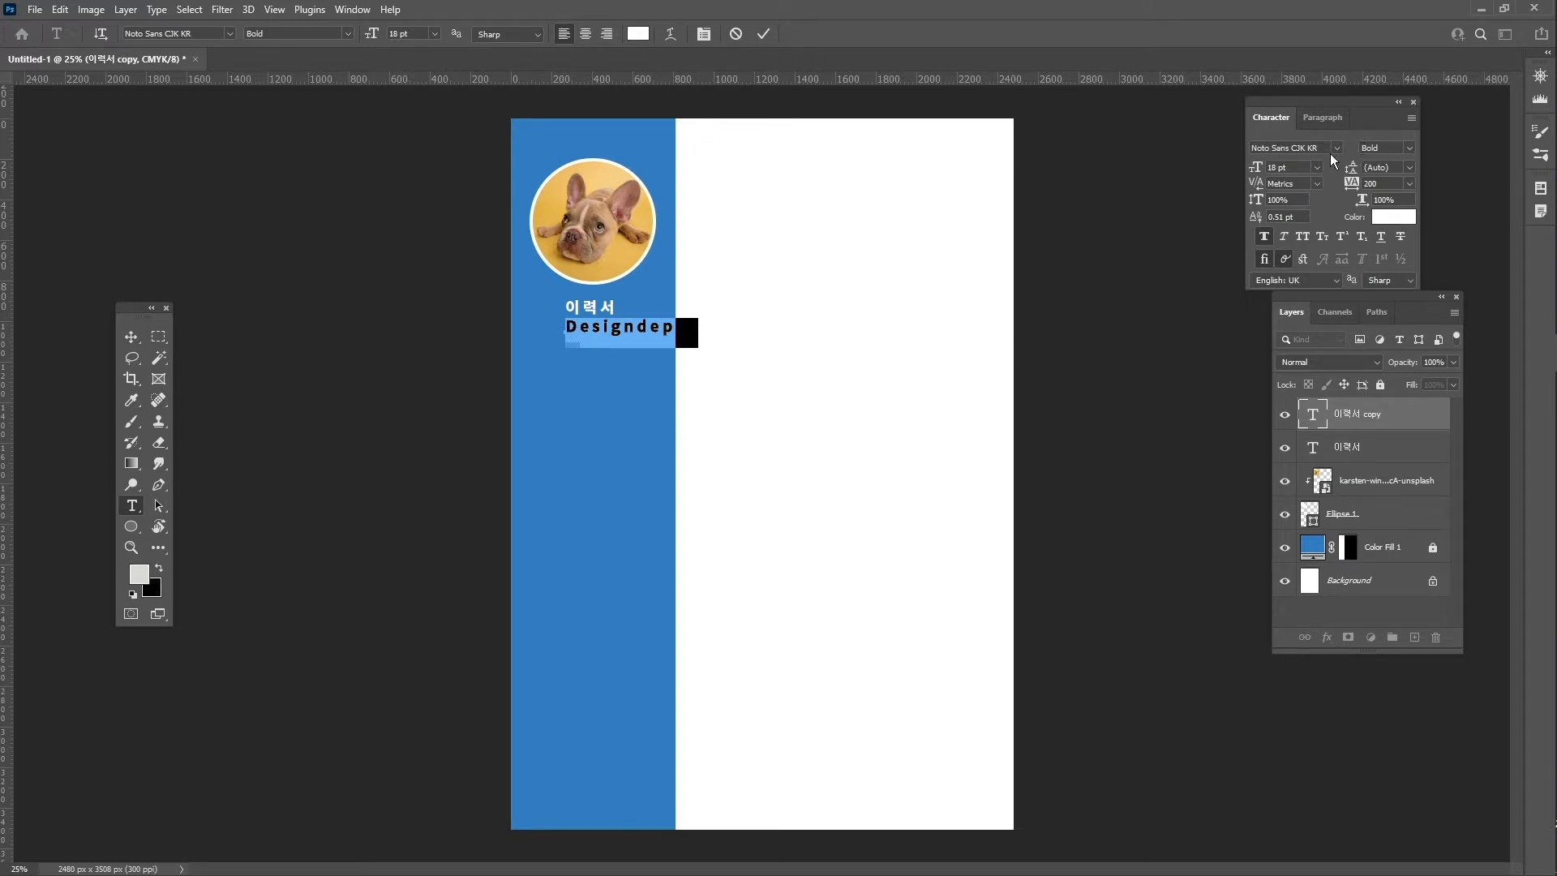
- Set the Designdepot line to Regular, tracking 0, 14 pt and nudge it into place
click(1410, 149)
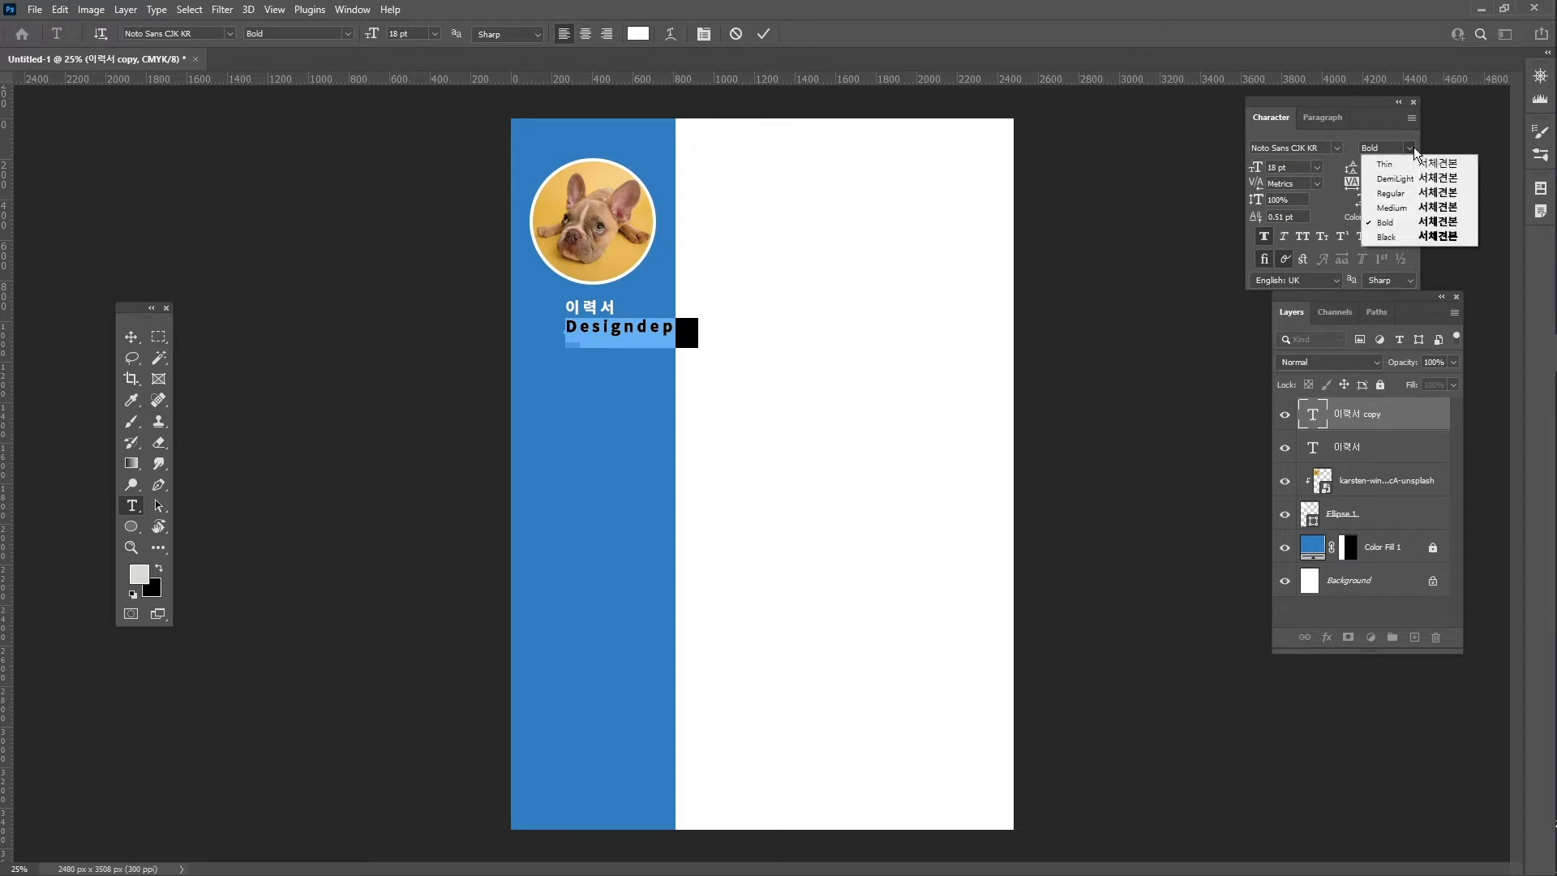
click(1417, 197)
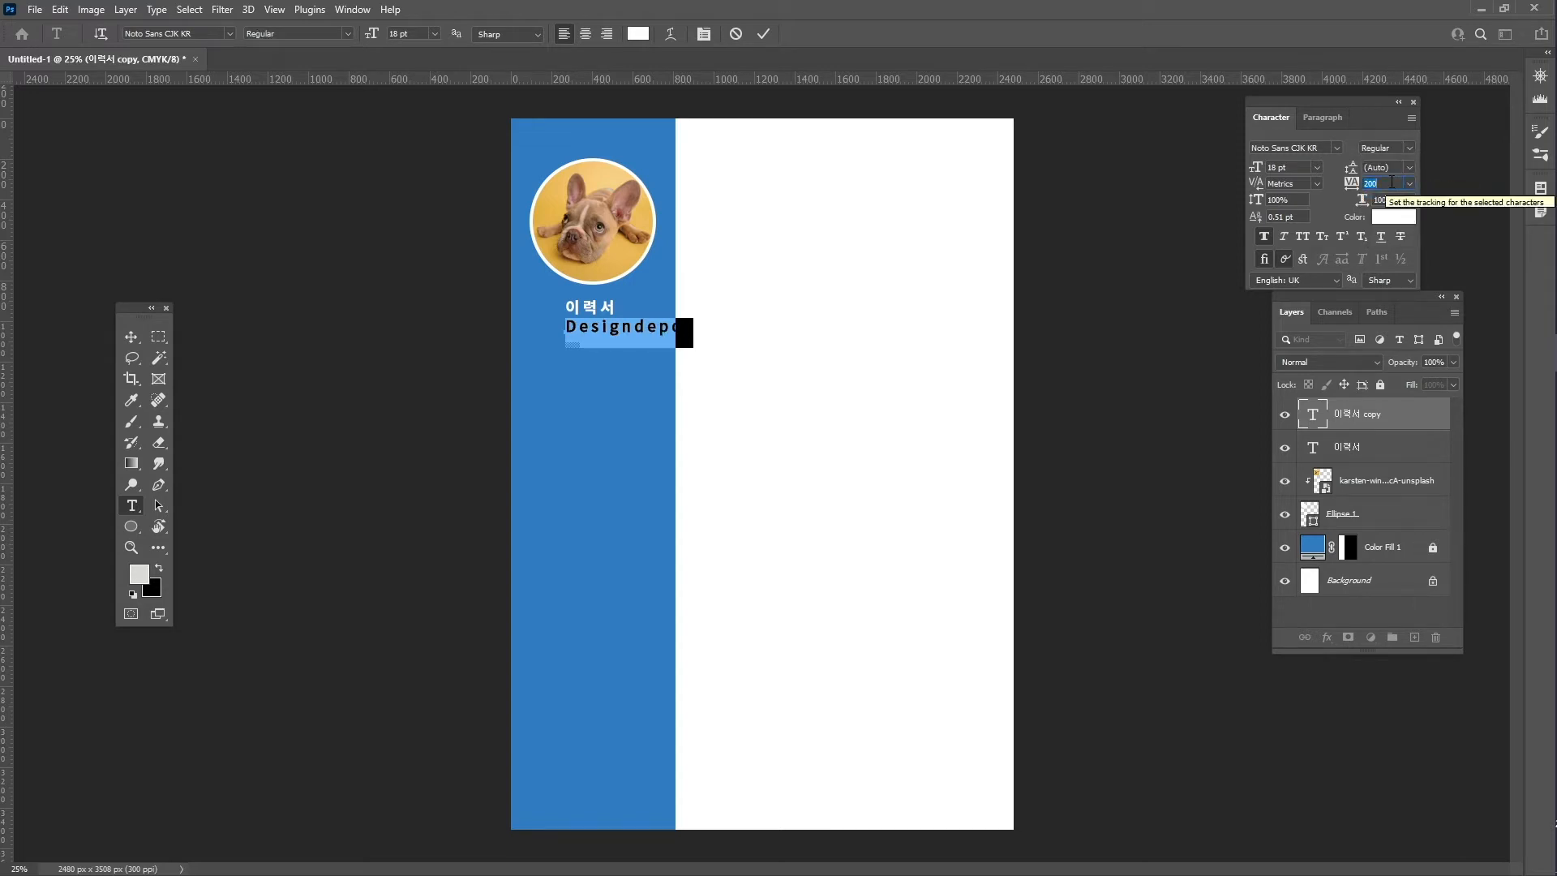
text(0)
key(Return)
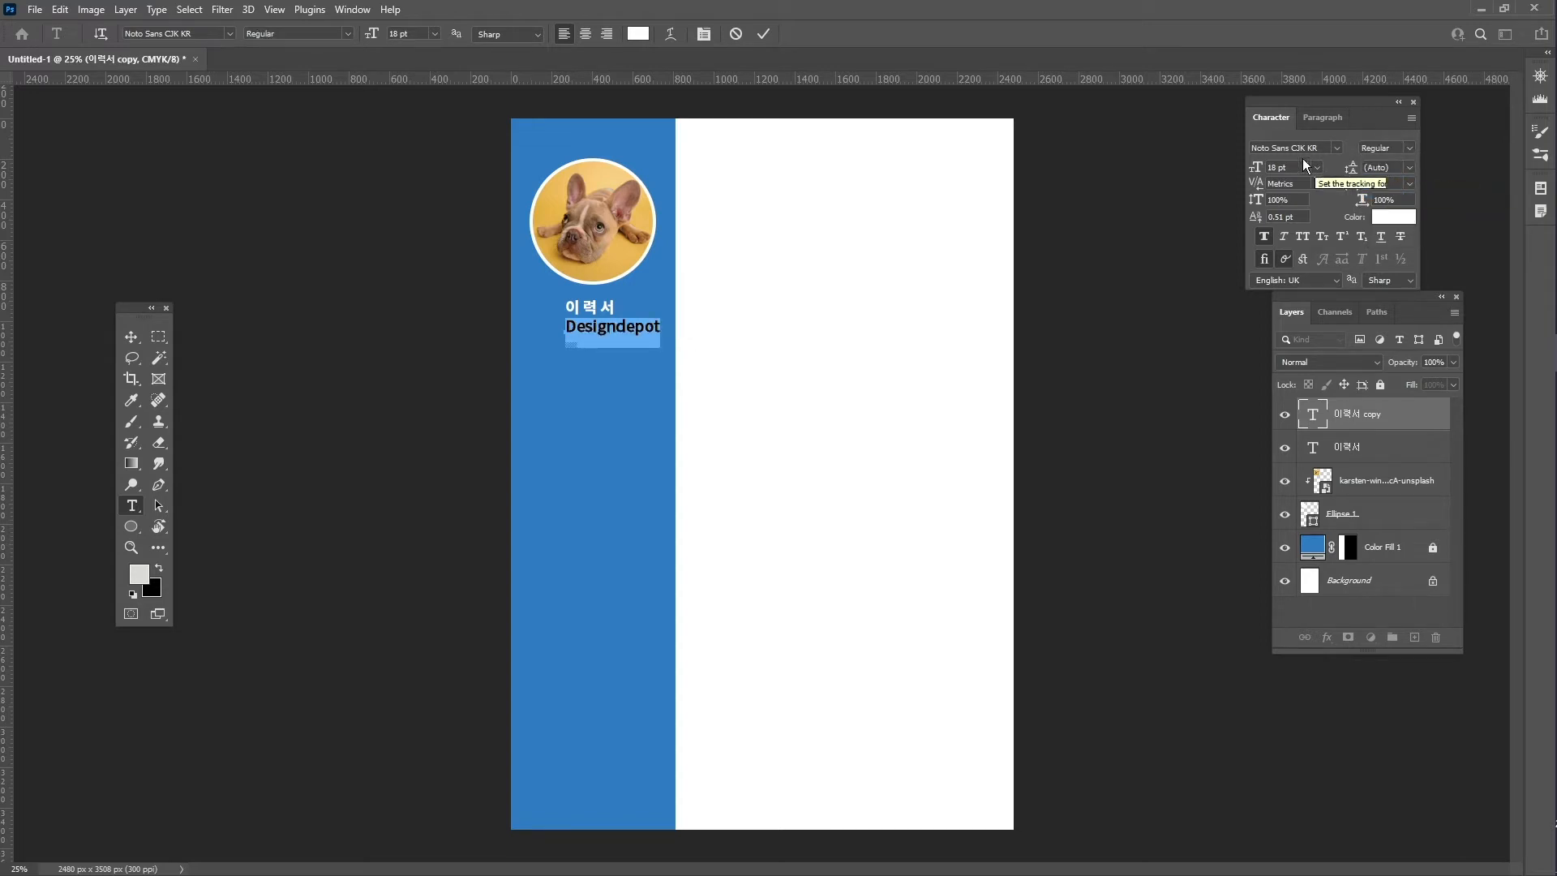
double_click(1272, 167)
text(14)
key(Return)
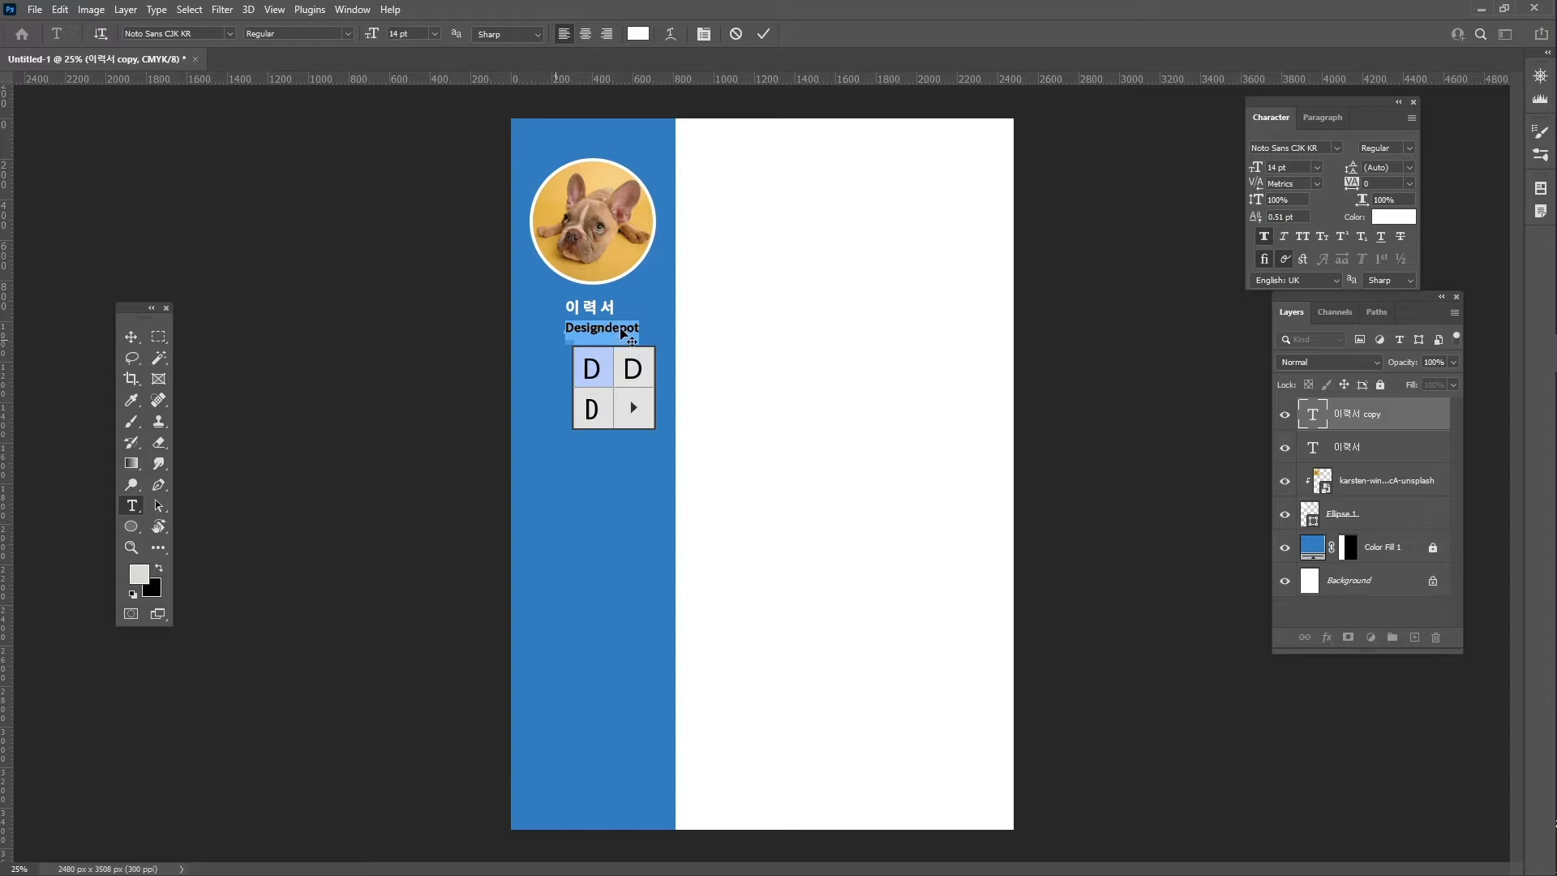
click(130, 336)
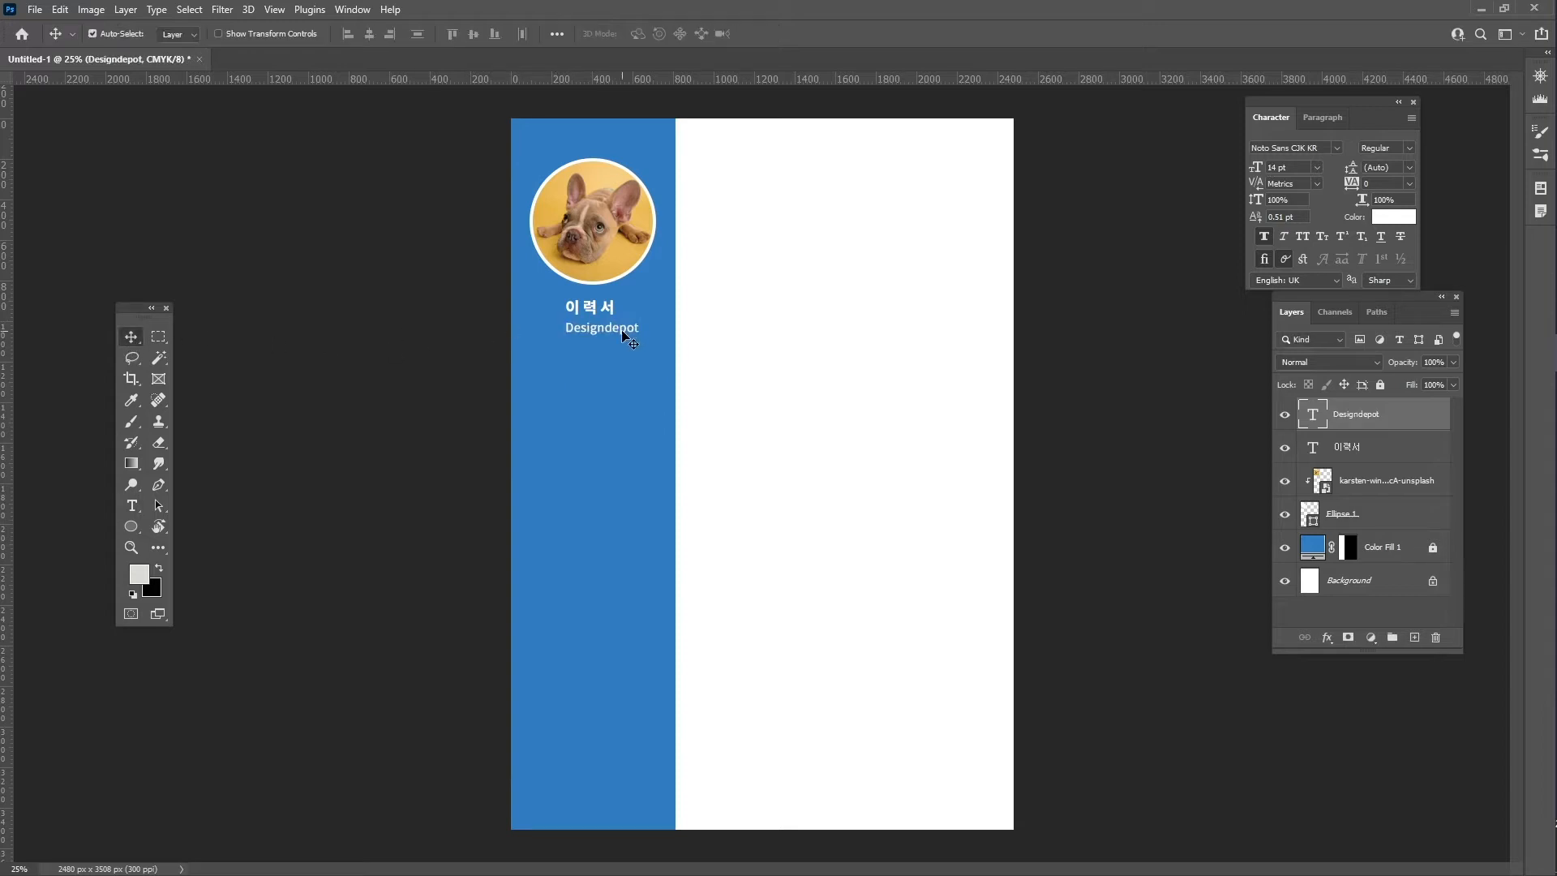
drag(614, 335, 602, 333)
- Turn on Smart Guides from View > Show
click(357, 9)
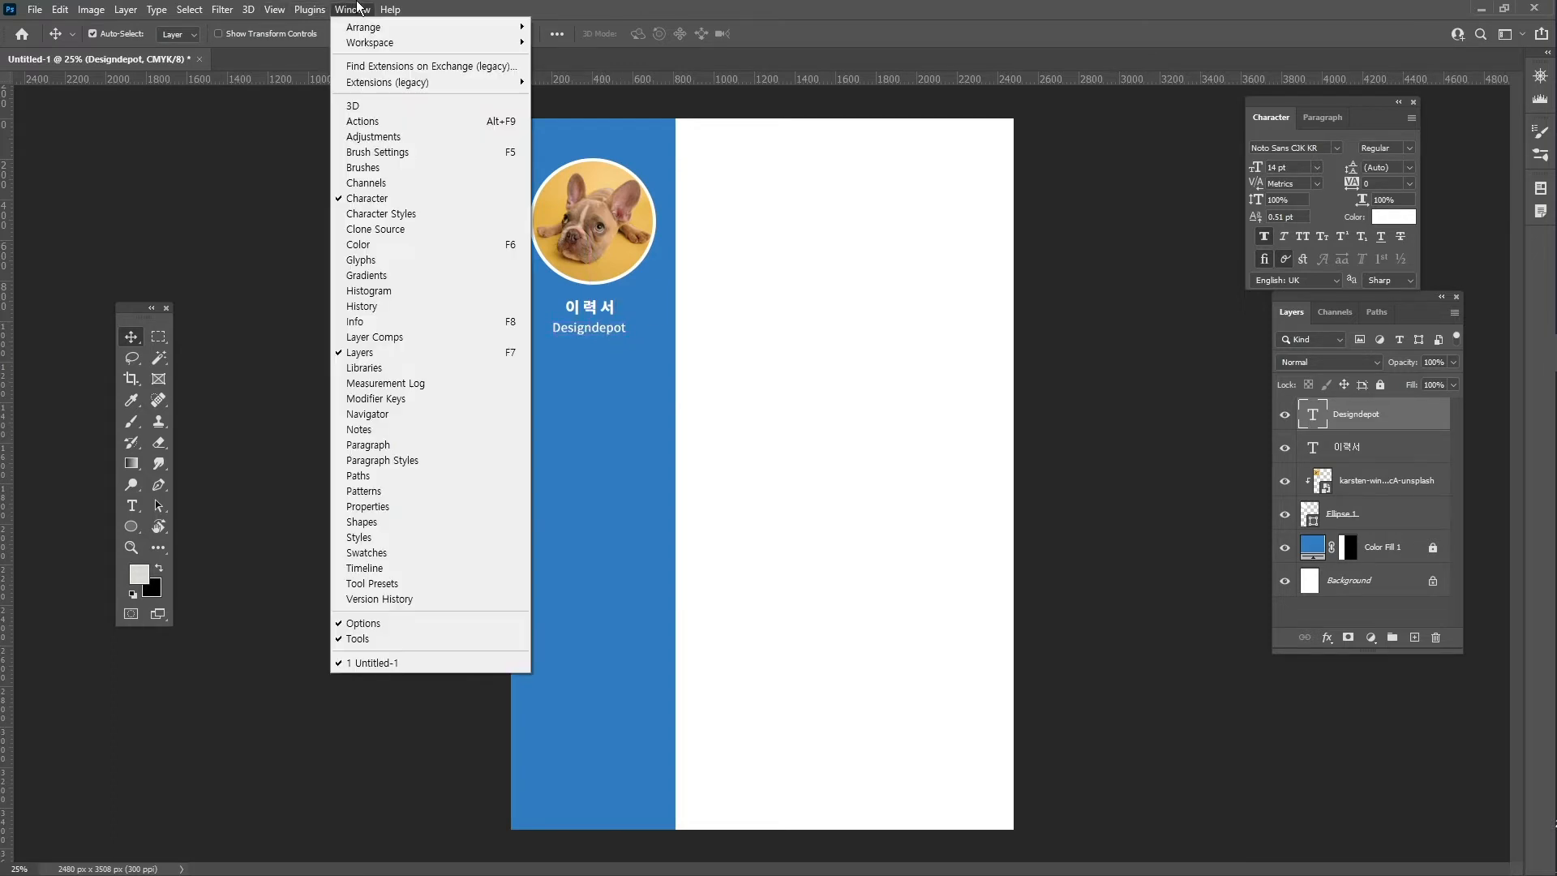
mouse_move(274, 9)
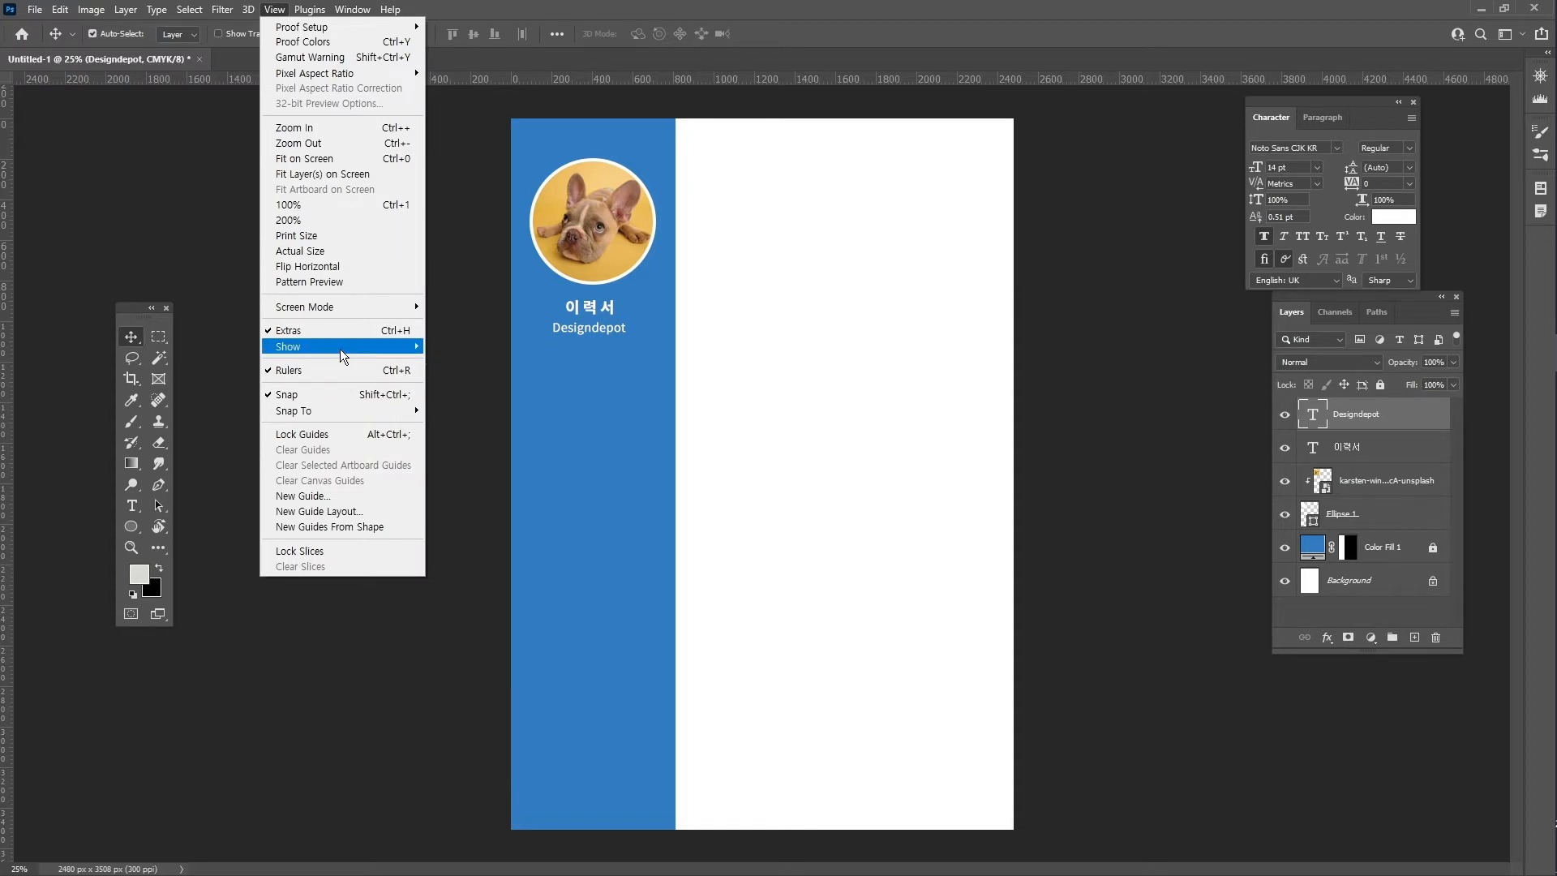
mouse_move(341, 351)
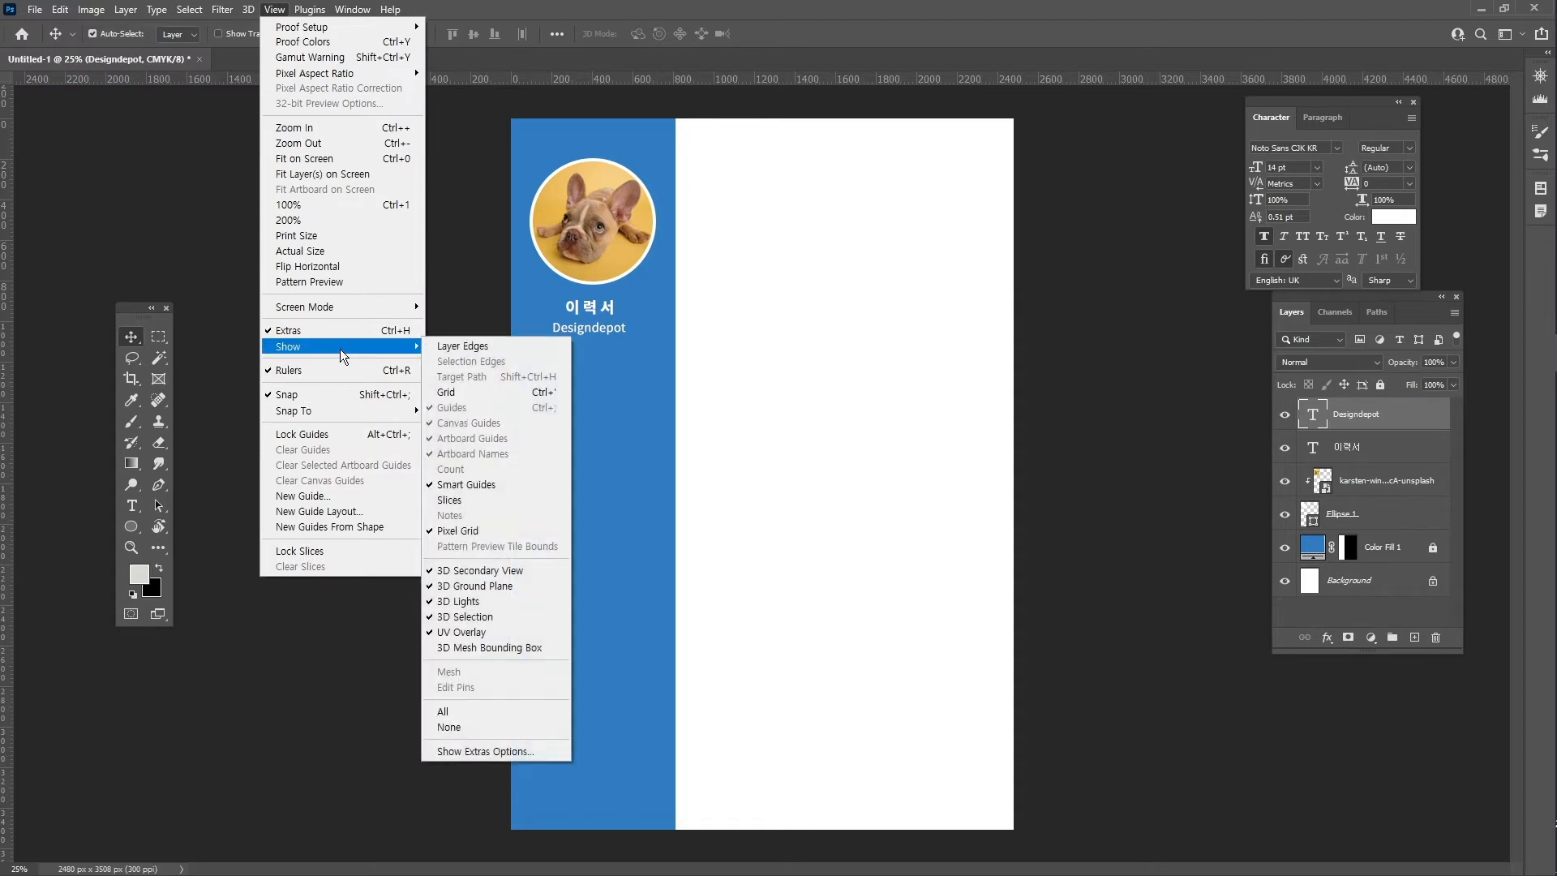
click(539, 484)
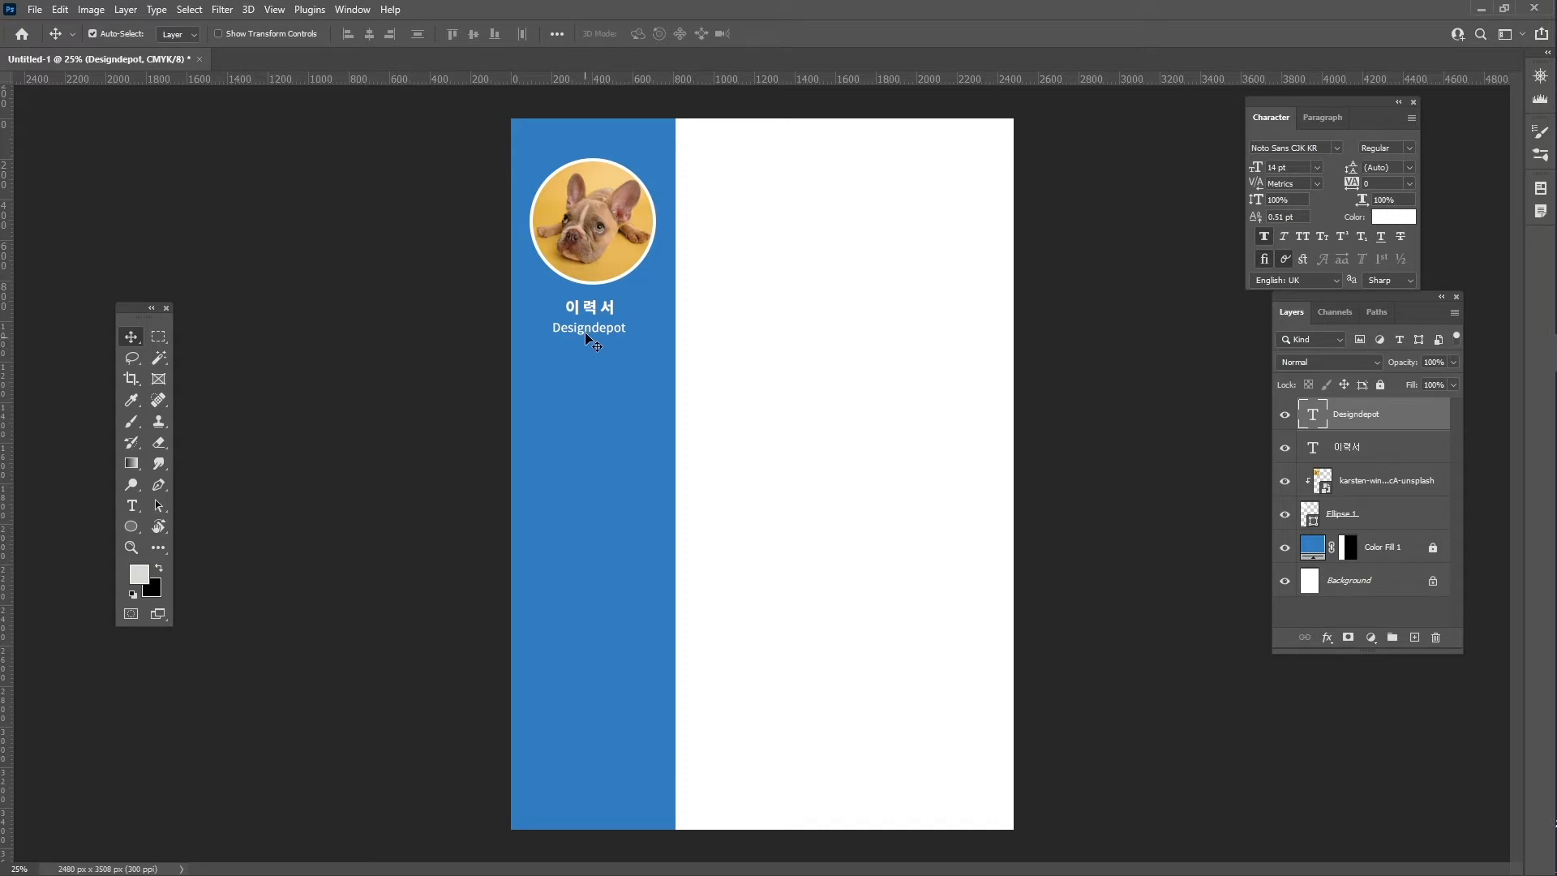
- Move Designdepot snugly under 이력서, then Alt-drag a copy further down the sidebar
mouse_move(586, 336)
mouse_down()
mouse_move(592, 362)
mouse_move(592, 330)
mouse_up()
key(Up)
key(Up)
key(Up)
key(Up)
key(Up)
key(Up)
key(Up)
key(Up)
drag(584, 334, 596, 389)
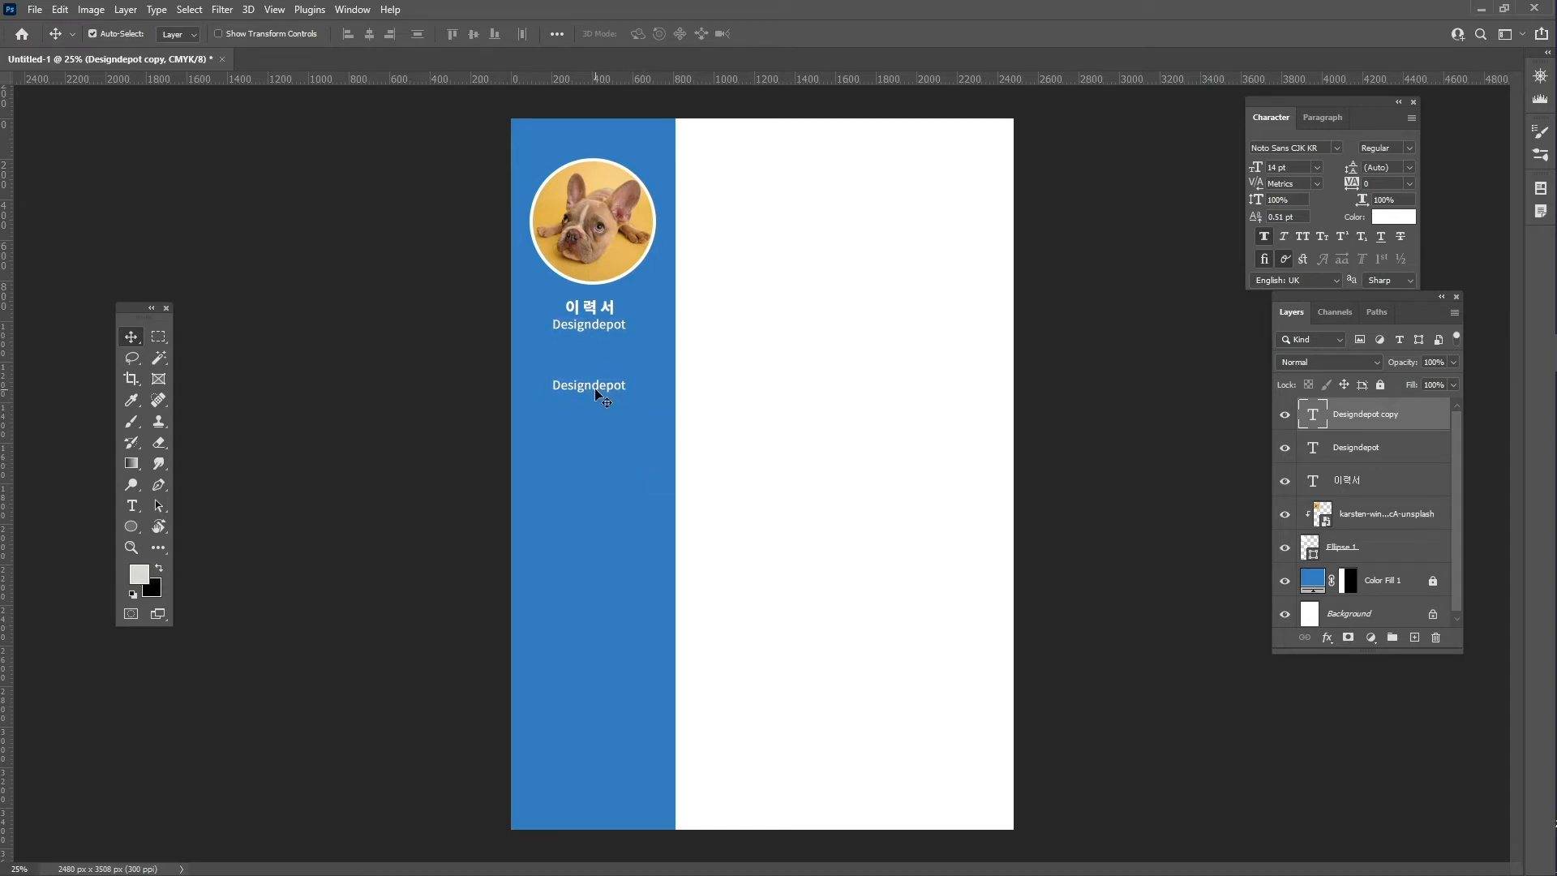
- Make the lower duplicate line Bold and retype its text as 'Skils'
click(1410, 148)
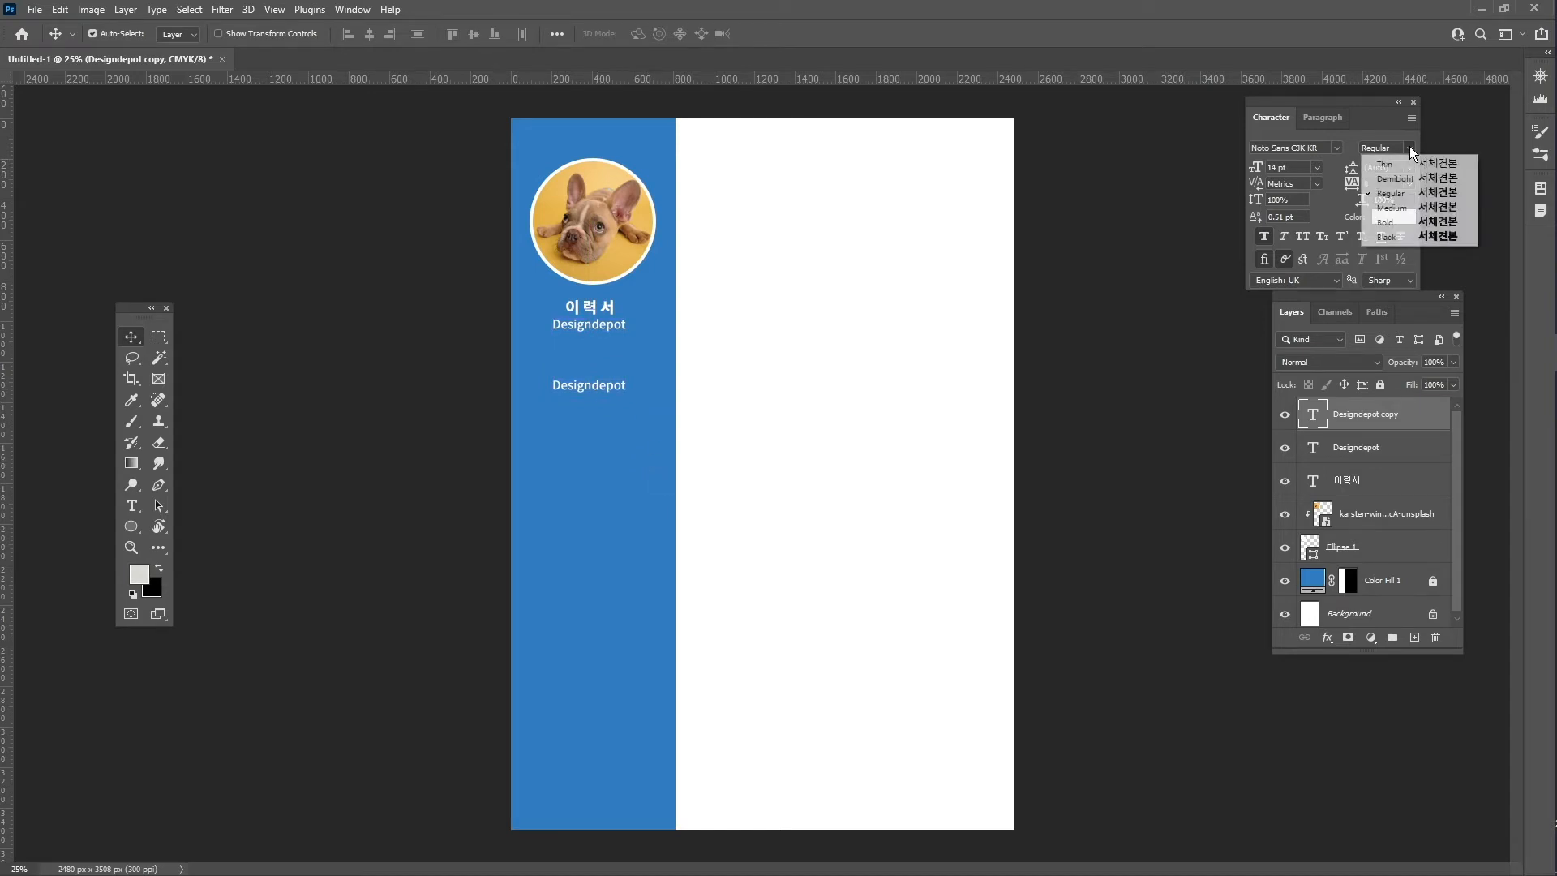
click(1386, 223)
double_click(578, 387)
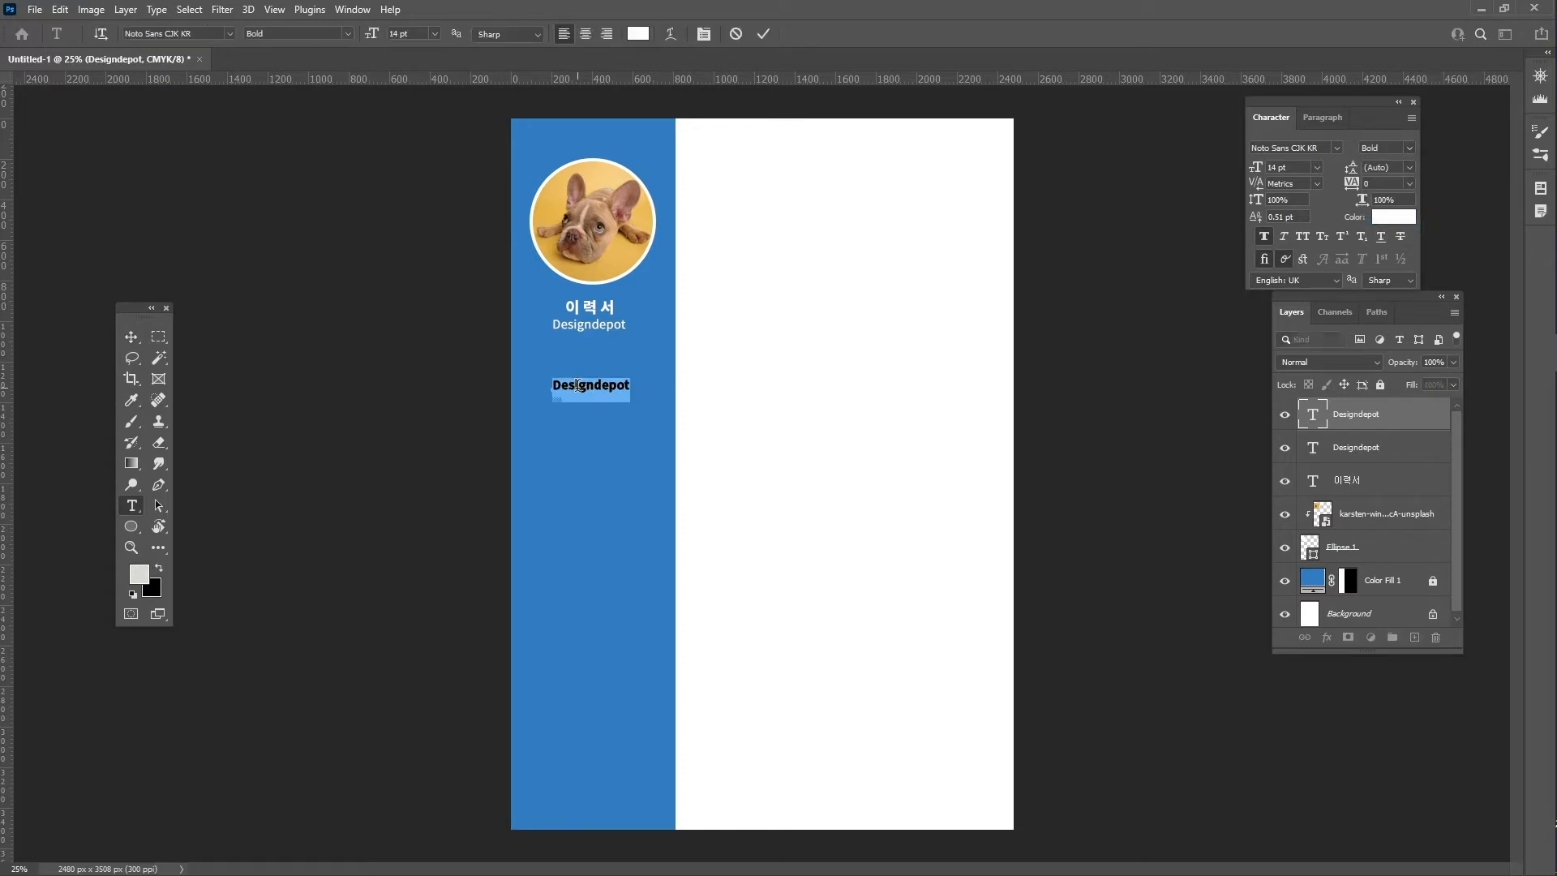
text(Skils)
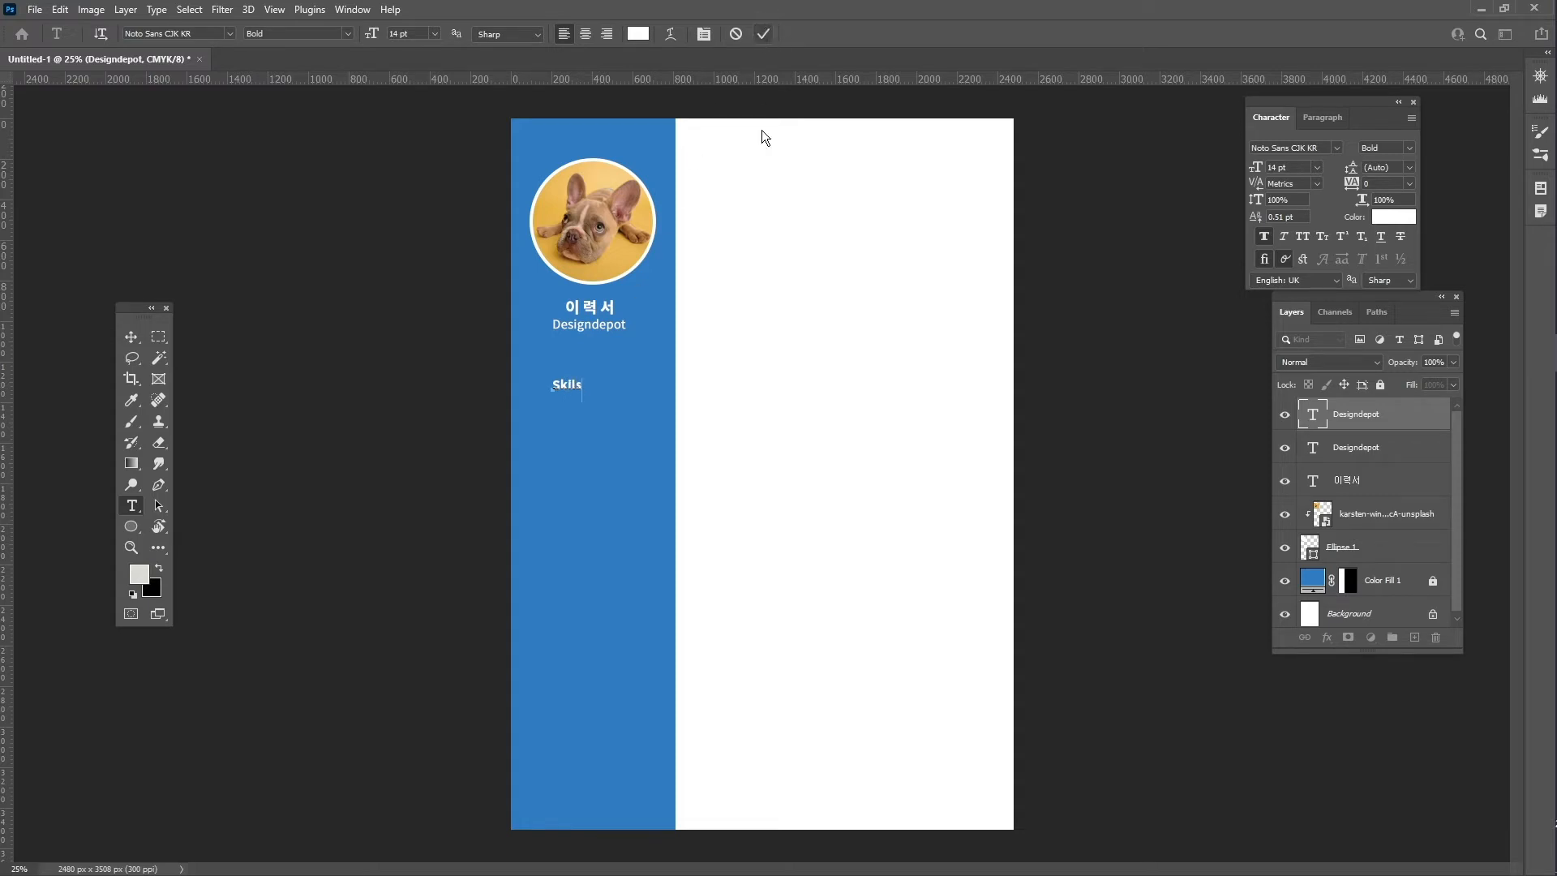
click(764, 34)
key(v)
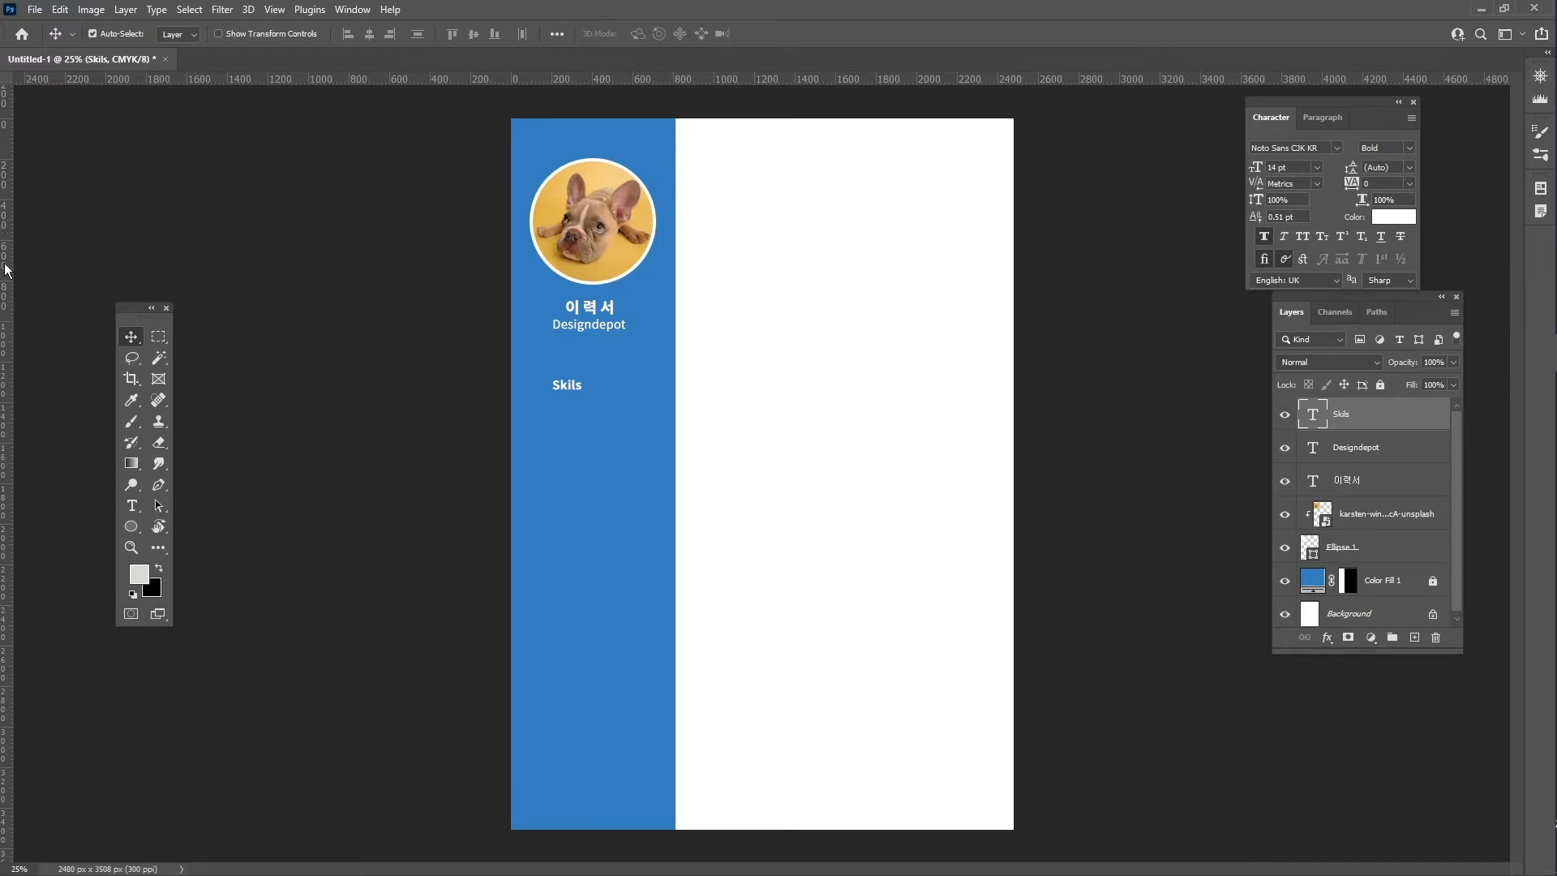
- Show the rulers and place a vertical guide at the blue sidebar's centre
key(ctrl)
key(ctrl+t)
key(ctrl+r)
key(ctrl+r)
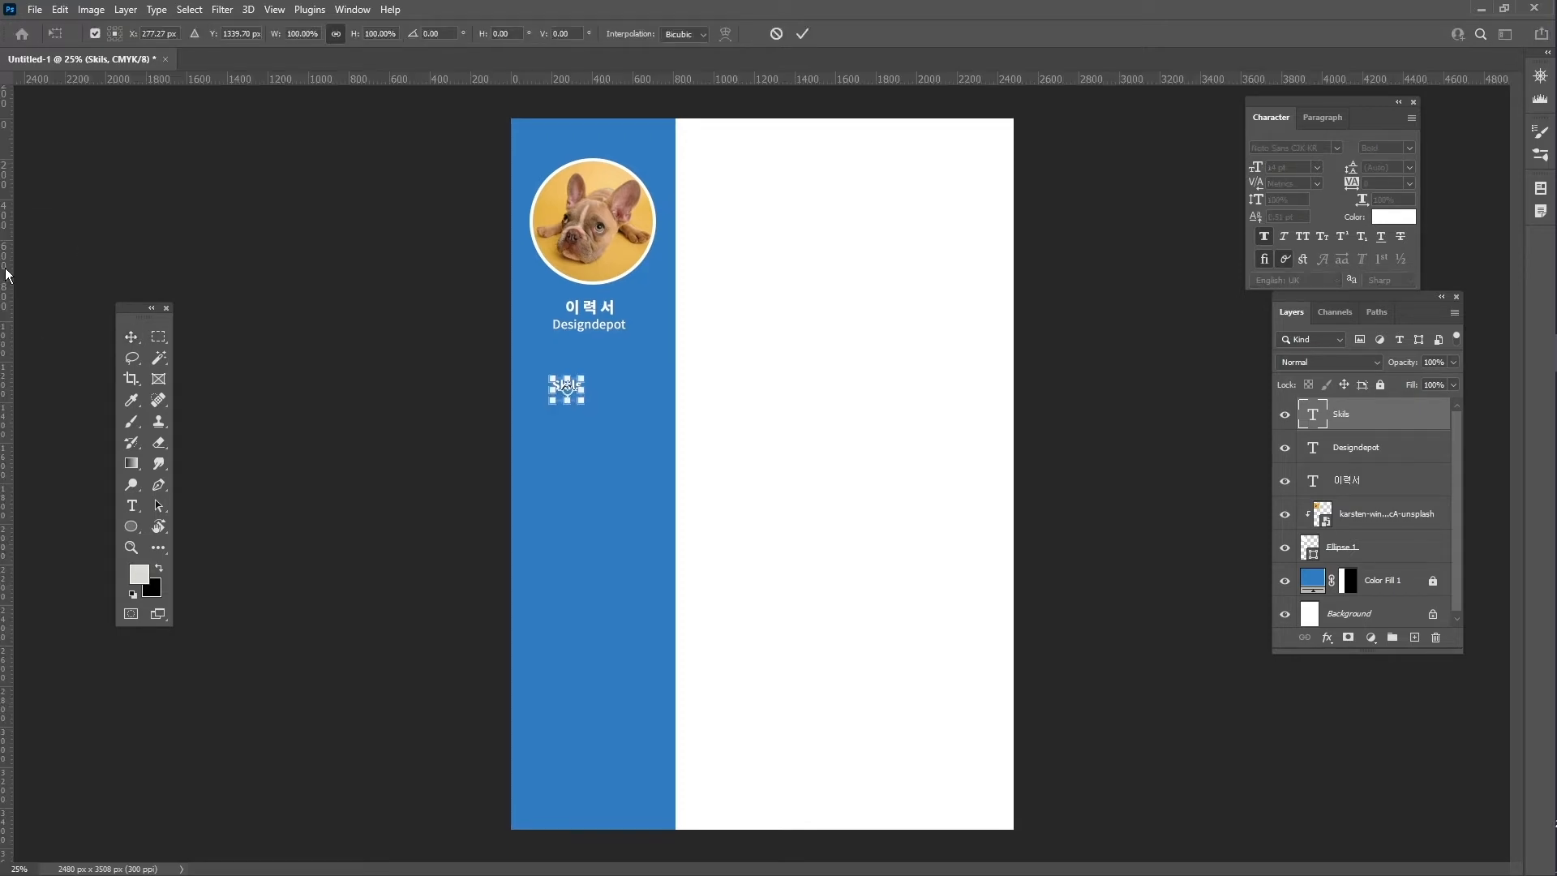
drag(8, 279, 593, 327)
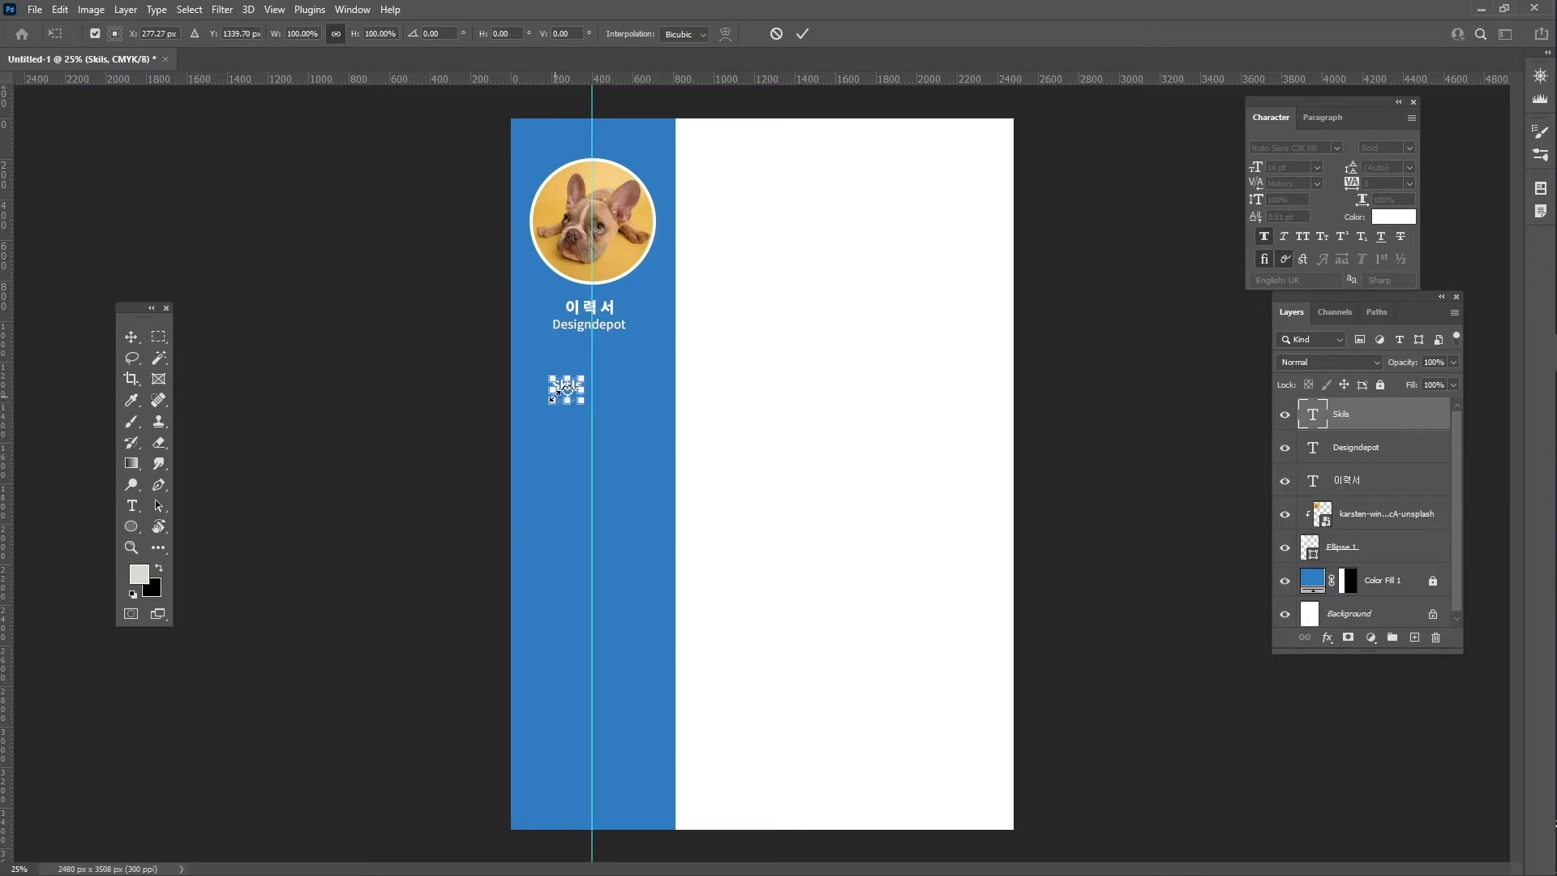
- Centre the Skils heading on the guide and set its size to 15 pt
click(1348, 419)
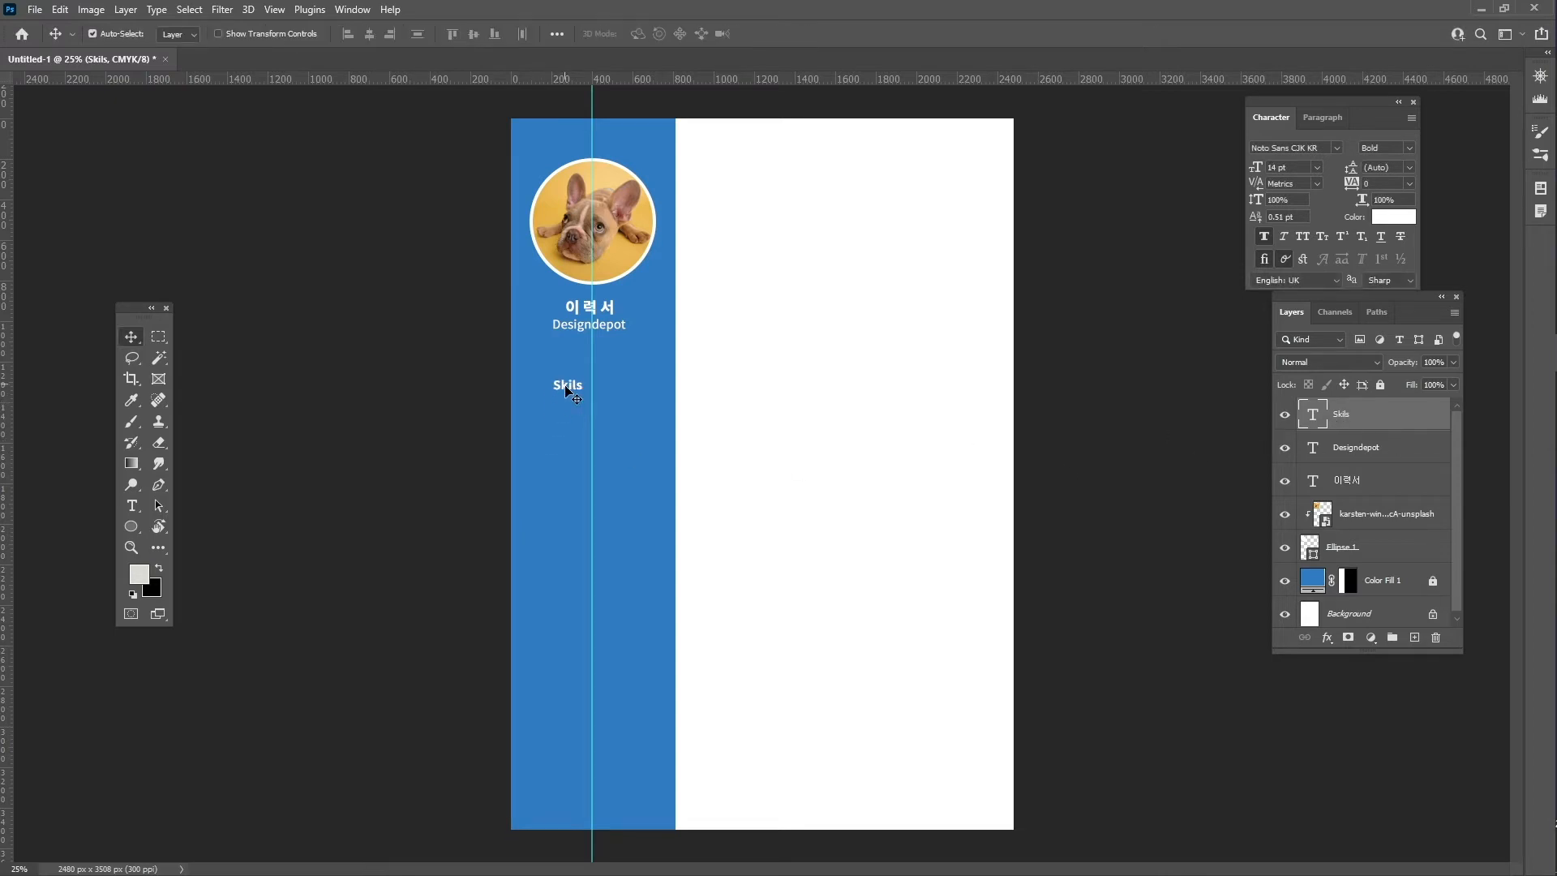
drag(567, 391, 595, 390)
double_click(1275, 167)
text(15)
key(Return)
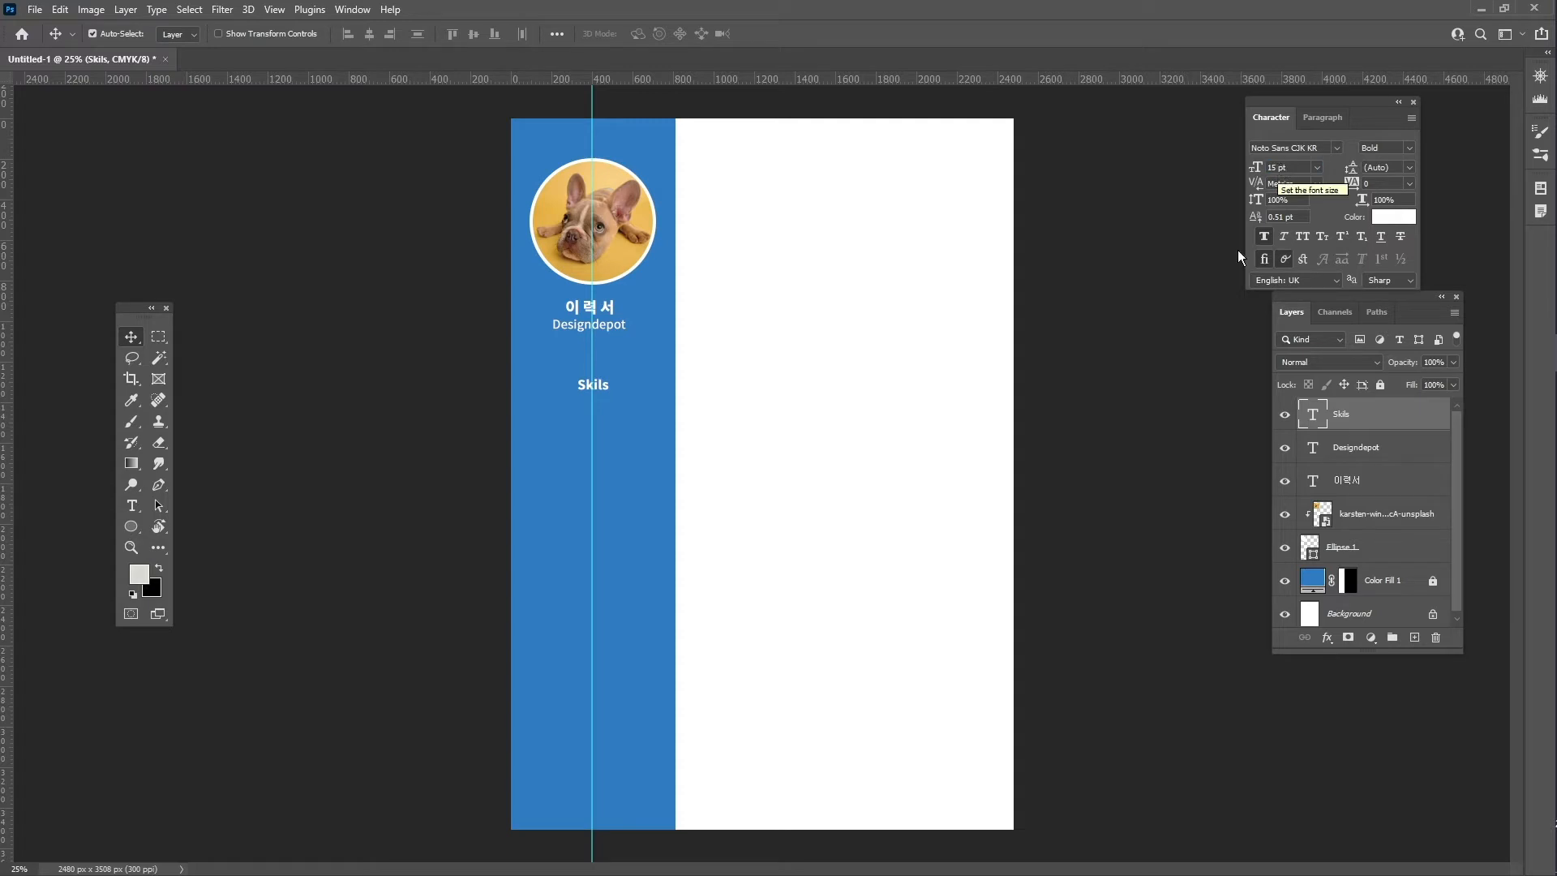
- Fine-tune the Skils position with Ctrl+T, then Alt-drag a copy just below it
key(ctrl+t)
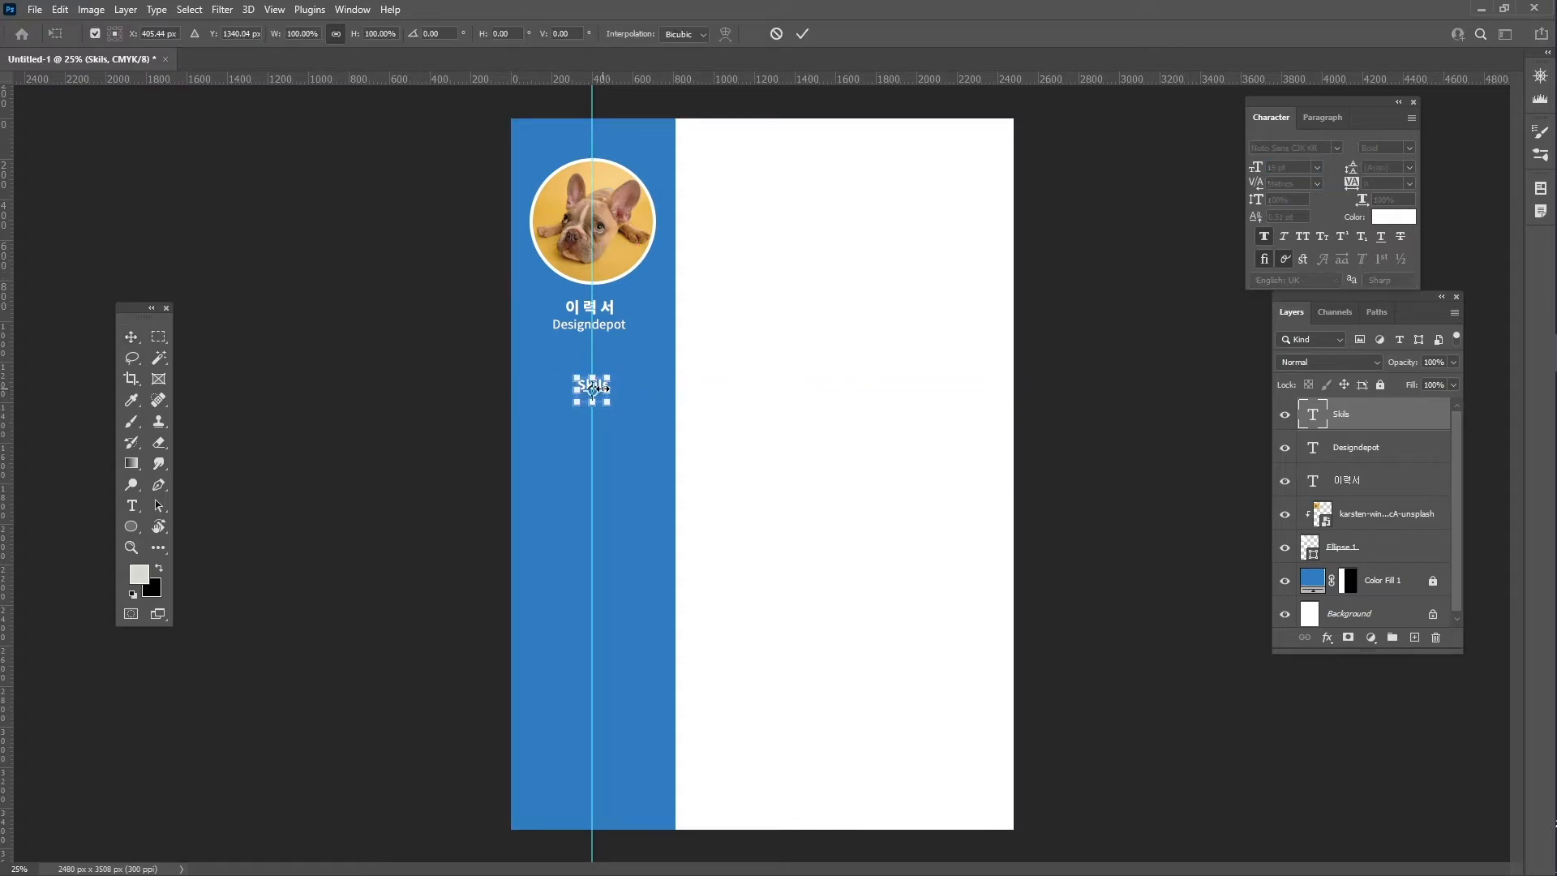
drag(593, 388, 591, 388)
key(Return)
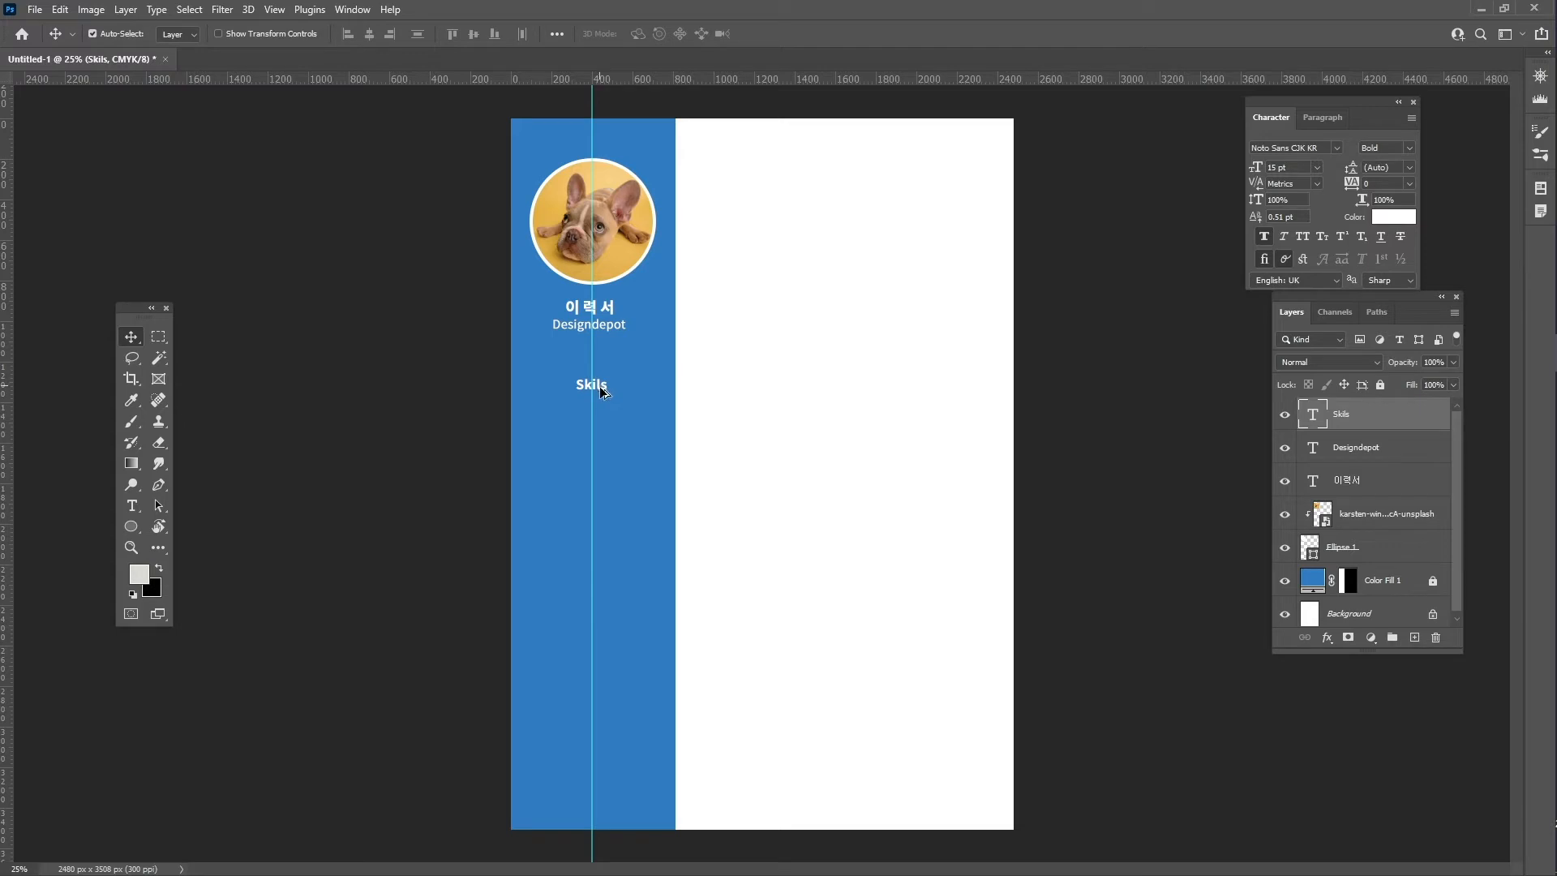
drag(599, 384, 597, 399)
- Turn the Skils copy into a photoshop / illustrator / indesign list and move it left
double_click(597, 399)
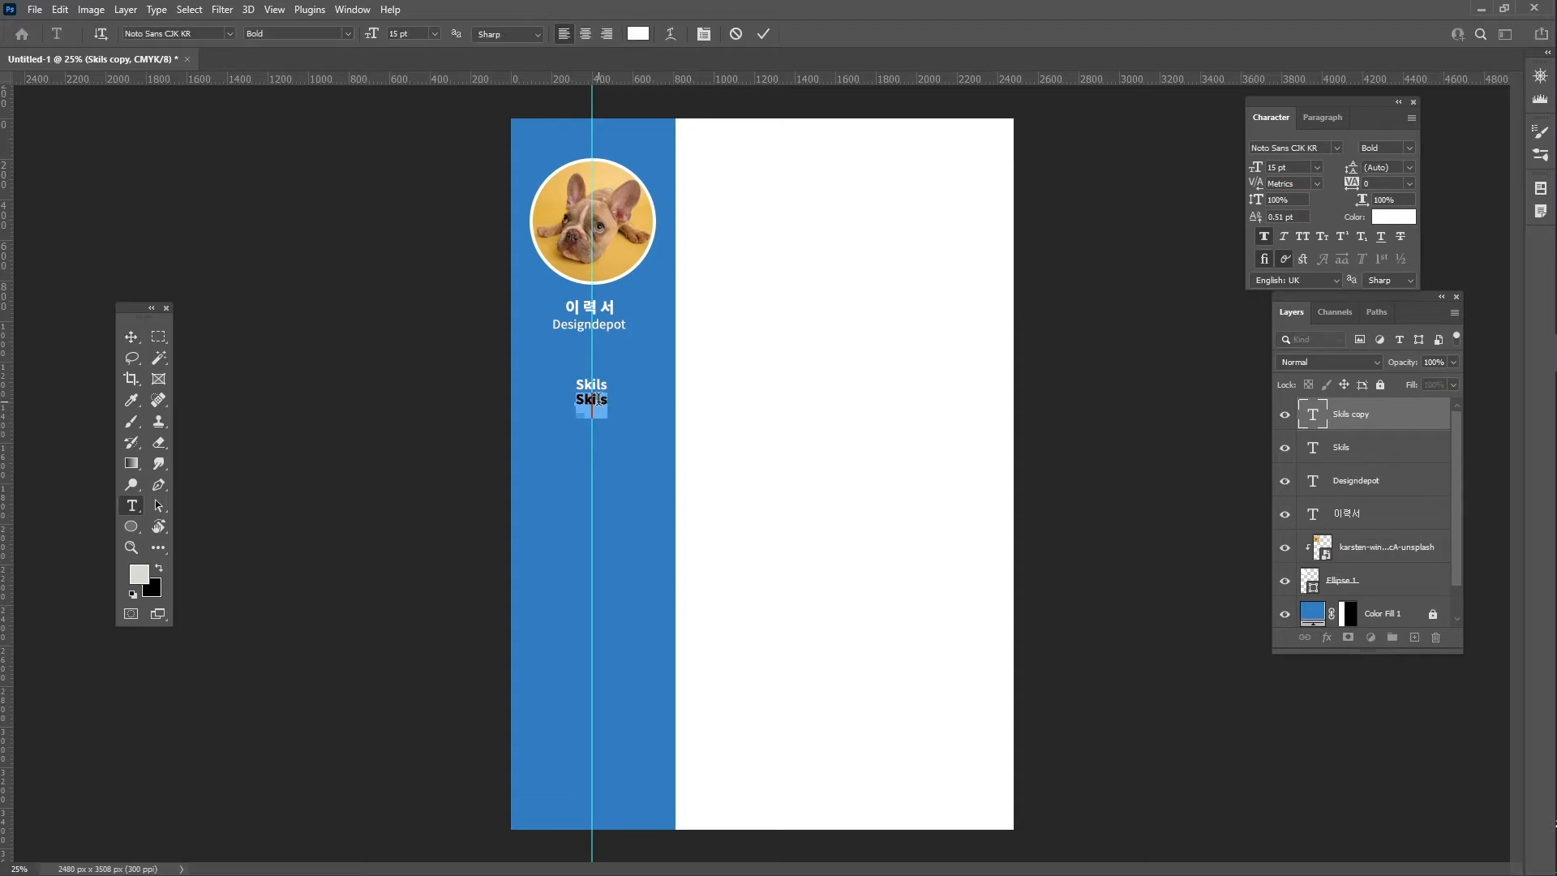
text(pho)
text(toshop)
text(illustrator )
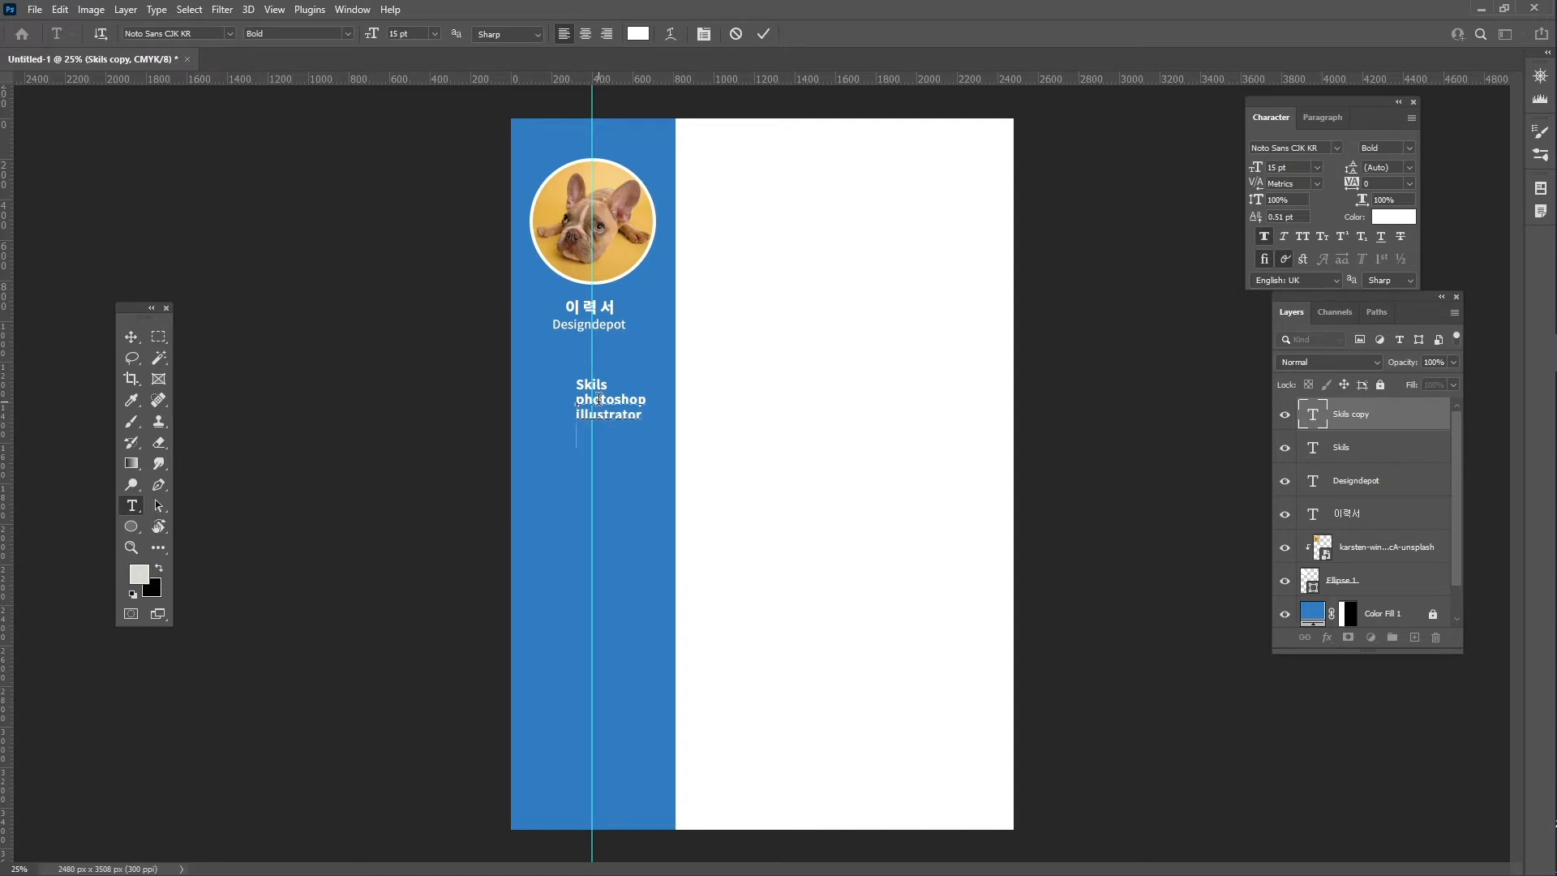
text(indesign)
key(ctrl)
key(ctrl+Return)
key(v)
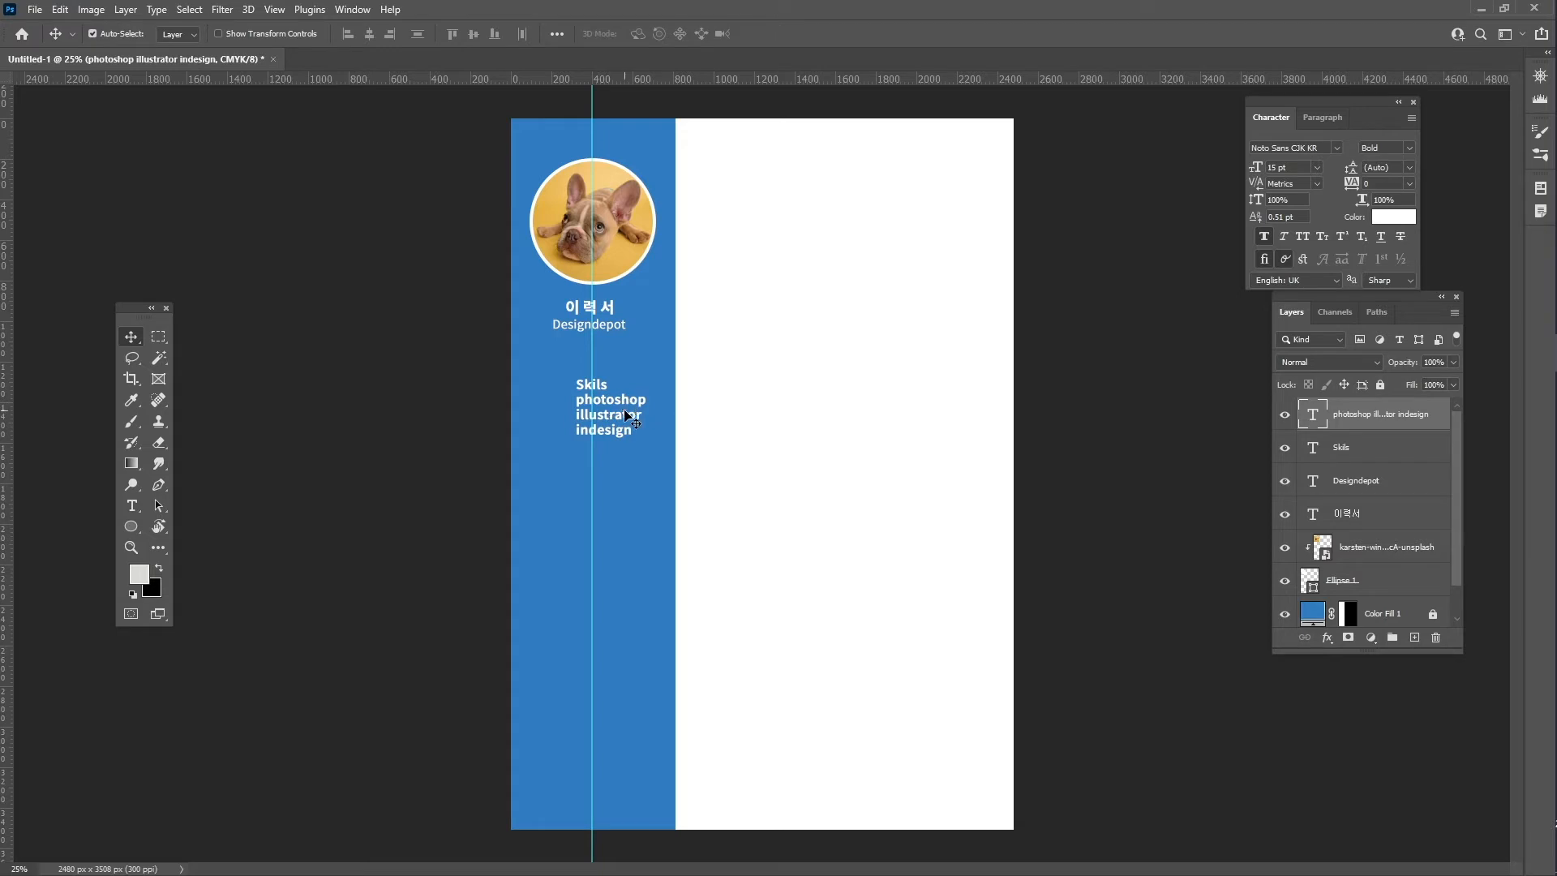
drag(621, 413, 583, 425)
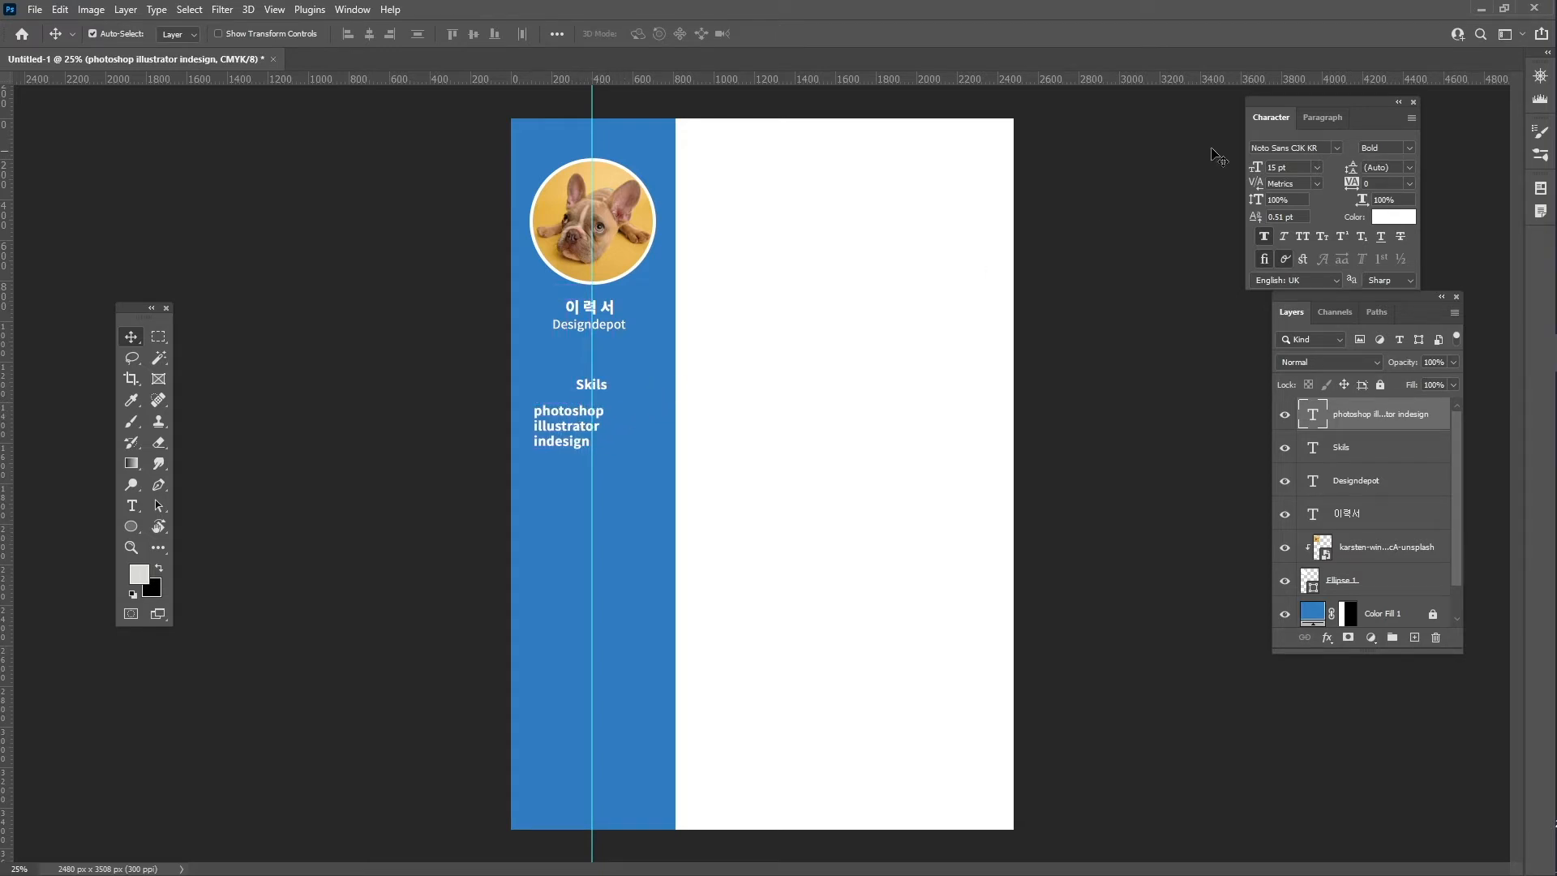
- Set the skills list to Regular weight at 13 pt
click(1409, 150)
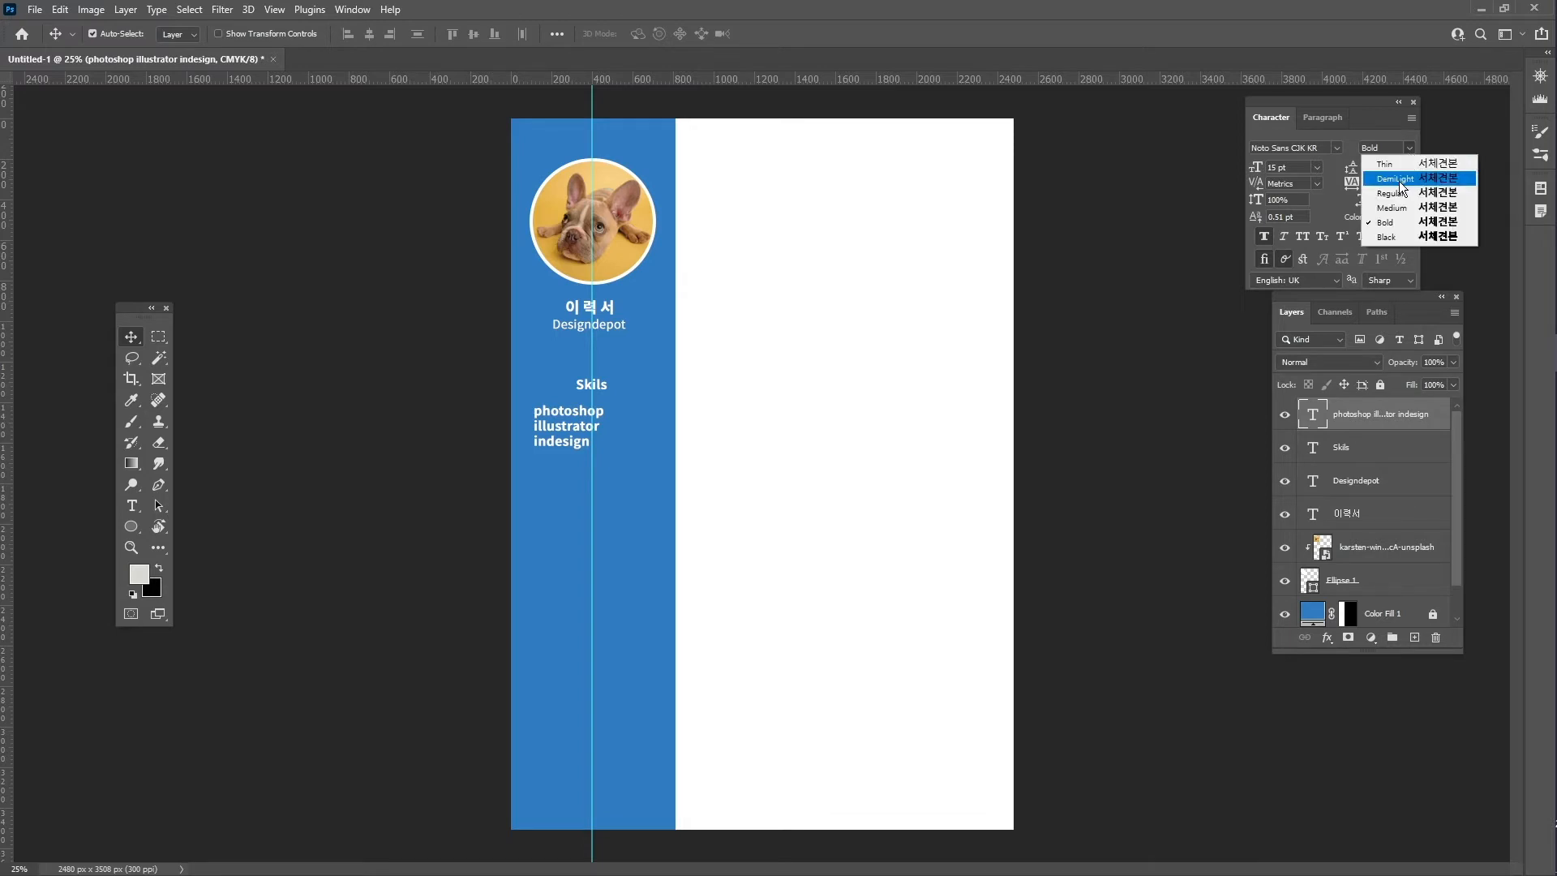
click(1399, 166)
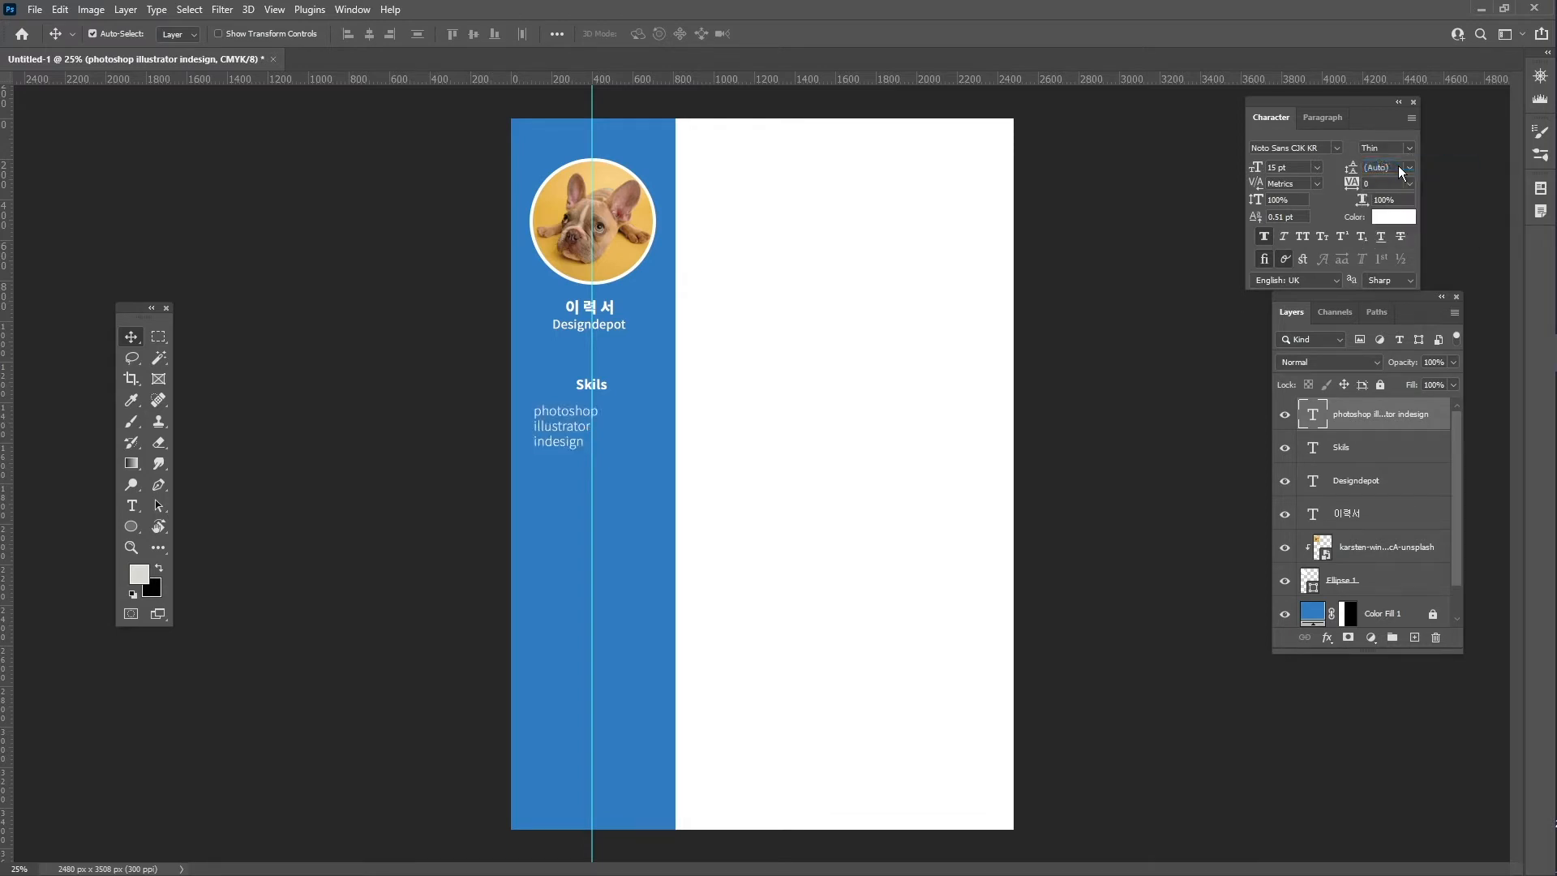
click(1410, 150)
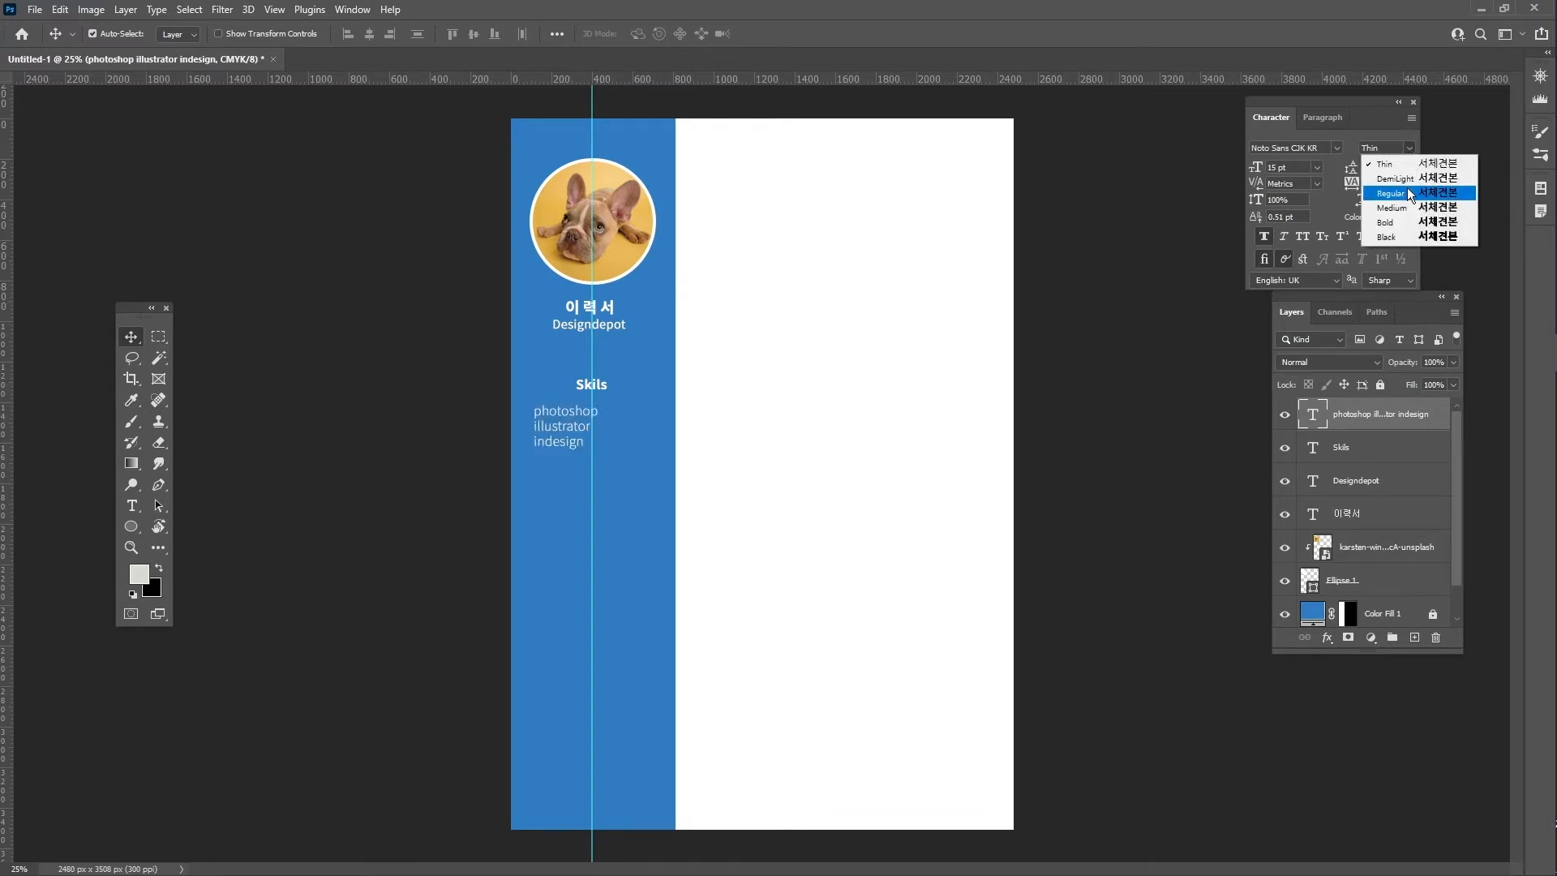
click(1410, 193)
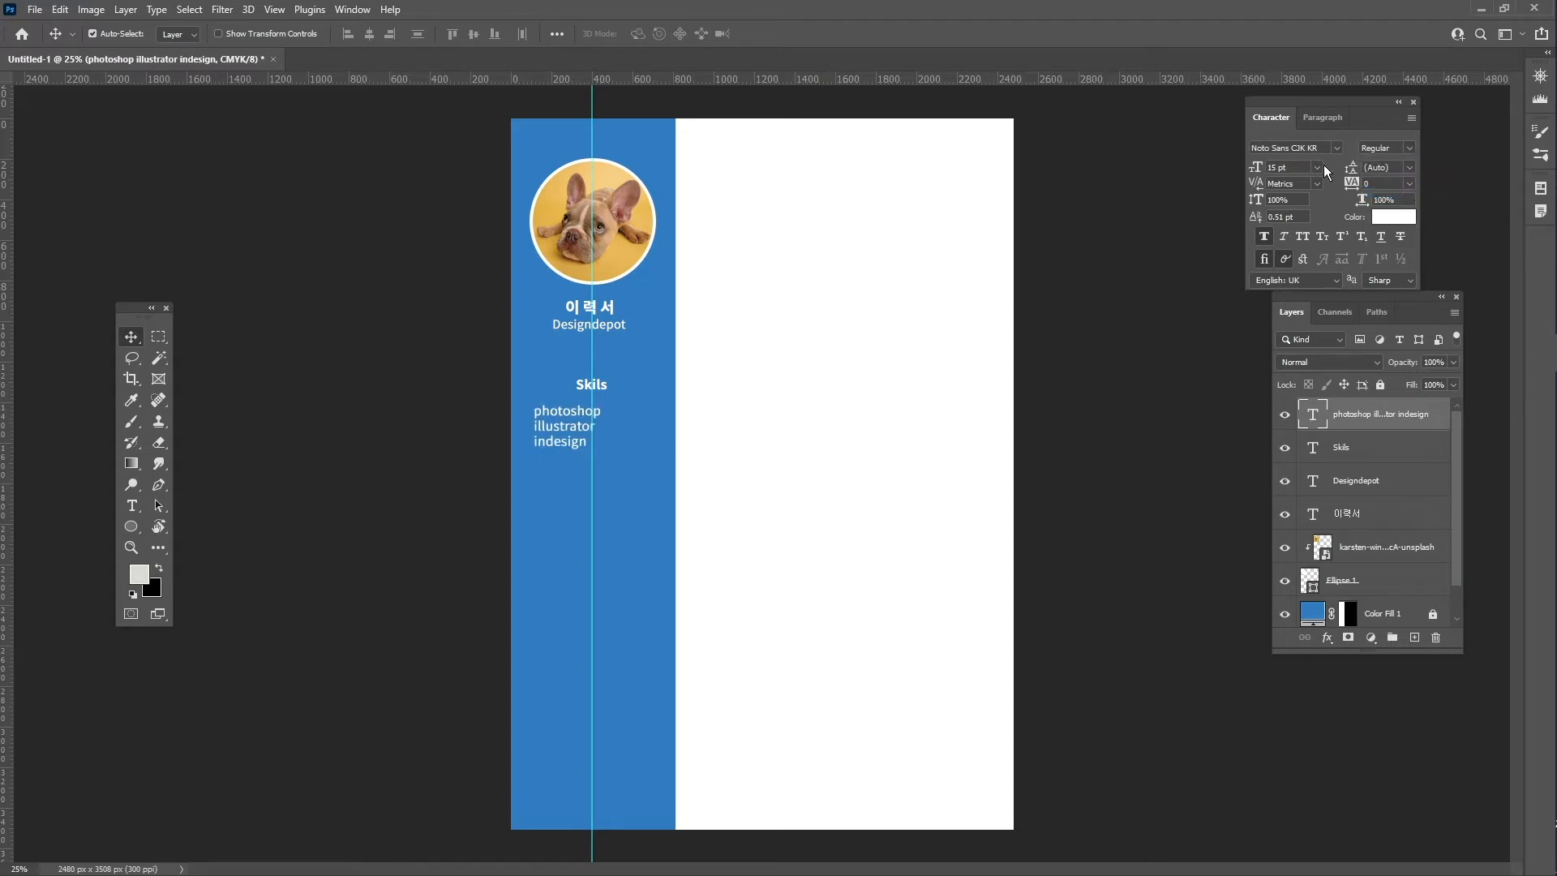
double_click(1275, 168)
text(13)
key(Return)
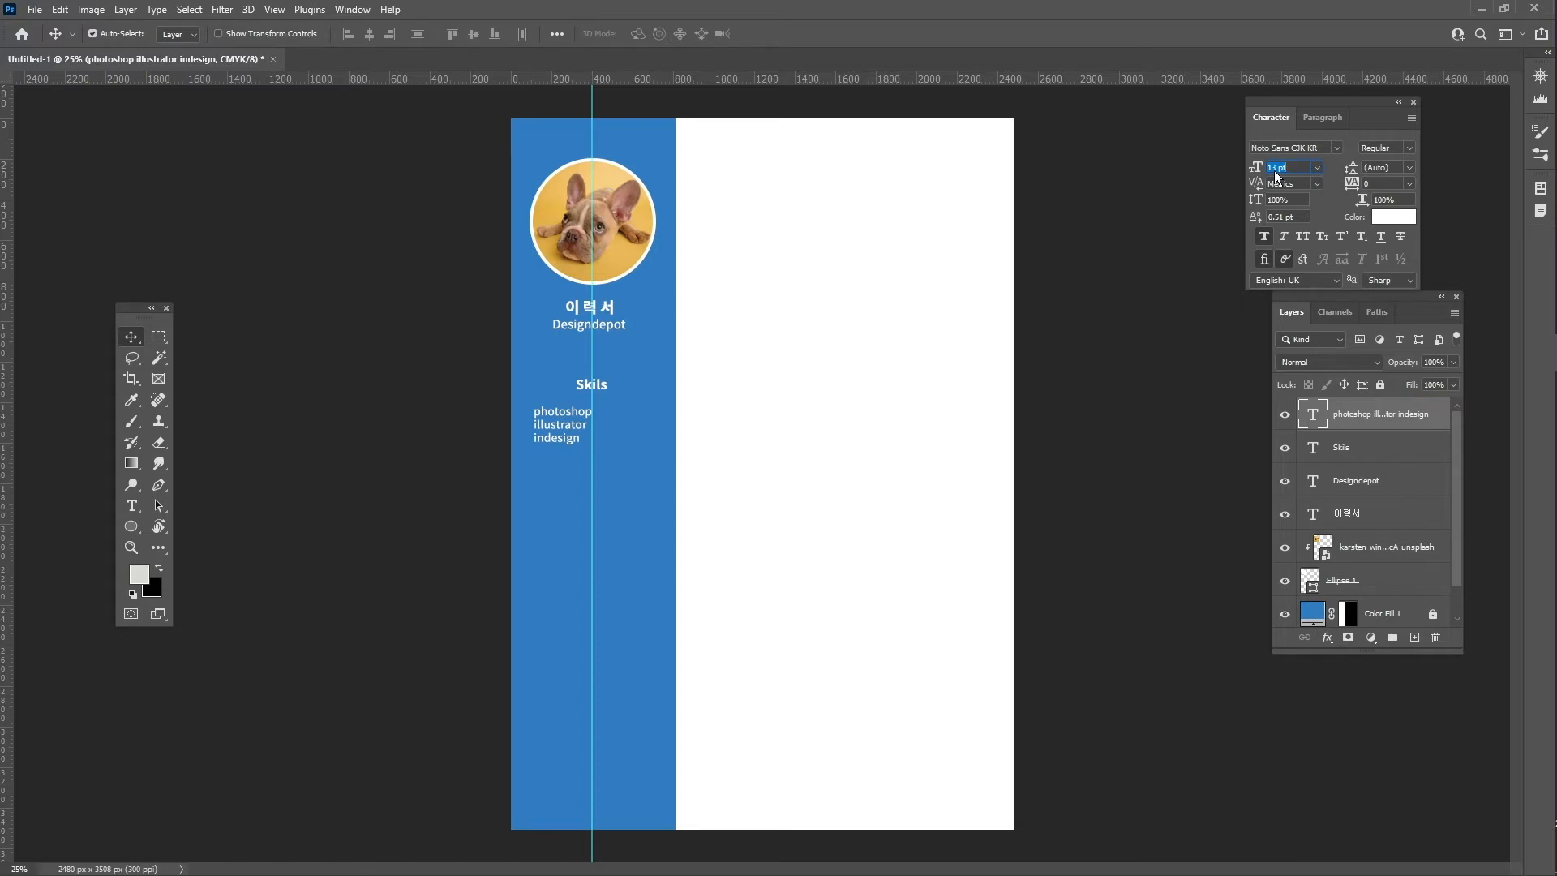
- Loosen the list's leading to about 17–18 pt and zoom in on the sidebar text
click(1409, 167)
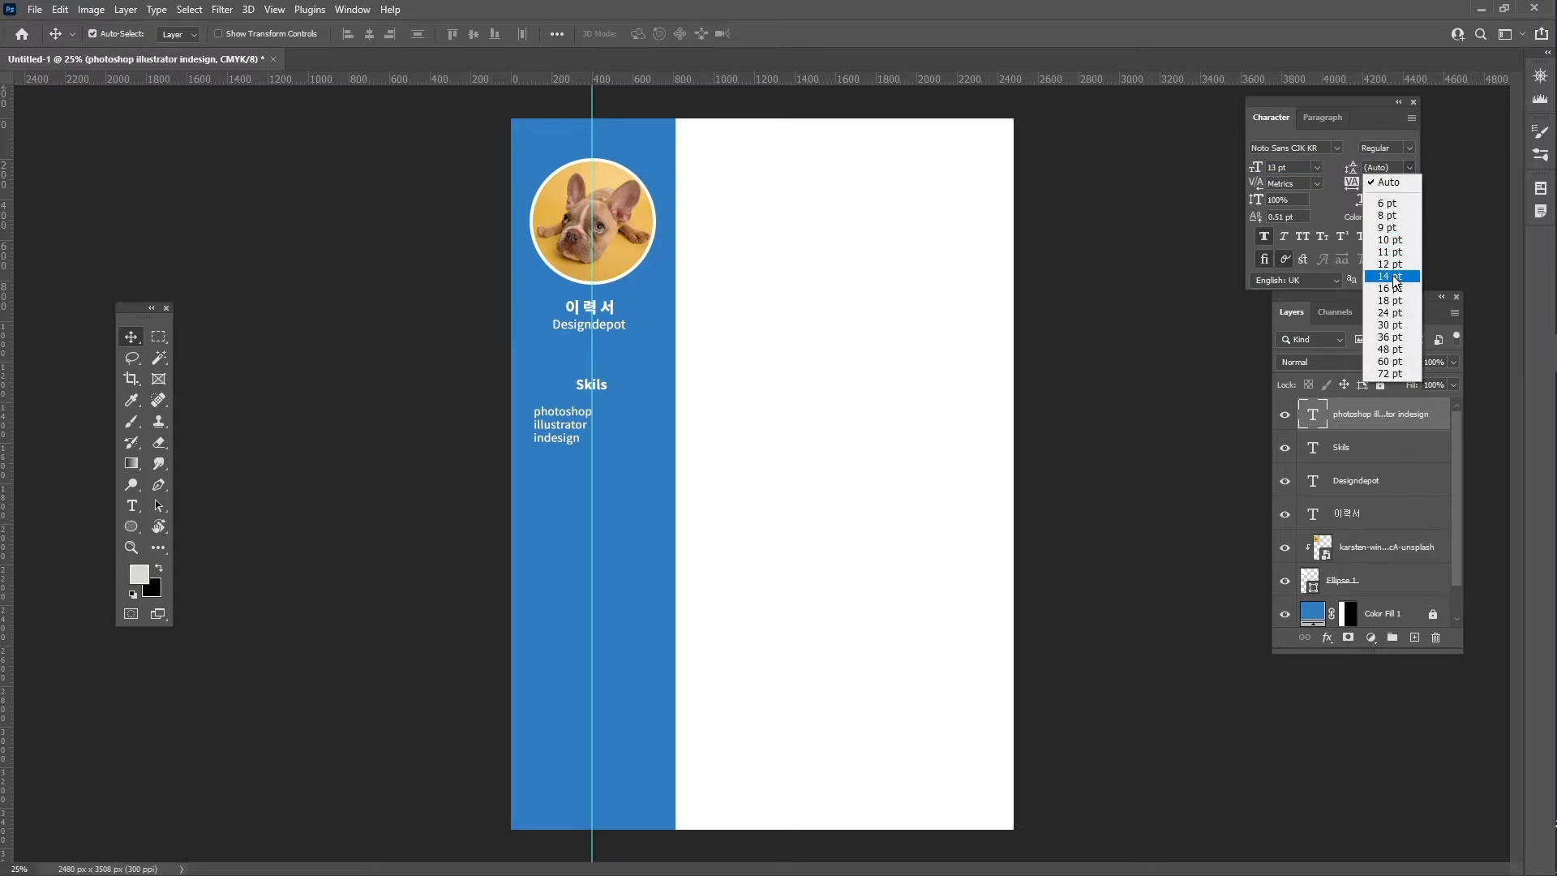
click(1390, 276)
click(1390, 165)
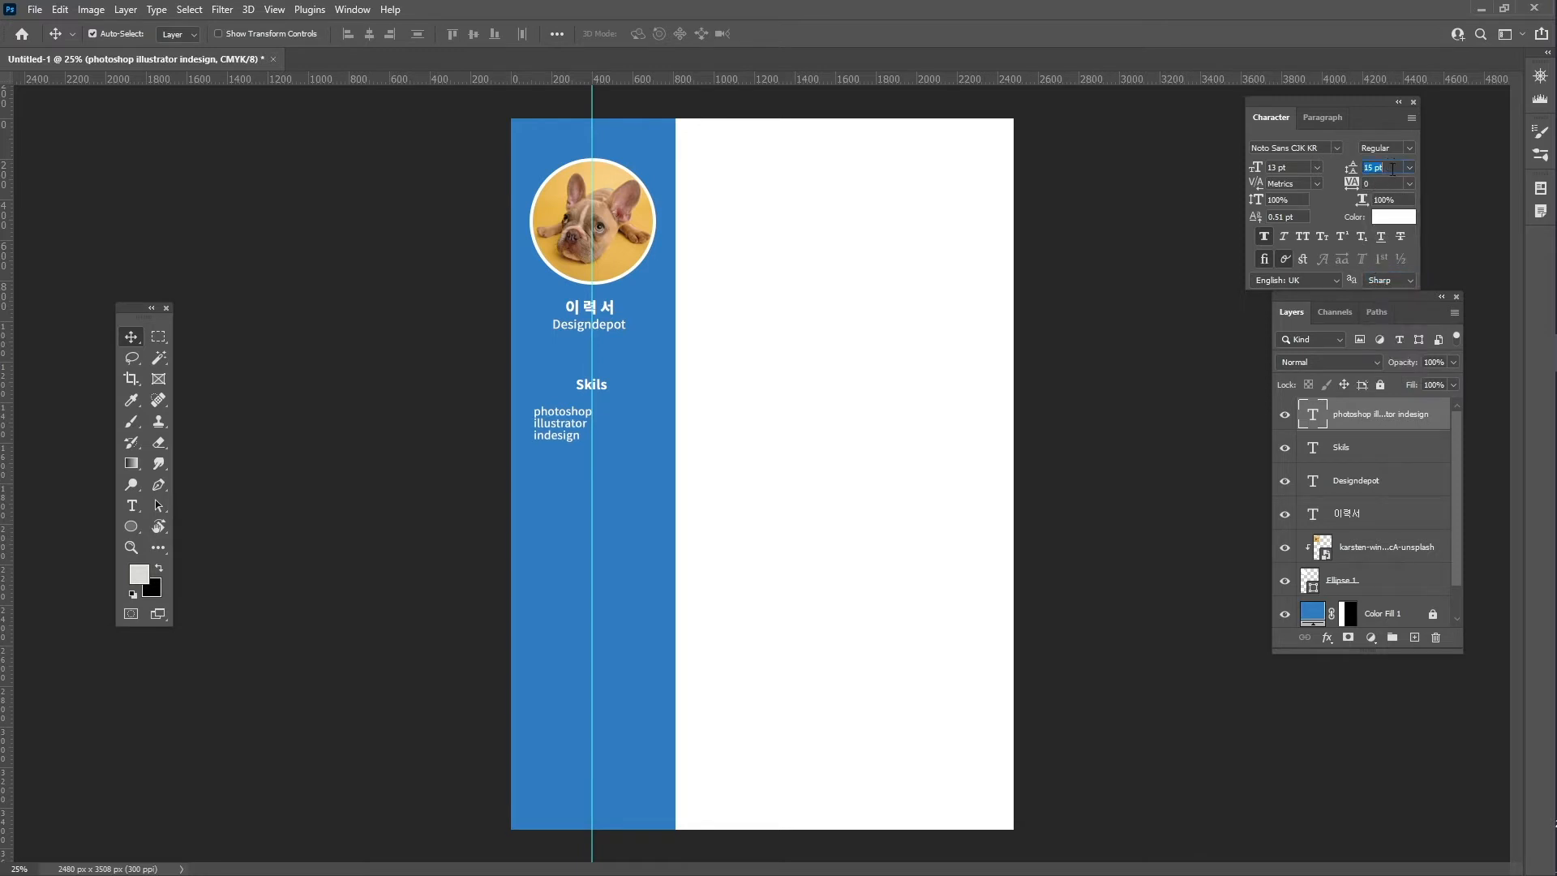
key(Up)
key(Up)
key(Up)
key(z)
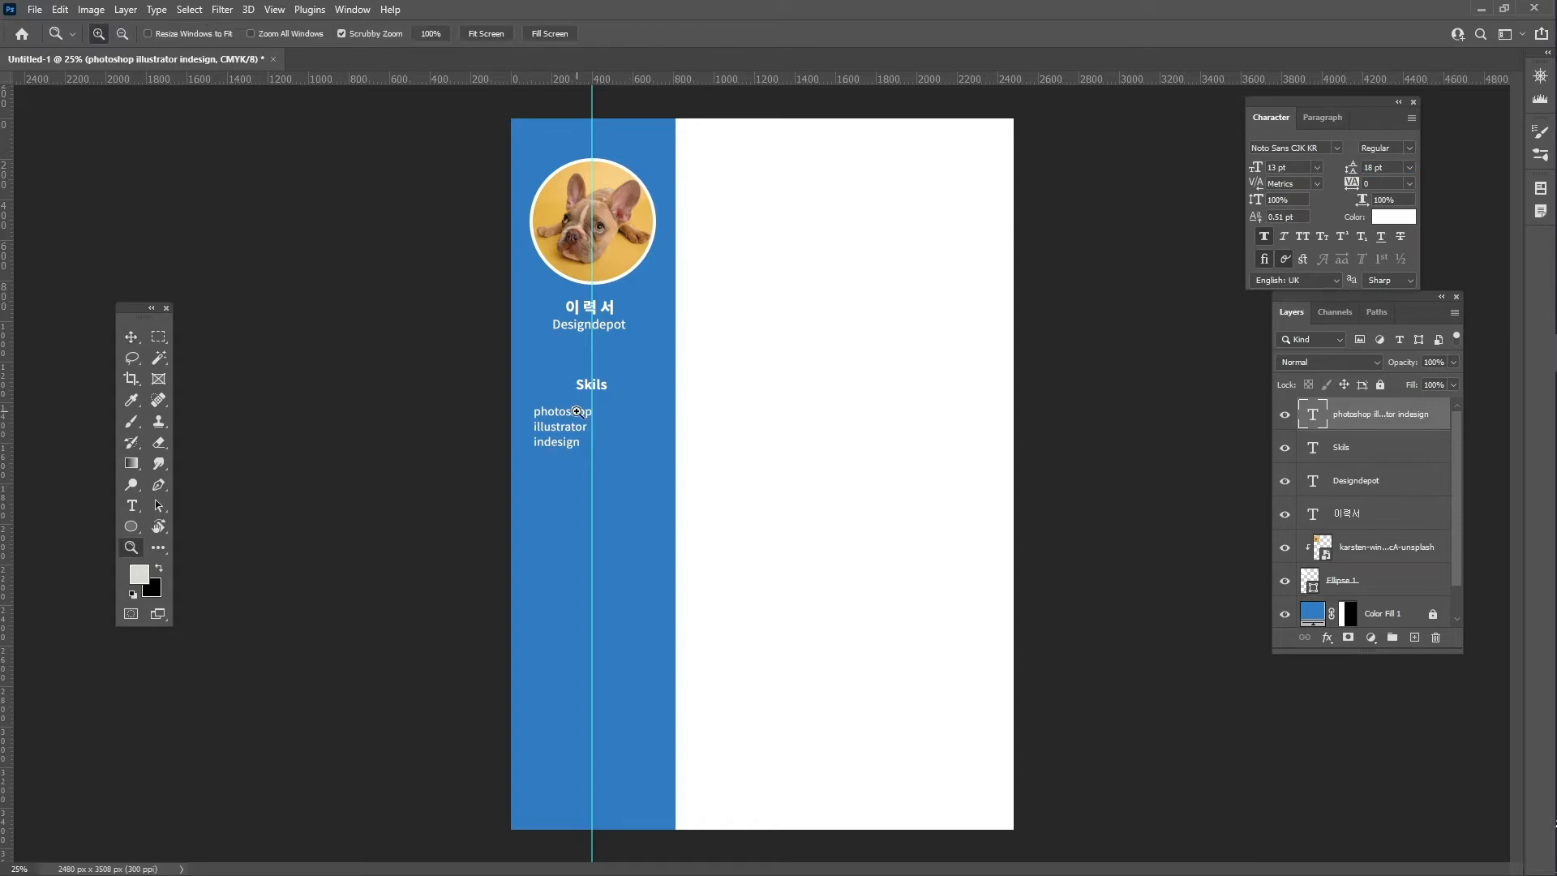
mouse_move(571, 419)
mouse_down()
mouse_move(626, 447)
mouse_move(555, 397)
mouse_up()
key(v)
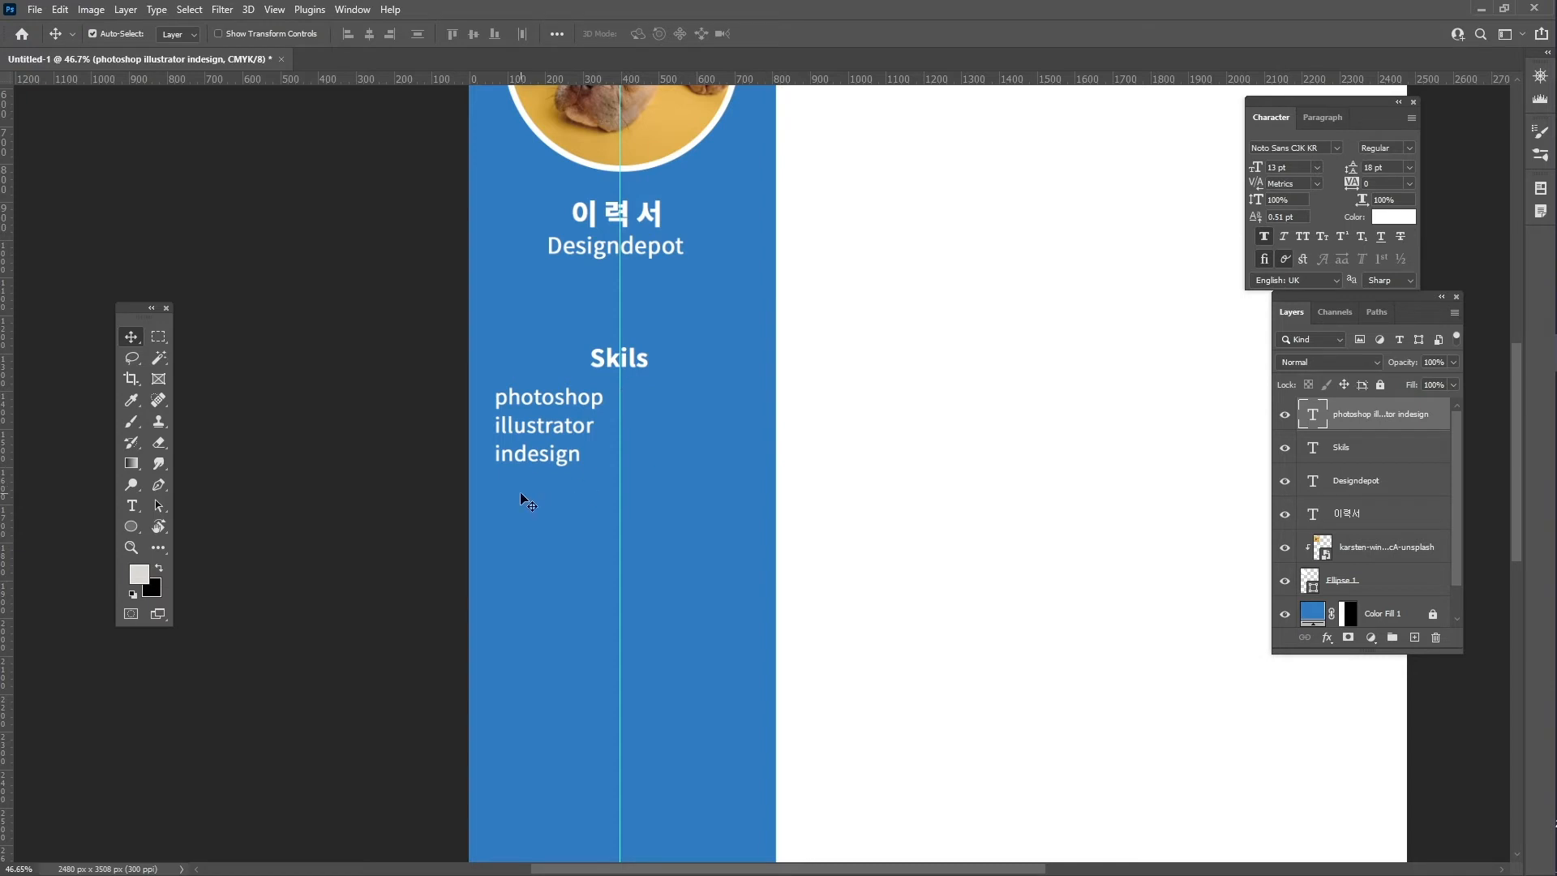
- Set up the Polygon tool with white fill and 5 sides
click(131, 529)
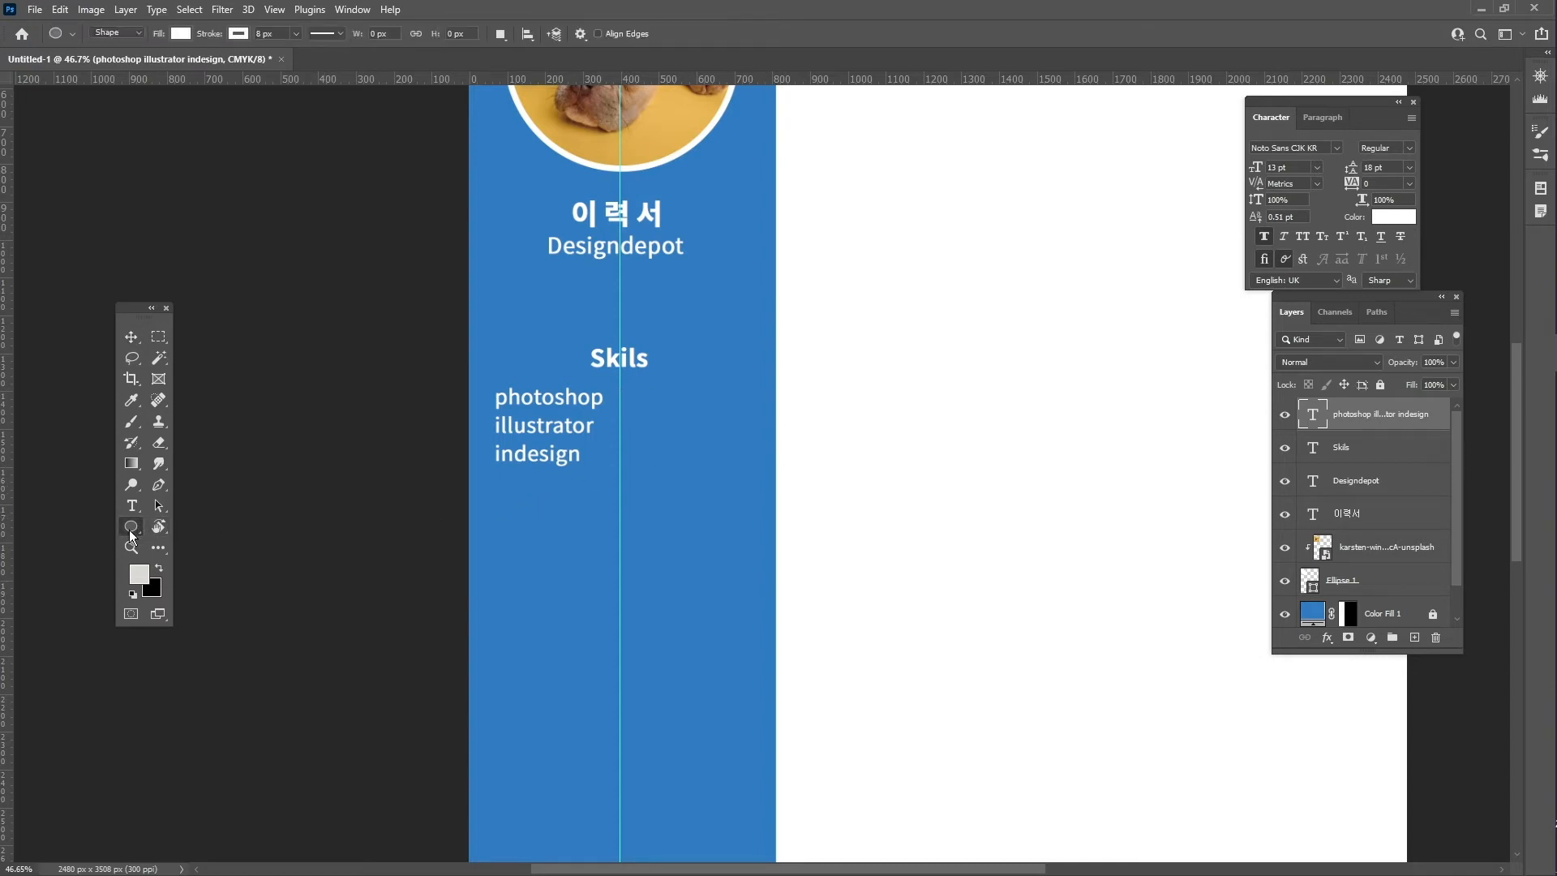
right_click(129, 531)
click(212, 576)
click(129, 34)
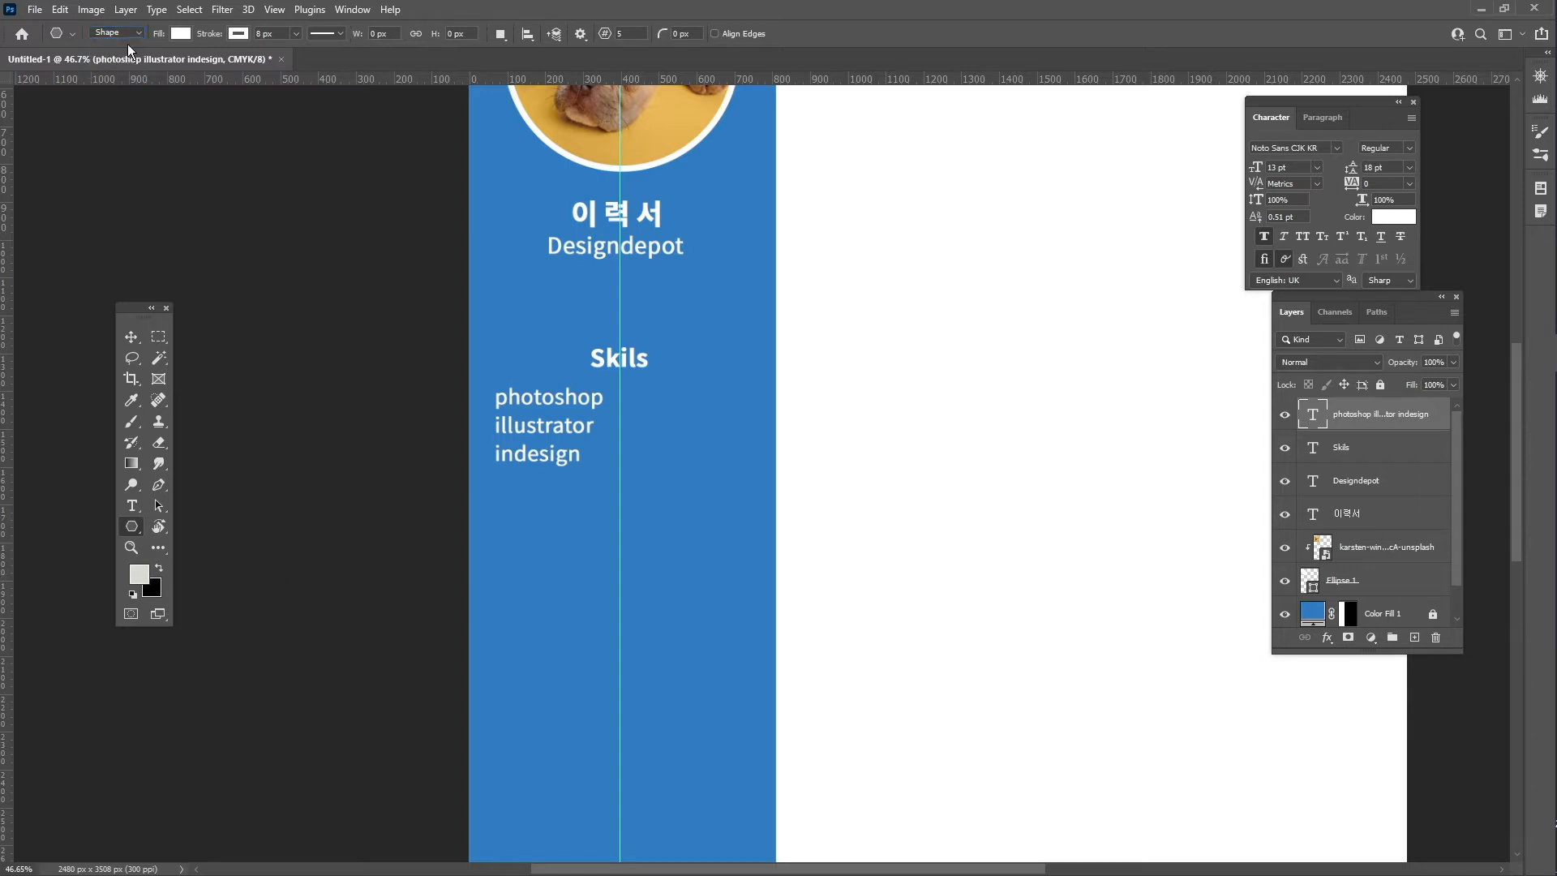
click(178, 32)
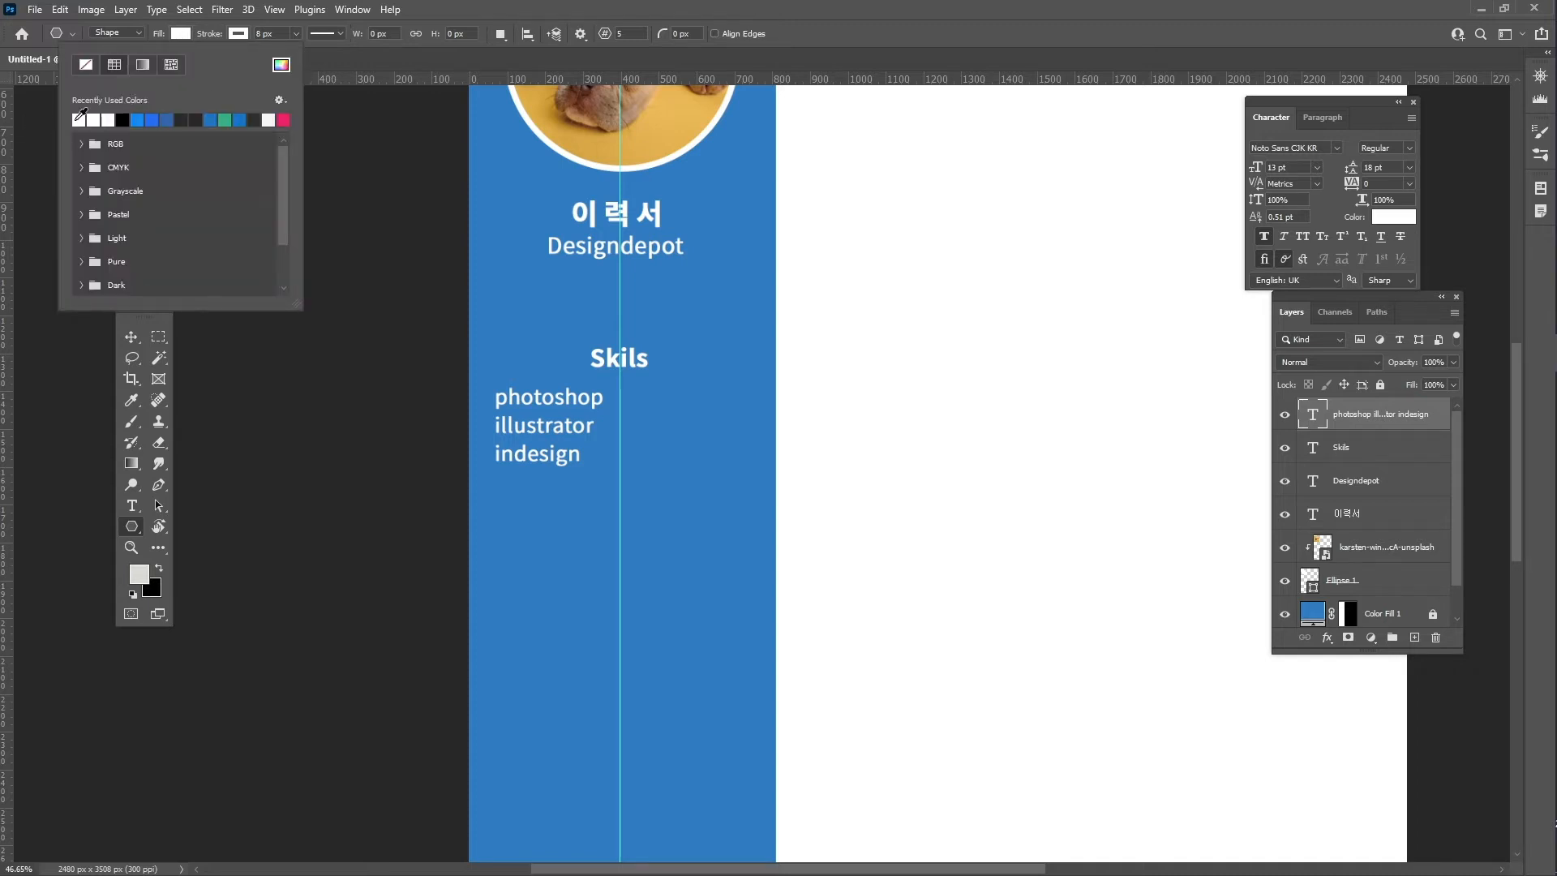
click(238, 33)
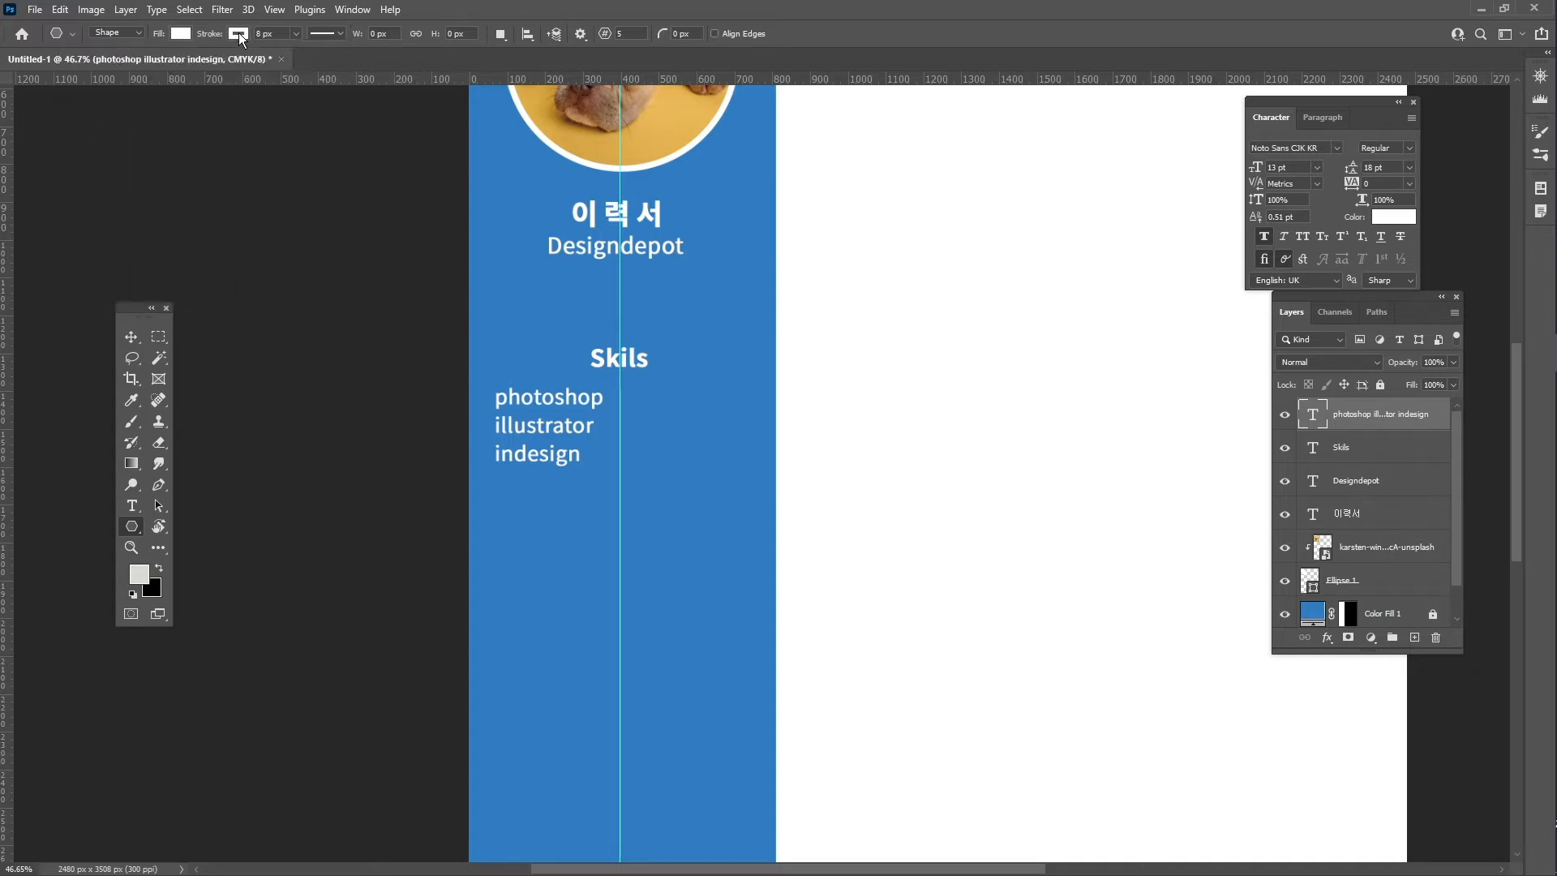
click(239, 33)
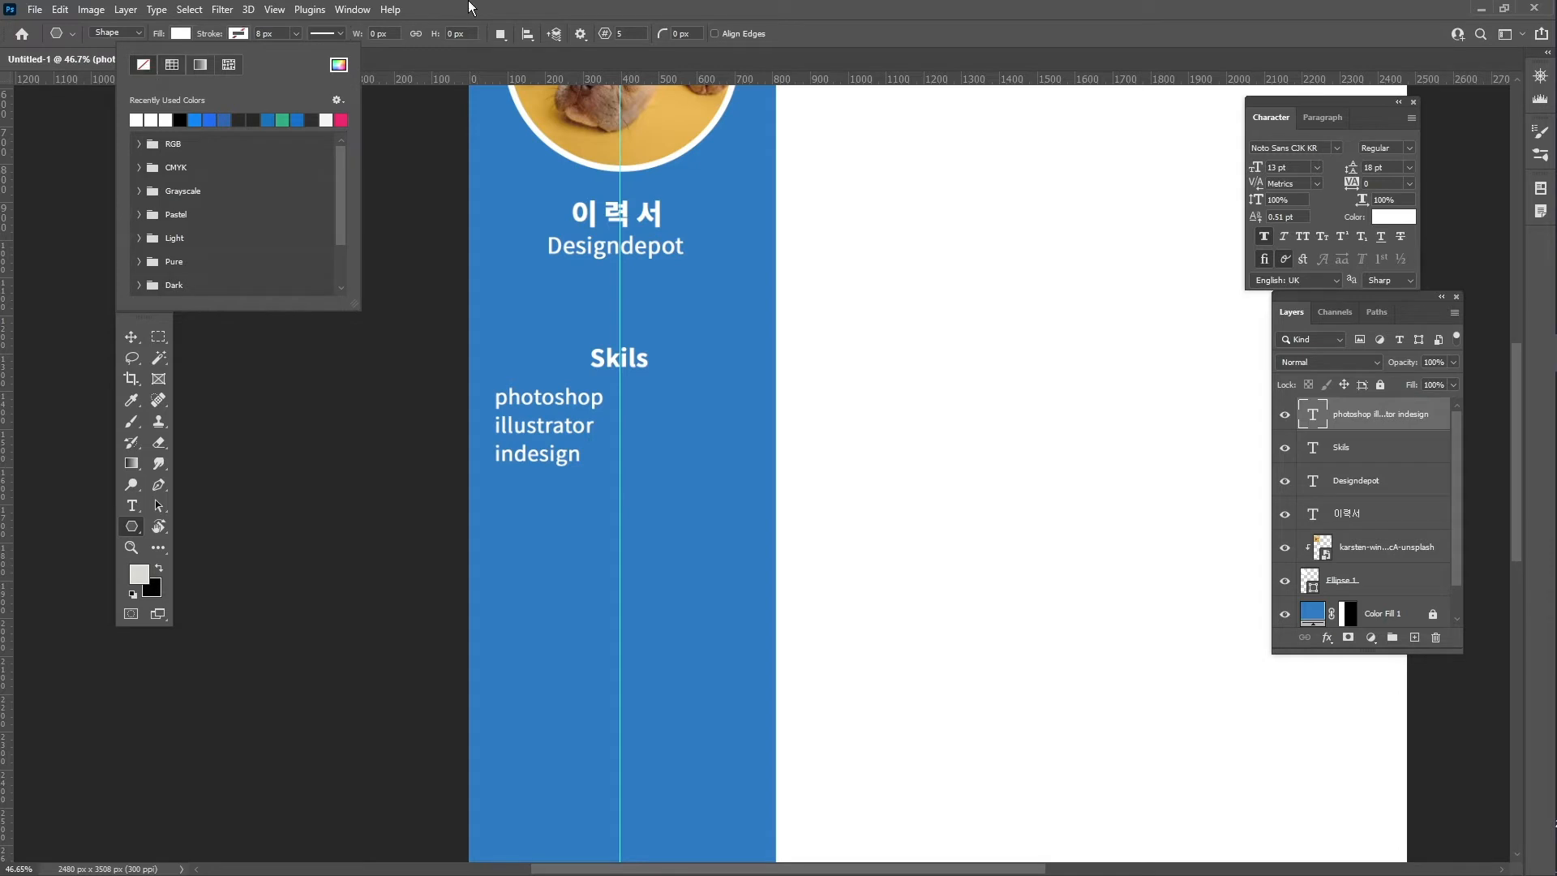
click(503, 16)
click(626, 34)
text(5)
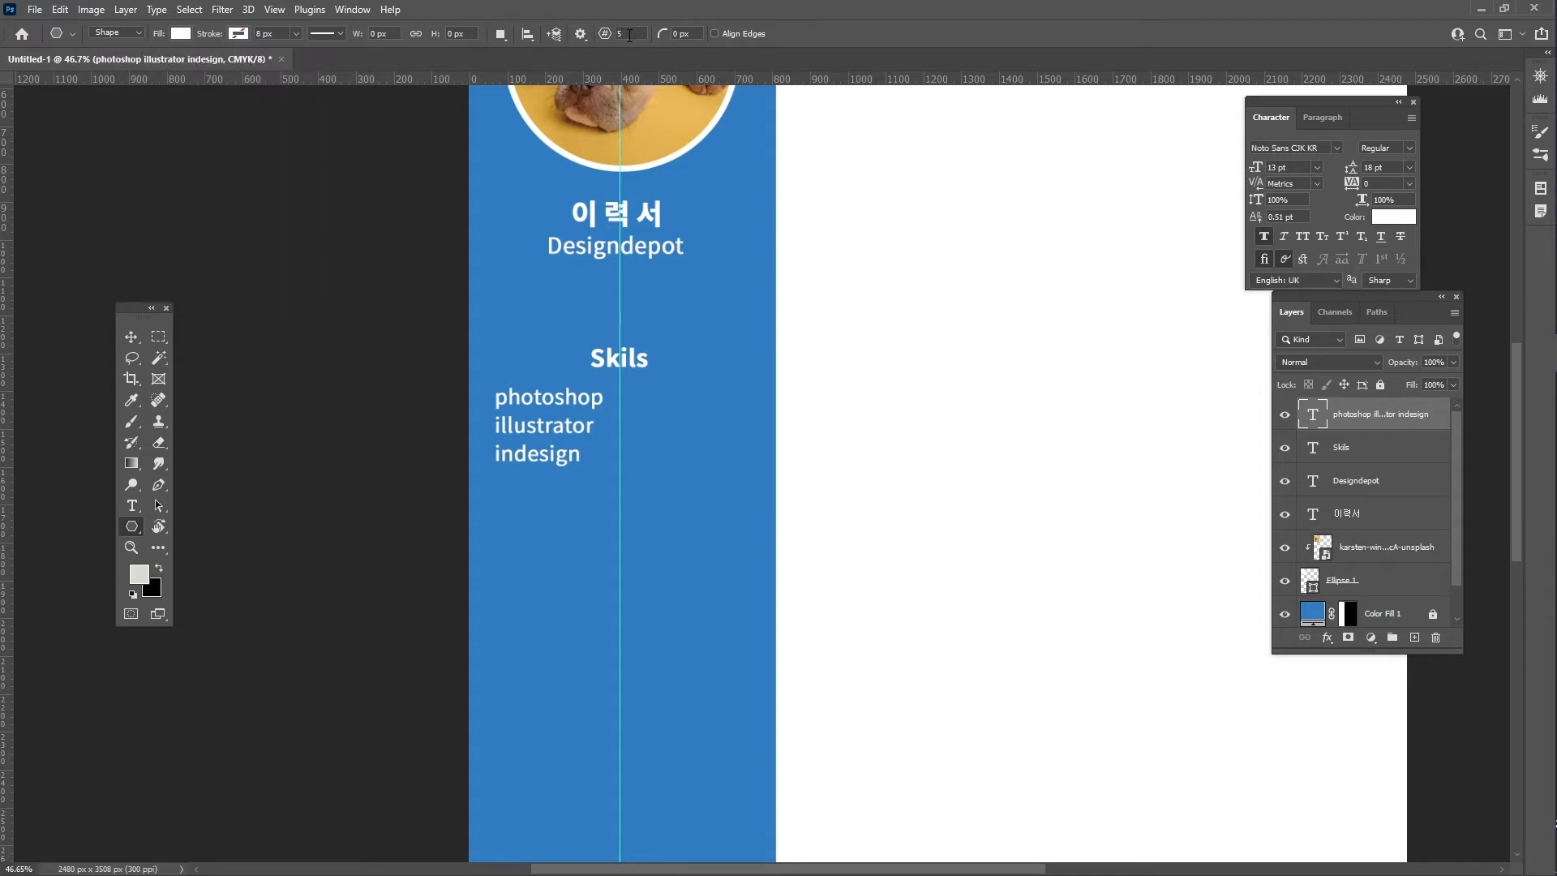
- Create a 50 × 50 px five-pointed star beside the photoshop line
click(634, 396)
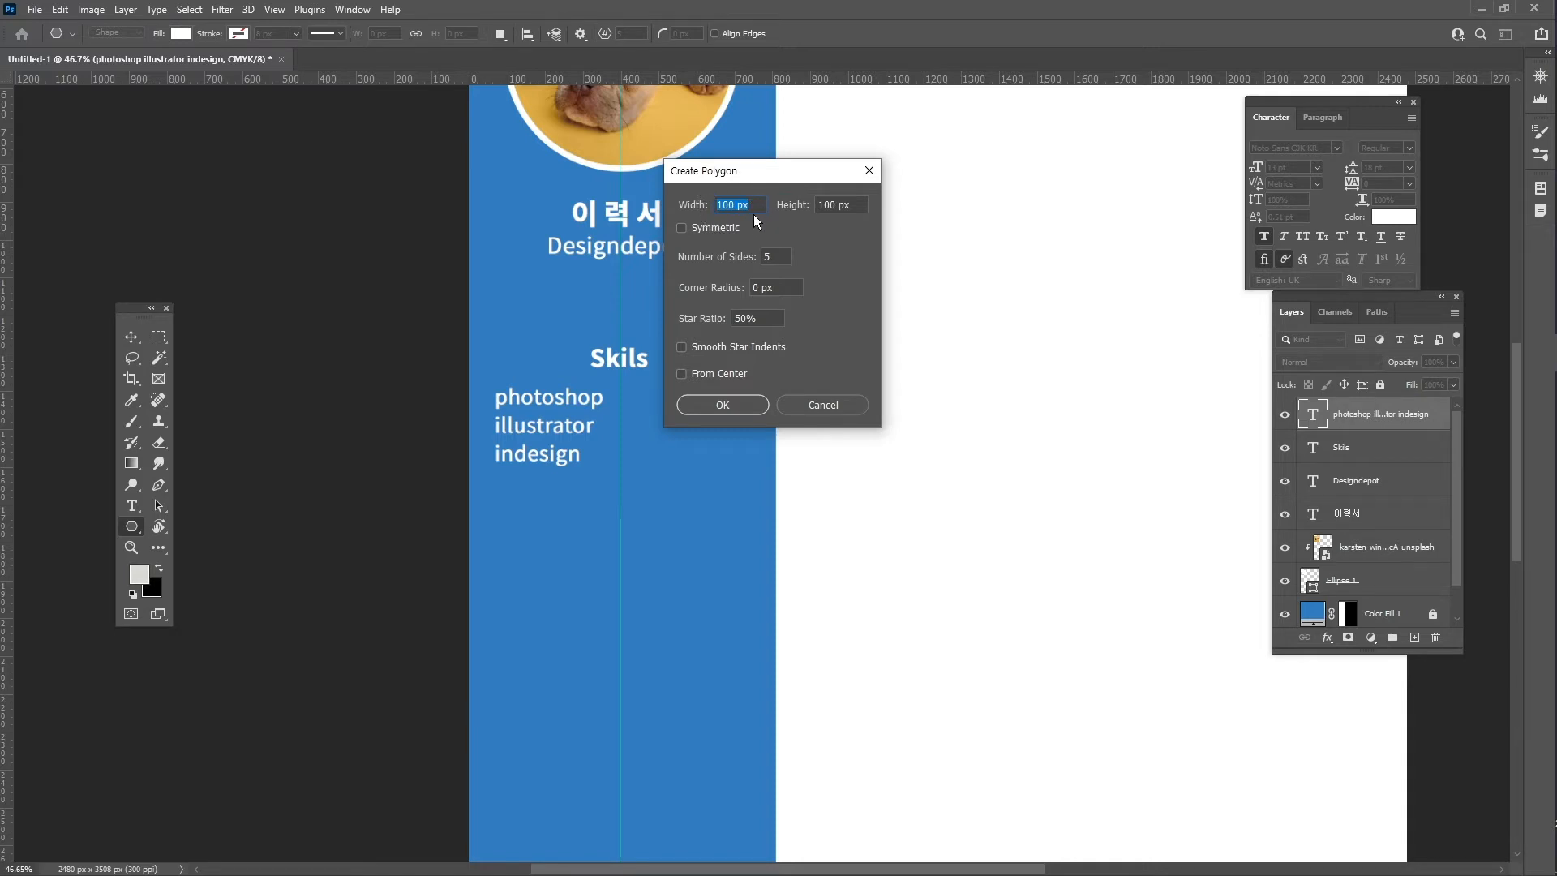
key(BackSpace)
text(4)
text(50)
key(Tab)
text(50)
click(735, 404)
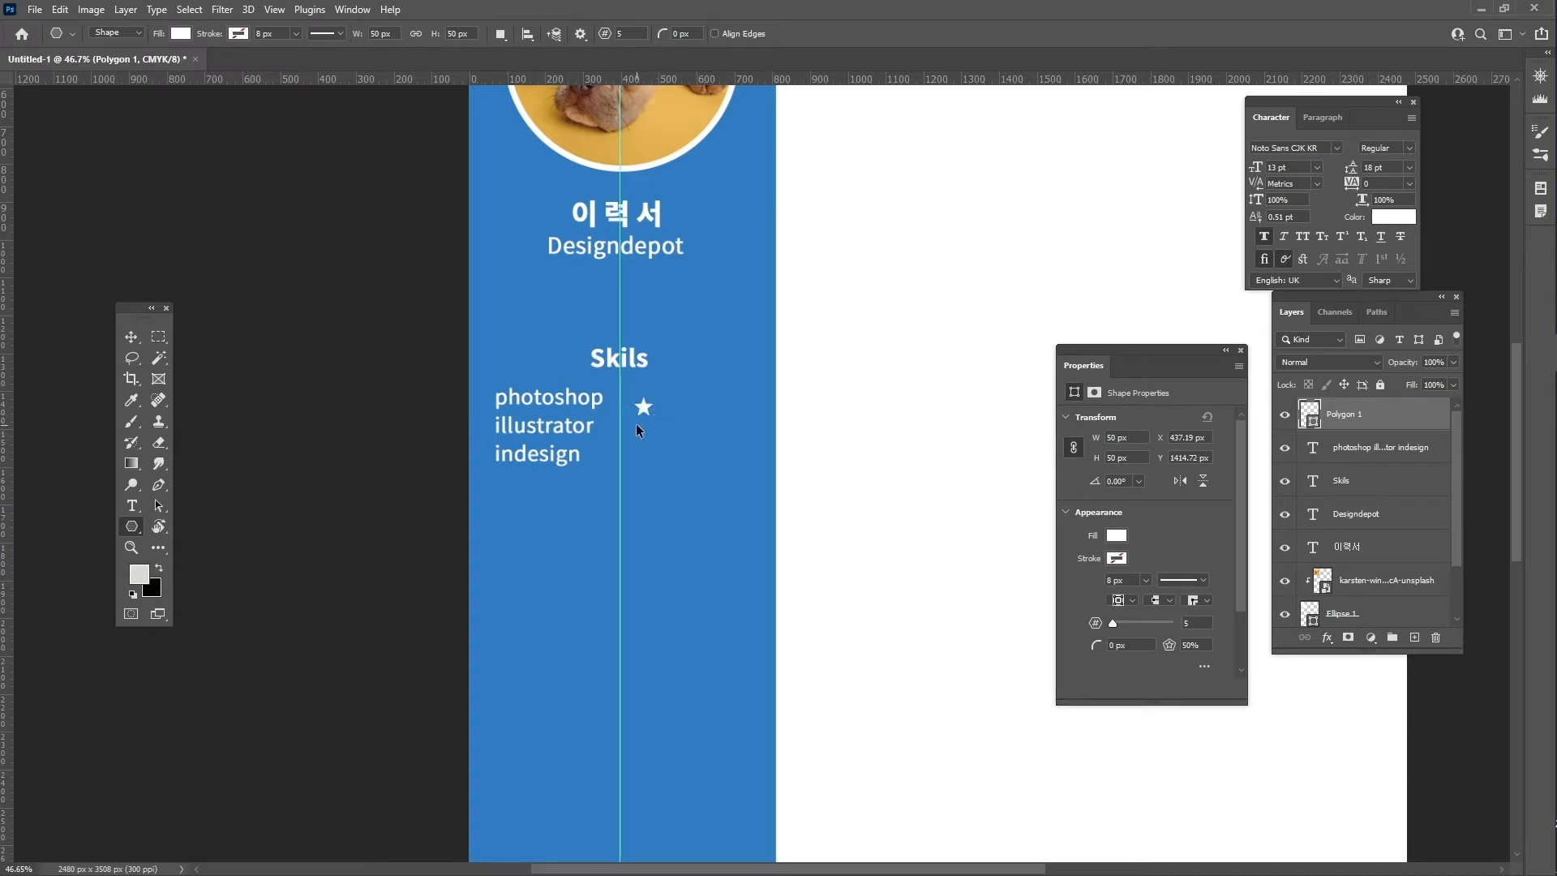
key(ctrl+t)
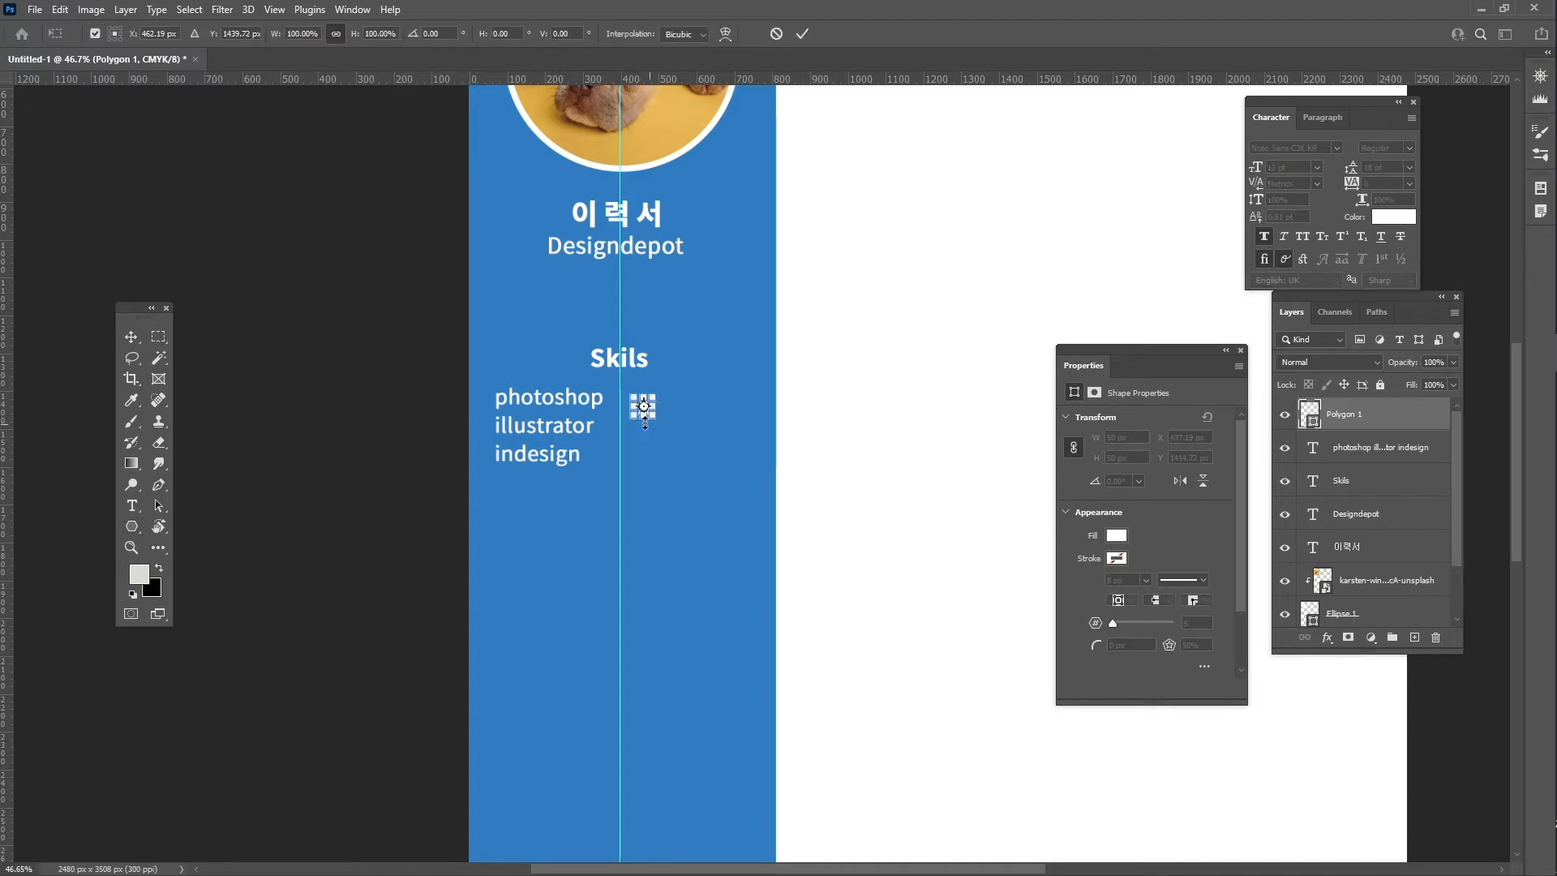
key(Return)
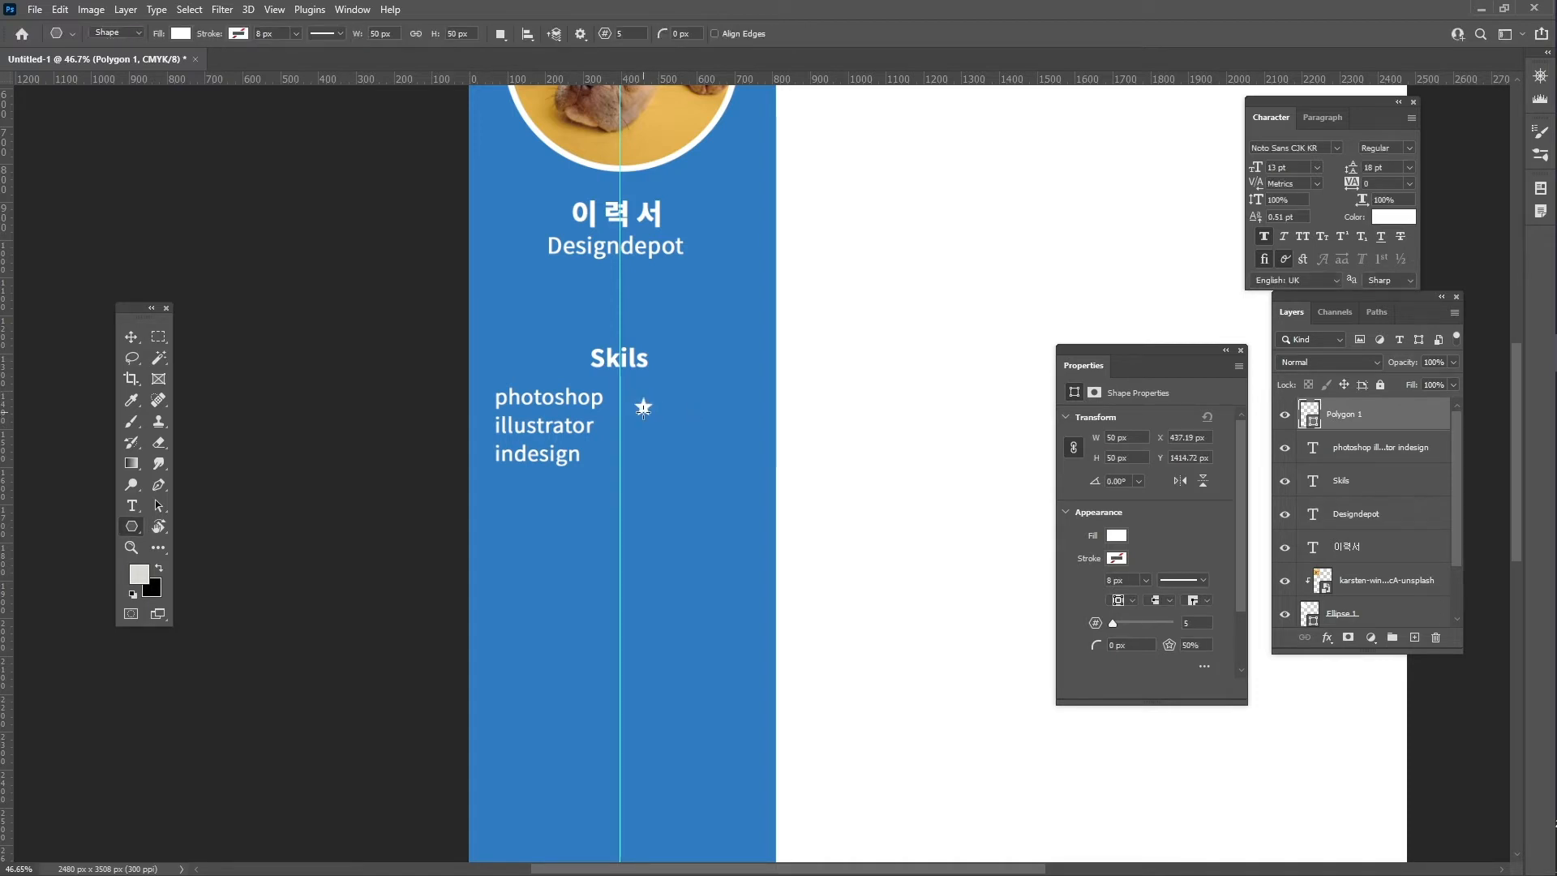
- Position the star beside the word photoshop and duplicate it into a row
key(v)
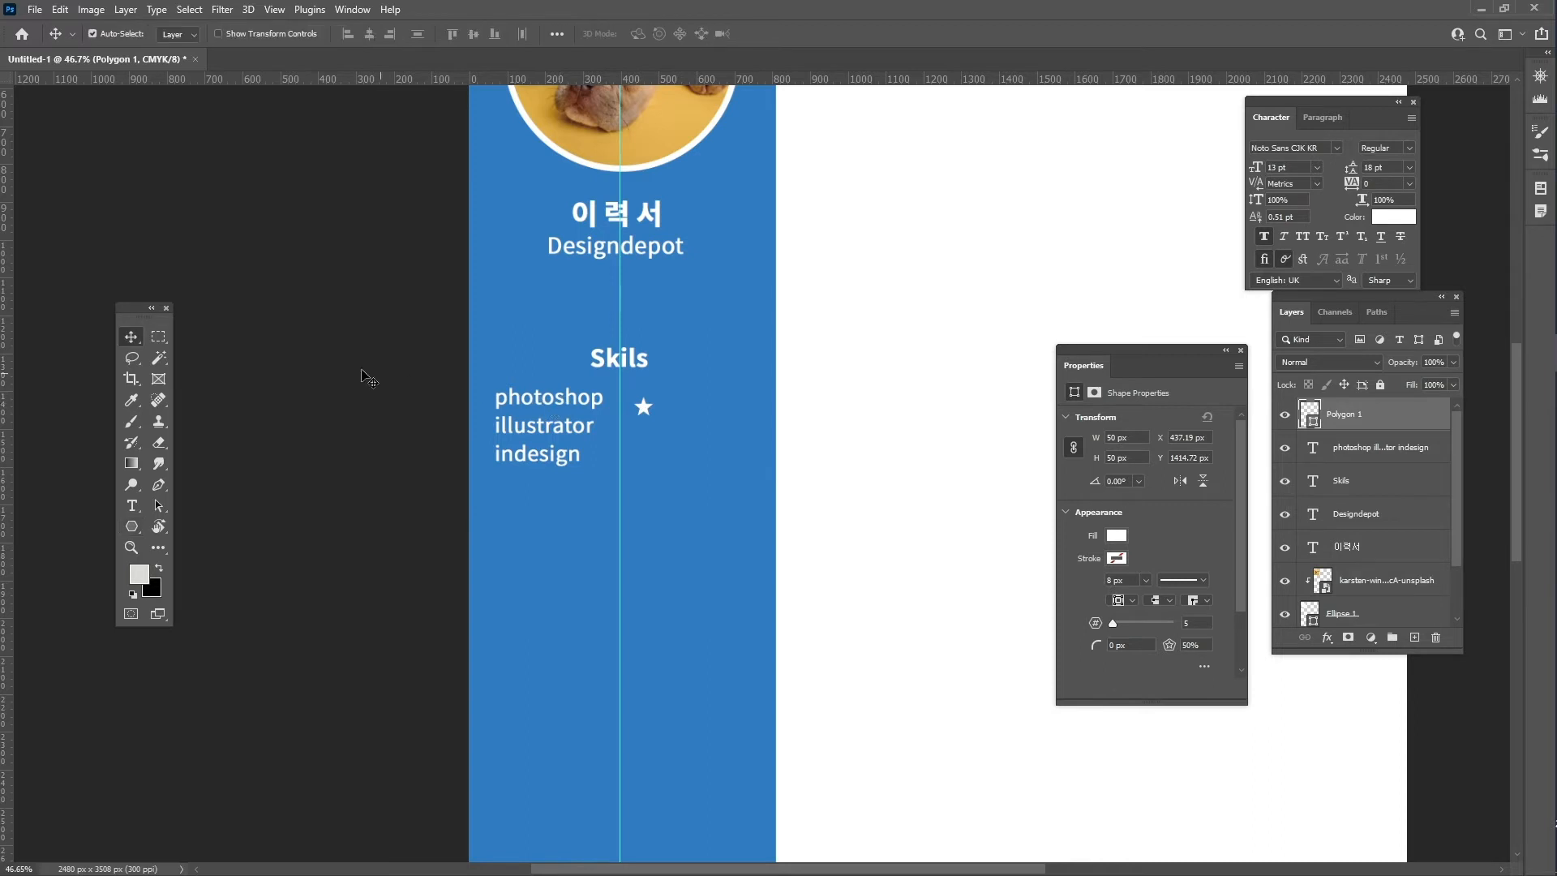
drag(642, 407, 631, 400)
key(Down)
key(Down)
key(Down)
key(Down)
key(Down)
key(Down)
key(Down)
key(Down)
drag(641, 407, 739, 405)
key(ctrl+j)
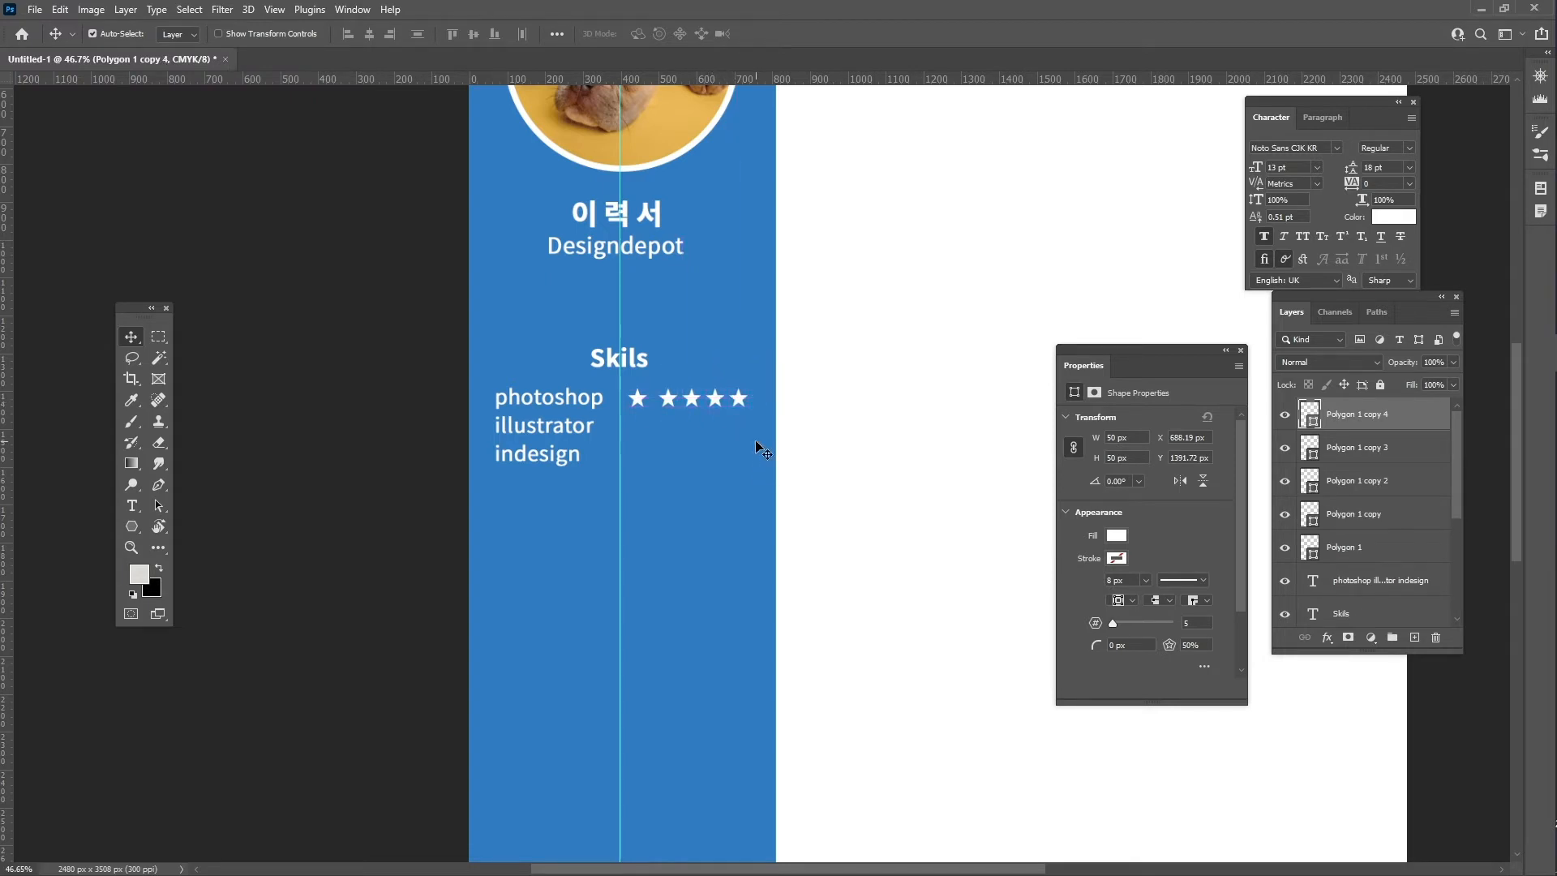
- Distribute the five stars' horizontal centres evenly and merge them into one shape layer
shift+click(1398, 547)
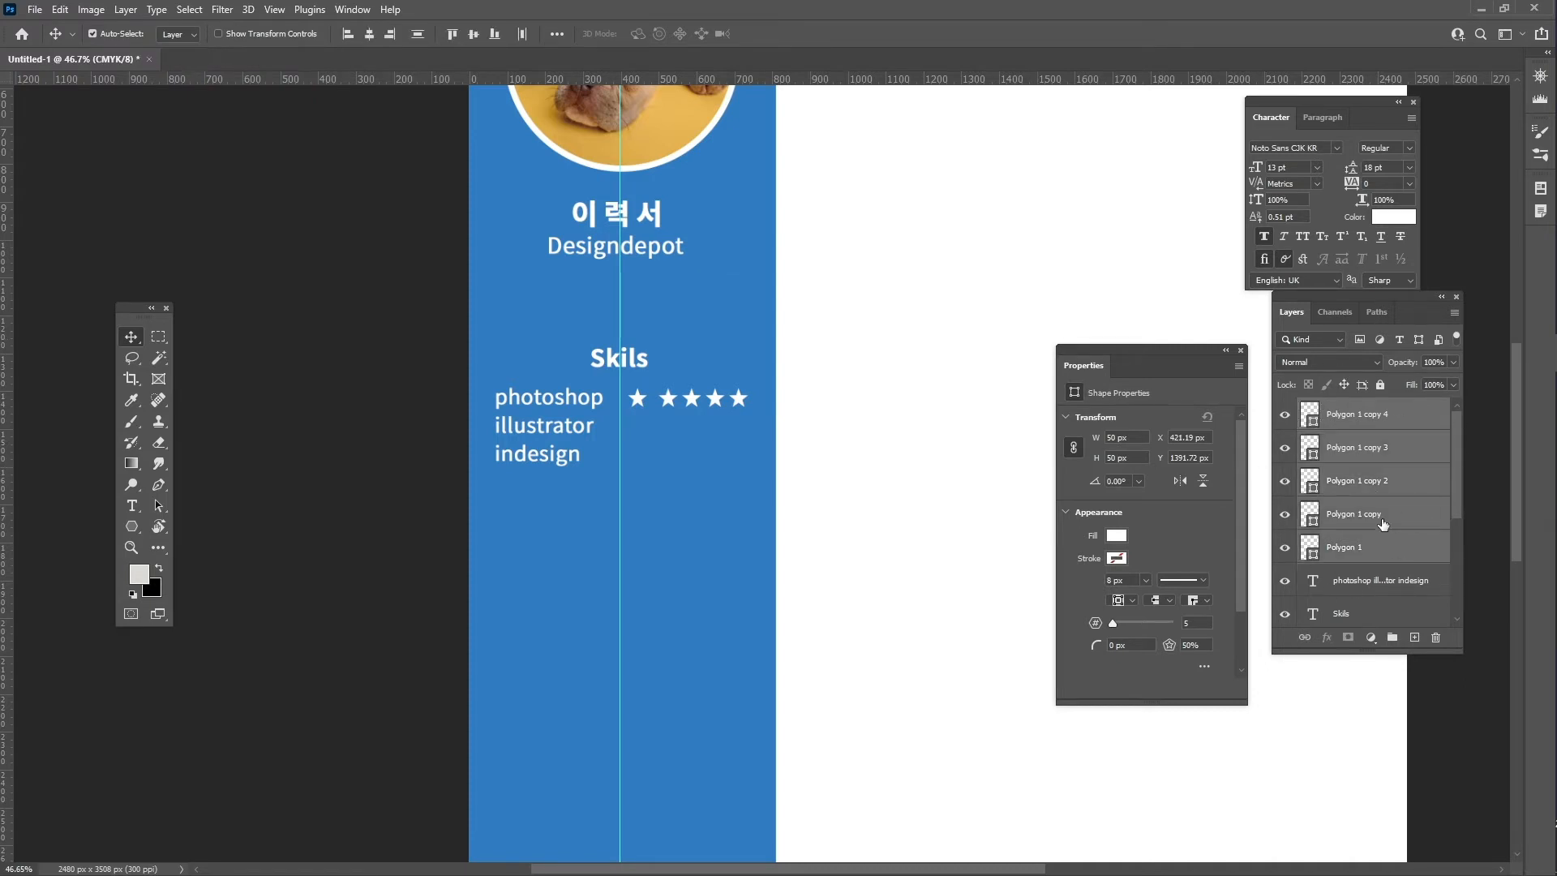
click(557, 34)
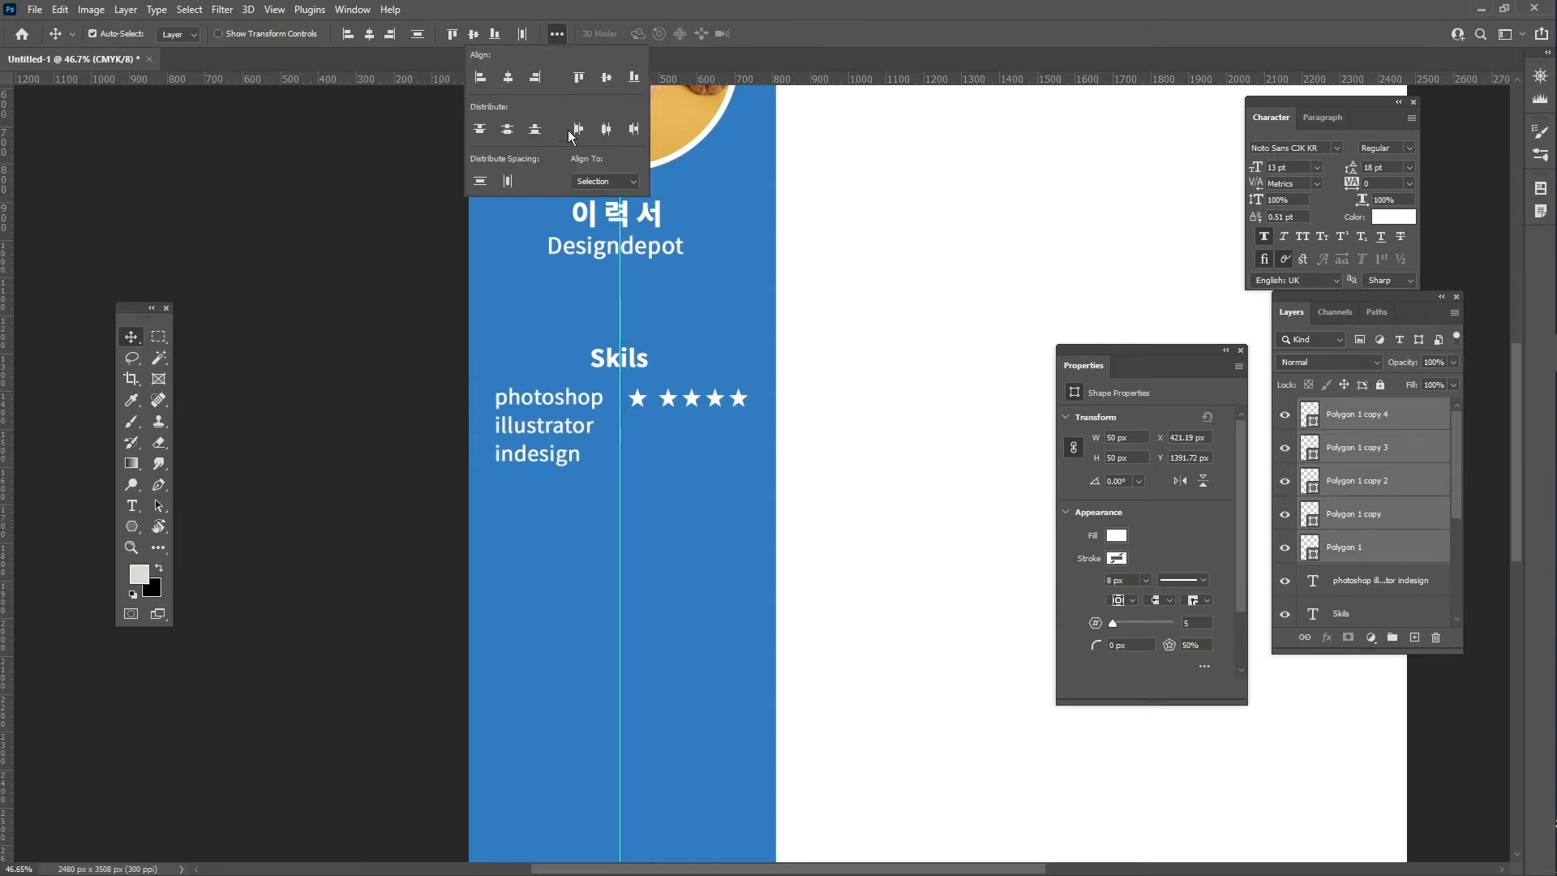
click(607, 128)
click(822, 4)
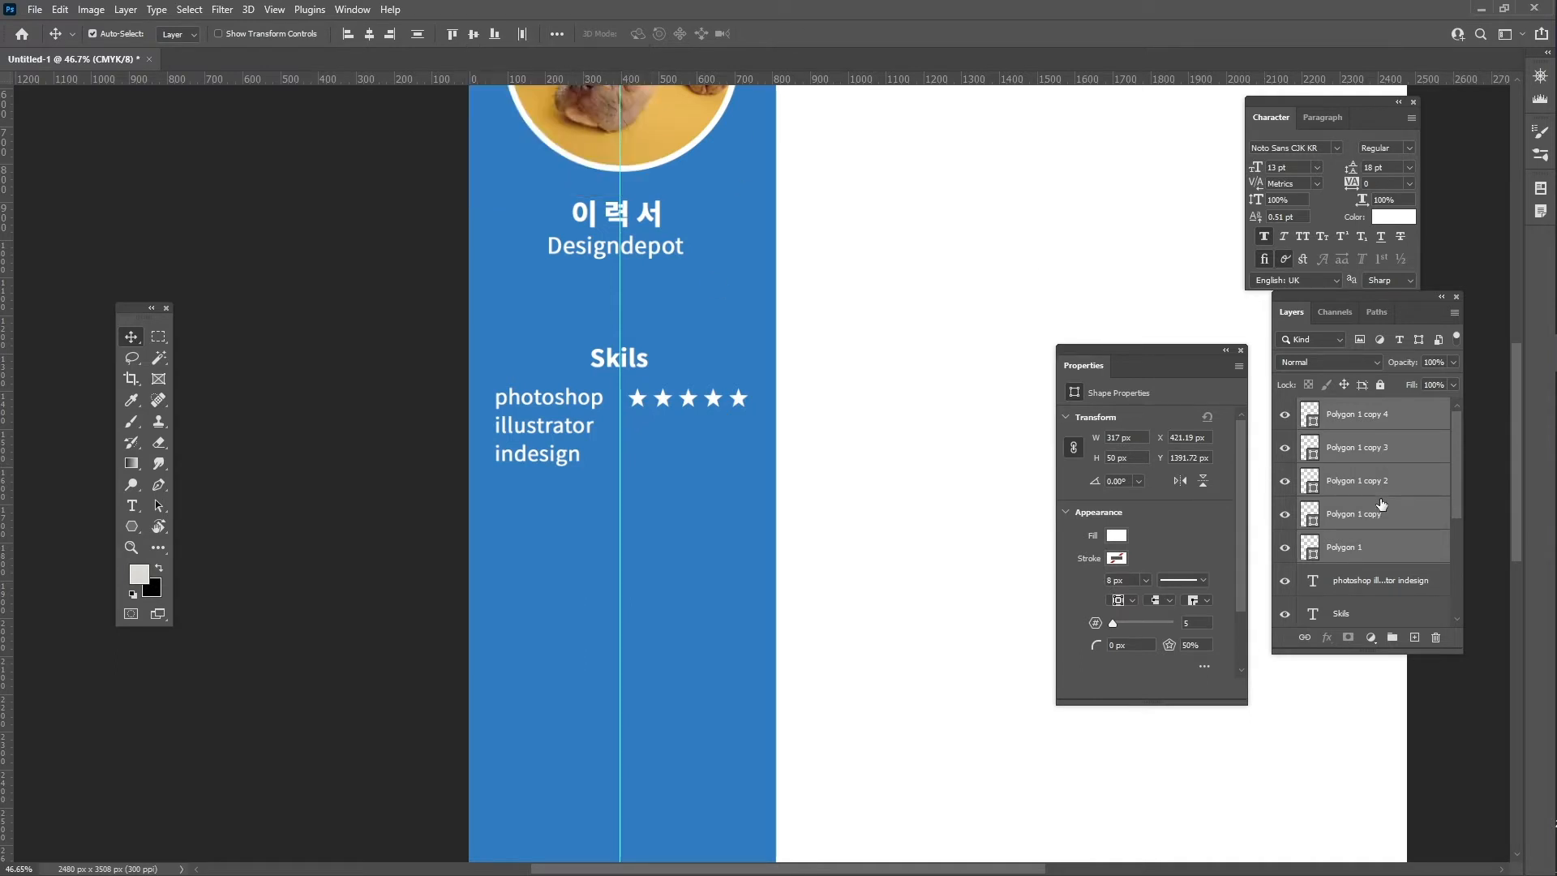
right_click(1379, 445)
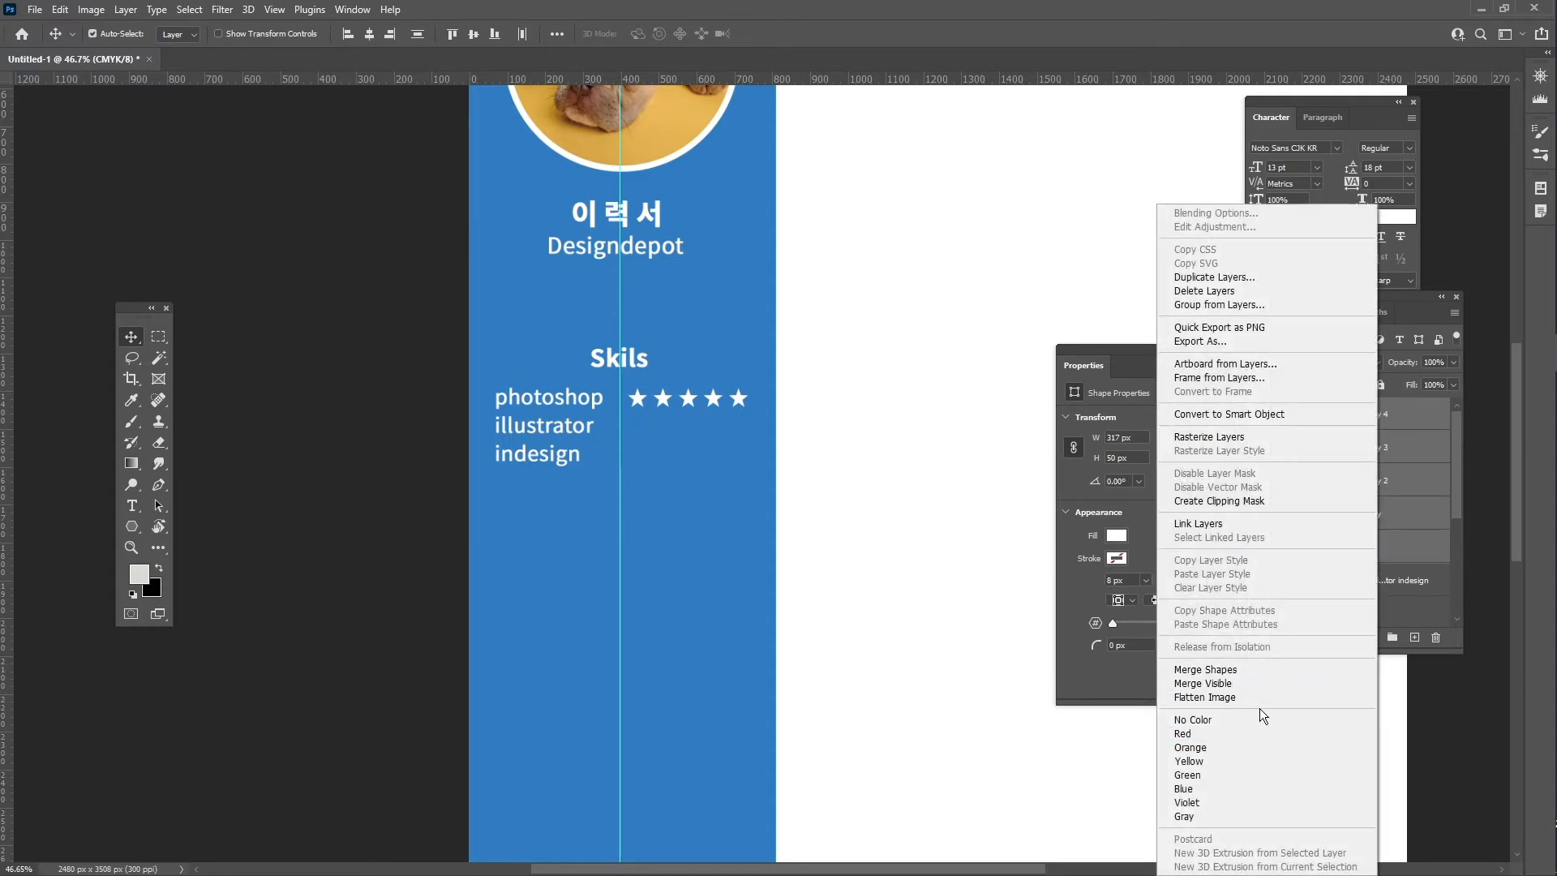
click(1206, 670)
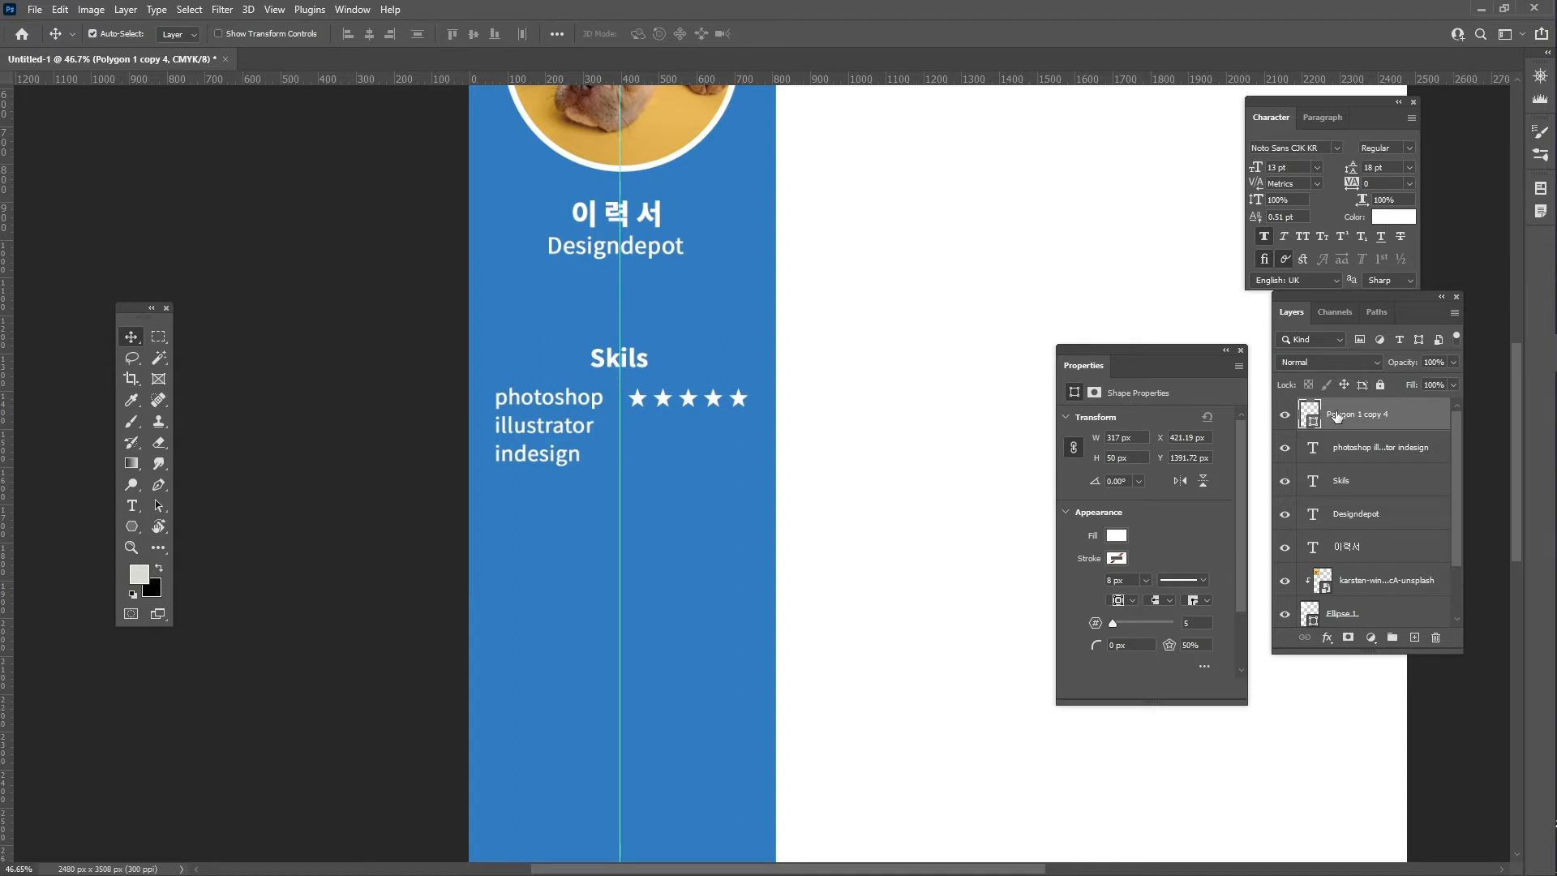
- Reset default colours, deselect the star layer and zoom out to the whole sidebar
key(d)
click(870, 407)
key(z)
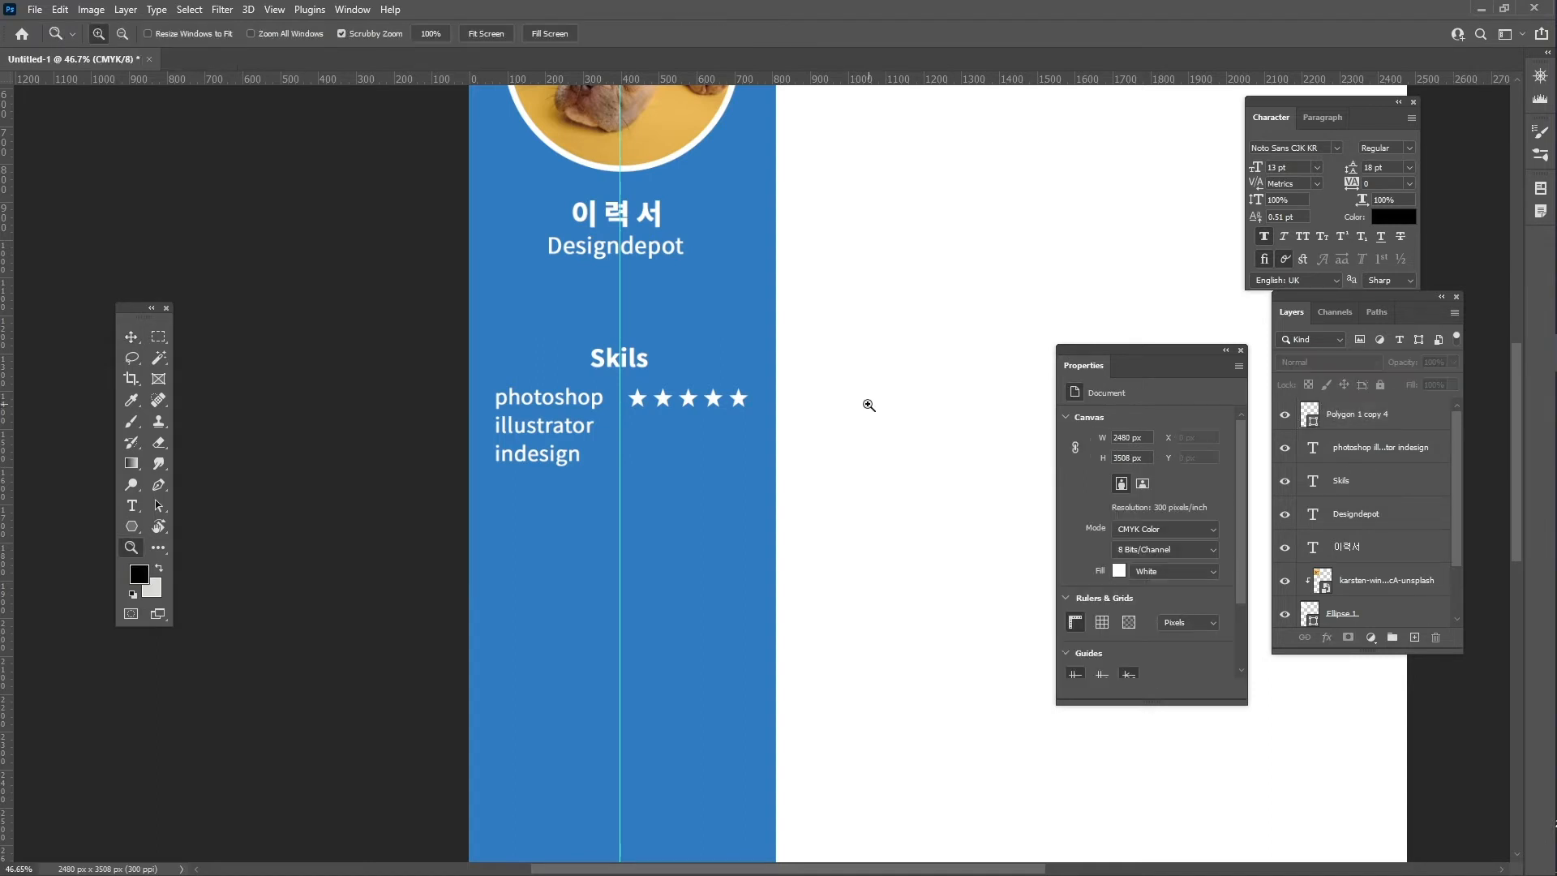
drag(869, 405, 810, 462)
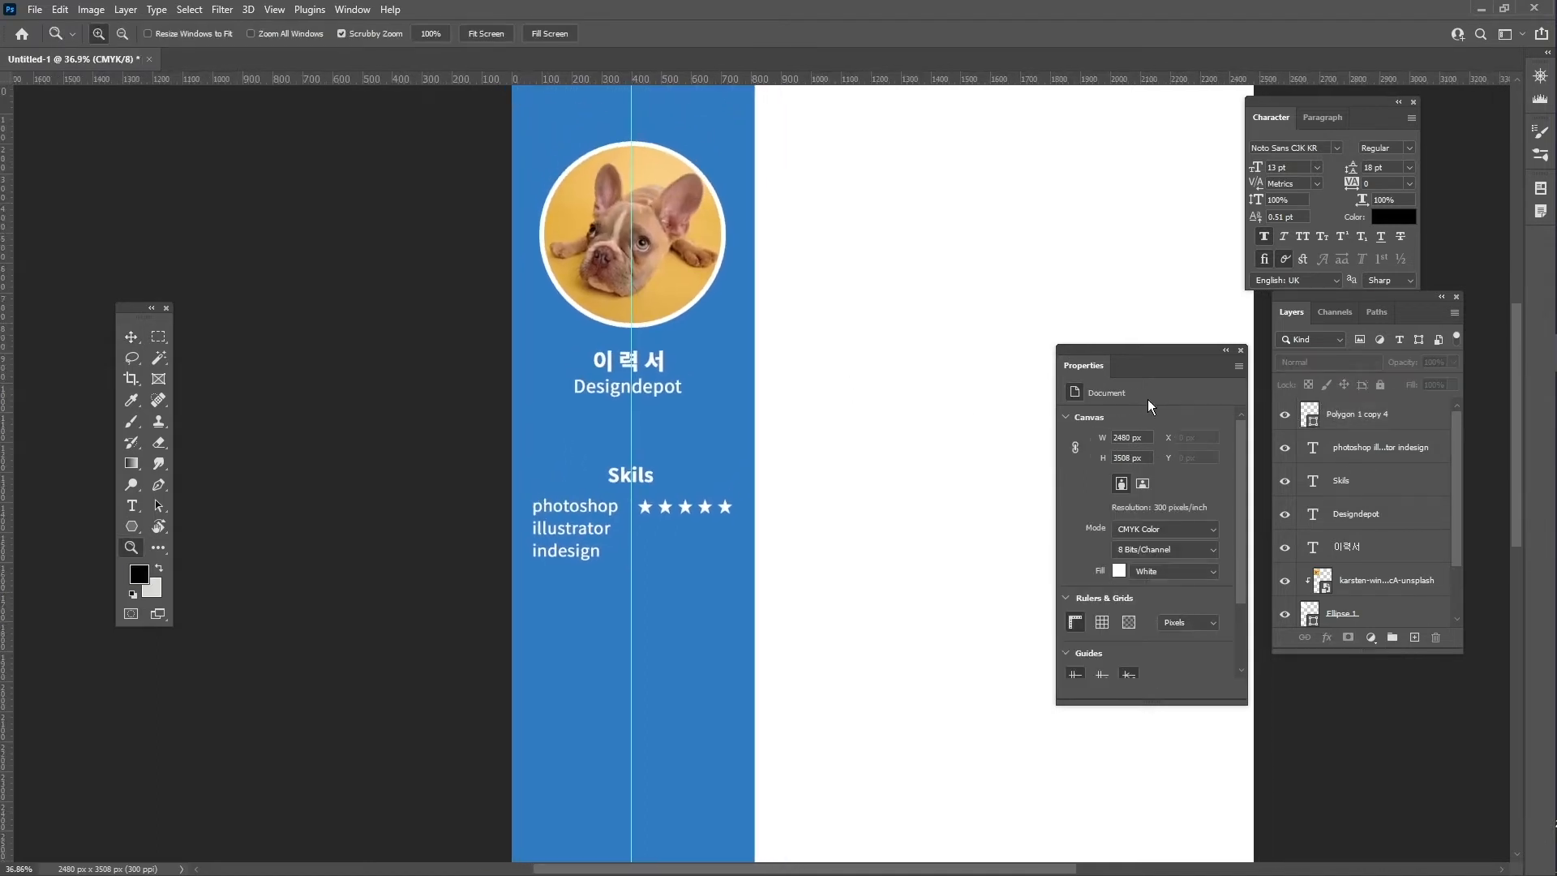
key(v)
scroll(1400, 537, down, 2)
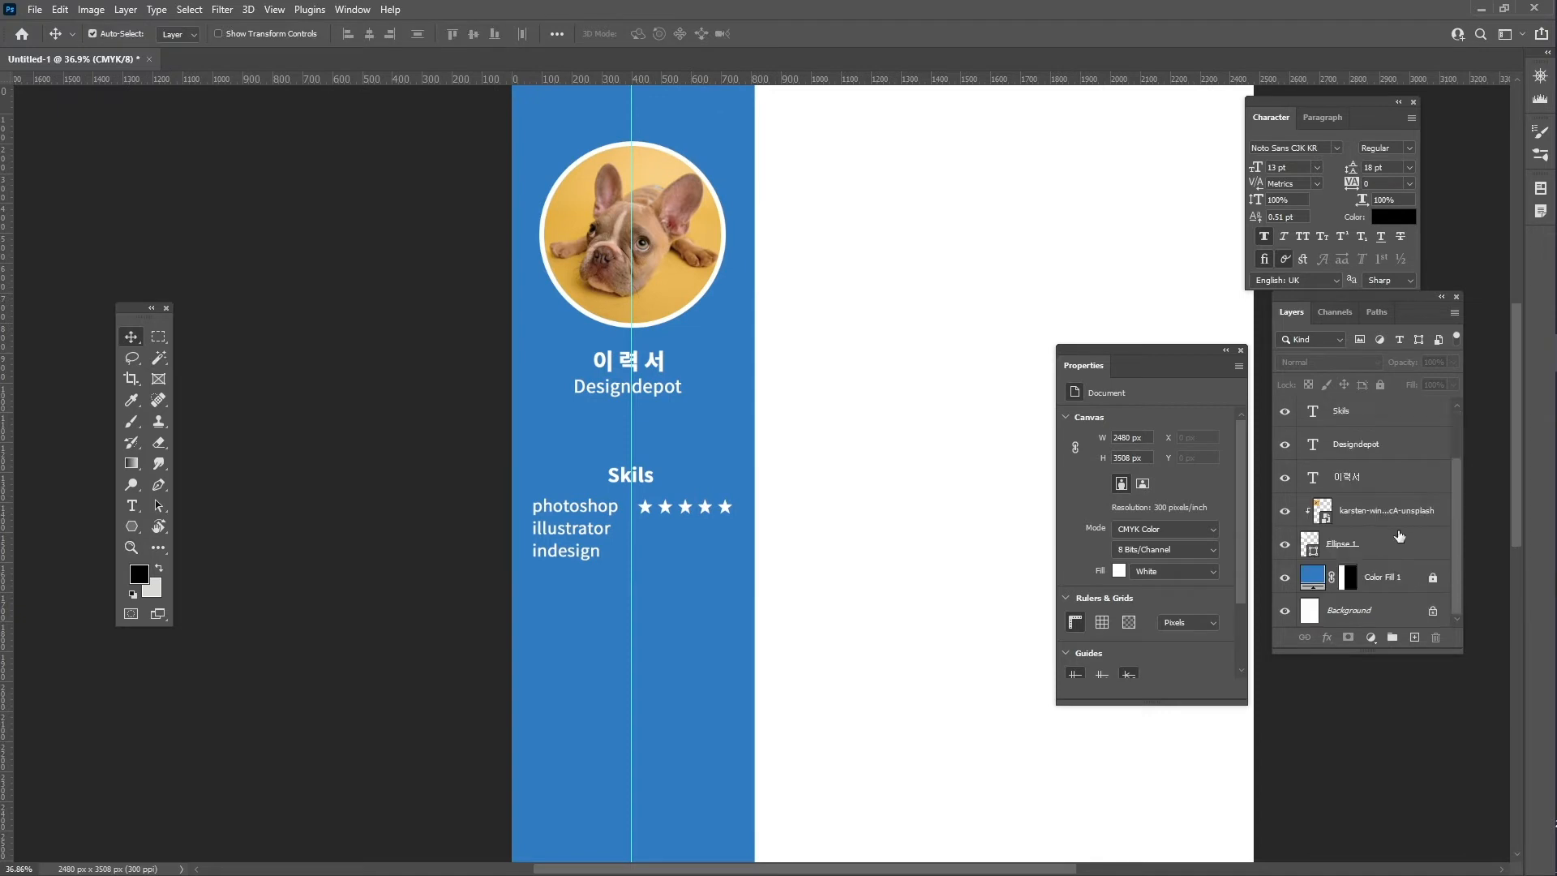
- Group the Ellipse 1 through Designdepot layers and rename the group 사진
click(1377, 546)
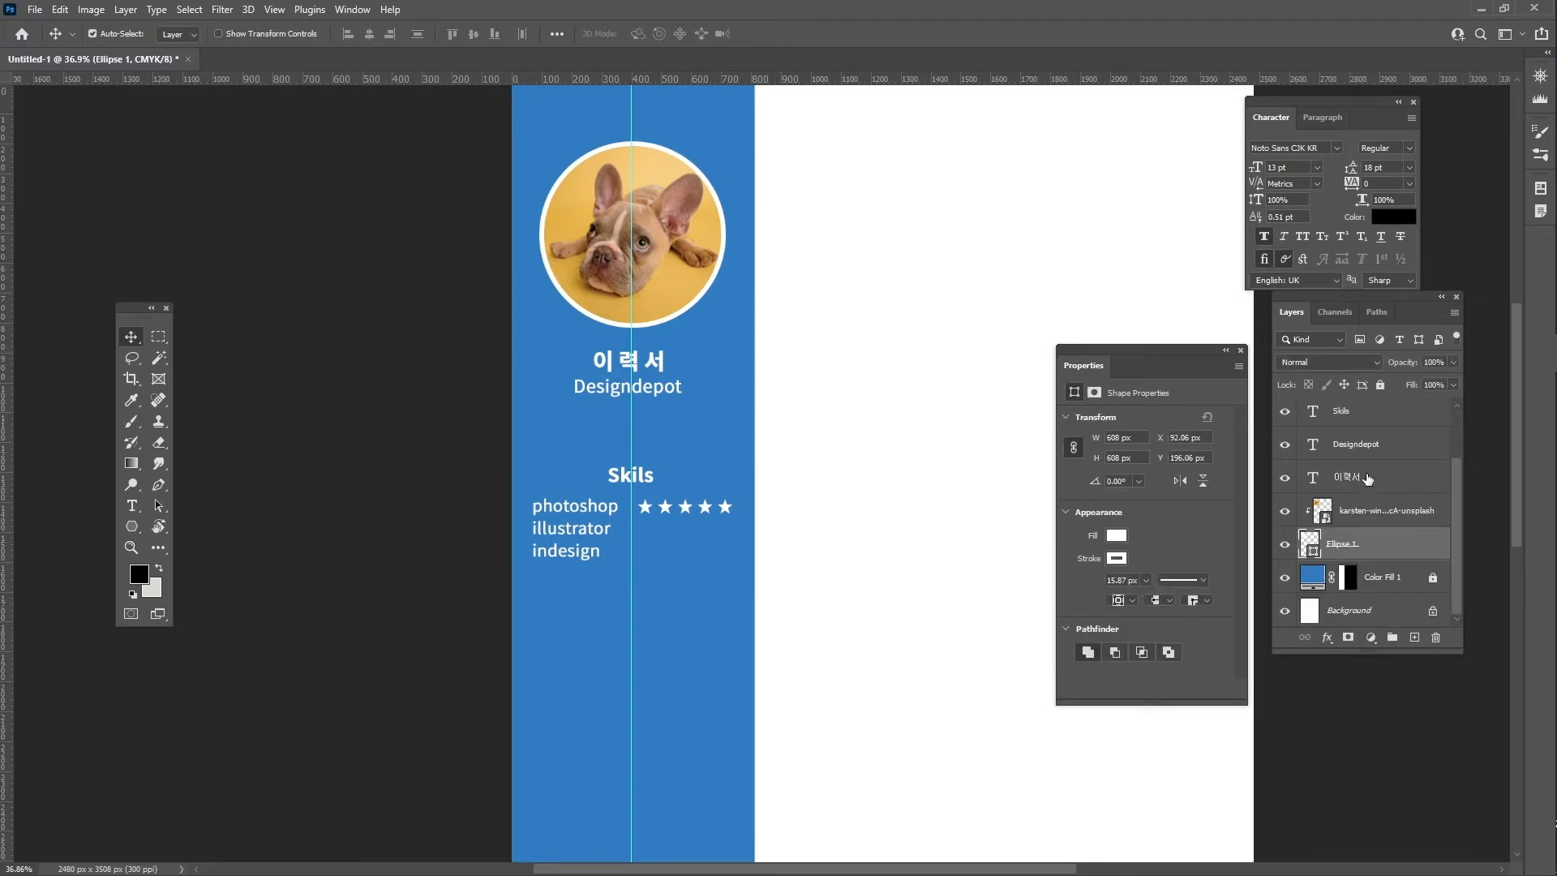
shift+click(1381, 447)
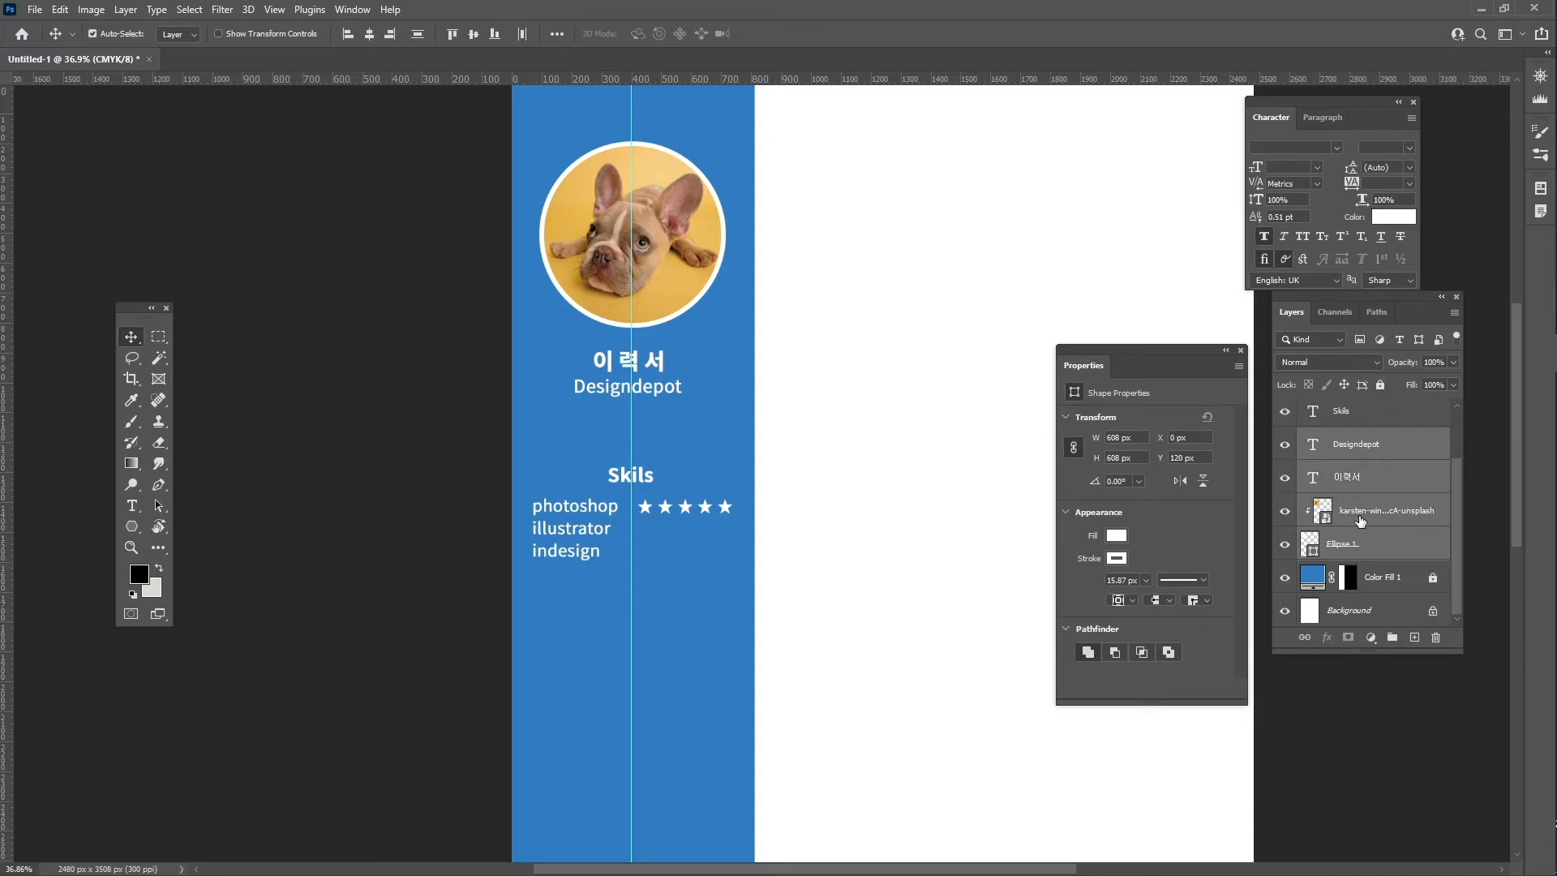
key(ctrl+g)
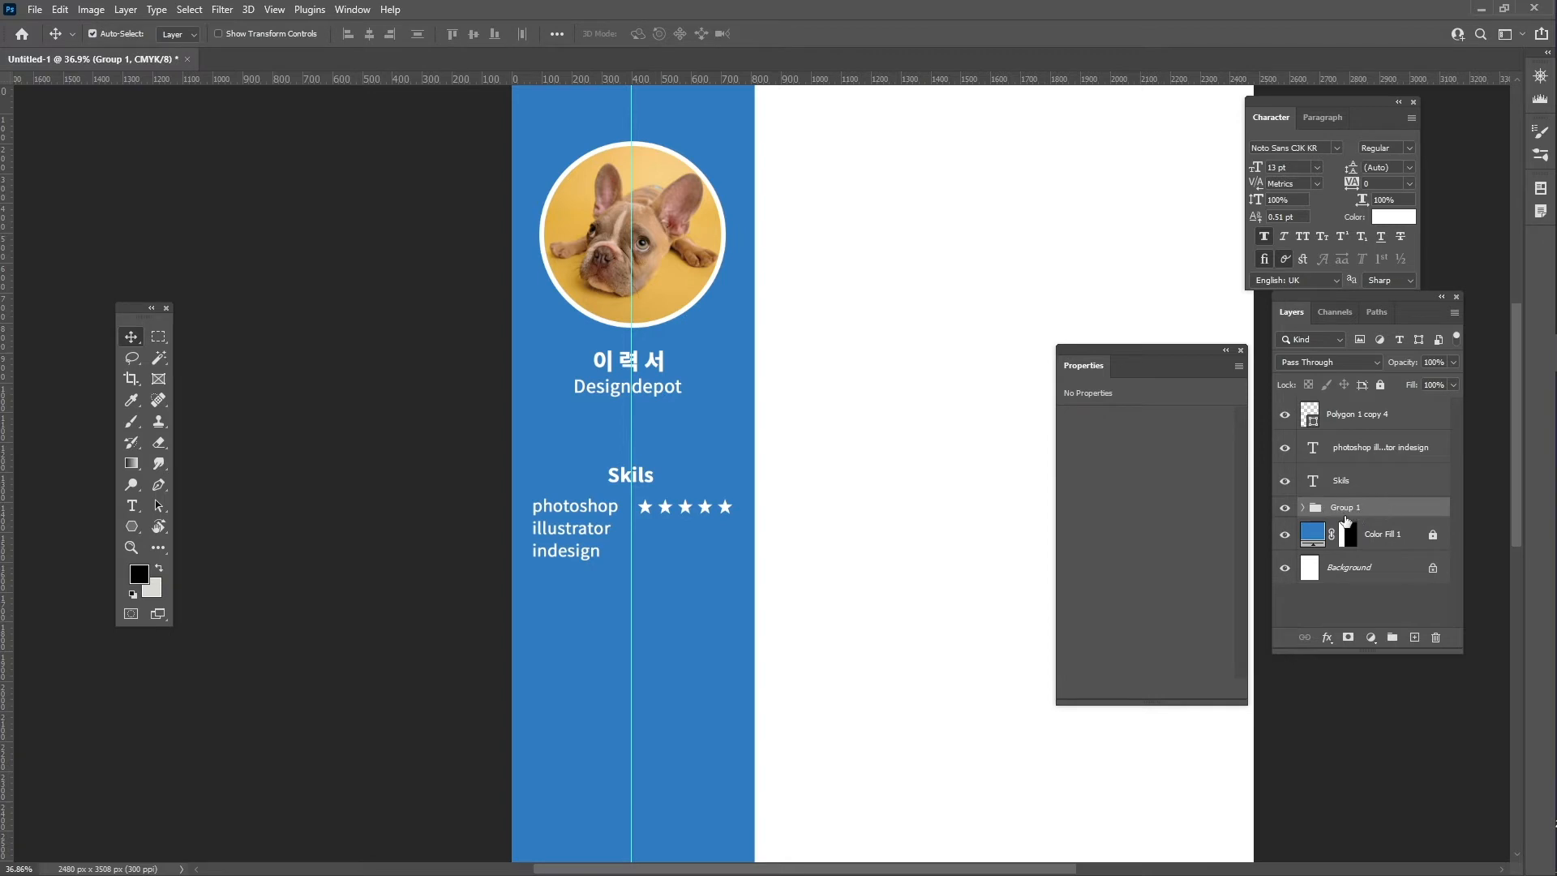
double_click(1352, 509)
text(ㅅ)
key(Return)
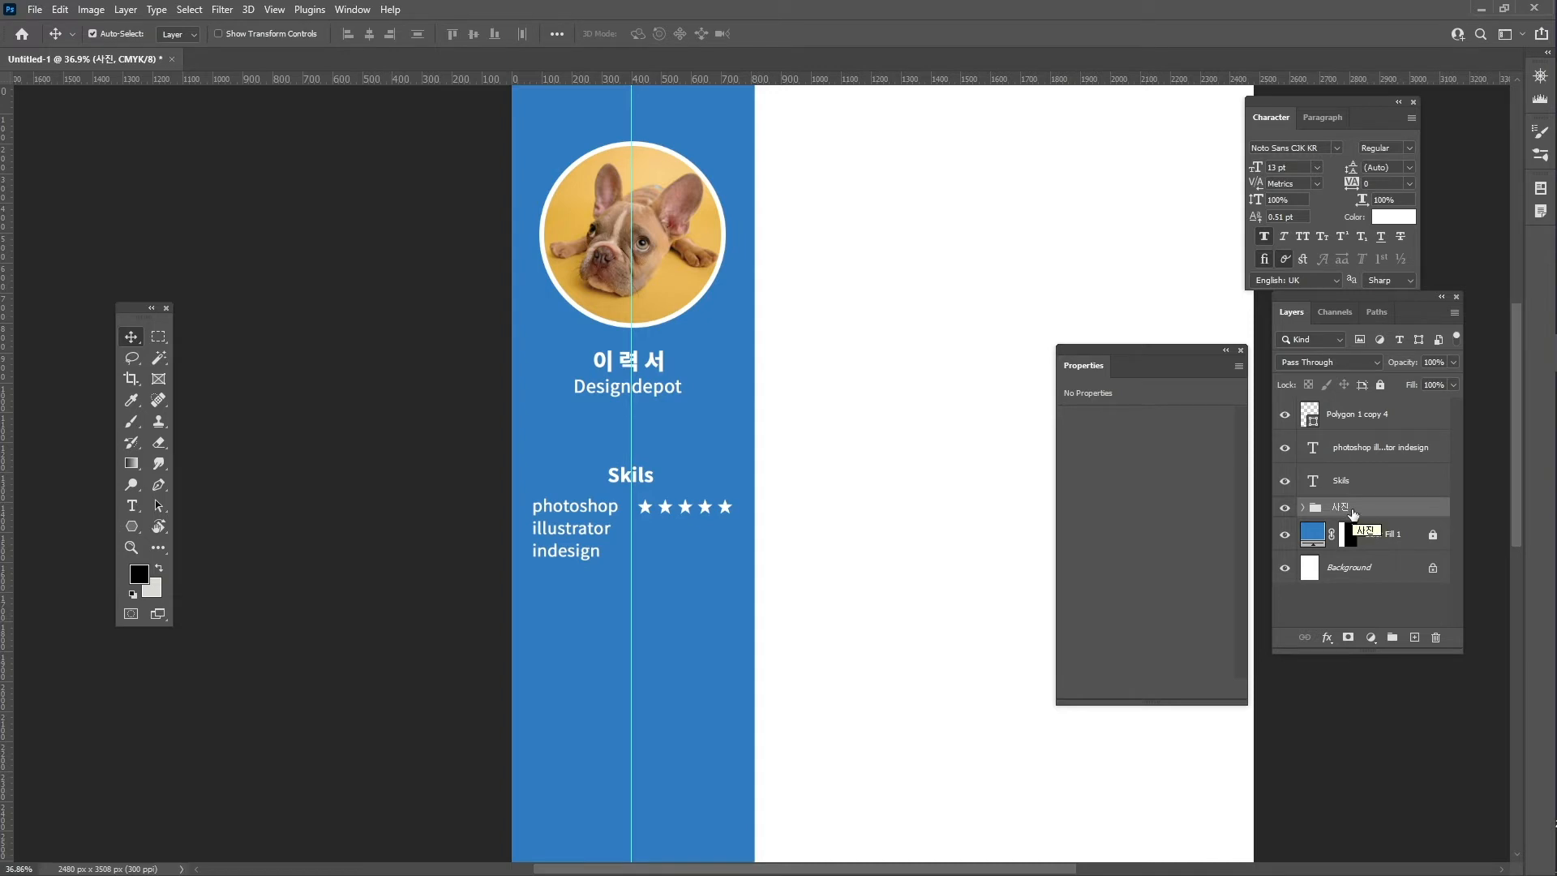
scroll(1355, 466, up, 2)
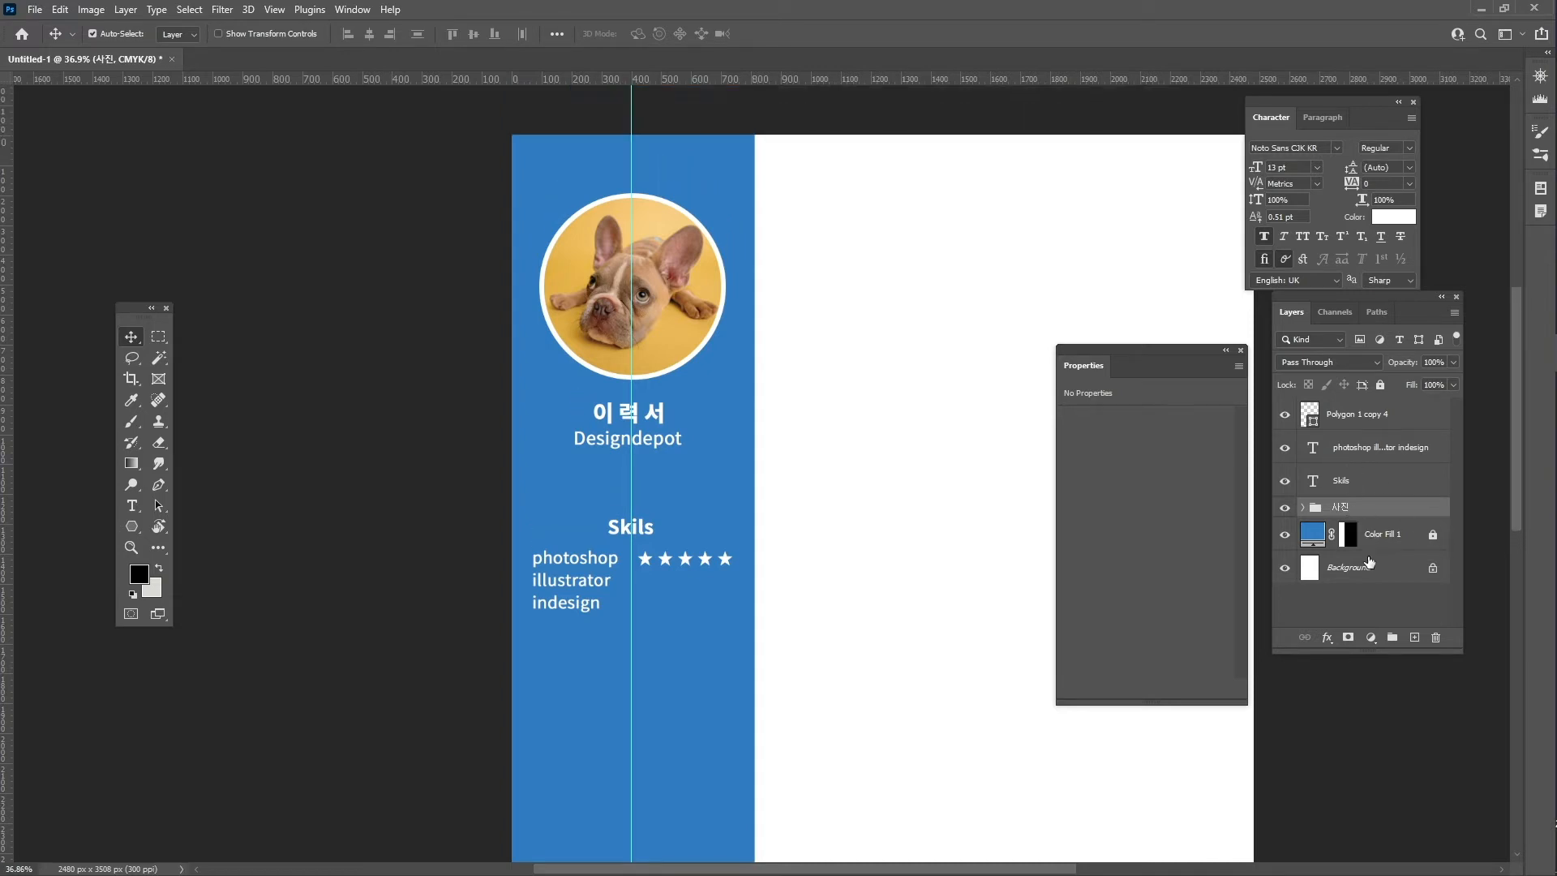
- Copy the star row down beside indesign, nudge it into line, and zoom in on the rows
click(1353, 484)
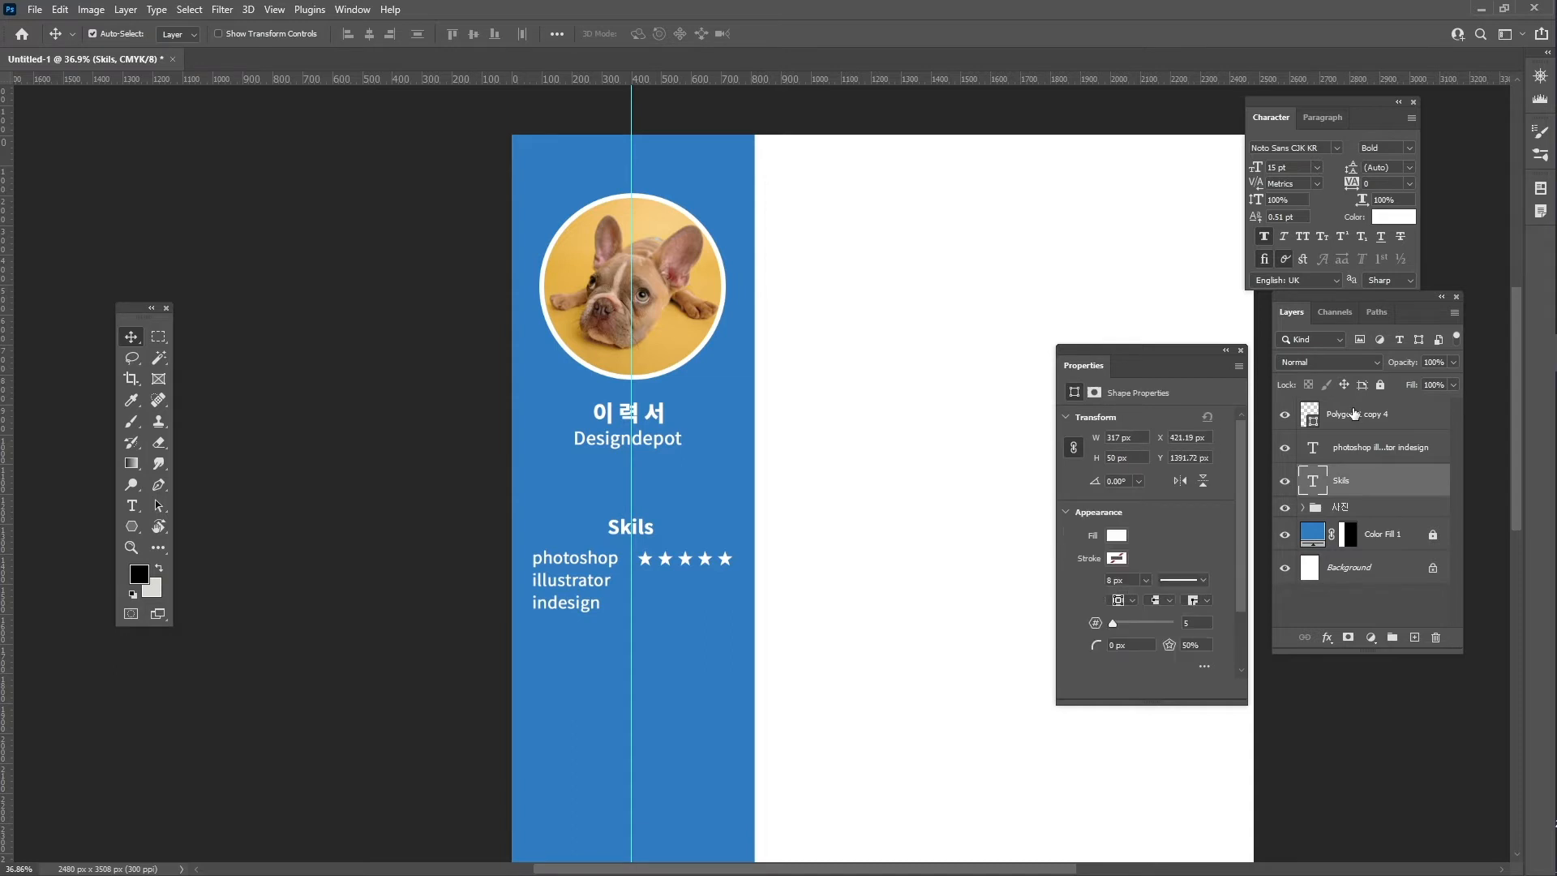
click(1350, 417)
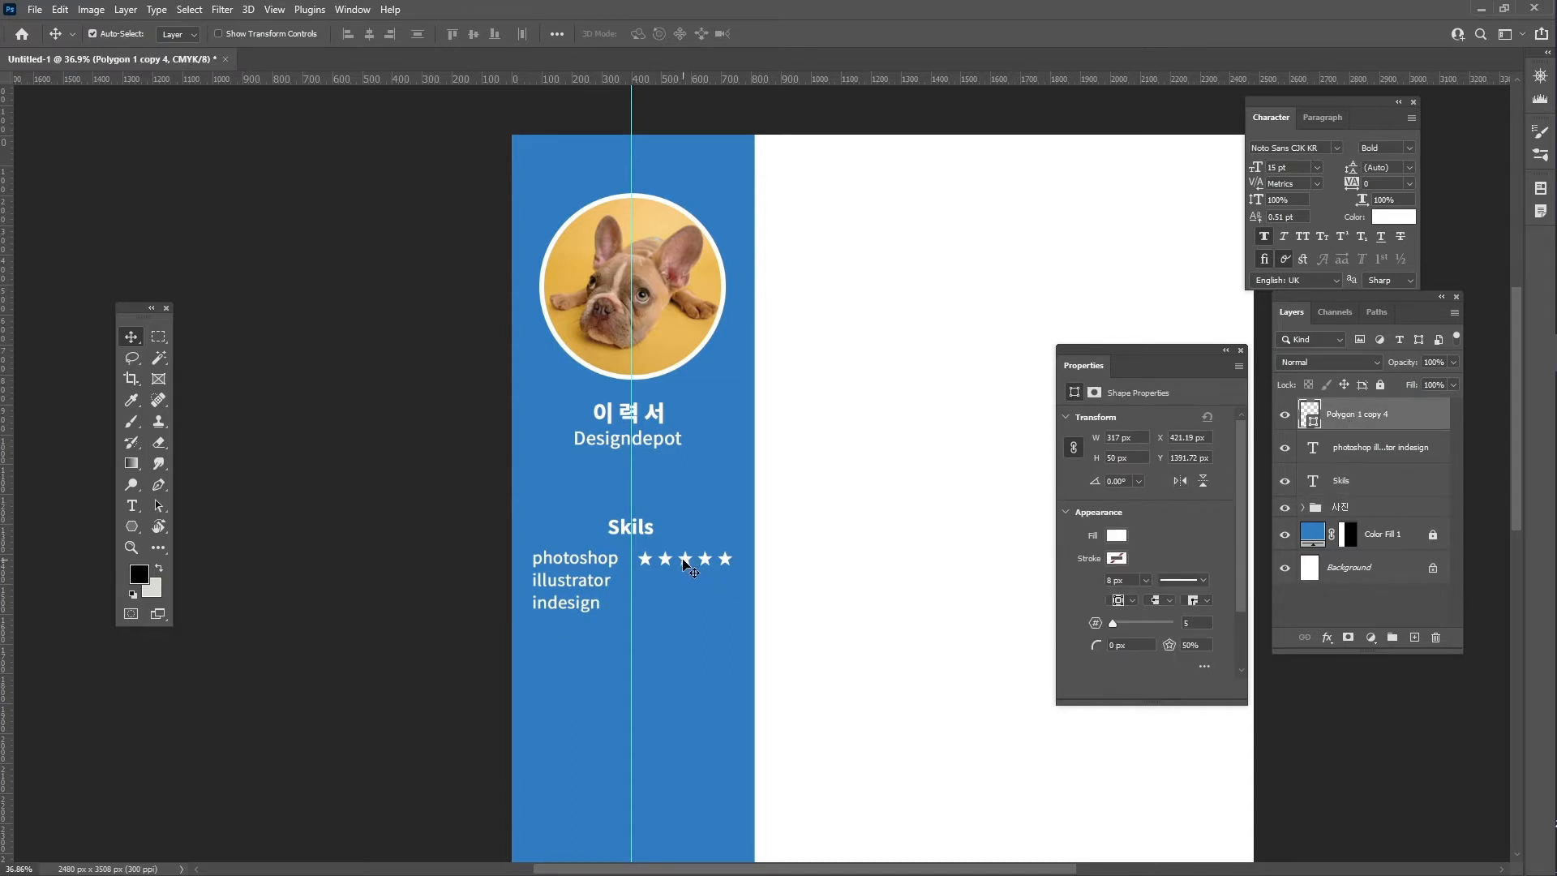
drag(687, 563, 690, 608)
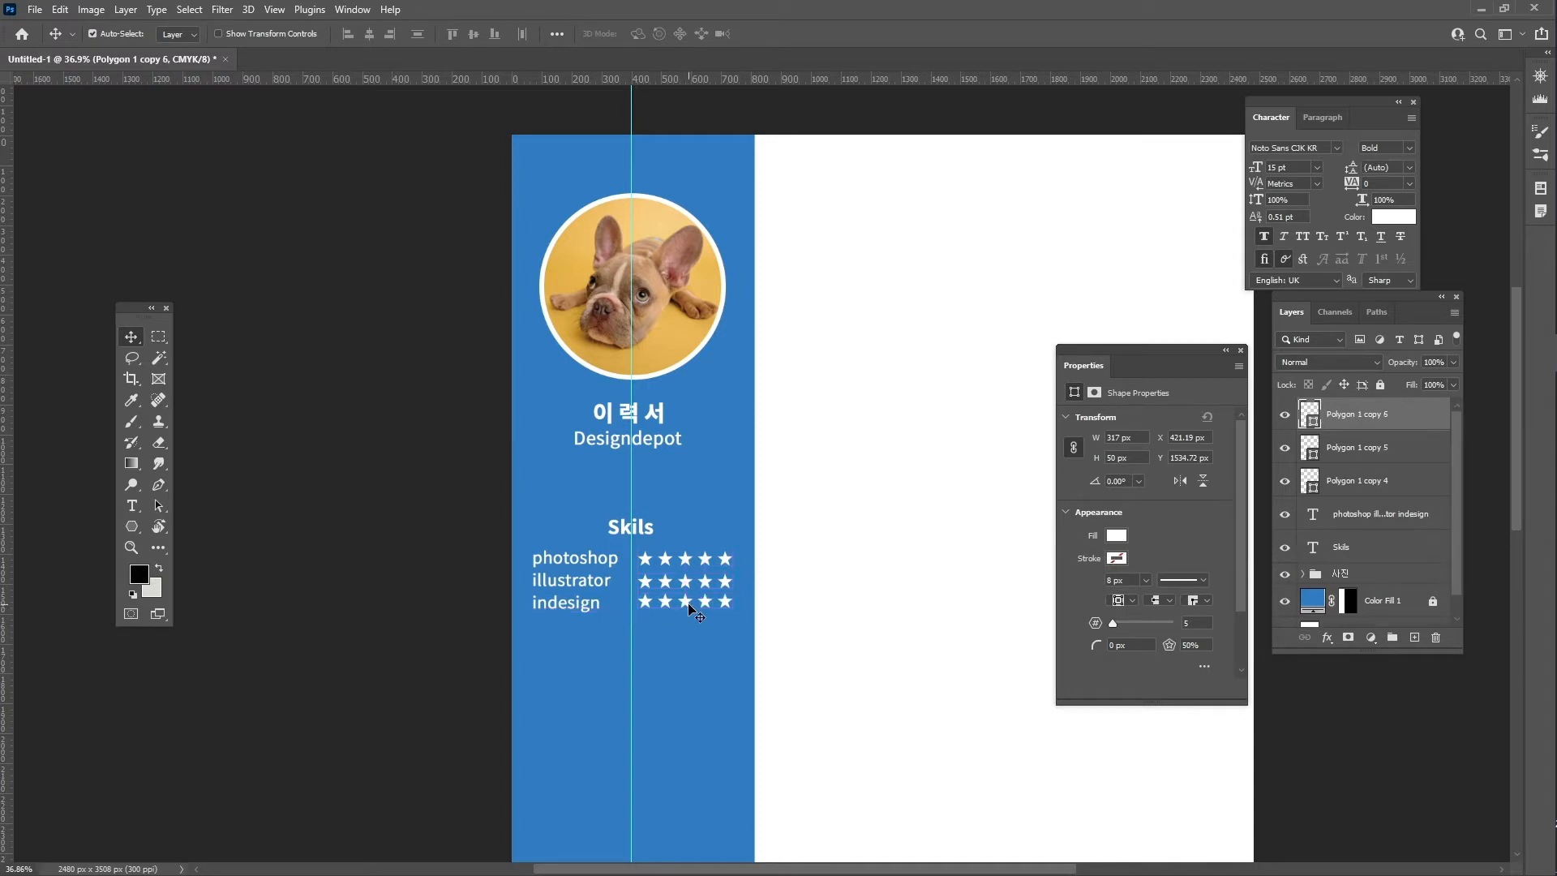
key(Down)
key(Down)
key(Down)
key(Down)
click(674, 566)
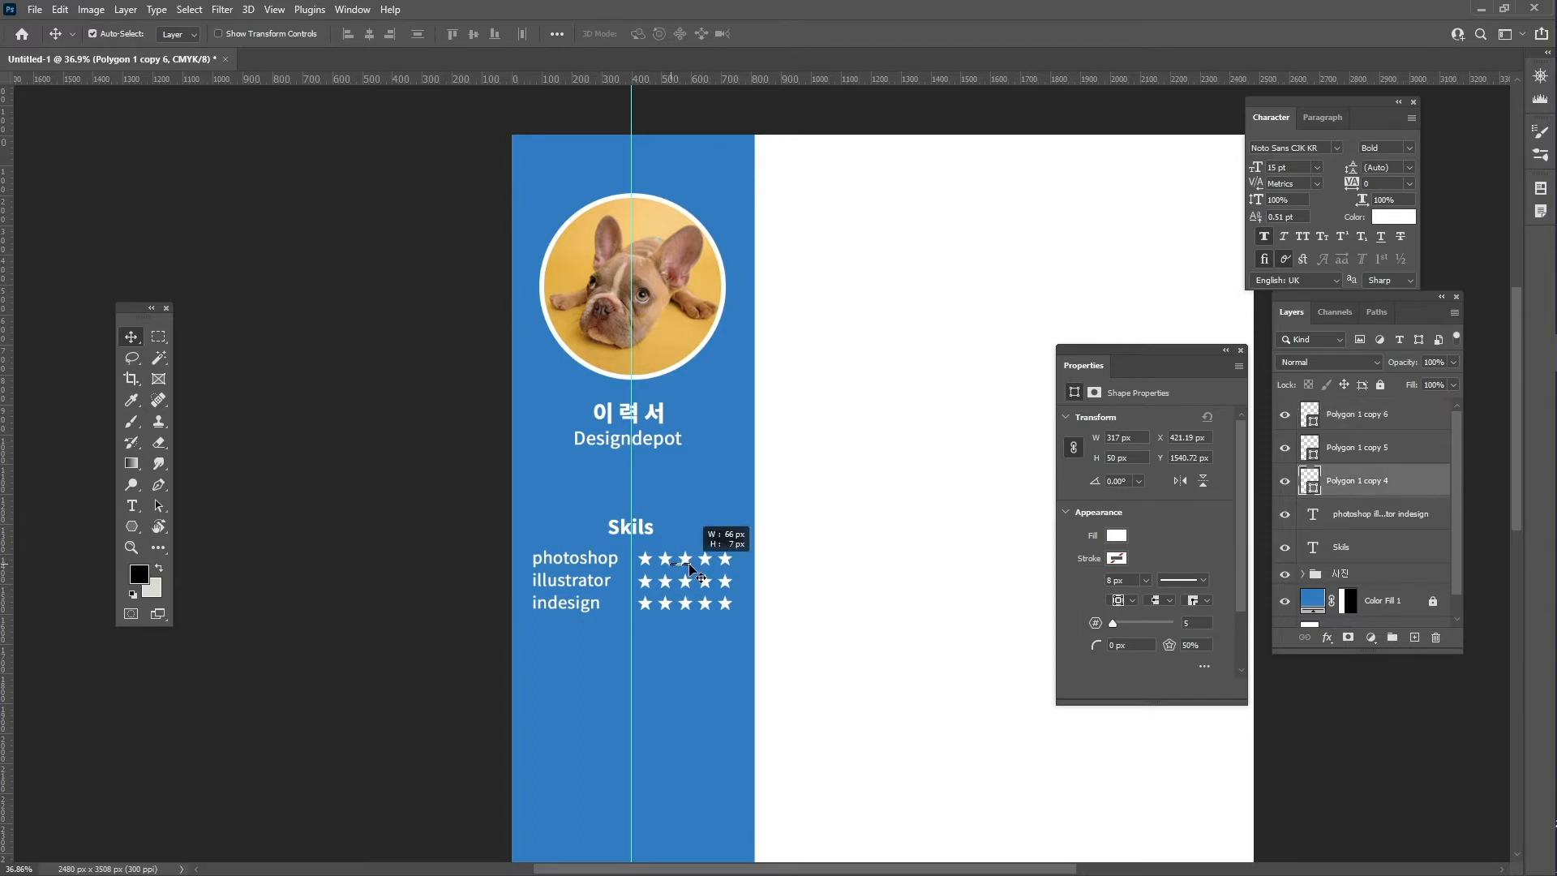
key(z)
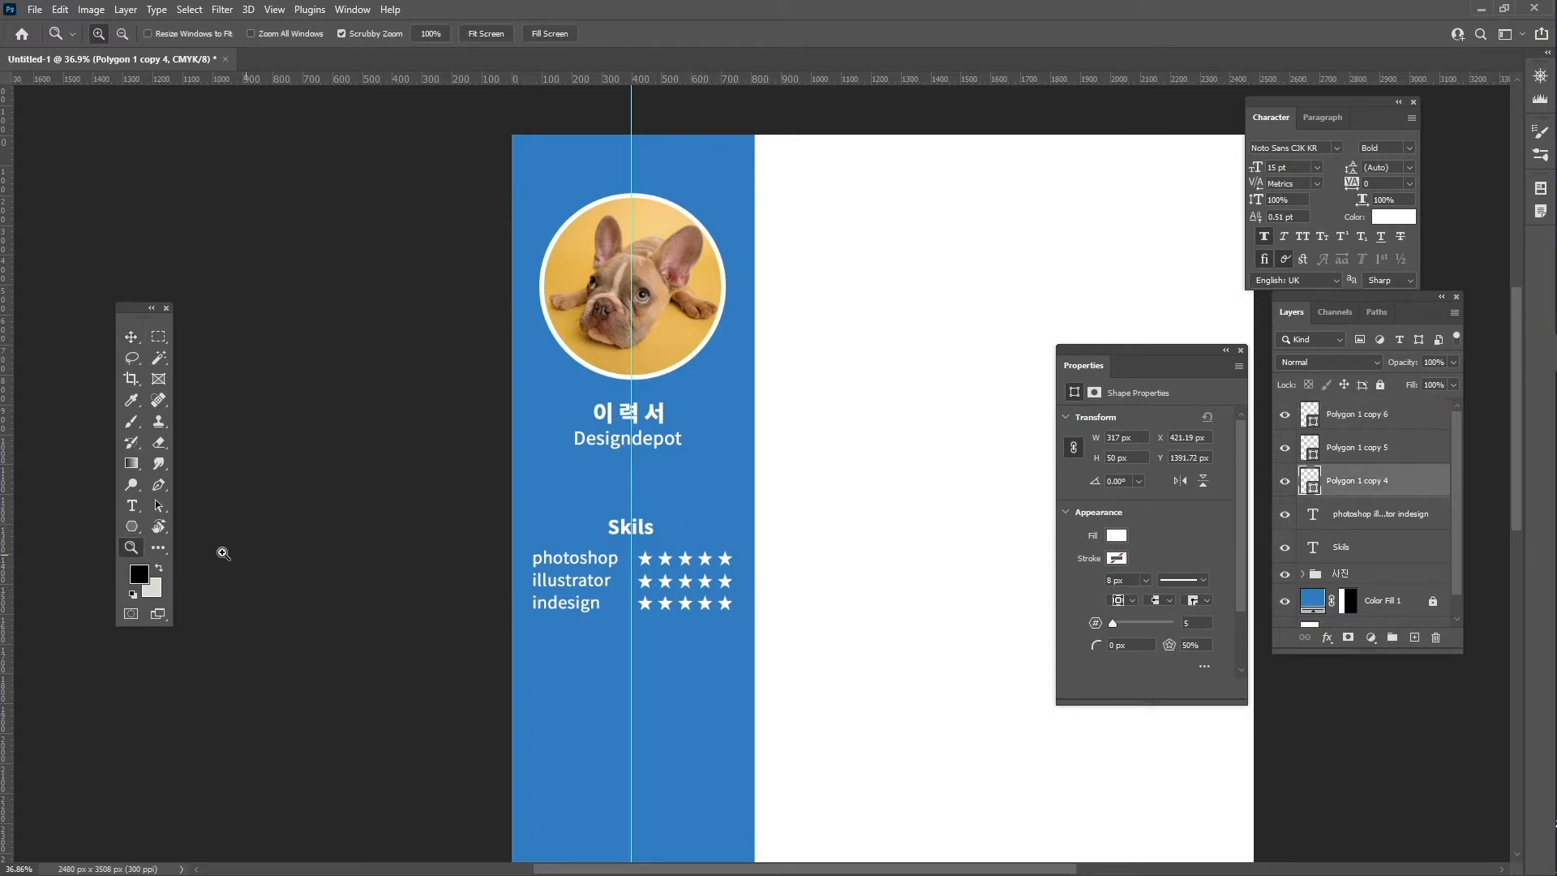
drag(709, 576, 762, 542)
key(v)
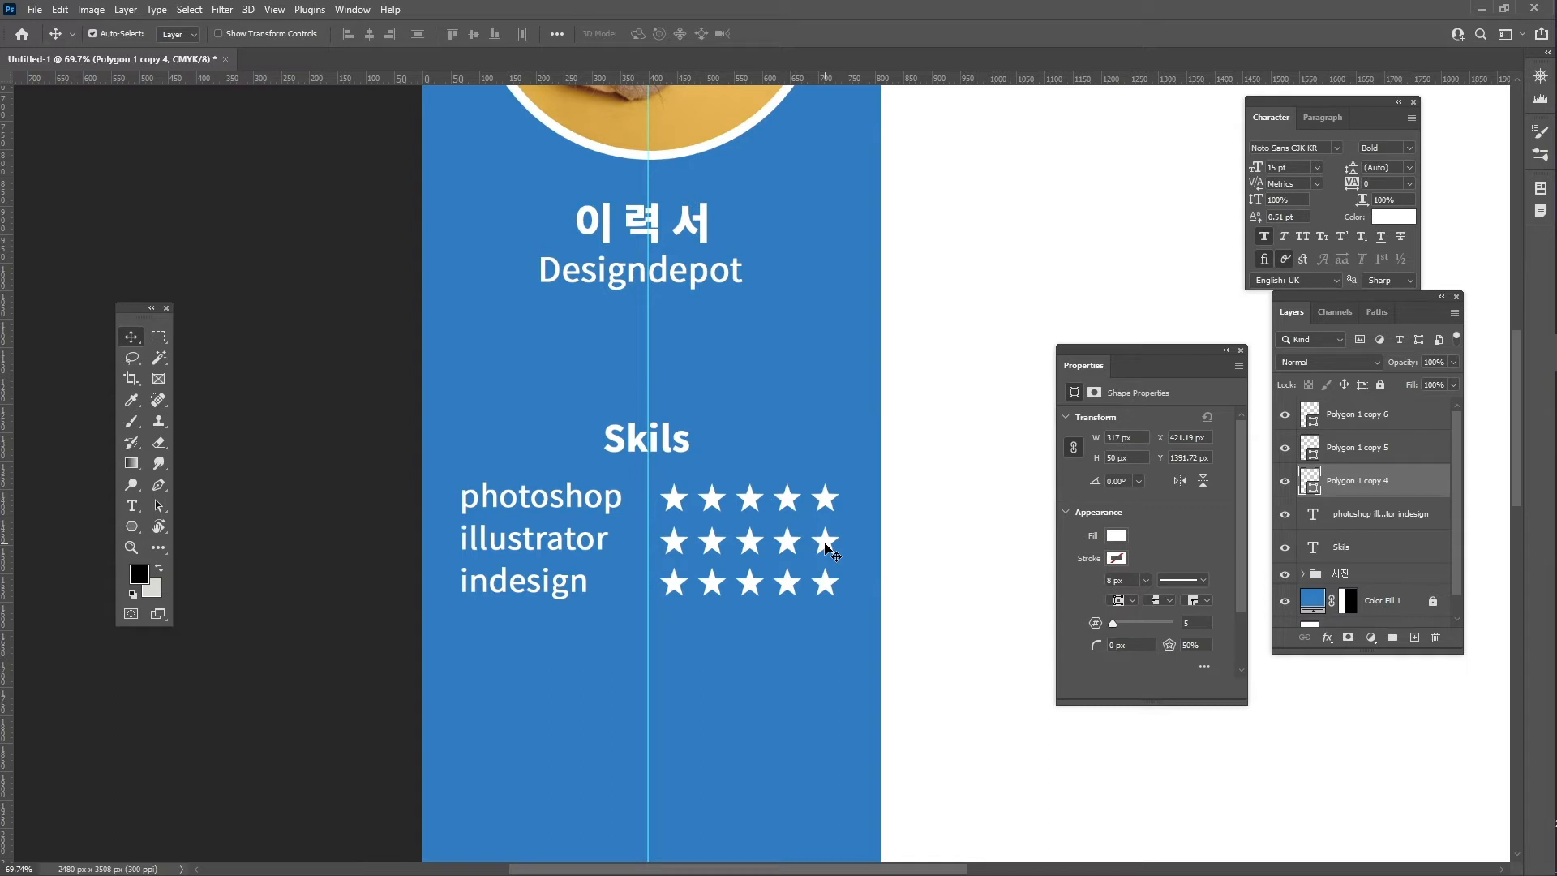
- Rasterize the illustrator row's star layer, Polygon 1 copy 5
click(827, 549)
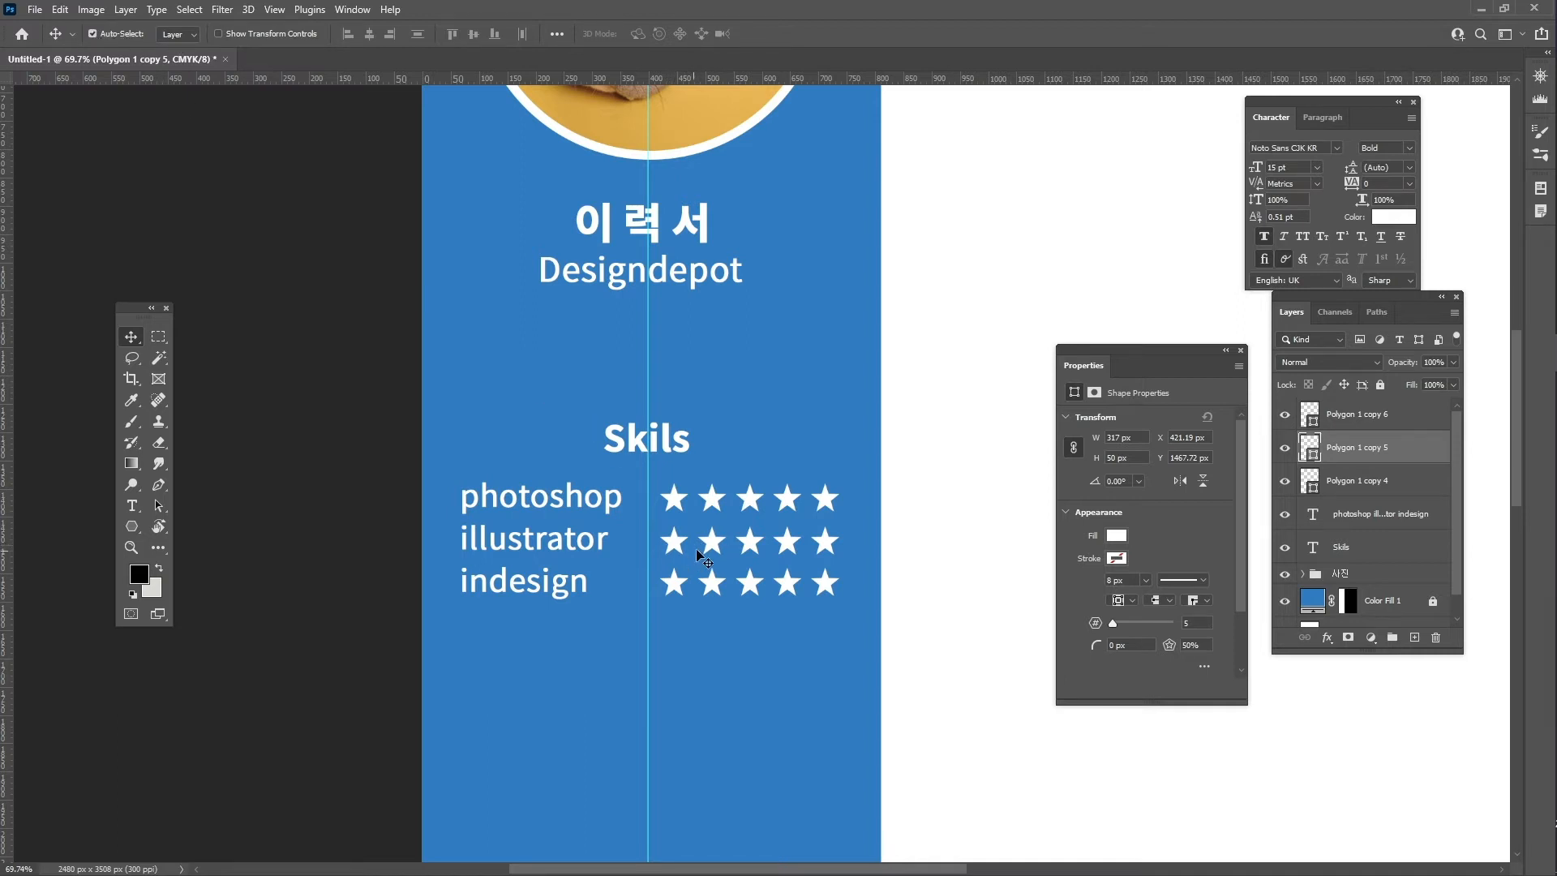
click(714, 592)
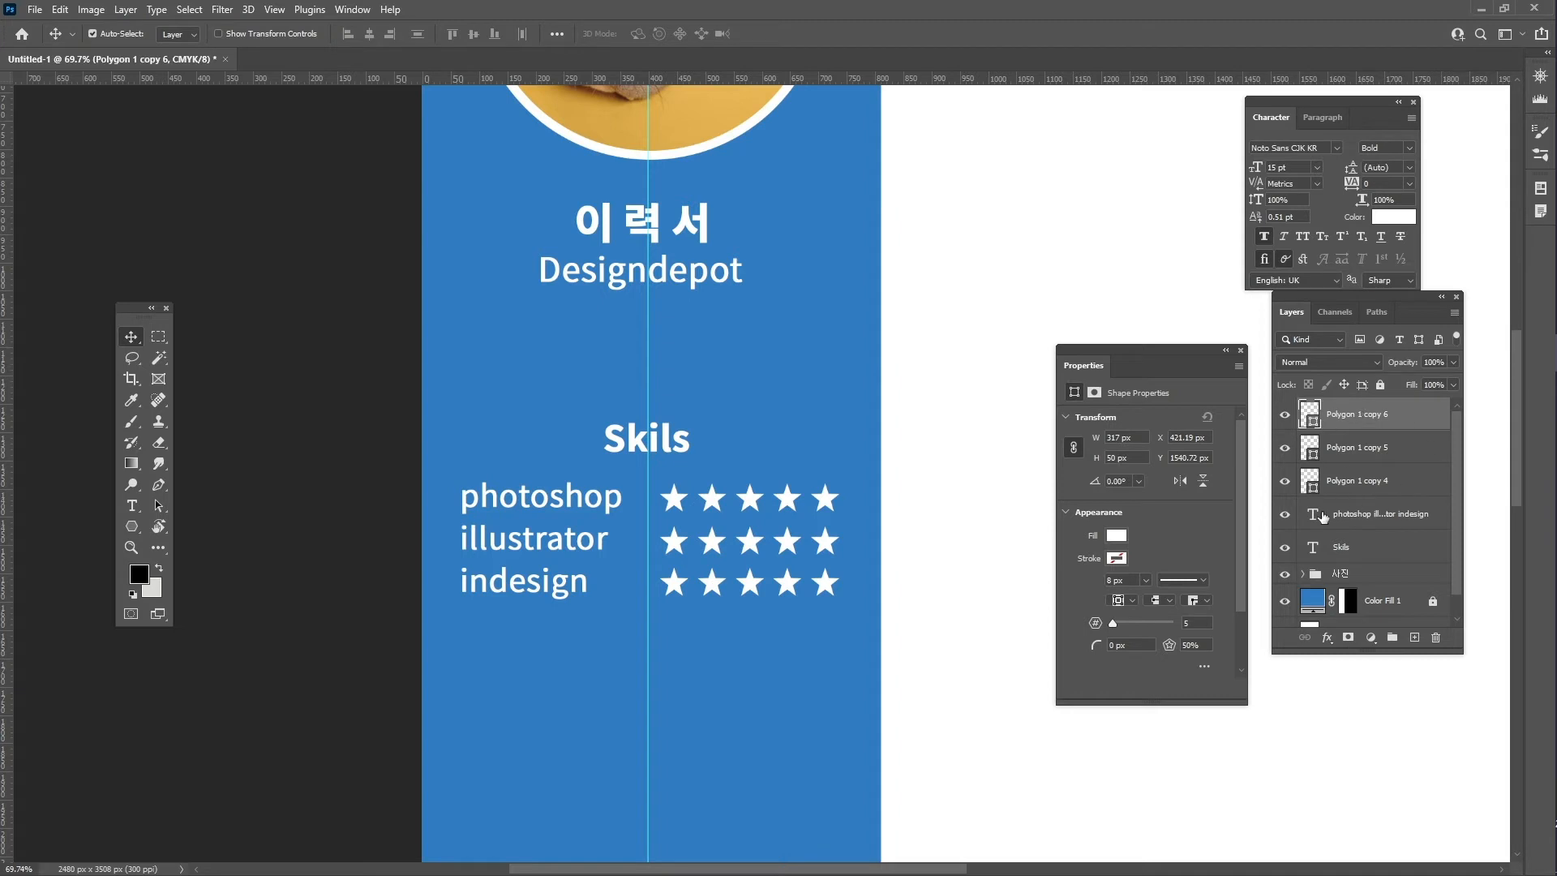
click(760, 536)
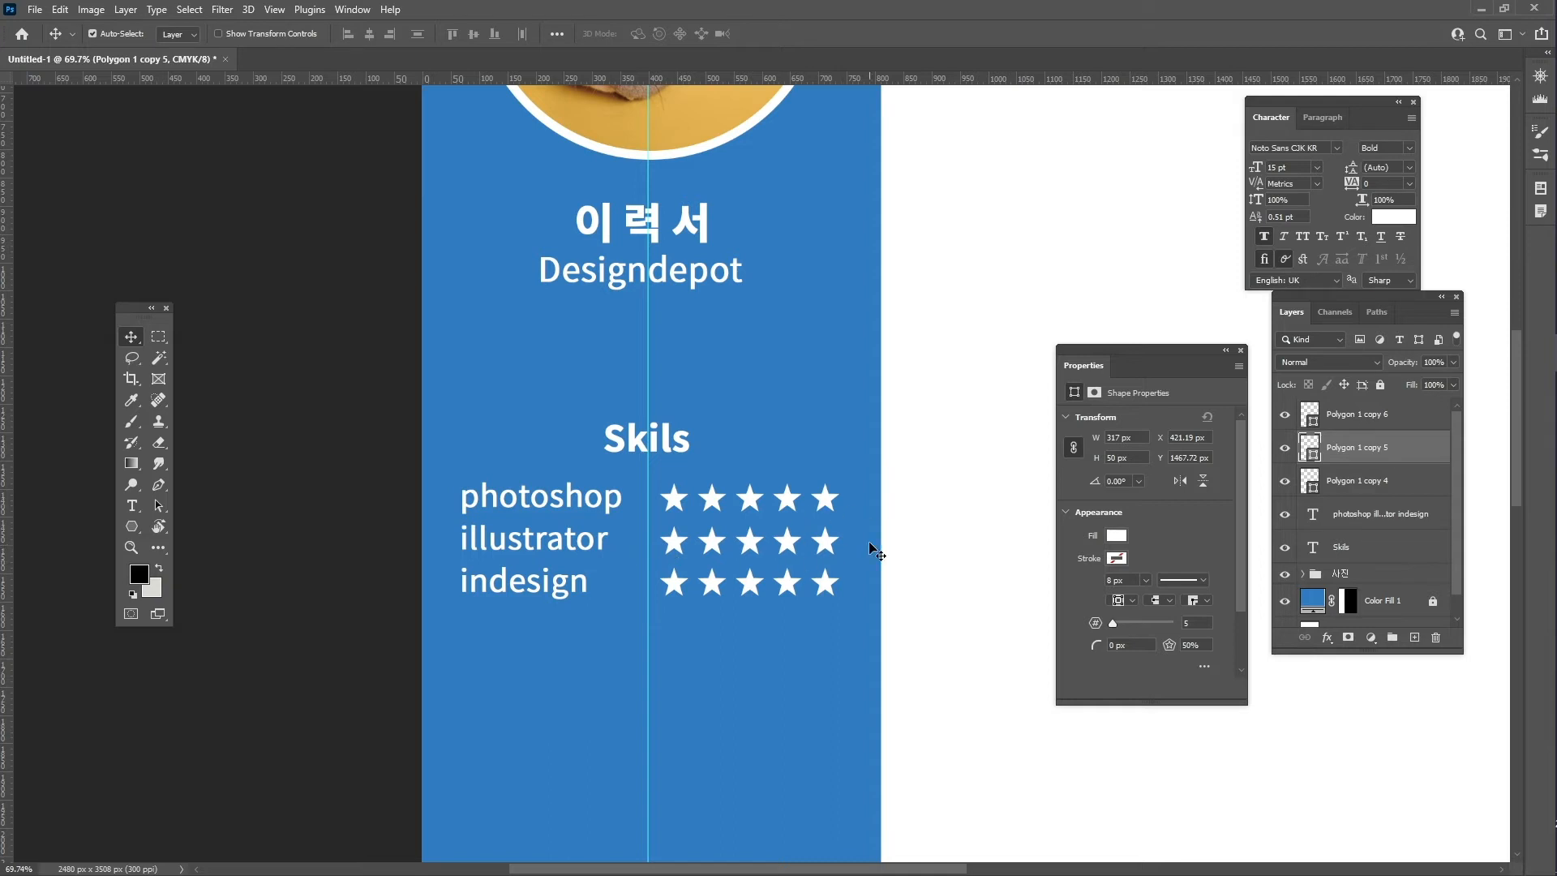
right_click(1392, 460)
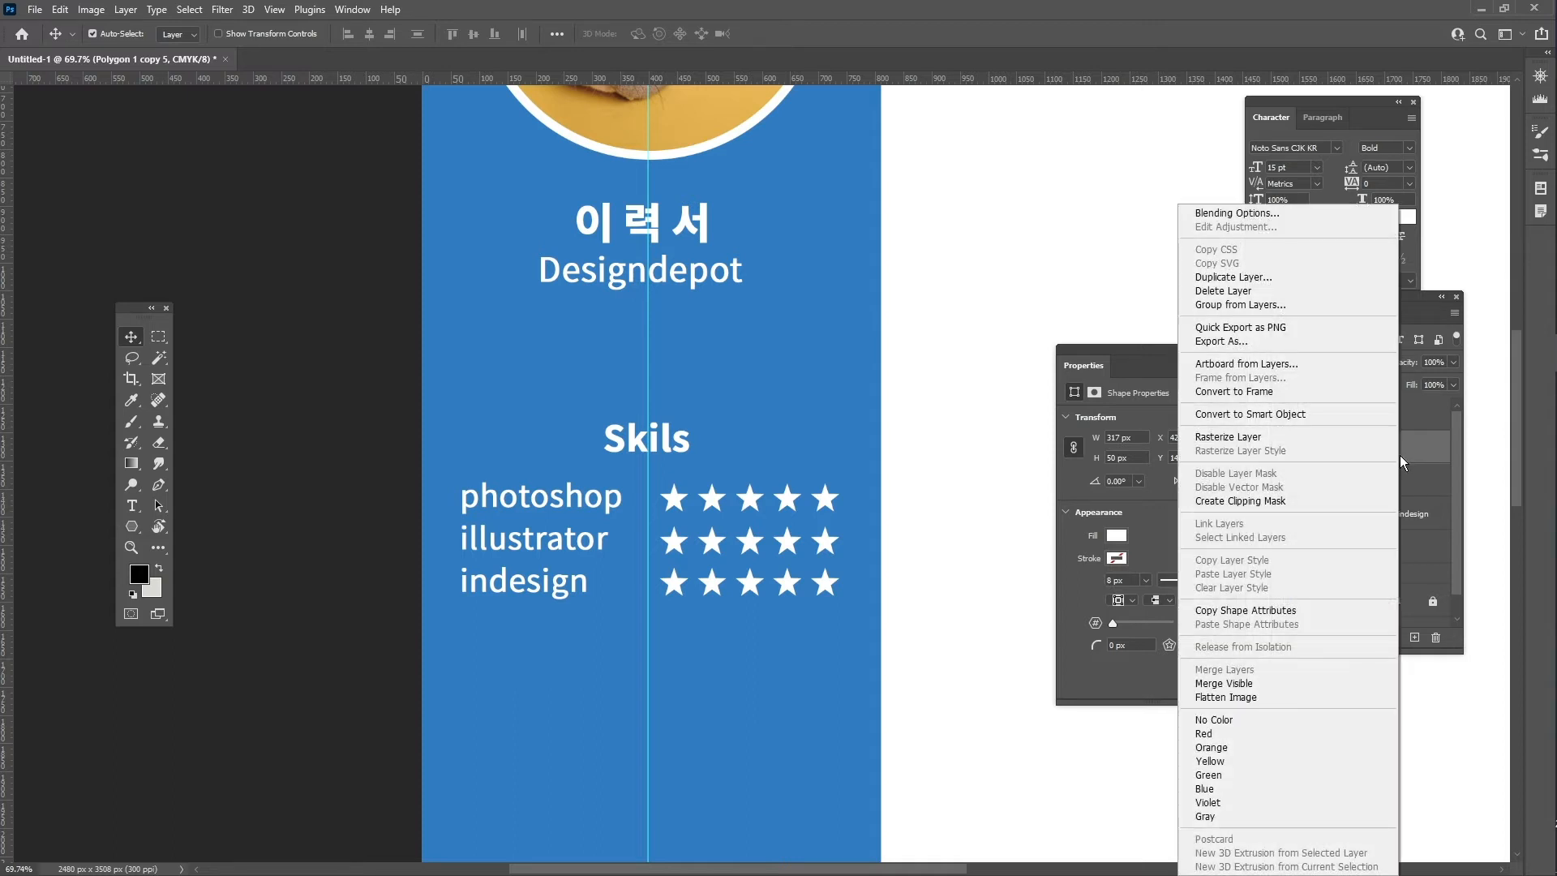
click(1309, 439)
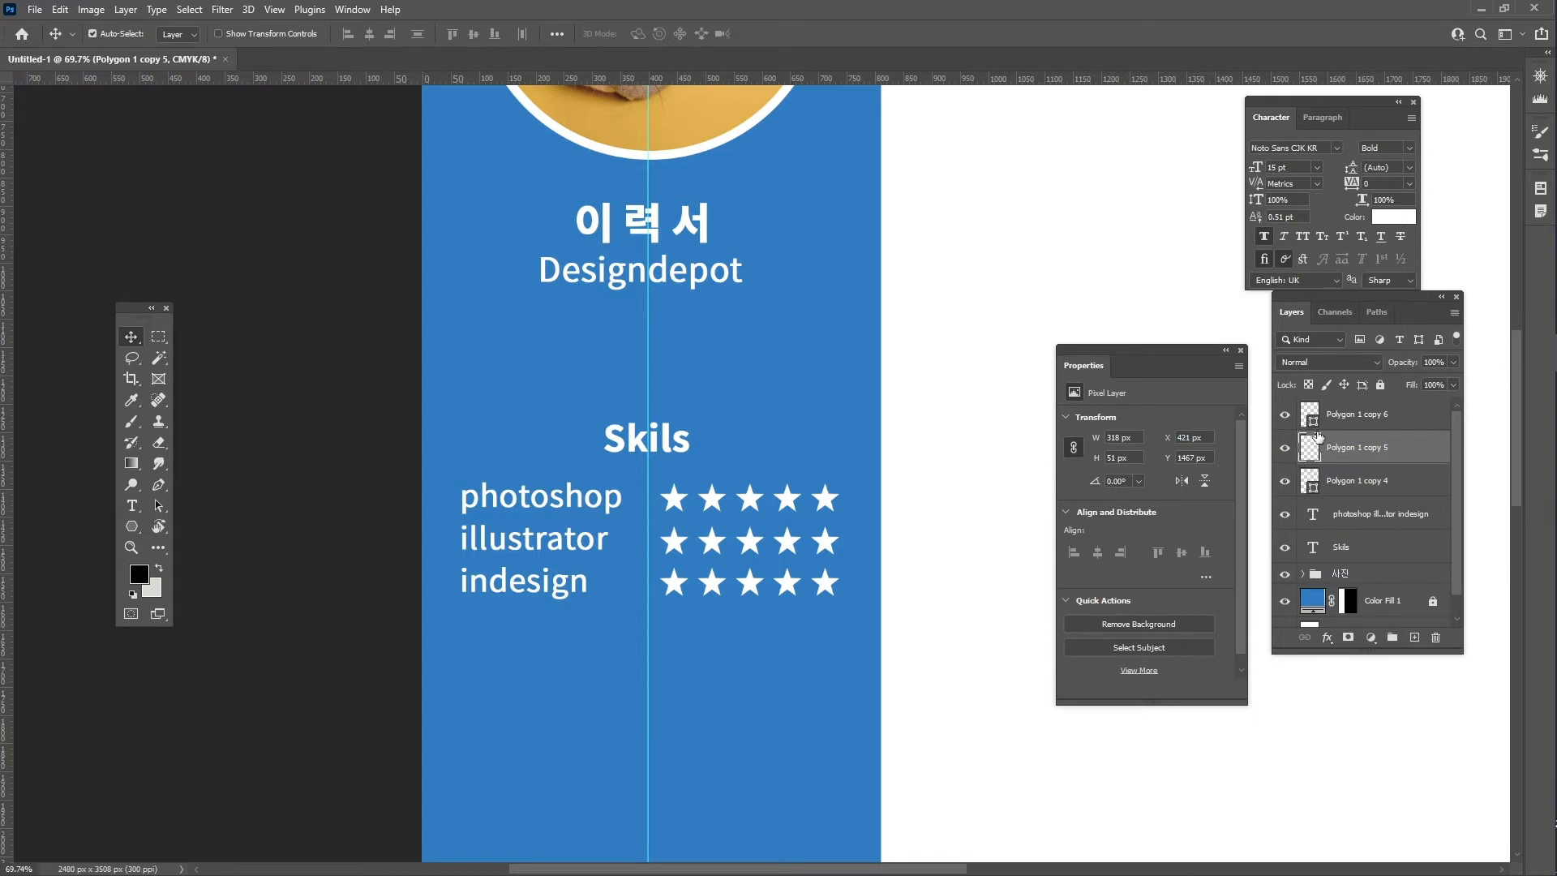
- Erase the fifth star in the illustrator row with the Eraser Tool
click(155, 445)
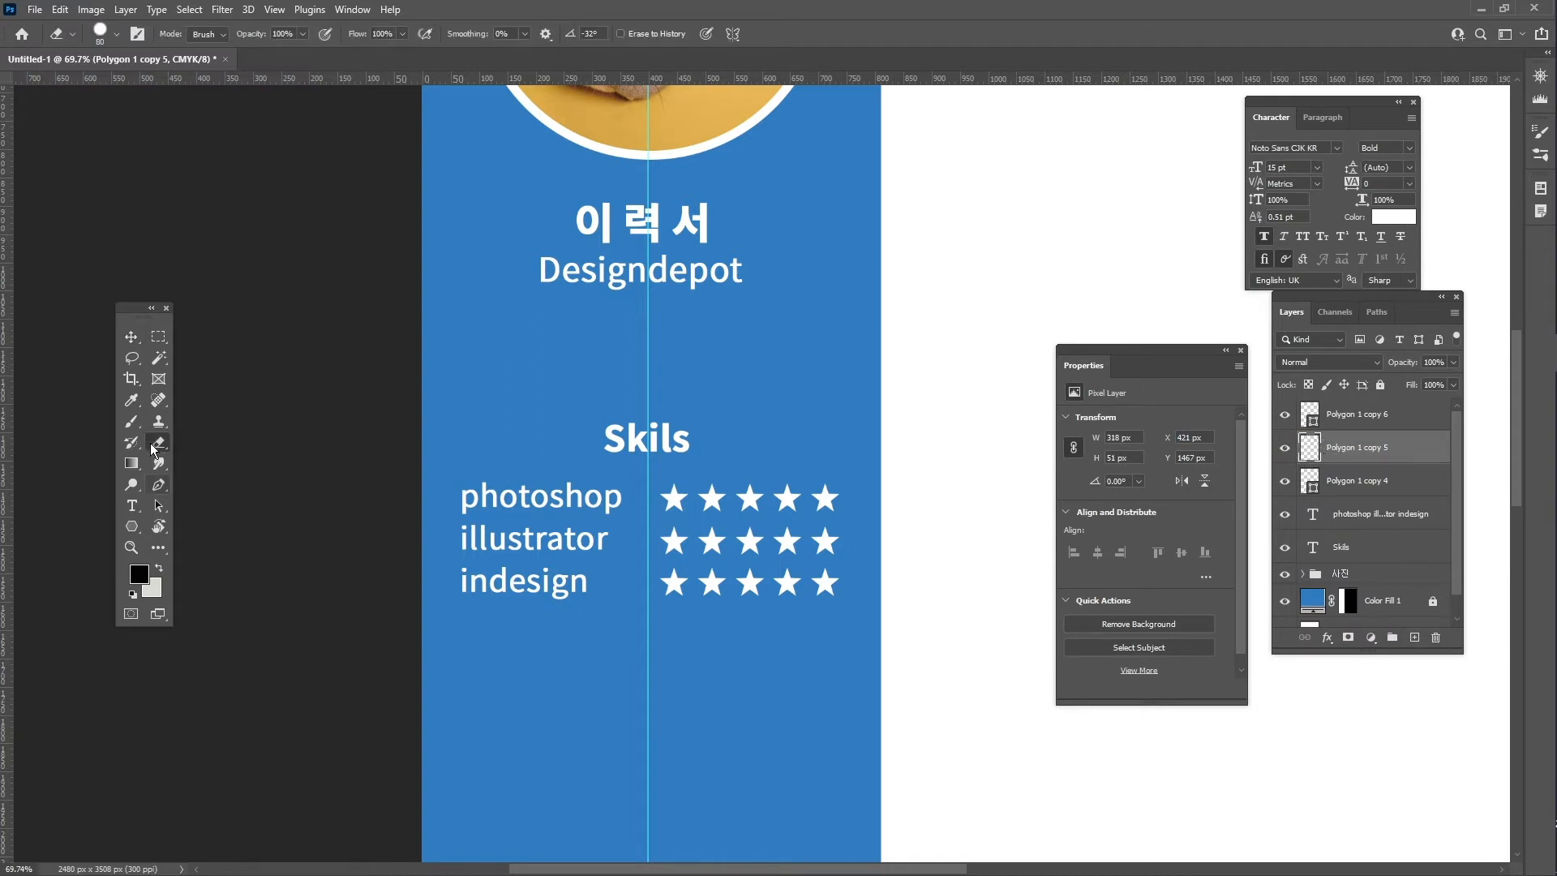
click(158, 446)
click(226, 447)
drag(819, 531, 829, 545)
- Correct the heading to 'Skills', shift it slightly left, and select all the skills layers
key(v)
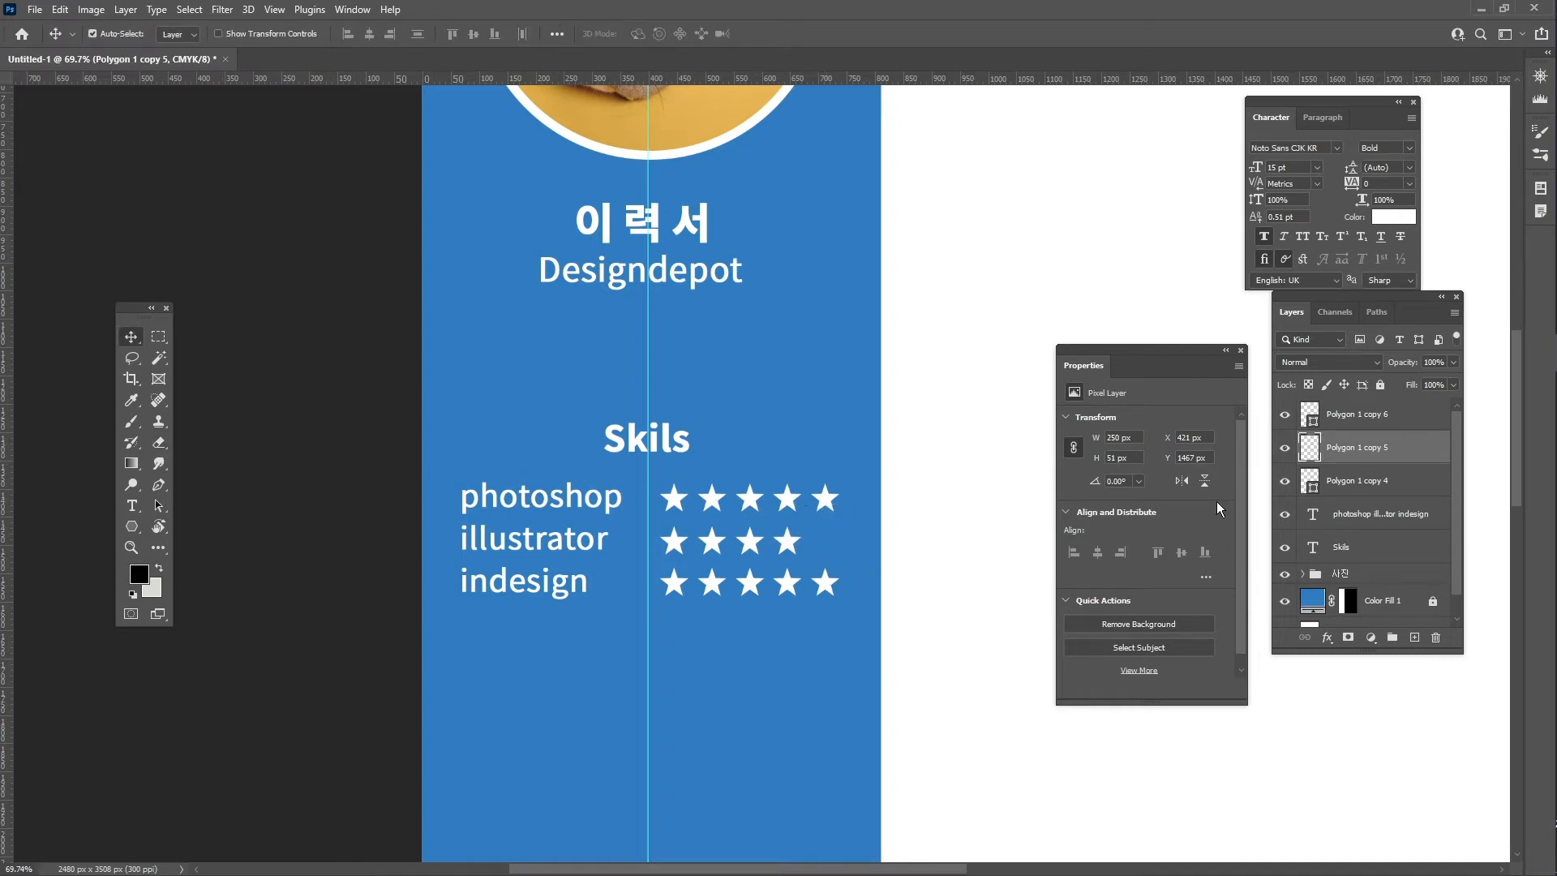
double_click(660, 434)
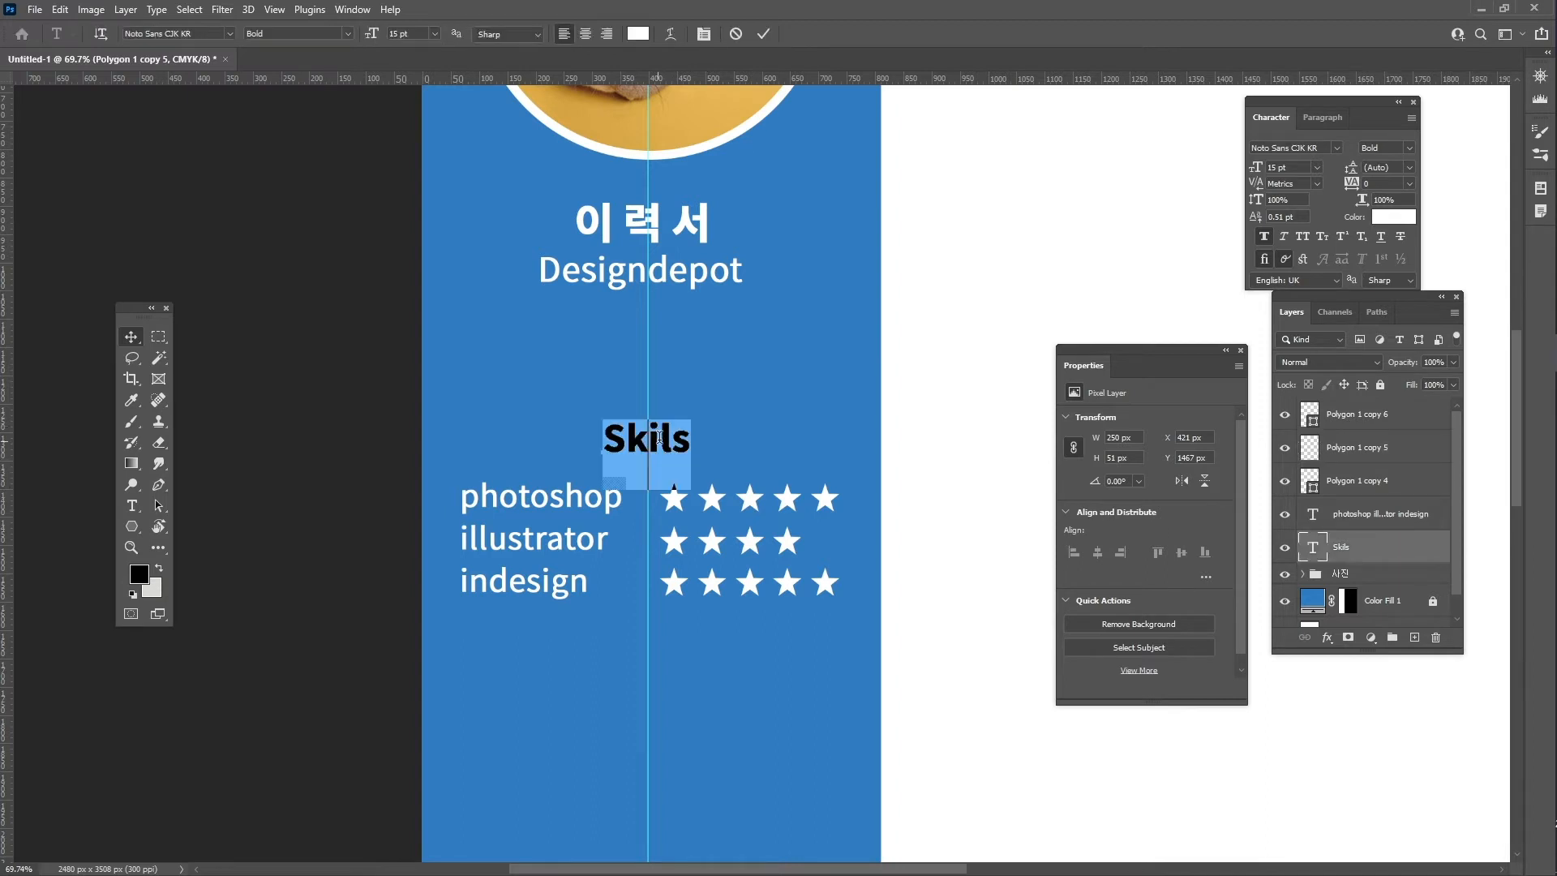
click(657, 438)
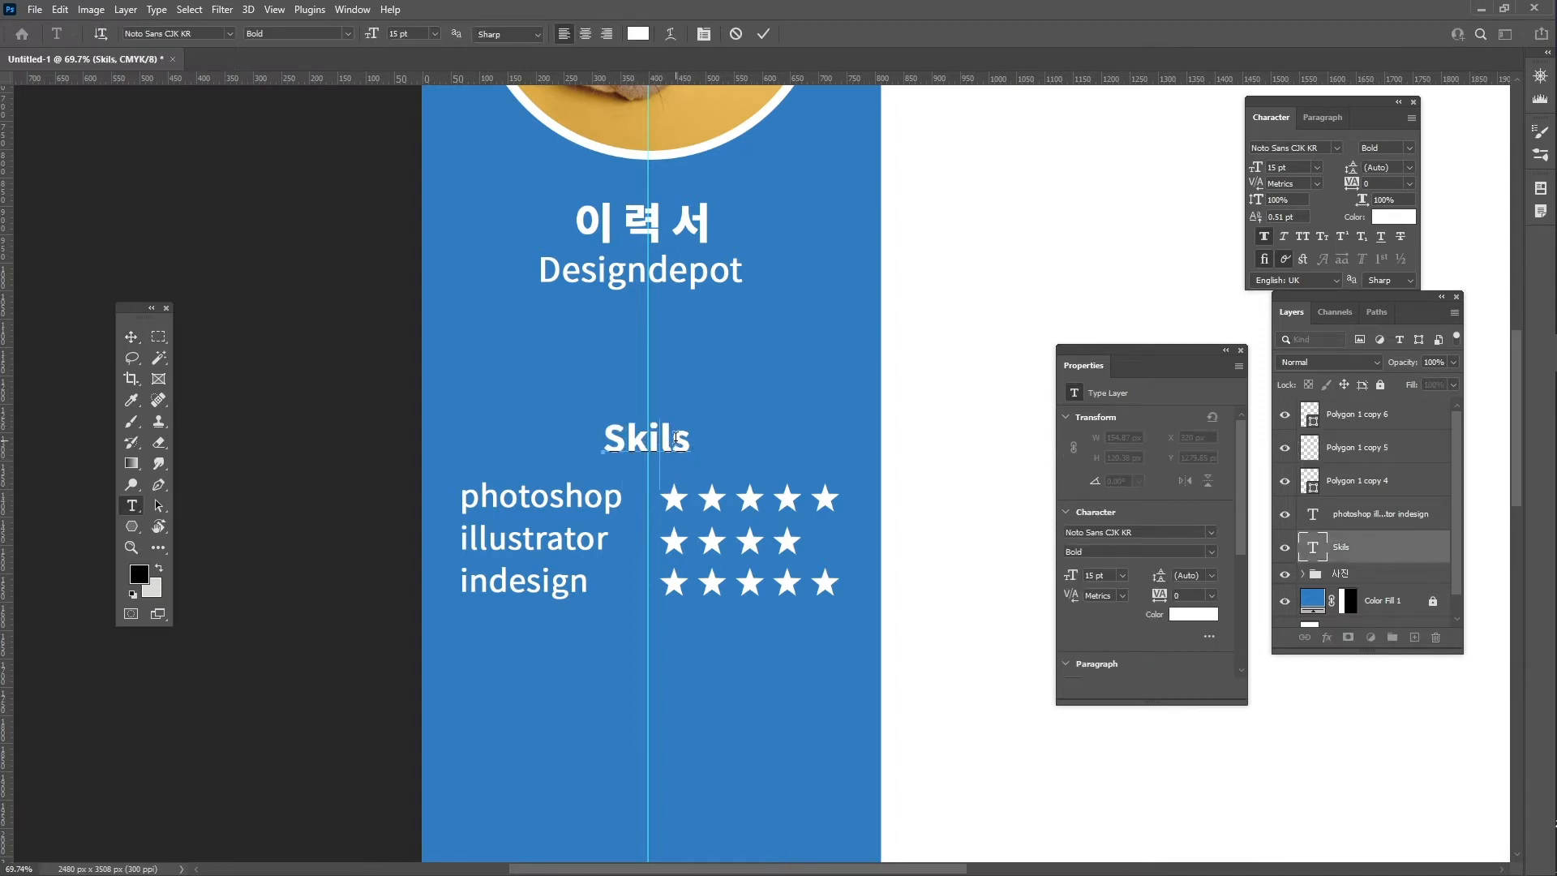
text(l)
key(Escape)
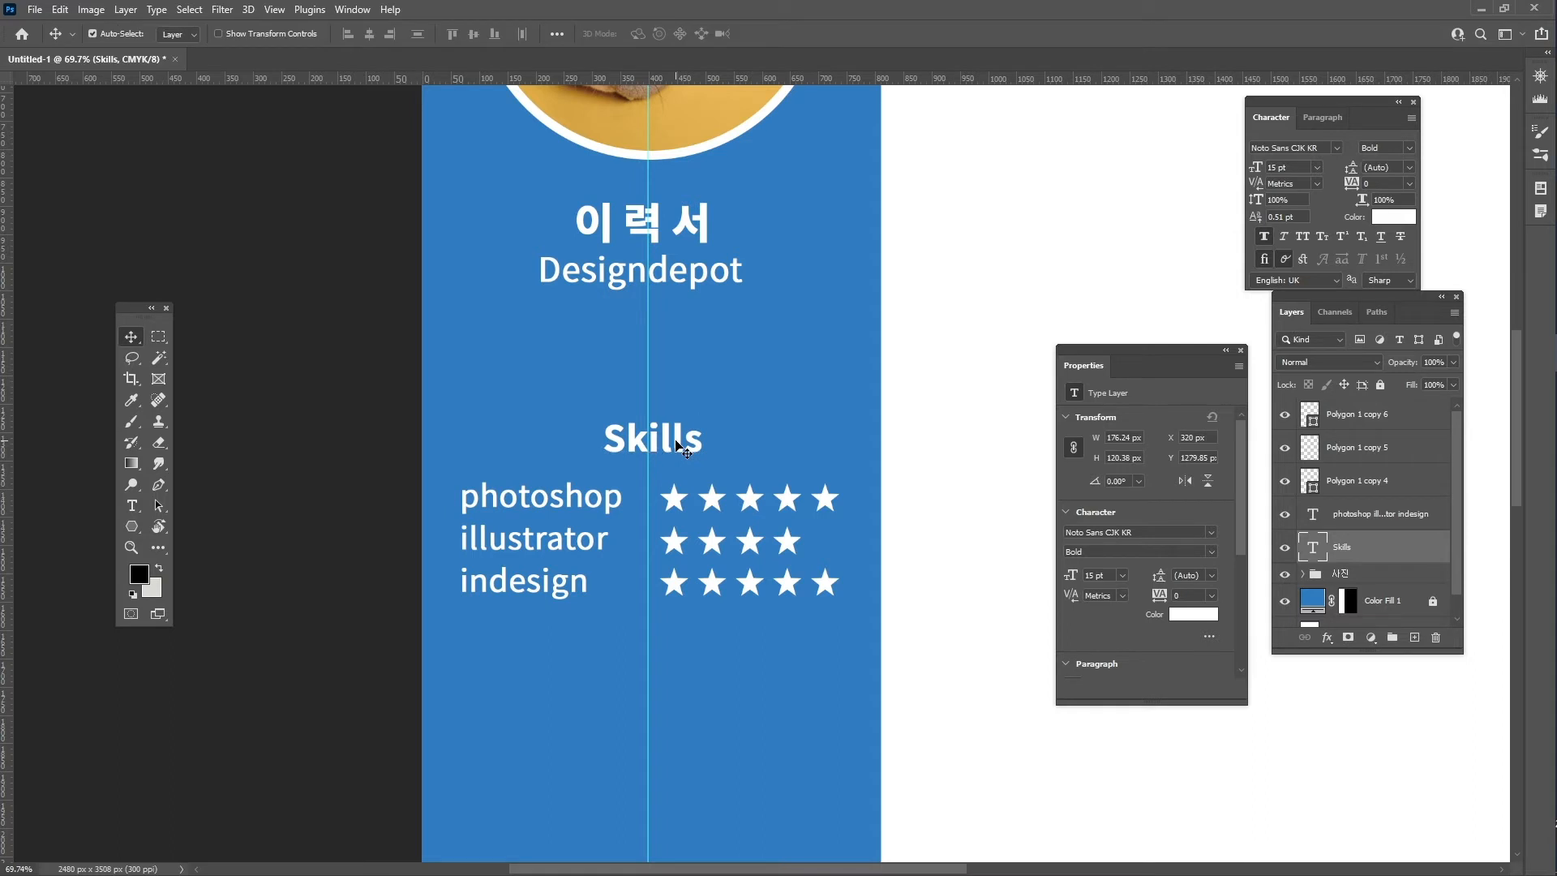
key(ctrl)
drag(674, 443, 669, 442)
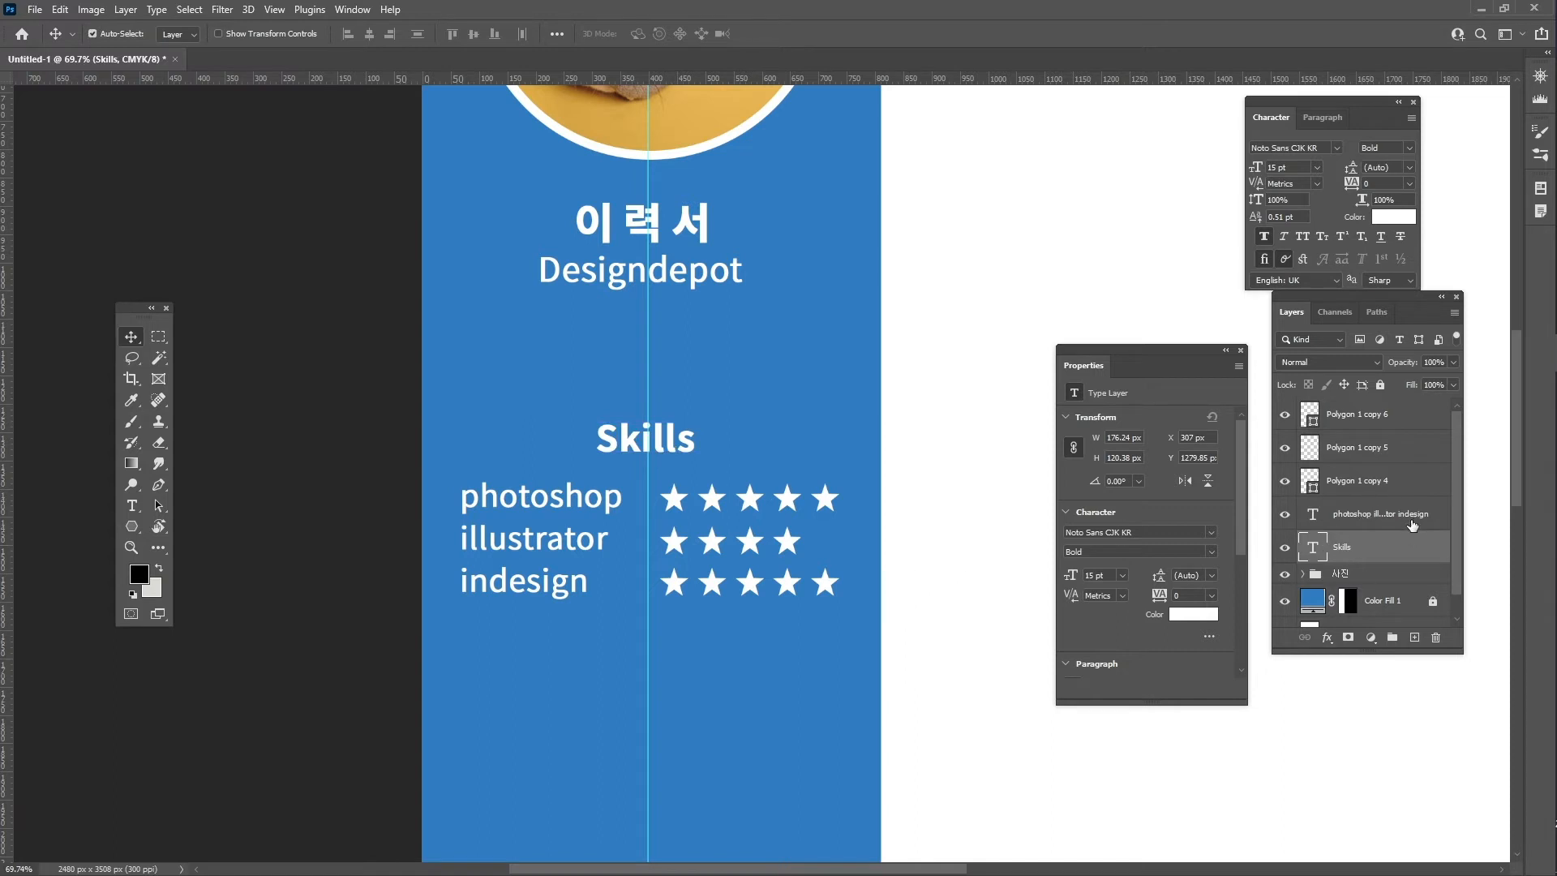
shift+click(1379, 417)
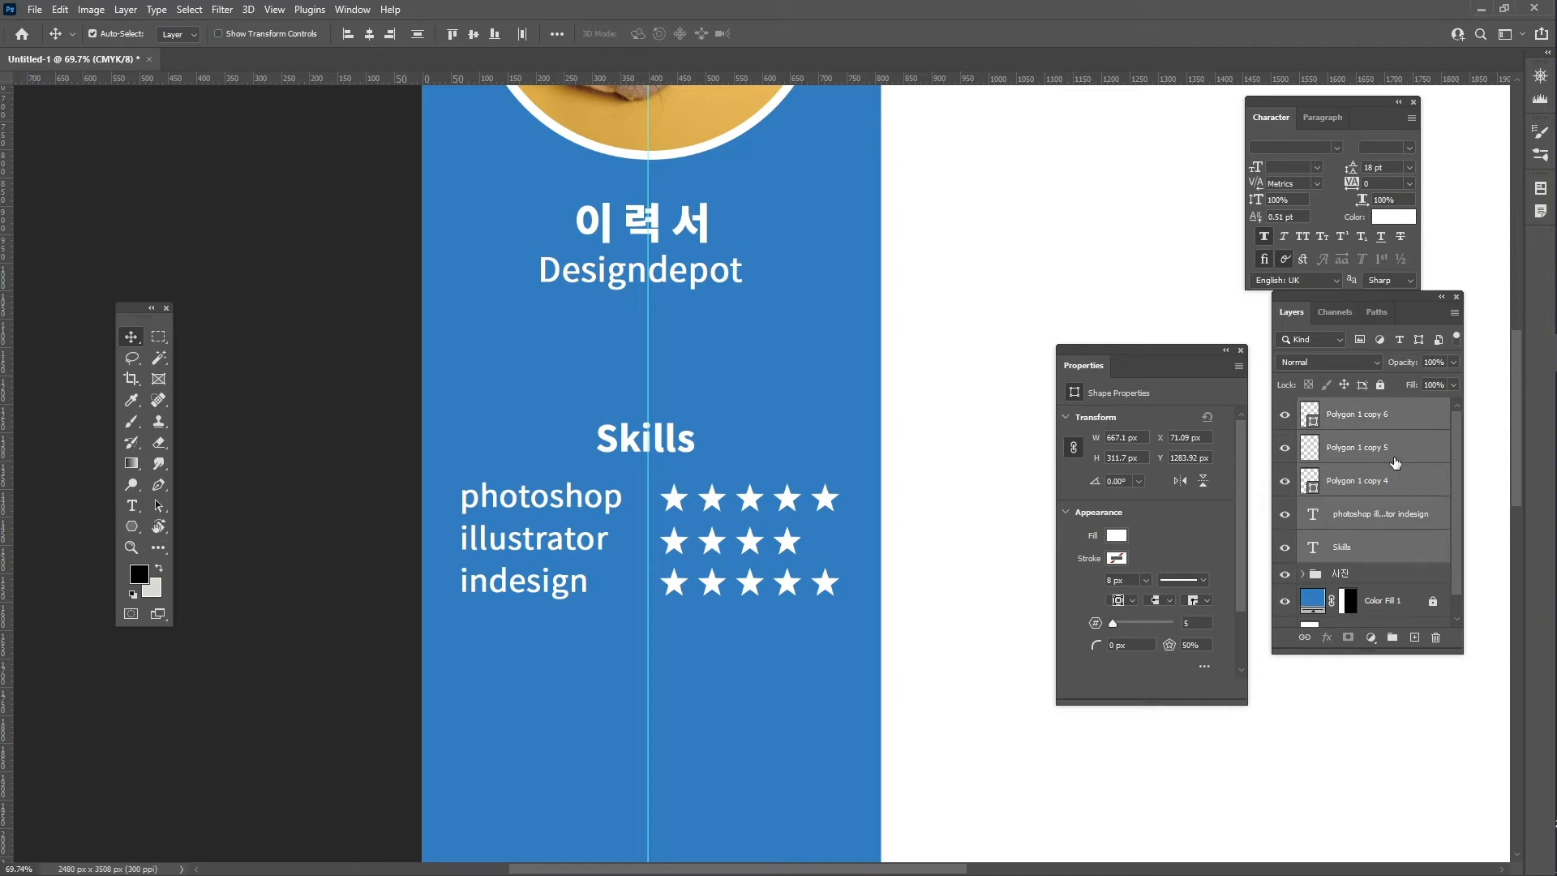
- Group the Skills heading, list and star layers into a folder named skills
key(ctrl+g)
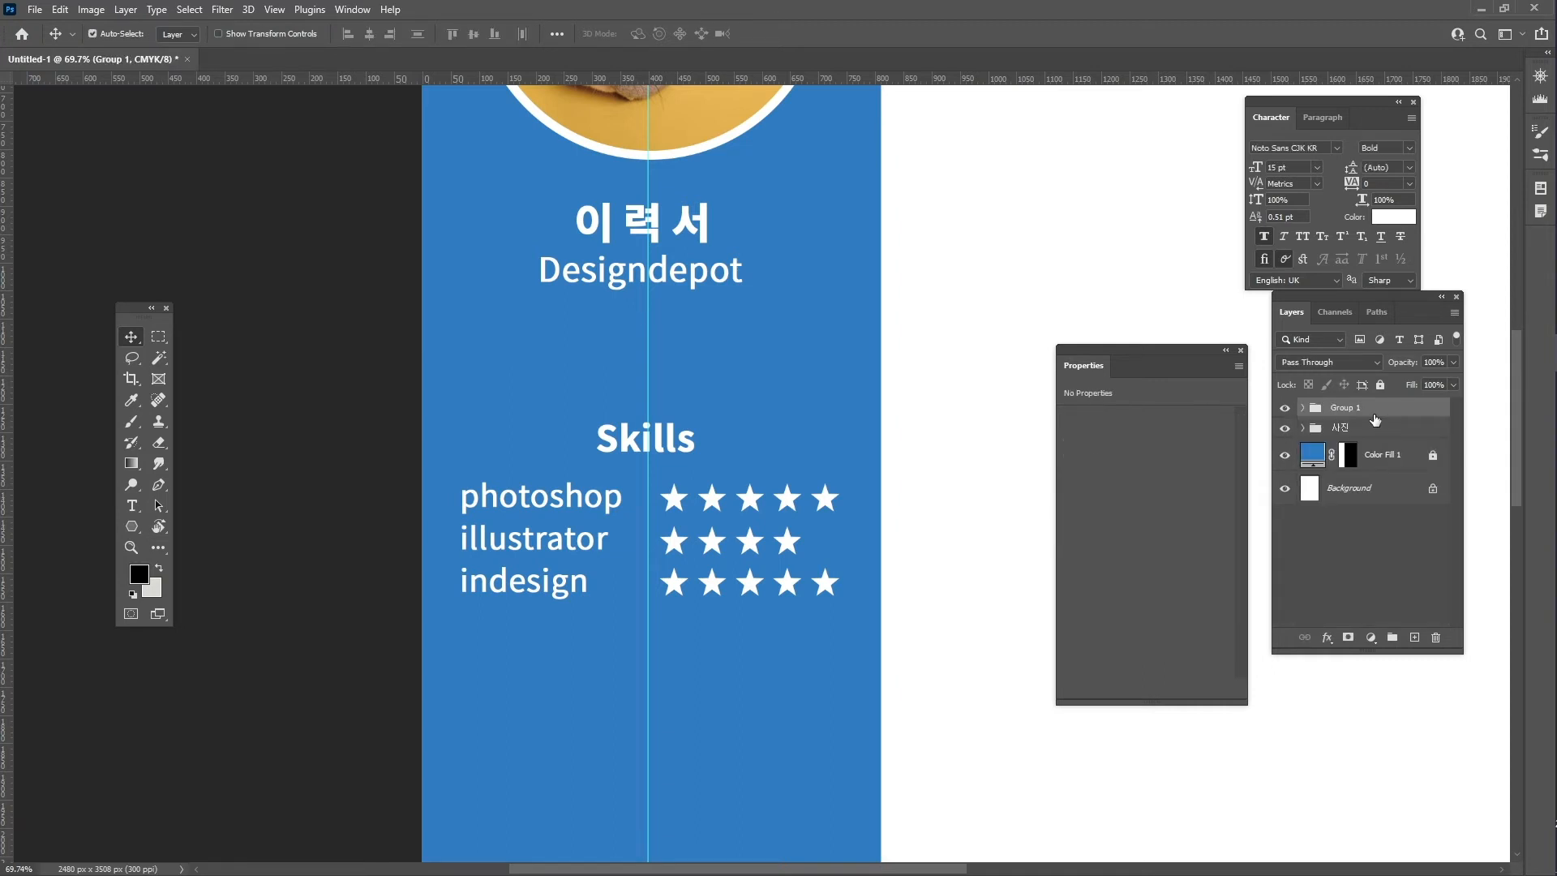
double_click(1346, 408)
text(skills)
key(Return)
- Zoom out to the whole sidebar and duplicate the skills group as skills copy
key(z)
drag(750, 526, 711, 445)
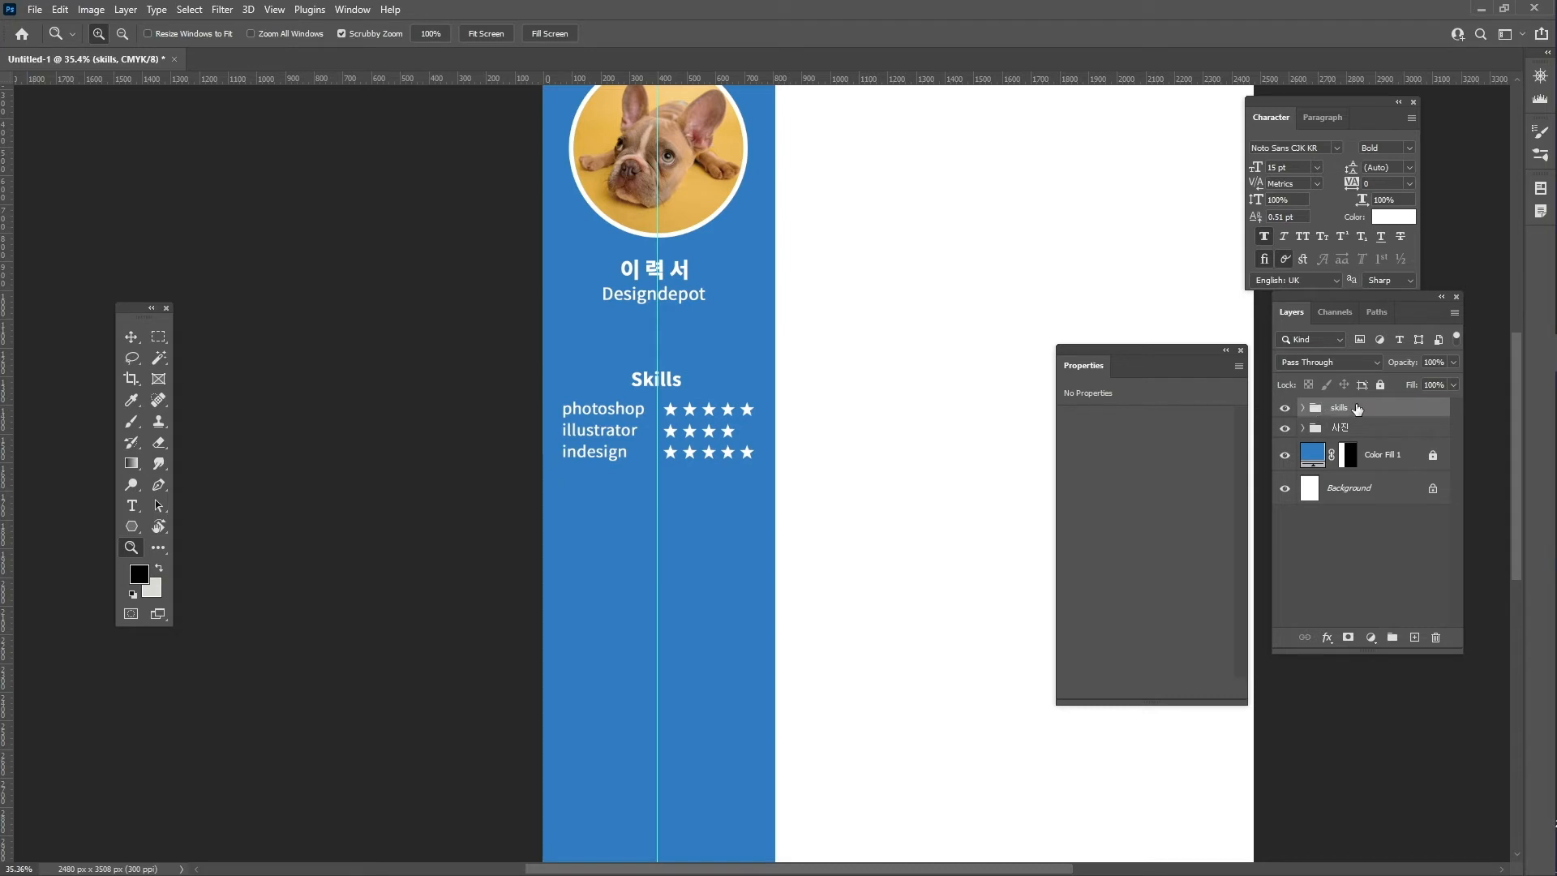
key(ctrl+j)
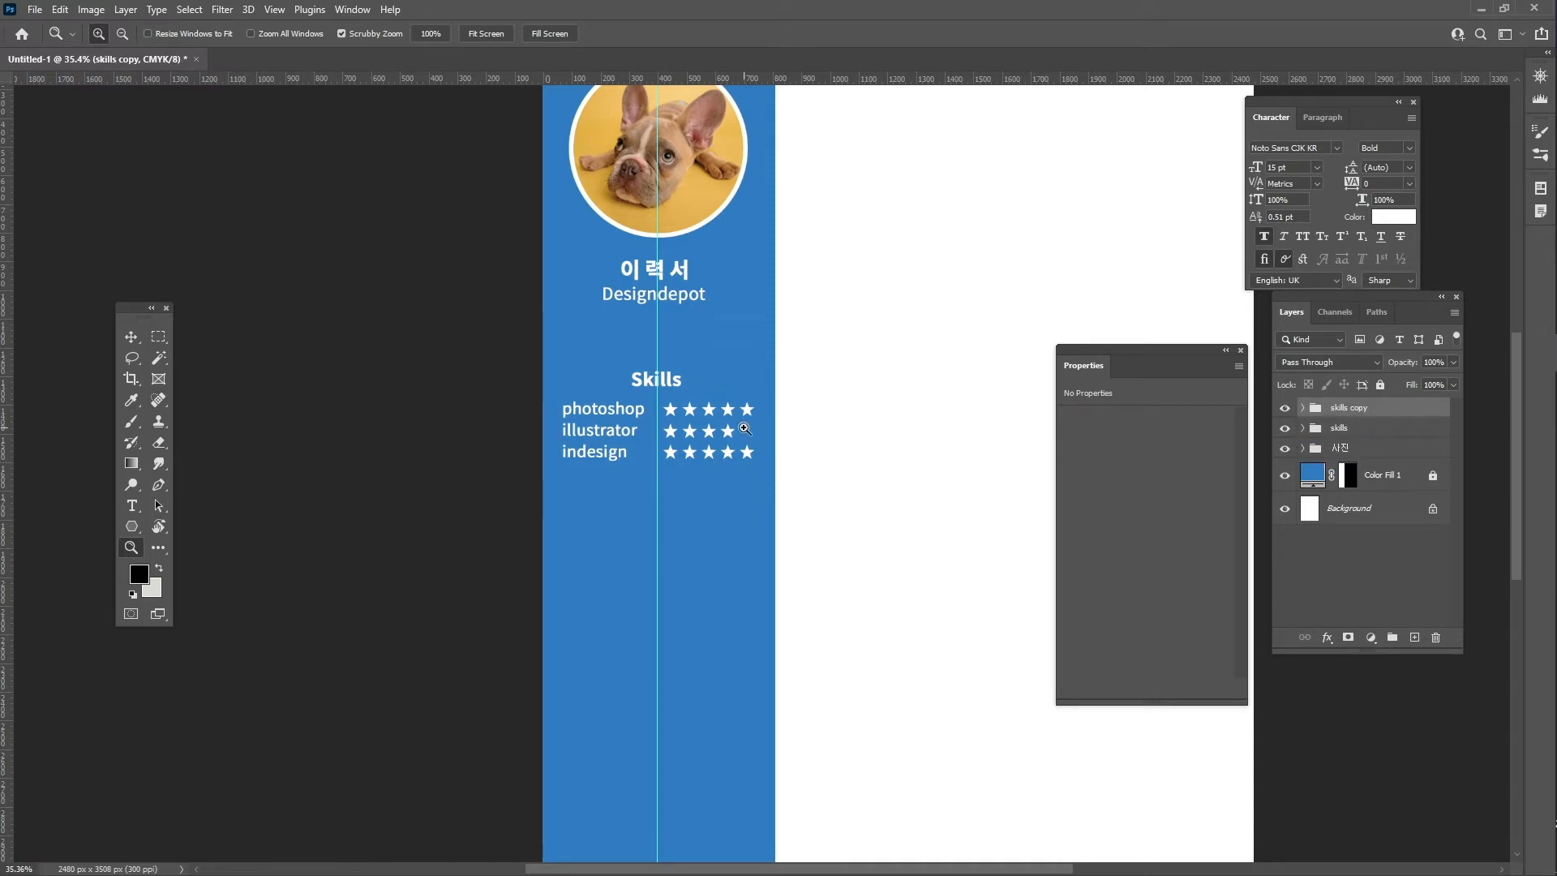
- Move the skills copy group straight down below the original Skills block in the sidebar
key(ctrl+t)
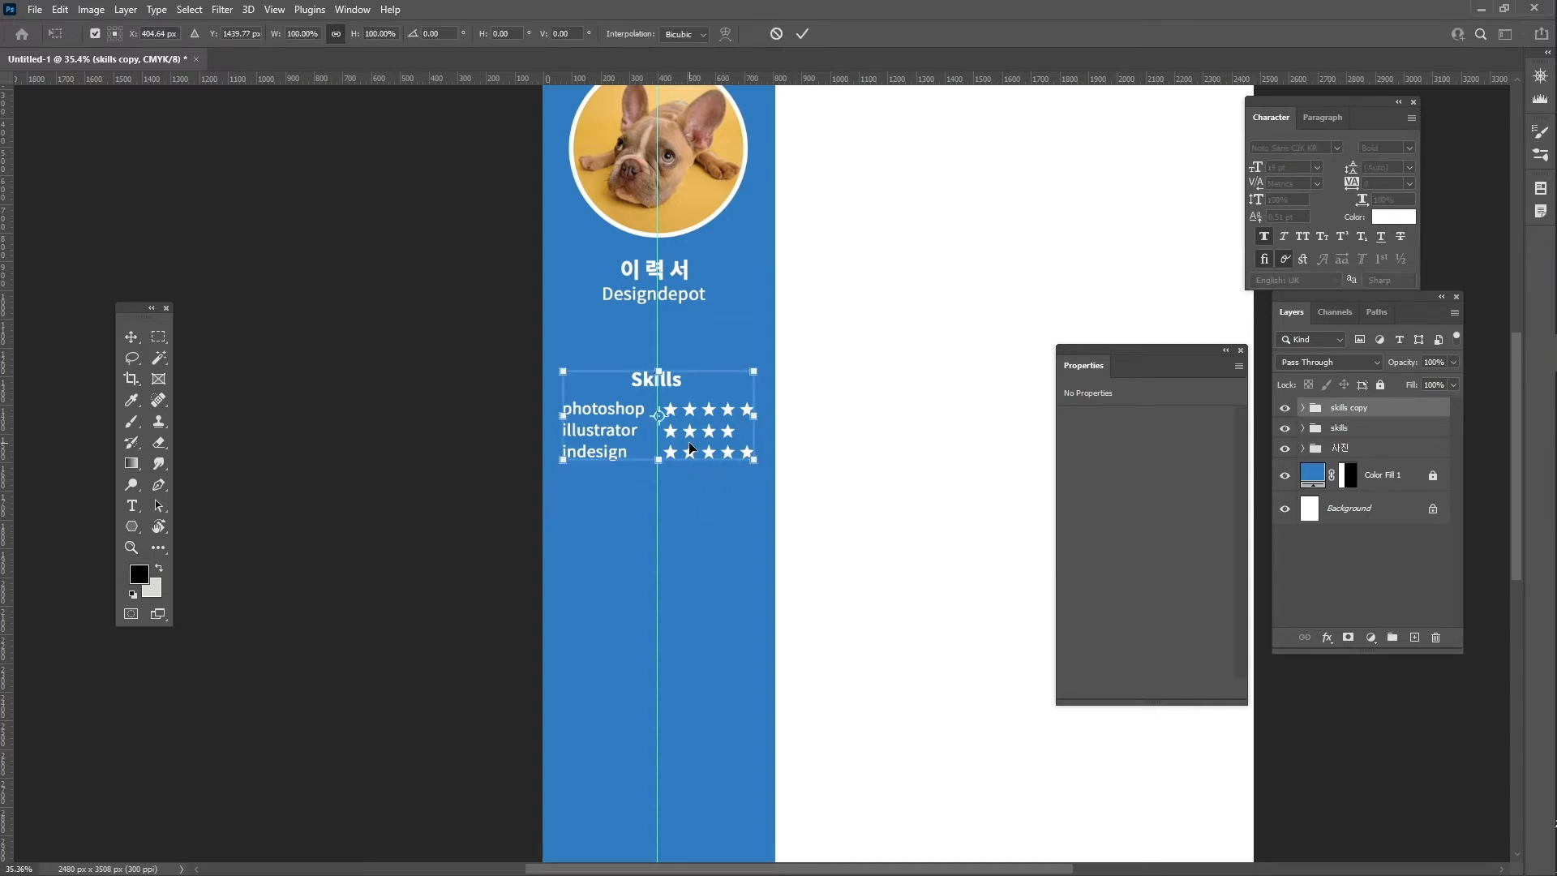
drag(690, 449, 695, 613)
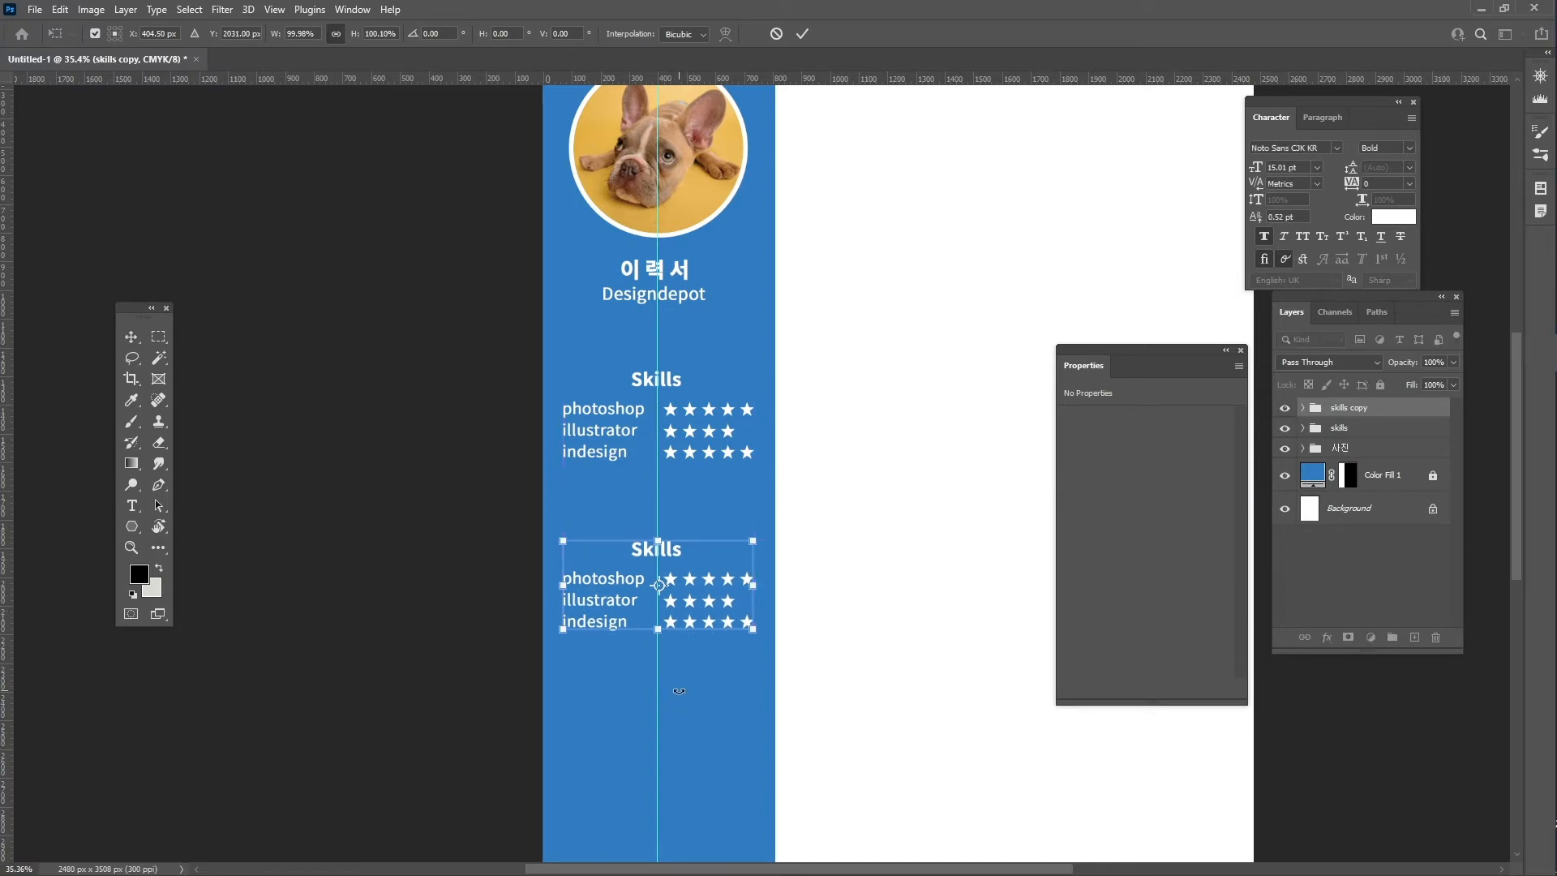
key(Return)
key(z)
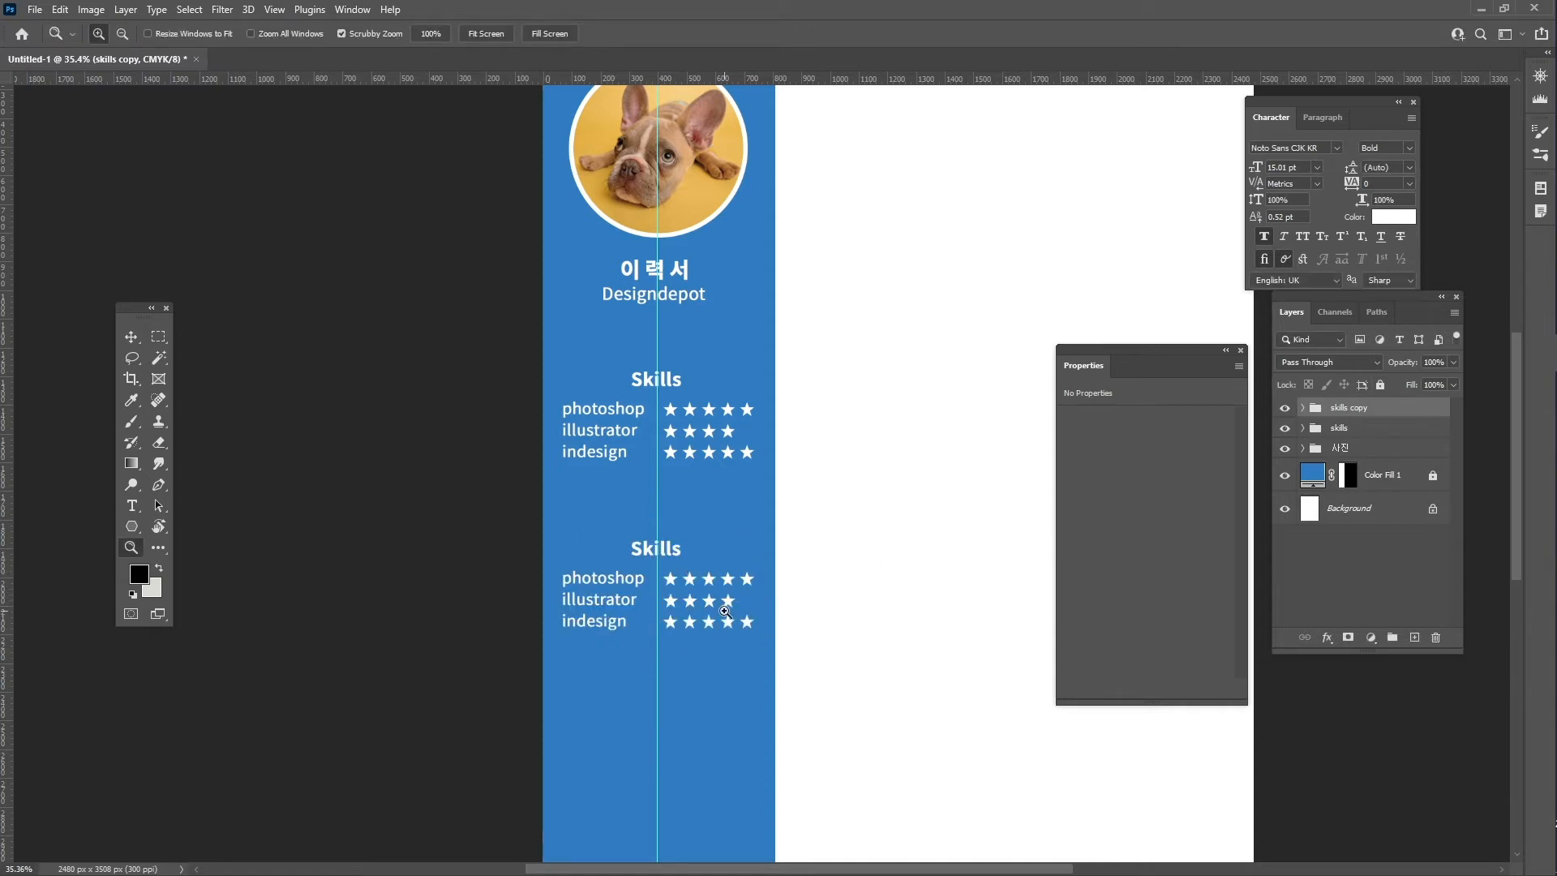
- Retype the second Skills heading as Awards and recentre it on the guide
key(t)
click(671, 551)
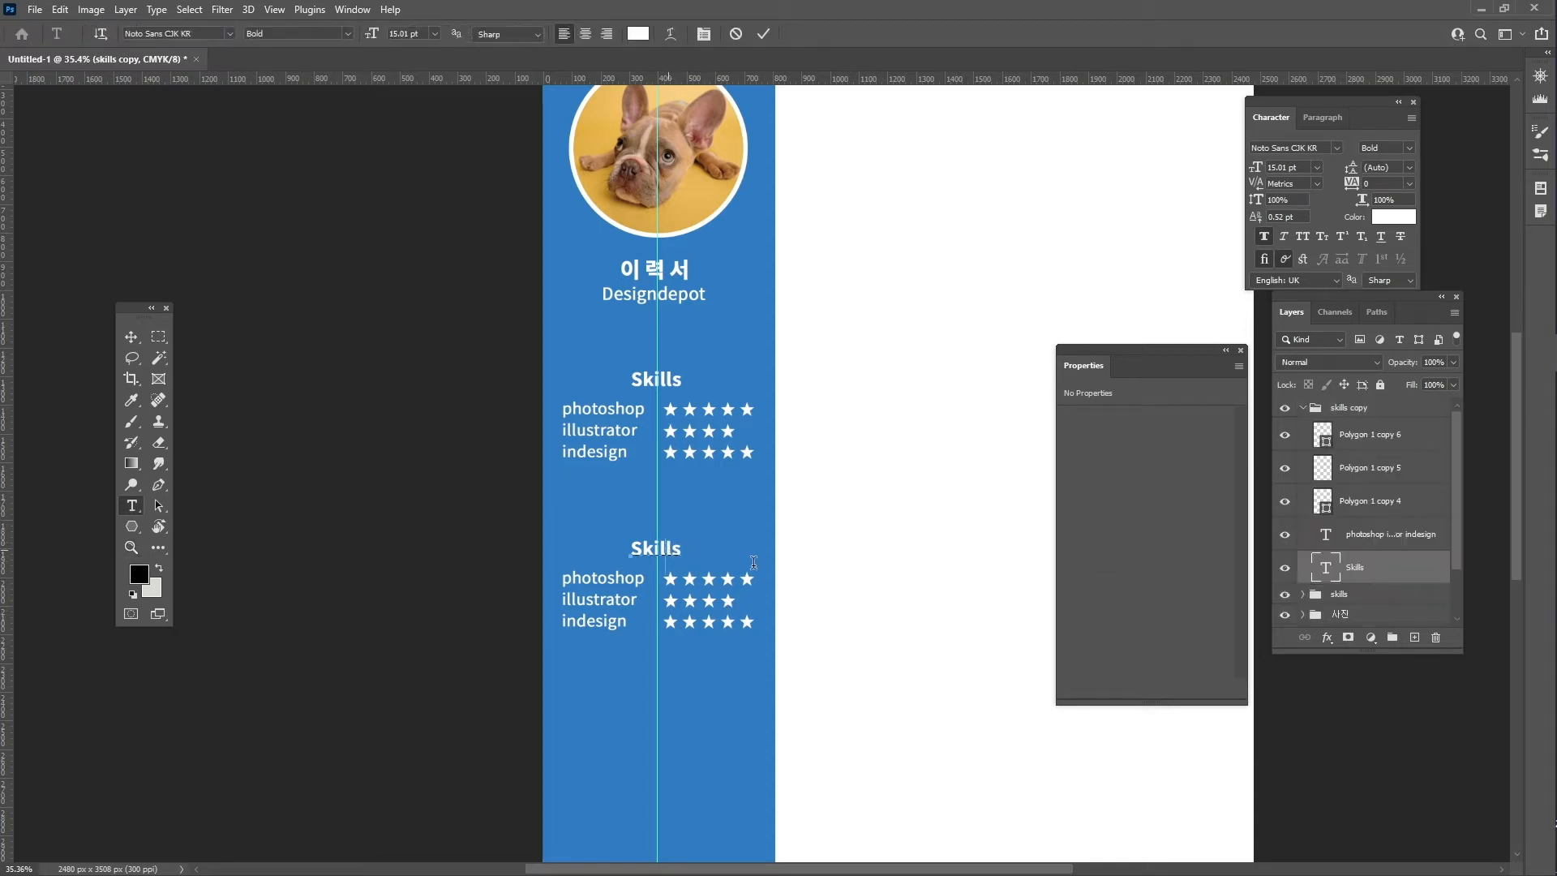
key(ctrl+a)
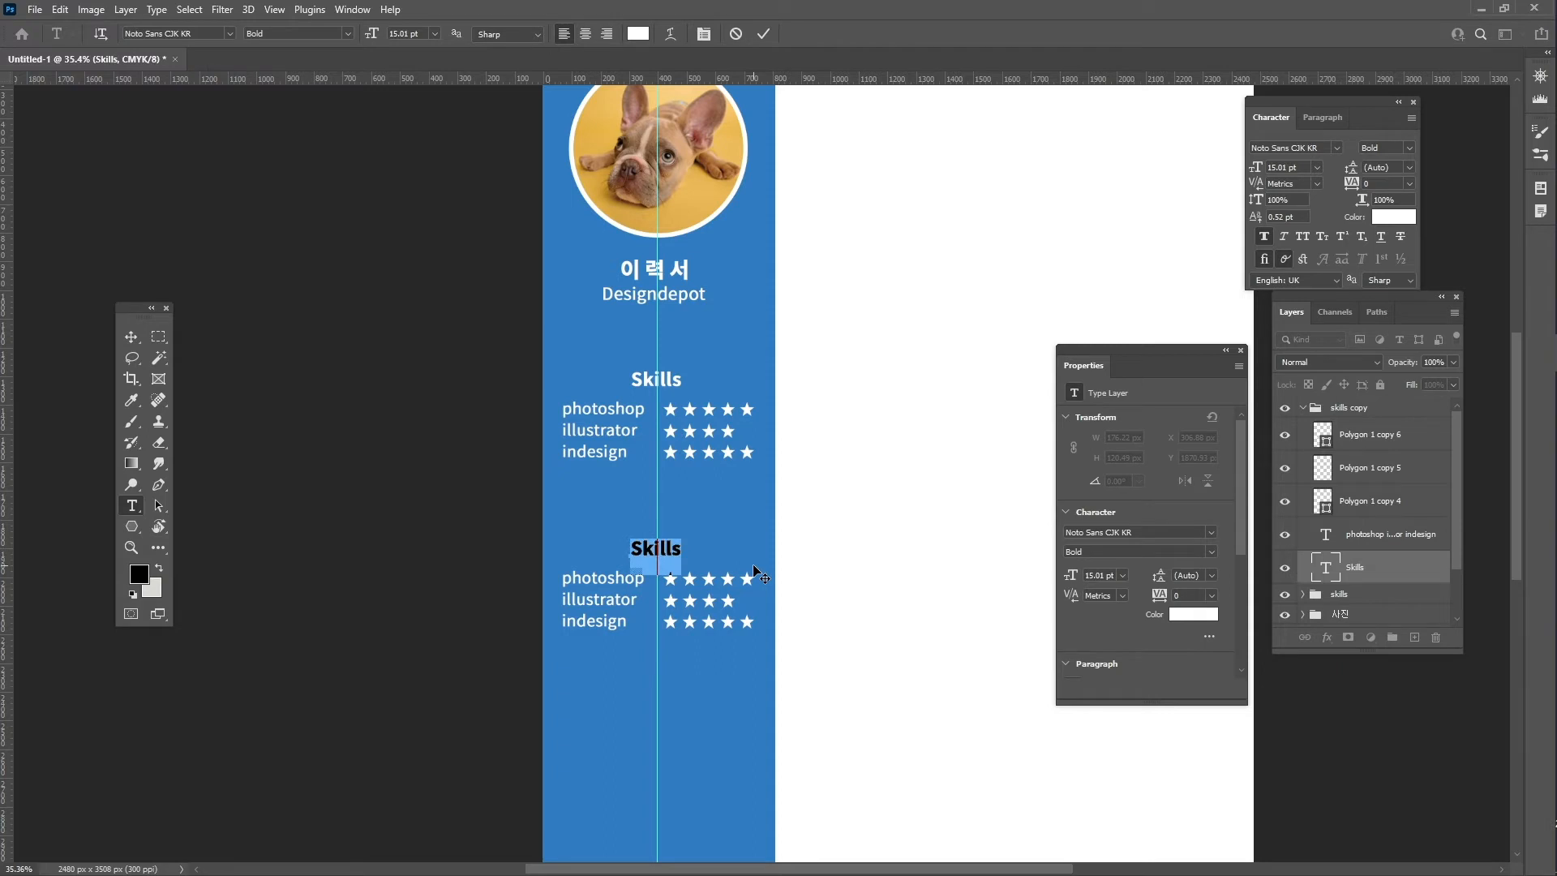
text(Awards)
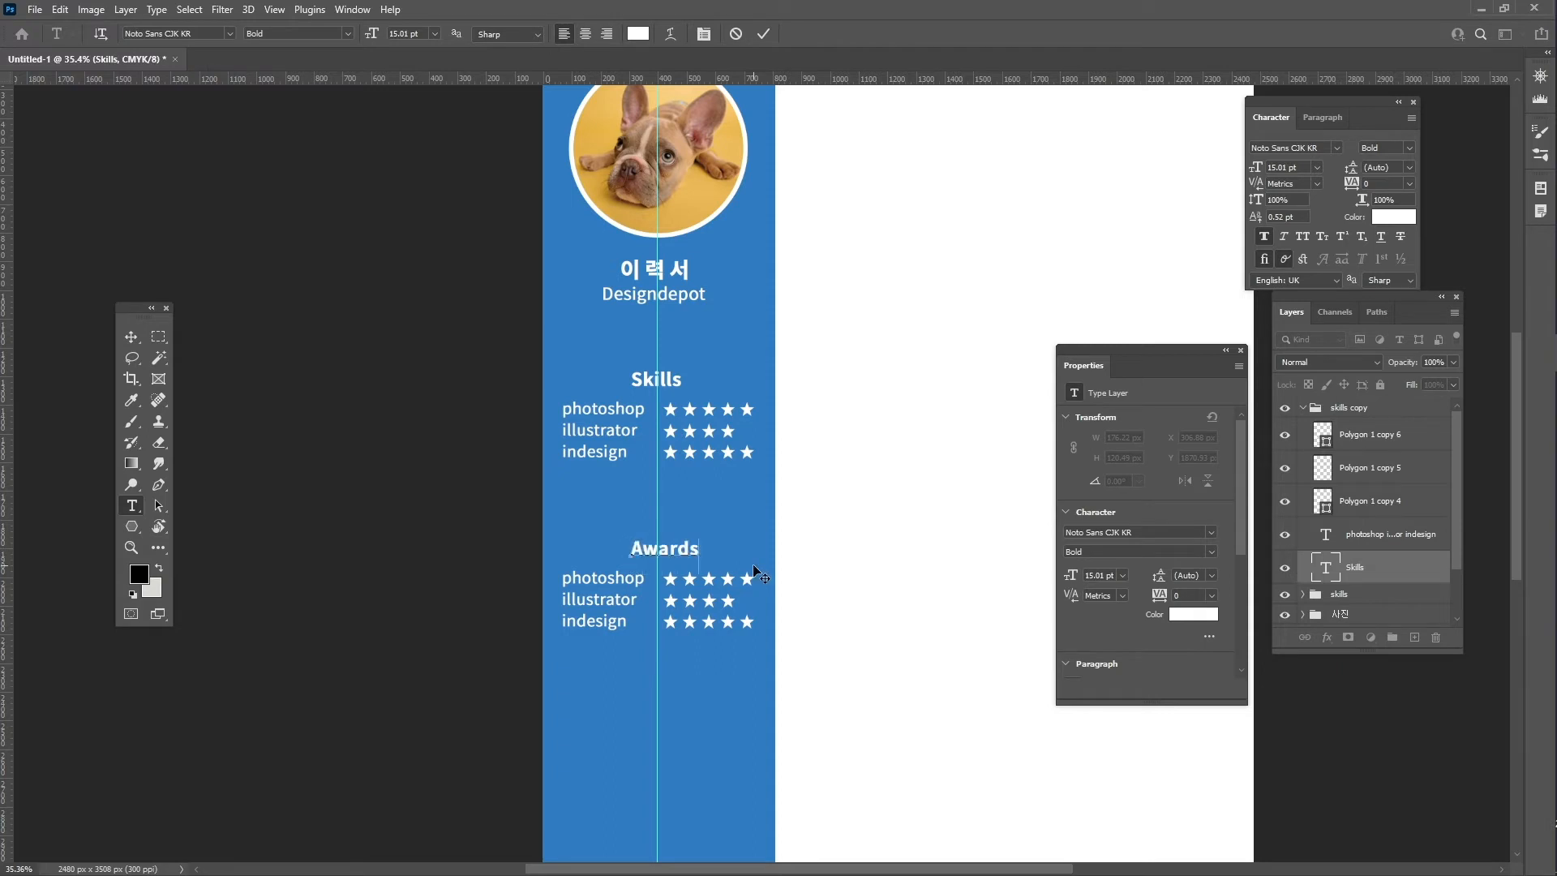
key(ctrl)
mouse_move(685, 554)
mouse_down()
mouse_move(661, 555)
mouse_move(678, 552)
mouse_up()
click(766, 32)
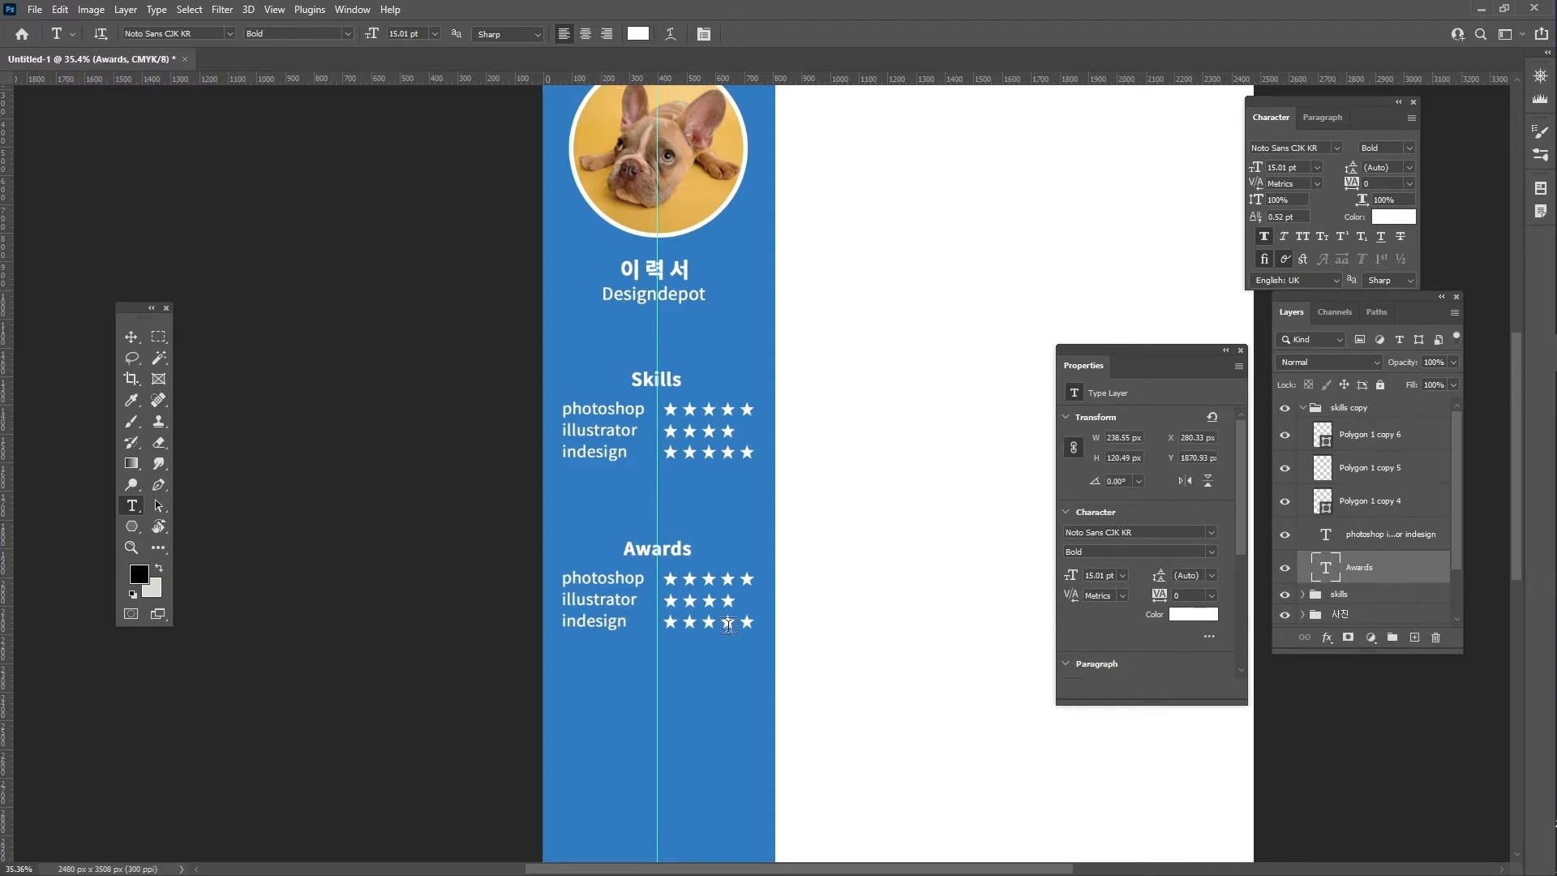
- Delete the copied star rating rows from the lower block
key(v)
click(1382, 439)
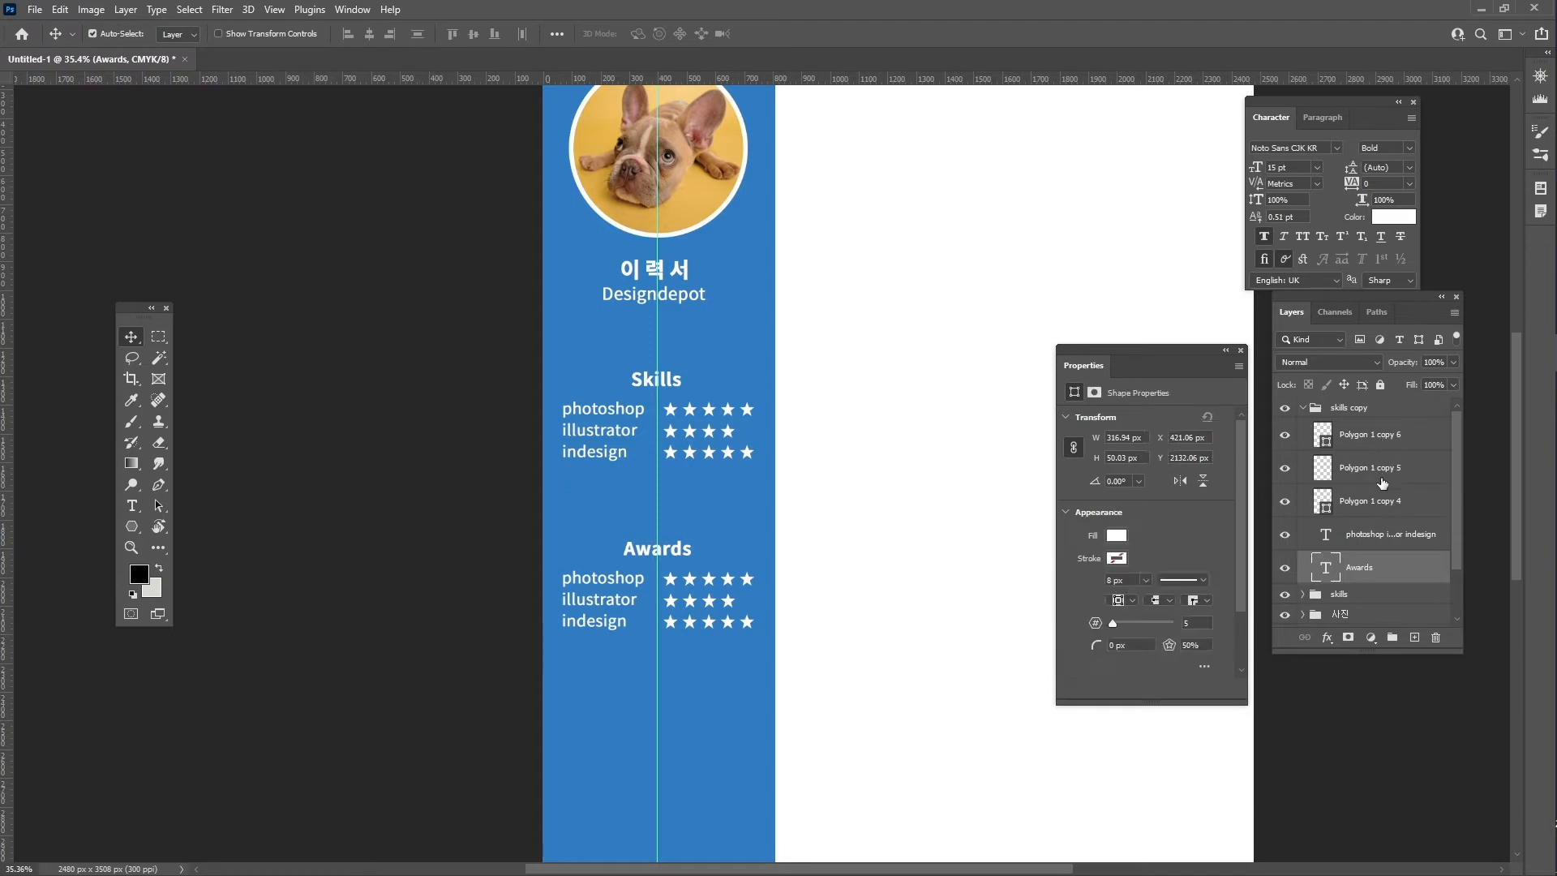
shift+click(1389, 506)
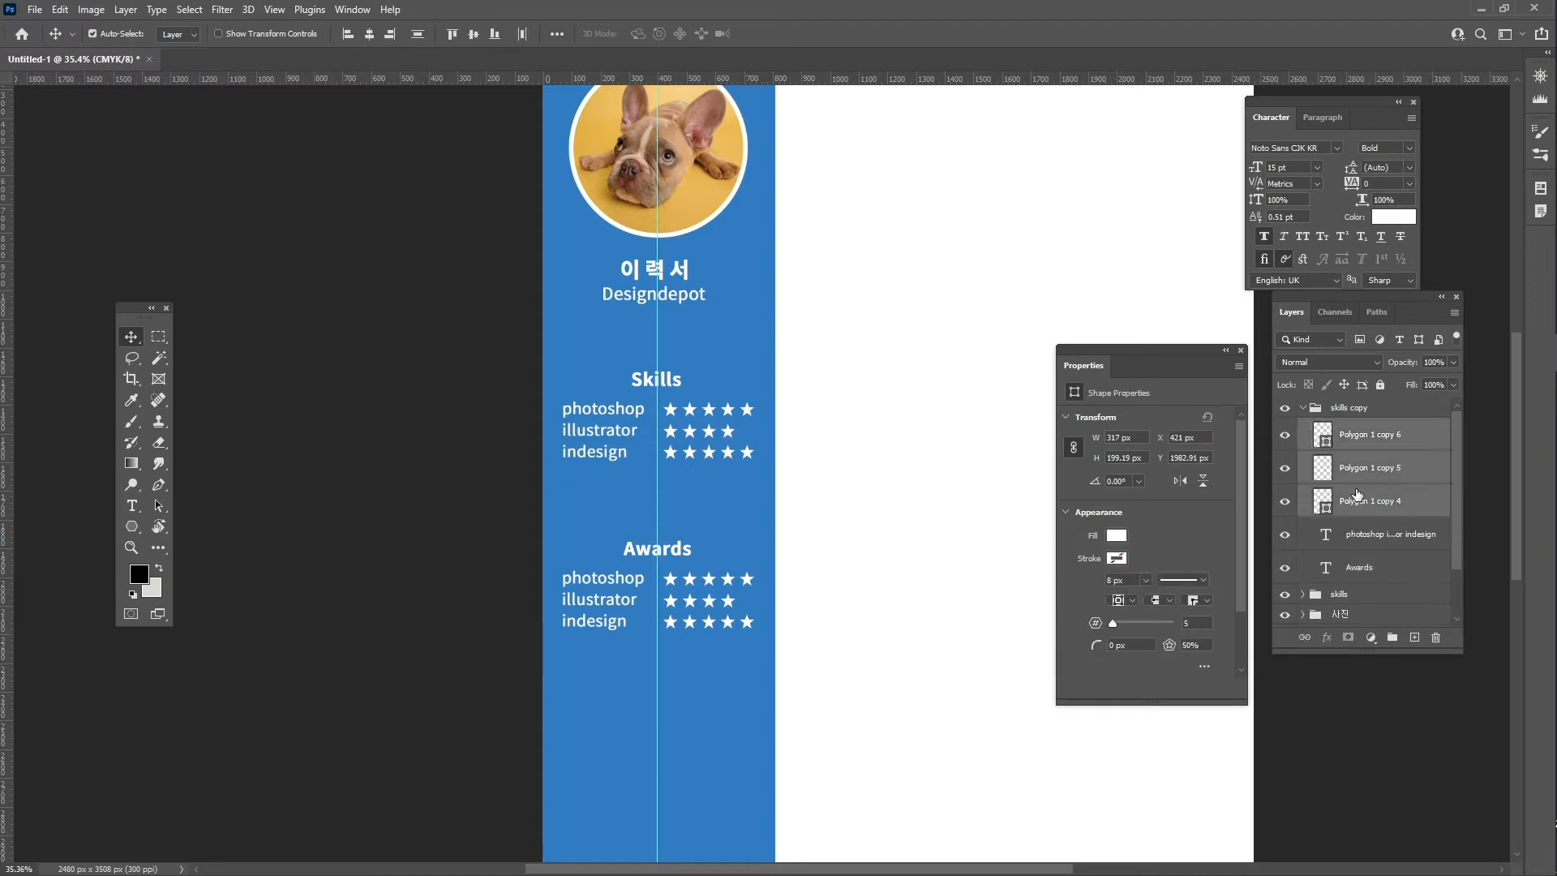
key(Delete)
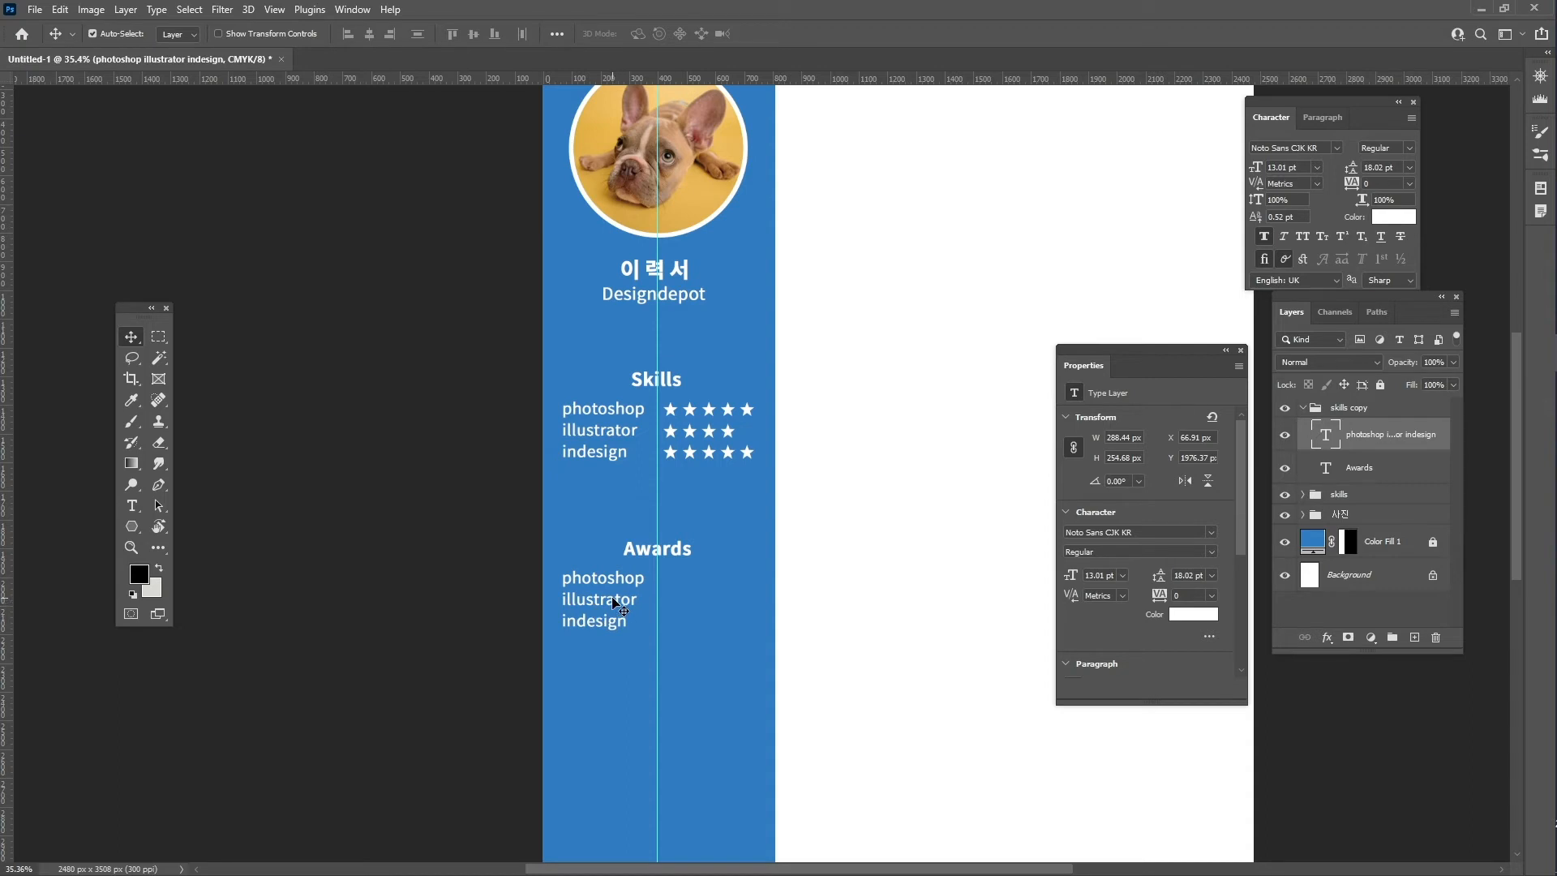
- Replace the lower list text with four lines reading '2018 Awards'
drag(618, 610, 670, 596)
double_click(665, 579)
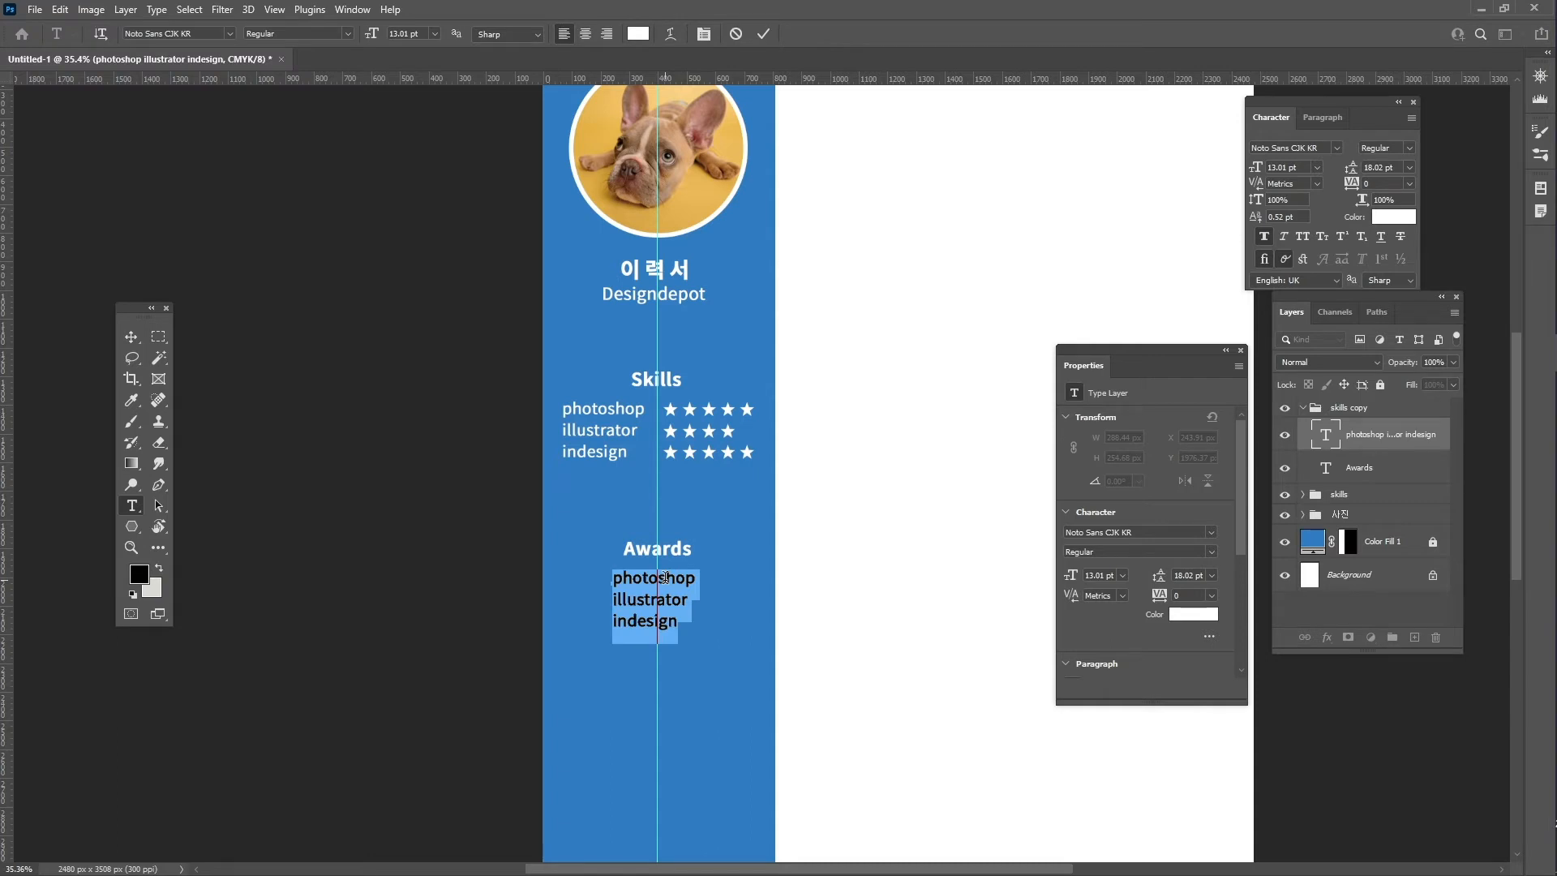
text(201)
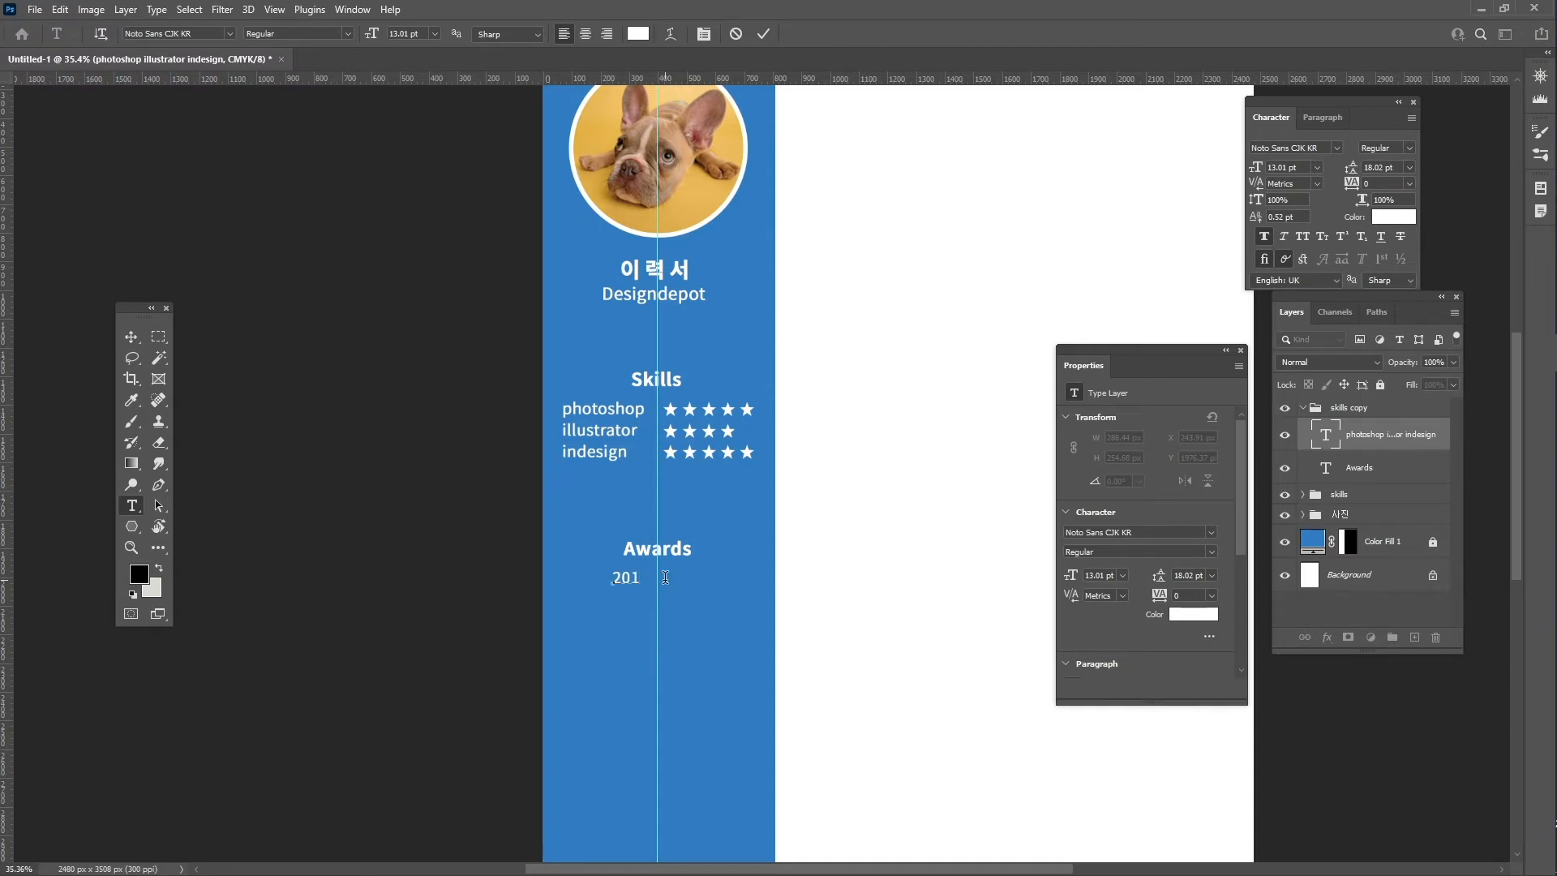
text(8 Awards)
key(ctrl+a)
key(ctrl+c)
key(End)
key(Return)
key(ctrl+v)
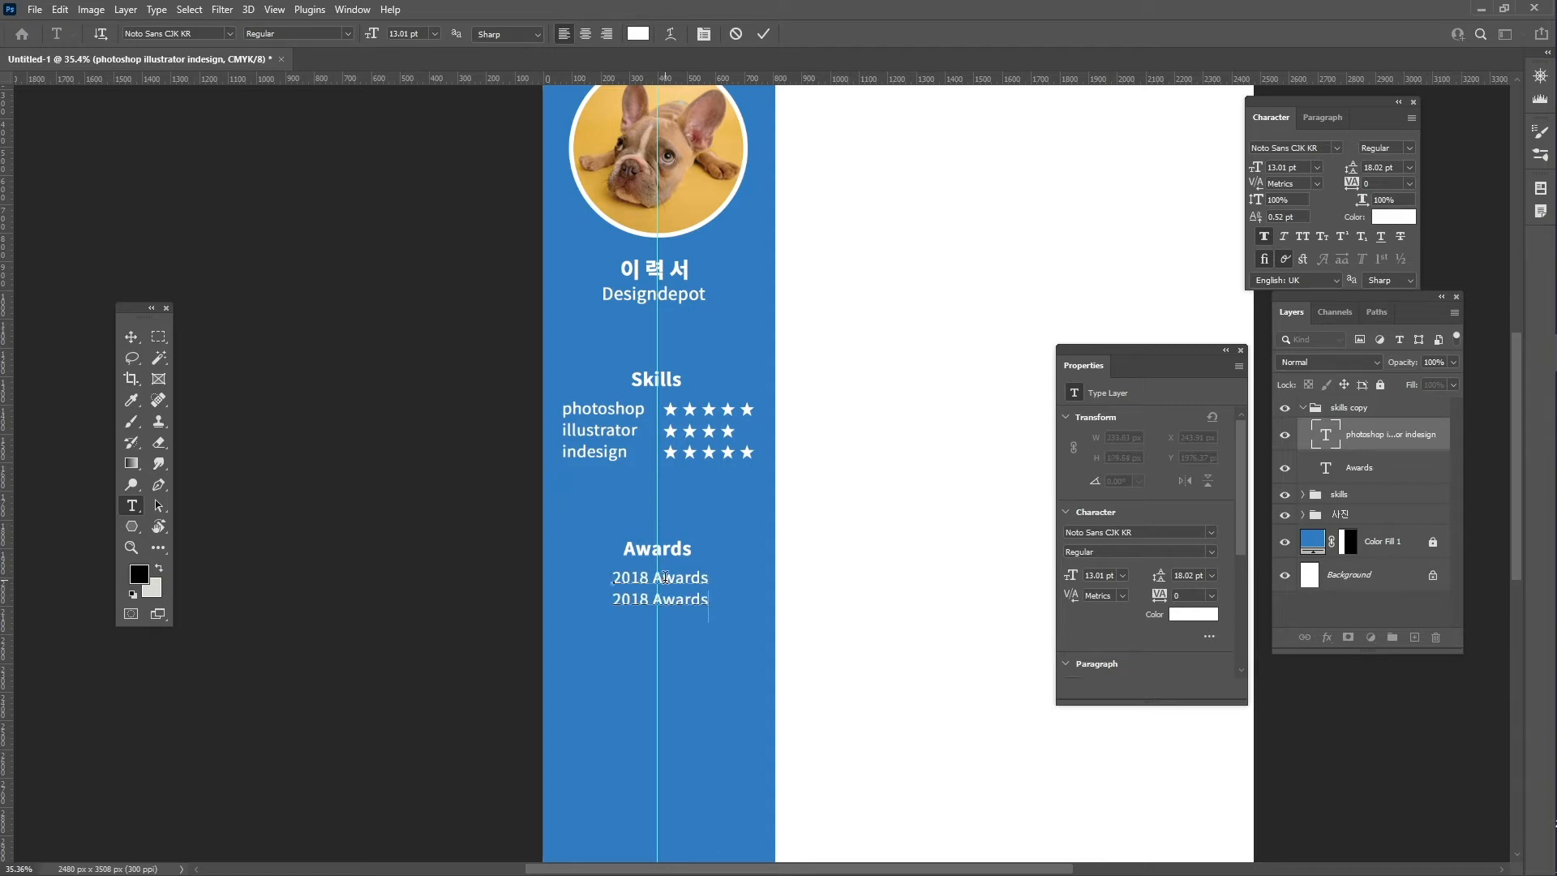
key(Return)
key(ctrl+v)
key(Return)
key(ctrl+v)
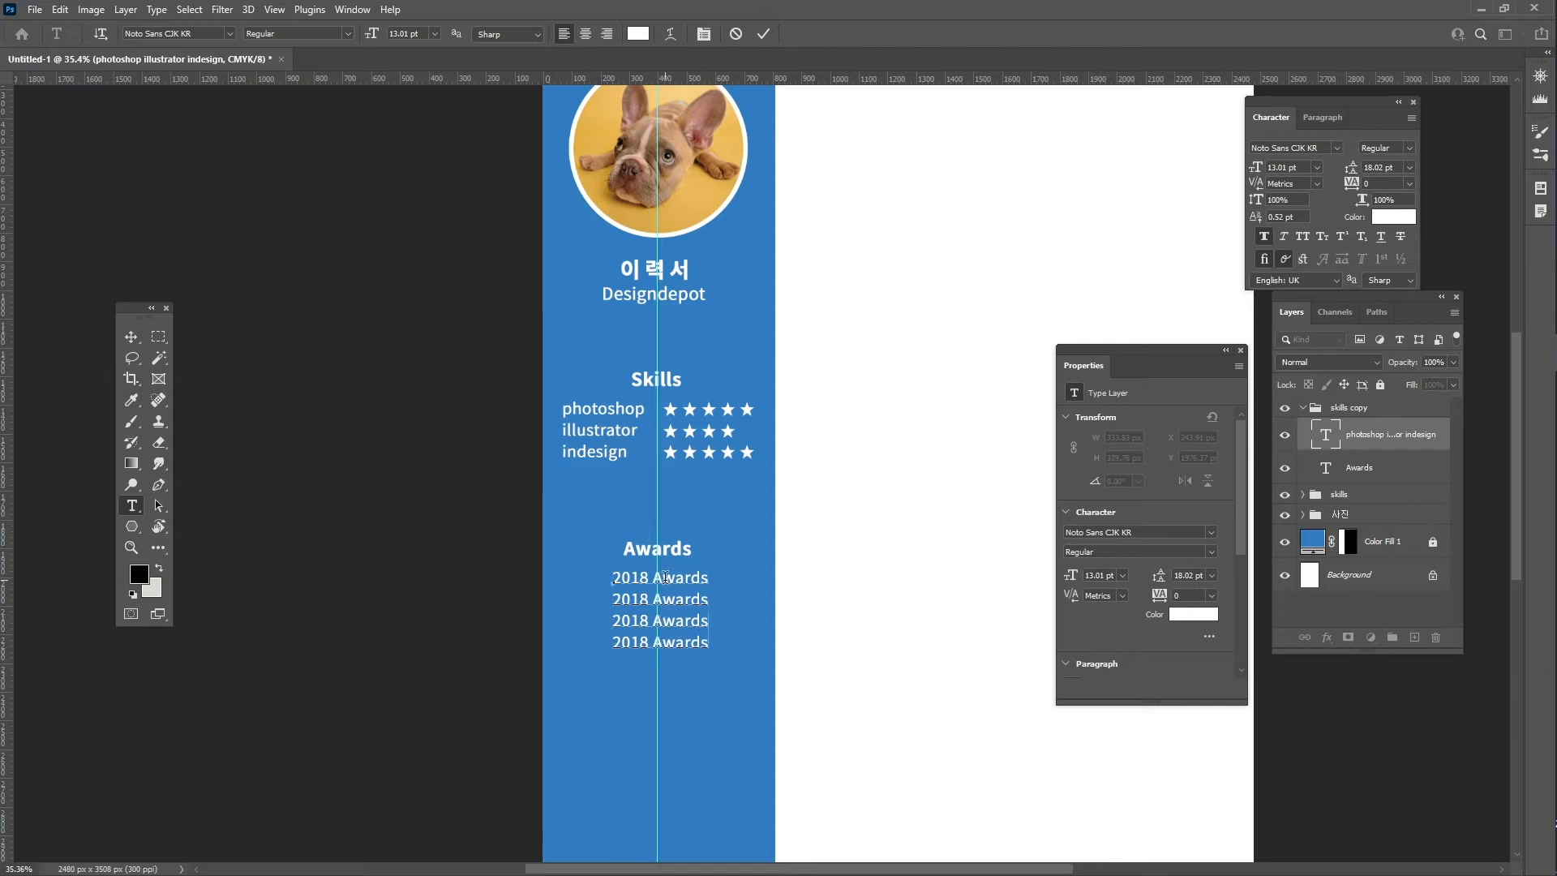
- Change the years on lines two to four to 2019, 2020 and 2021
click(643, 600)
key(shift+Right)
text(9)
key(BackSpace)
key(BackSpace)
text(20)
key(BackSpace)
key(BackSpace)
text(21)
- Center-align all four award lines in the Paragraph settings
key(ctrl)
key(ctrl+a)
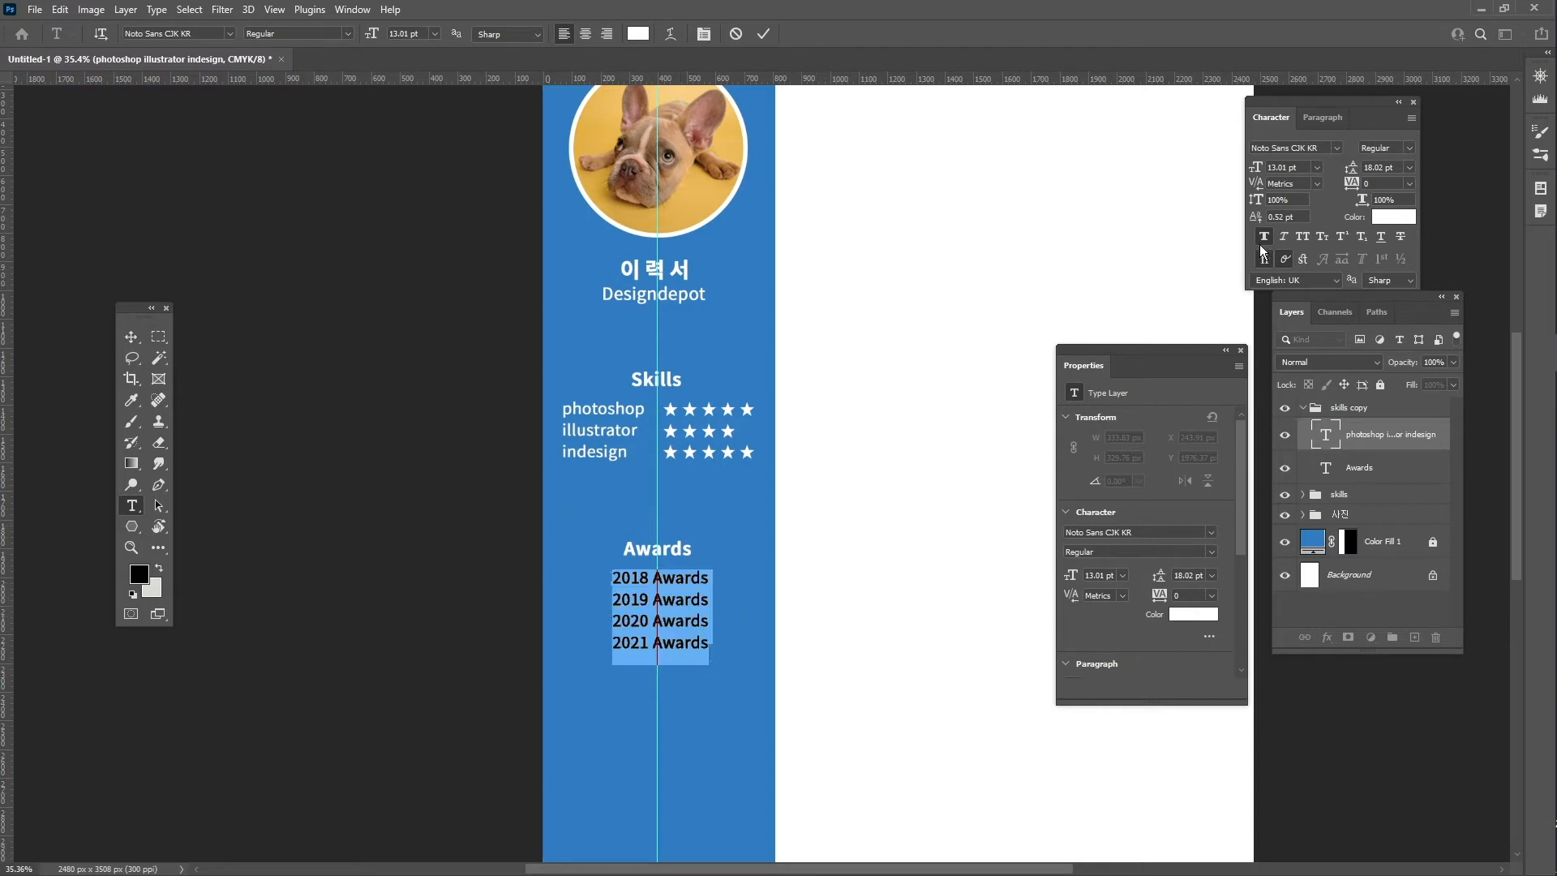
click(1319, 119)
click(1285, 148)
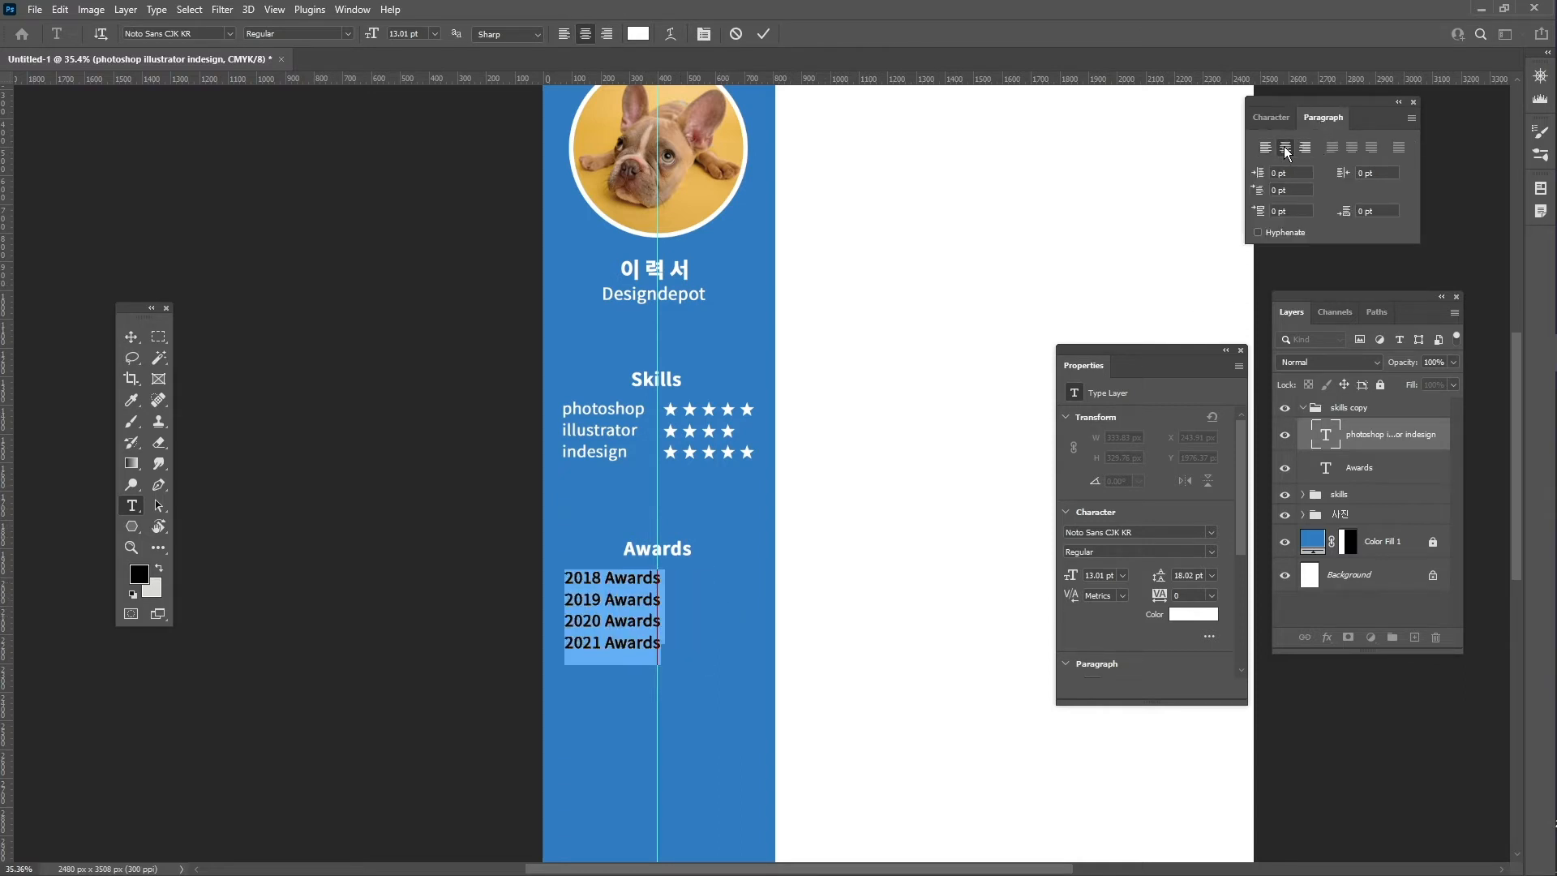
- Commit the award text and move the lines to centre under the Awards heading
click(622, 622)
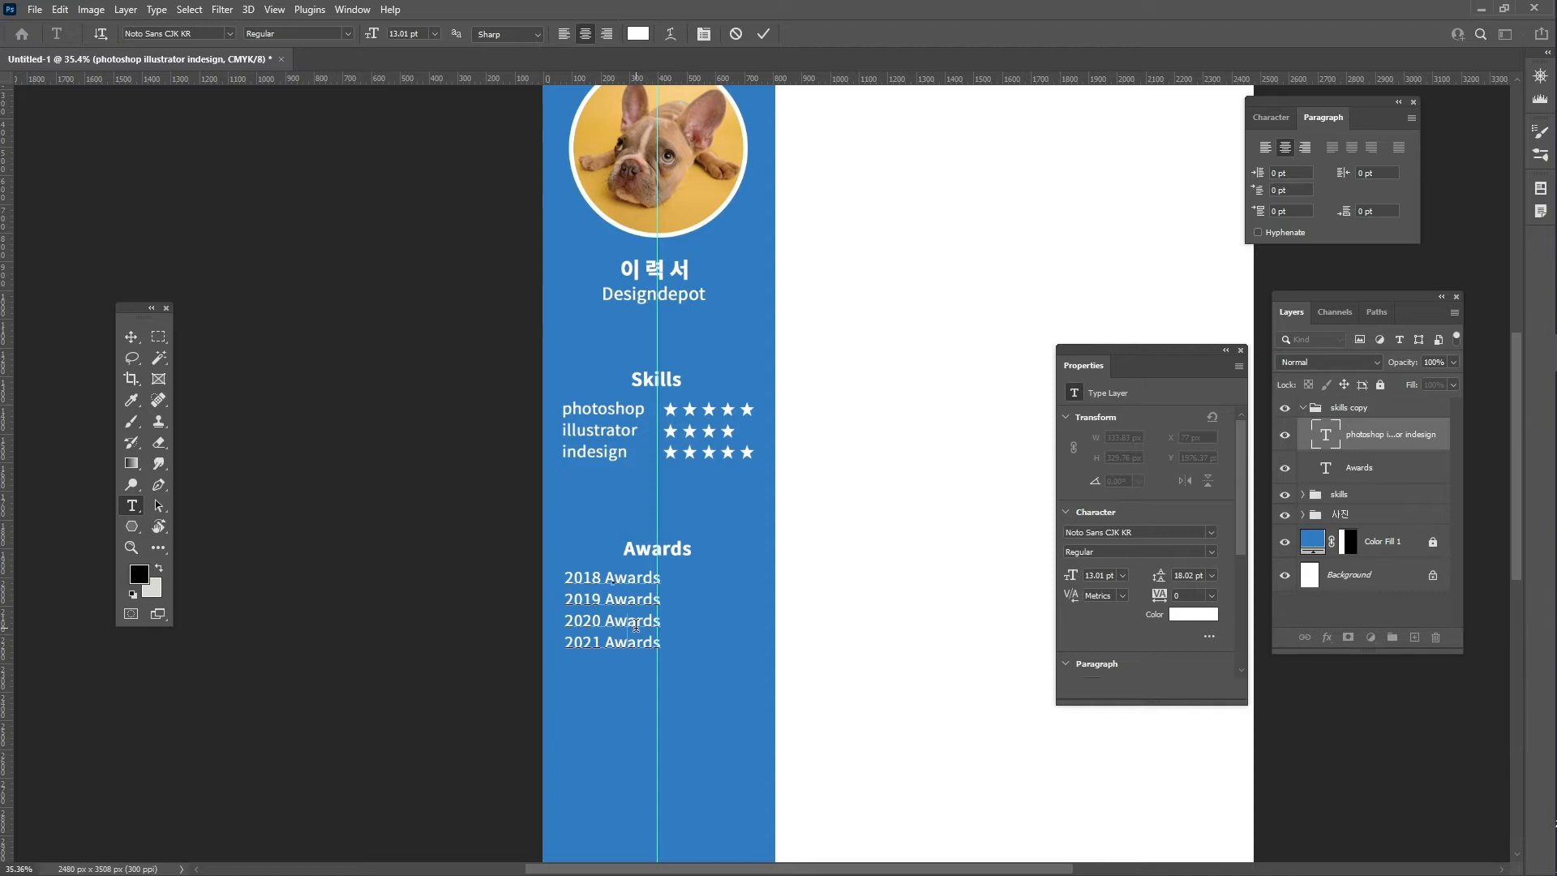
key(ctrl)
key(ctrl+Return)
key(v)
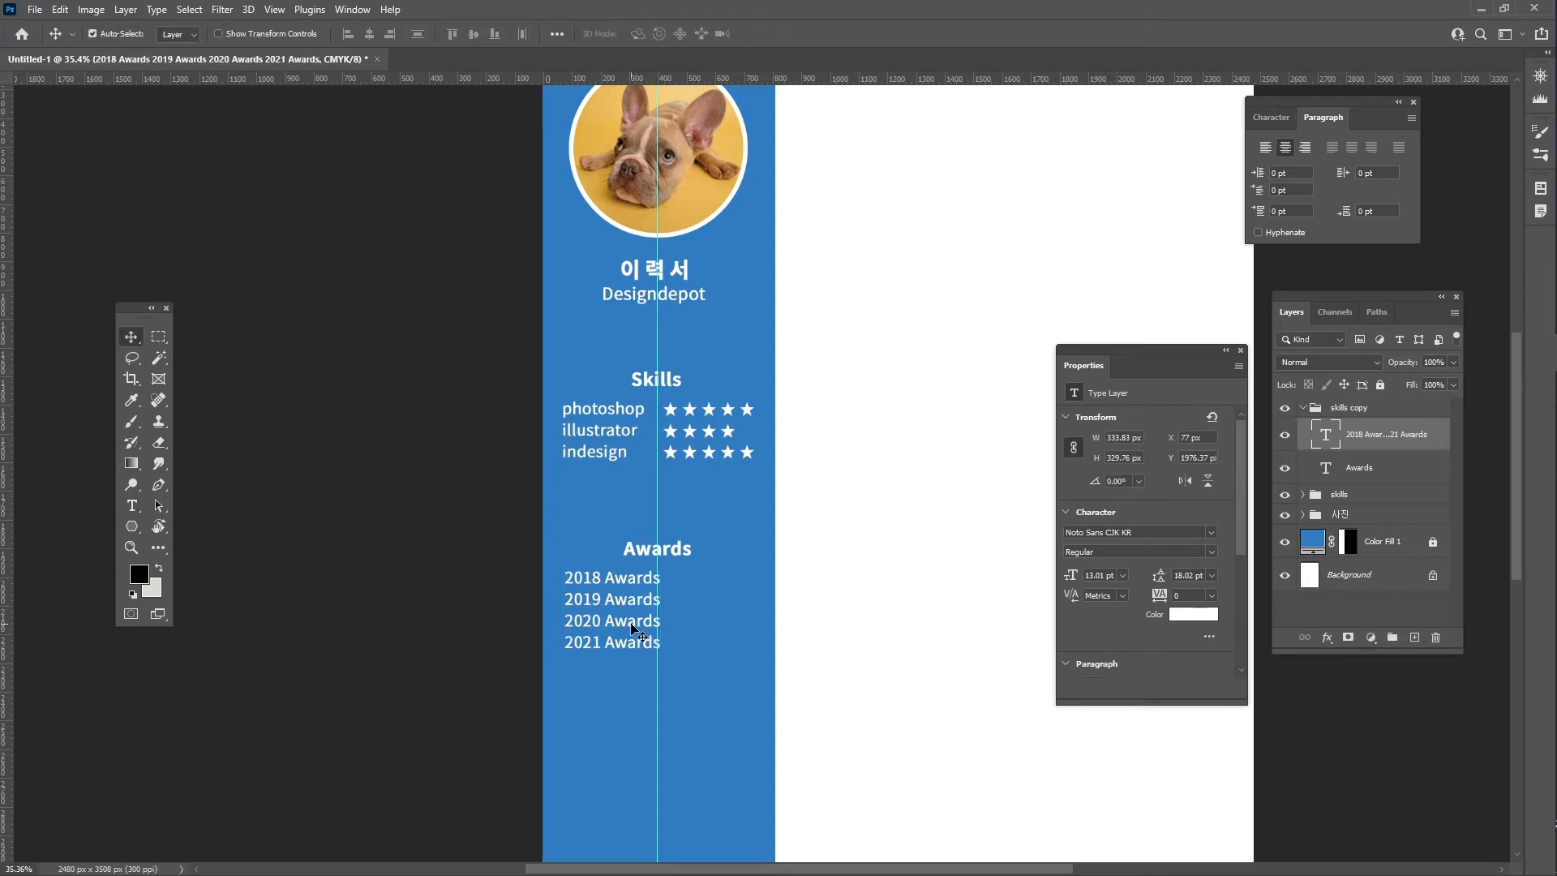
drag(638, 632, 677, 626)
key(ctrl+space)
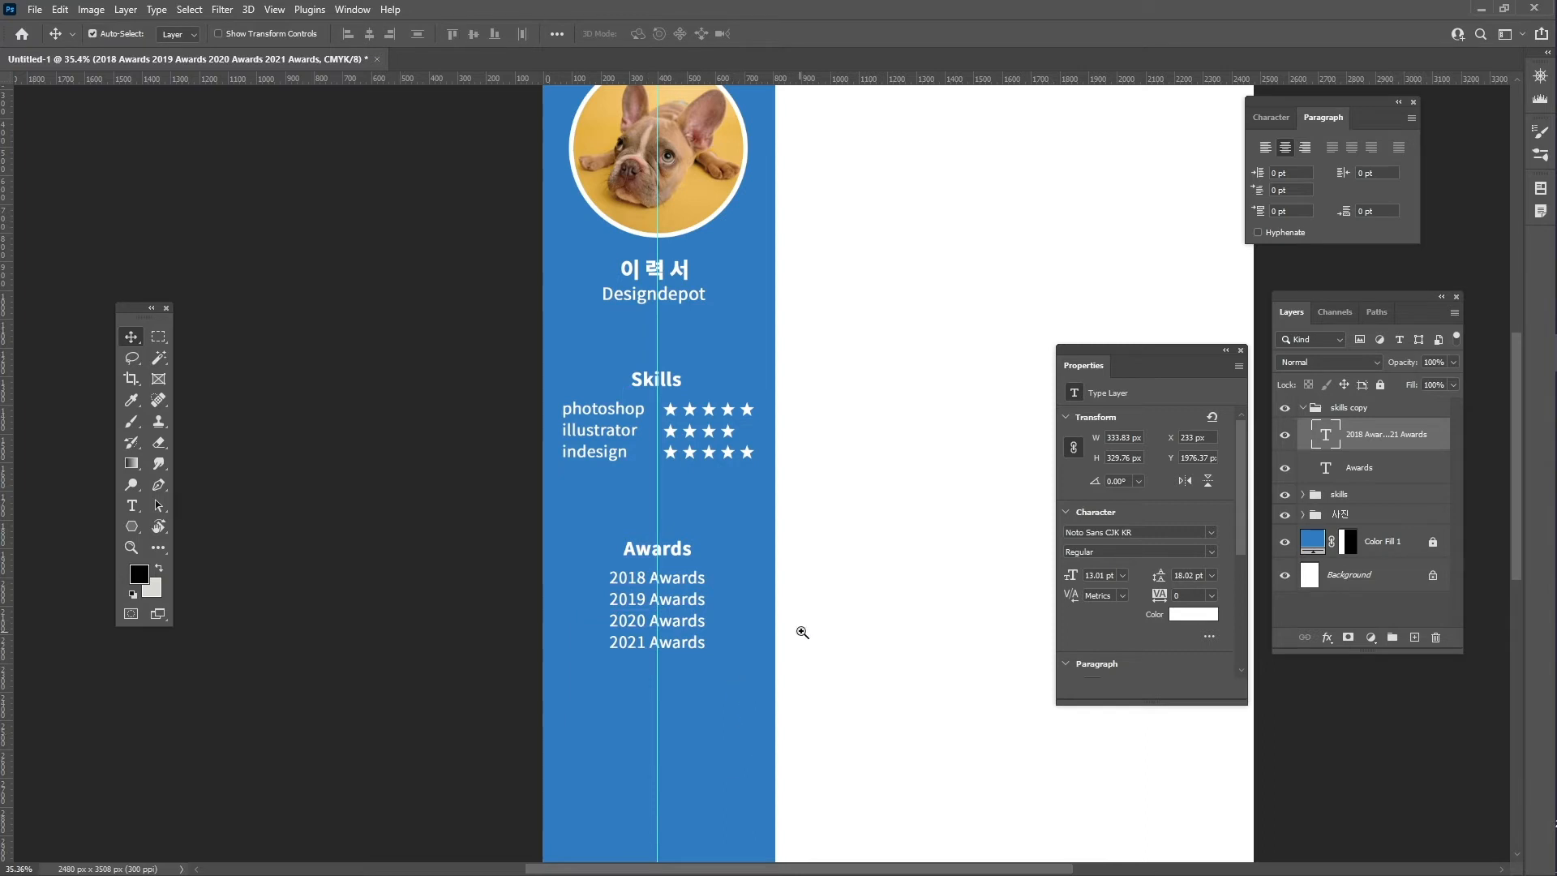
drag(801, 632, 759, 637)
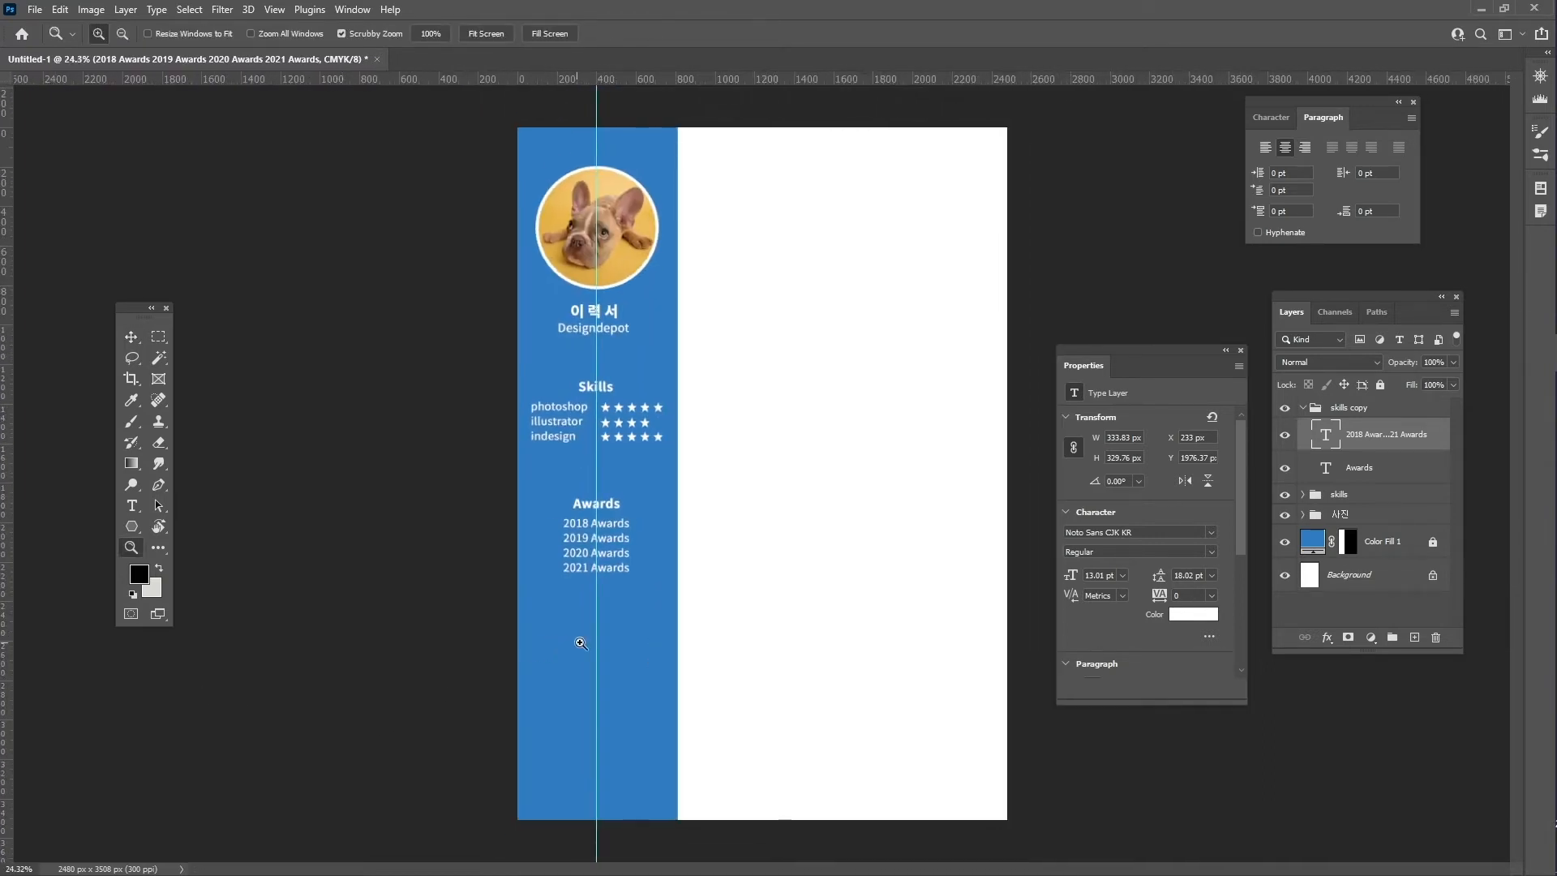
- Rename the skills copy group to awards and check its layers
click(1350, 409)
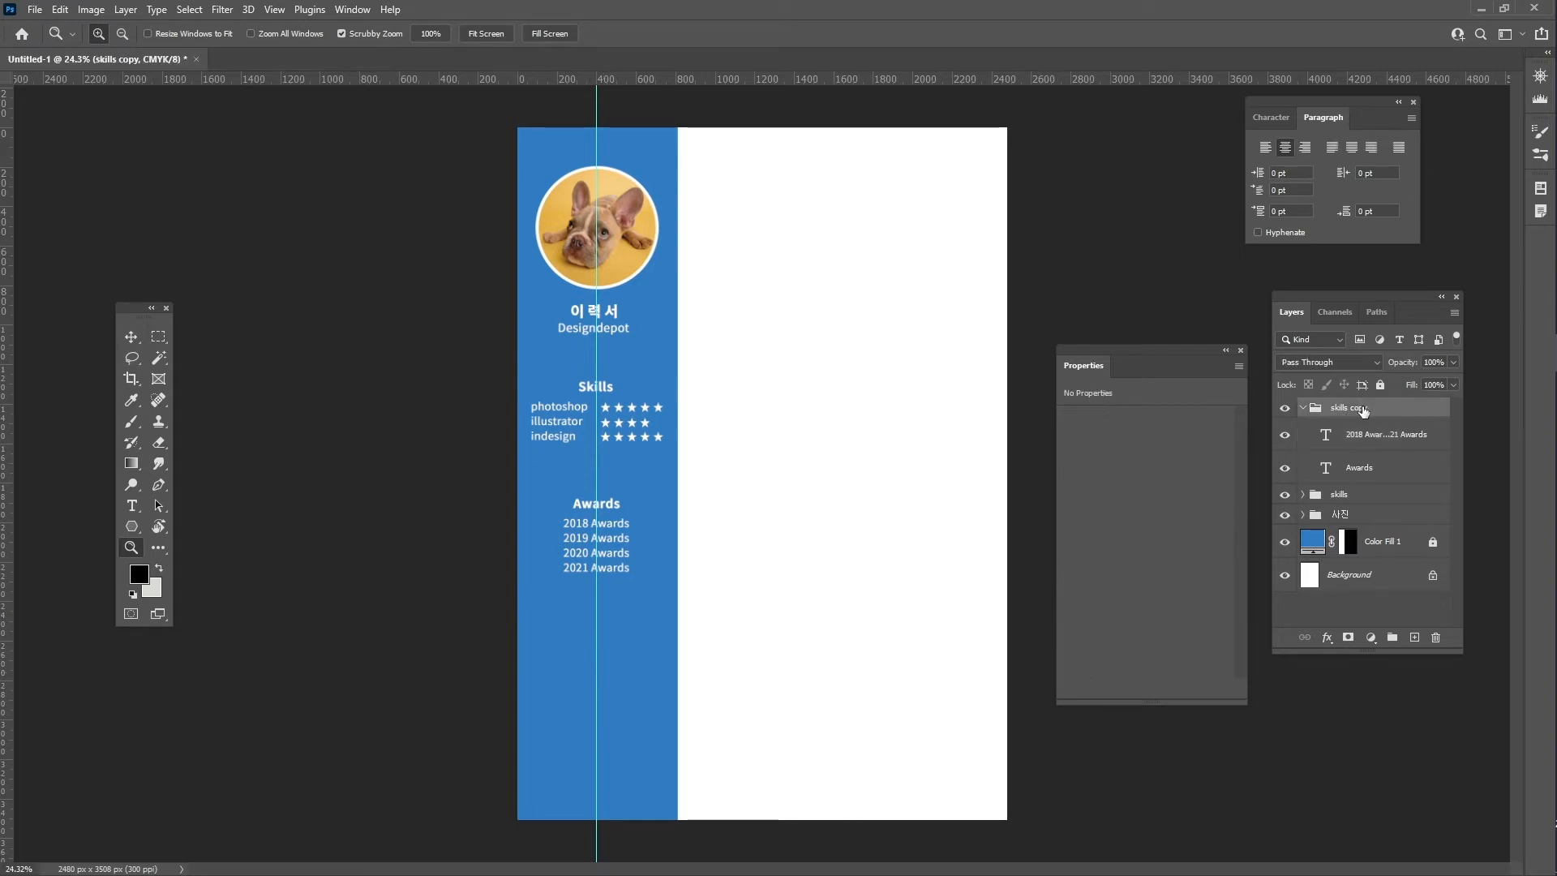
double_click(1361, 409)
text(awards)
key(Return)
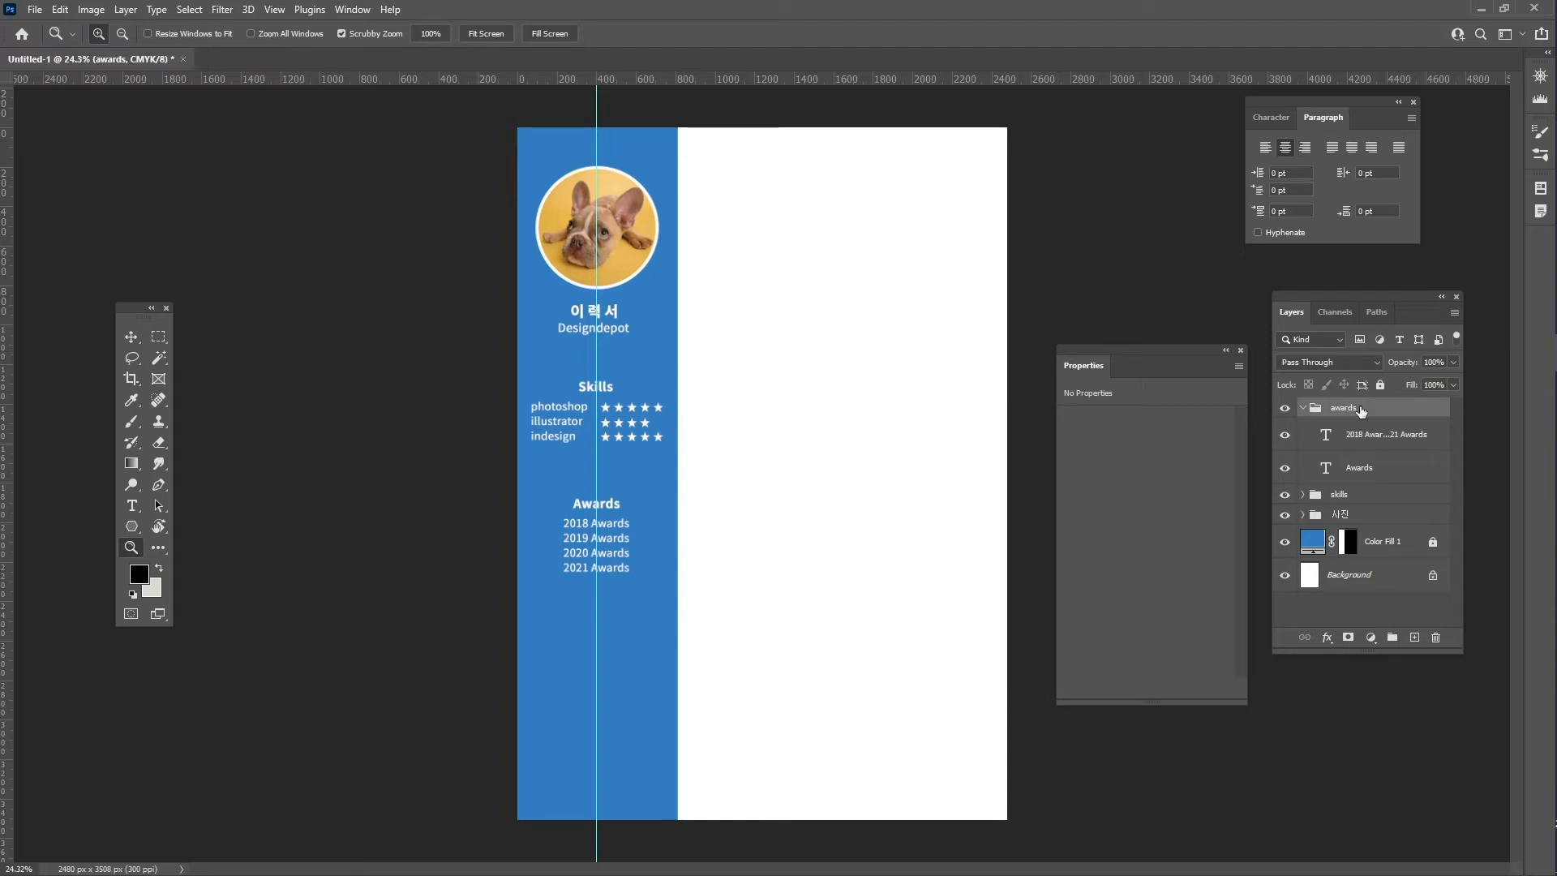
click(1303, 408)
click(1302, 408)
click(1302, 408)
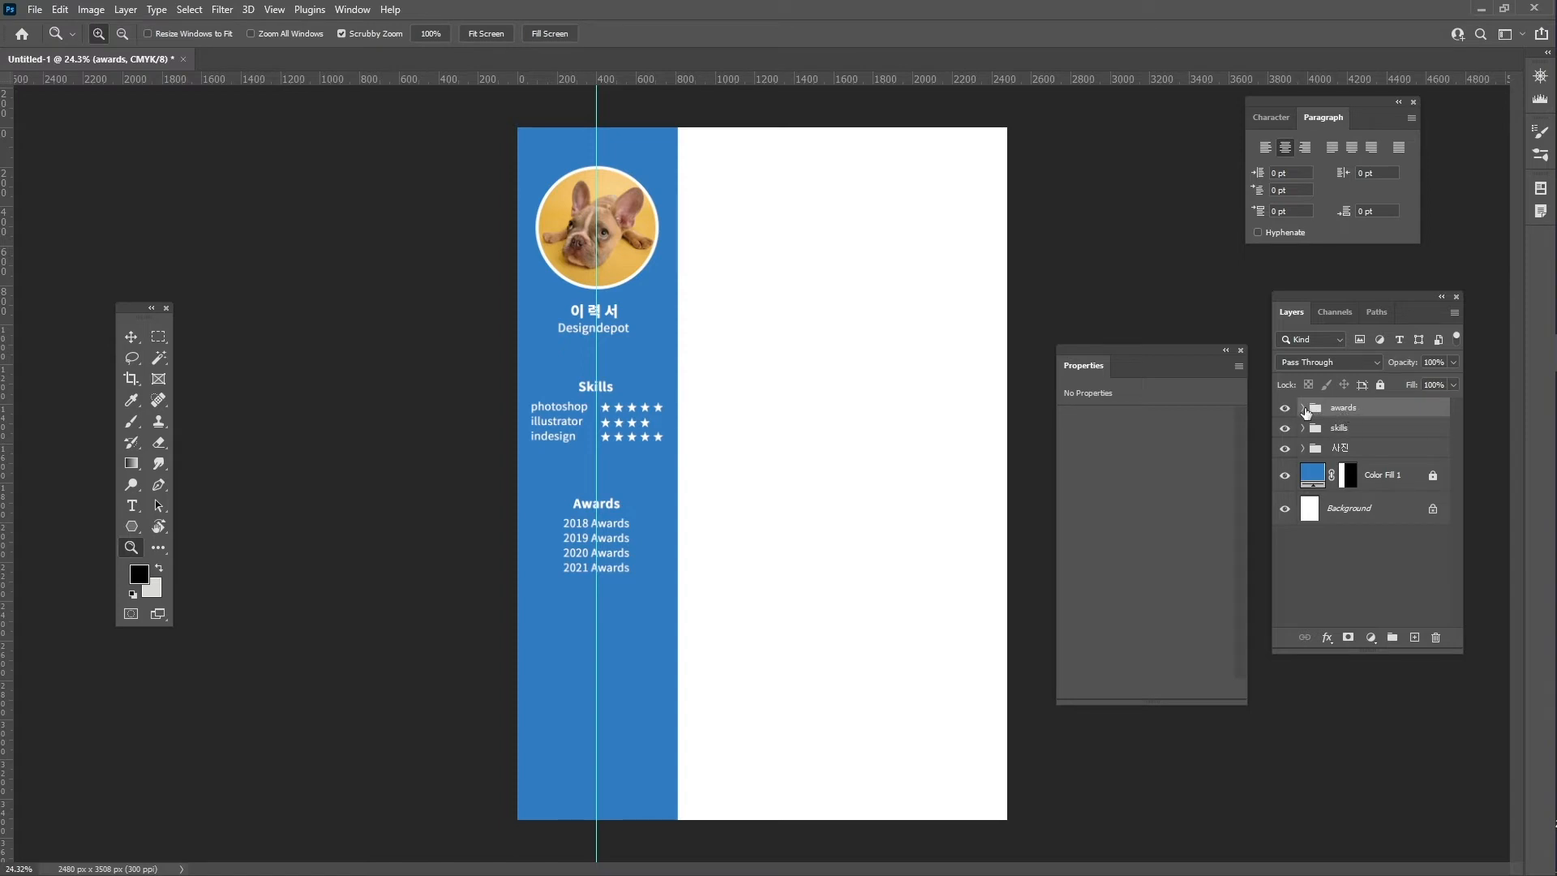
click(1303, 408)
click(1303, 409)
- Duplicate the awards group and move the copy further down the sidebar
key(ctrl+j)
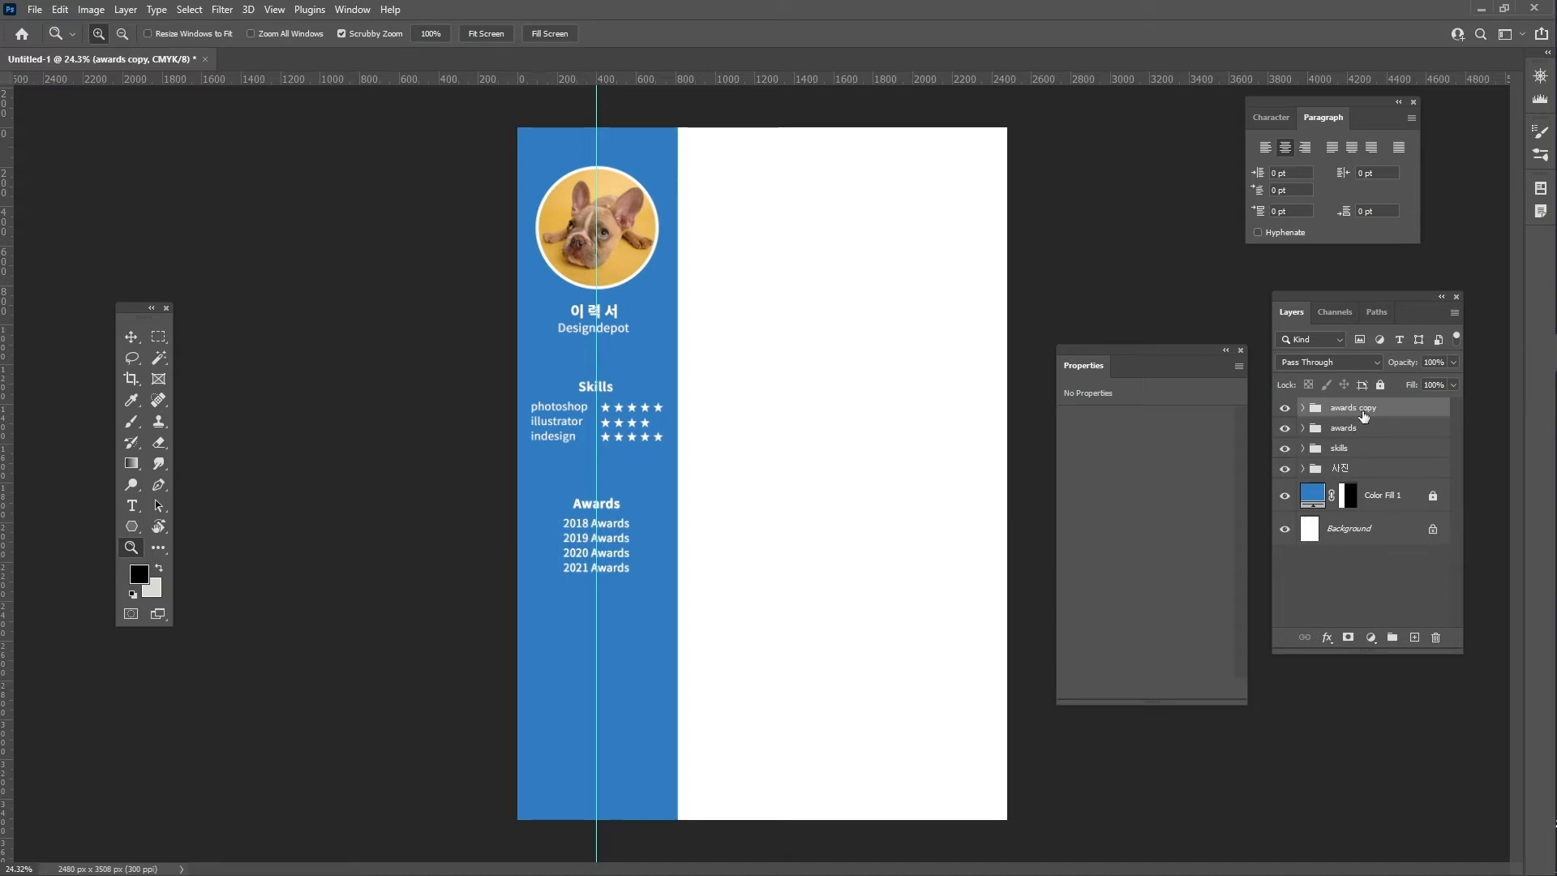
key(ctrl+t)
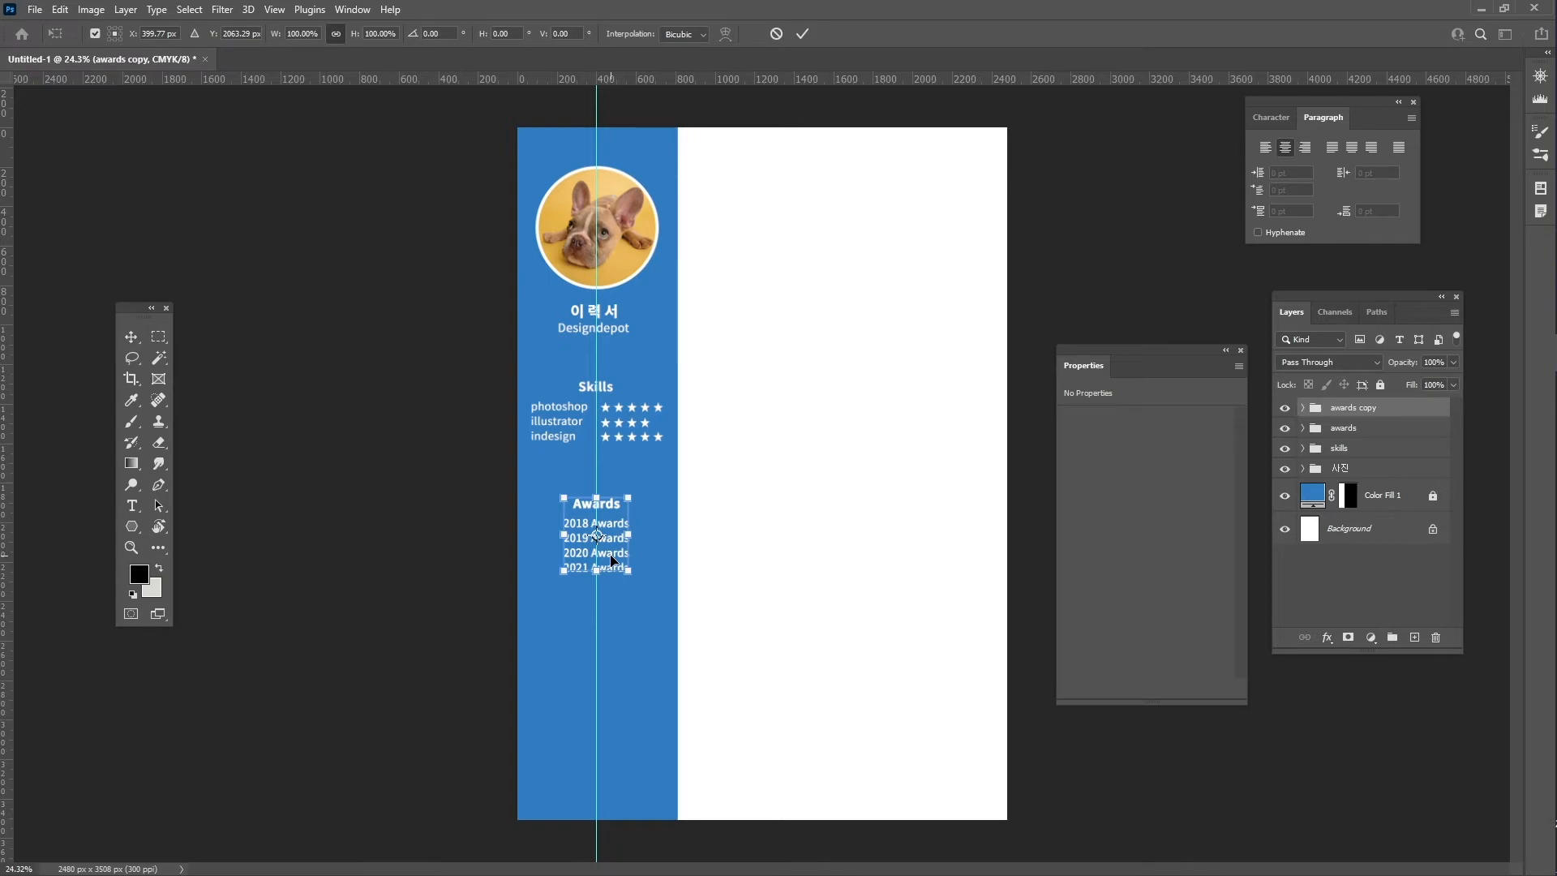
drag(613, 560, 604, 703)
key(Return)
key(z)
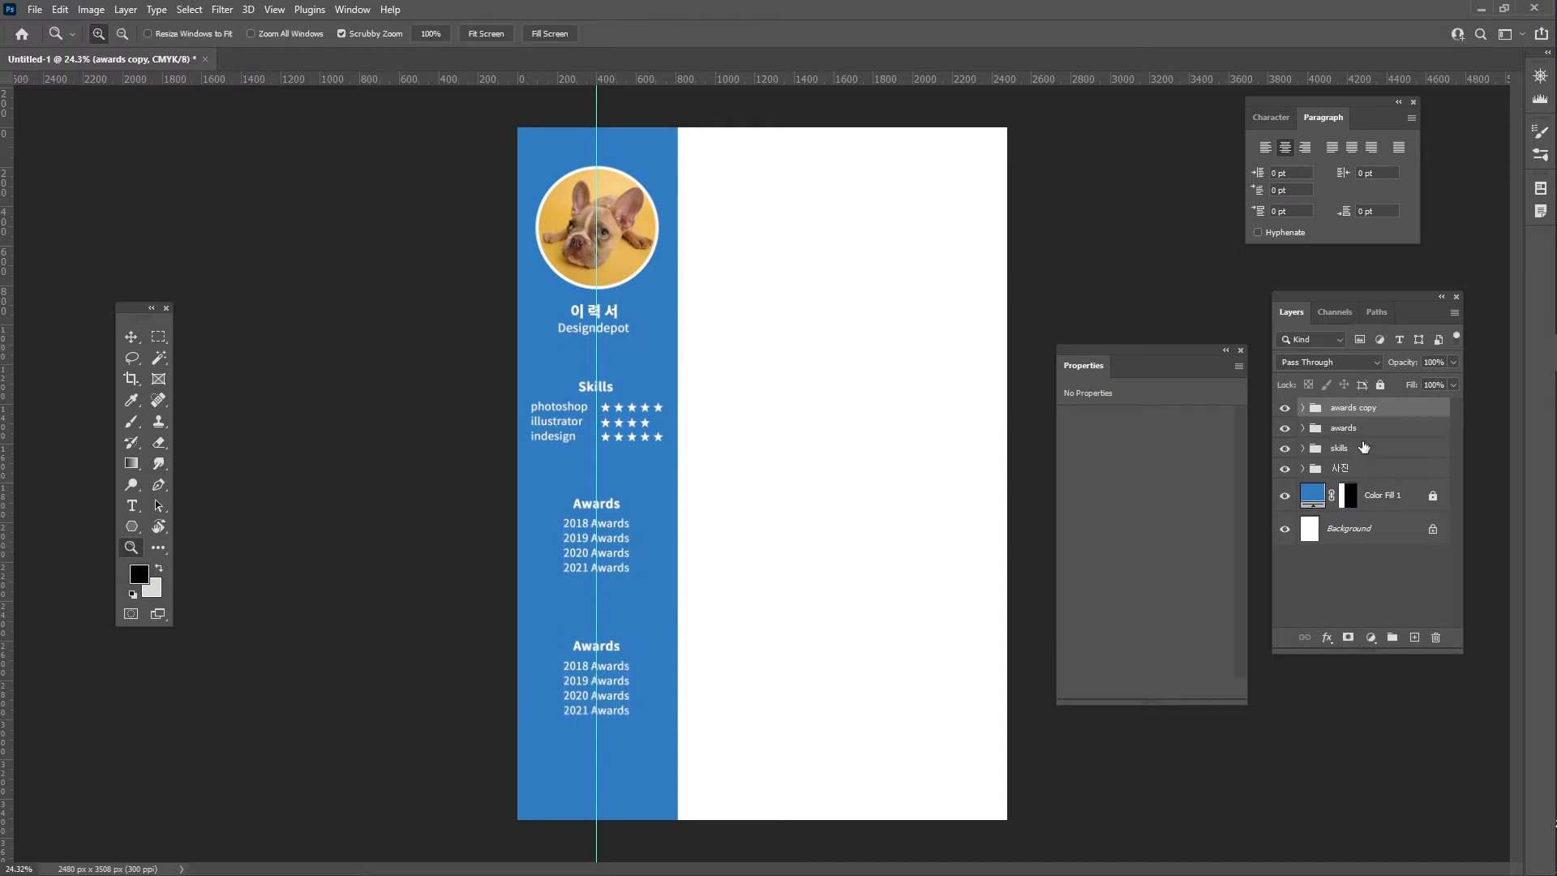
- Rename the duplicated awards copy group to contact
double_click(1350, 410)
text(contact)
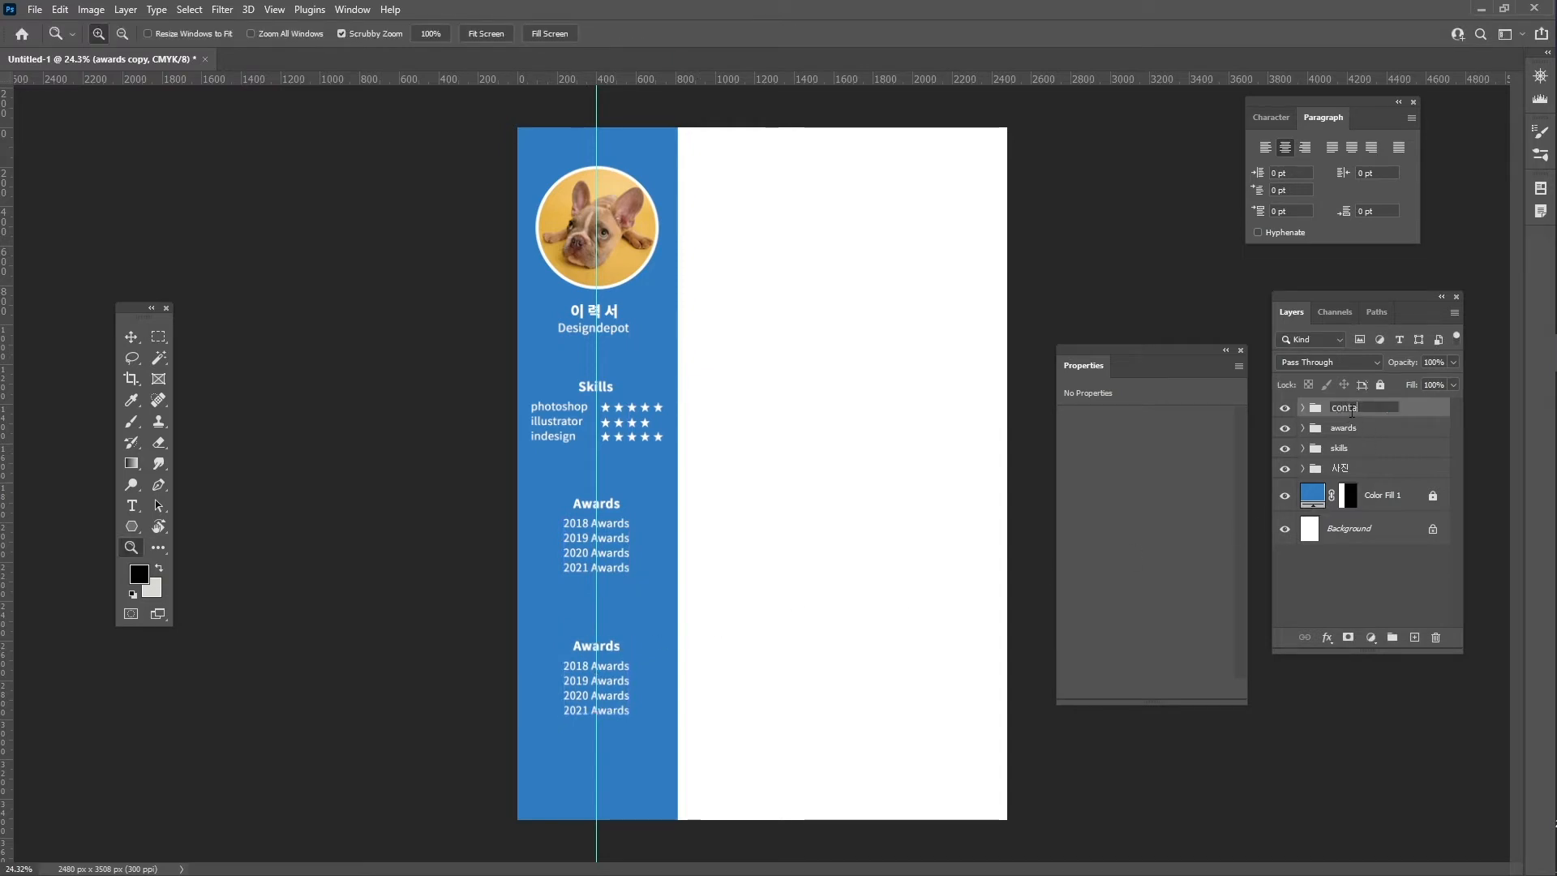
key(Return)
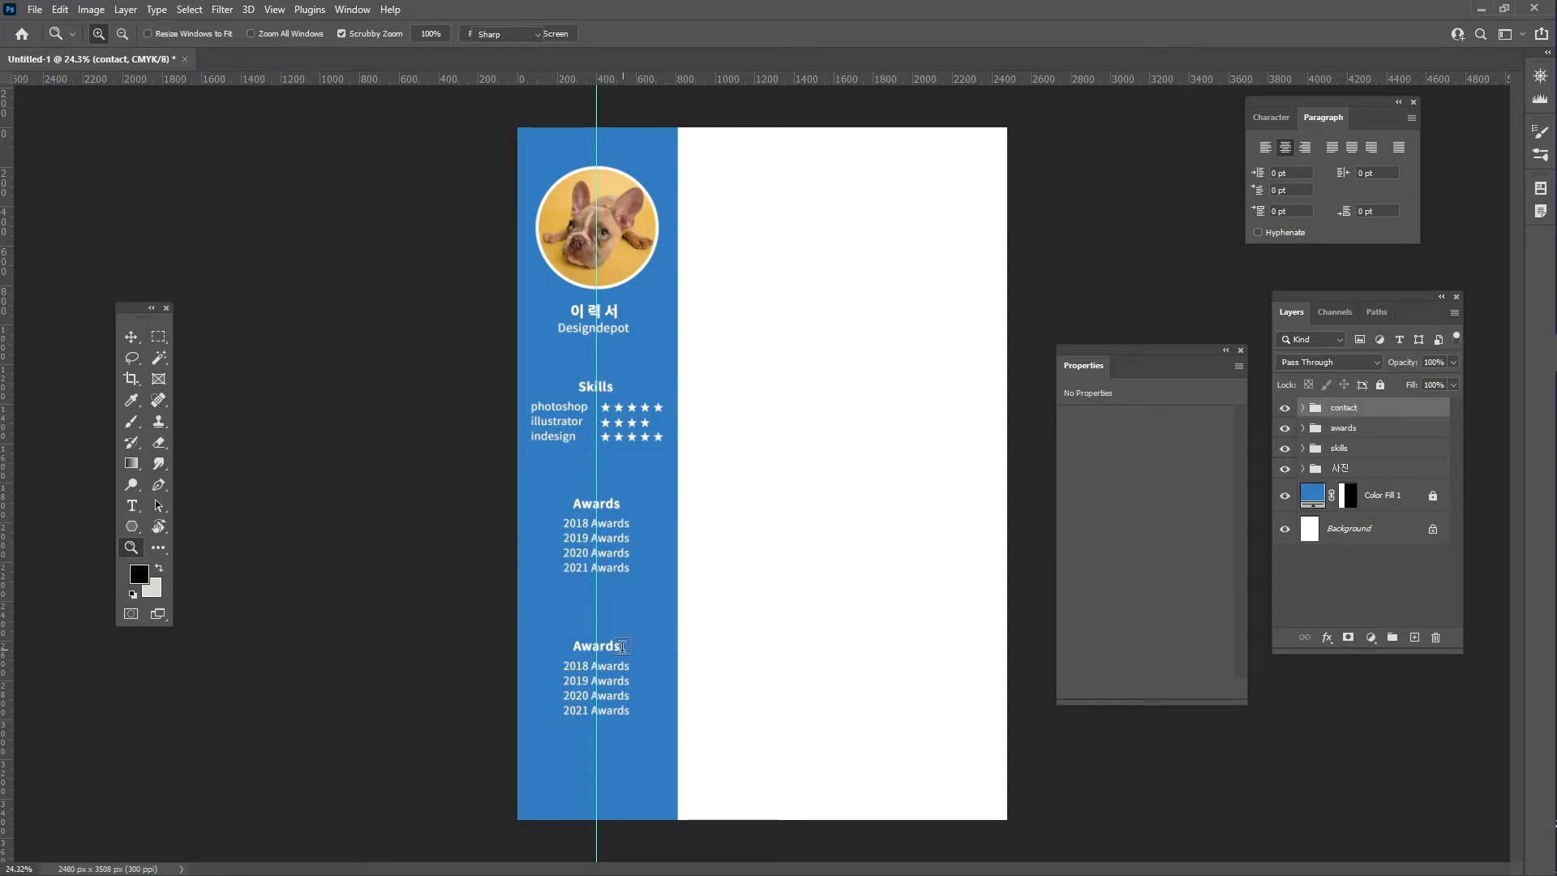
- Retype the lower Awards heading as Contact, recentre it, and commit the edit
key(t)
click(614, 651)
double_click(613, 648)
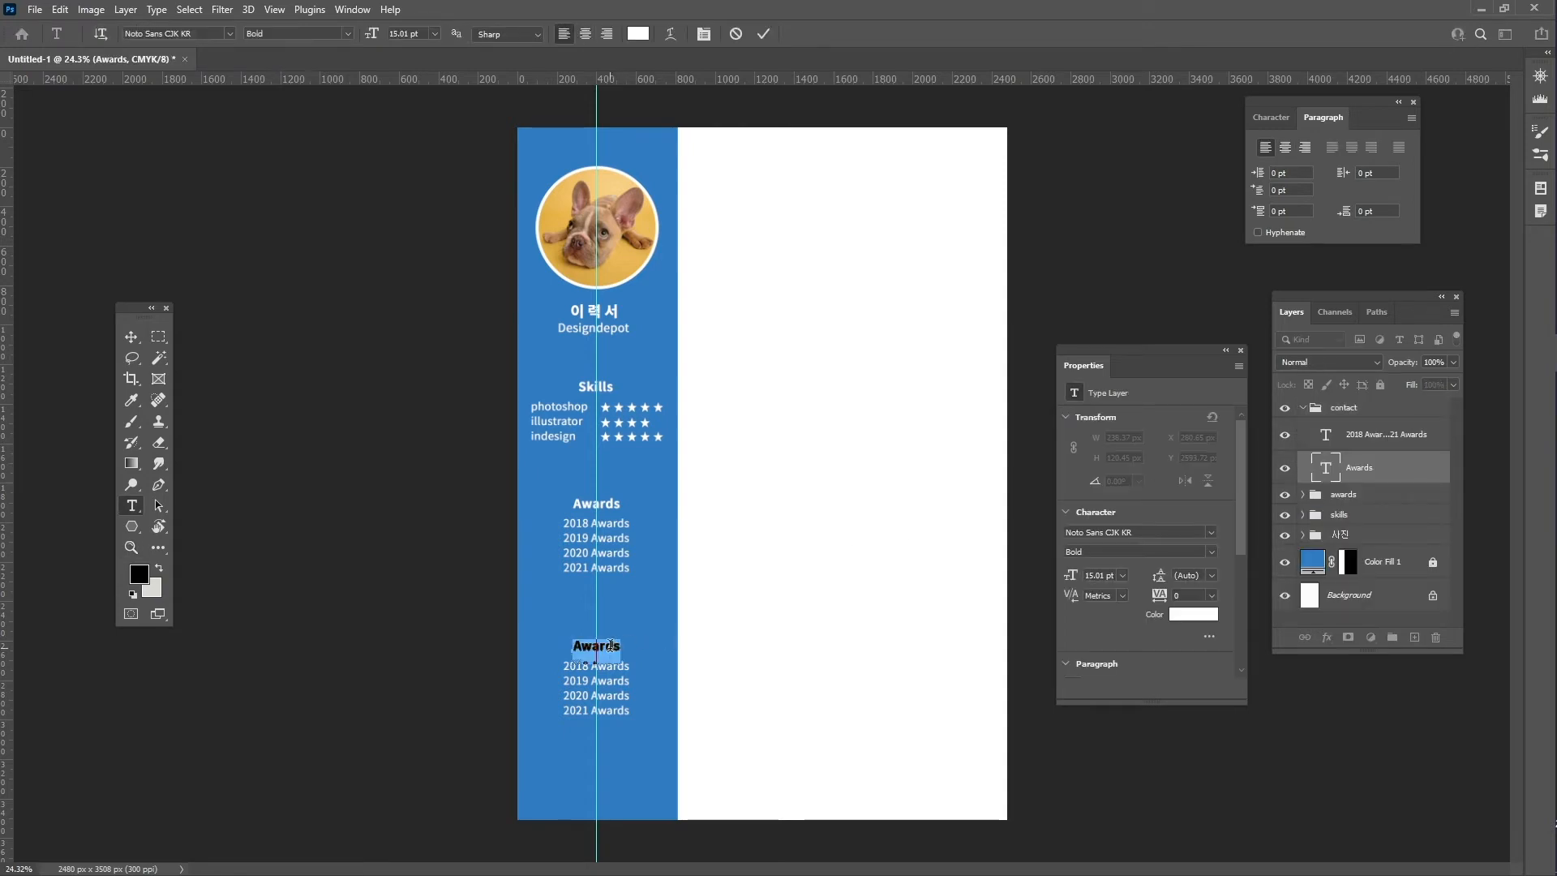
text(Contact)
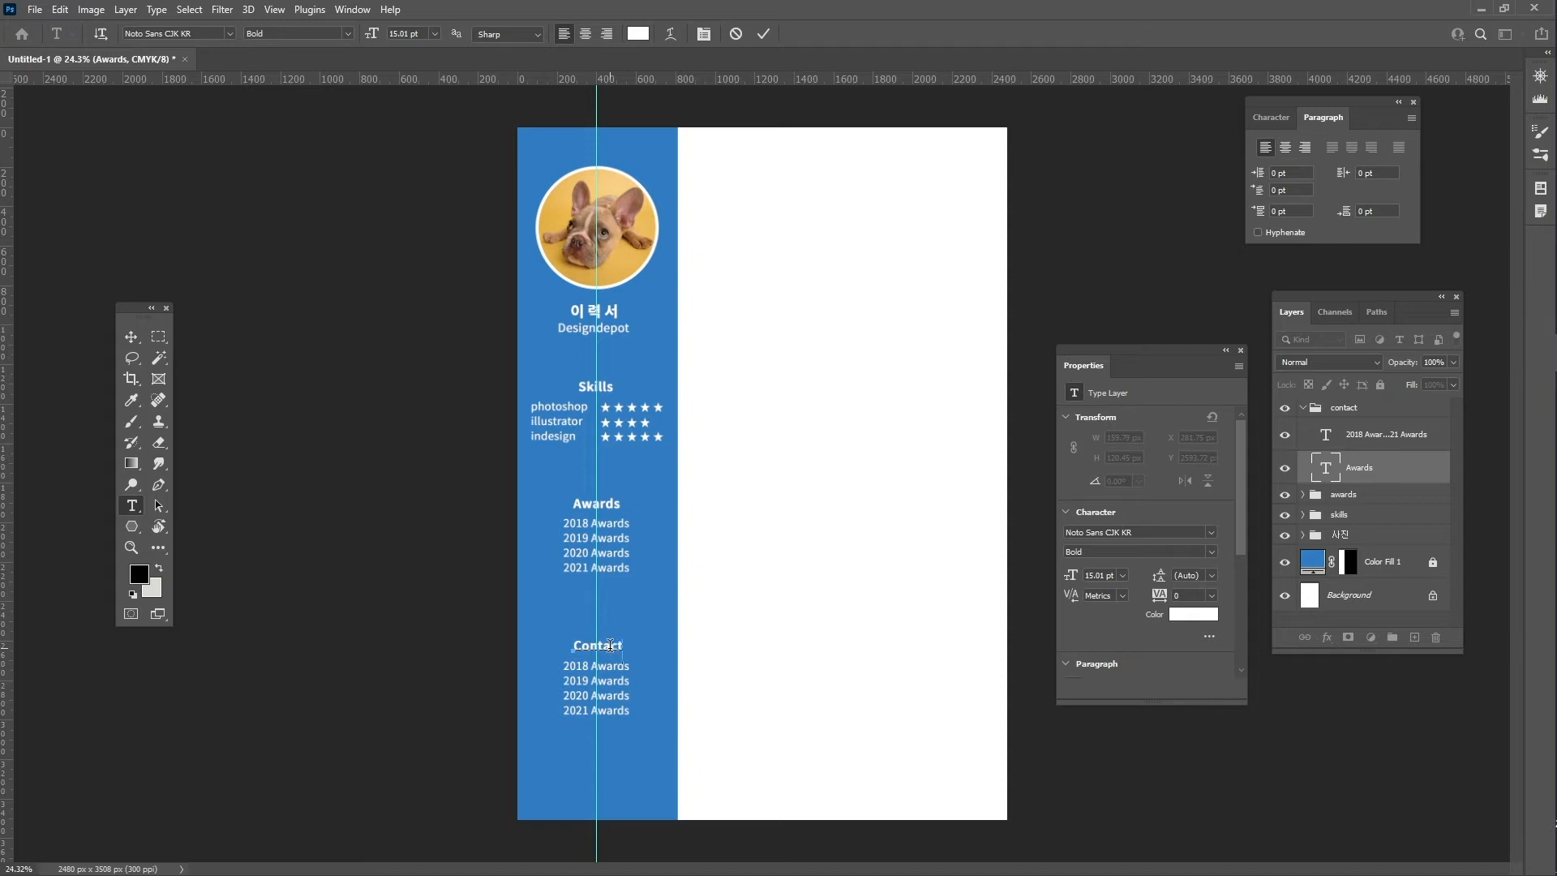
key(ctrl)
drag(610, 647, 609, 649)
click(762, 34)
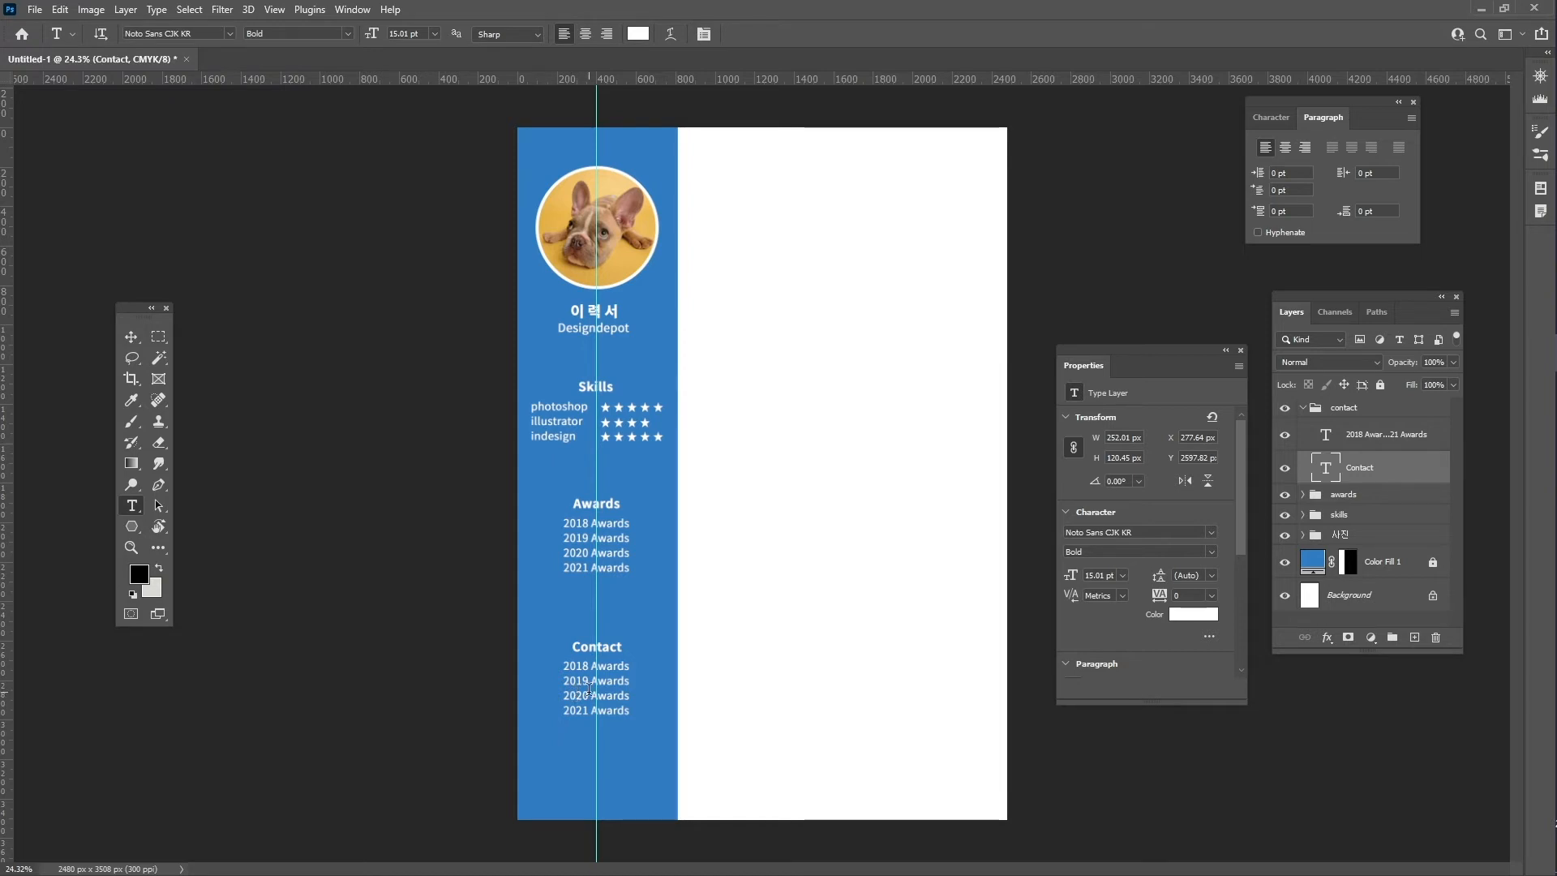
click(589, 688)
scroll(590, 688, up, 4)
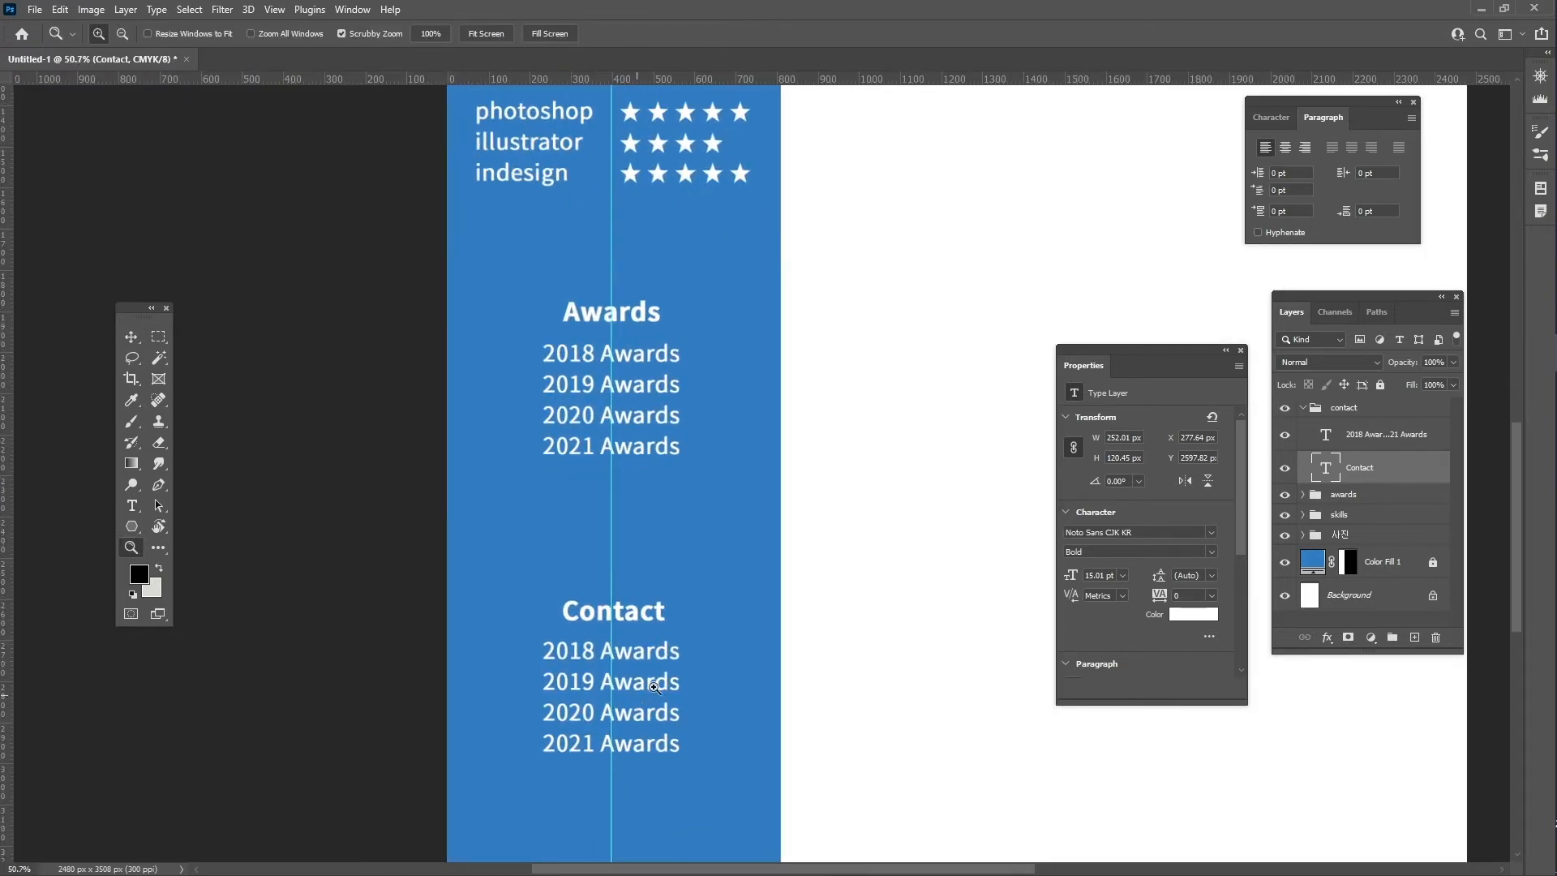
- Replace the lines under Contact with a phone number, an e-mail address and a Facebook link
key(ctrl+a)
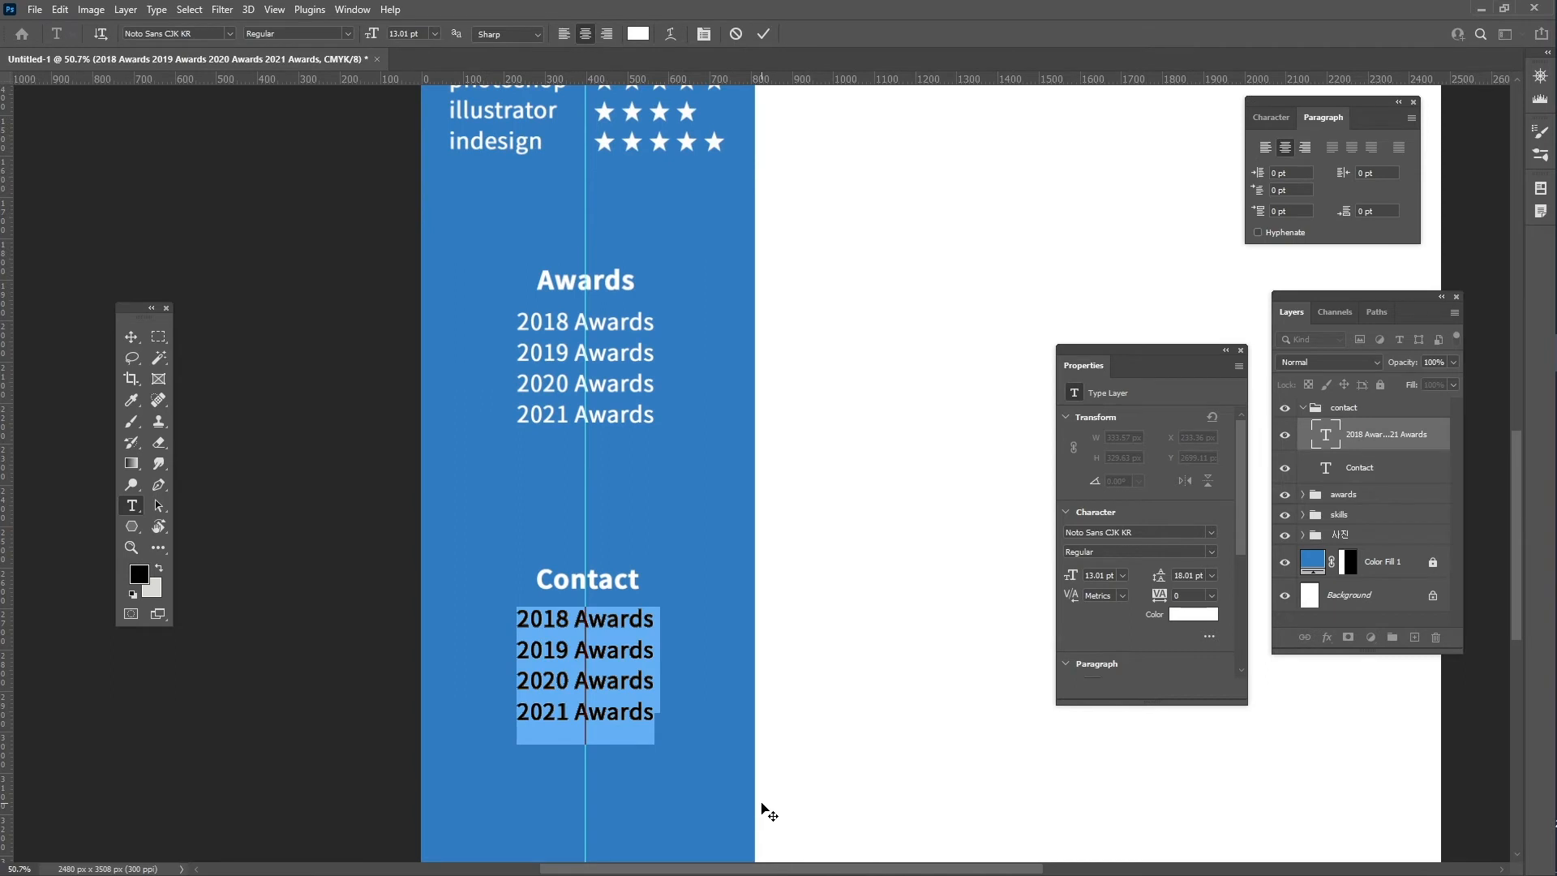
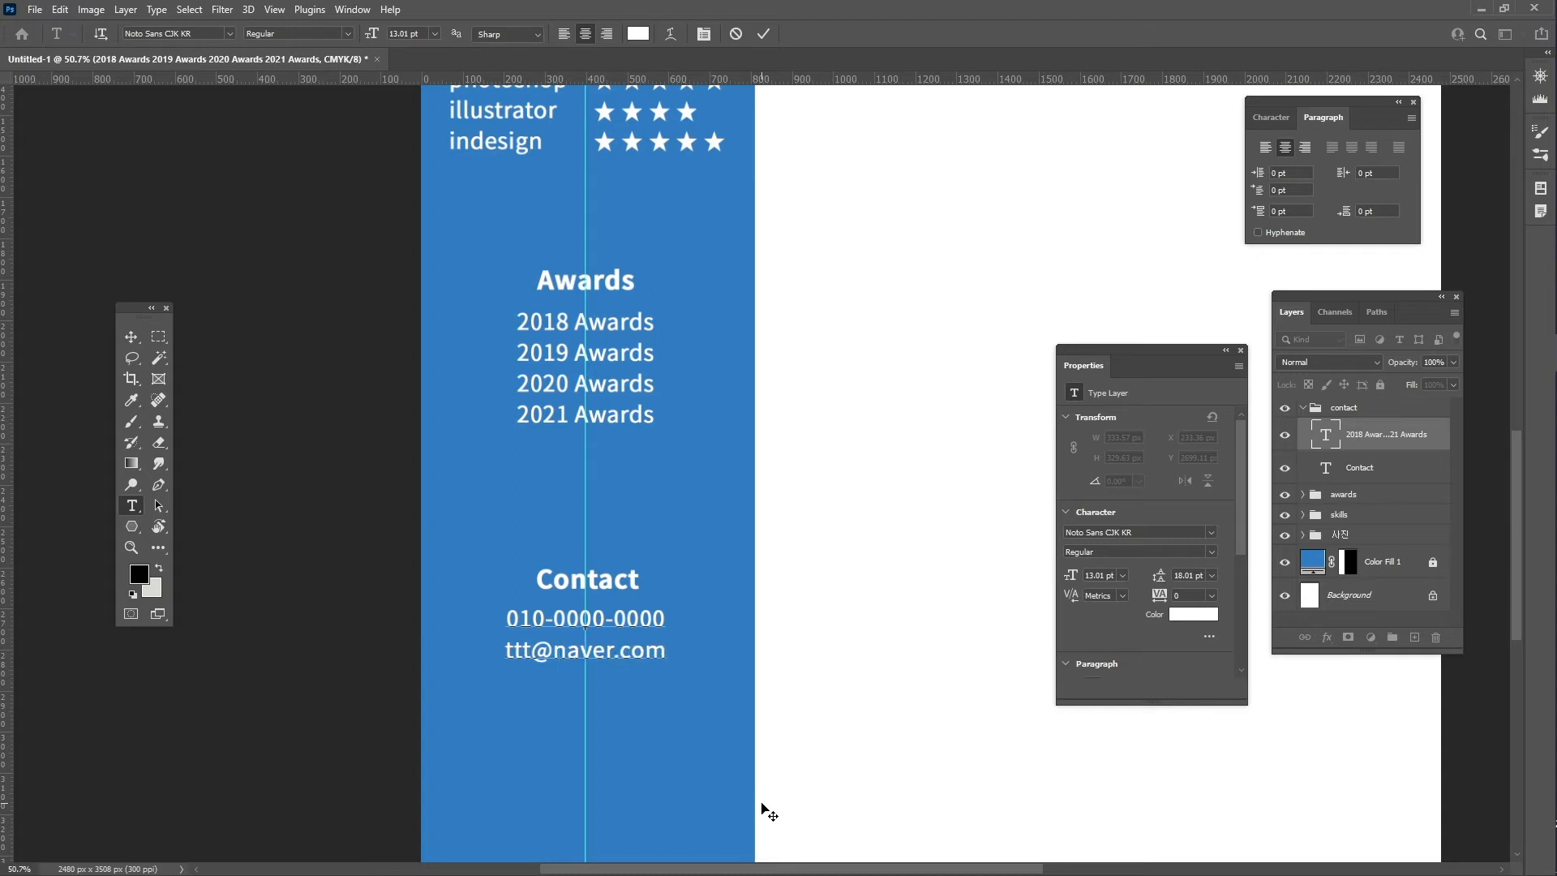
key(Return)
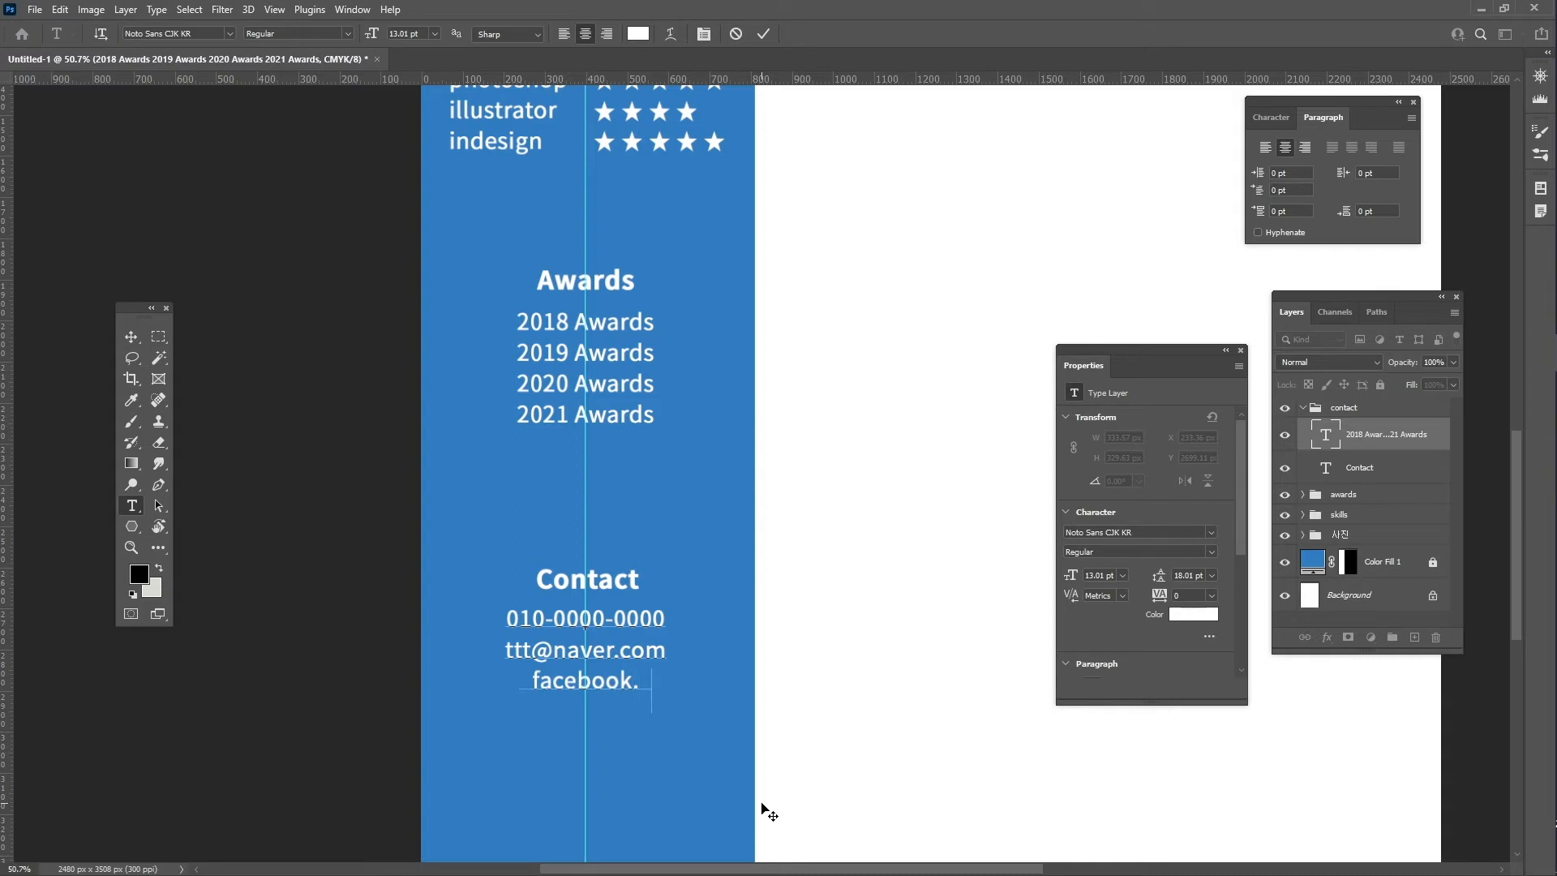
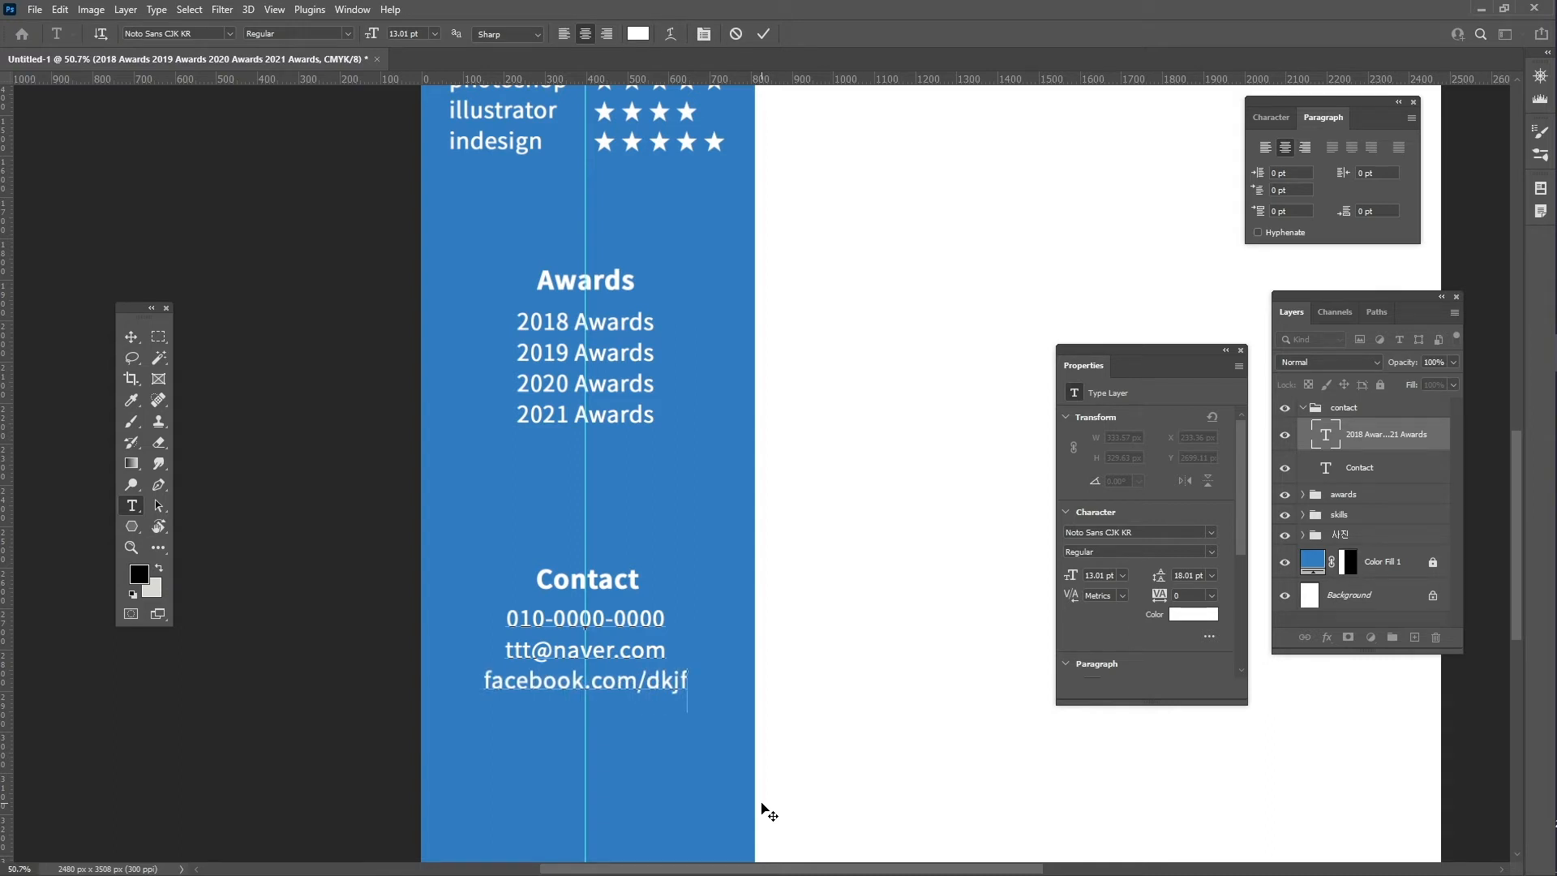
click(647, 673)
- Left-align the three contact lines, commit, and shift them left under the Contact heading
key(ctrl)
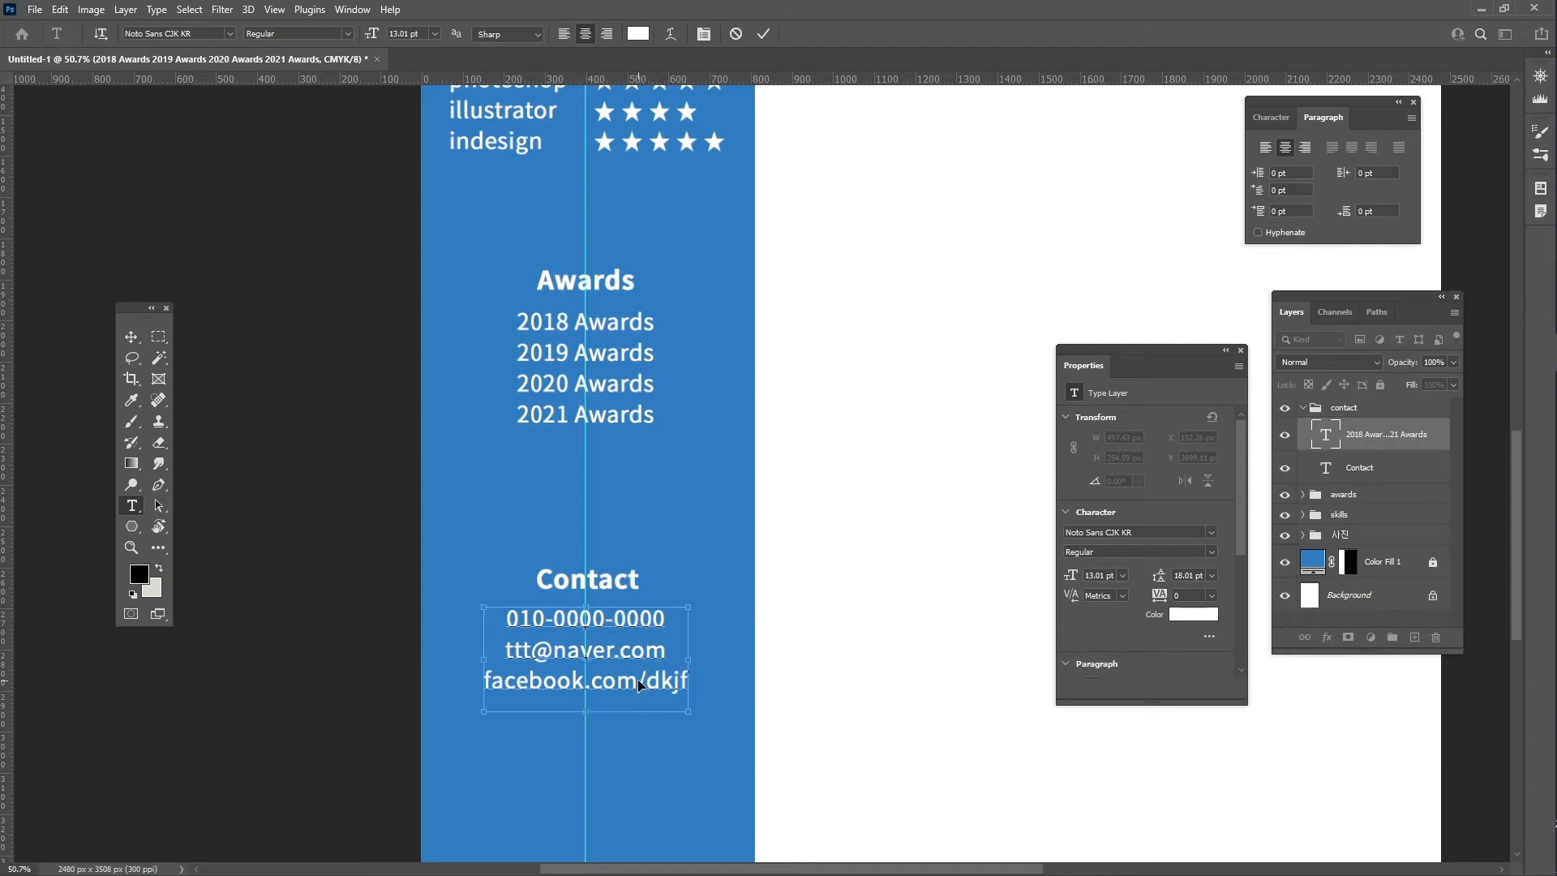
key(ctrl+a)
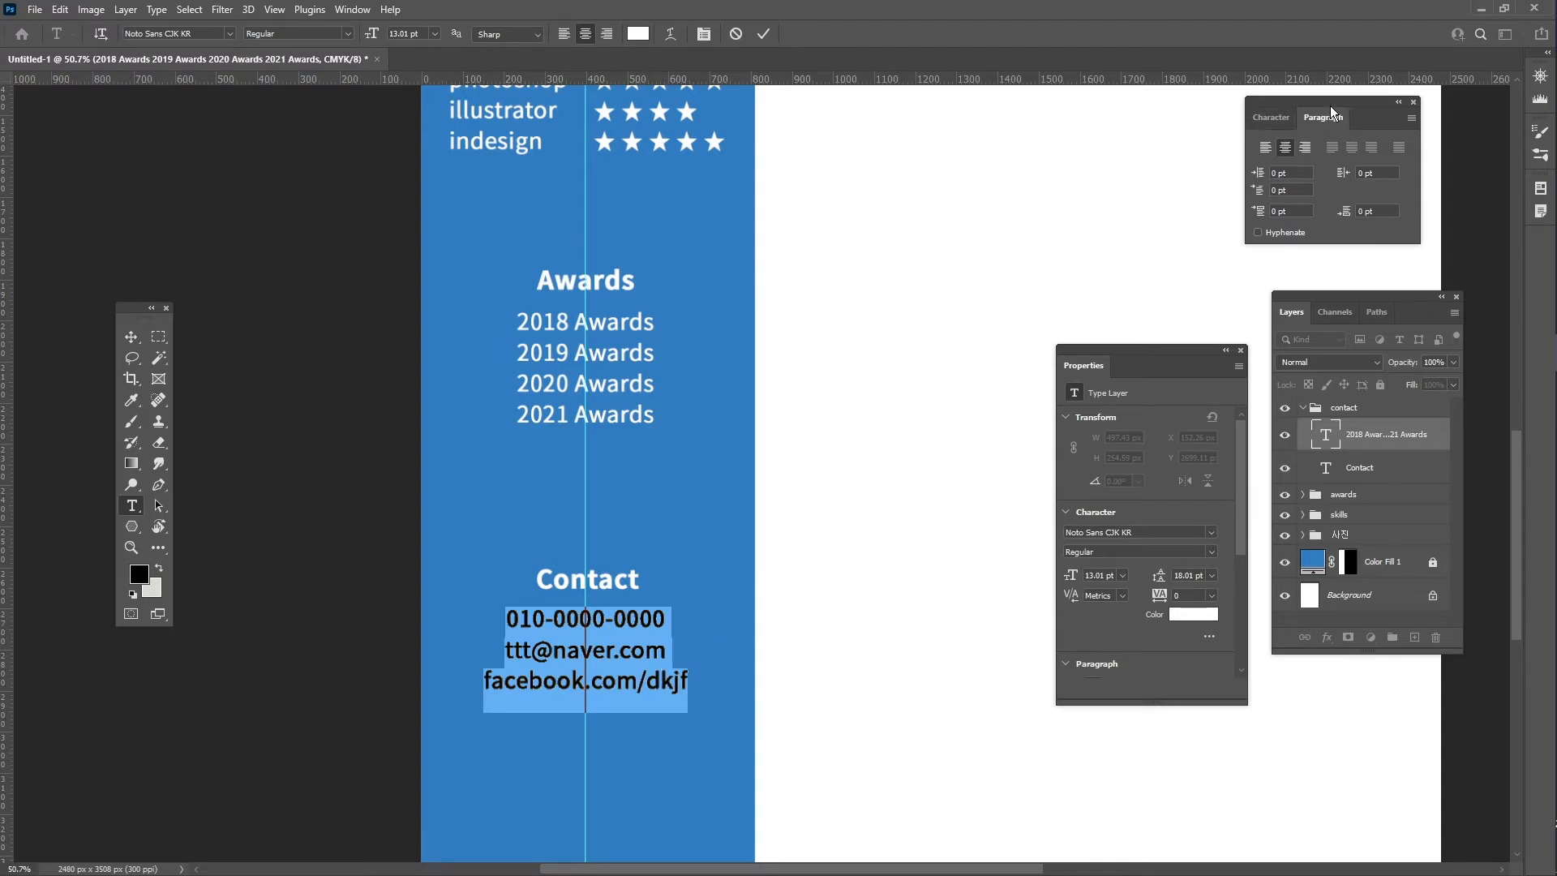
click(354, 9)
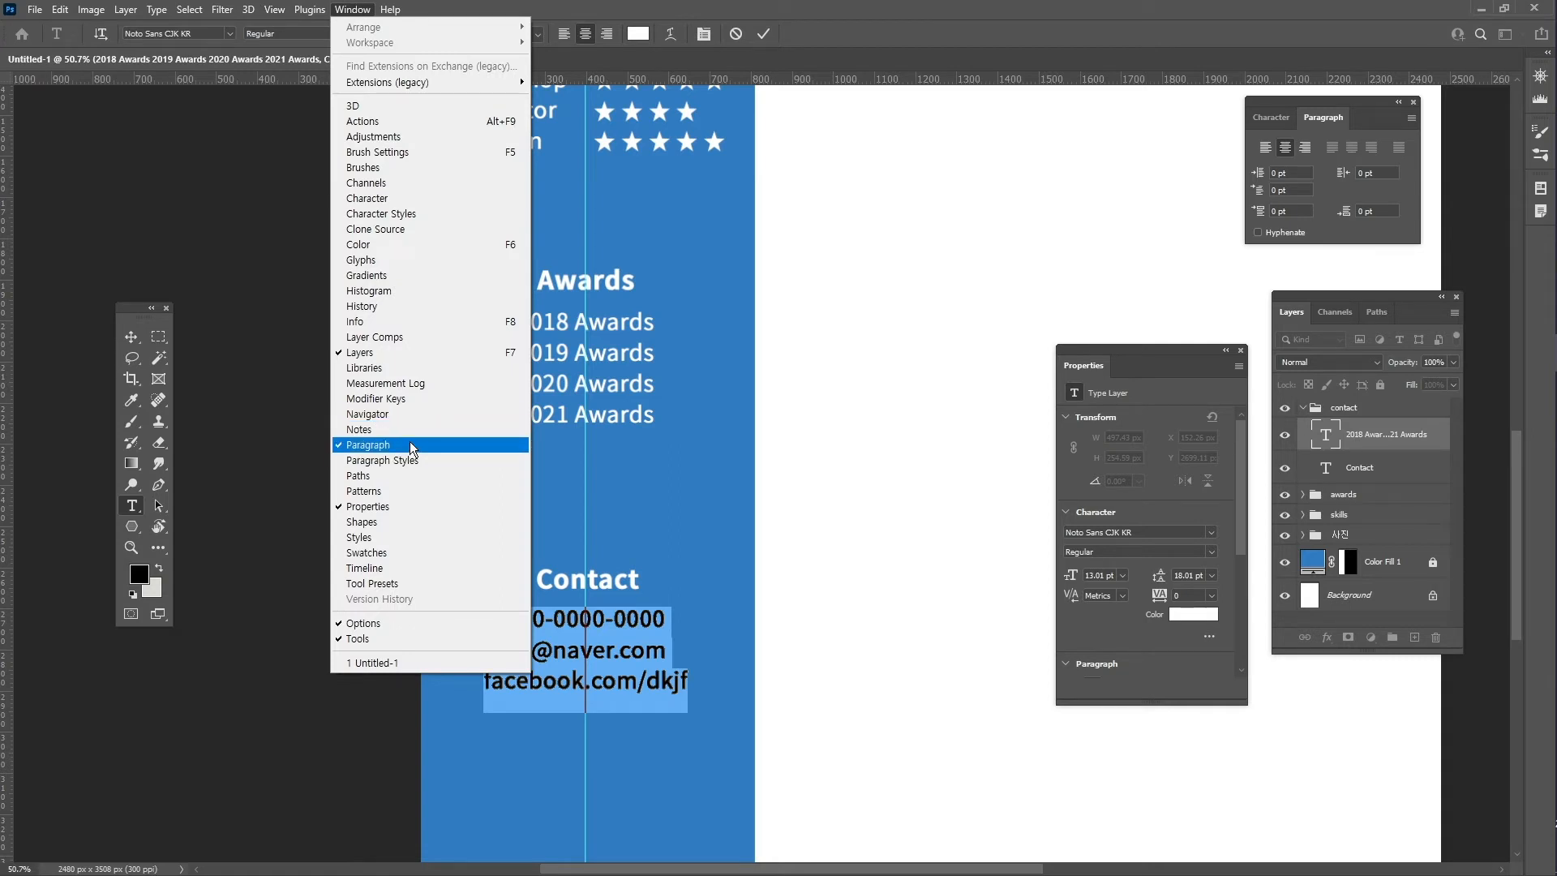
click(1266, 147)
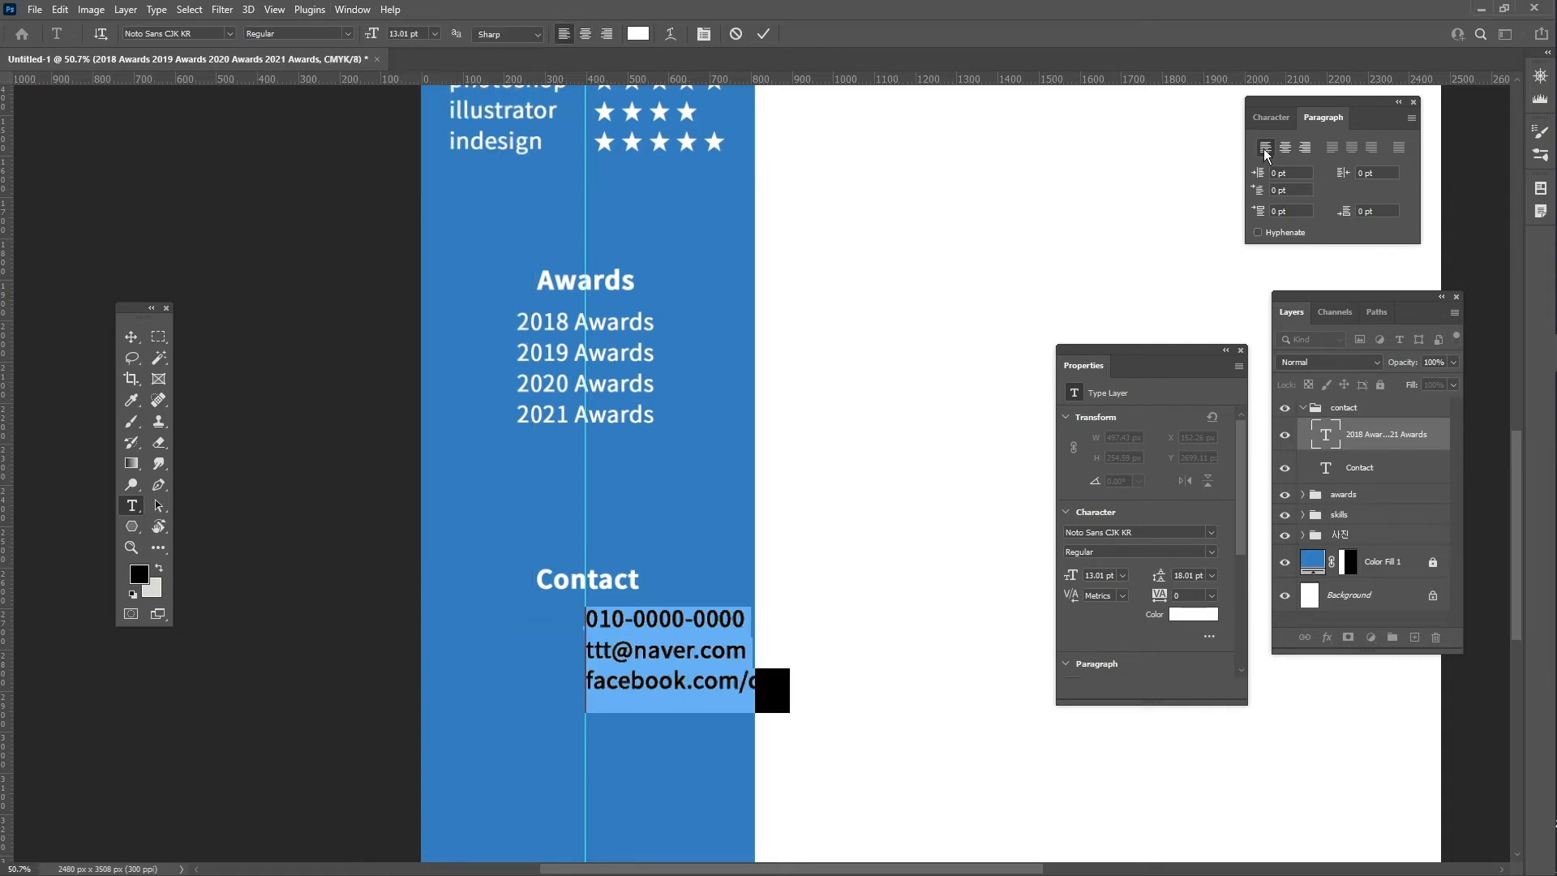
click(679, 649)
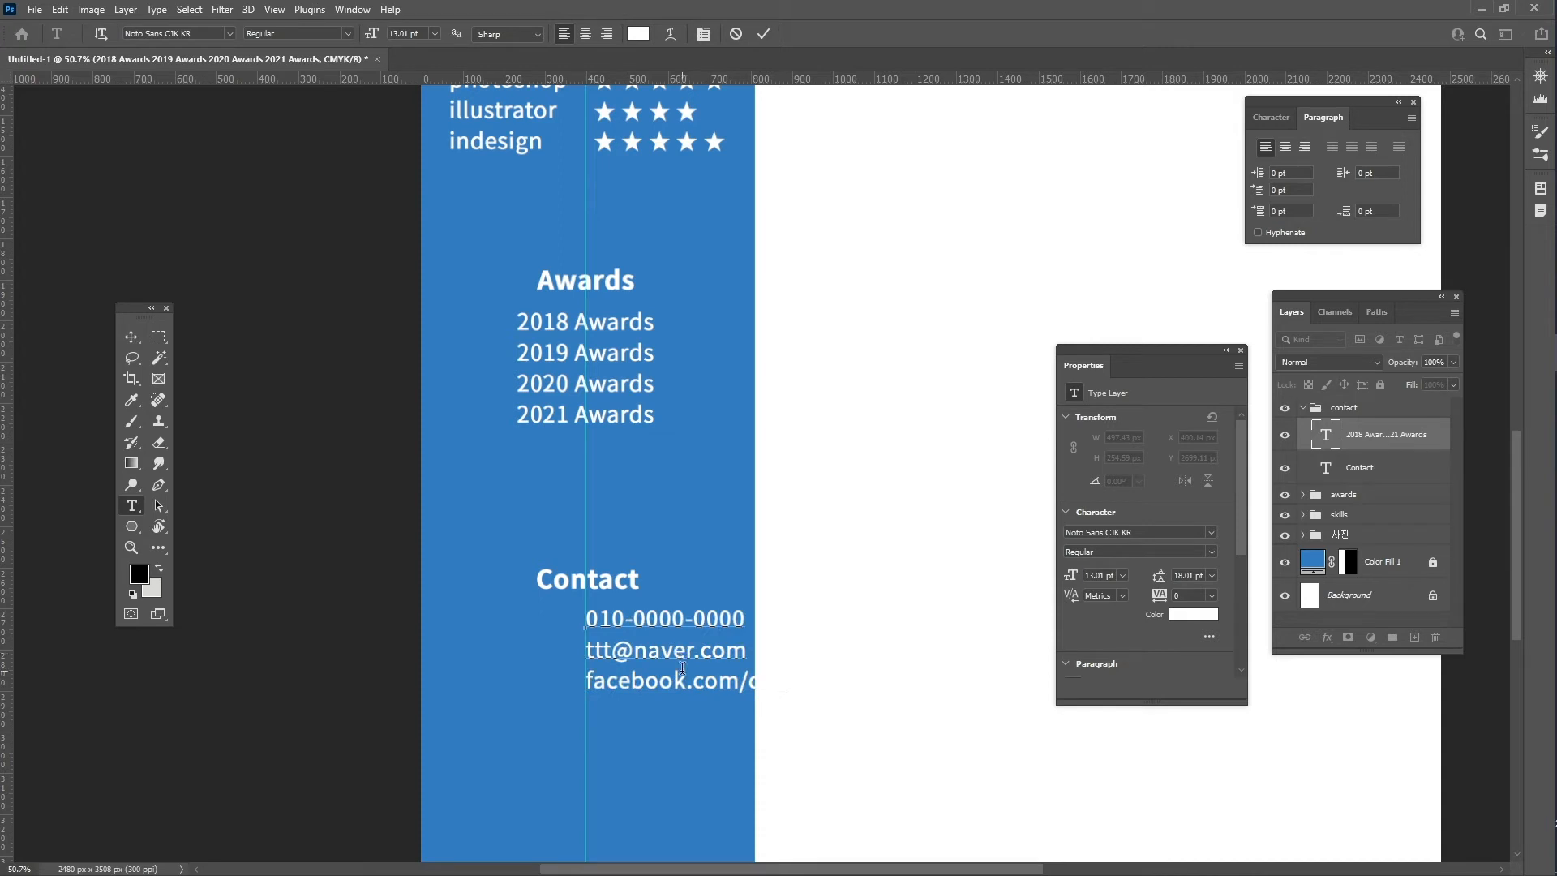
click(764, 33)
key(v)
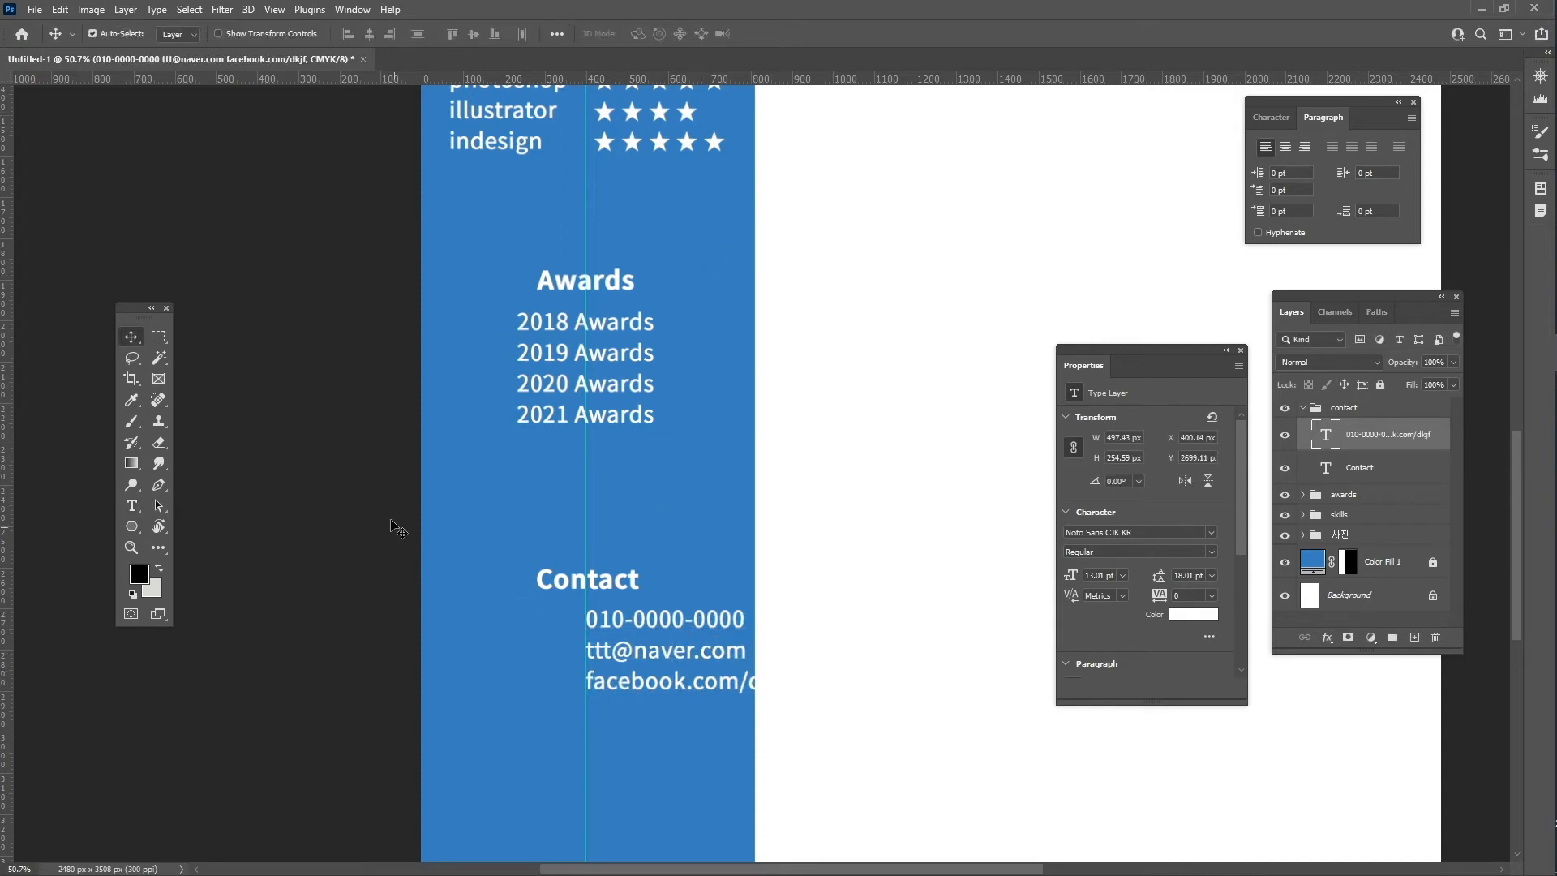
drag(706, 651, 631, 650)
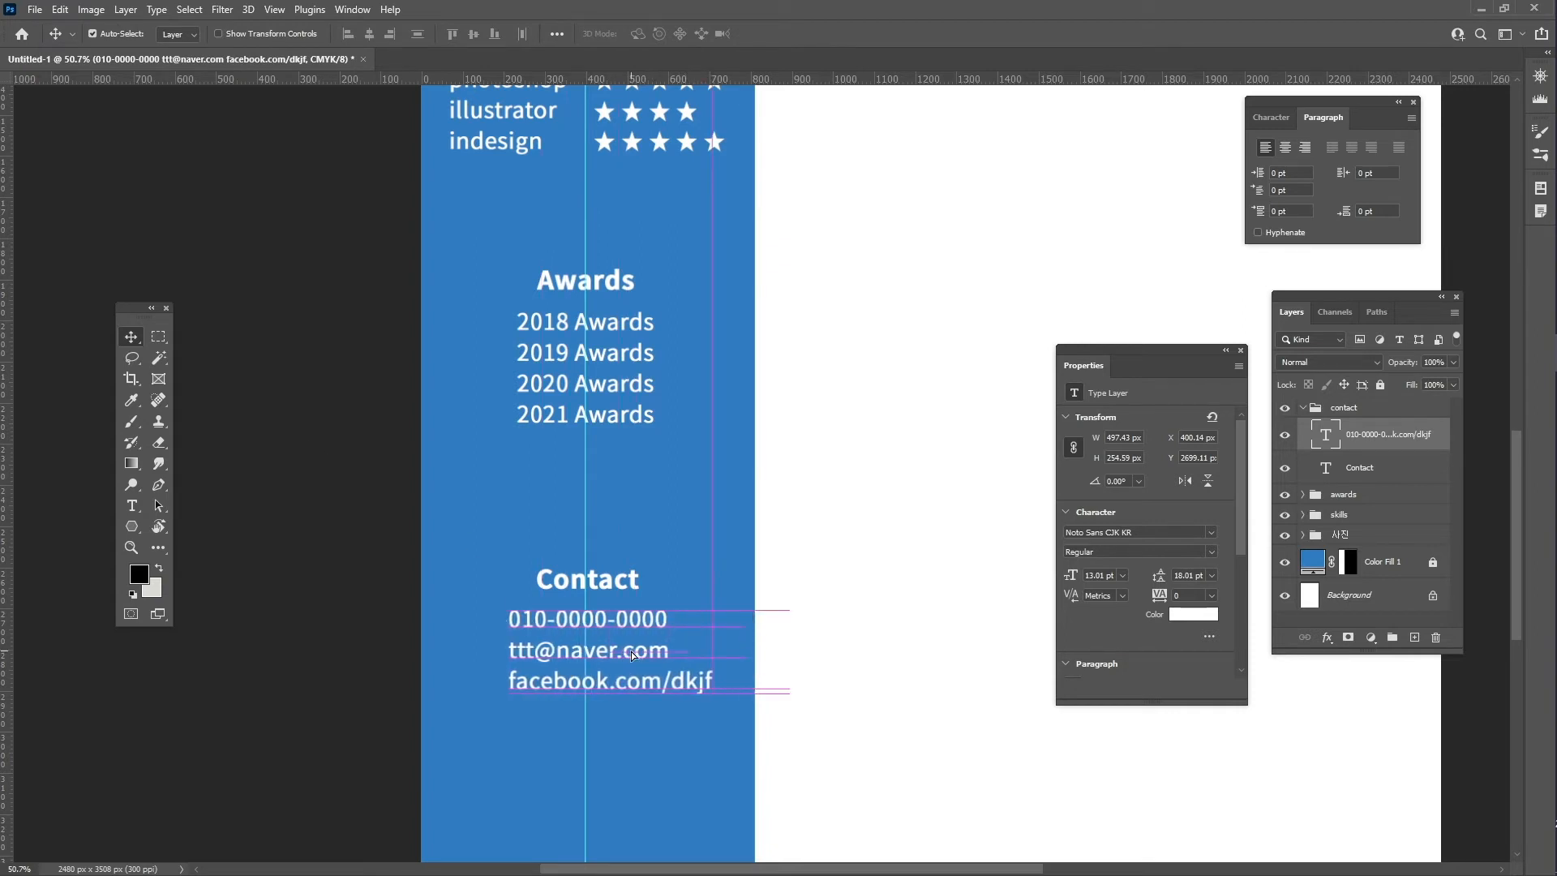
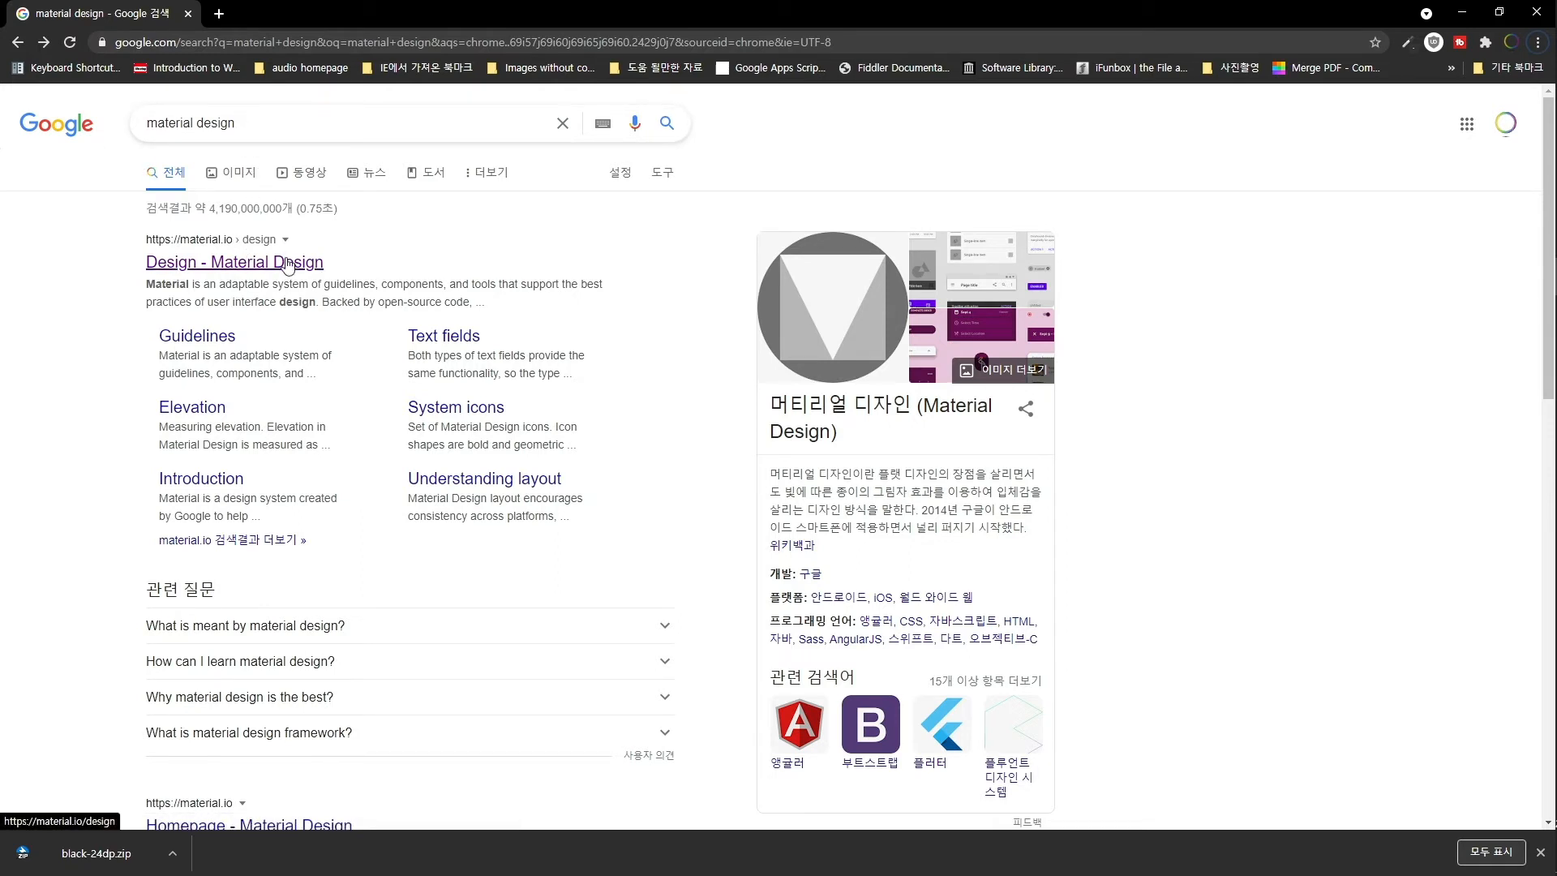
- From the Material Design site's Resources page, open the Material Icons library on Google Fonts
click(298, 263)
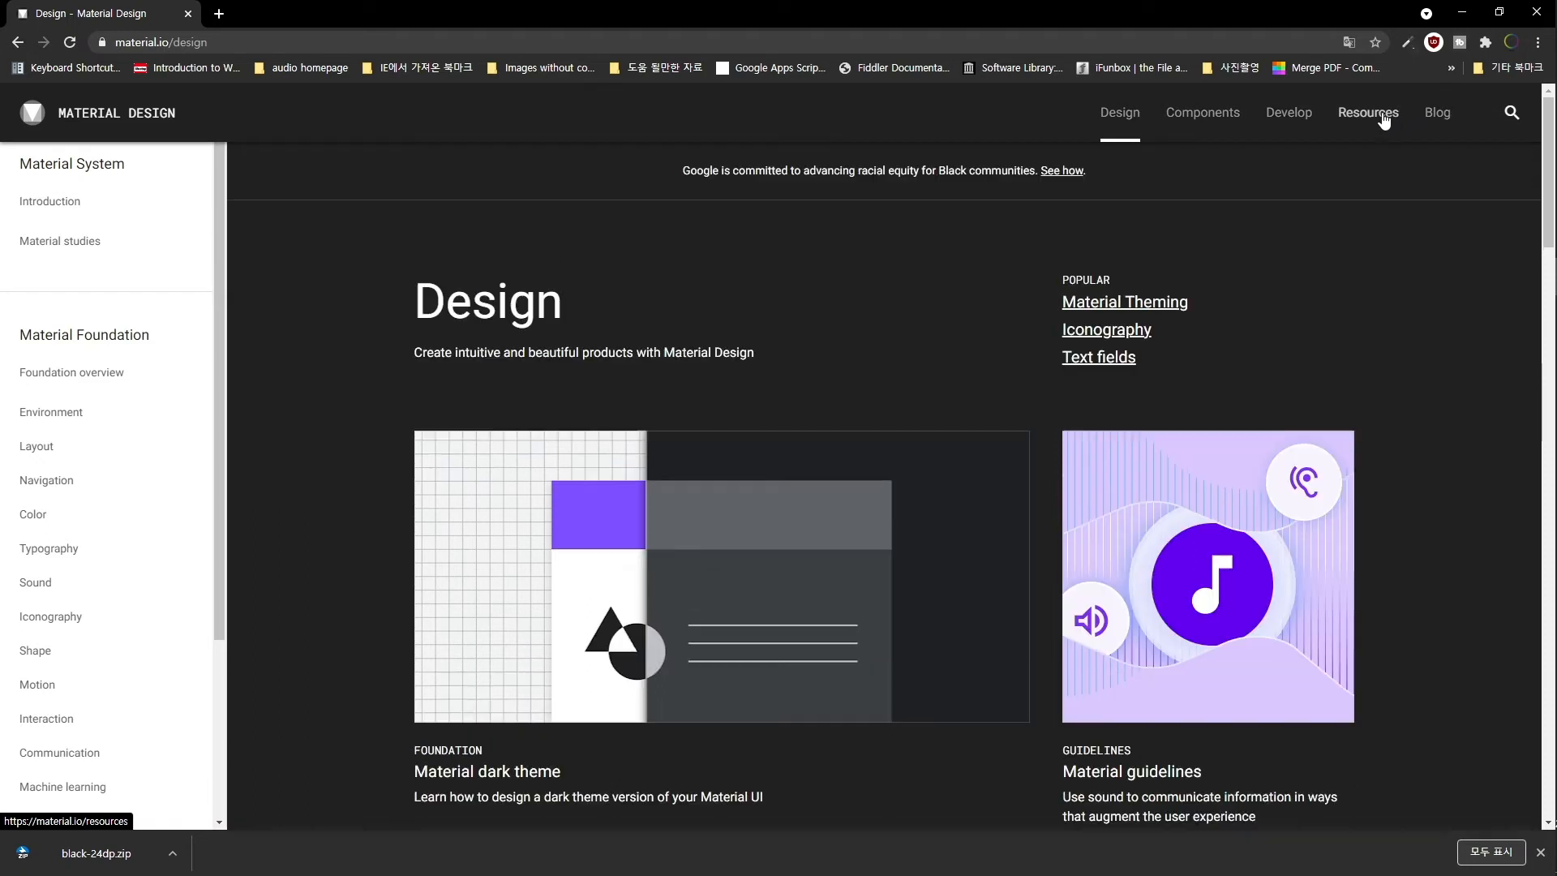
click(1384, 120)
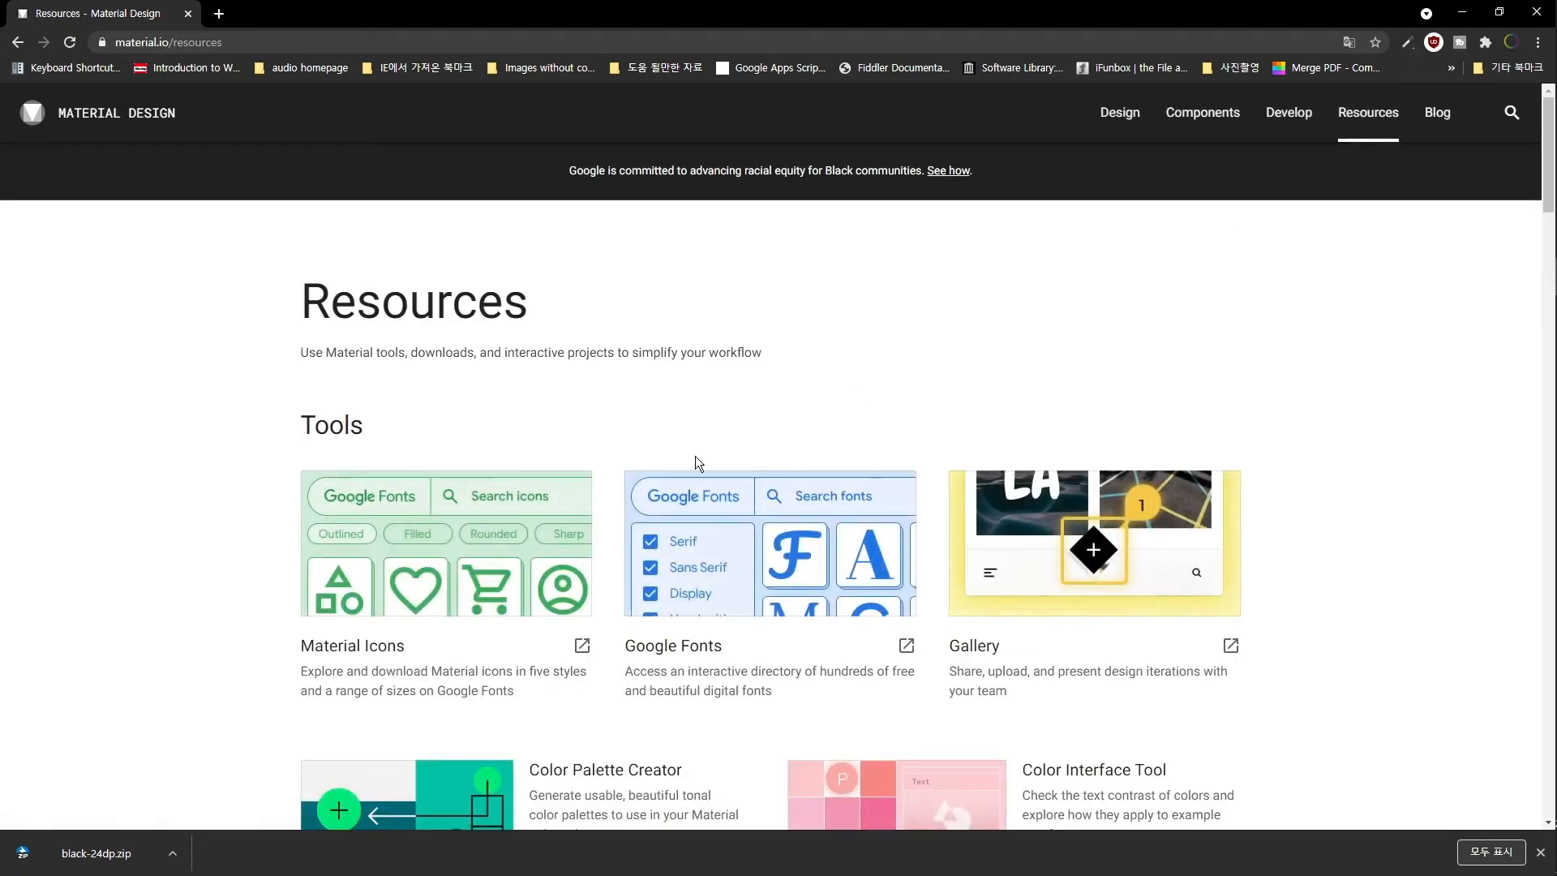
click(460, 545)
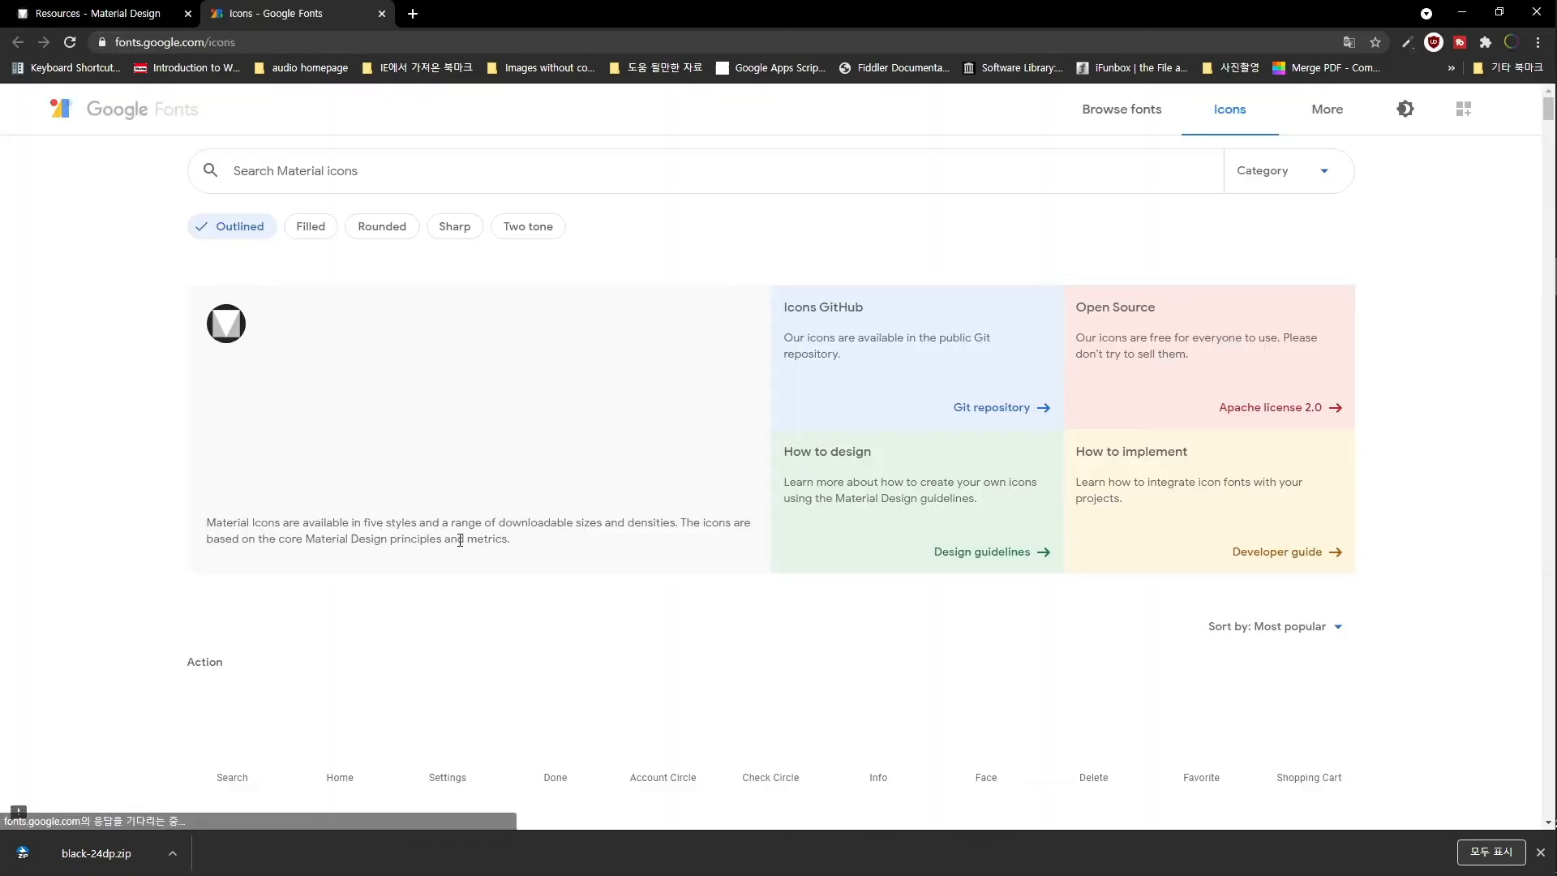
scroll(573, 607, down, 1)
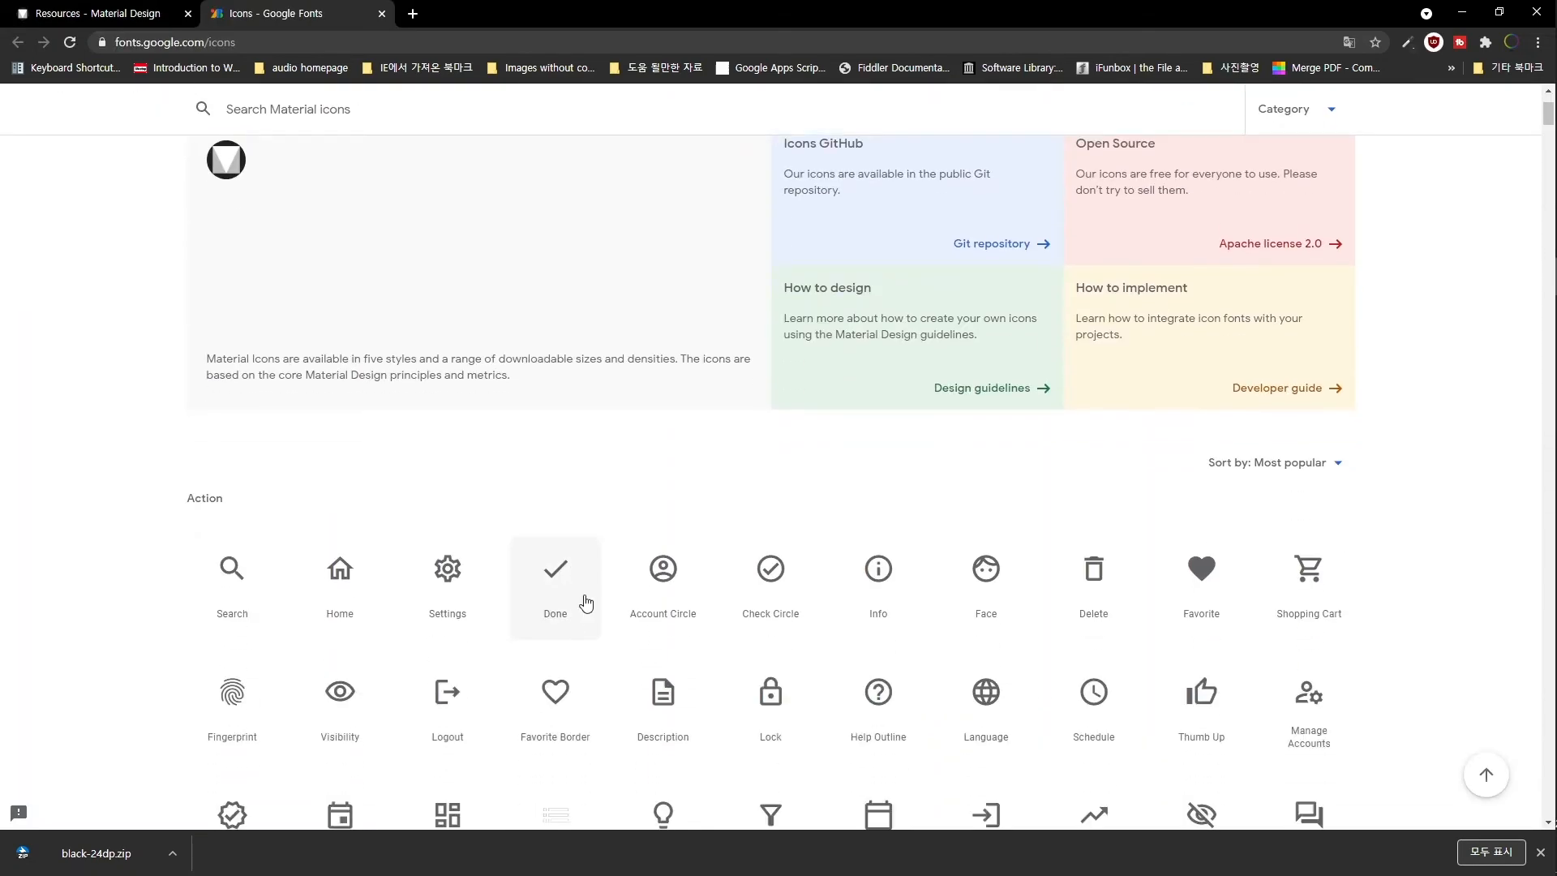
scroll(584, 600, up, 1)
scroll(854, 679, down, 6)
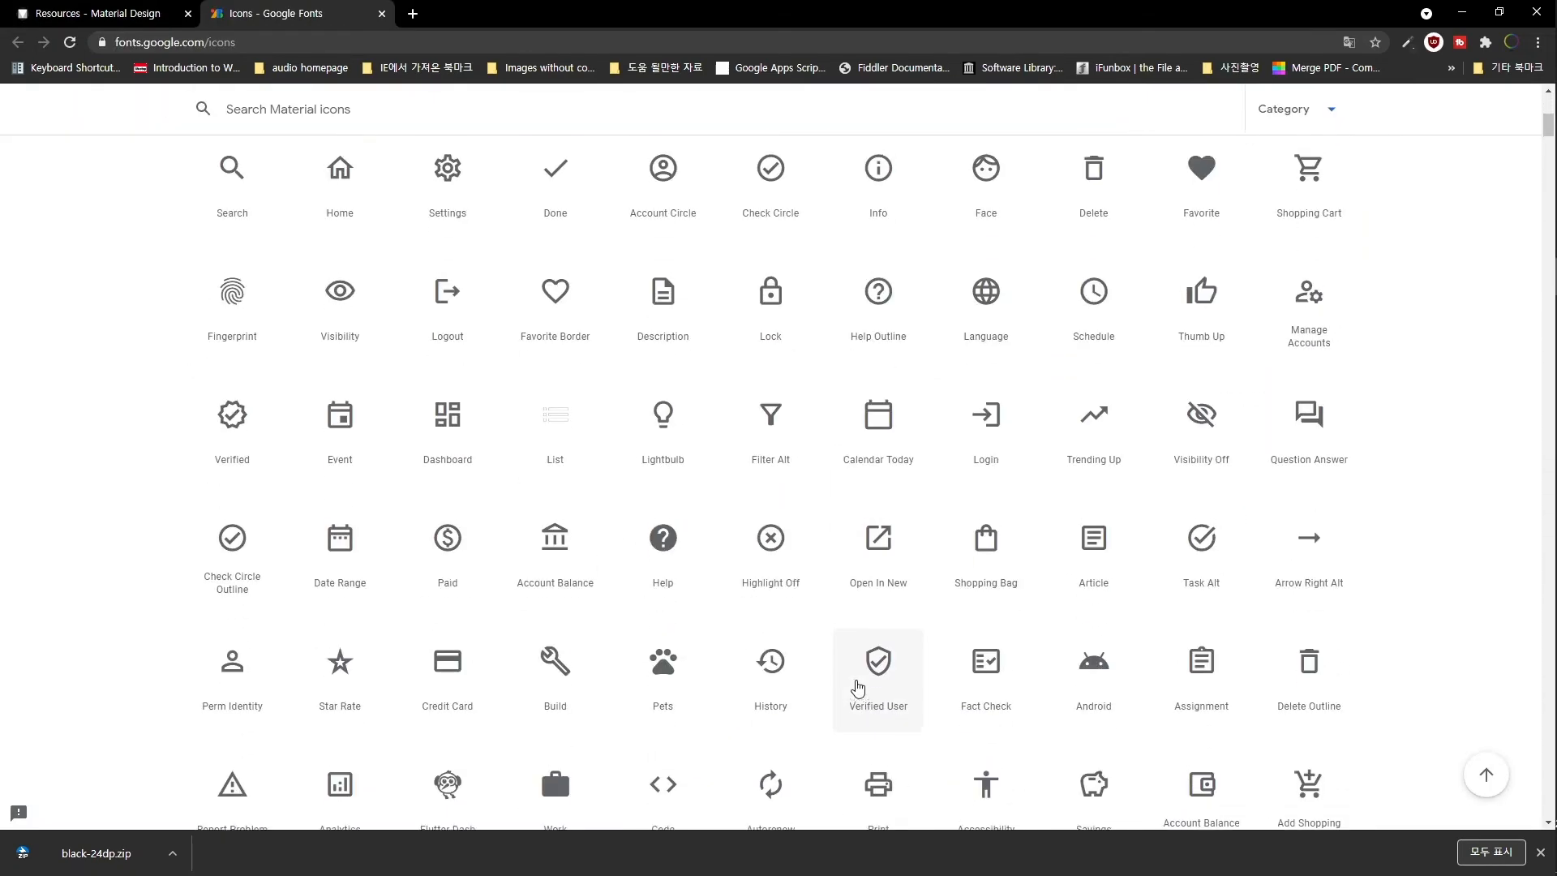
scroll(858, 688, up, 6)
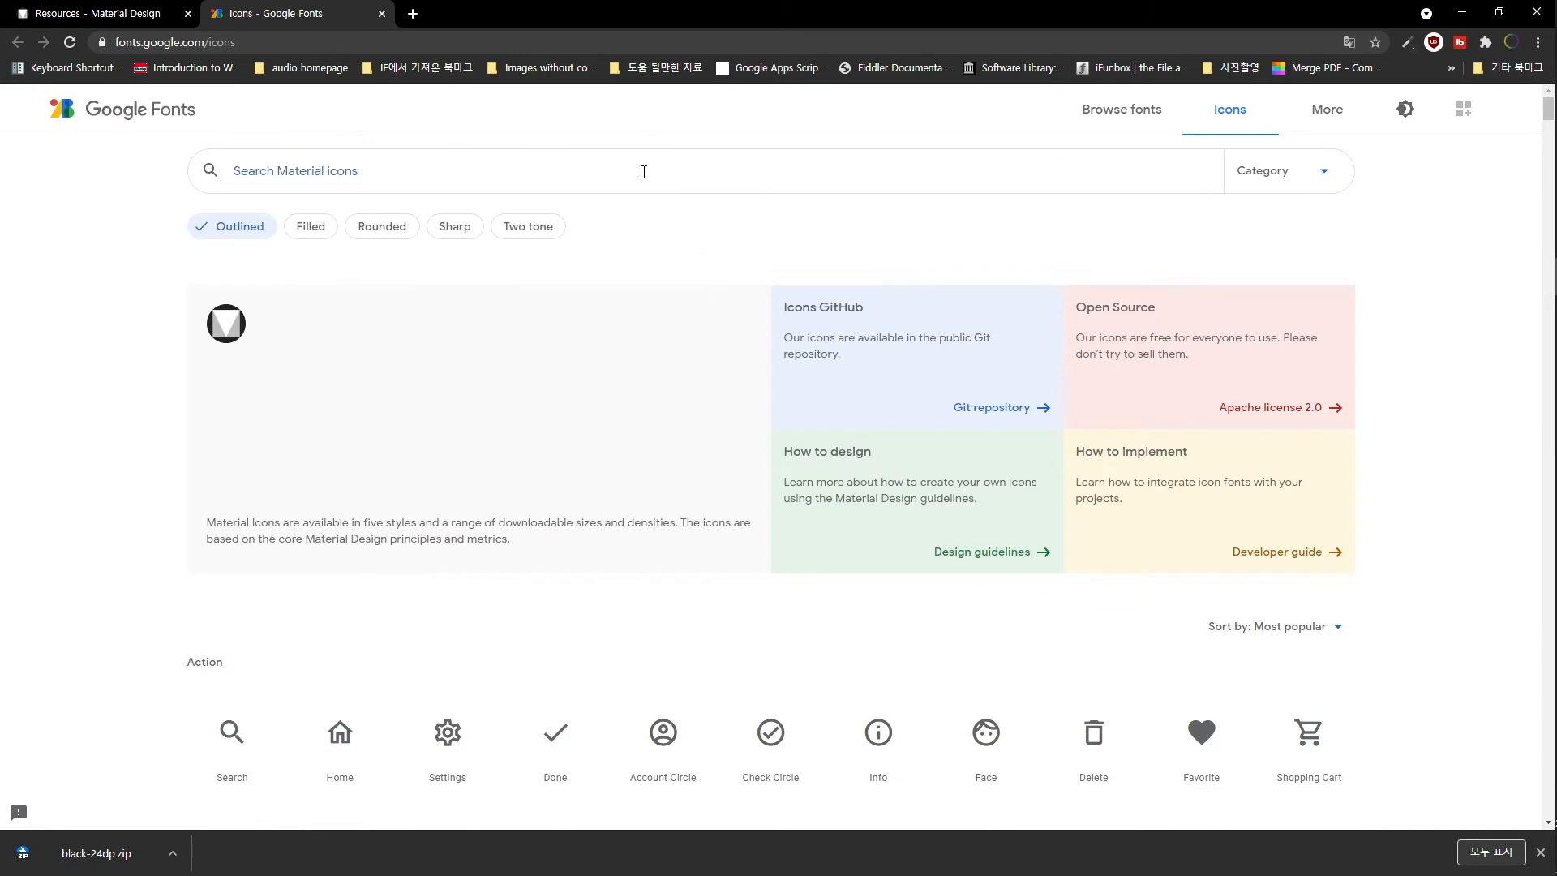
- Search the icons for 'mobile' and open the Phone Iphone icon at 24dp
text(mobile)
key(Return)
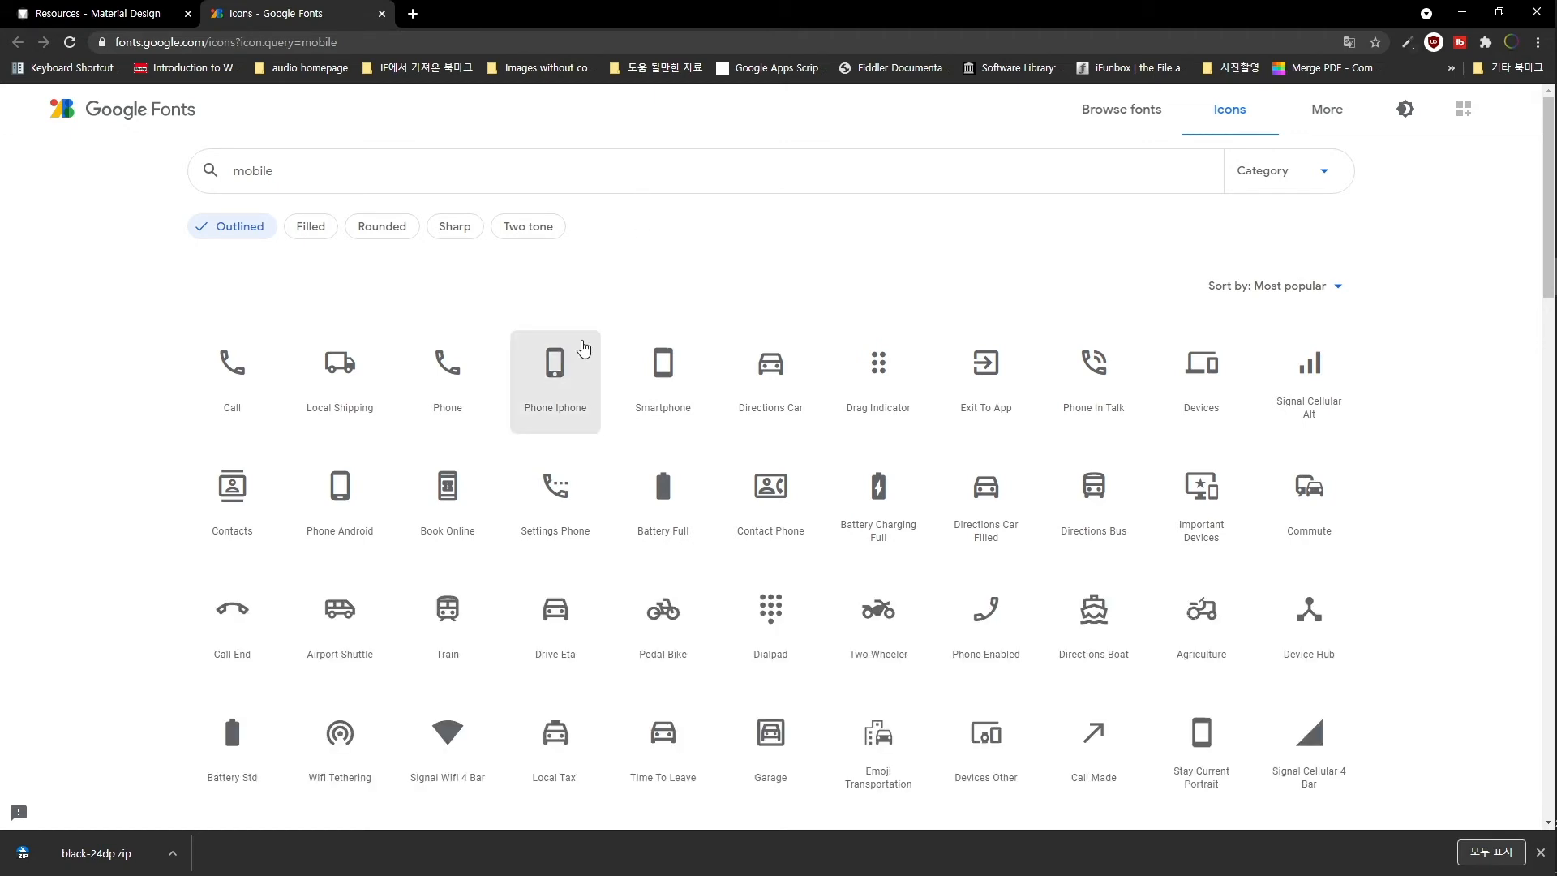
click(561, 379)
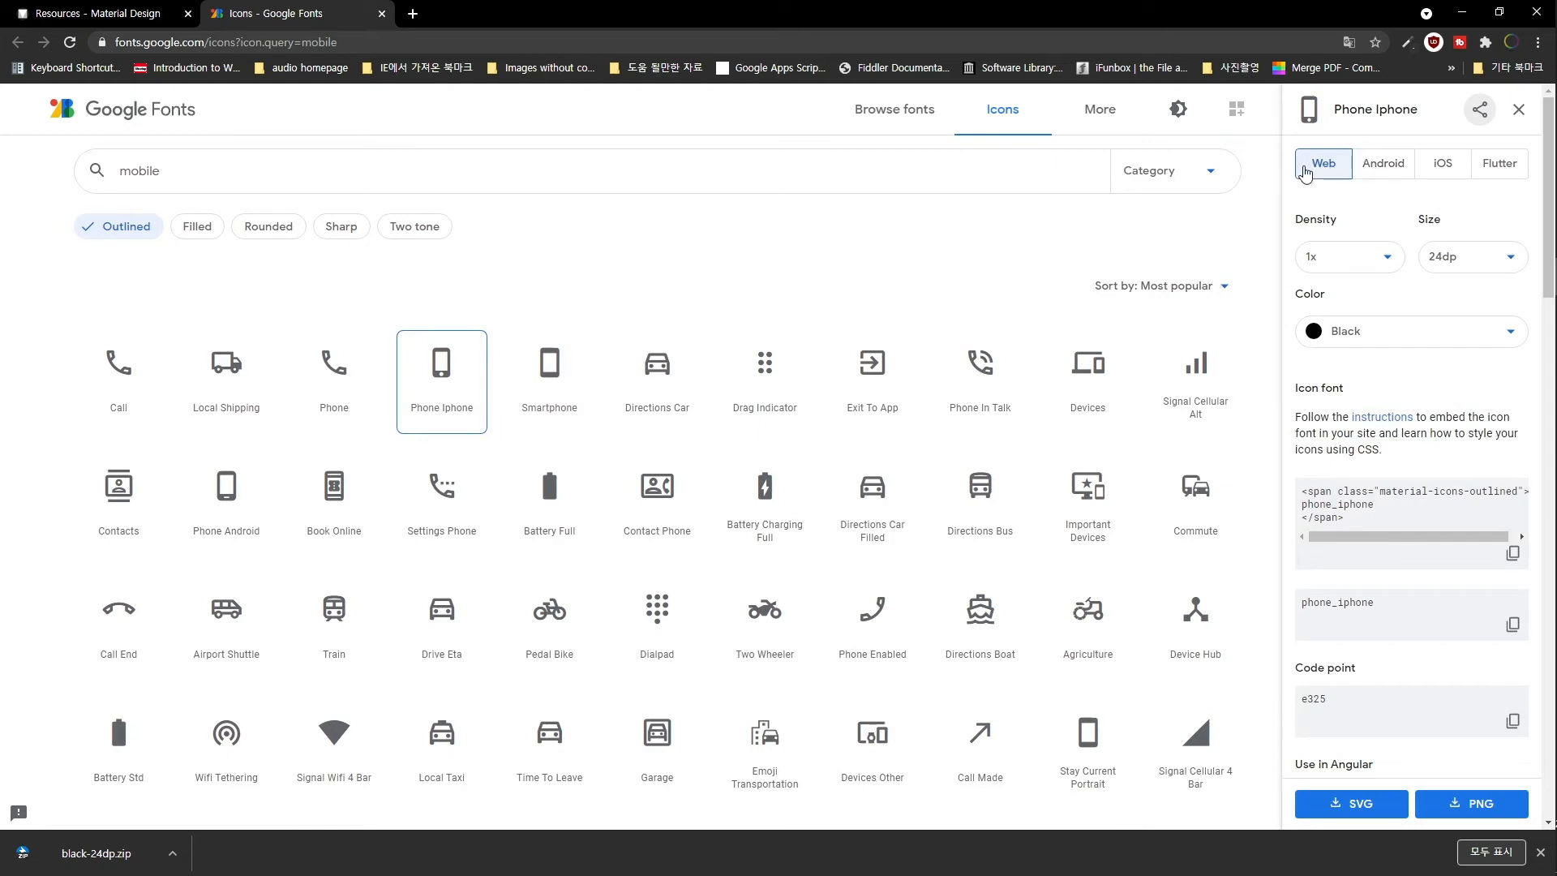
click(1464, 261)
click(1478, 237)
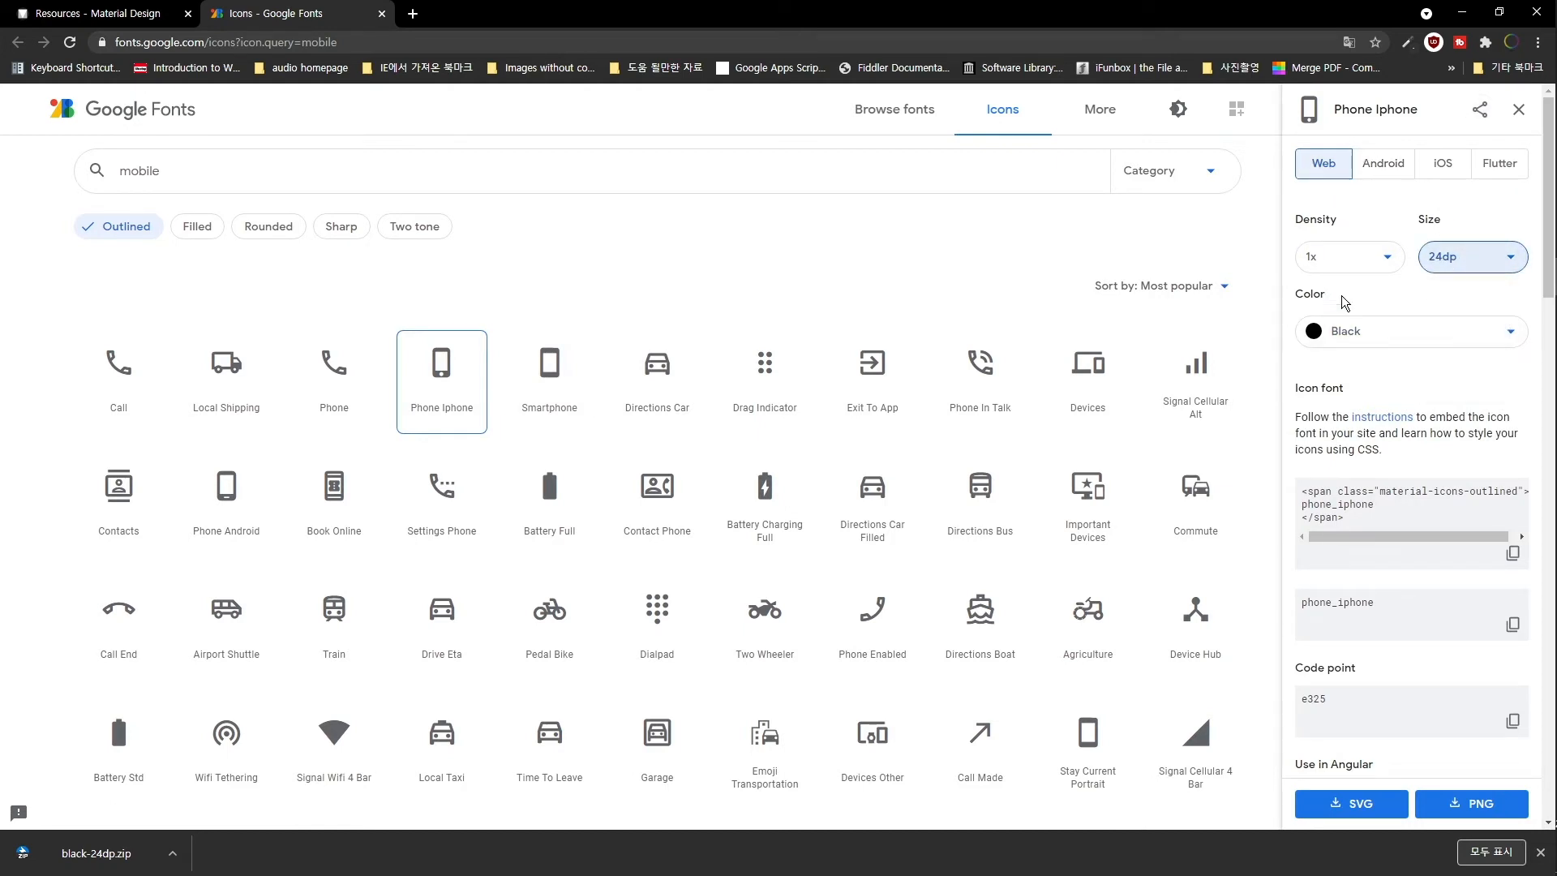
- Download the Phone Iphone icon as a white PNG and show the zip in its folder
click(1390, 343)
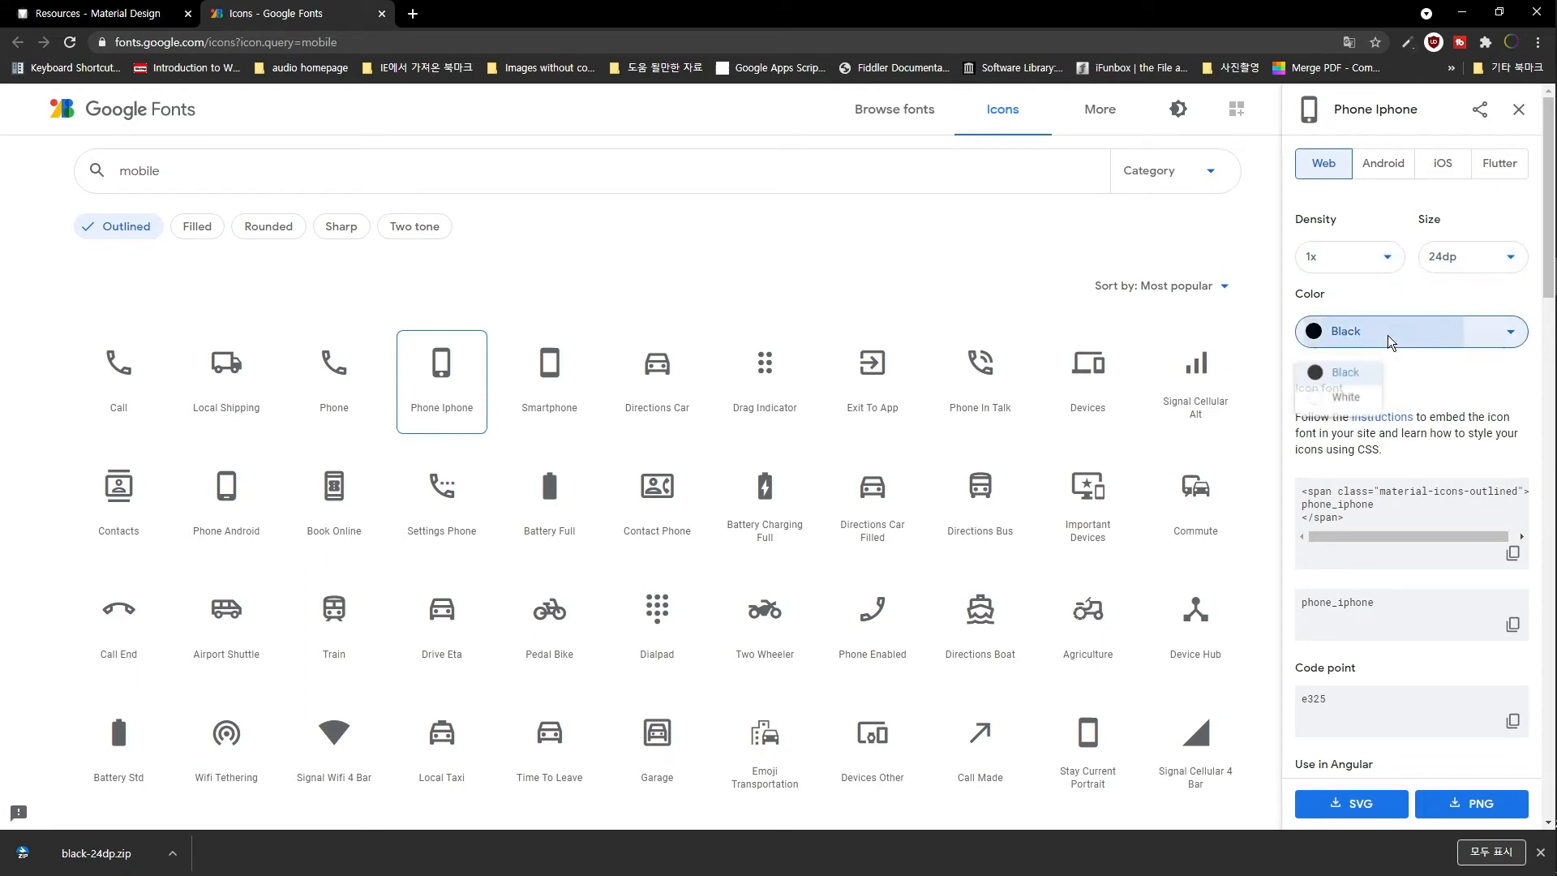
click(1349, 401)
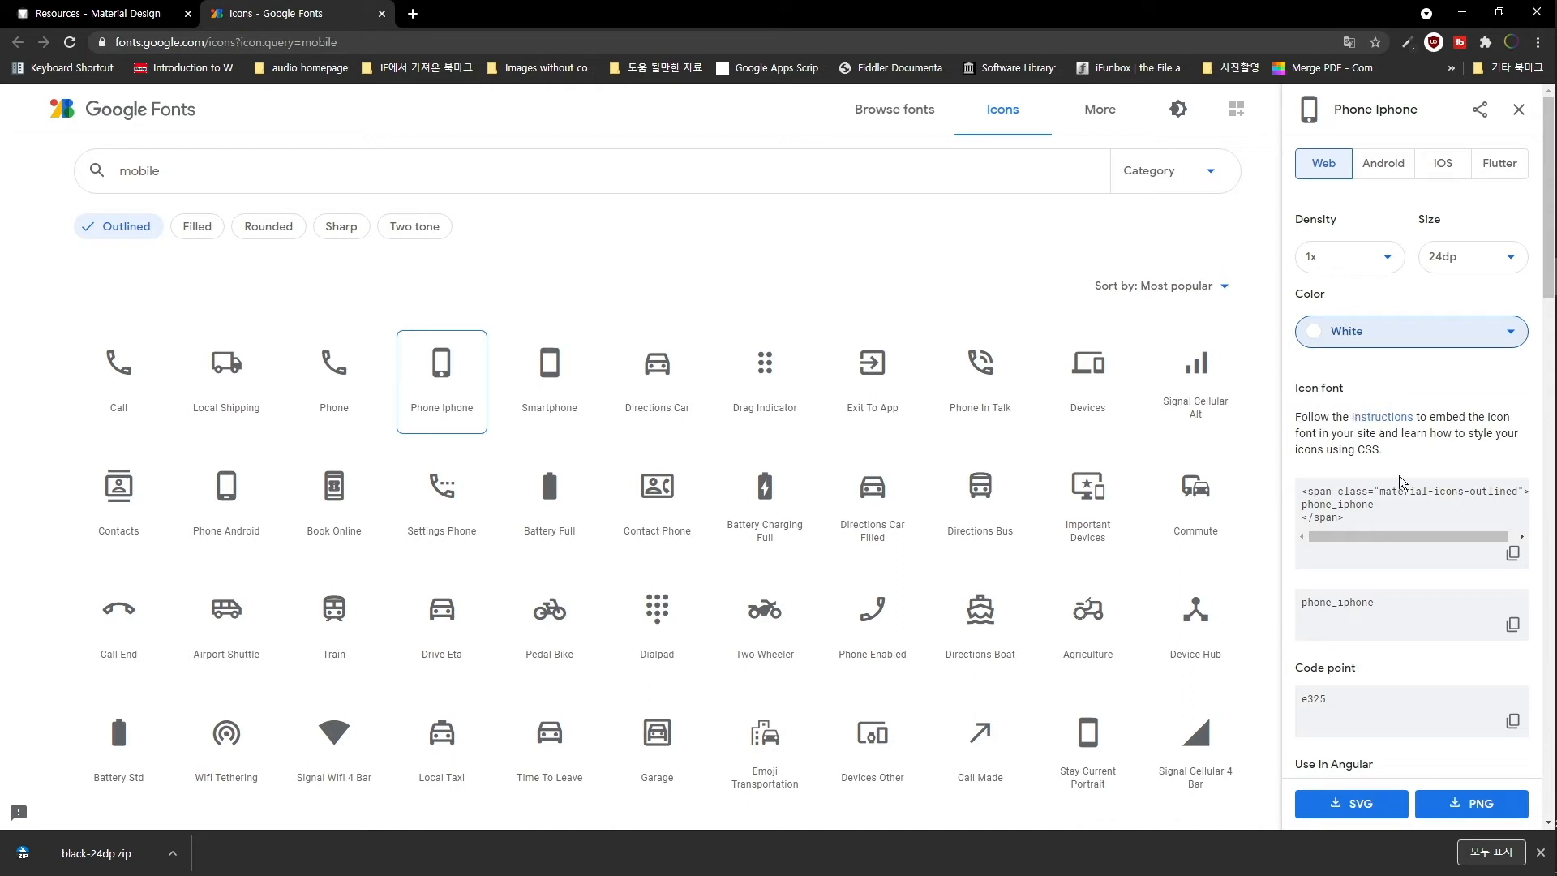
click(1474, 806)
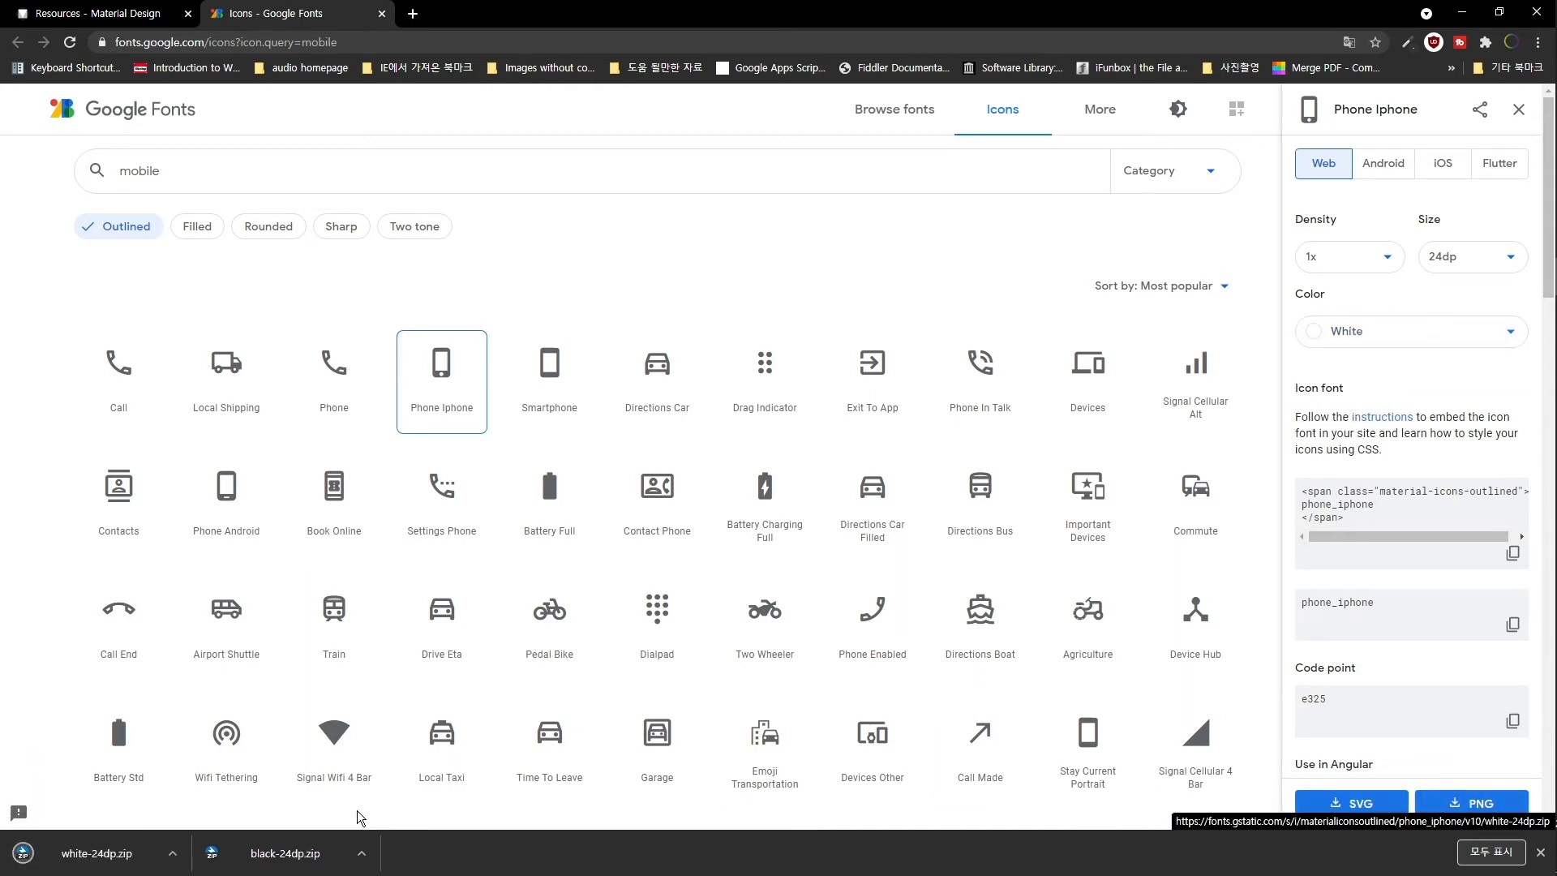
click(176, 857)
click(238, 799)
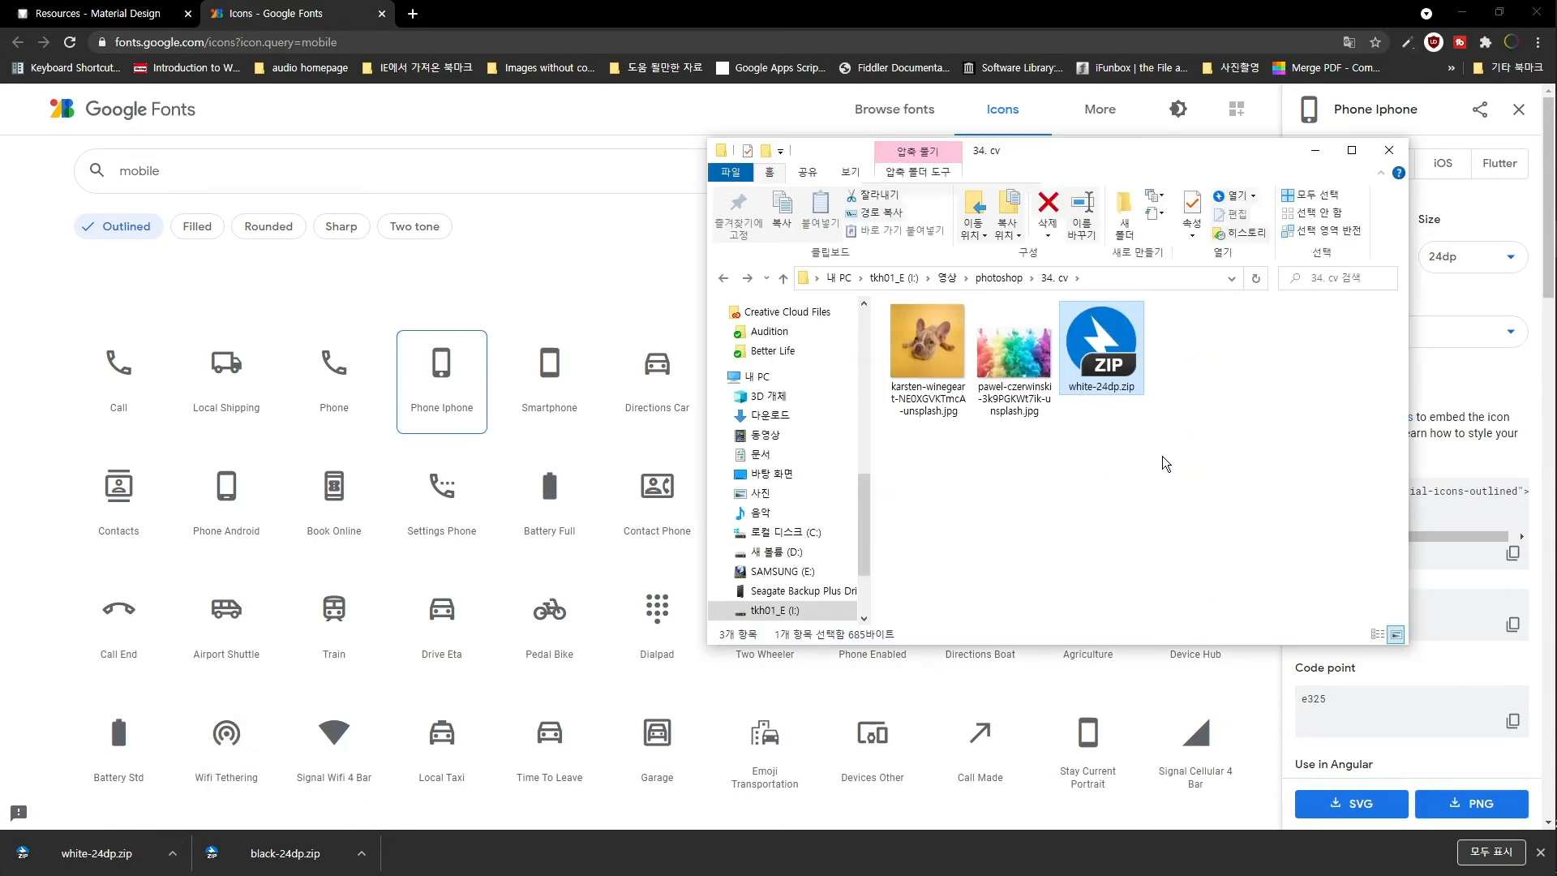
- Extract white-24dp.zip into a white-24dp folder with Bandizip and check its contents
right_click(1119, 341)
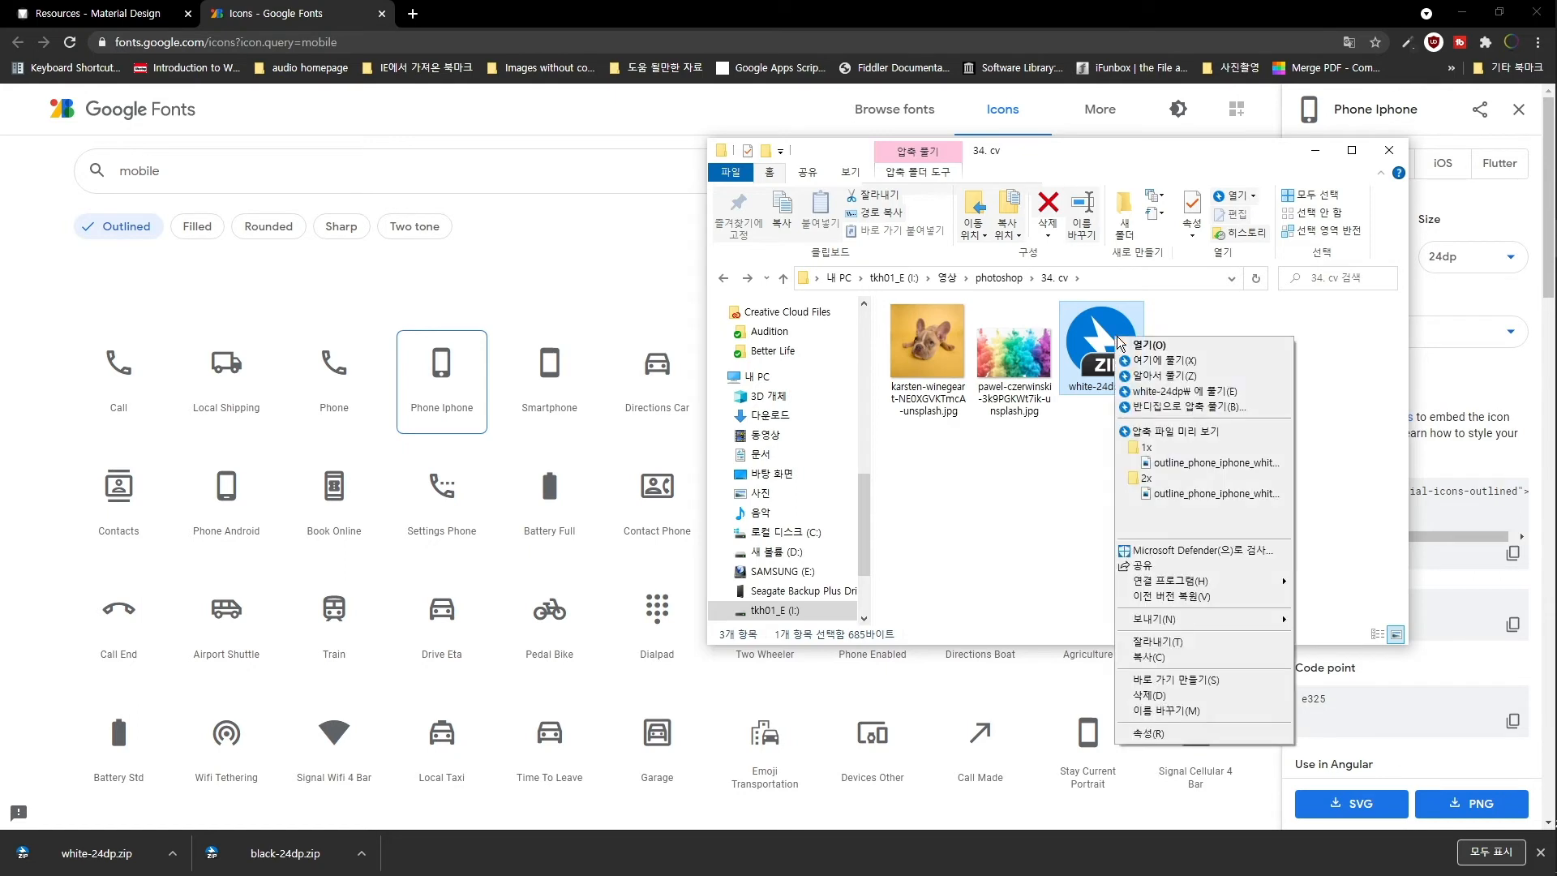
click(1177, 393)
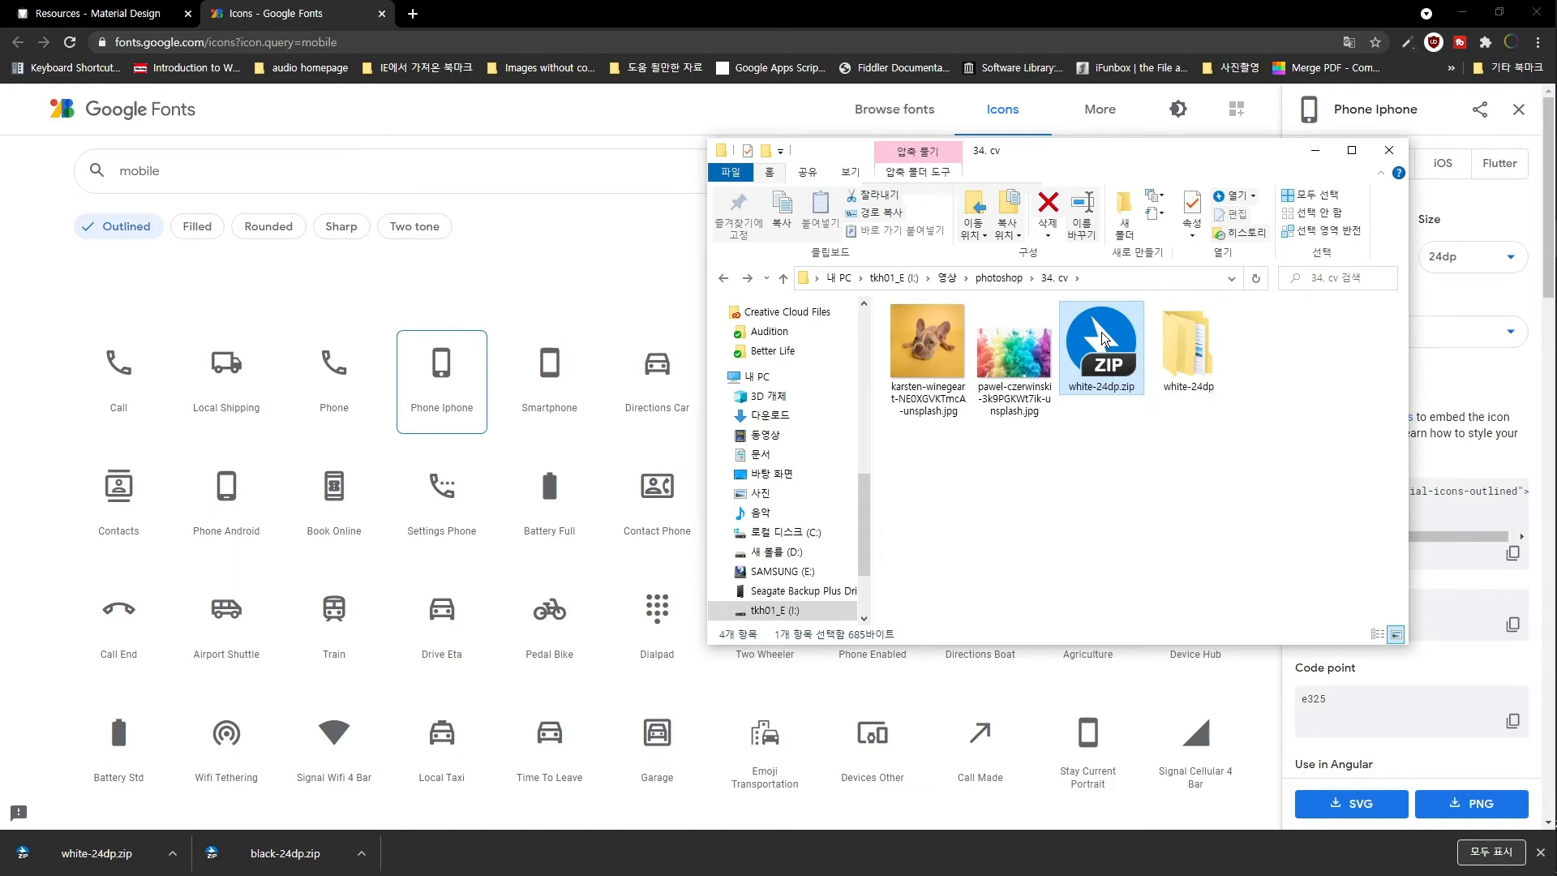
double_click(1115, 358)
double_click(978, 410)
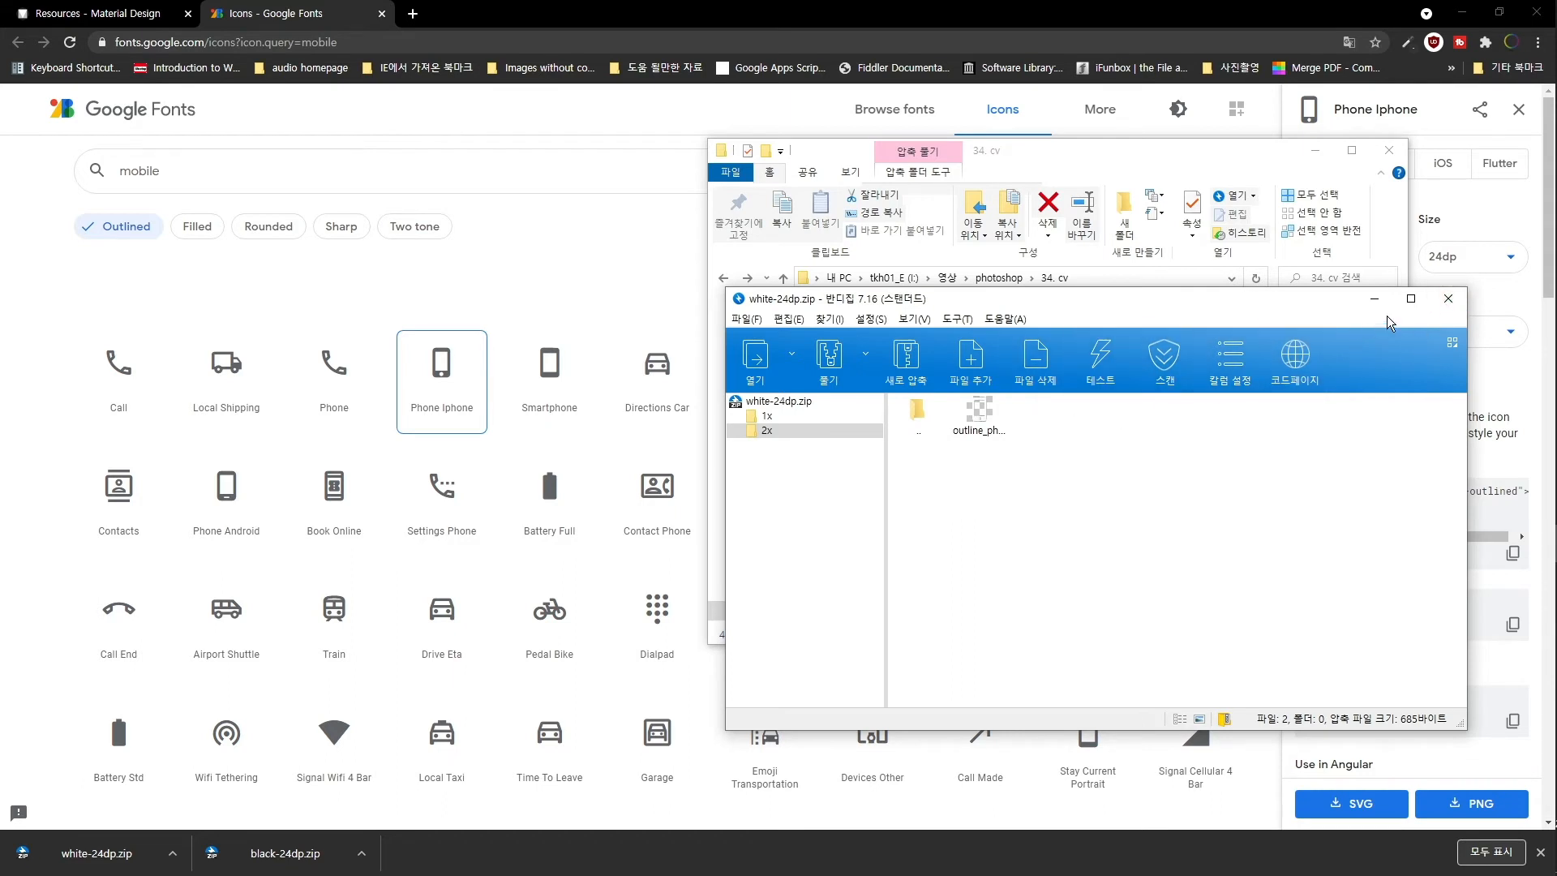
click(1449, 299)
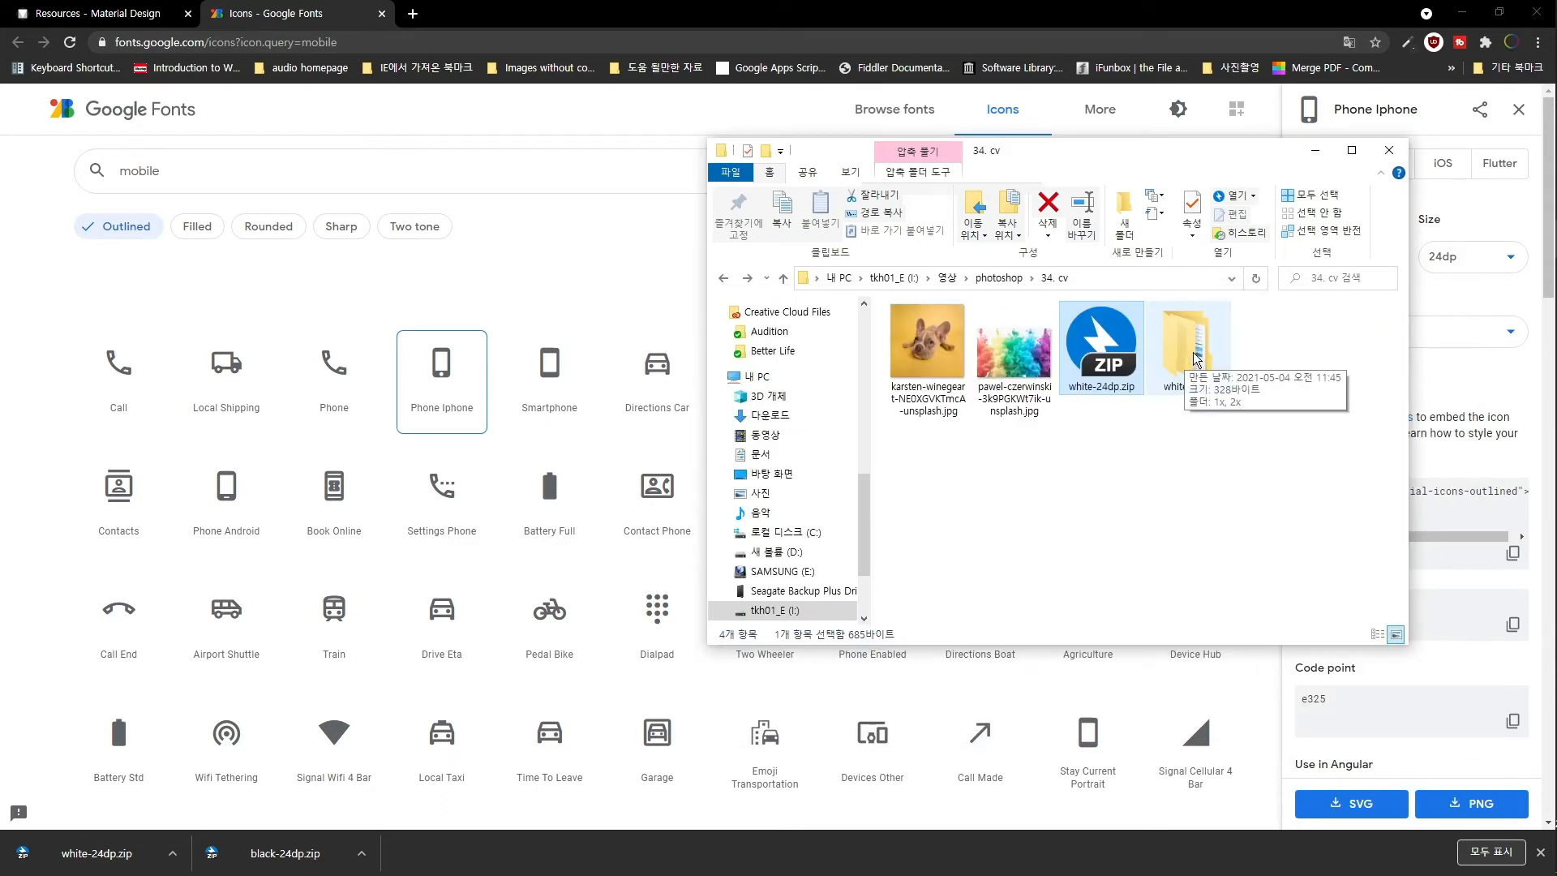
- Open white-24dp > 2x and select outline_phone_iphone_white_24dp.png
double_click(1202, 352)
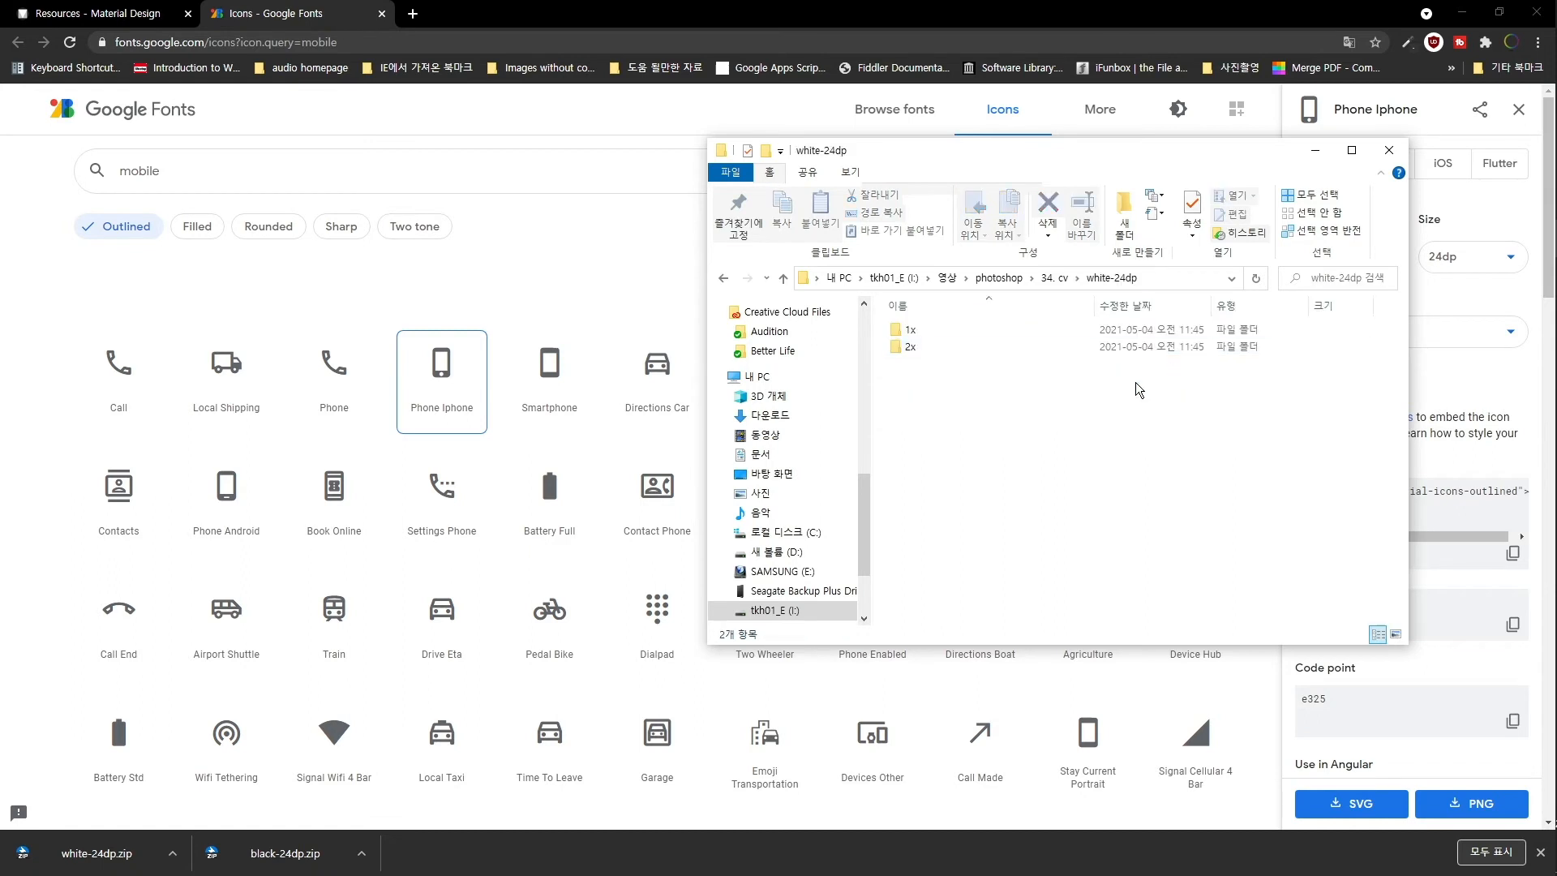
double_click(988, 352)
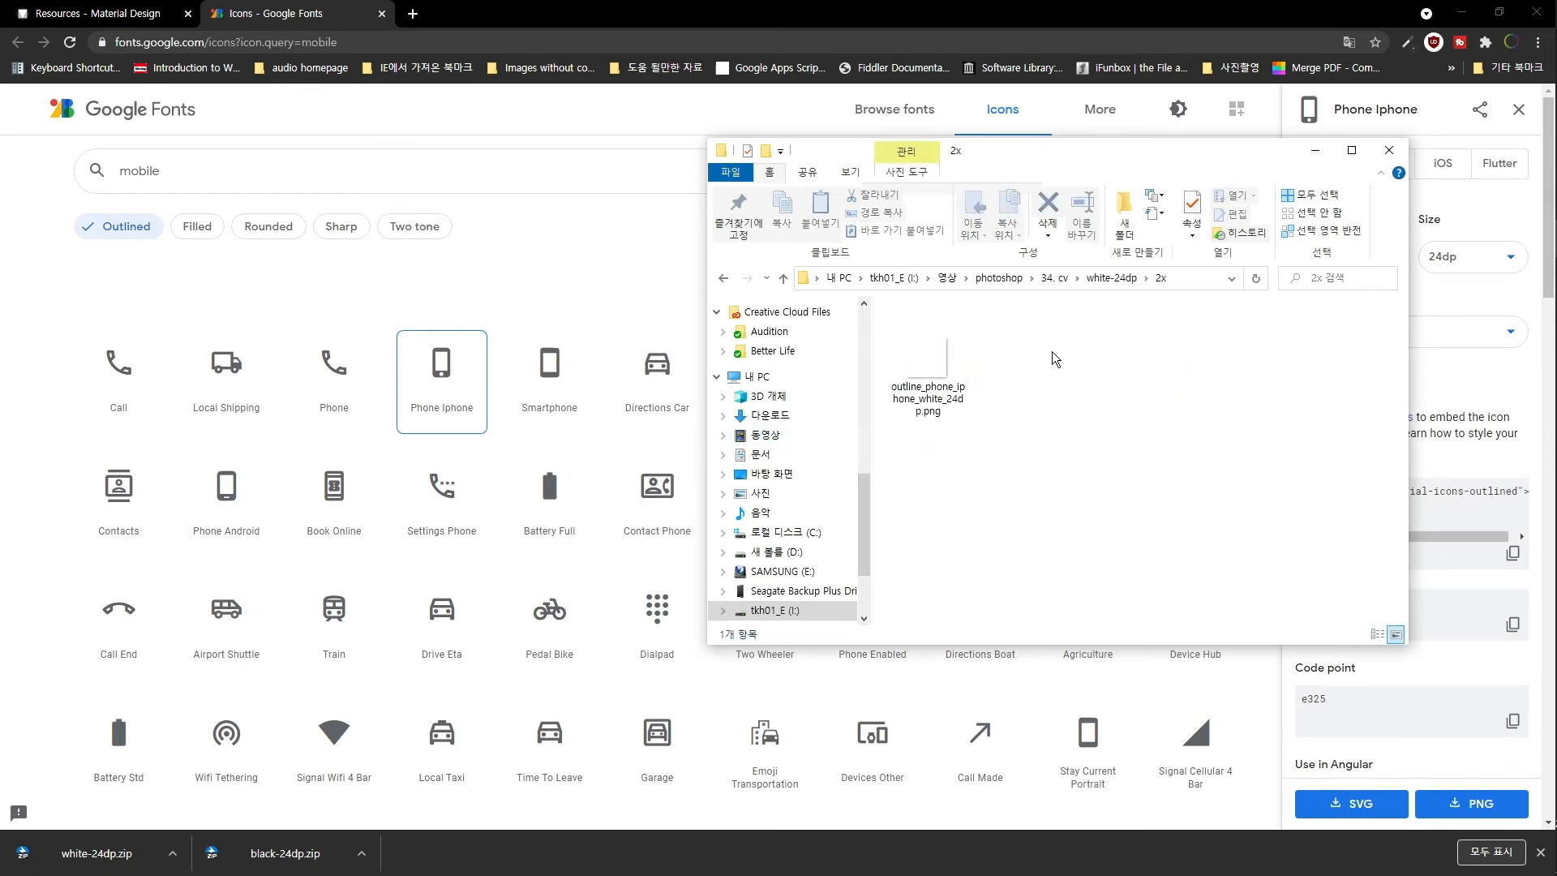
click(927, 367)
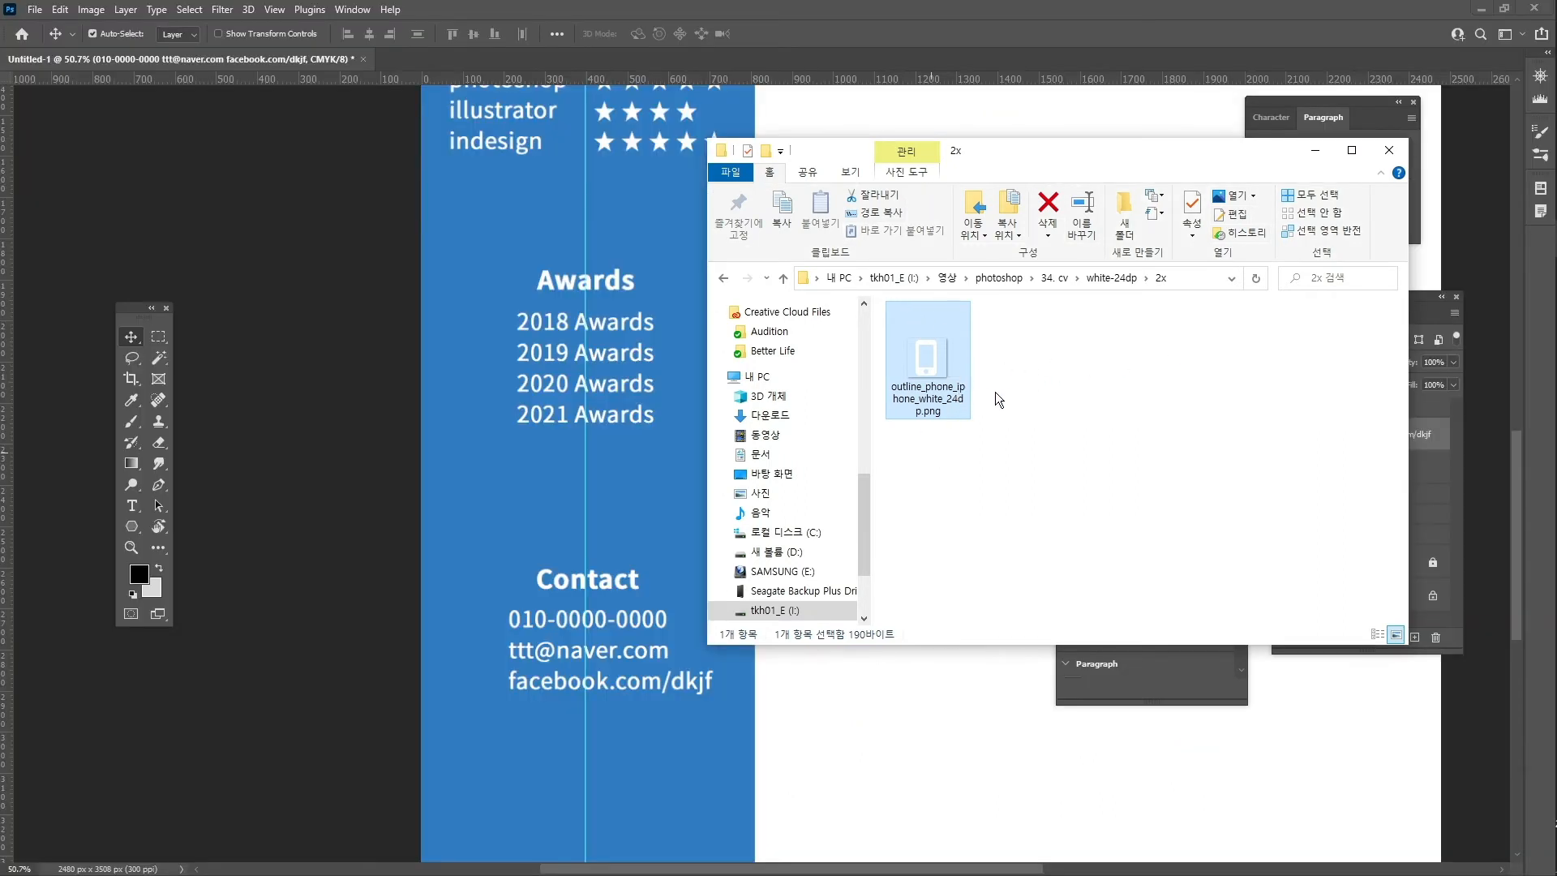
- Place the white phone icon in the sidebar, left of the Contact phone number
drag(934, 364, 461, 616)
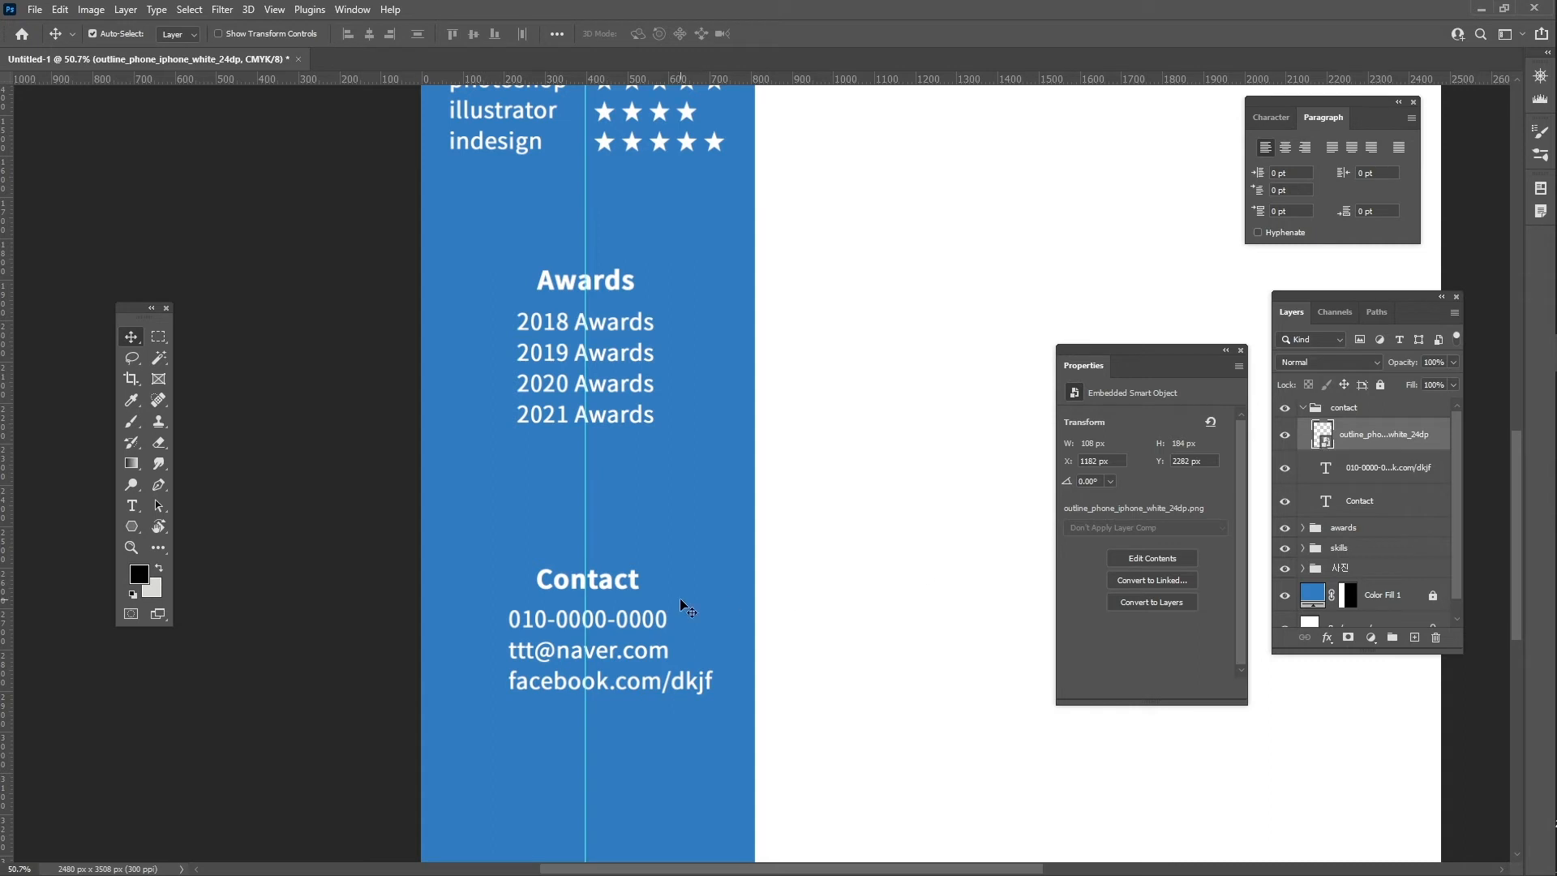
key(z)
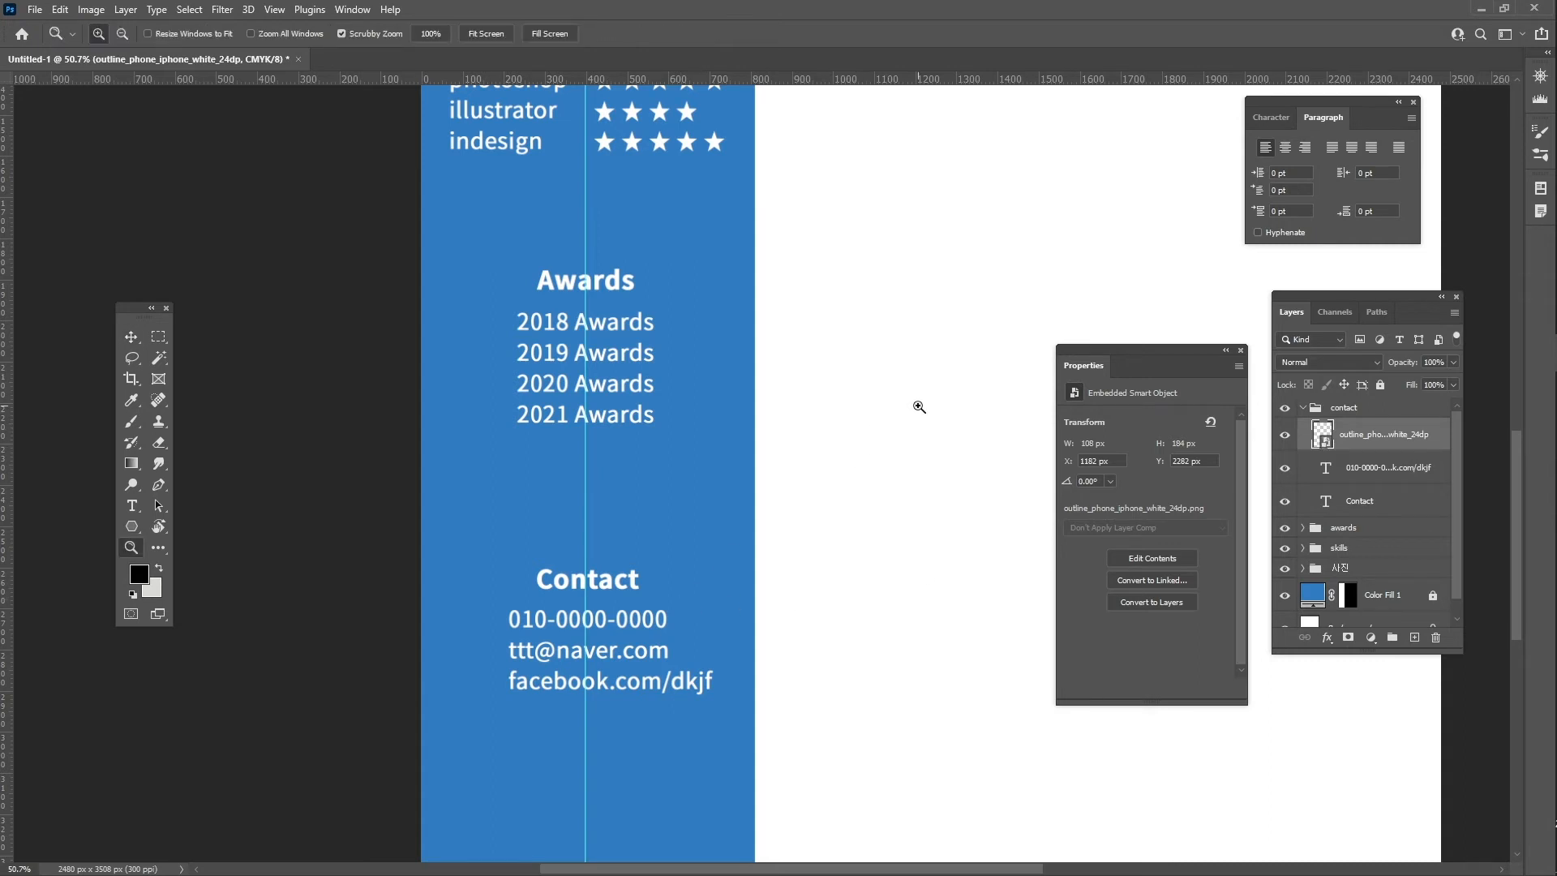
drag(917, 407, 879, 409)
key(space)
drag(900, 340, 790, 461)
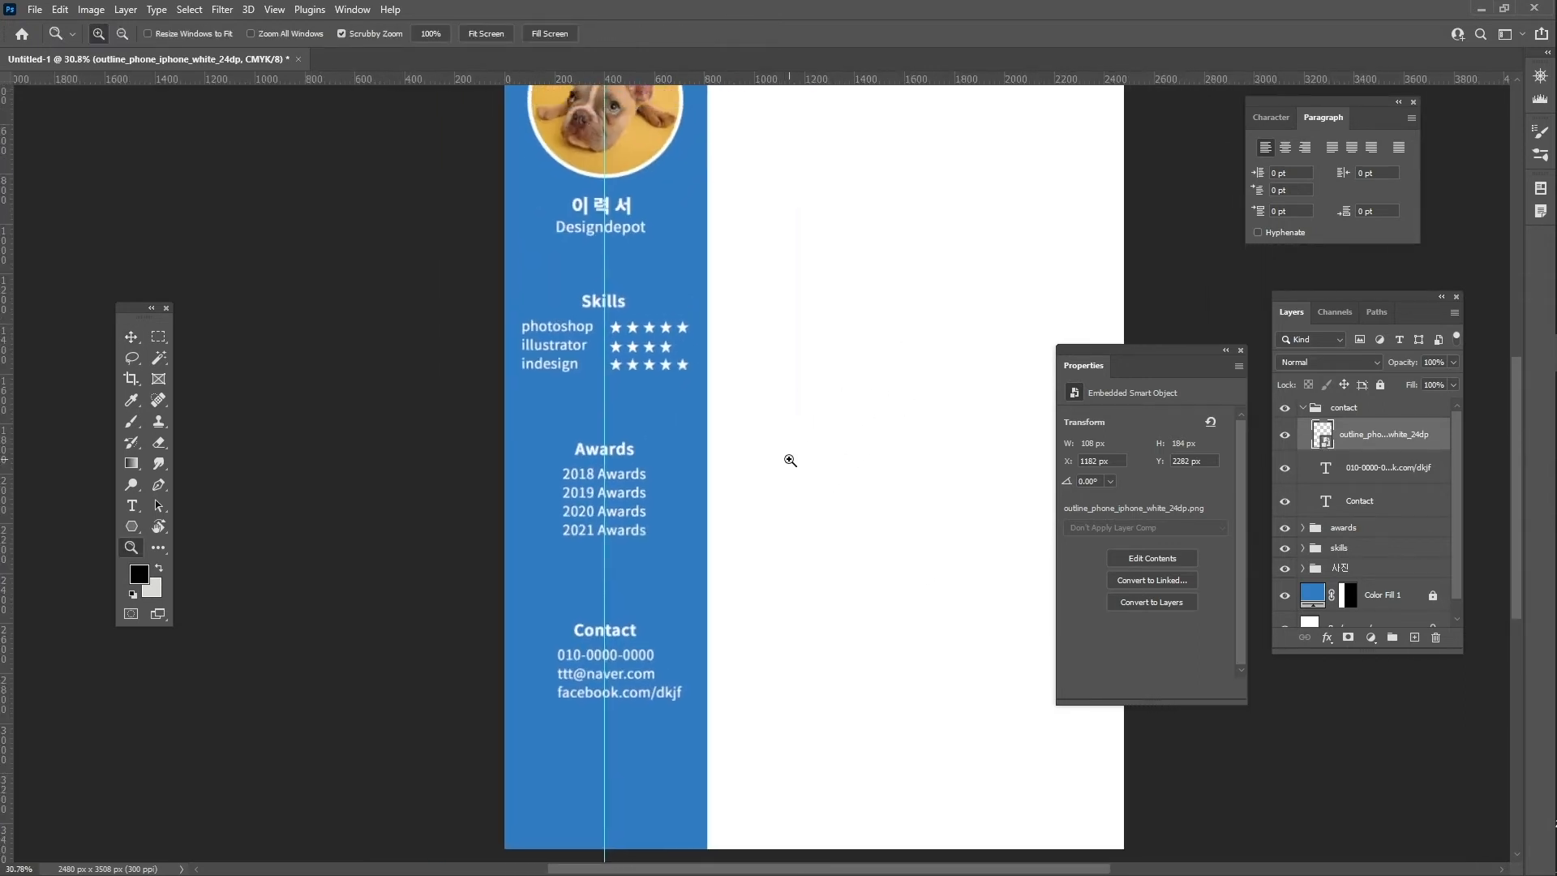
key(ctrl+t)
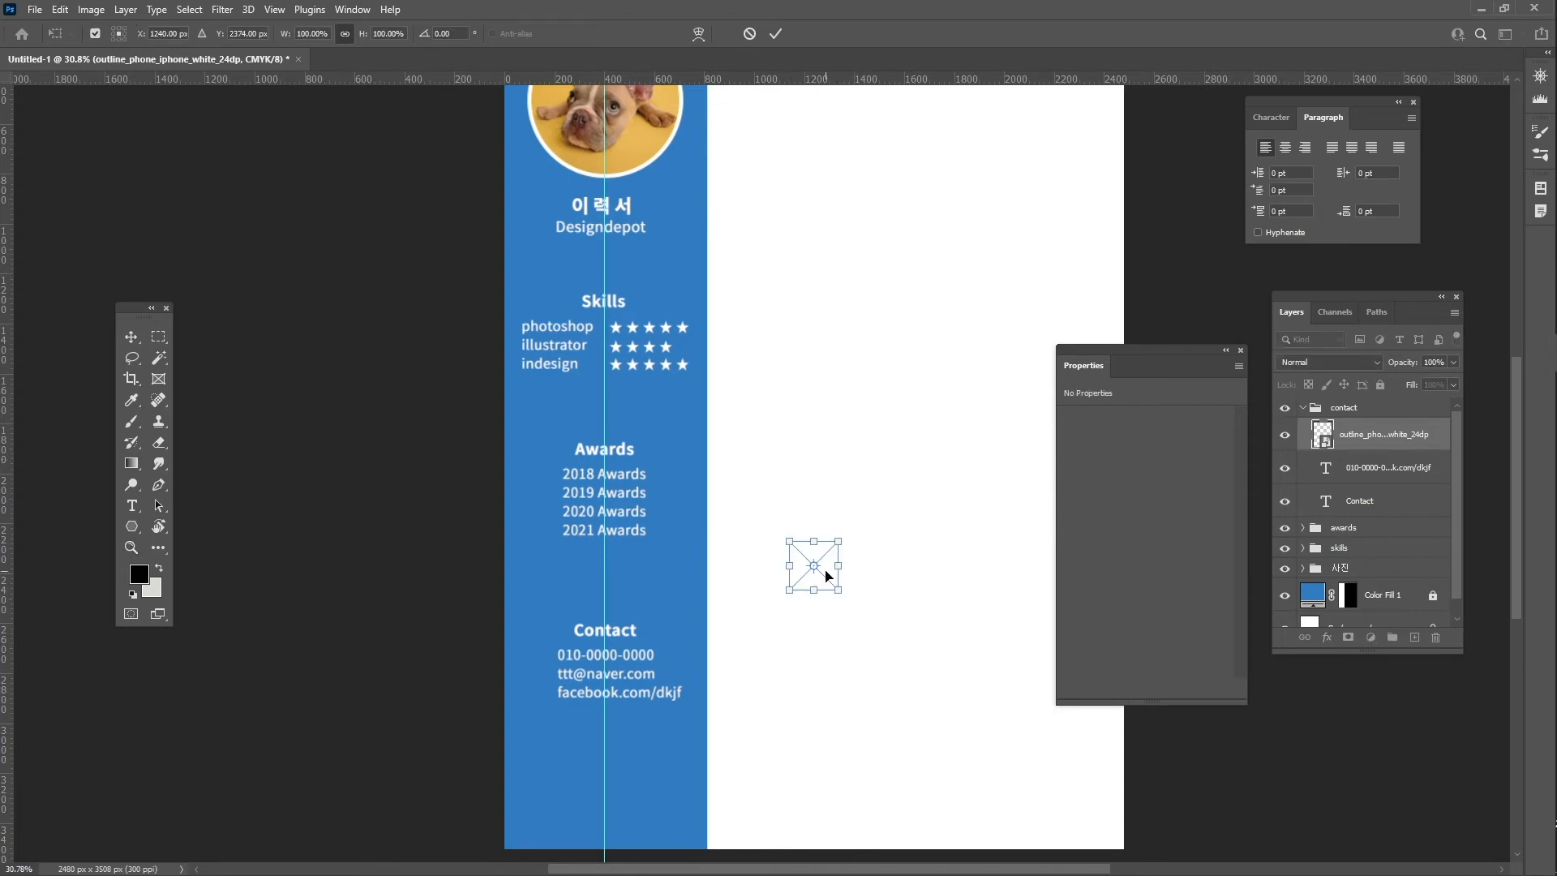
drag(825, 582, 554, 664)
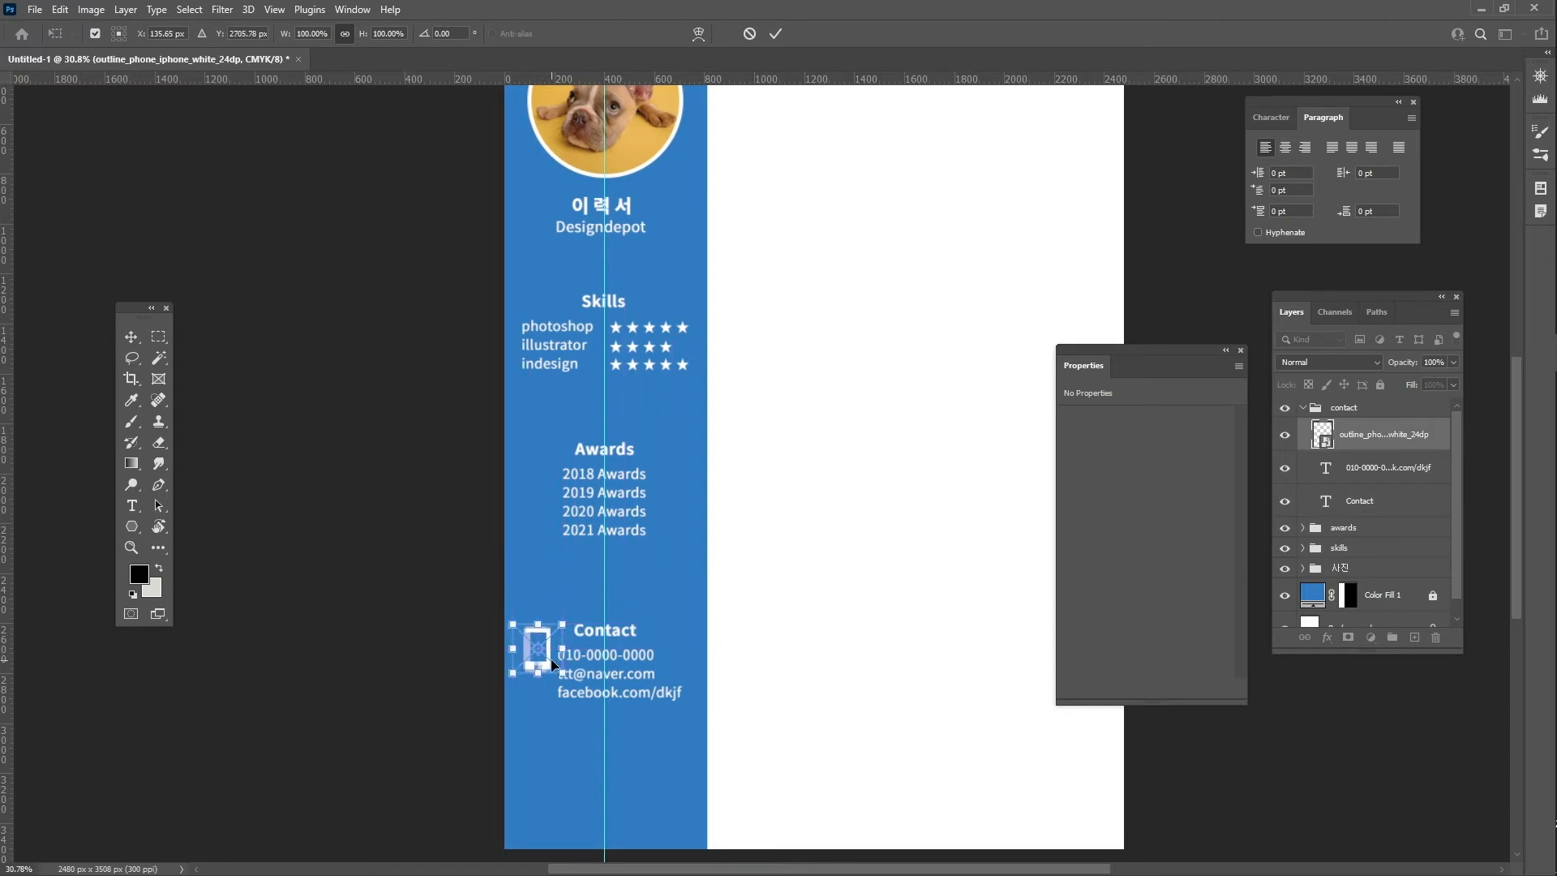
key(Return)
key(alt+Tab)
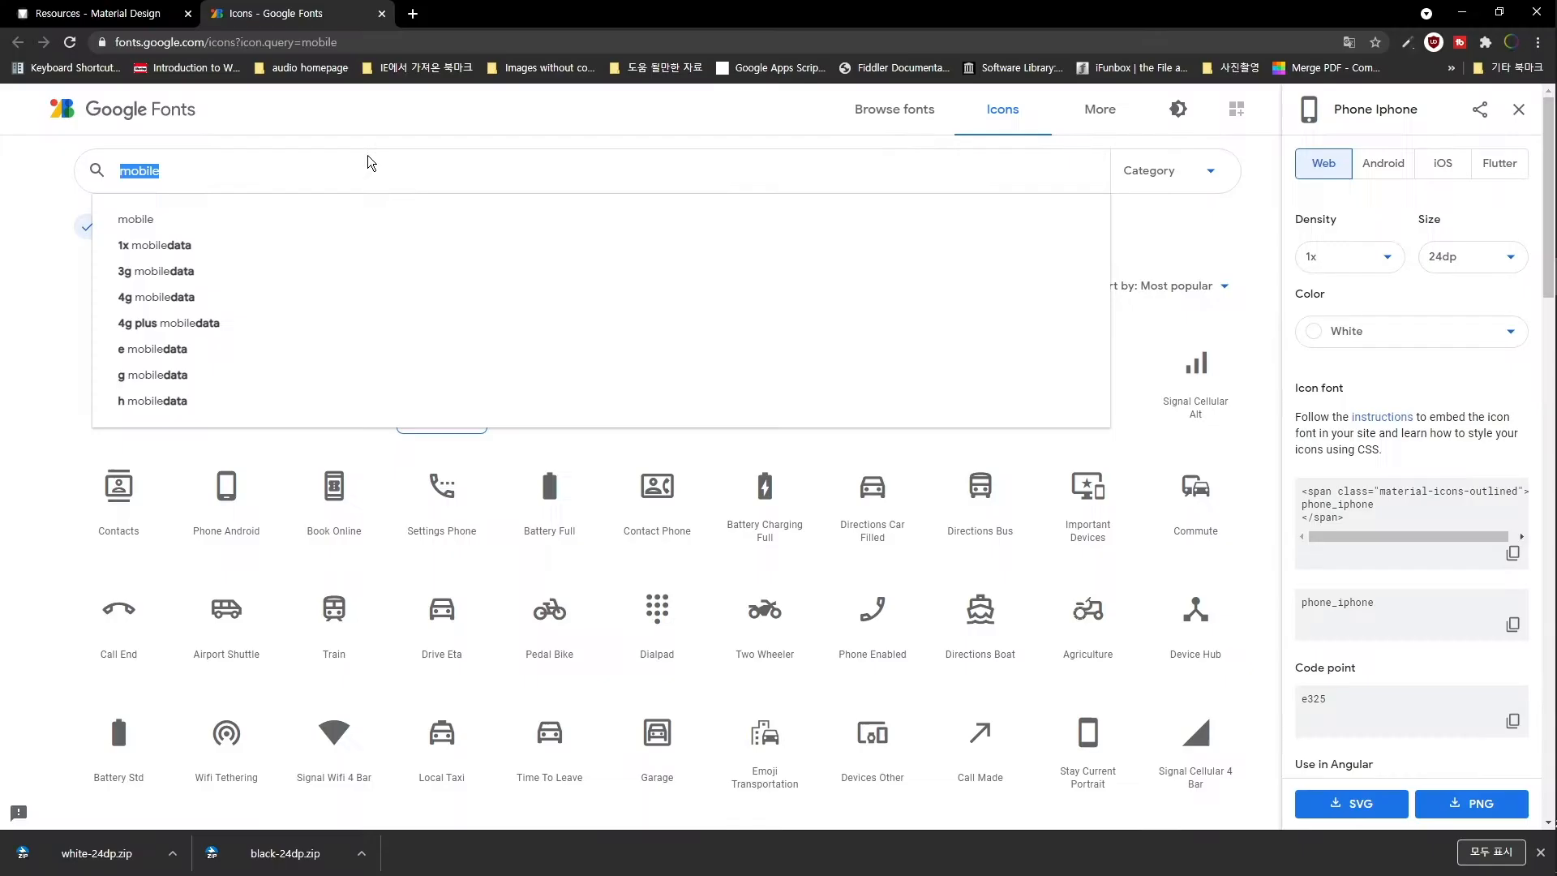
- Search for 'mail' and download the Email icon as a white PNG
click(389, 171)
key(ctrl+a)
text(mail)
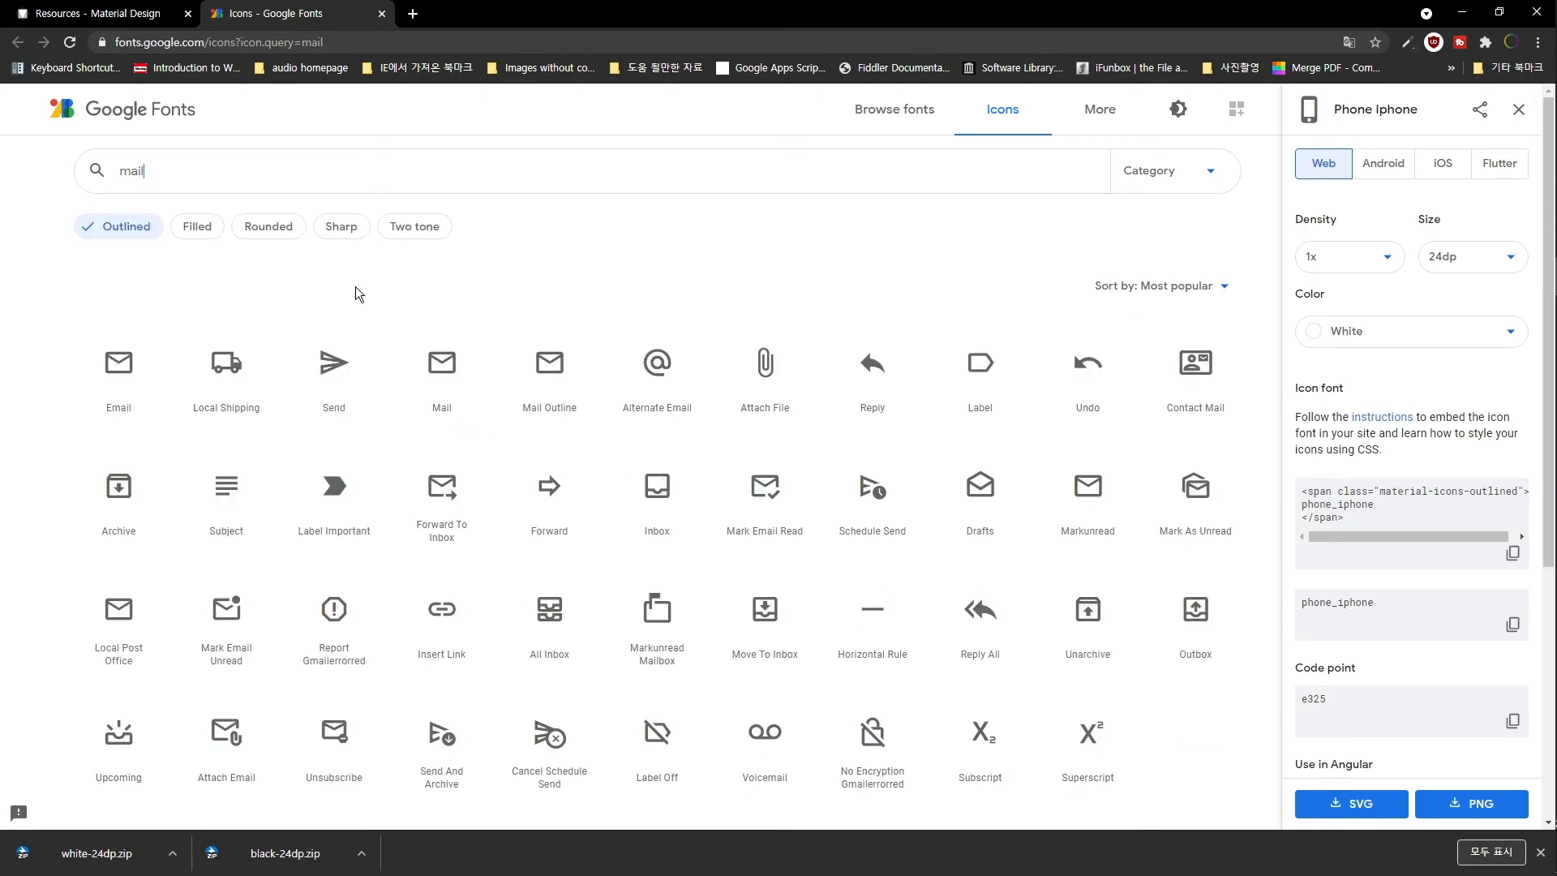
click(122, 384)
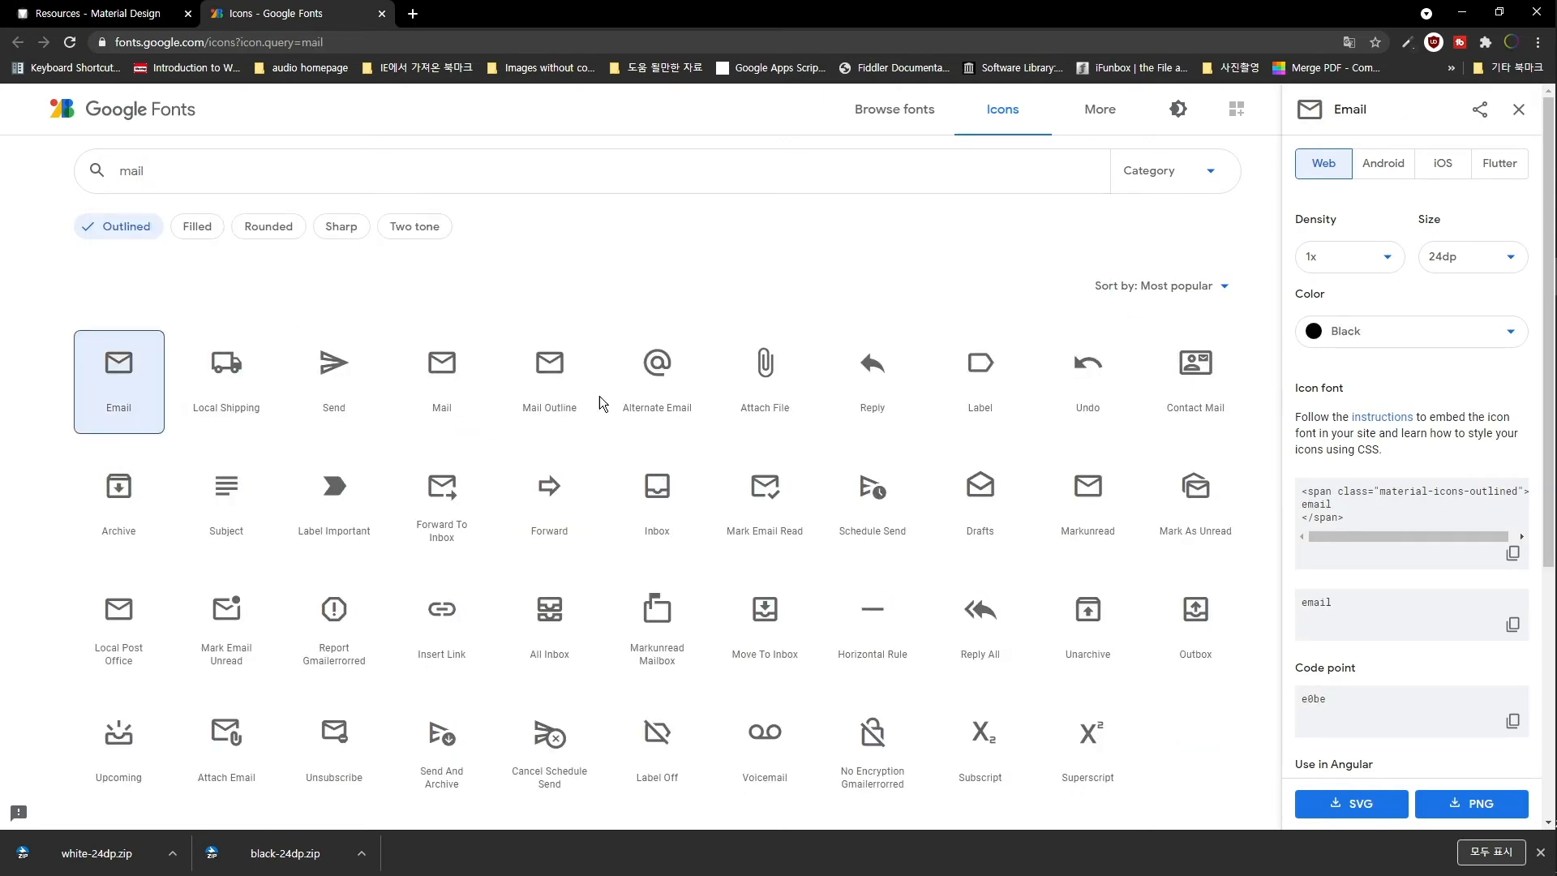
click(1369, 333)
click(1348, 399)
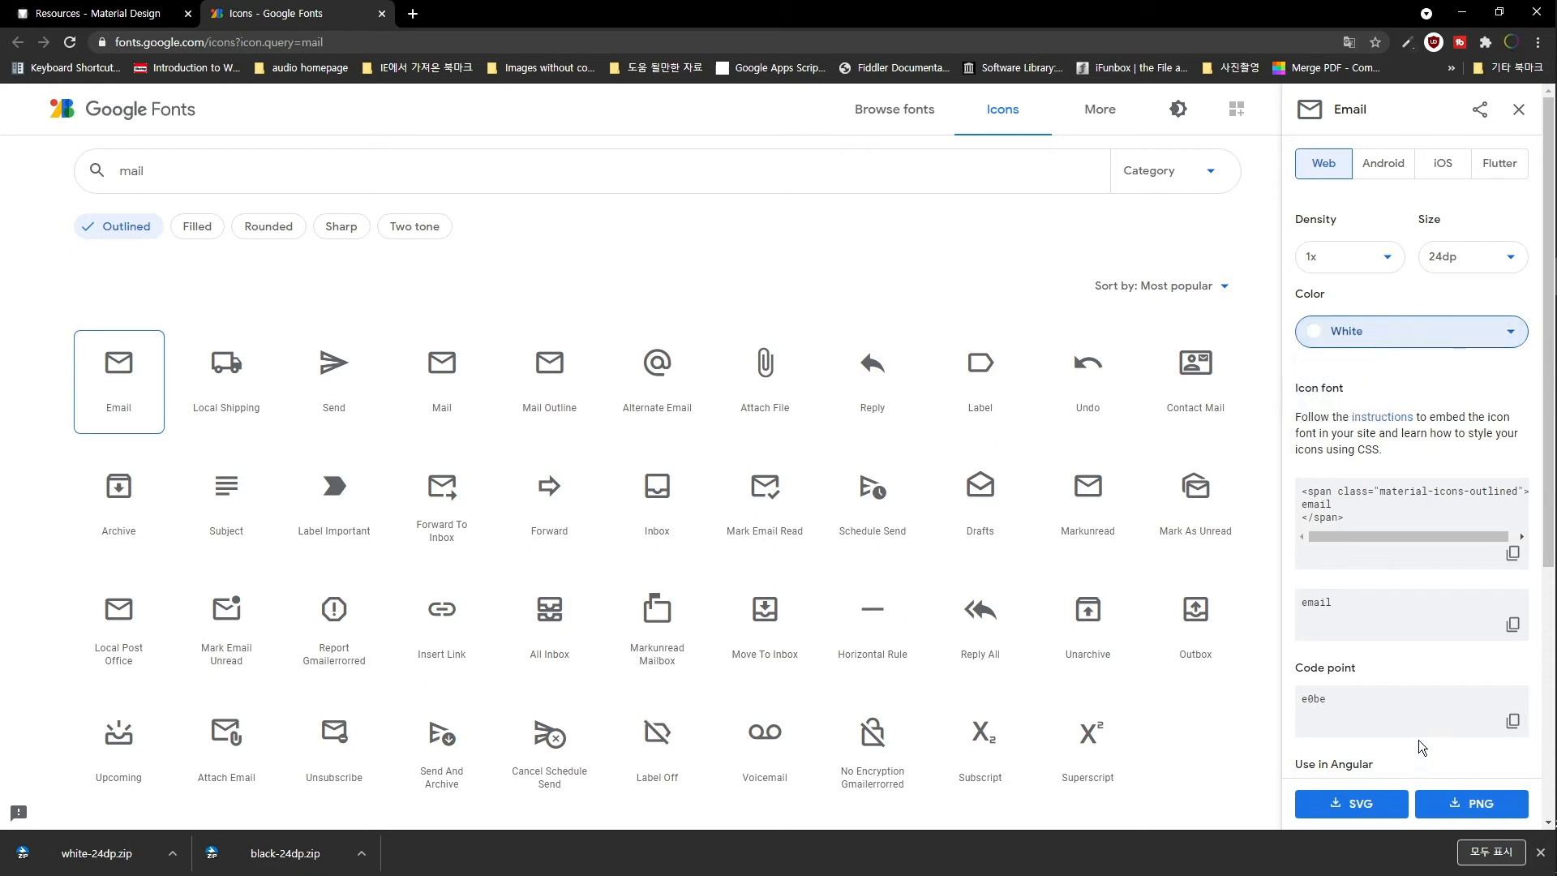
click(1488, 805)
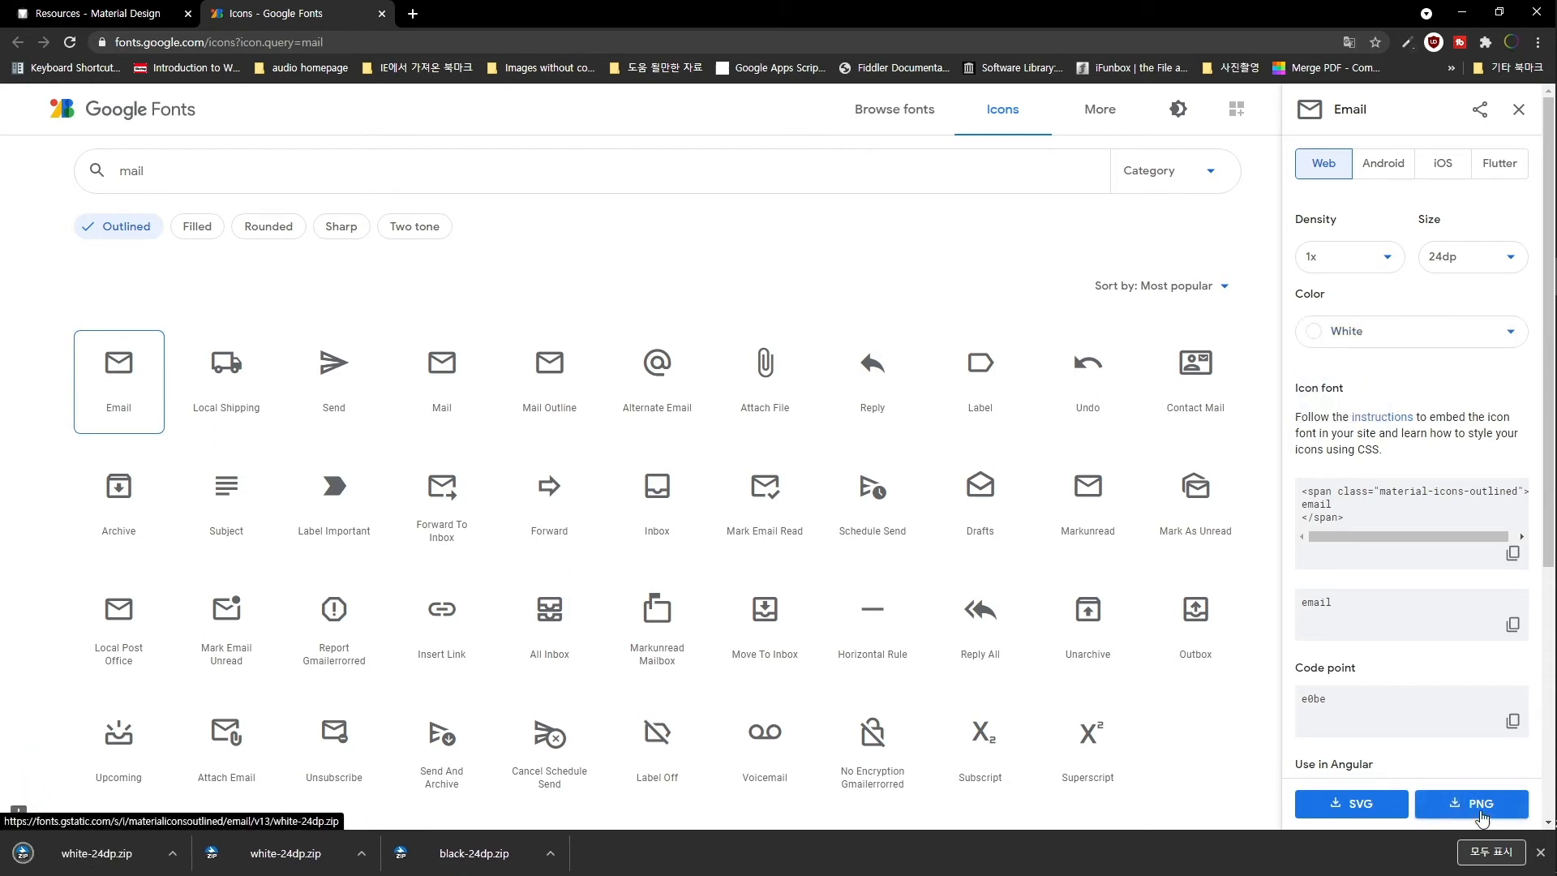
- Search for 'facebook' and download the Facebook icon as a white PNG
click(324, 183)
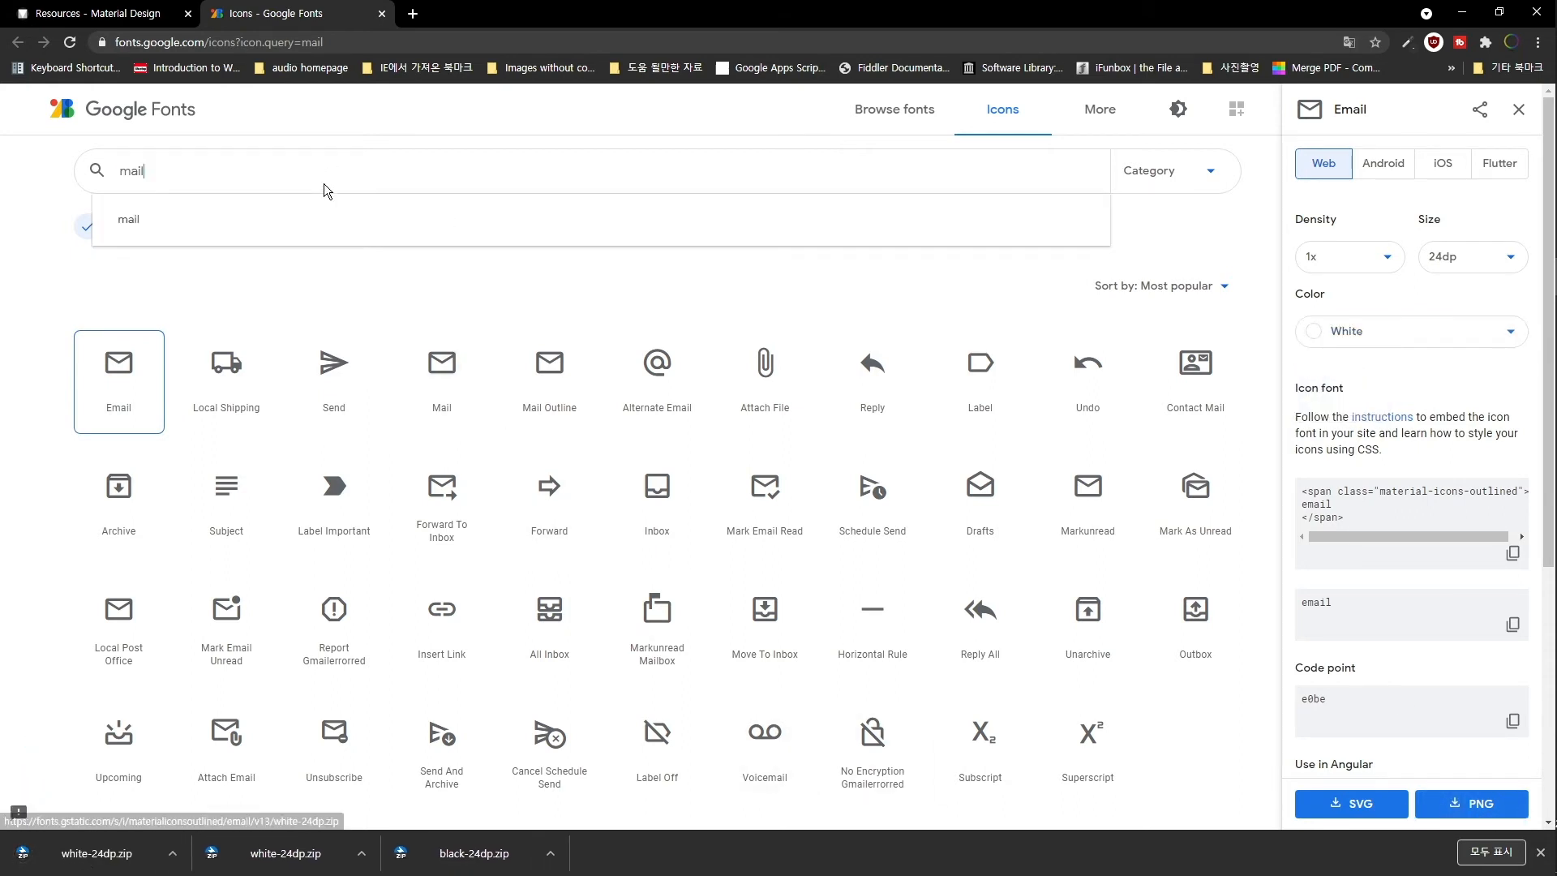
key(ctrl+a)
text(facebook)
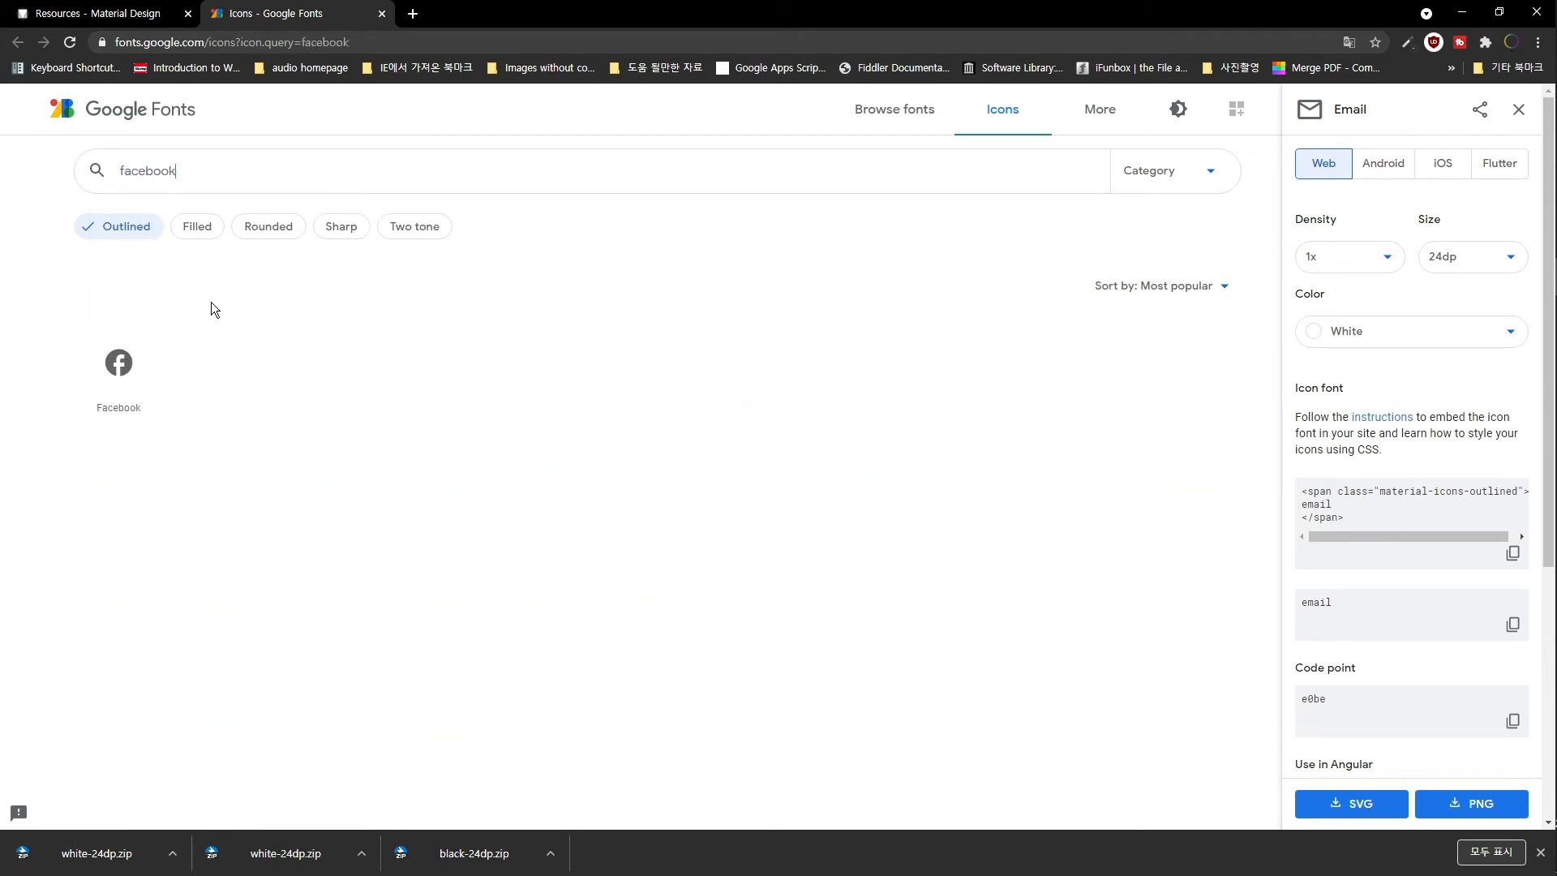
click(133, 357)
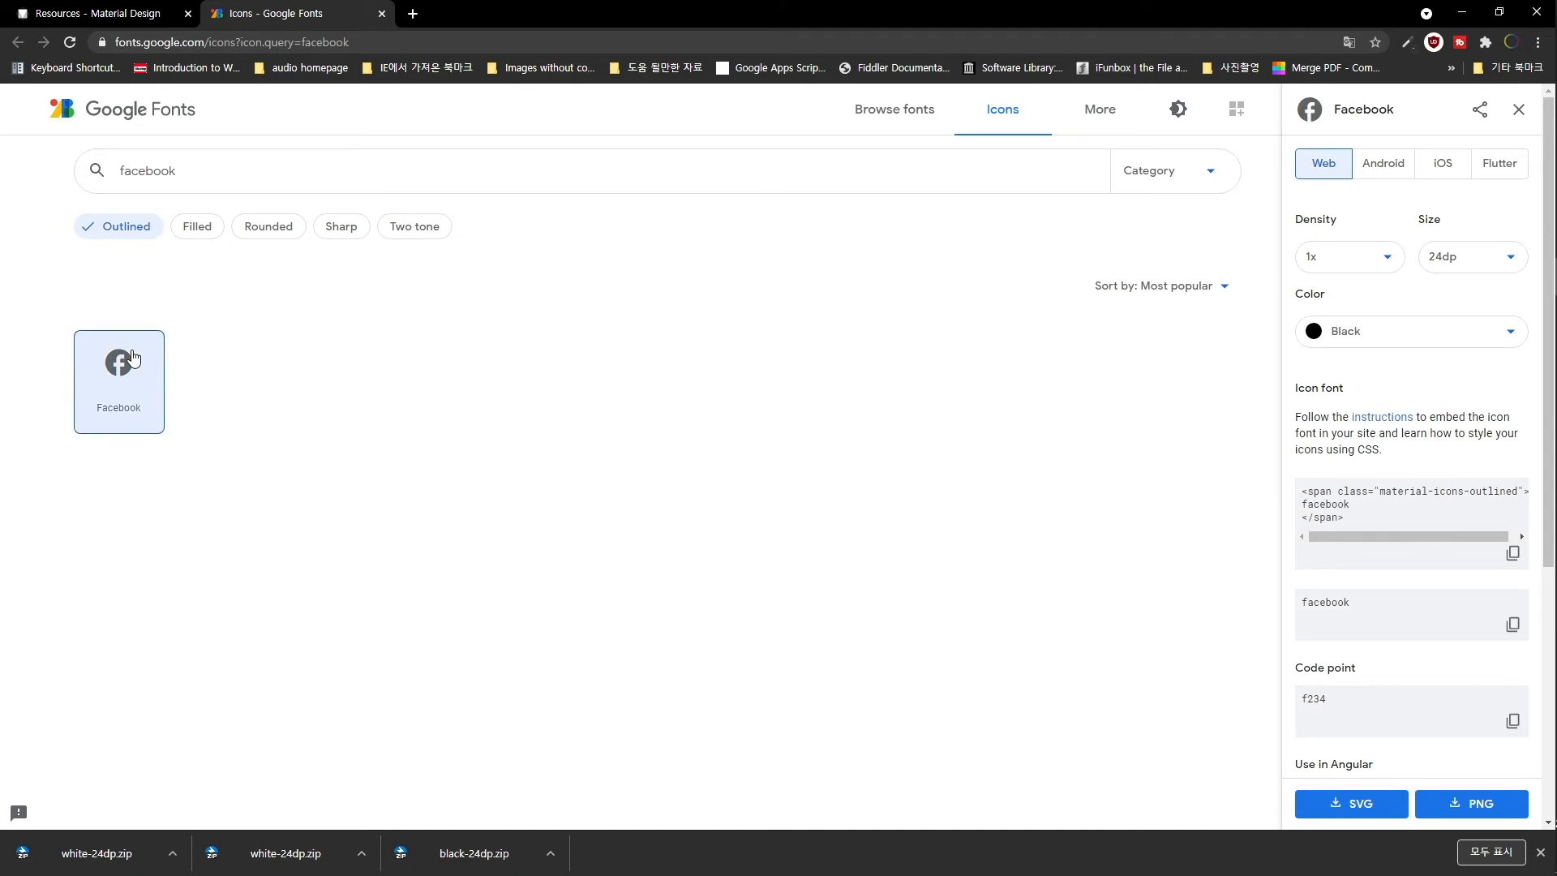
click(1390, 347)
click(1363, 412)
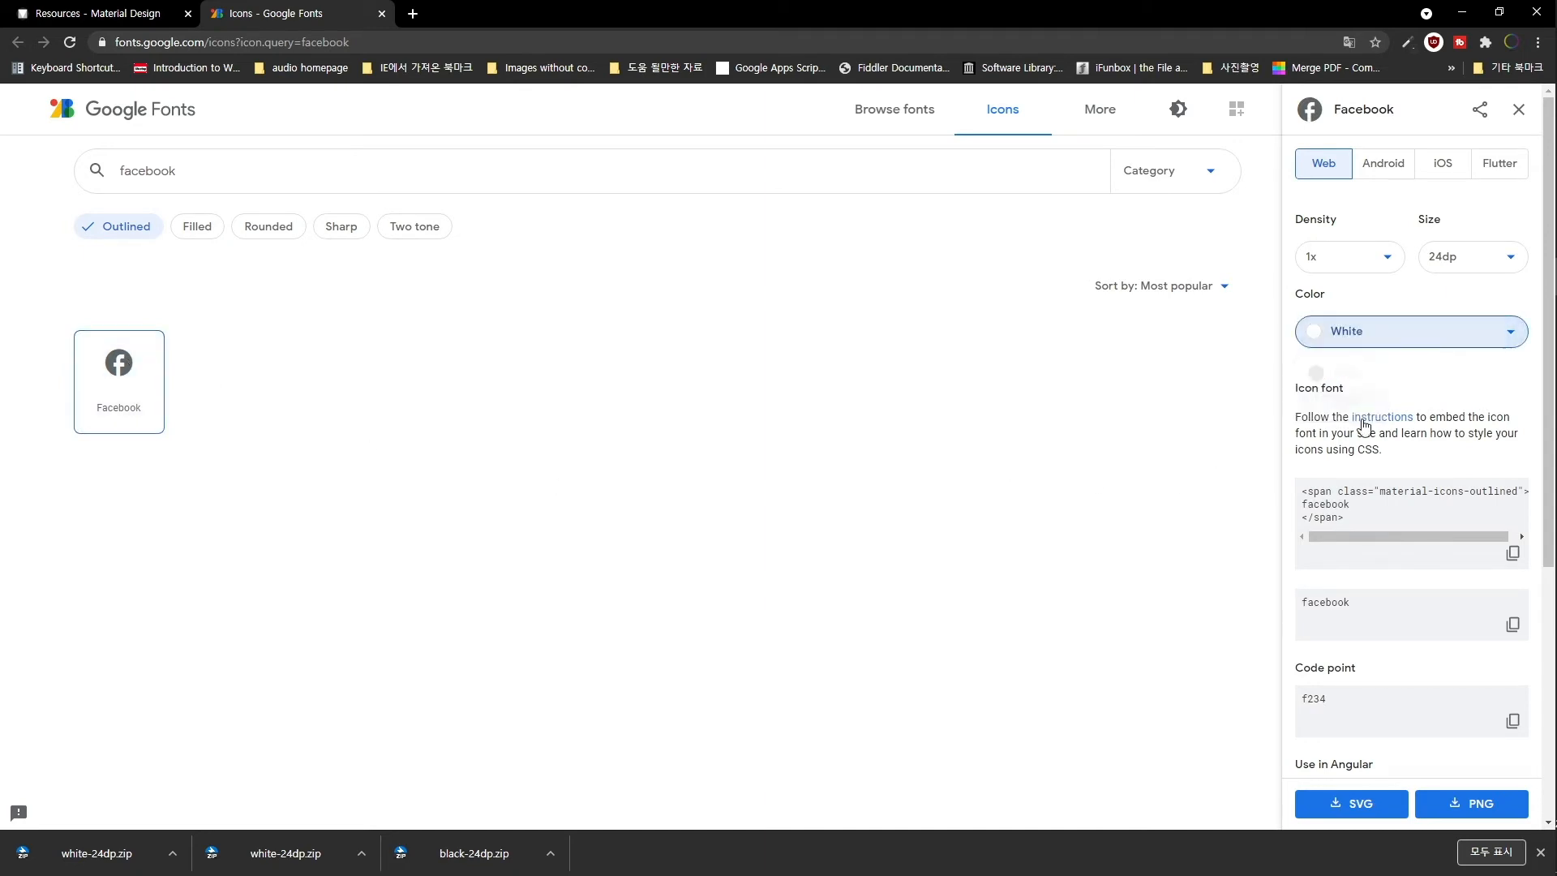
click(1473, 807)
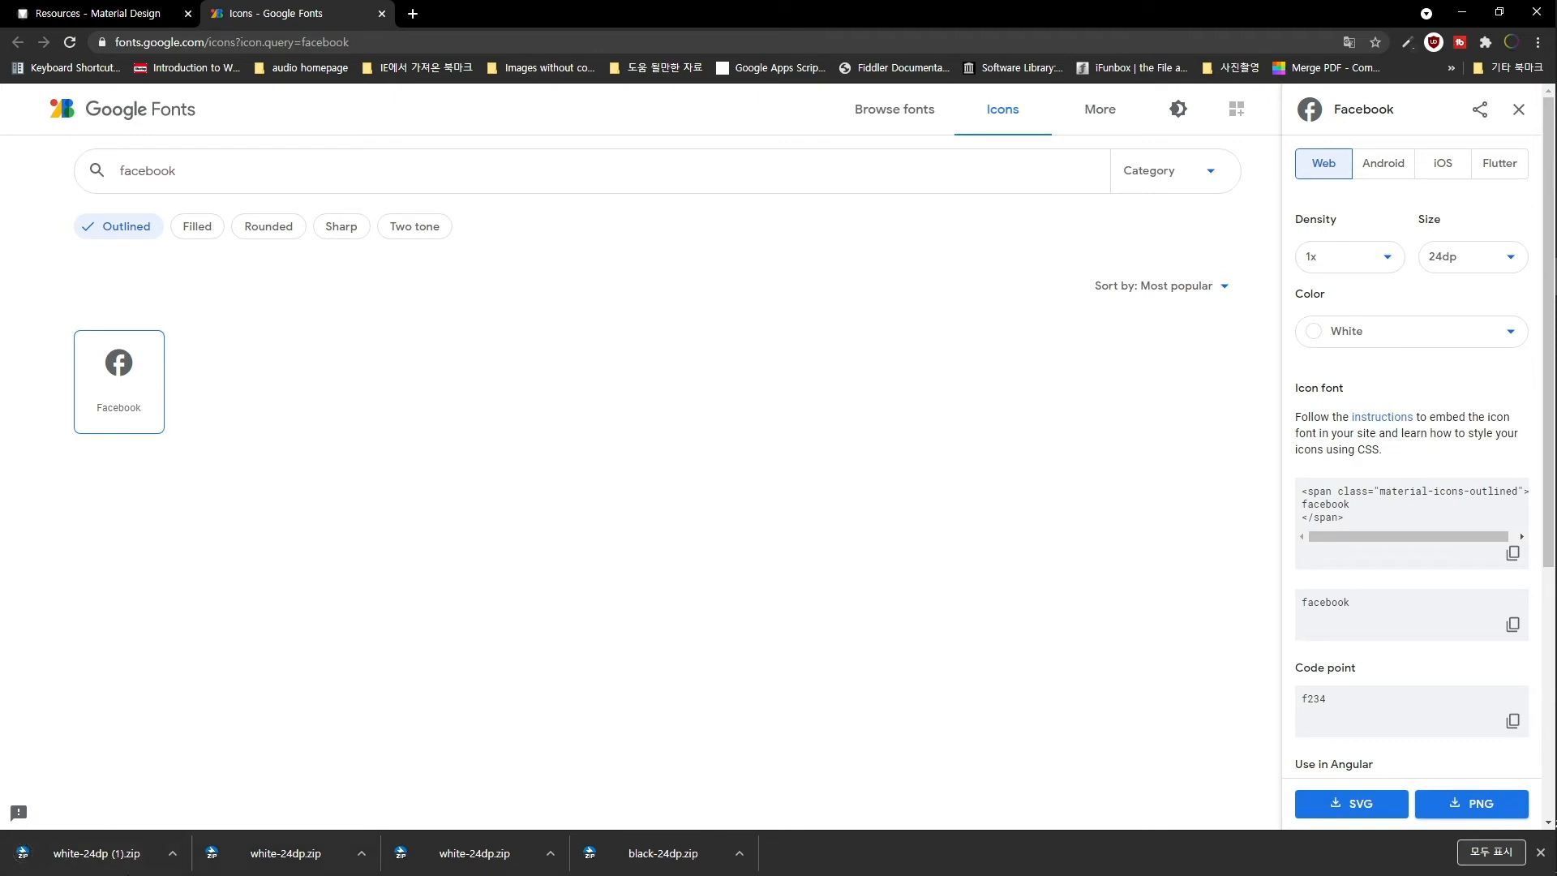
click(174, 853)
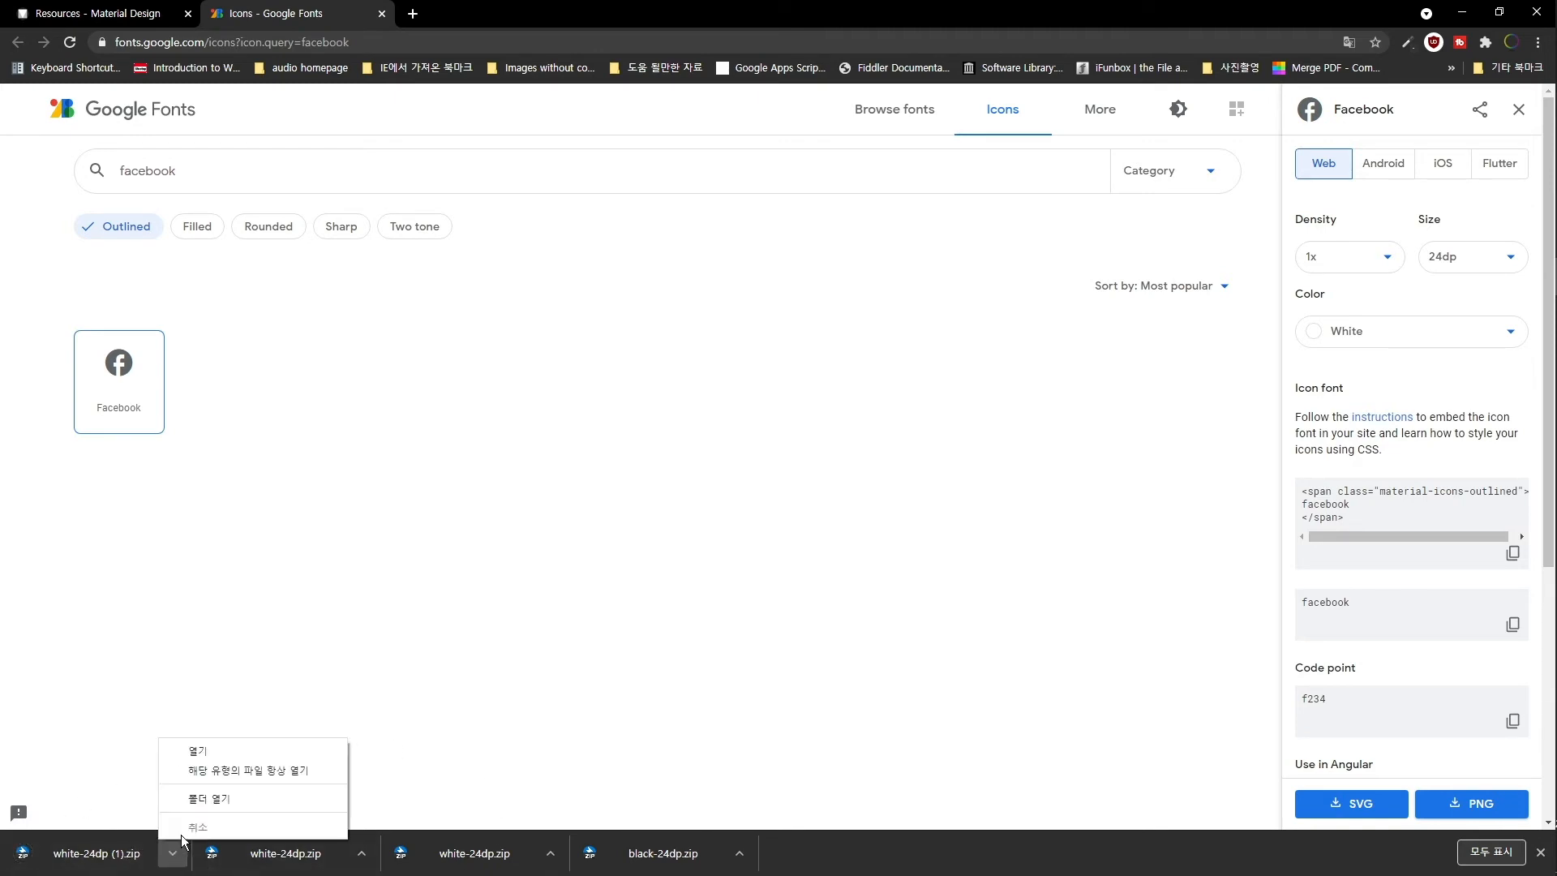
- Extract both icon zips into their own white-24dp folders and delete the zips
click(211, 799)
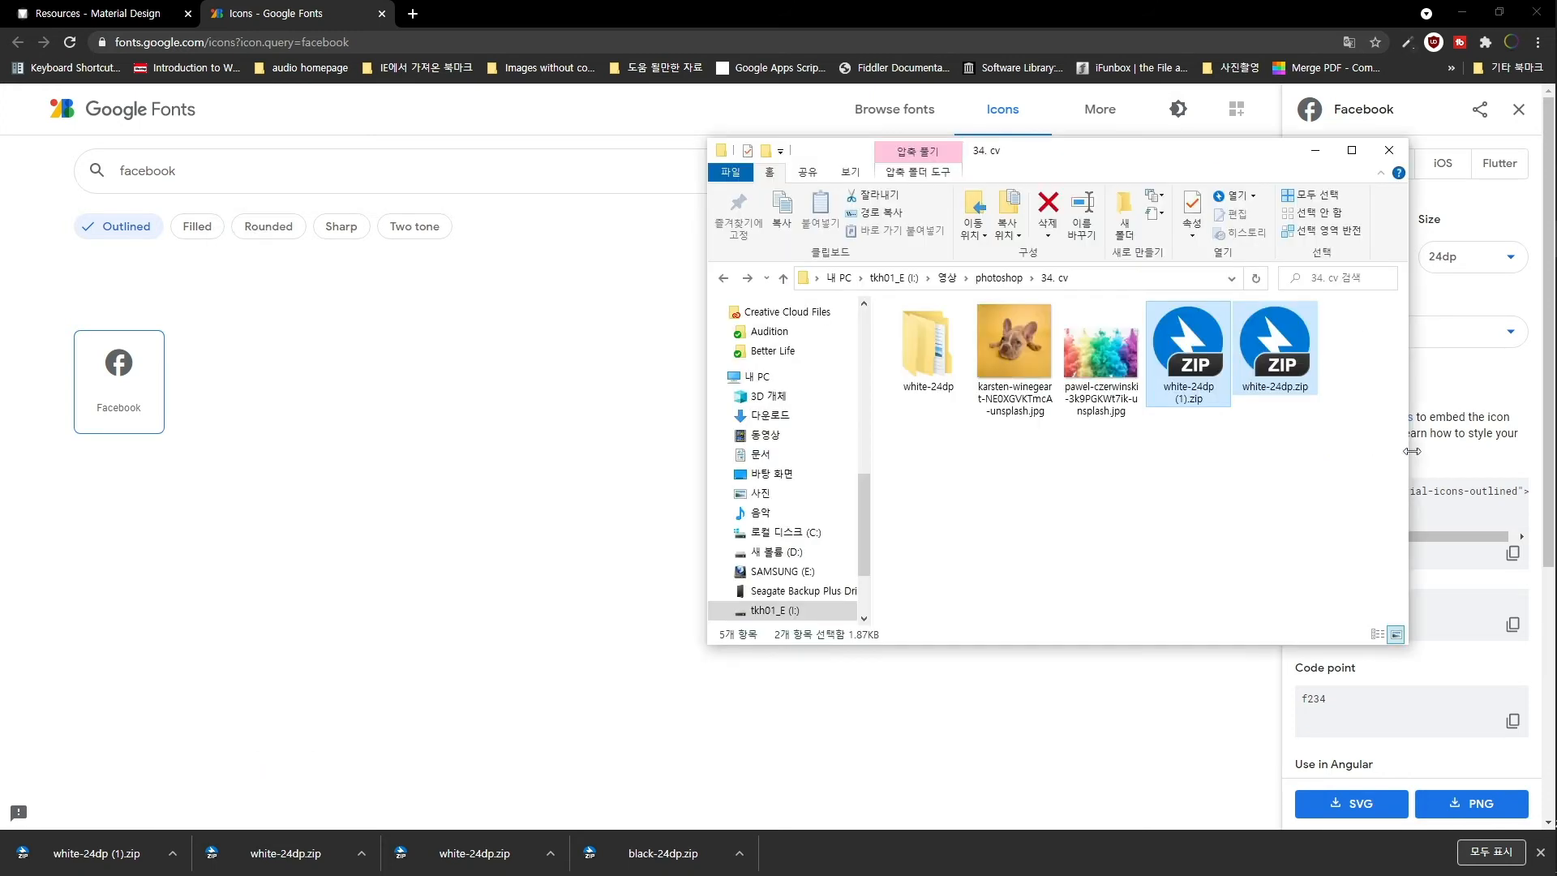
right_click(1197, 371)
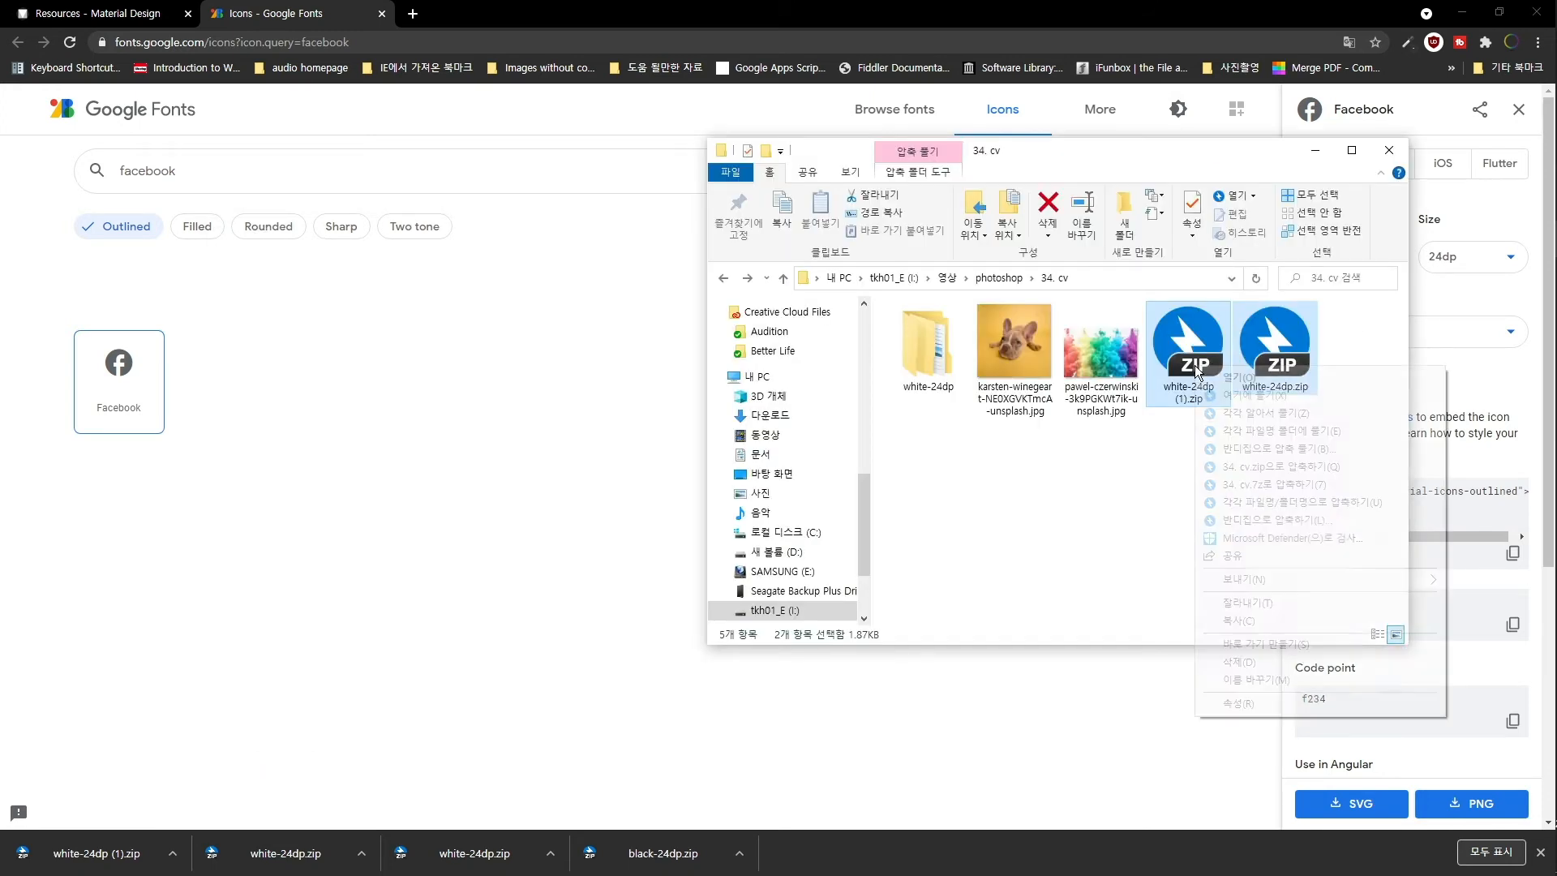
click(1311, 414)
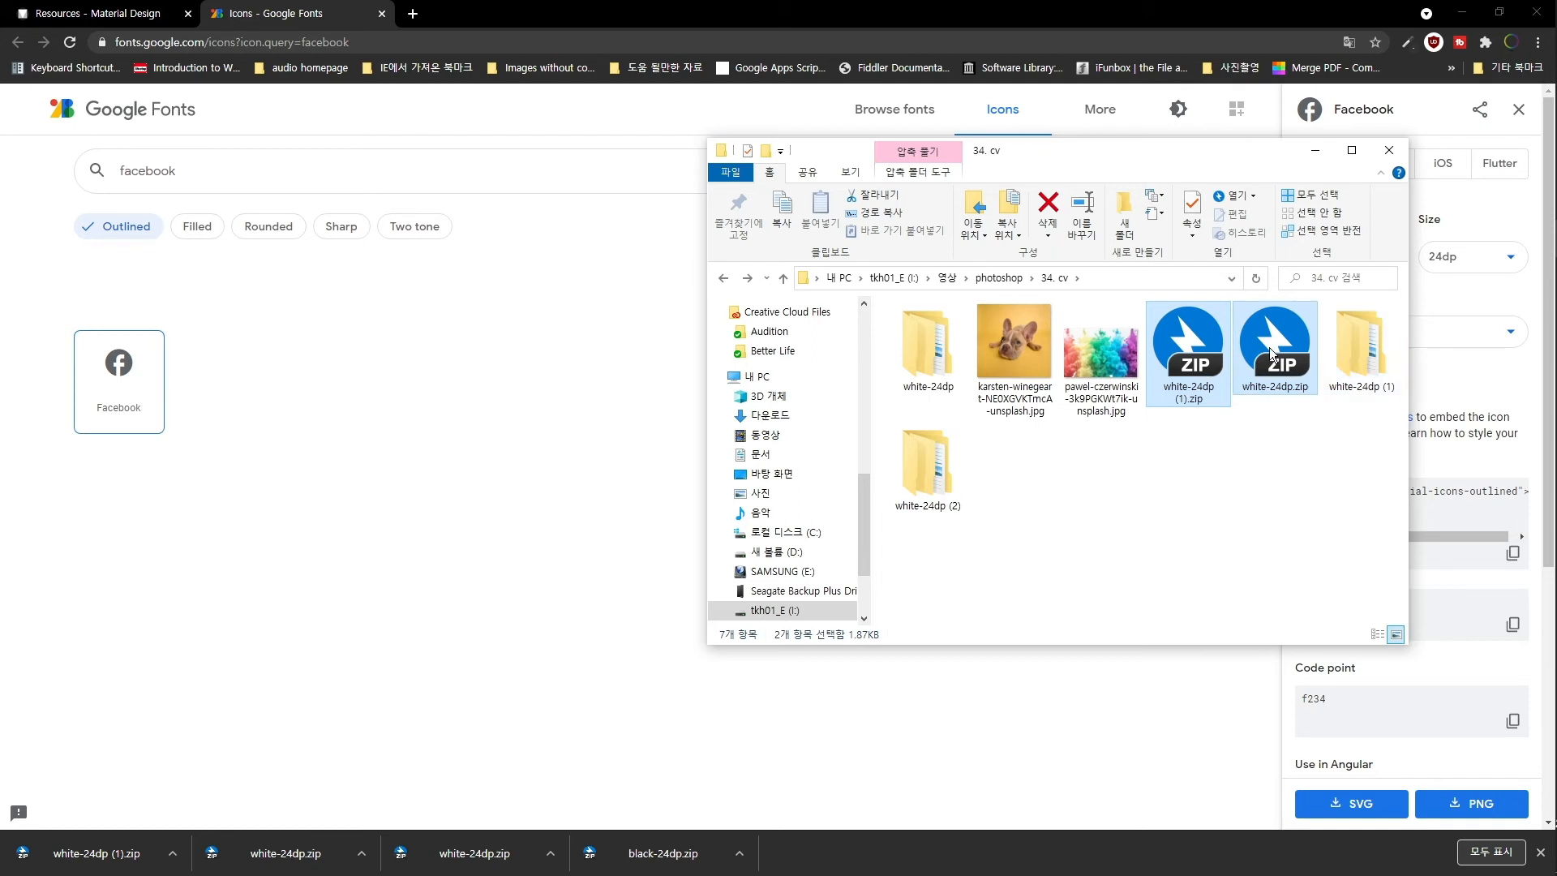
key(Delete)
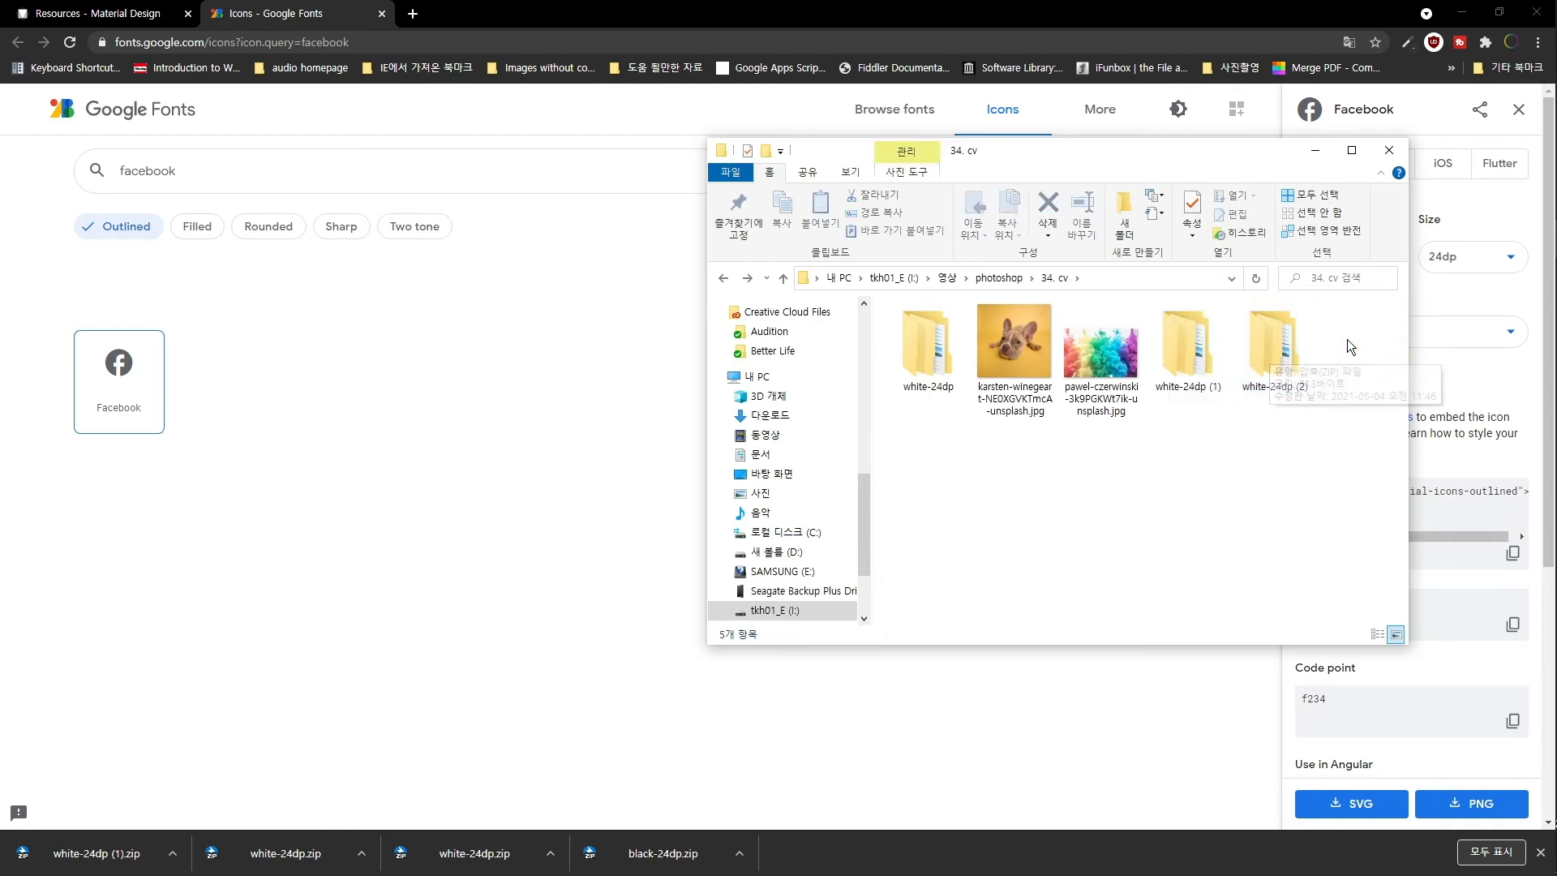
- Open white-24dp (1) > 2x and select the Facebook icon PNG
double_click(1199, 344)
click(970, 335)
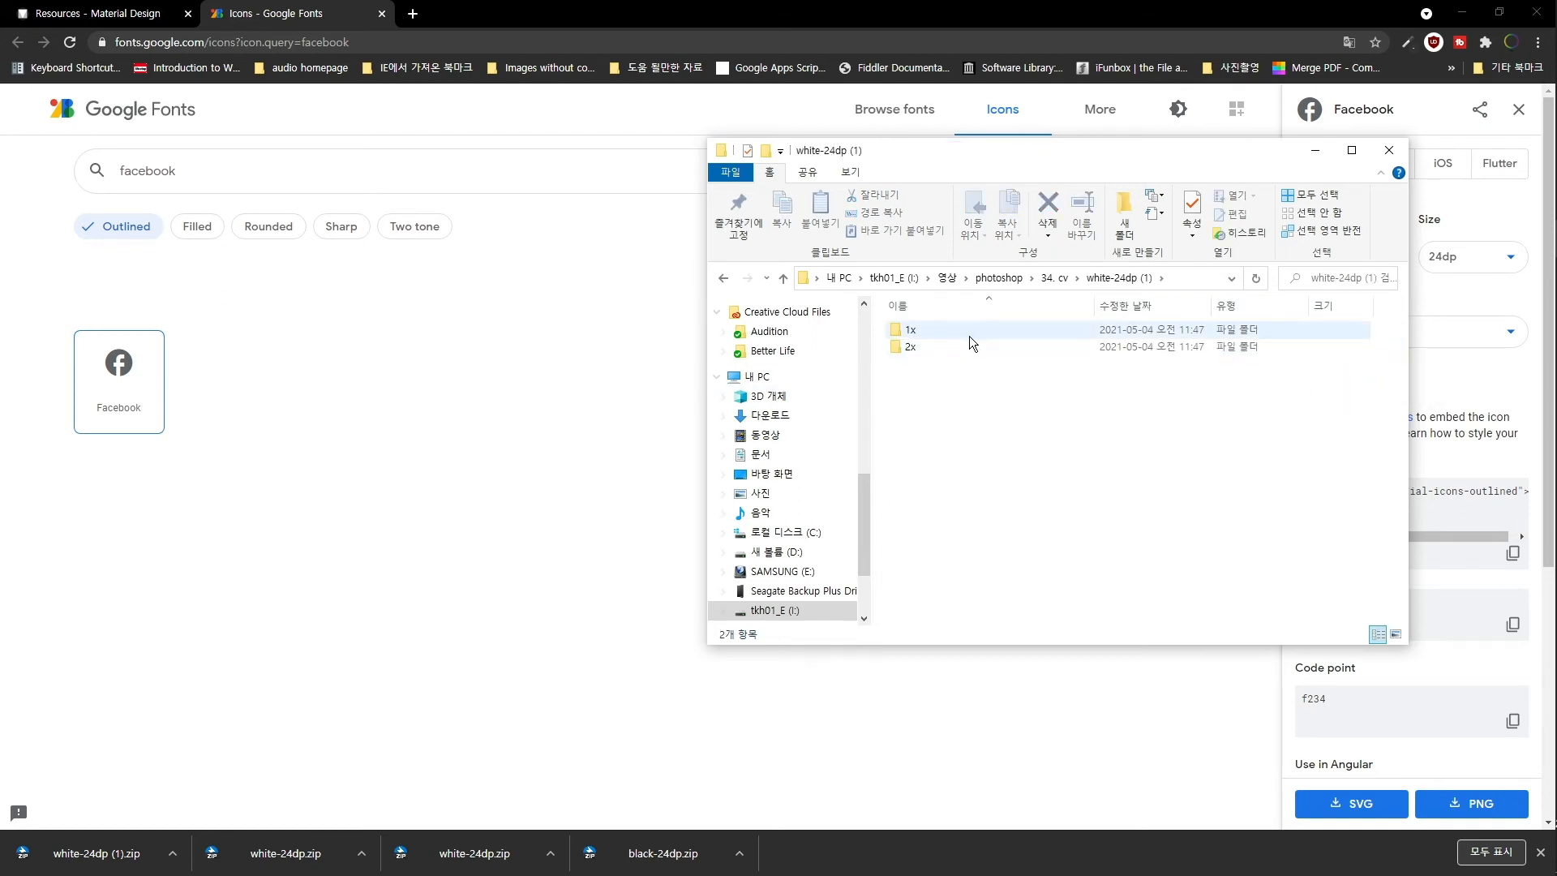
double_click(975, 347)
click(917, 356)
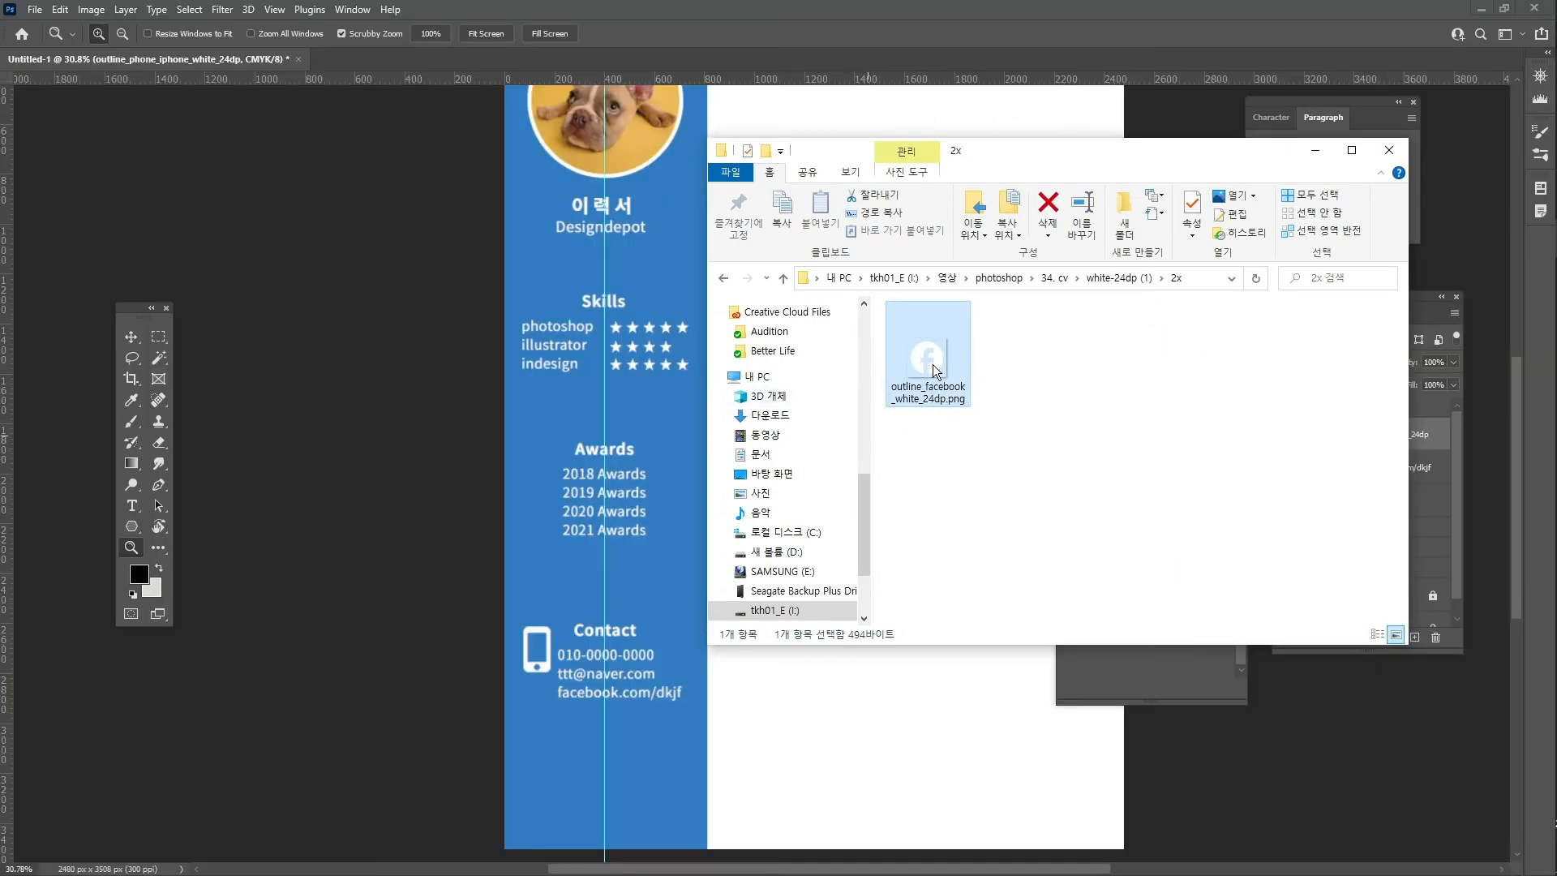
- Place the Facebook icon in the CV's Contact section
drag(933, 364, 511, 688)
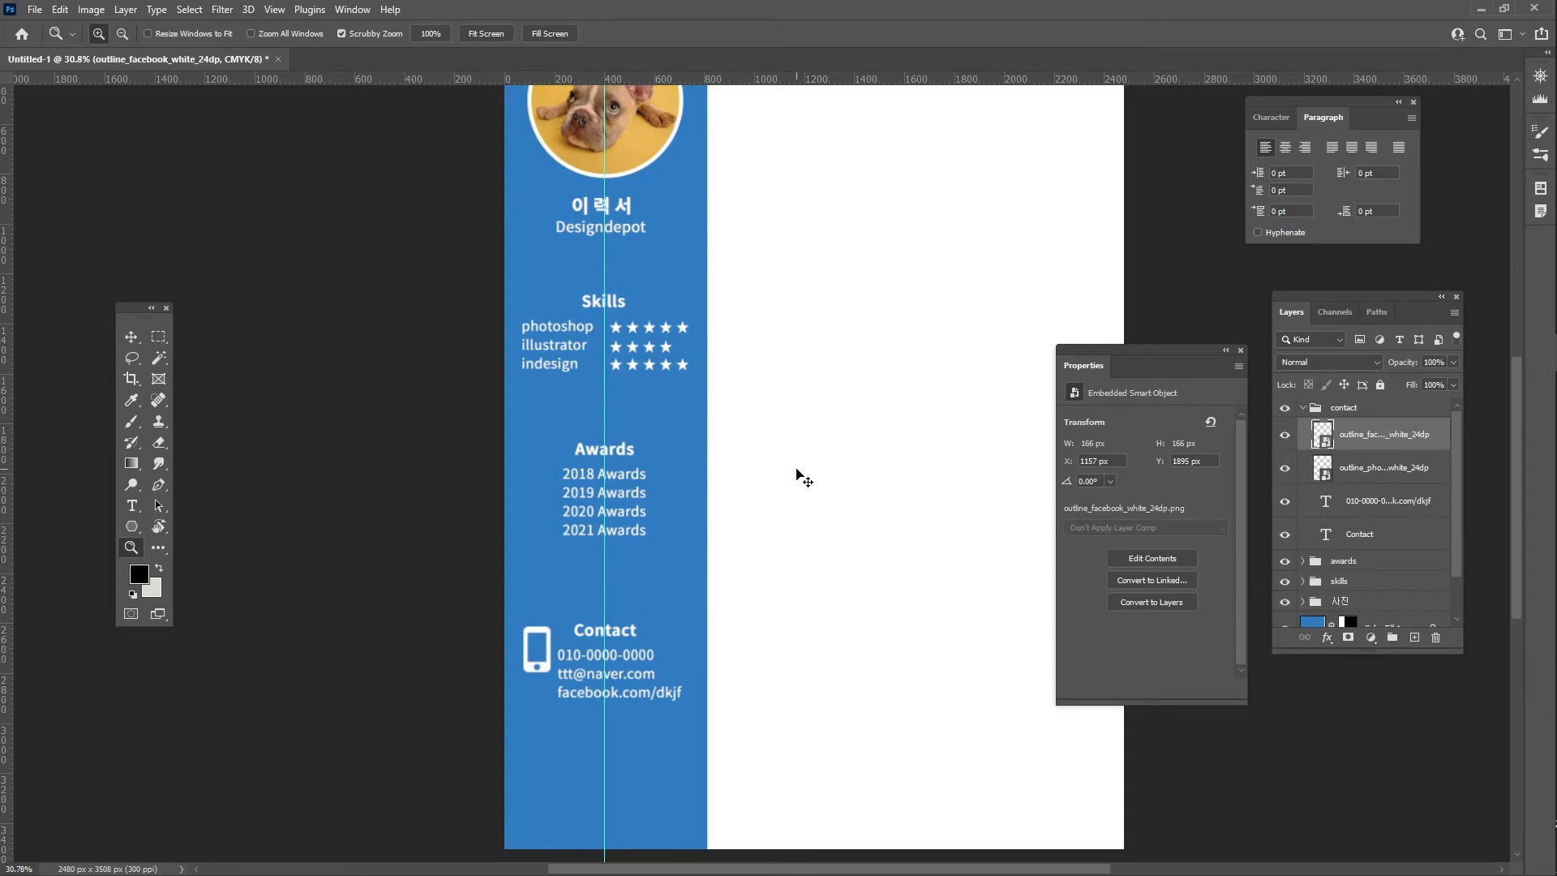
key(ctrl+t)
drag(820, 484, 543, 715)
key(Return)
- Place the email icon from white-24dp (2) > 2x into the Contact section
key(alt+Tab)
double_click(1107, 349)
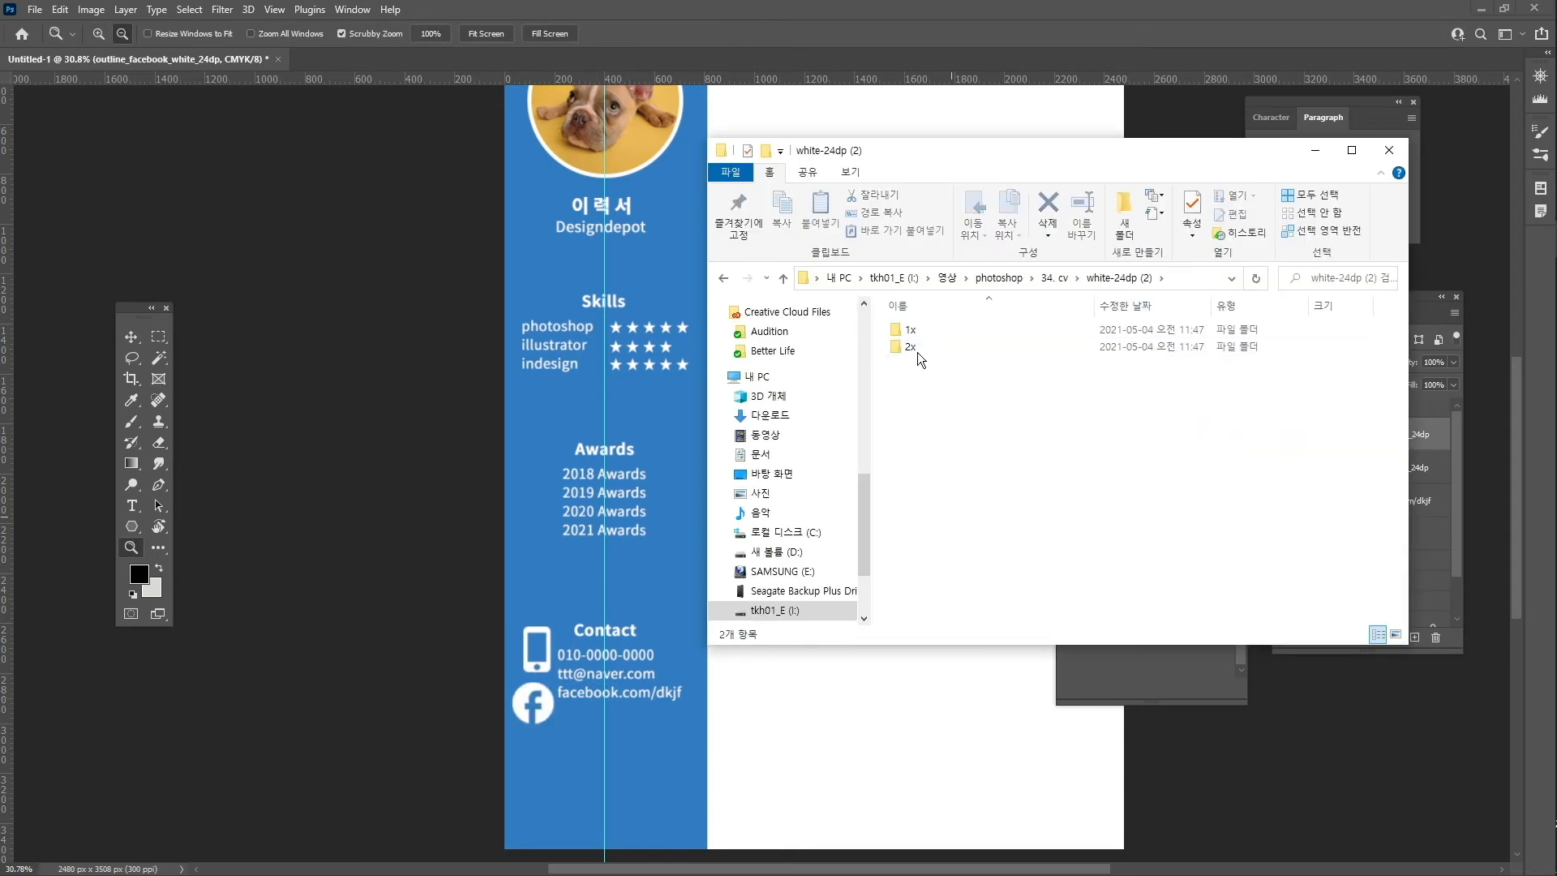
double_click(922, 347)
click(938, 362)
drag(938, 362, 575, 740)
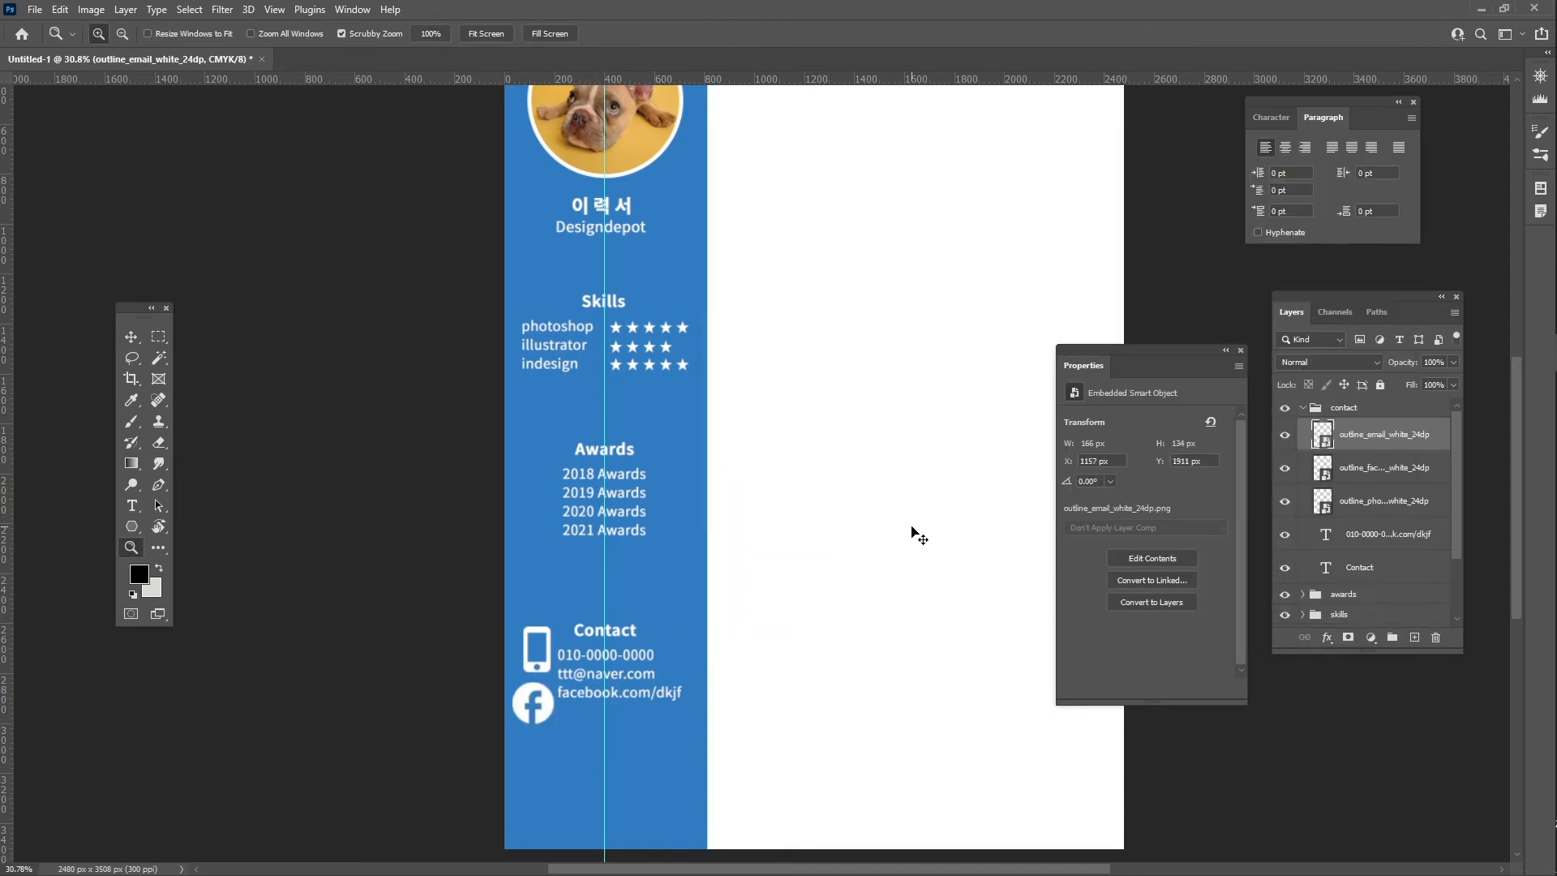
key(ctrl+t)
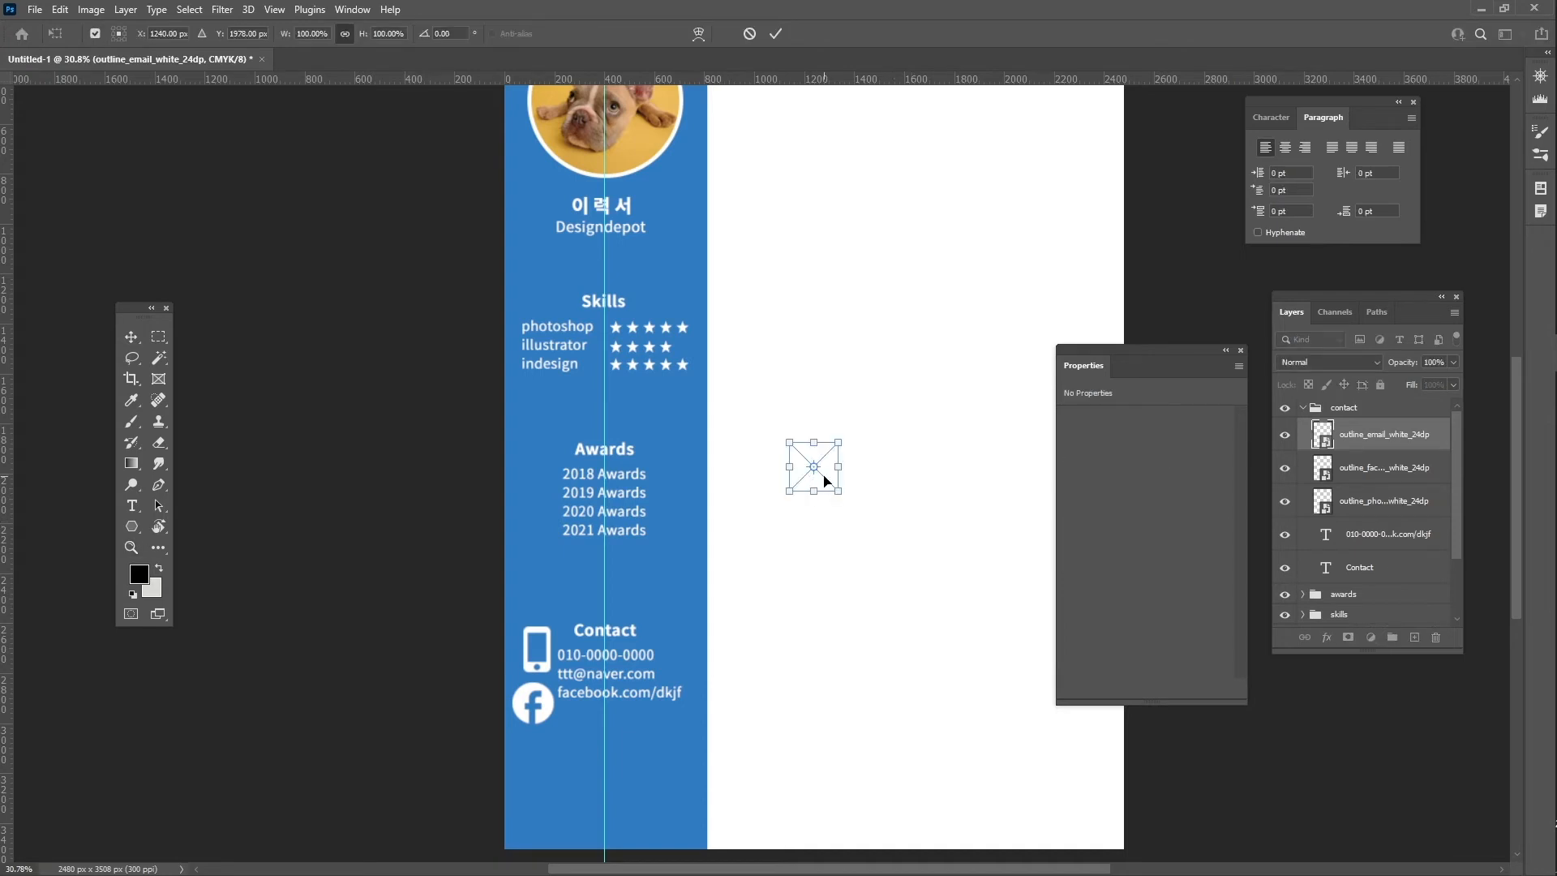
drag(823, 480, 545, 688)
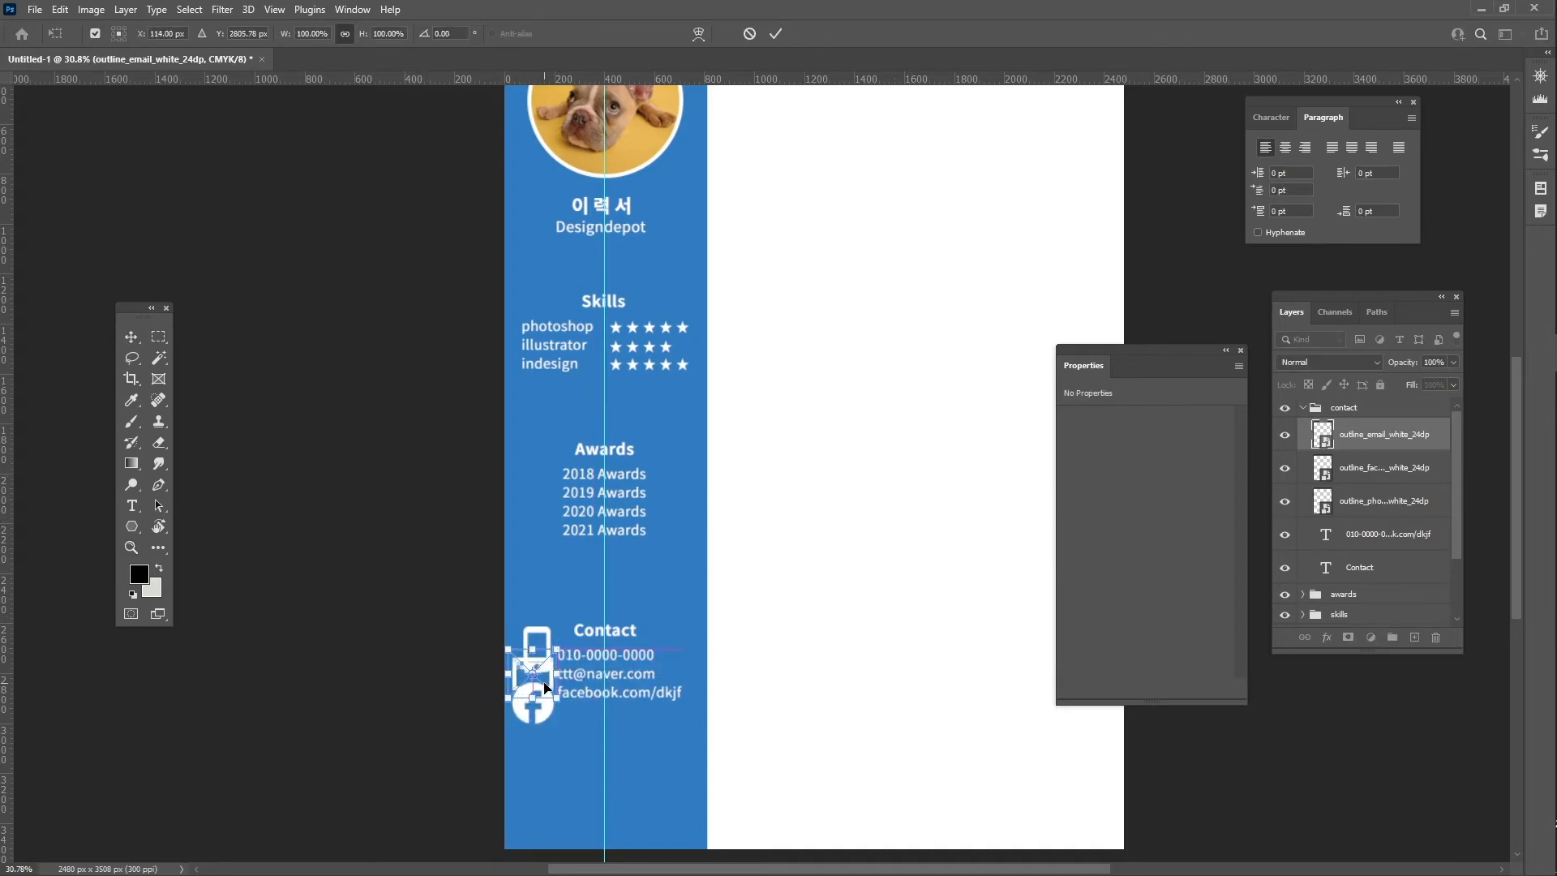
key(Return)
- Stack the email layer between Facebook and phone, then transform all three icons together
key(z)
drag(1396, 476, 1396, 480)
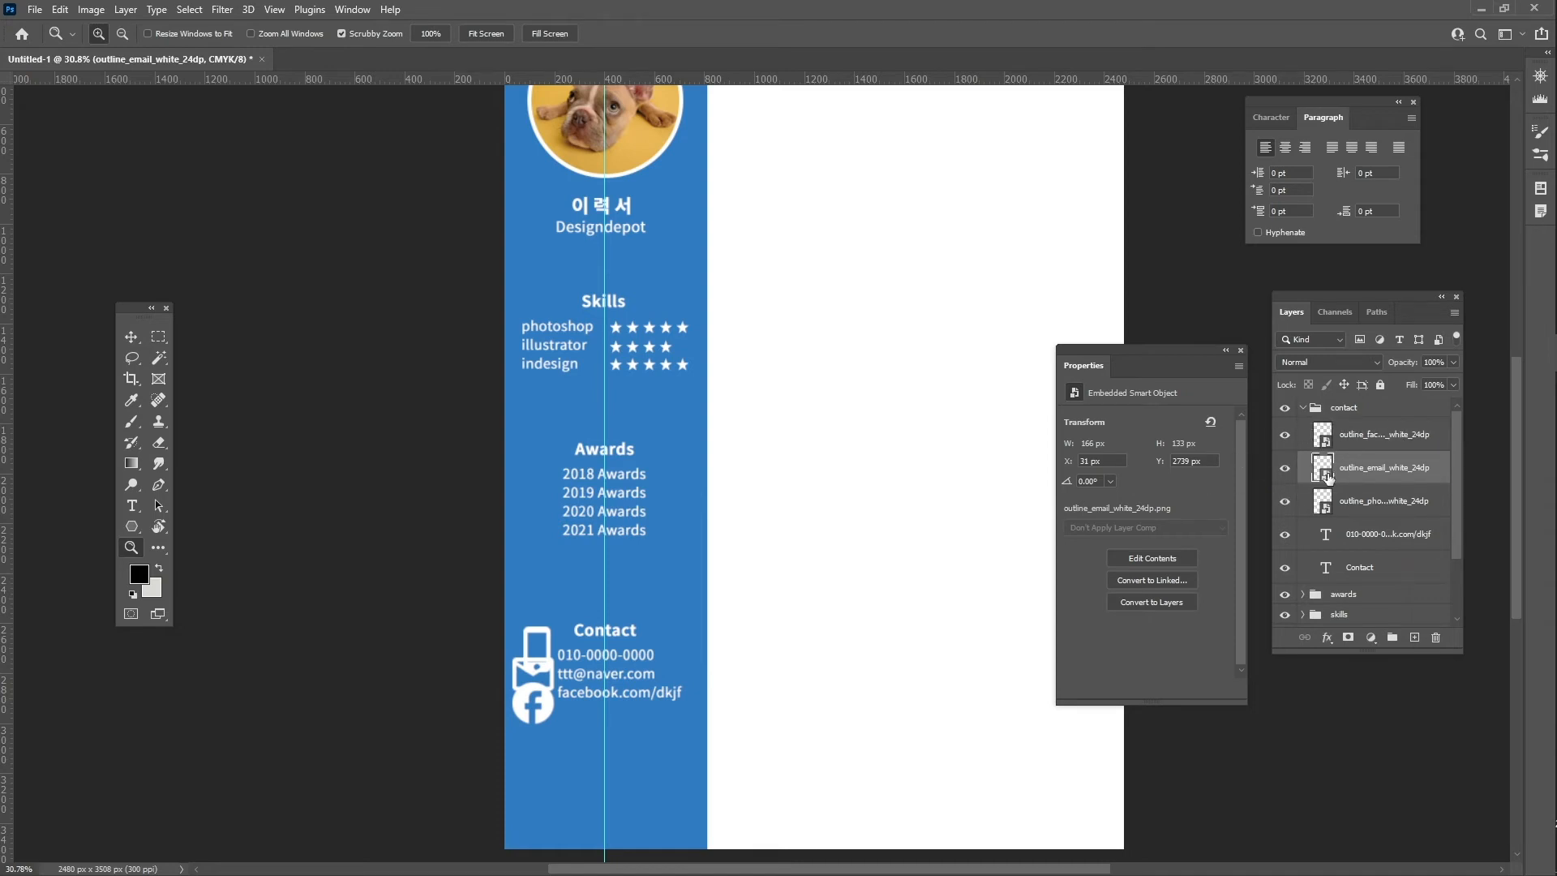
shift+click(1375, 436)
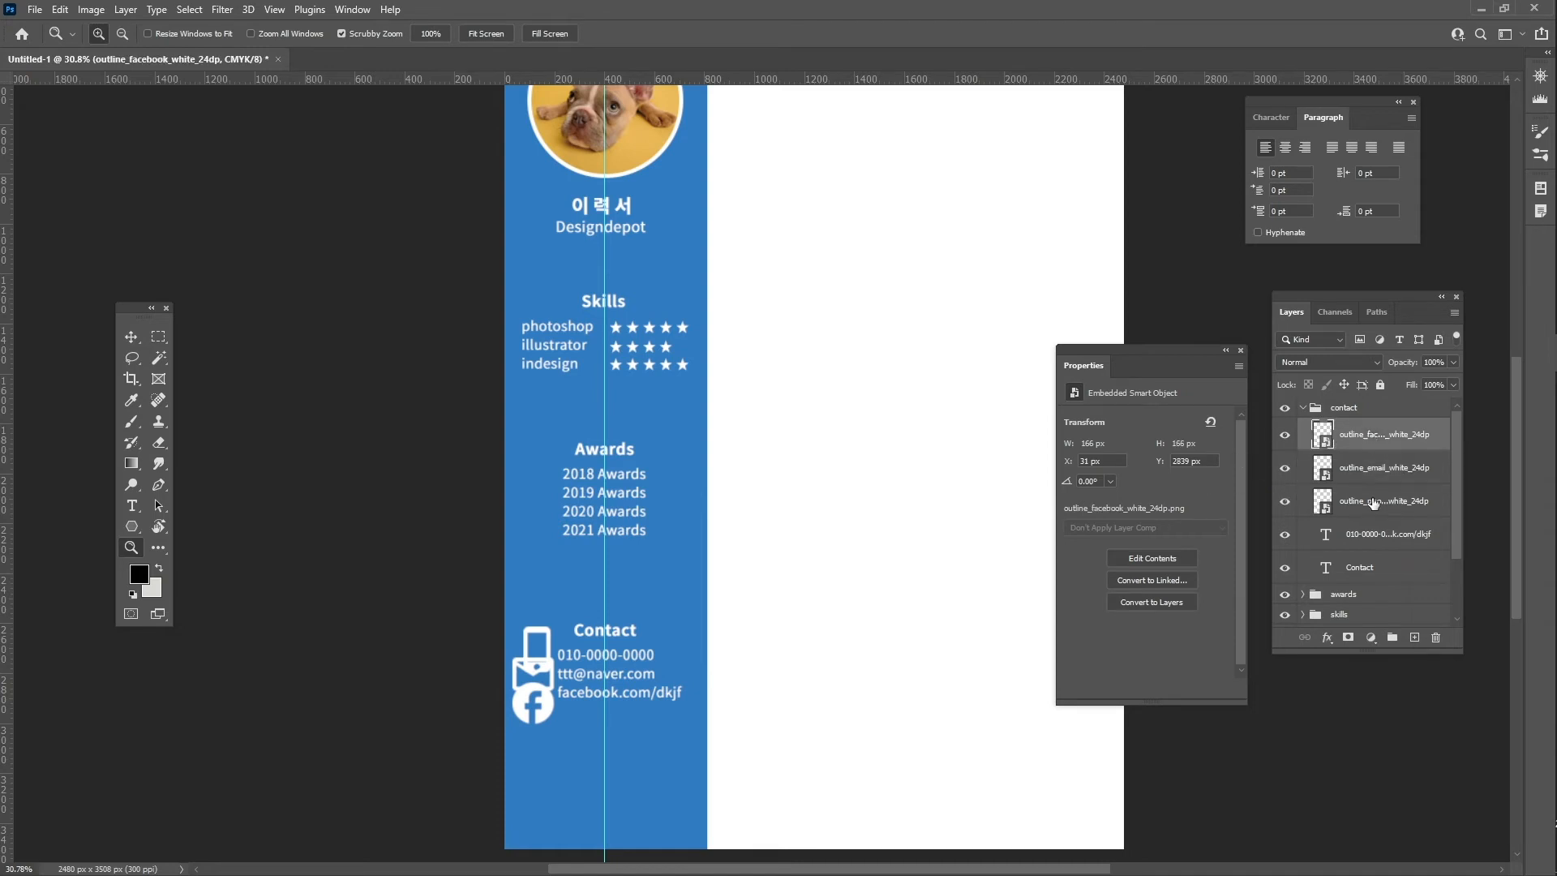
shift+click(1375, 502)
key(v)
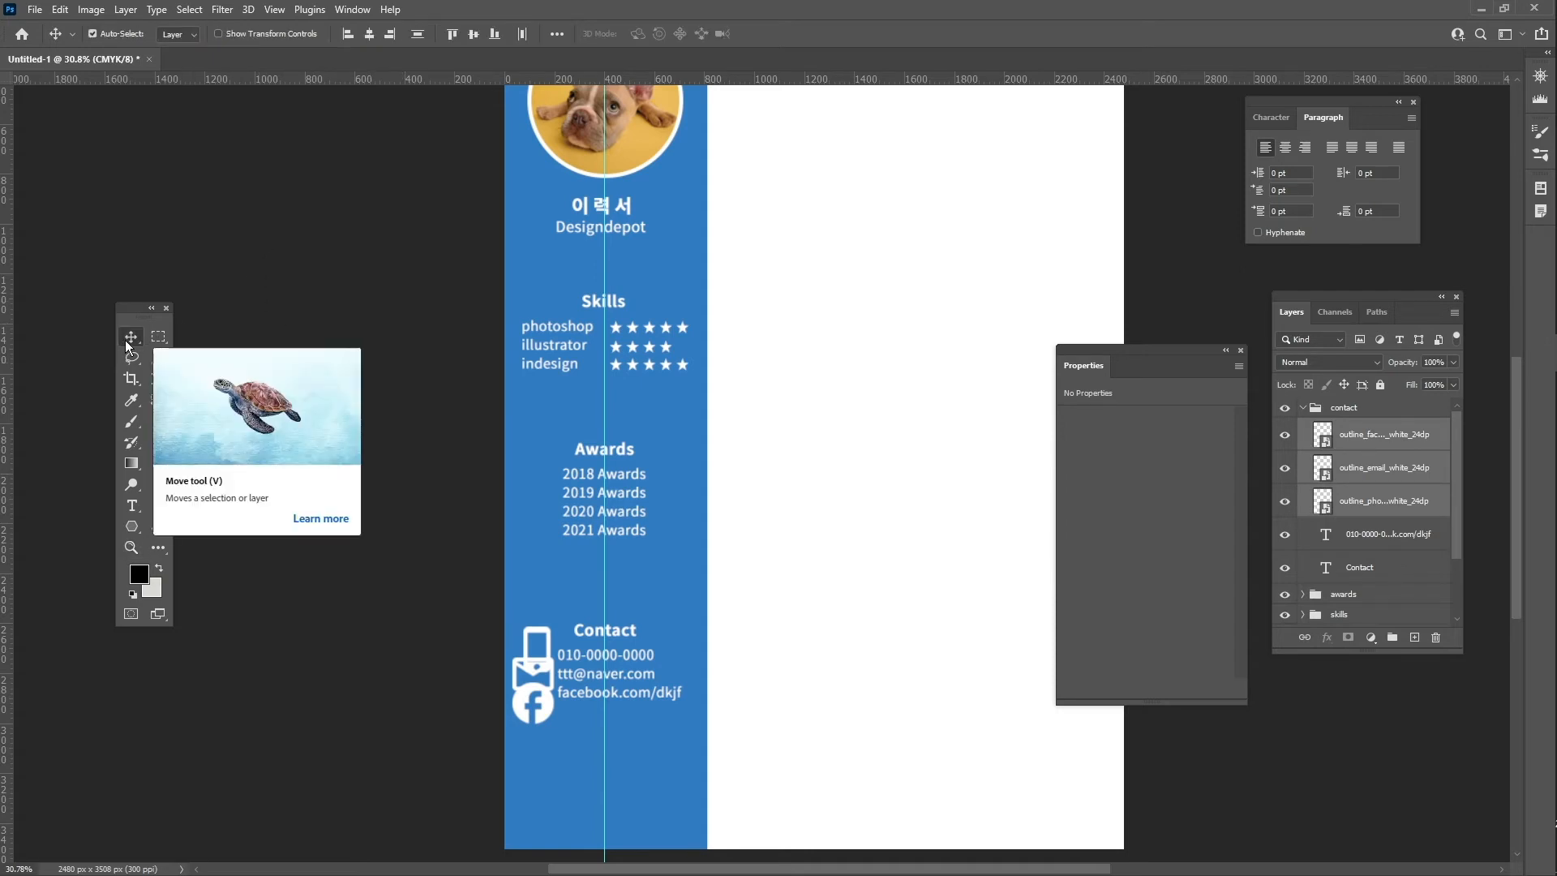
key(ctrl)
key(ctrl+t)
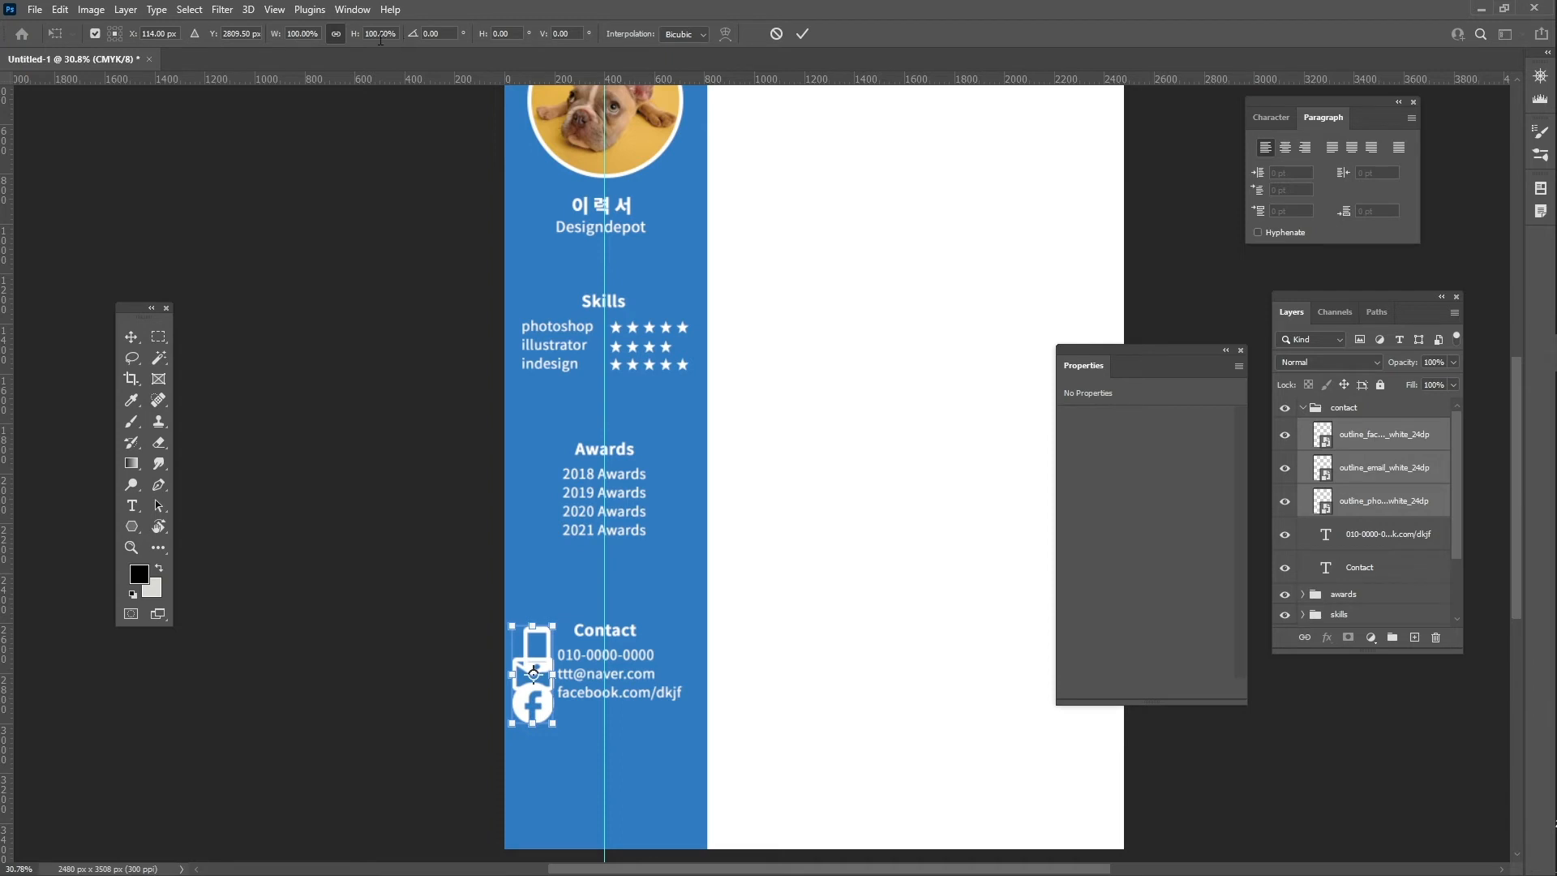
- Scale the phone, email and Facebook icons proportionally to 50% and zoom into Contact
click(336, 34)
click(337, 36)
click(336, 36)
click(297, 36)
text(4)
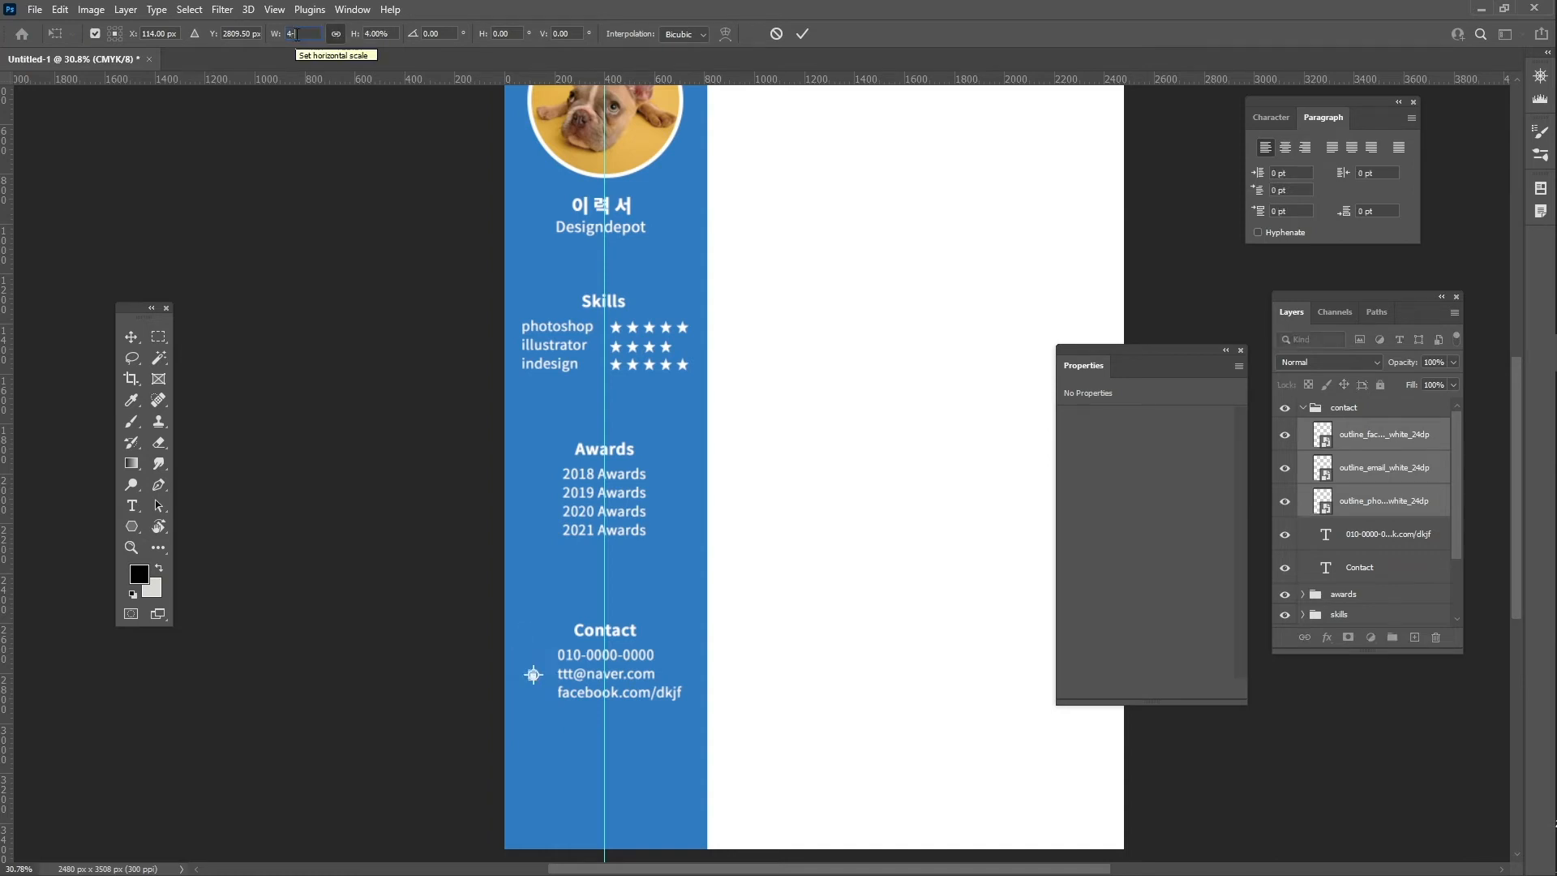
text(0)
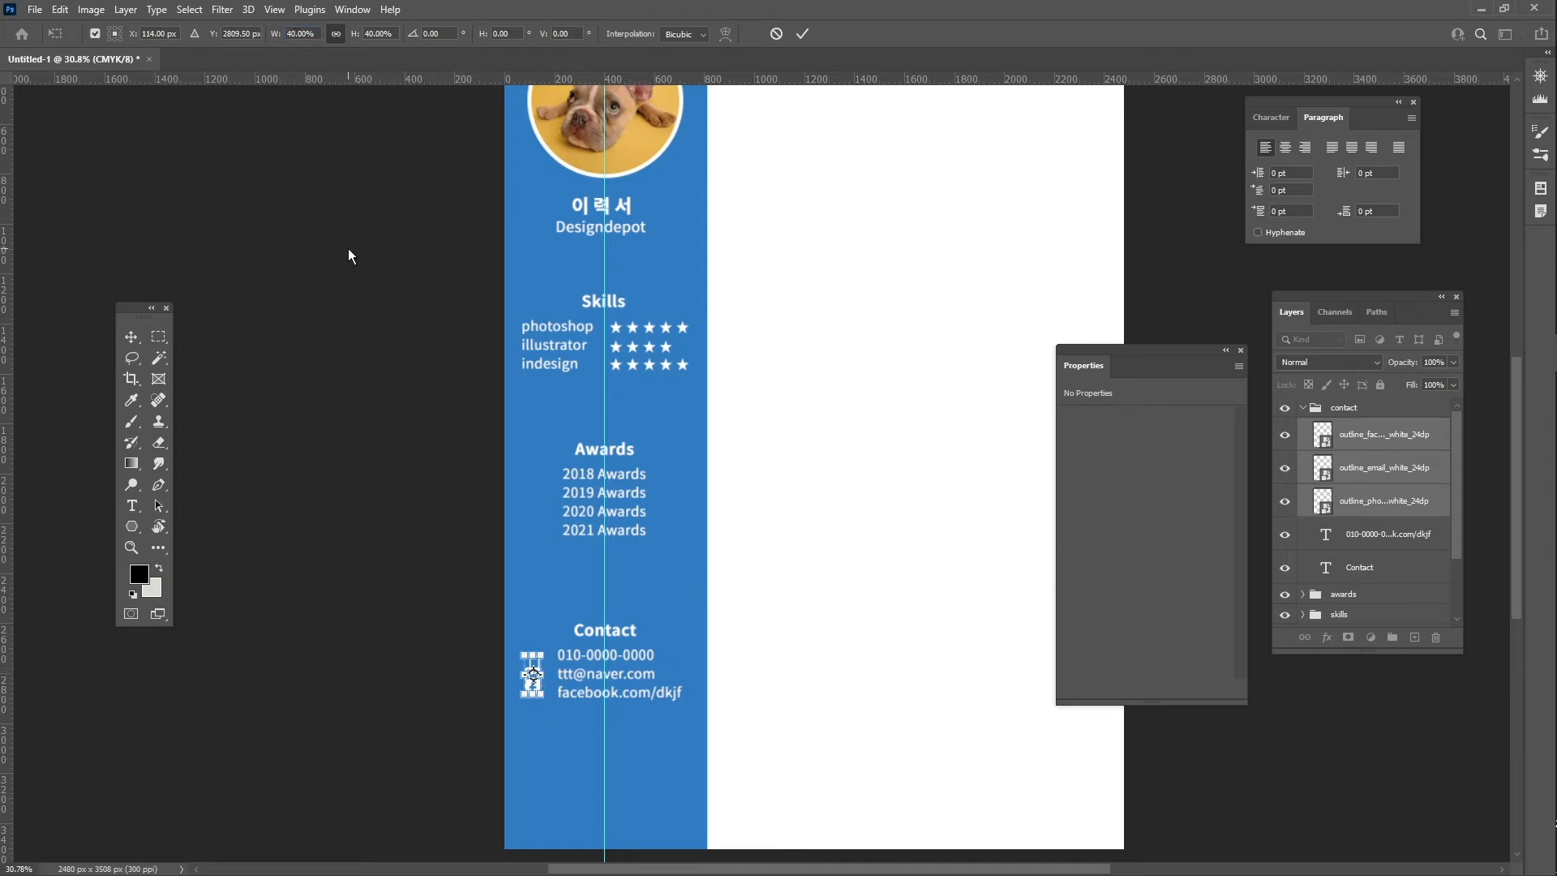
click(296, 34)
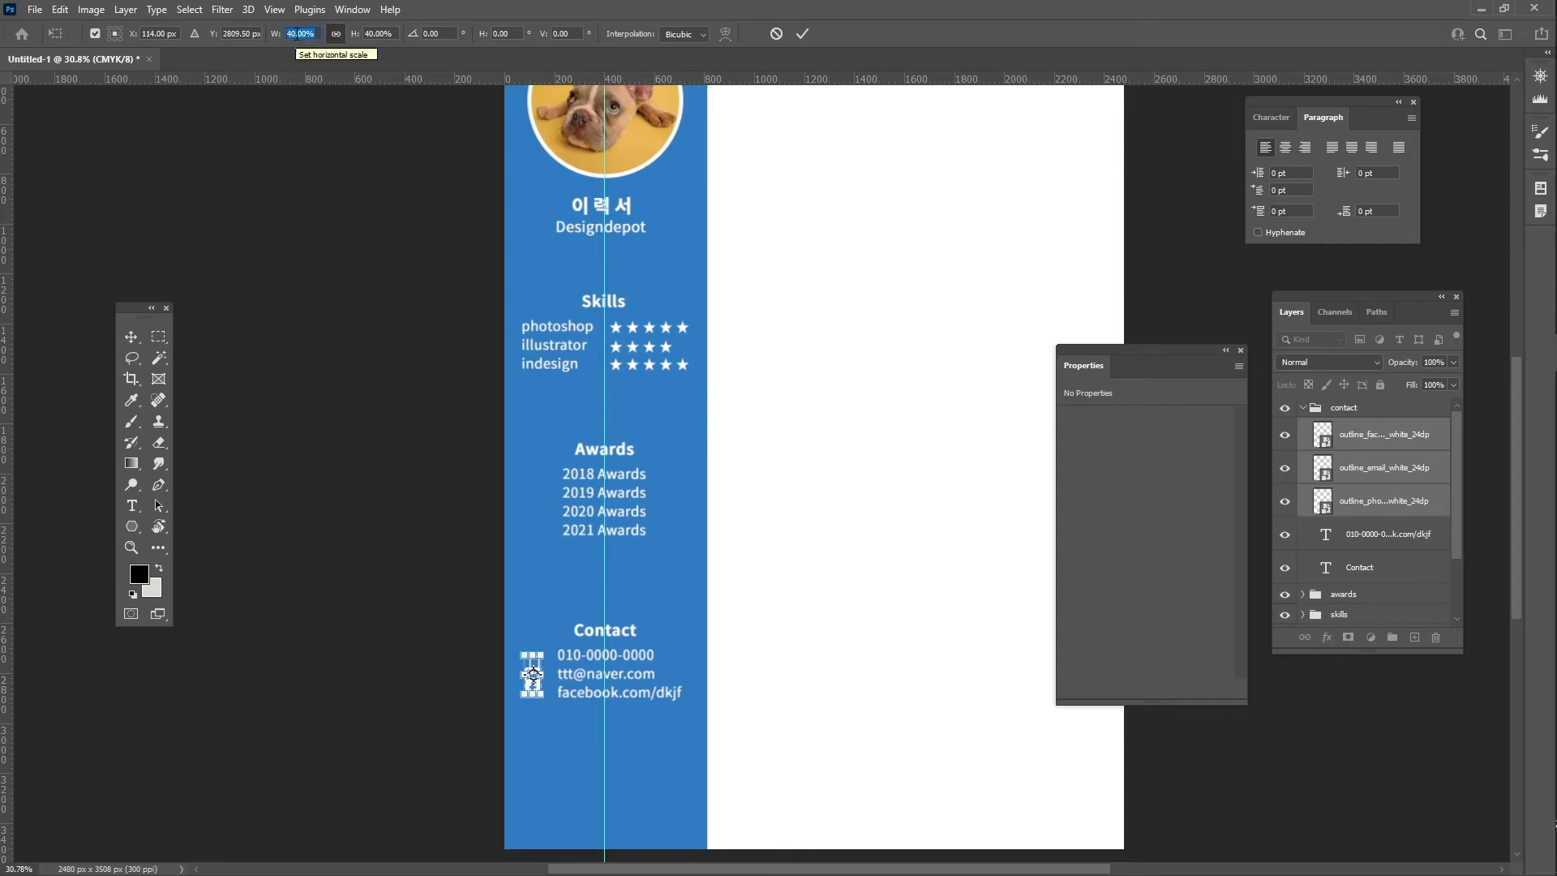
text(50)
key(Return)
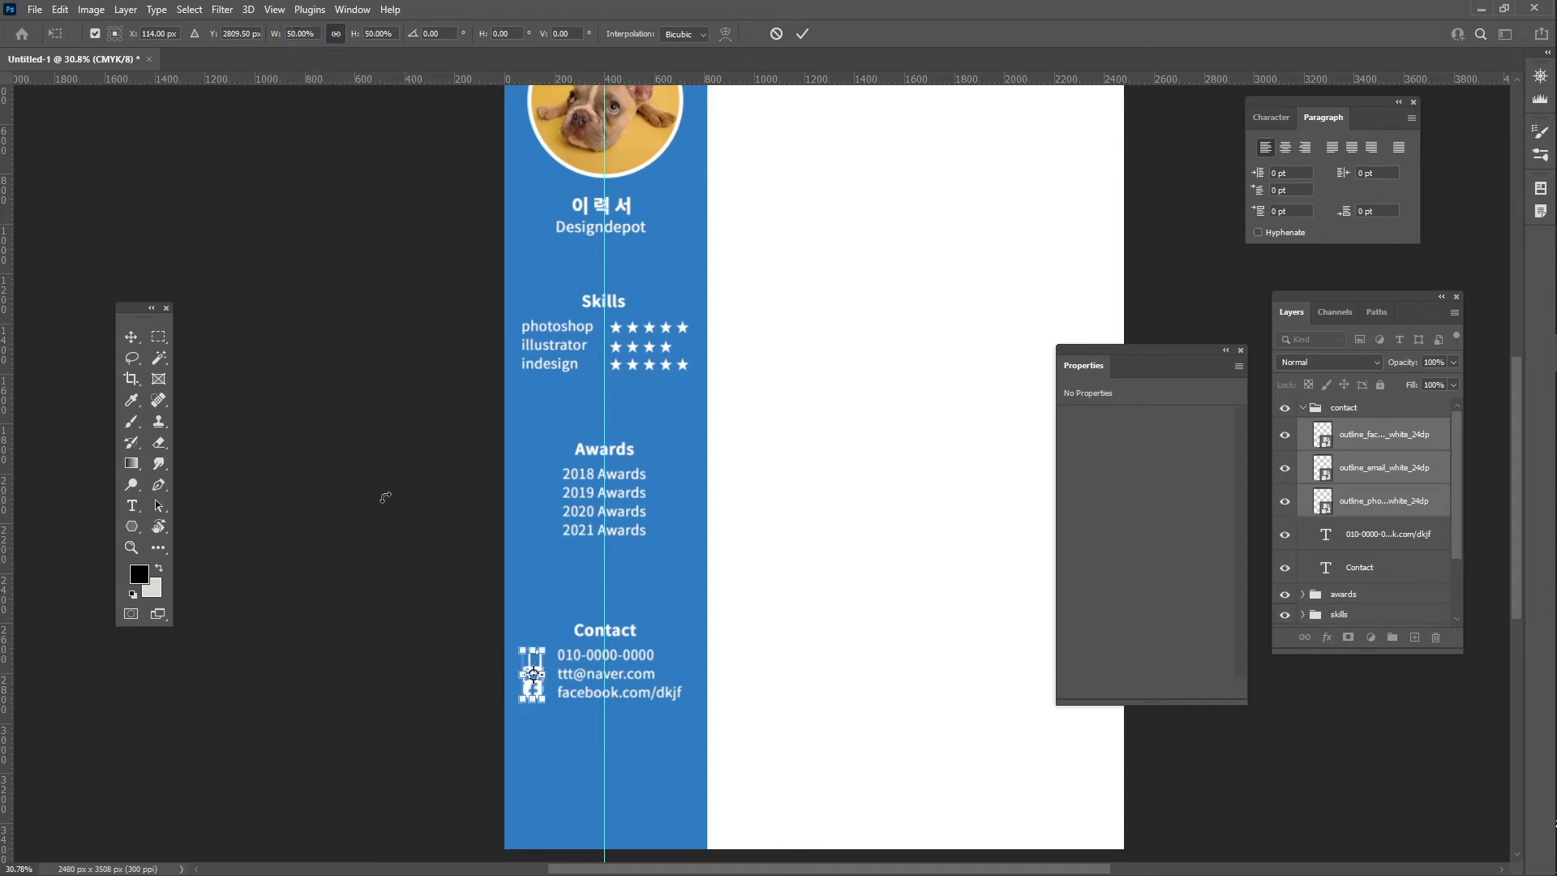
key(Return)
key(z)
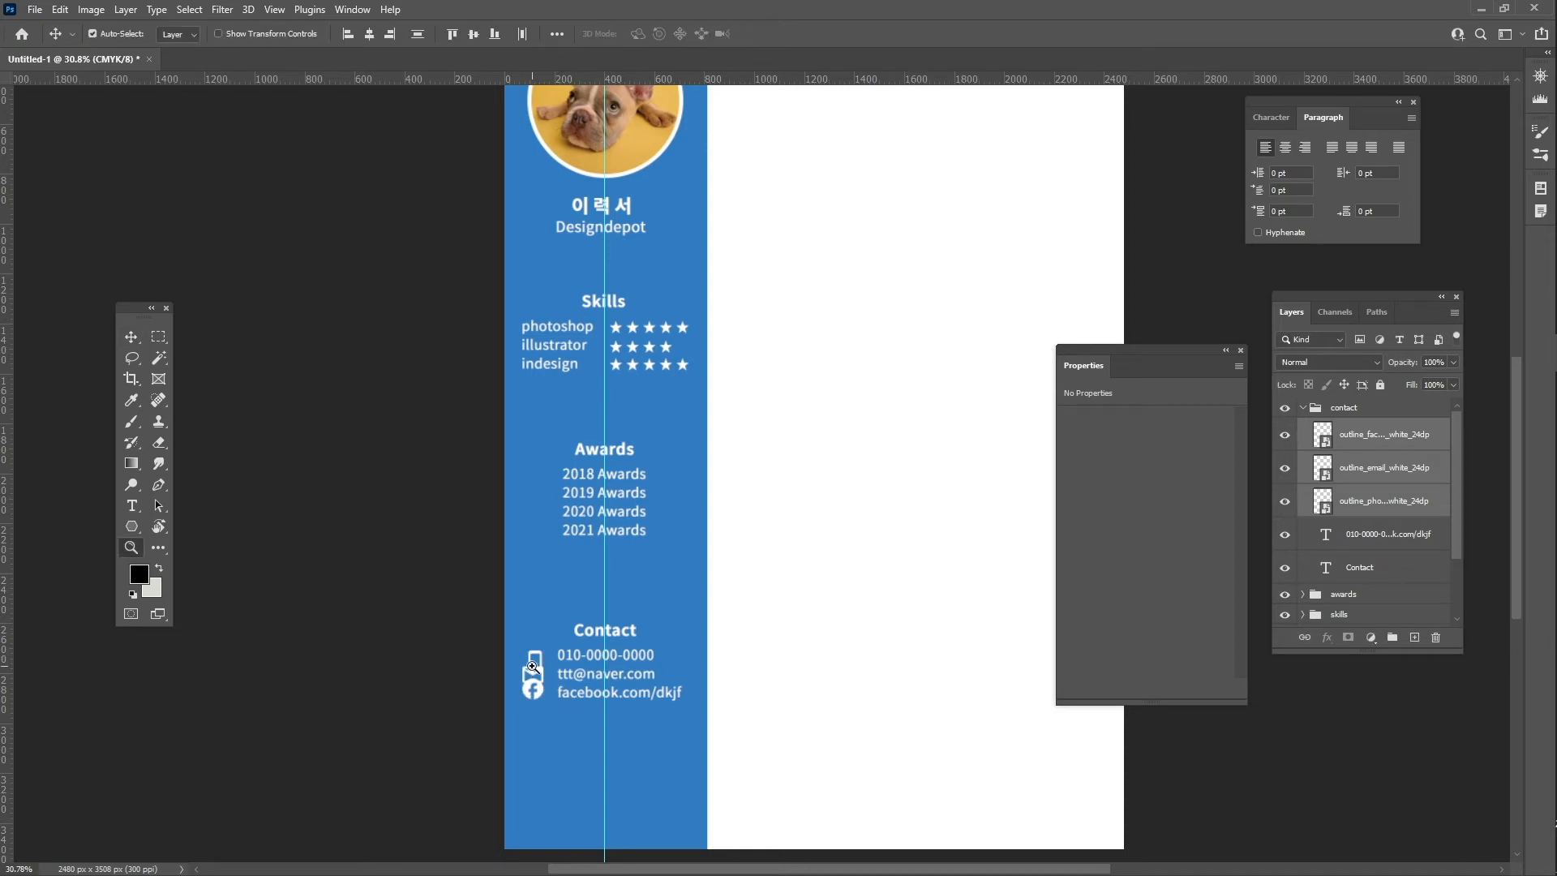
drag(567, 689, 577, 688)
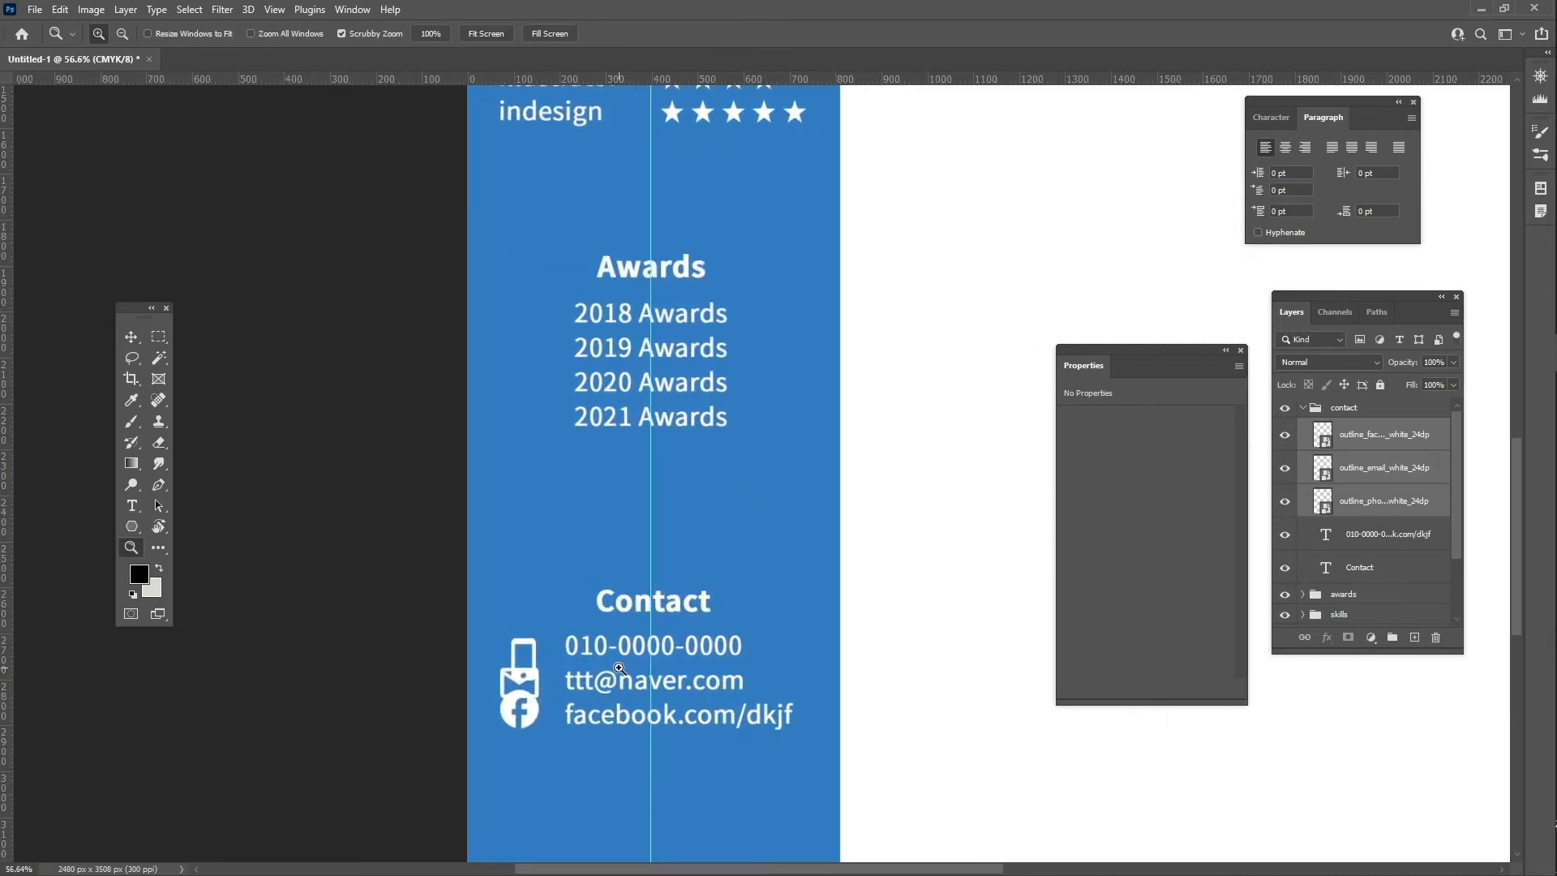
- Centre-align the three icons and move the Facebook icon level with its line
key(v)
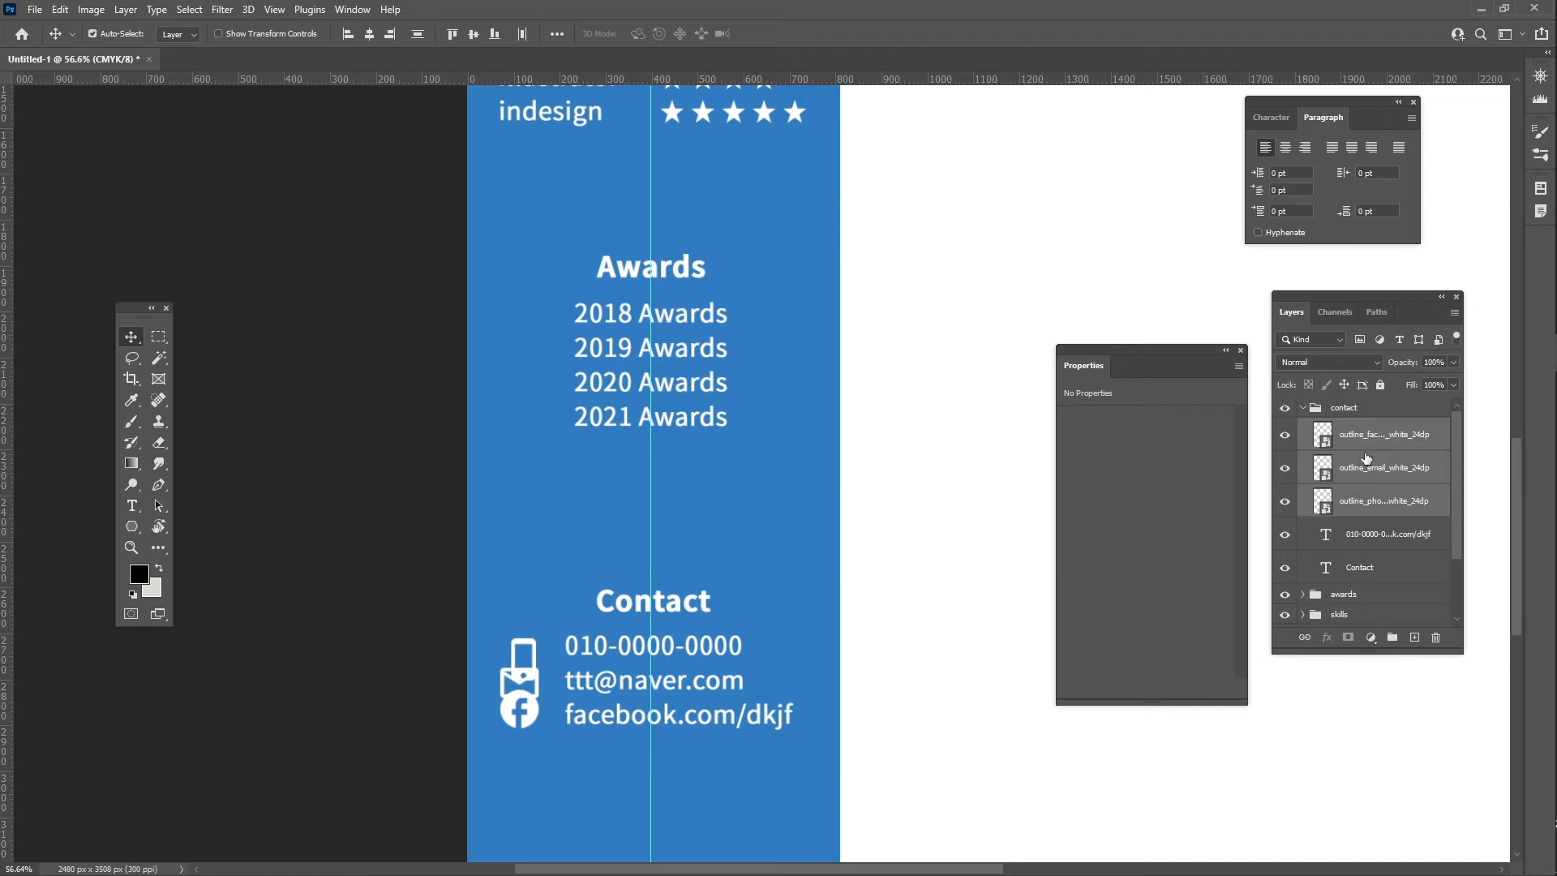
click(368, 35)
click(1421, 445)
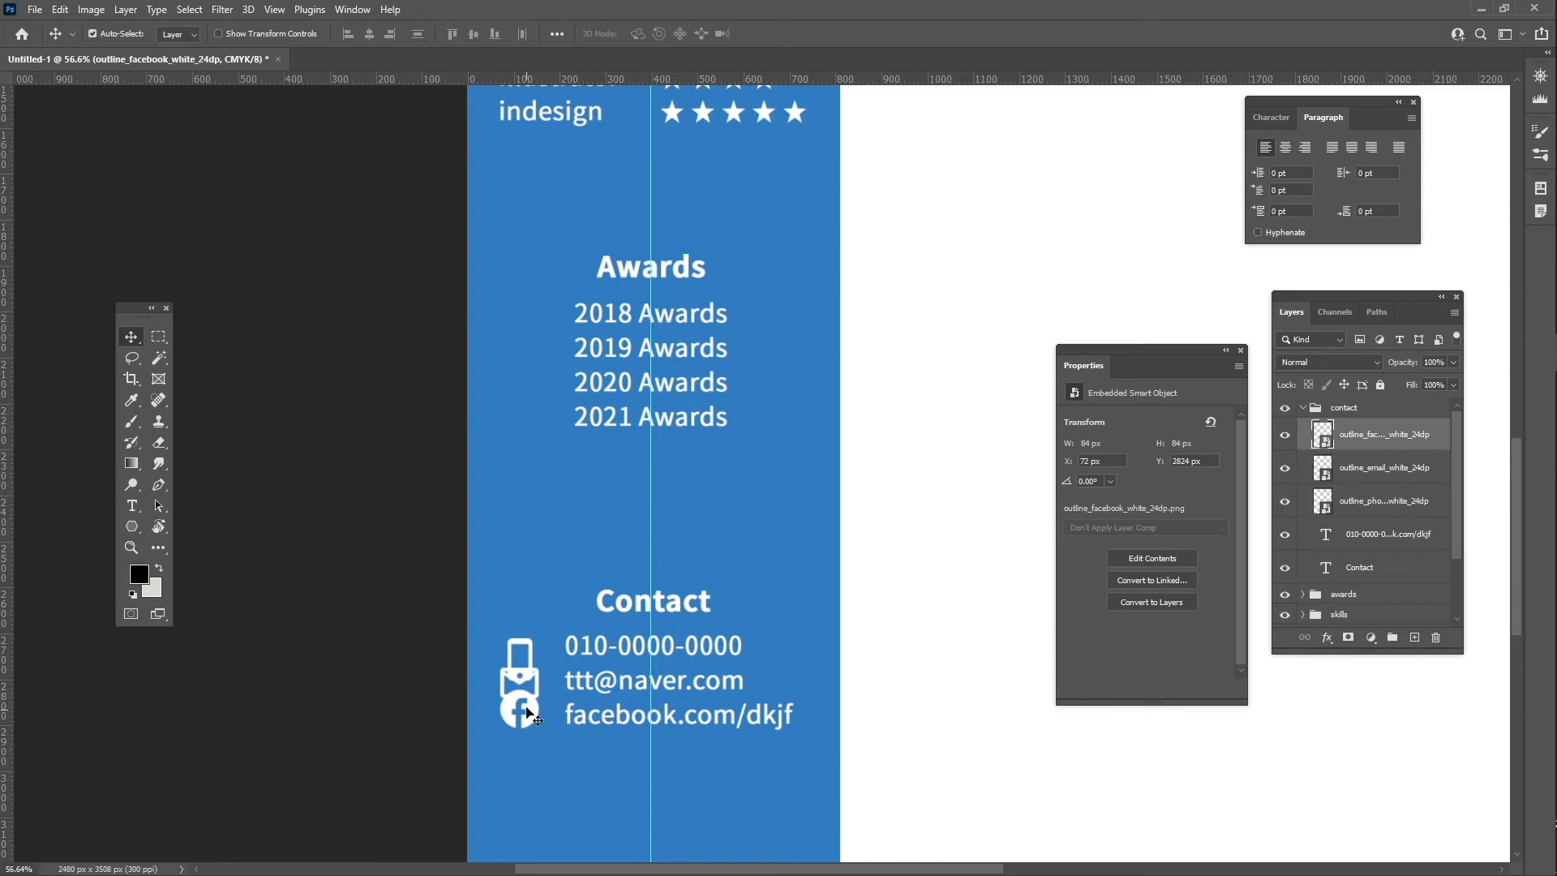
drag(528, 718, 532, 746)
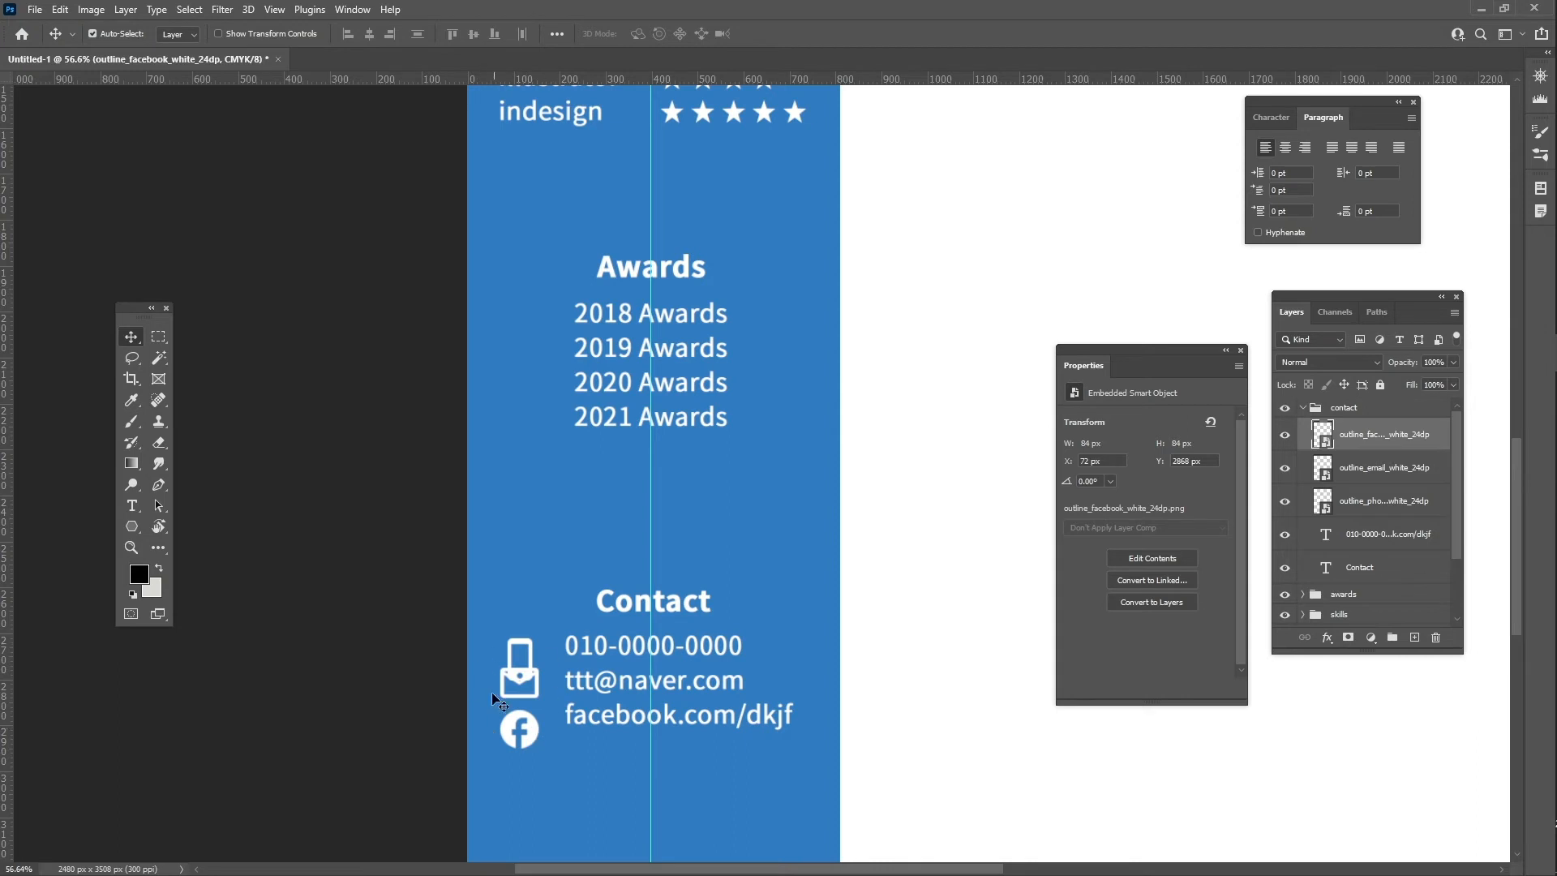
drag(532, 737, 533, 751)
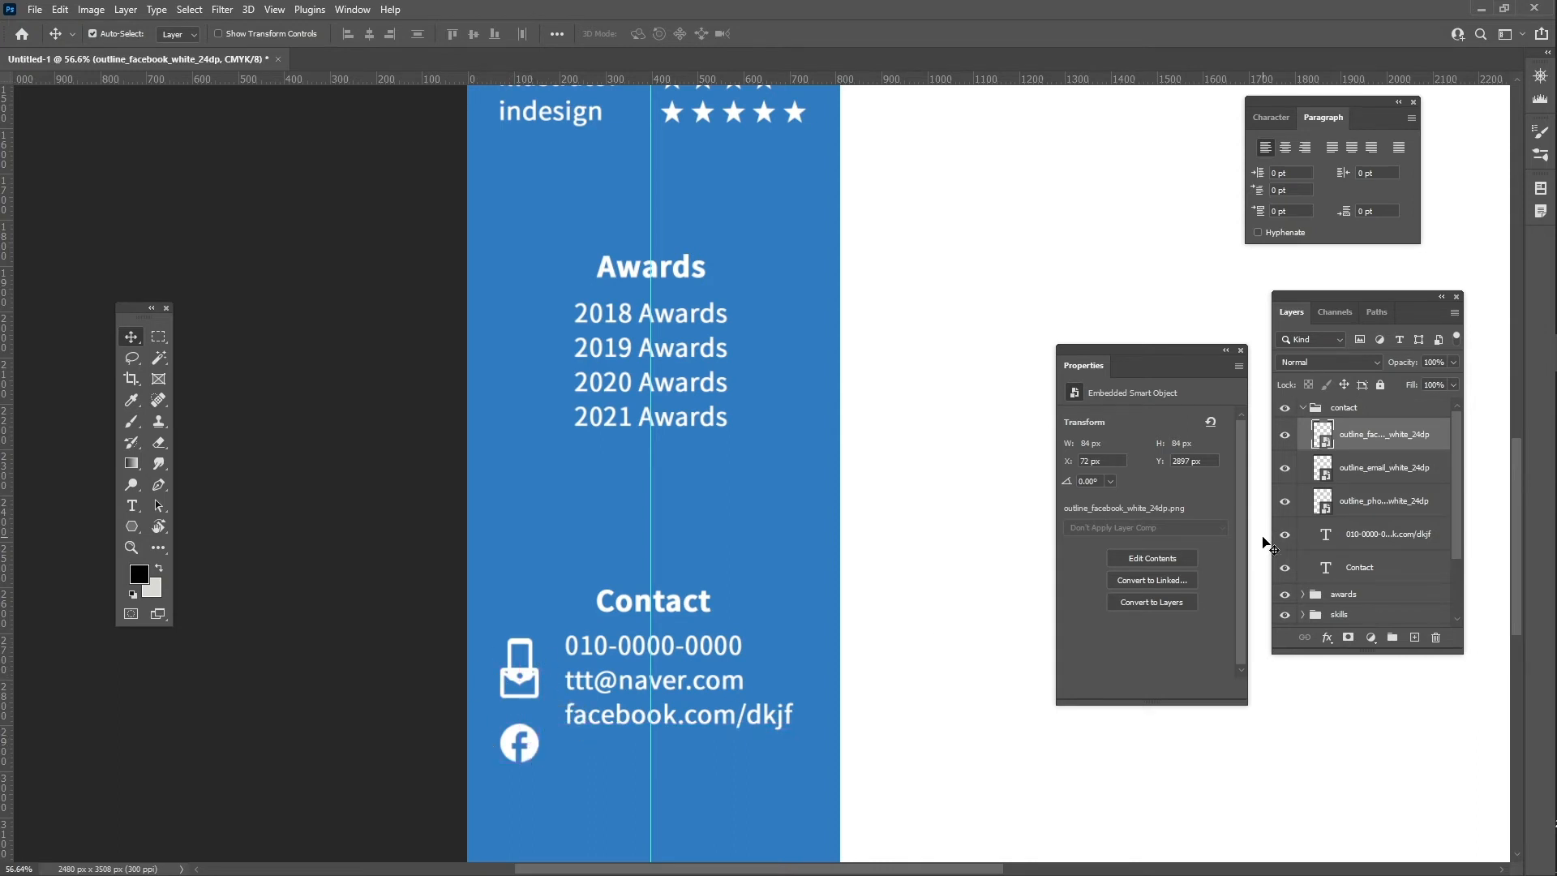
- Distribute the three contact icons evenly by vertical centres and nudge them toward the text
shift+click(1385, 501)
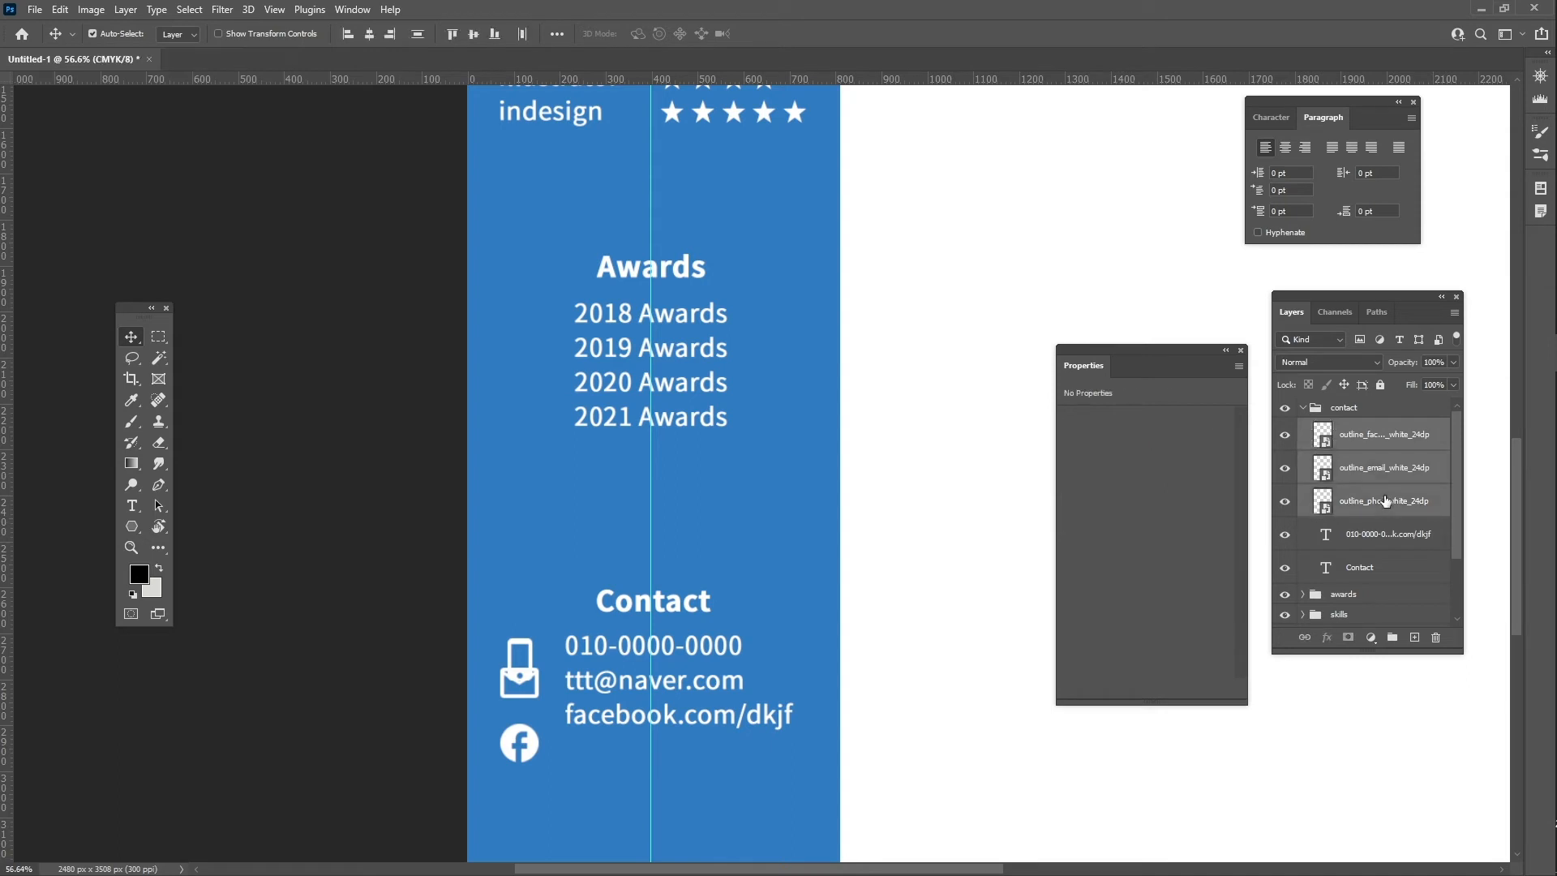
click(557, 34)
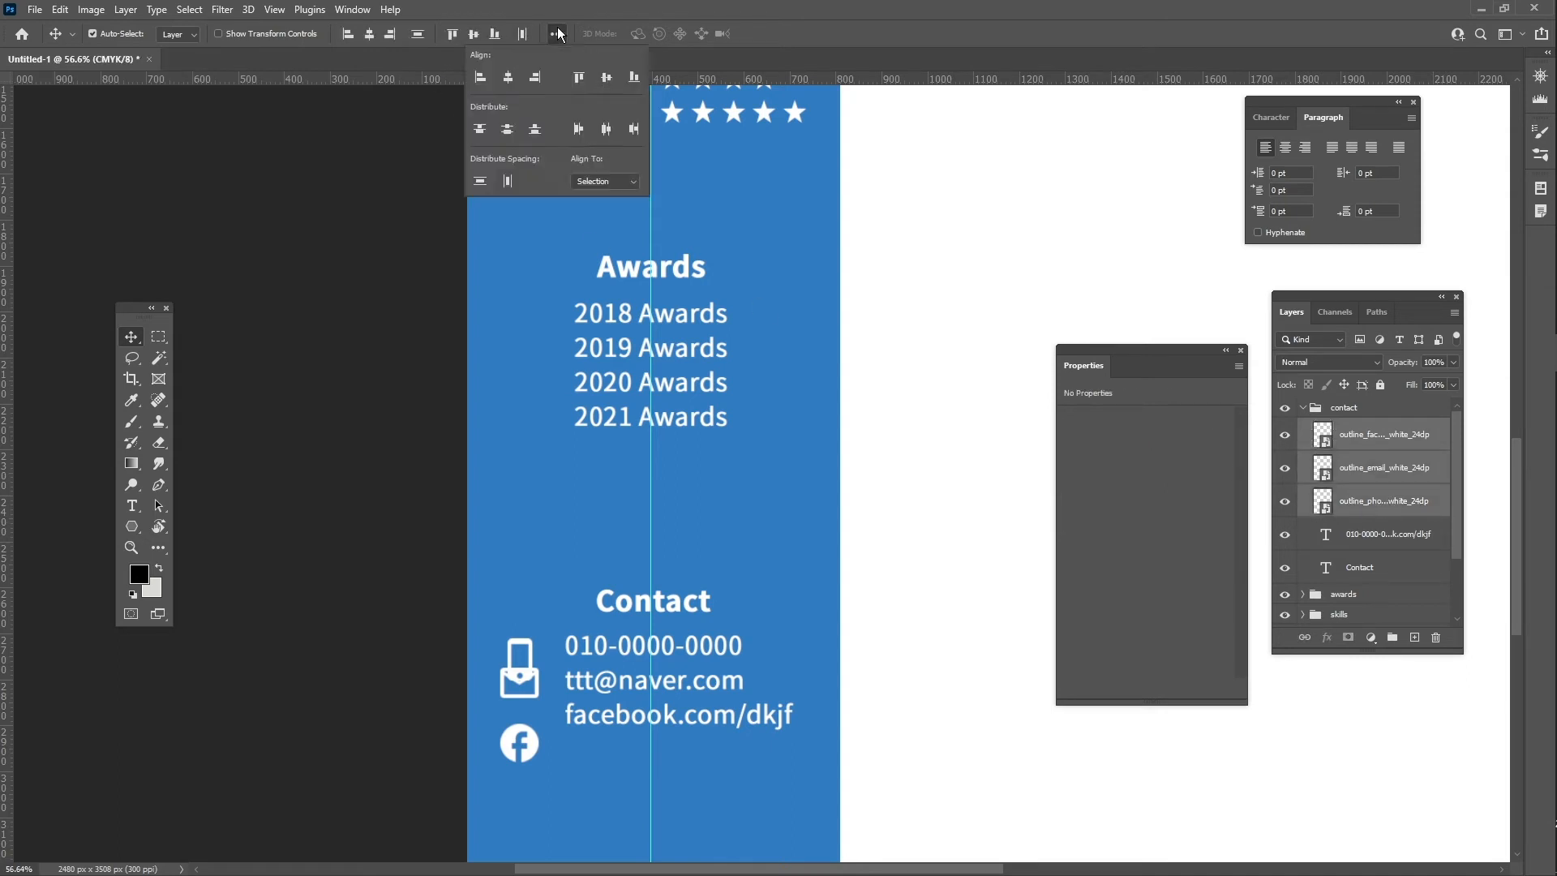
click(508, 130)
drag(529, 677, 537, 663)
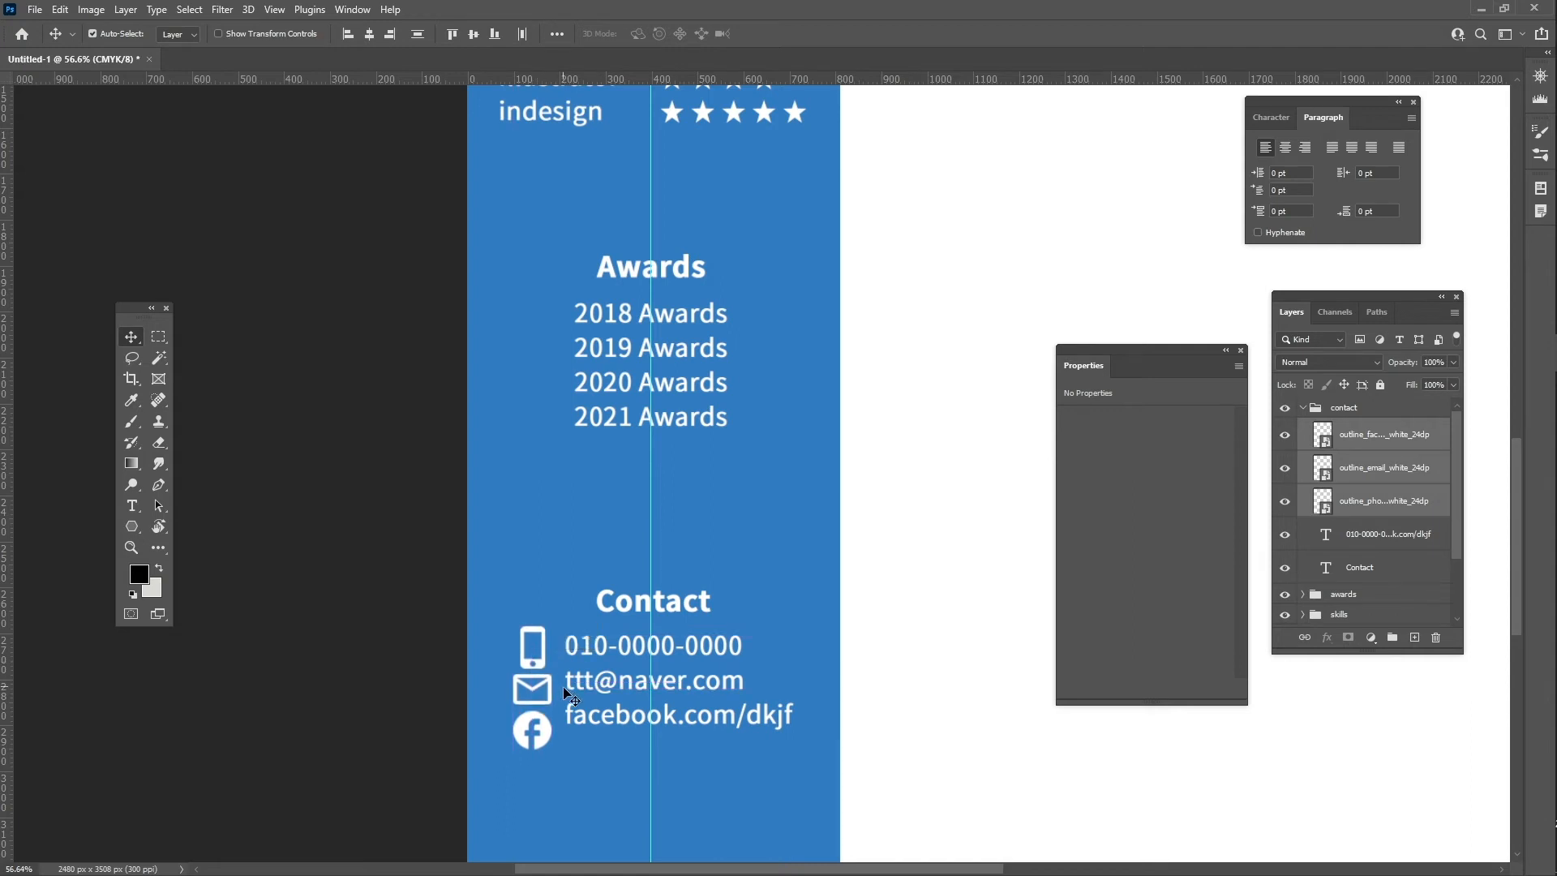
key(Left)
key(Left)
key(Left)
key(Left)
key(Left)
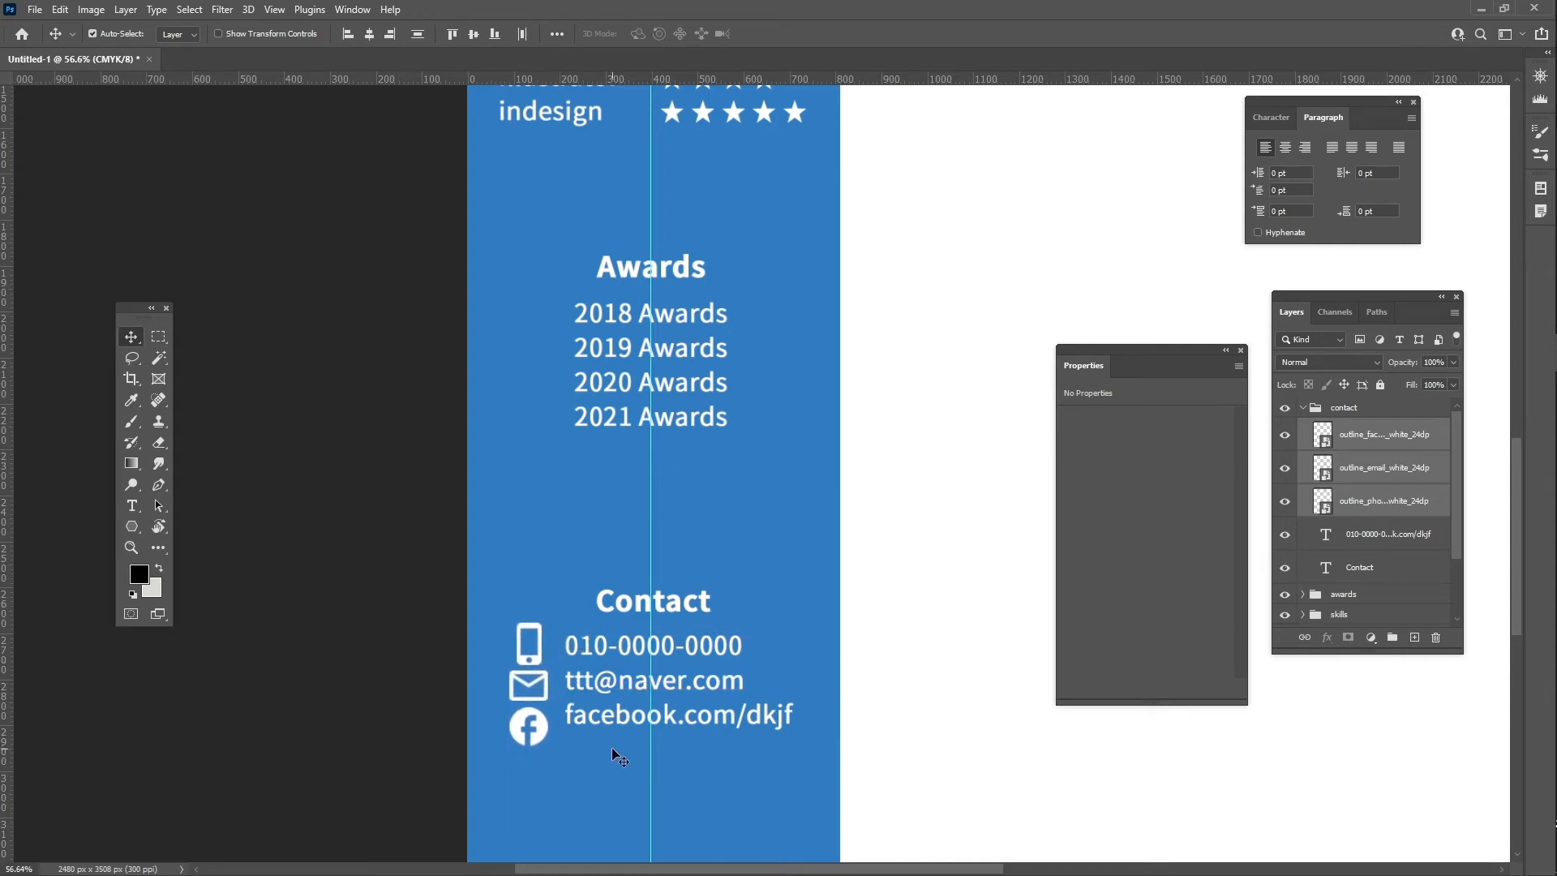
- Set the contact text leading to 22 pt and nudge the text up 2 px
click(687, 720)
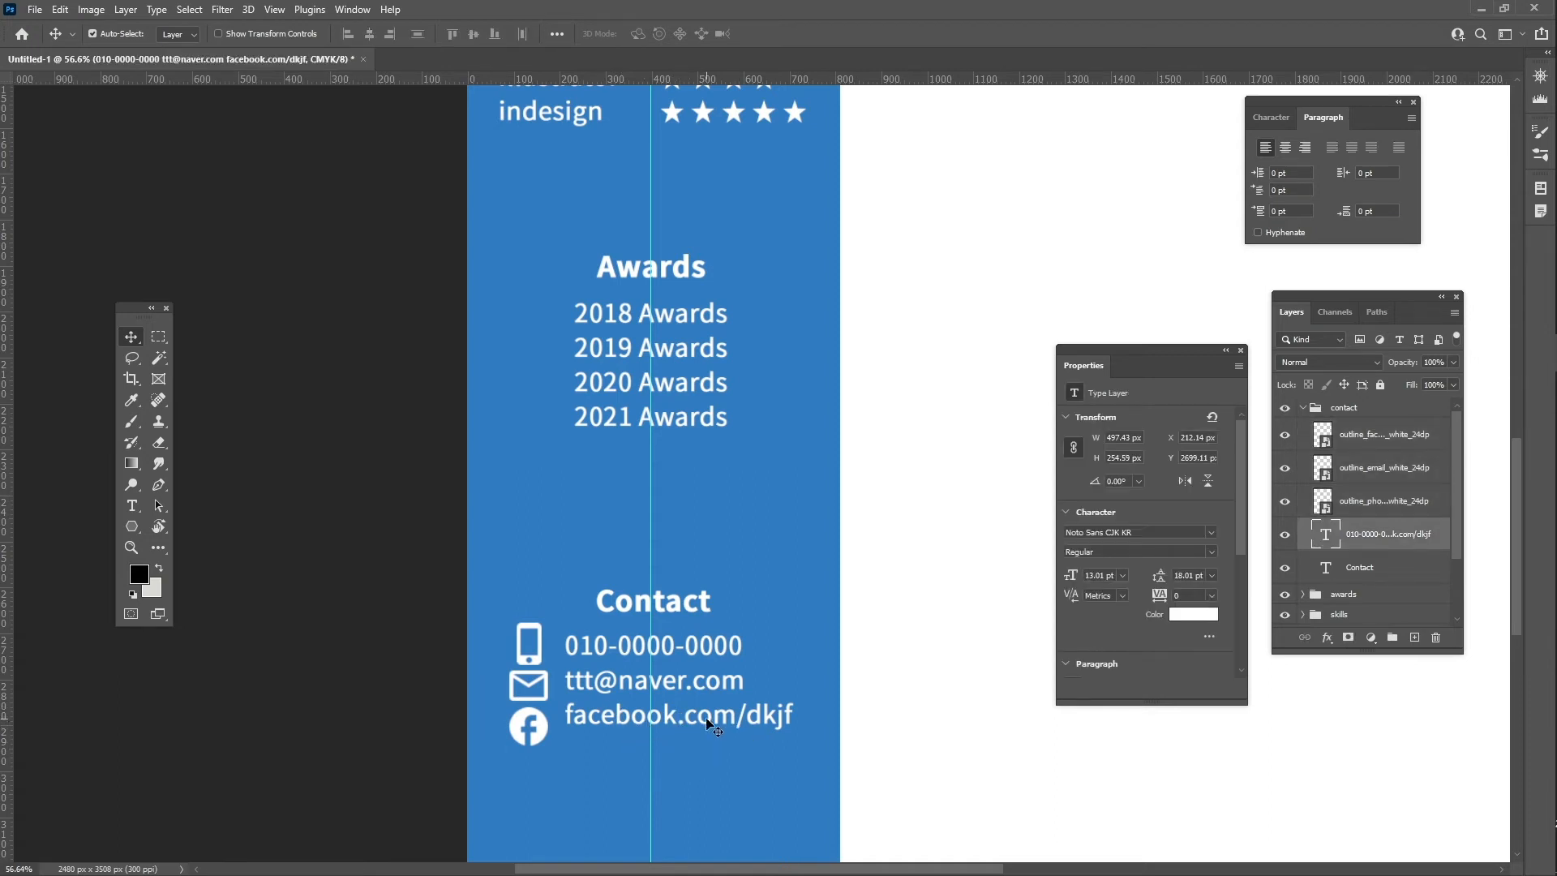
click(1271, 117)
click(1377, 167)
text(20)
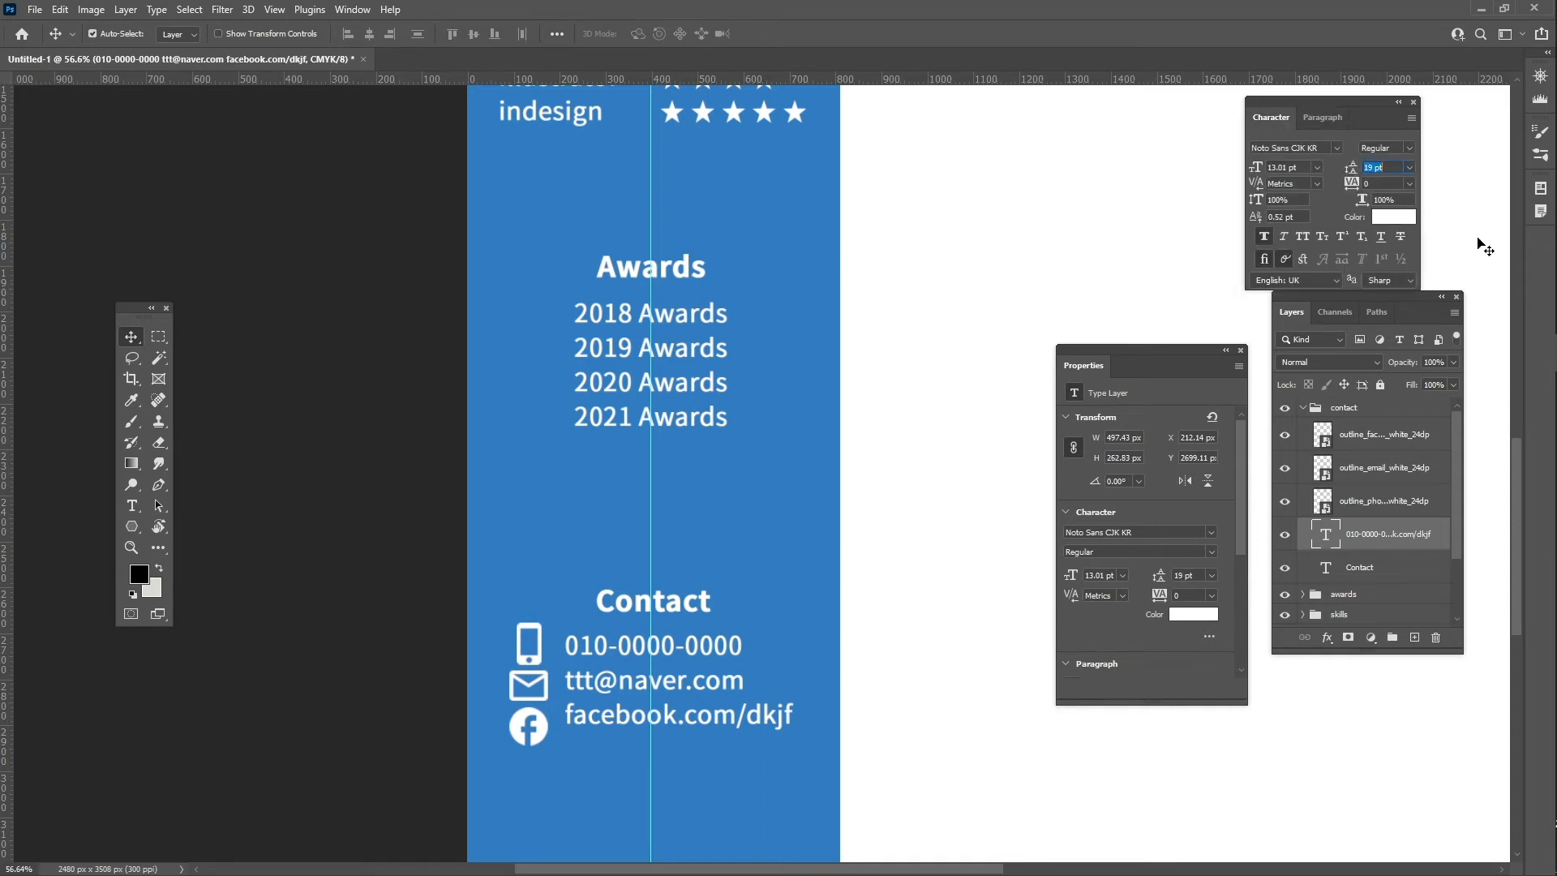
key(Return)
key(Up)
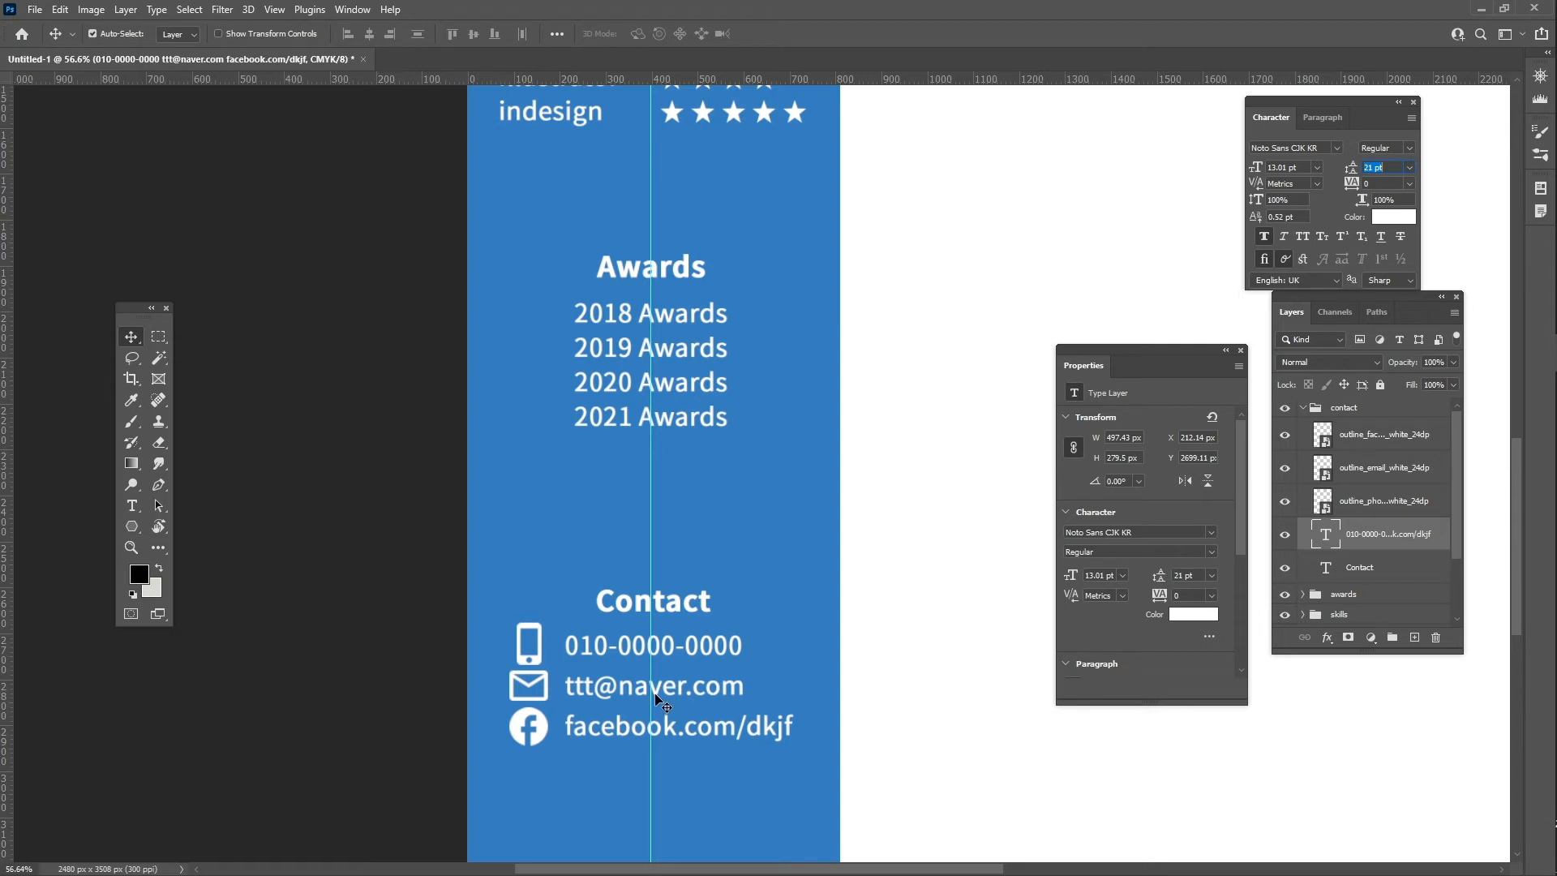
key(Up)
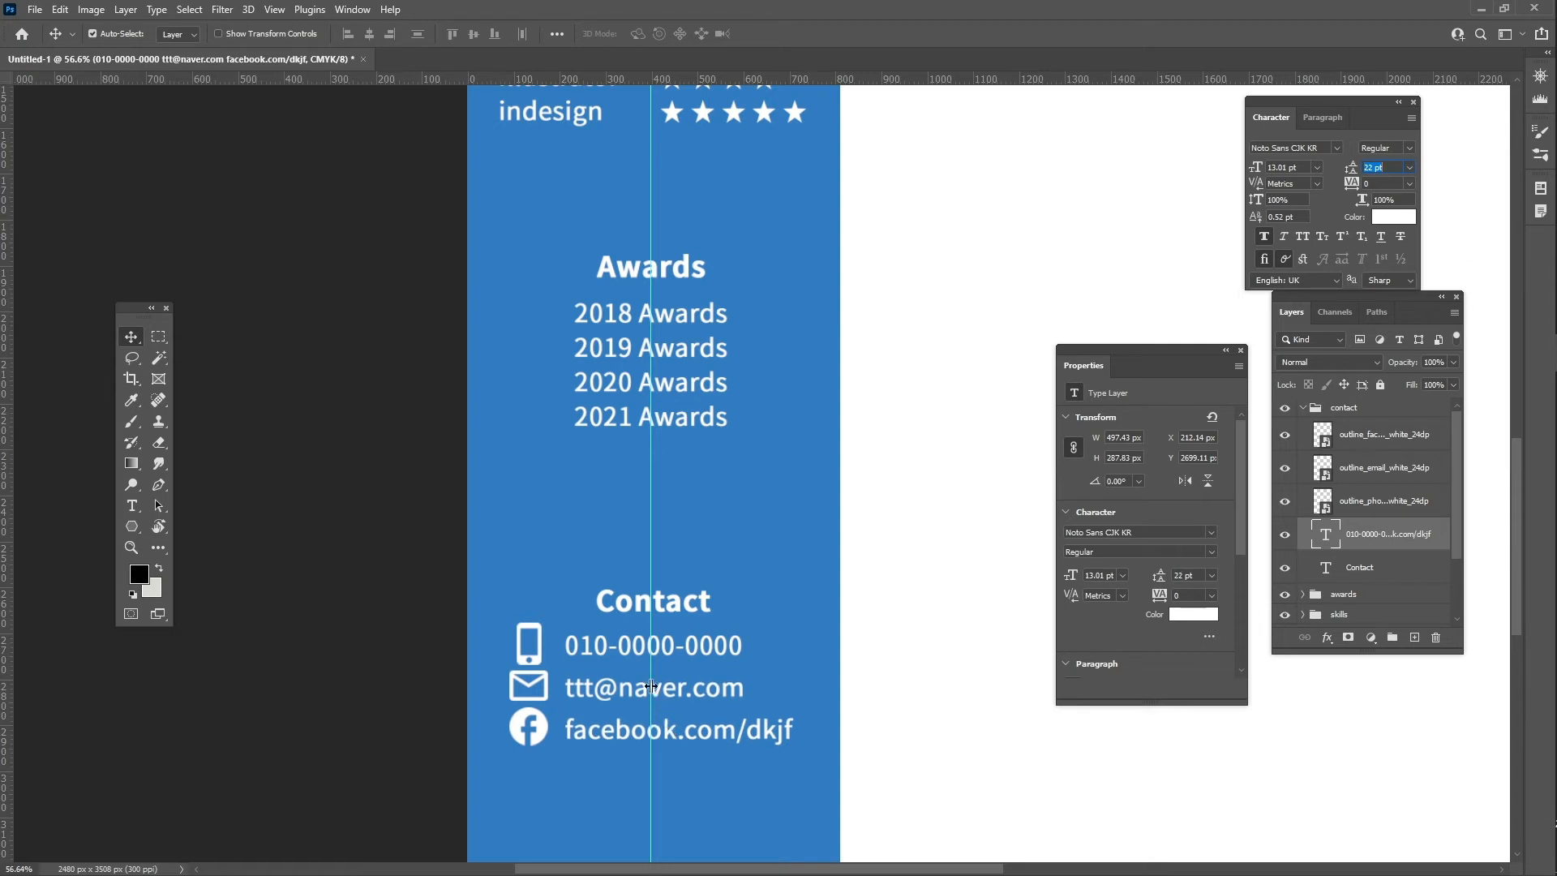
click(634, 738)
key(Up)
key(Up)
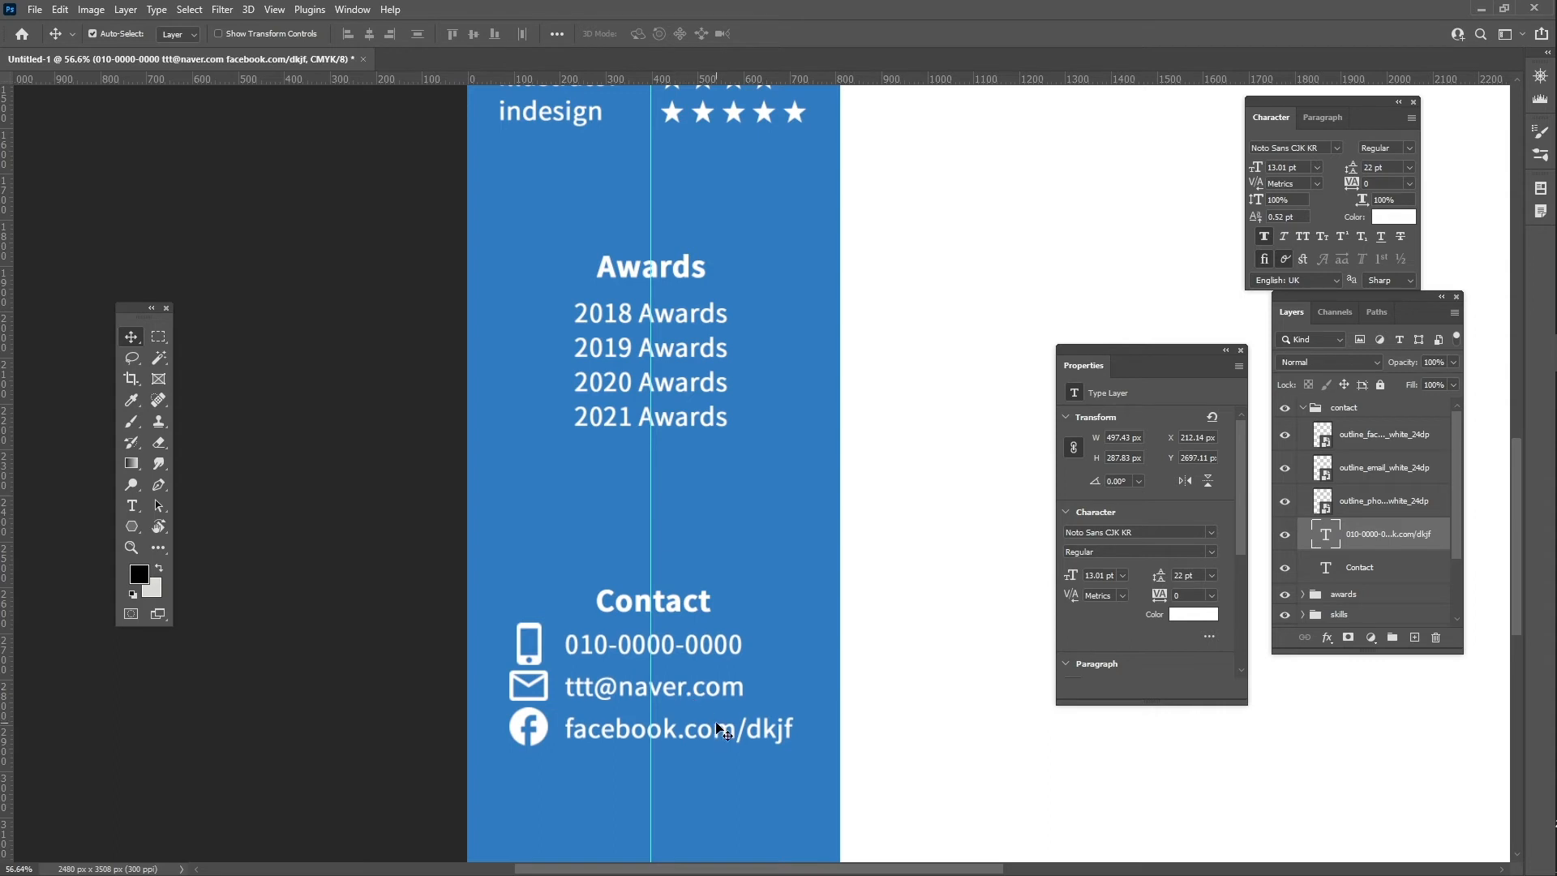
key(z)
drag(871, 566, 825, 568)
drag(874, 419, 685, 528)
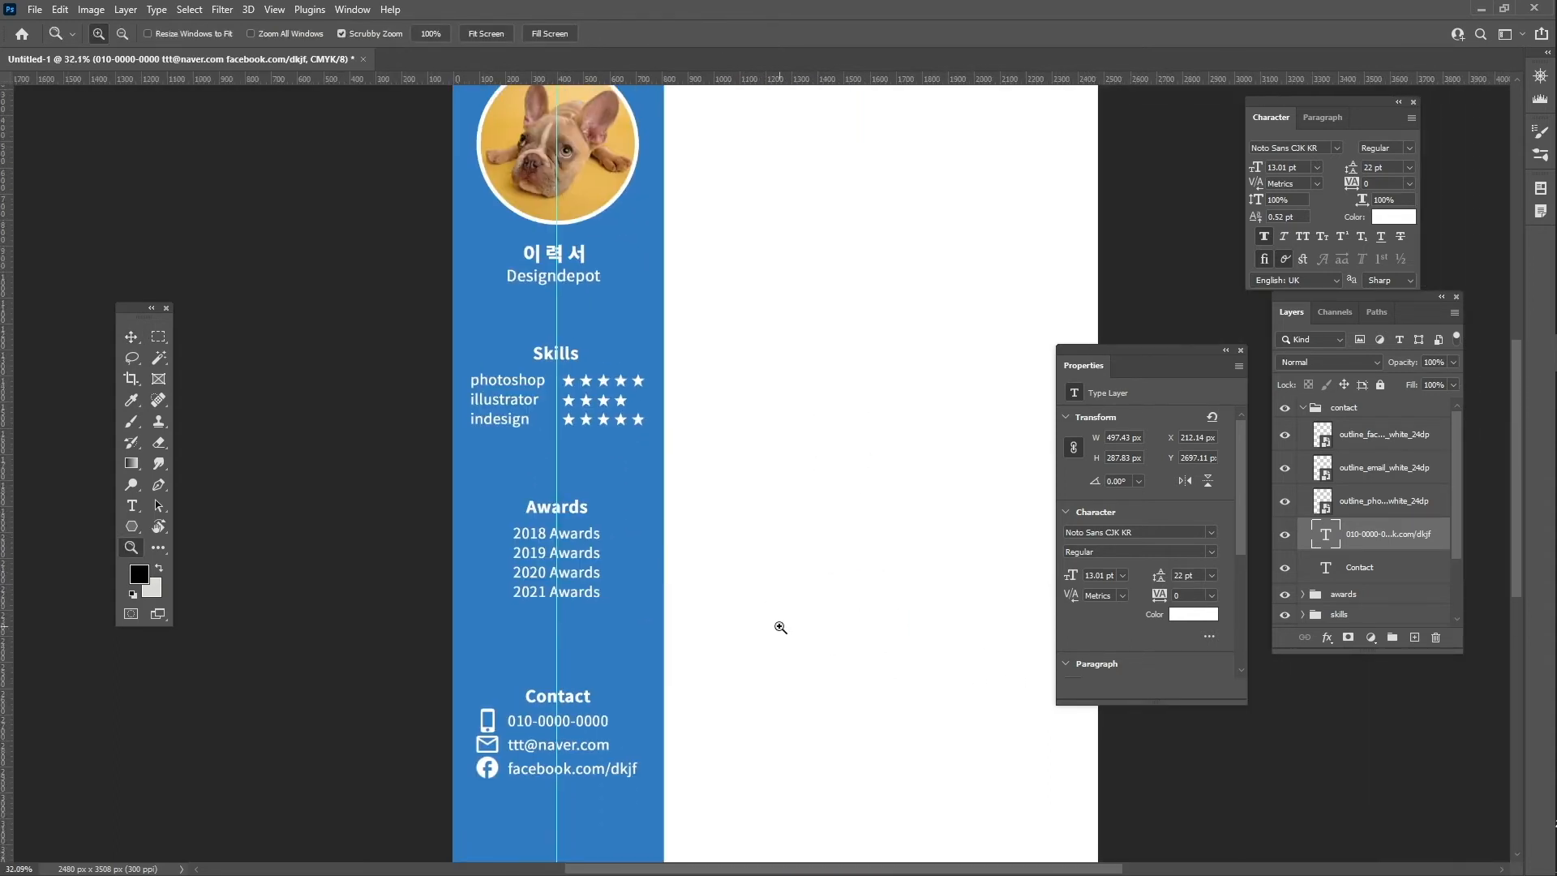
- Group the contact group through Color Fill 1 as 'left' and lock the group
click(1302, 408)
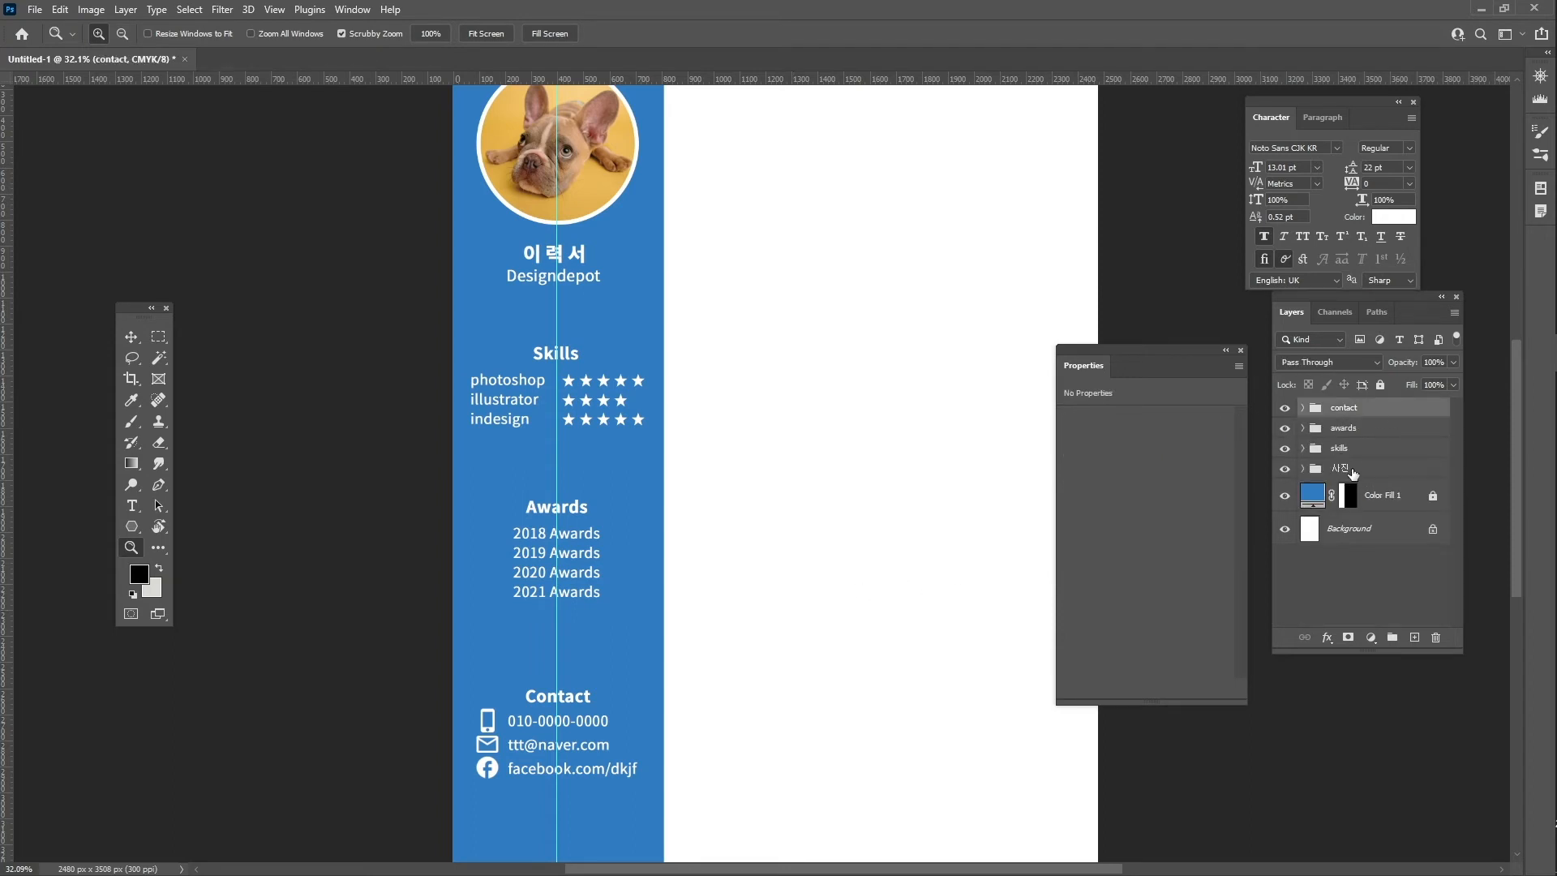
shift+click(1405, 496)
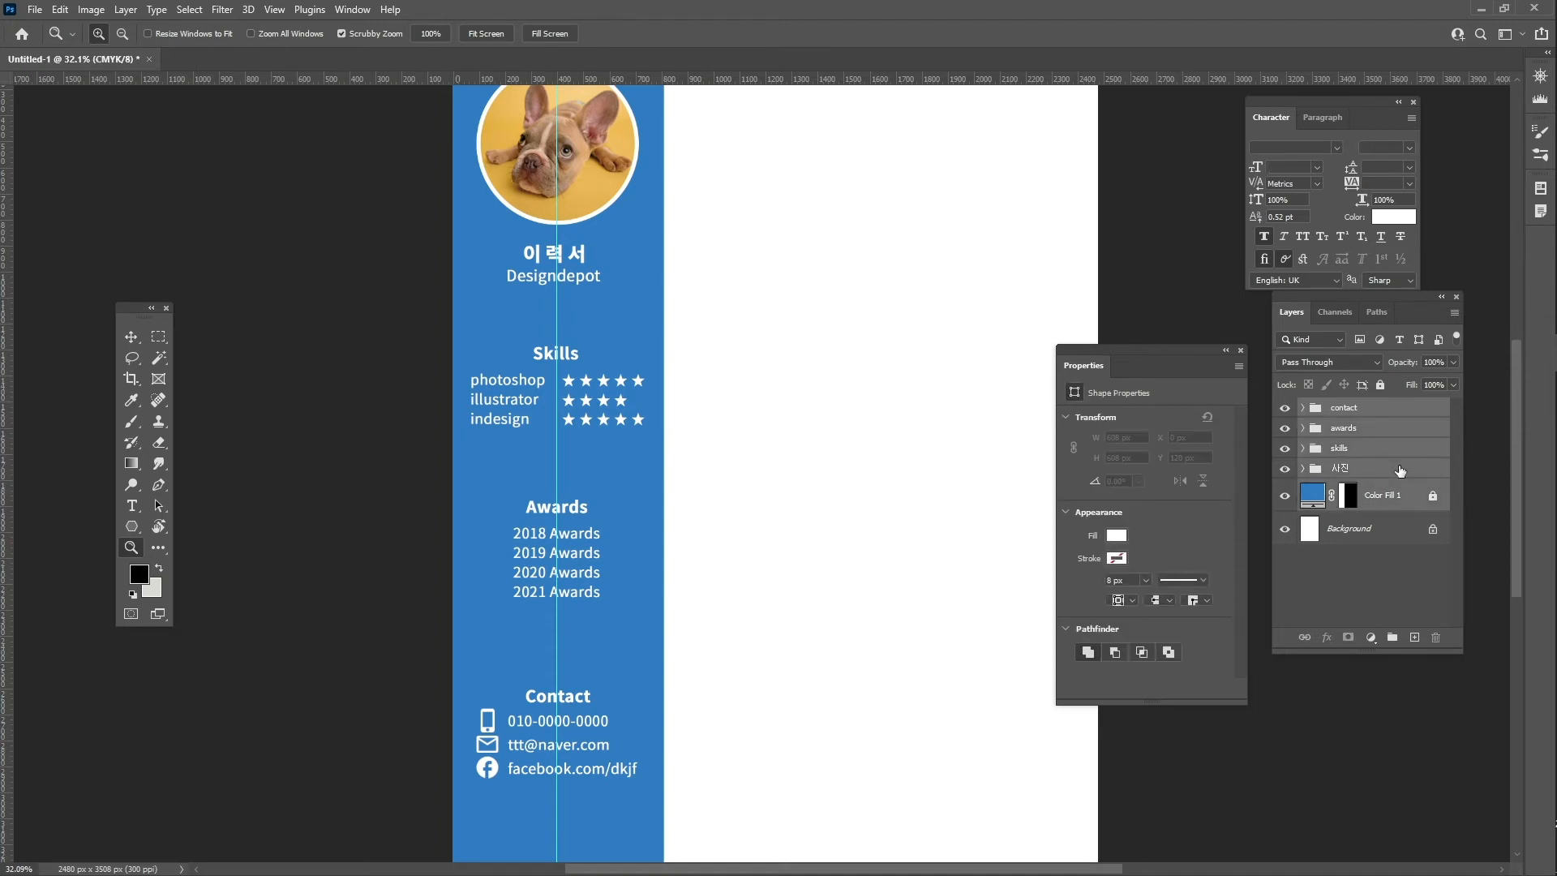
key(ctrl+g)
double_click(1351, 408)
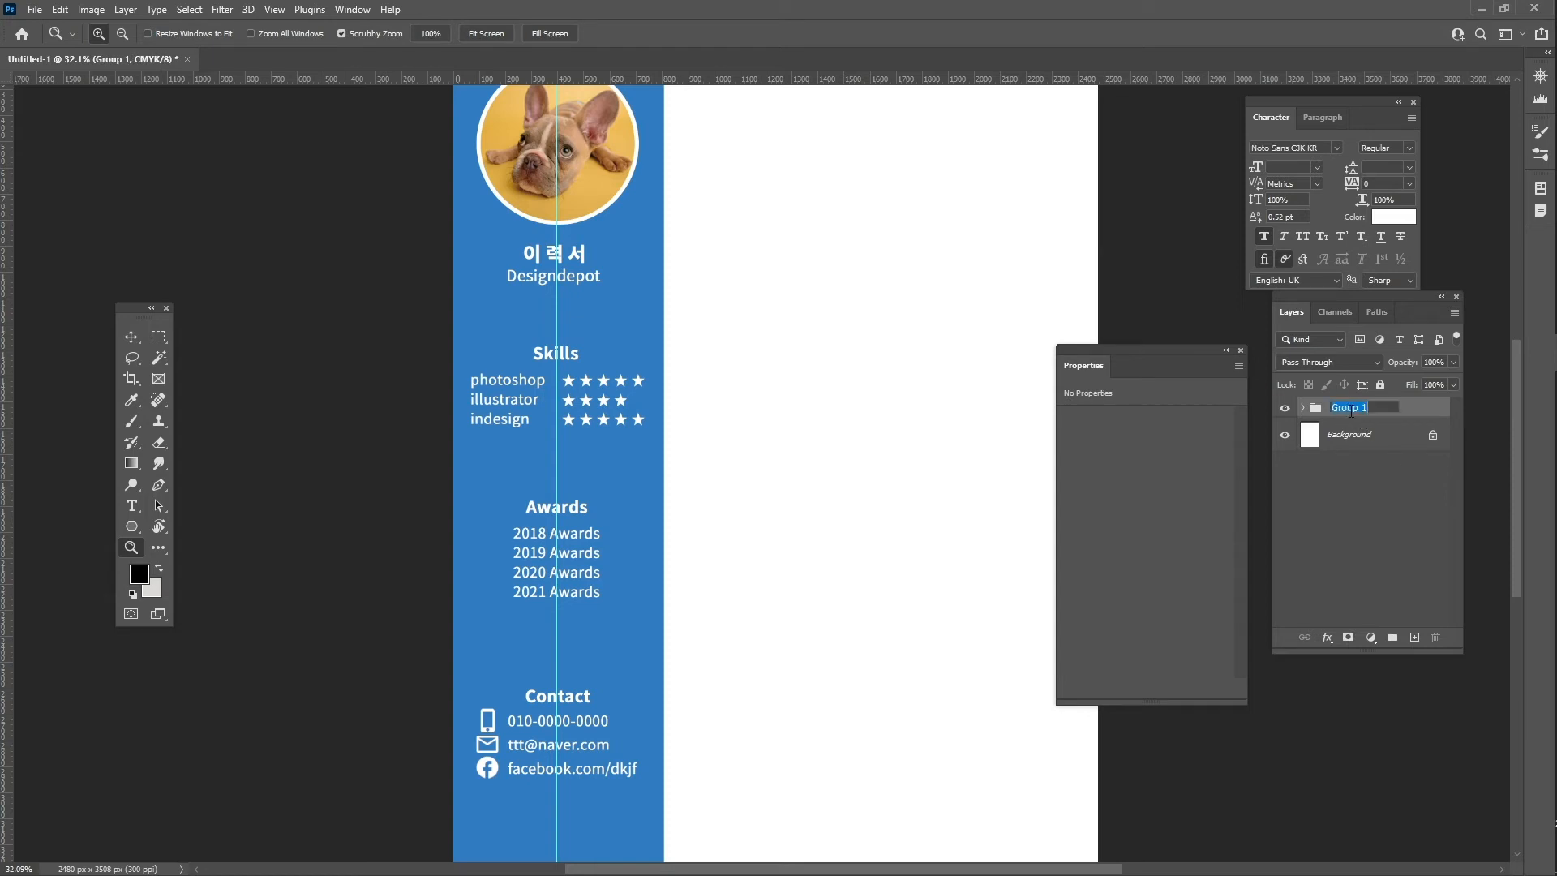
text(lket)
key(Return)
click(1381, 385)
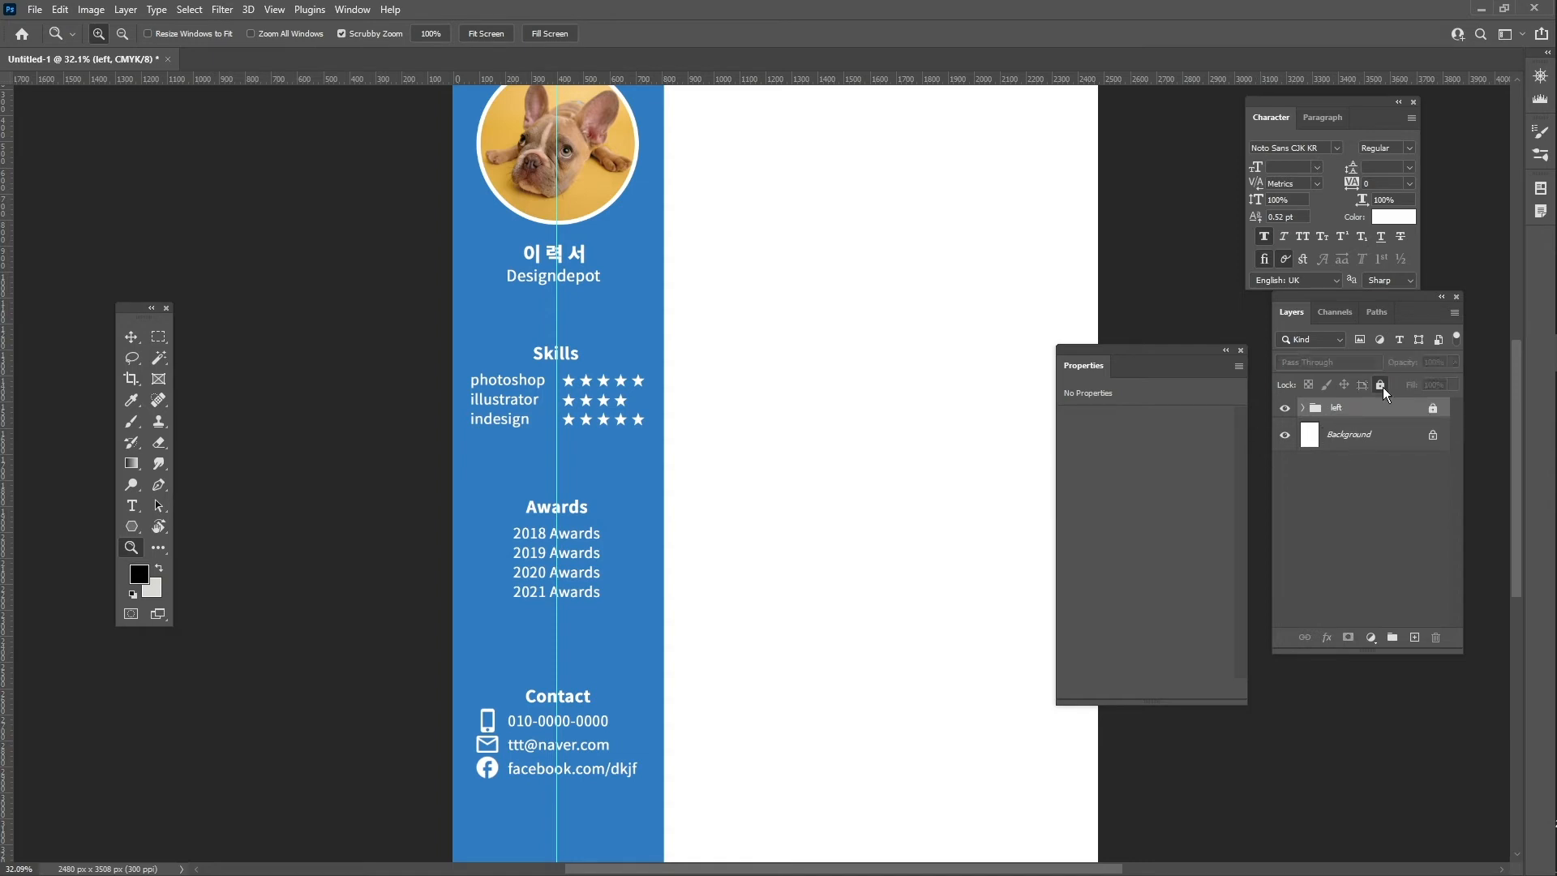
drag(954, 357, 931, 358)
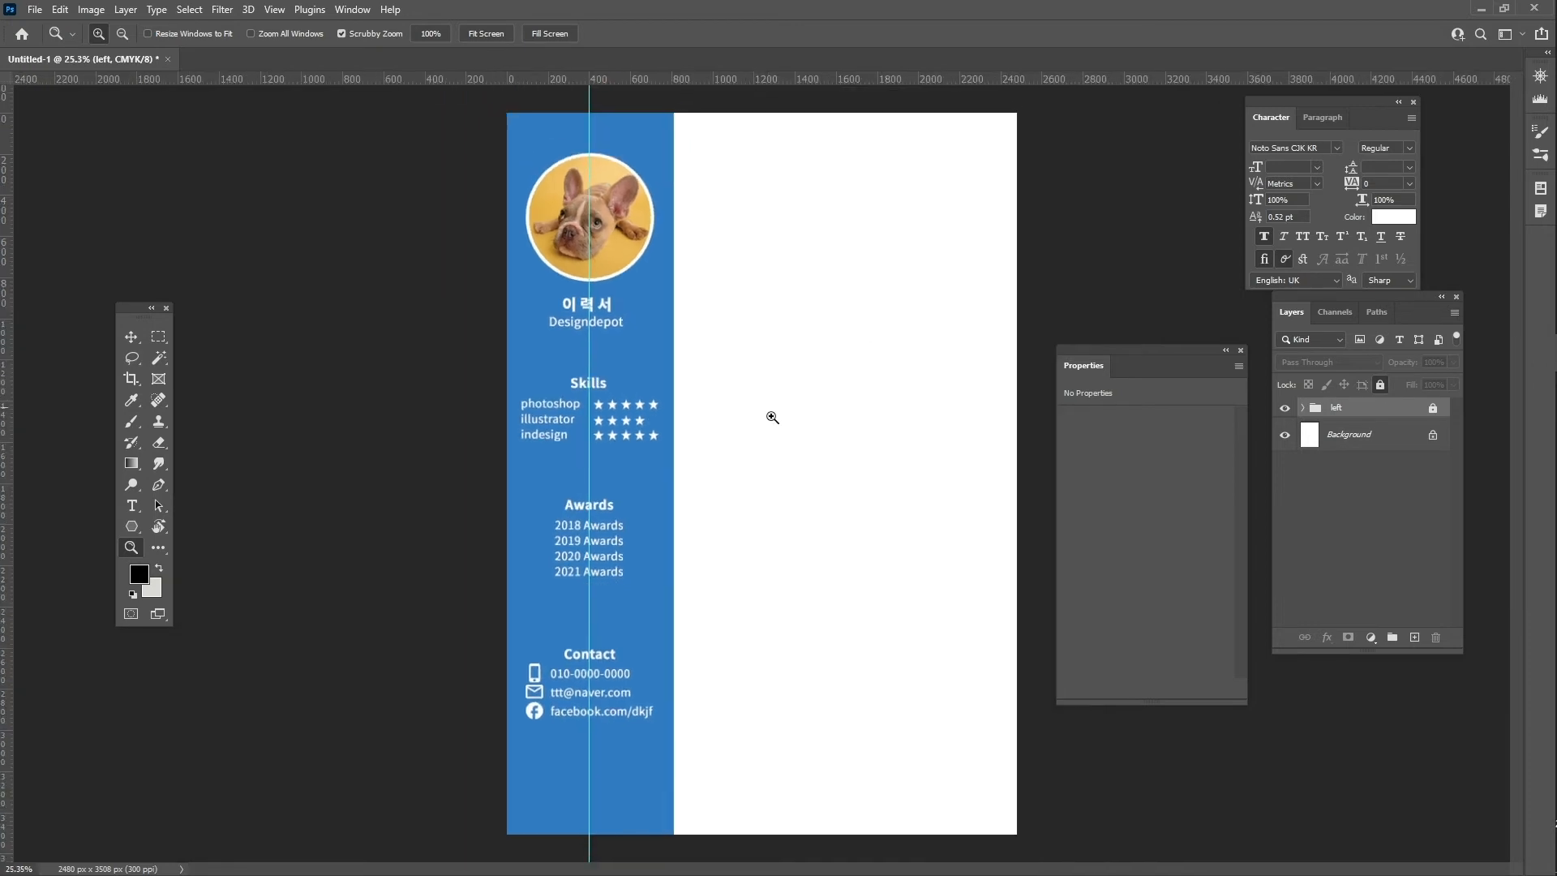
- Add a bold 18 pt dark grey (2b2929) 'Lorem Ipsum' heading in the right column
key(t)
click(728, 185)
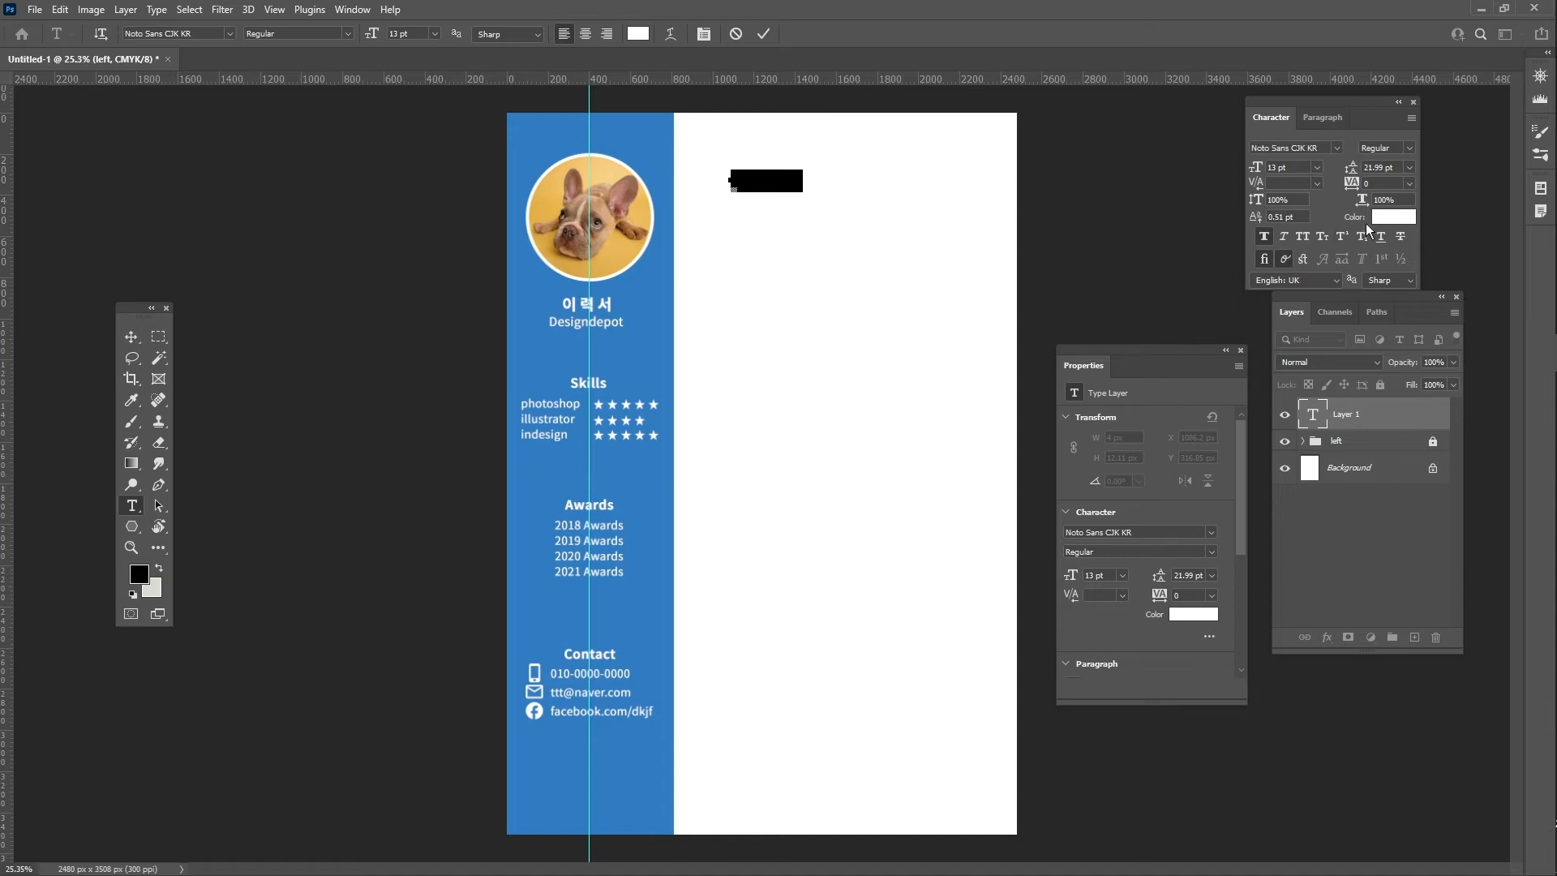
click(1415, 217)
drag(945, 552, 912, 579)
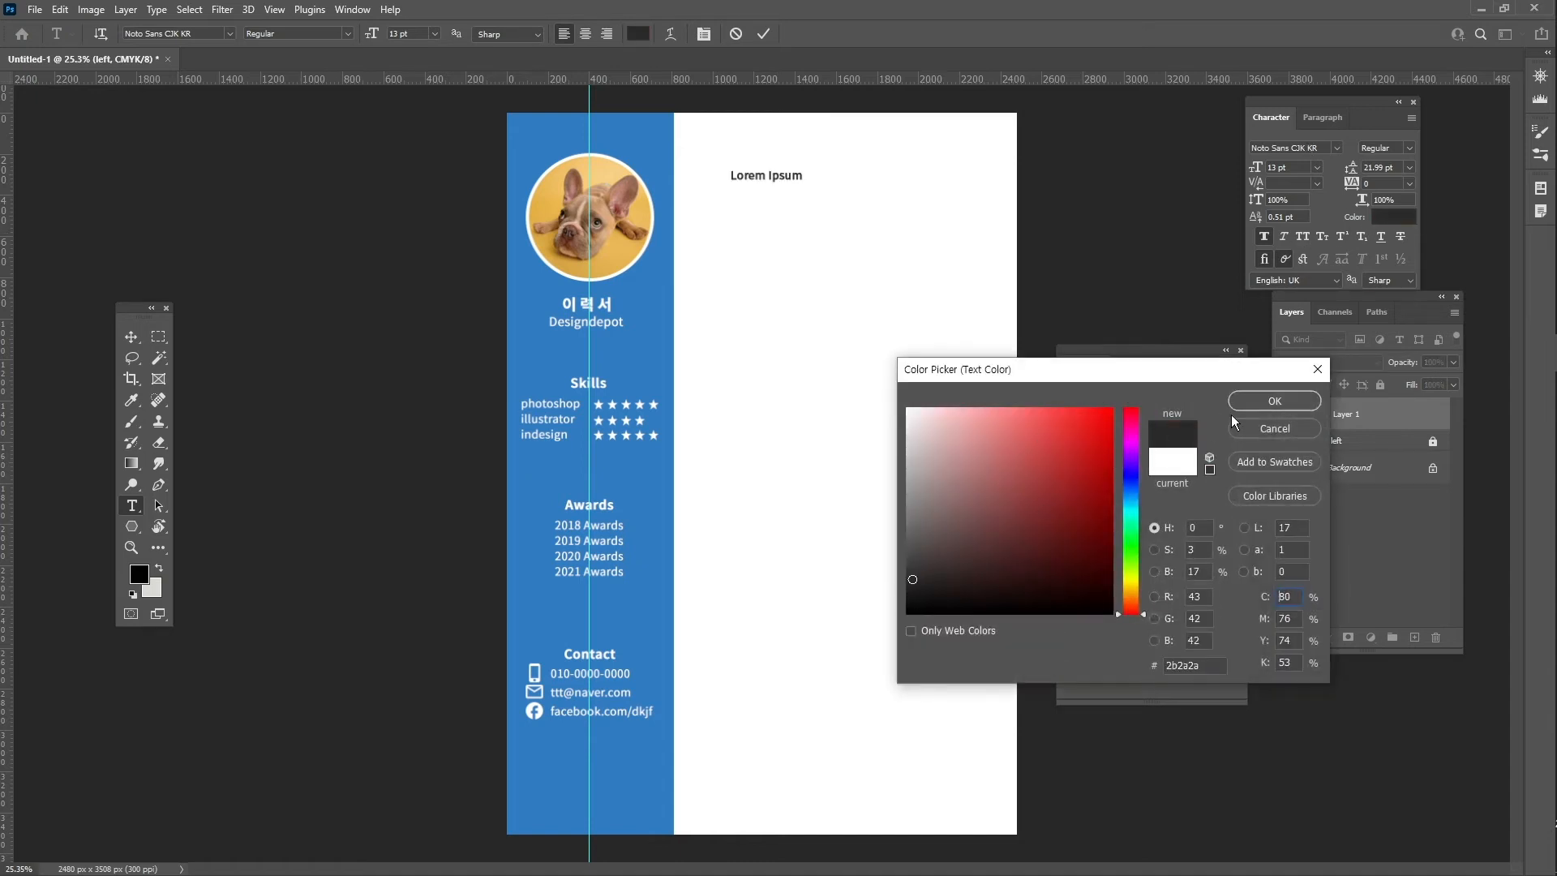
click(1278, 402)
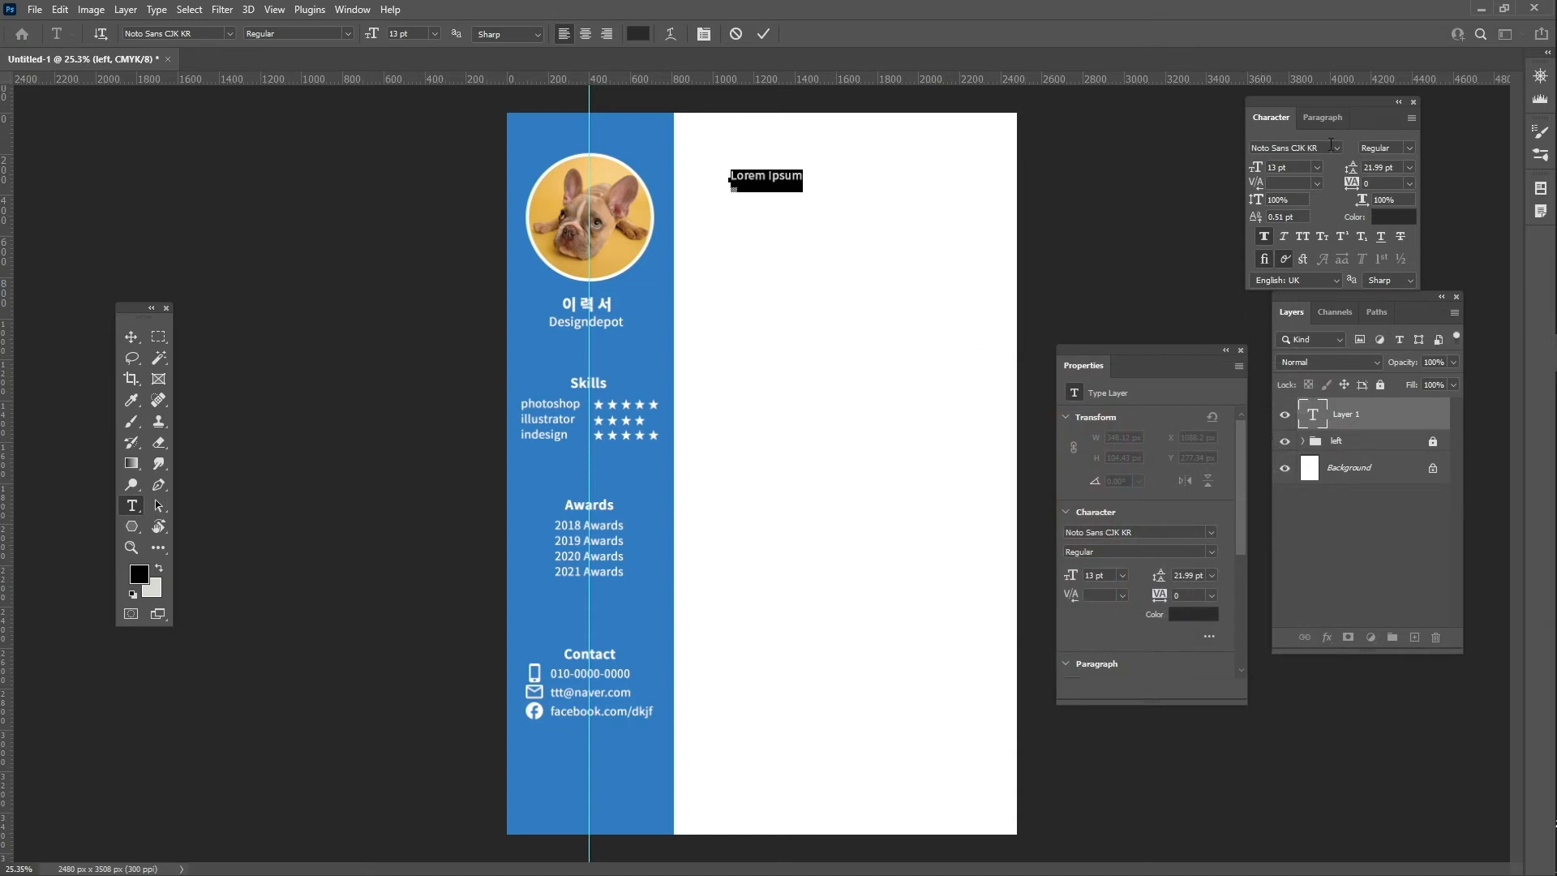
click(1408, 146)
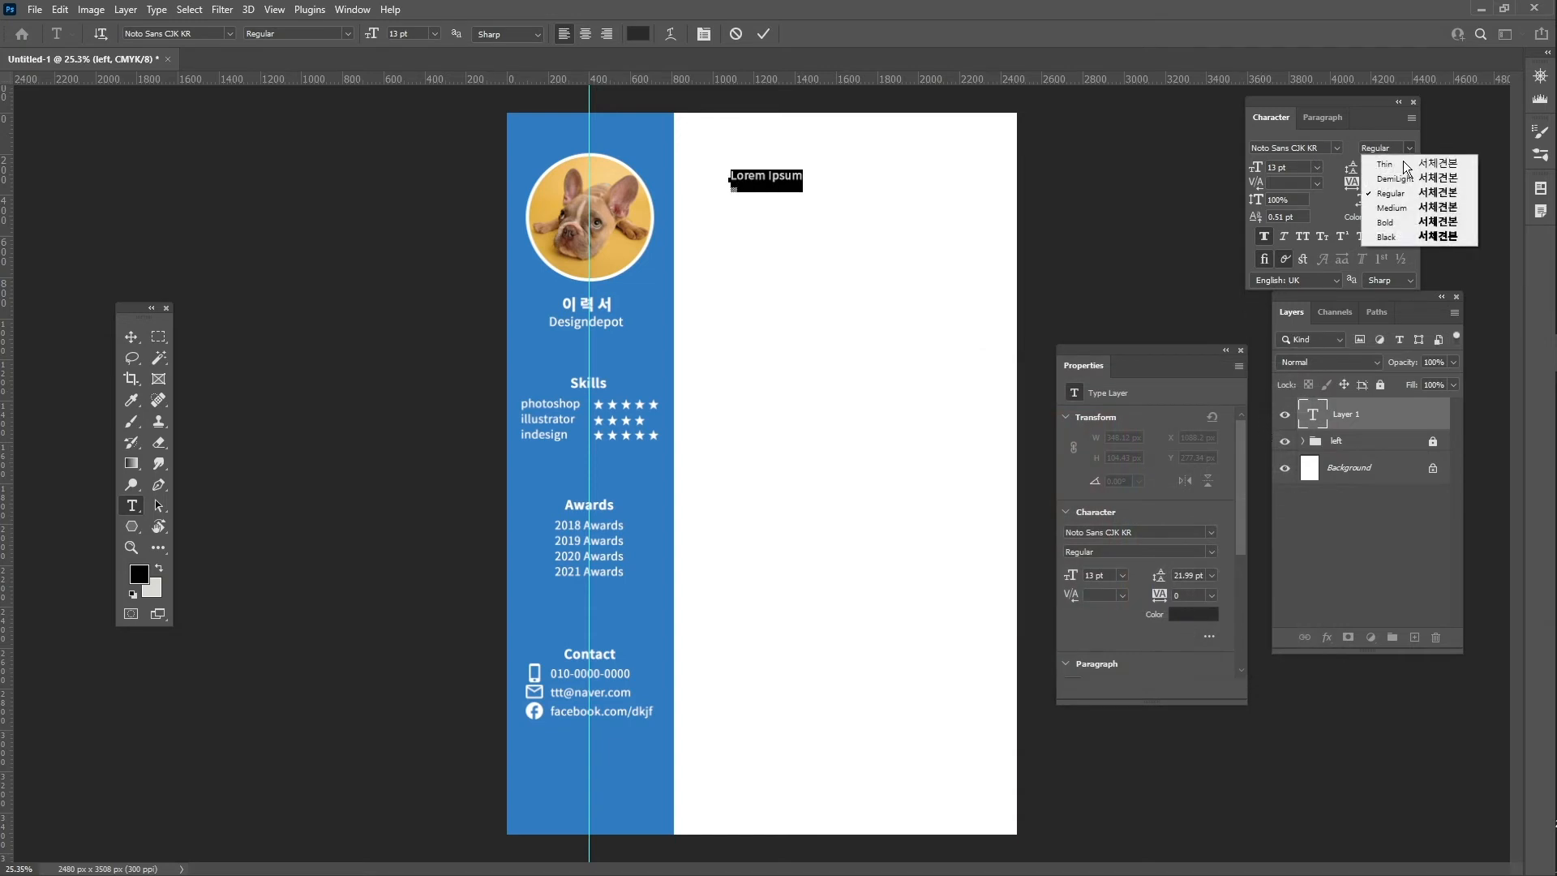
click(1413, 223)
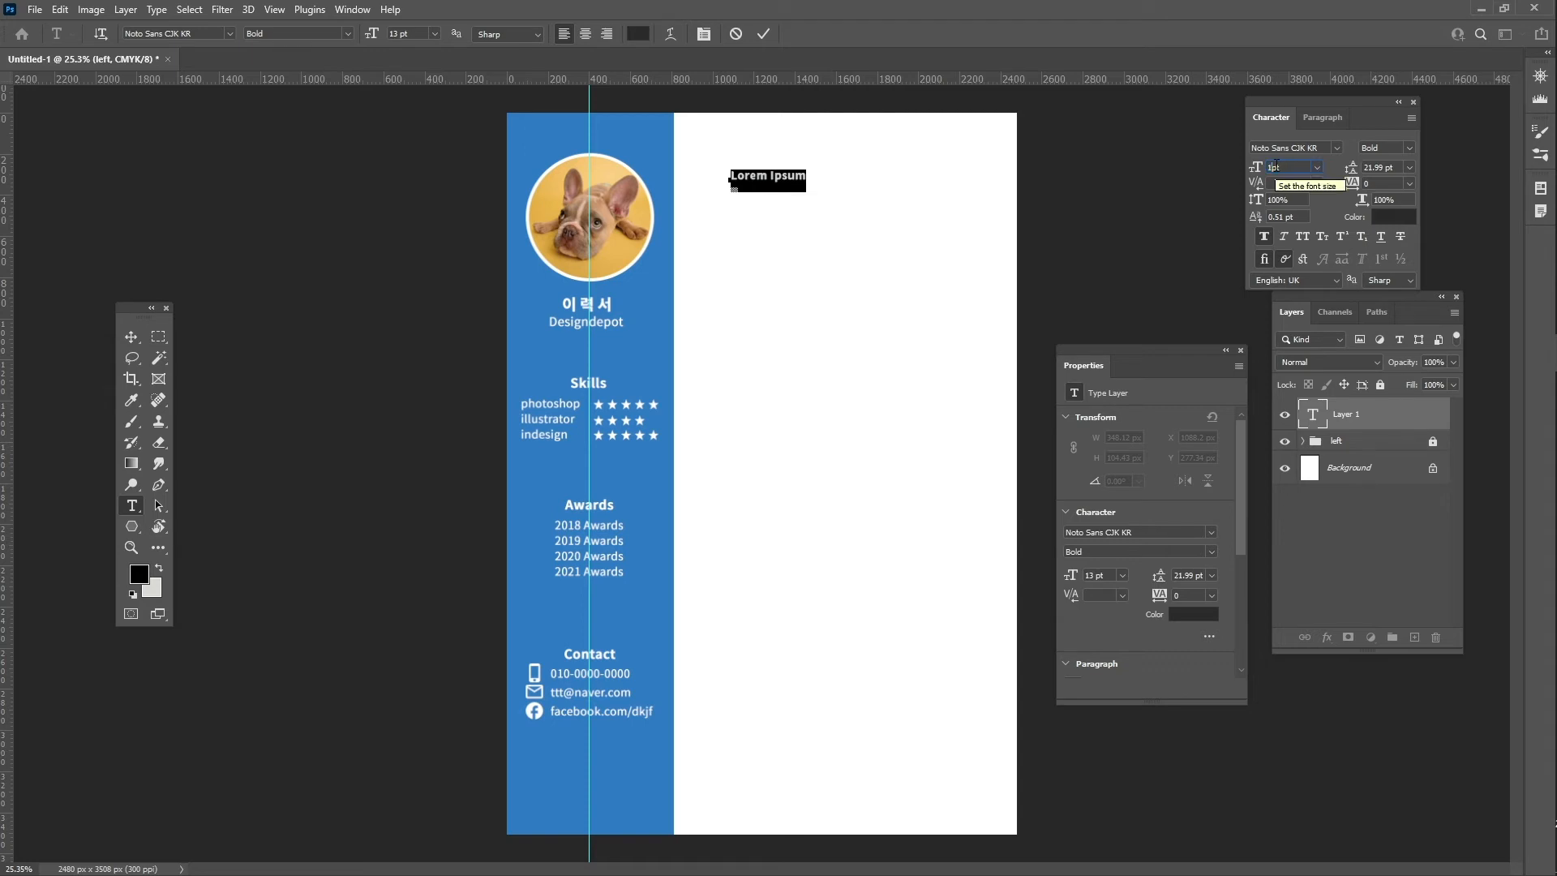
key(Return)
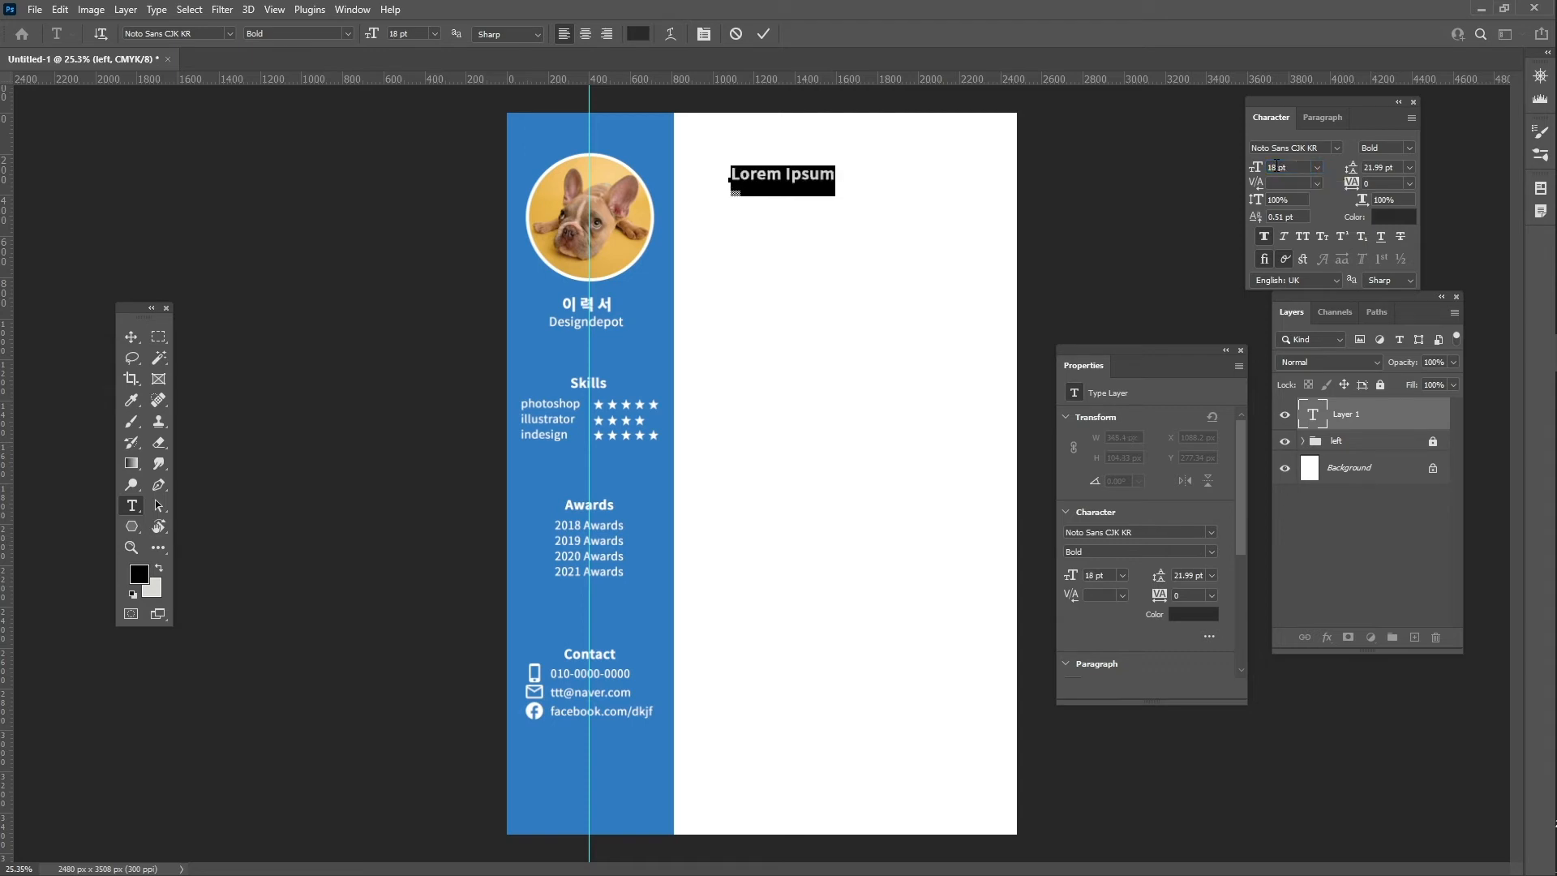
click(833, 175)
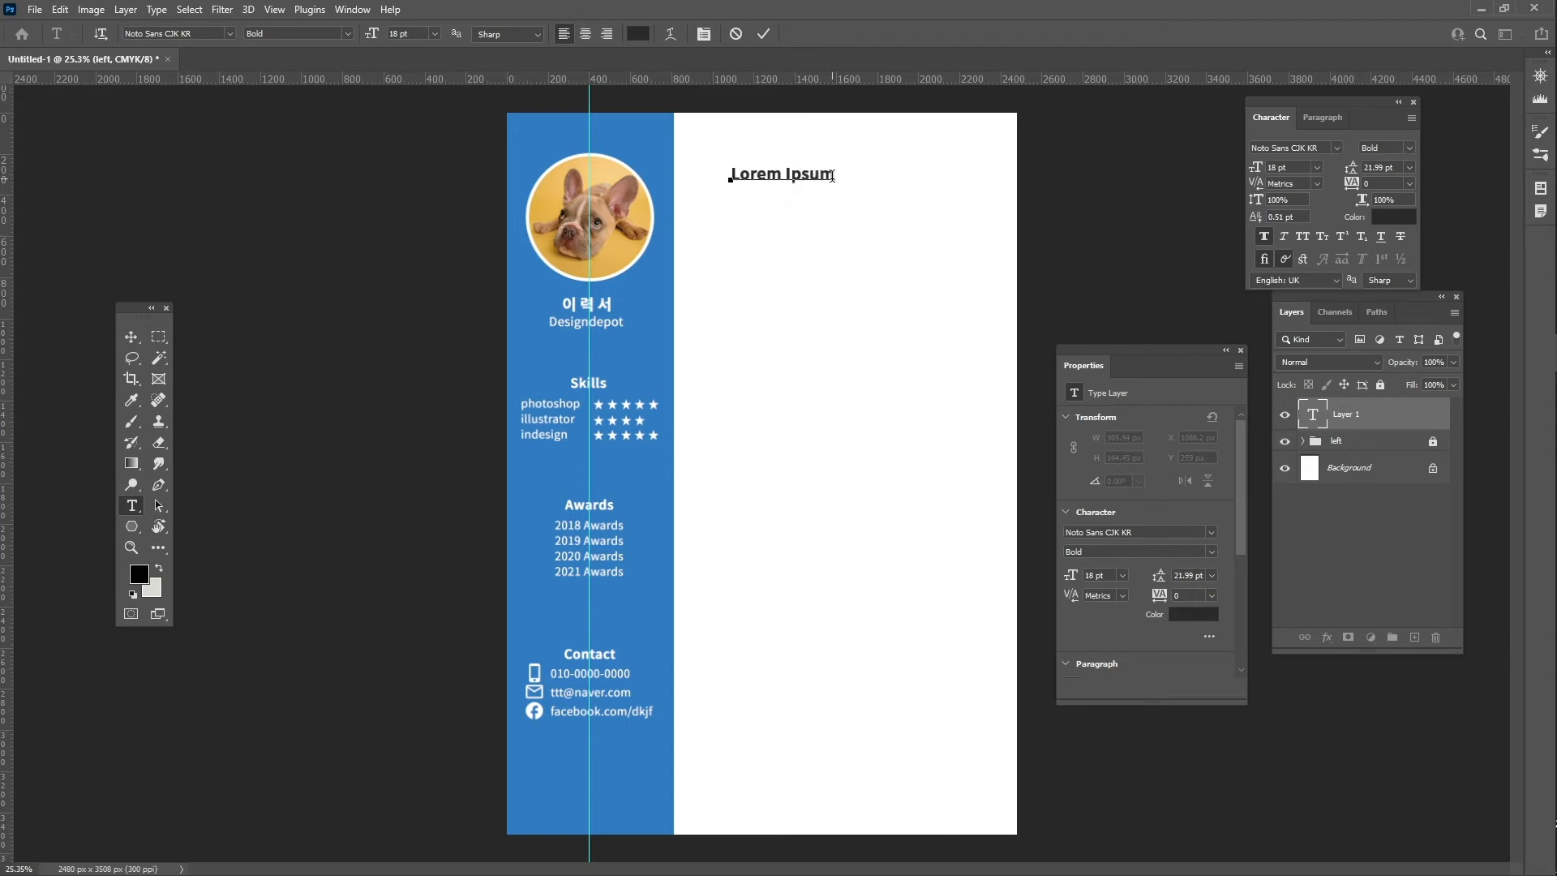
click(765, 32)
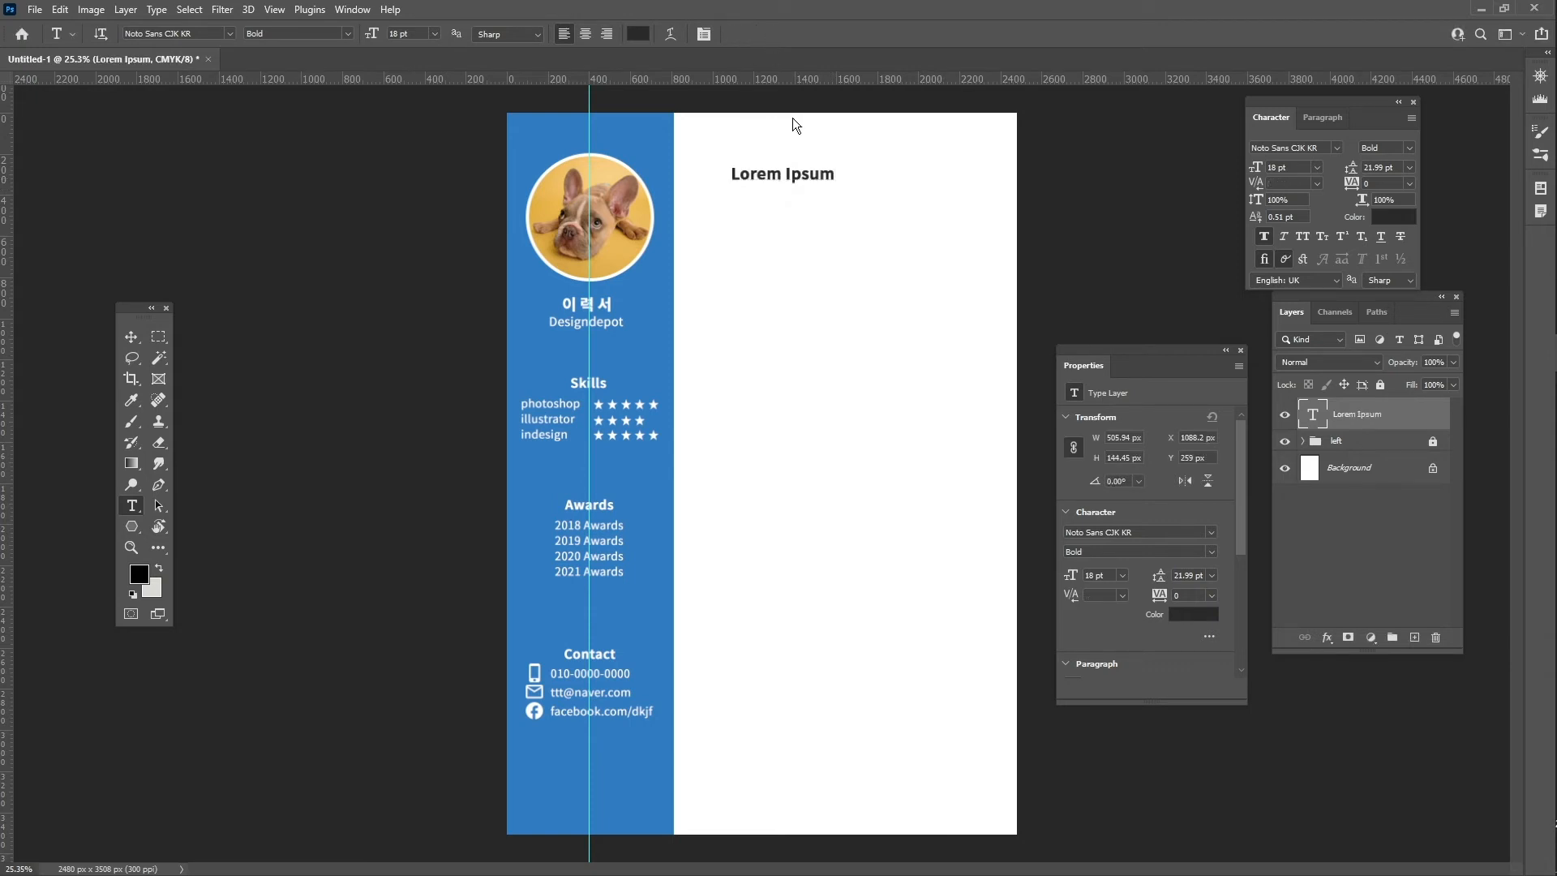
- Nudge the Lorem Ipsum heading slightly left and up
key(v)
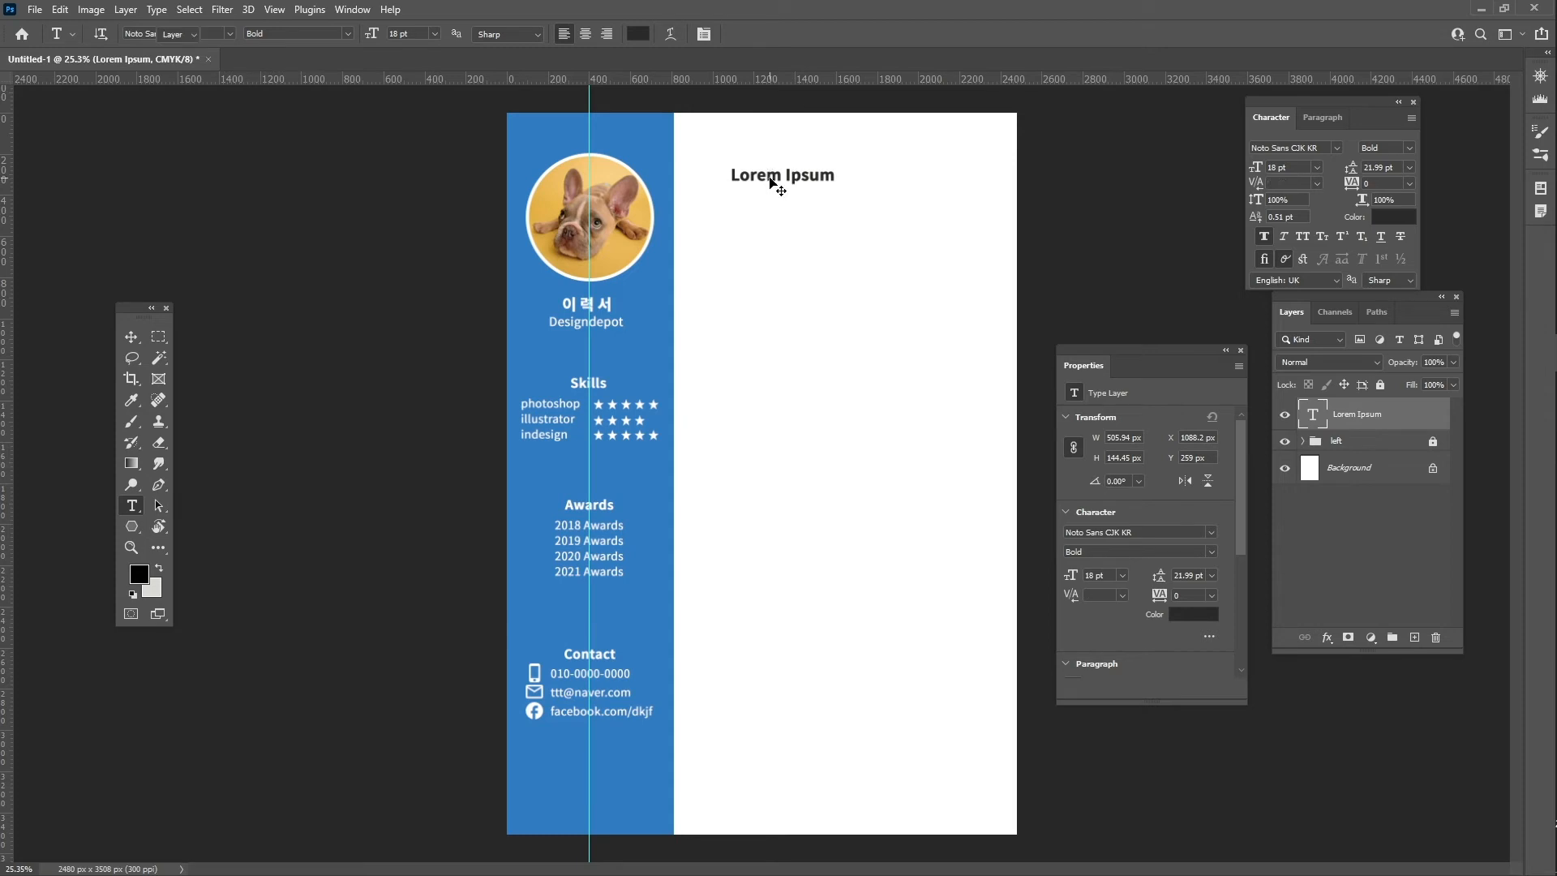
drag(771, 178, 744, 183)
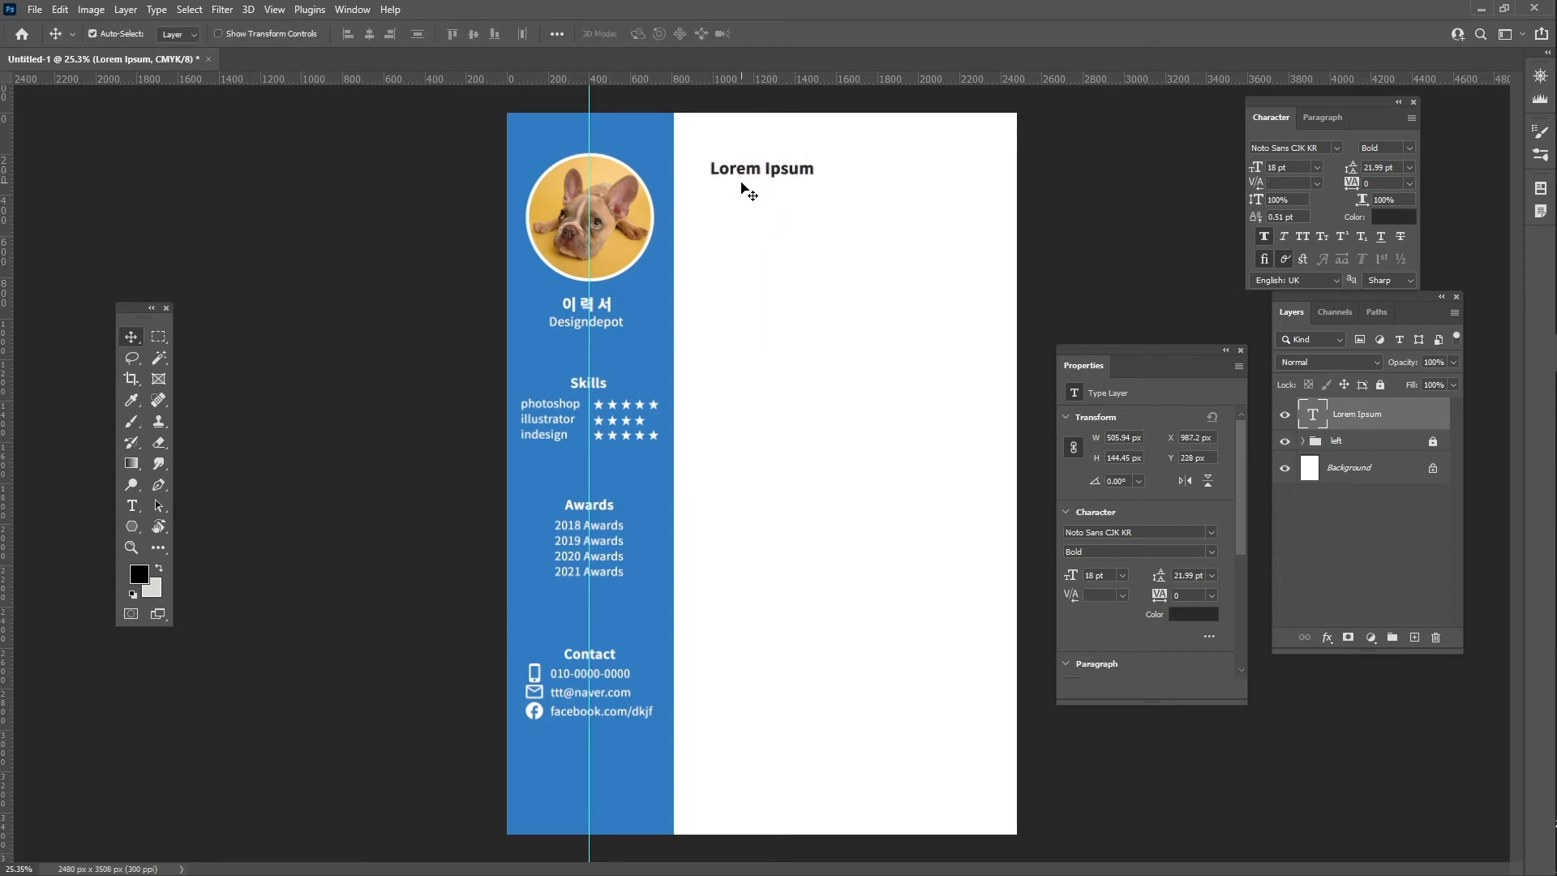
key(t)
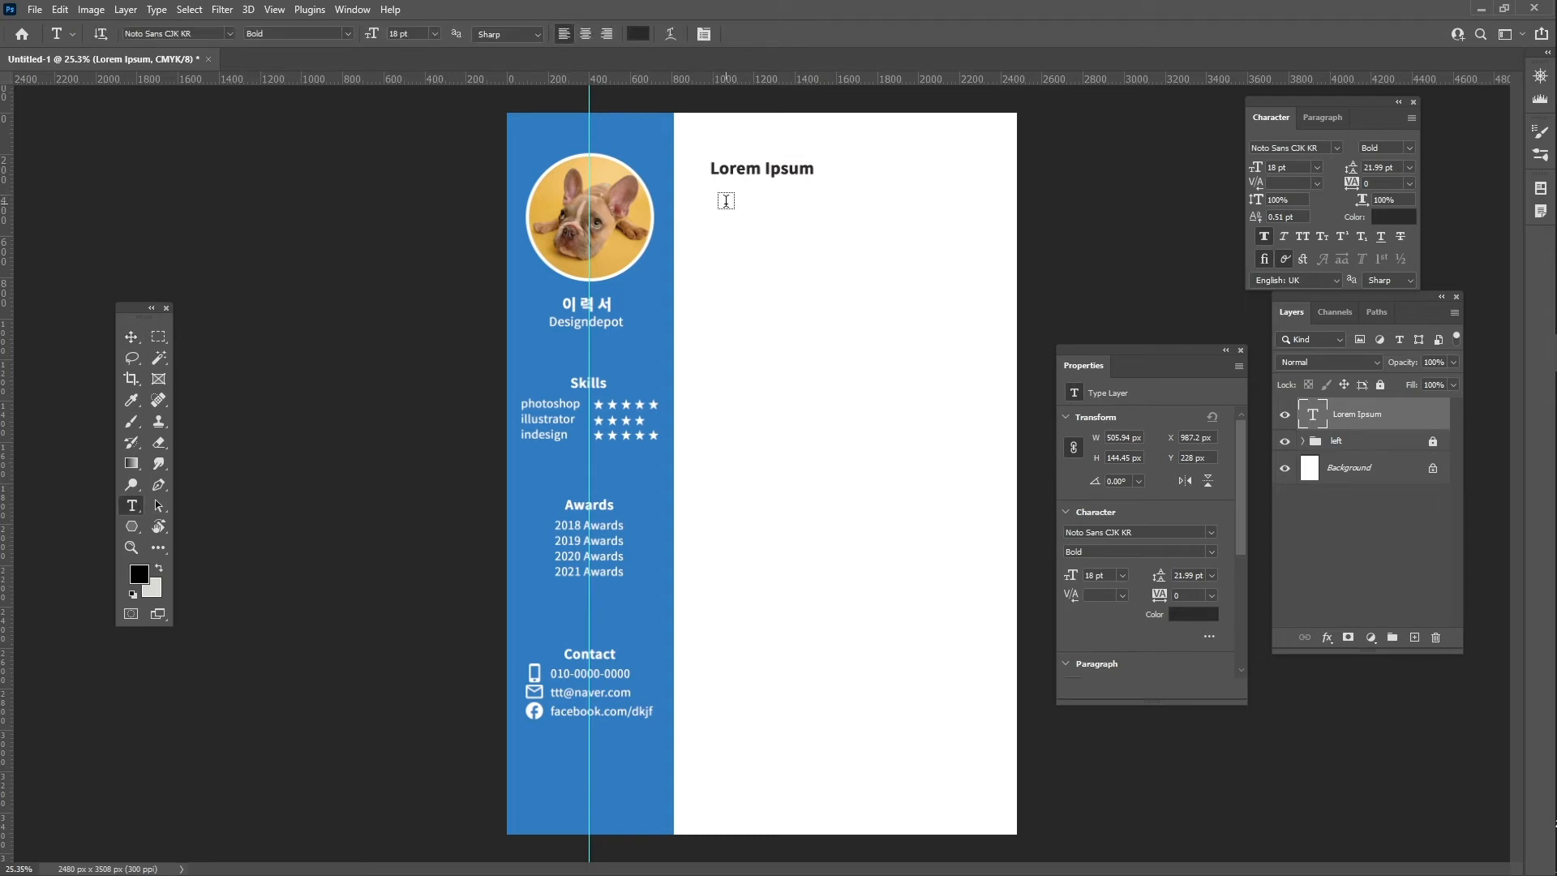
- Fill a paragraph box under the heading with Lorem Ipsum placeholder, extend it downward, and select all
drag(721, 197, 979, 354)
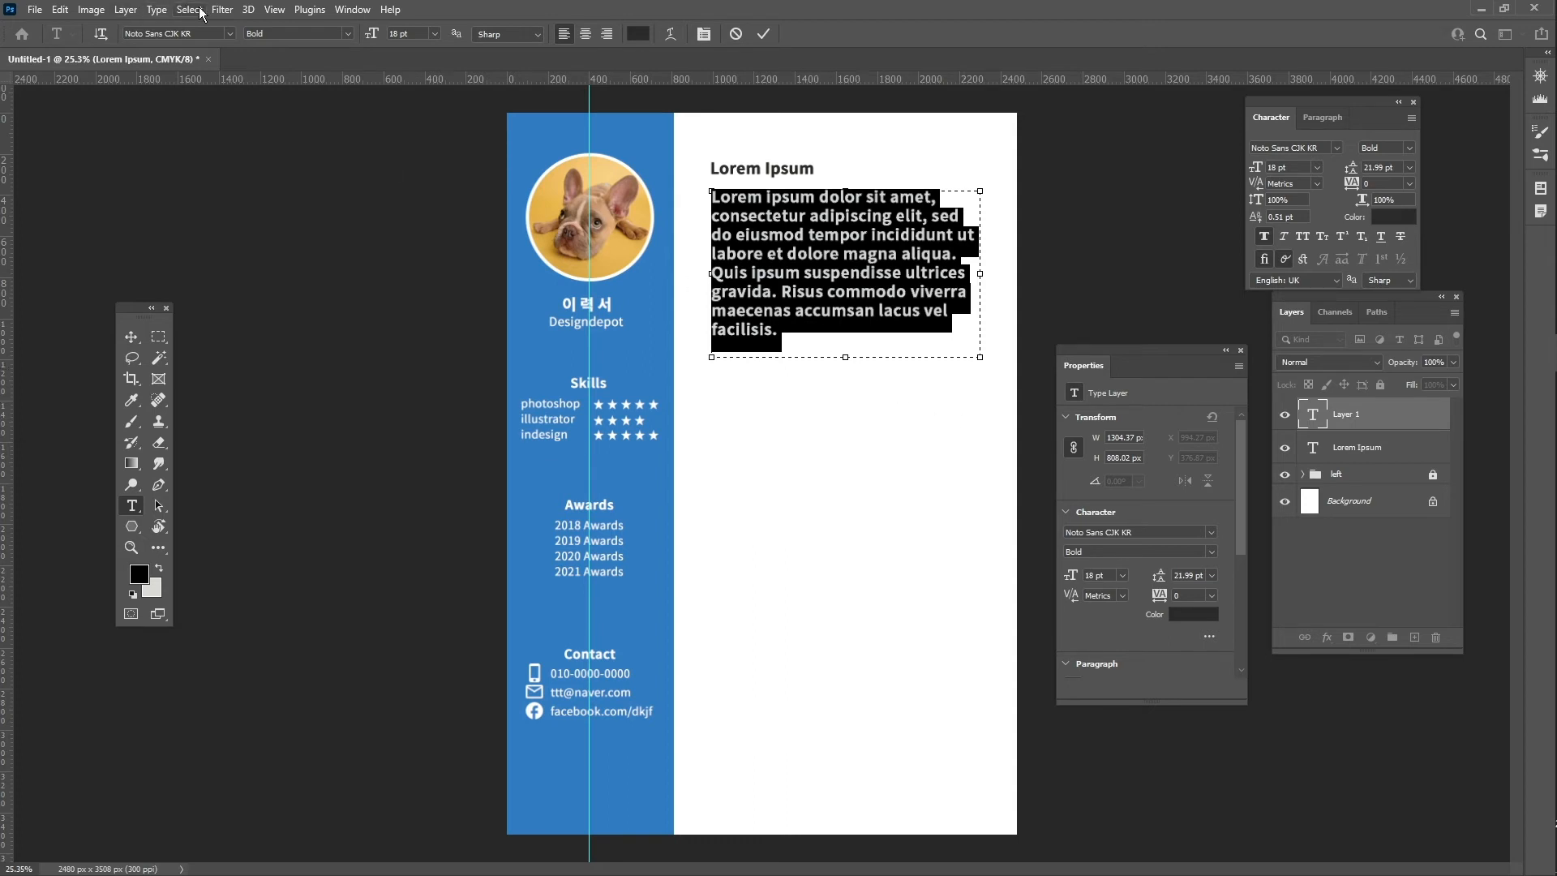
click(155, 10)
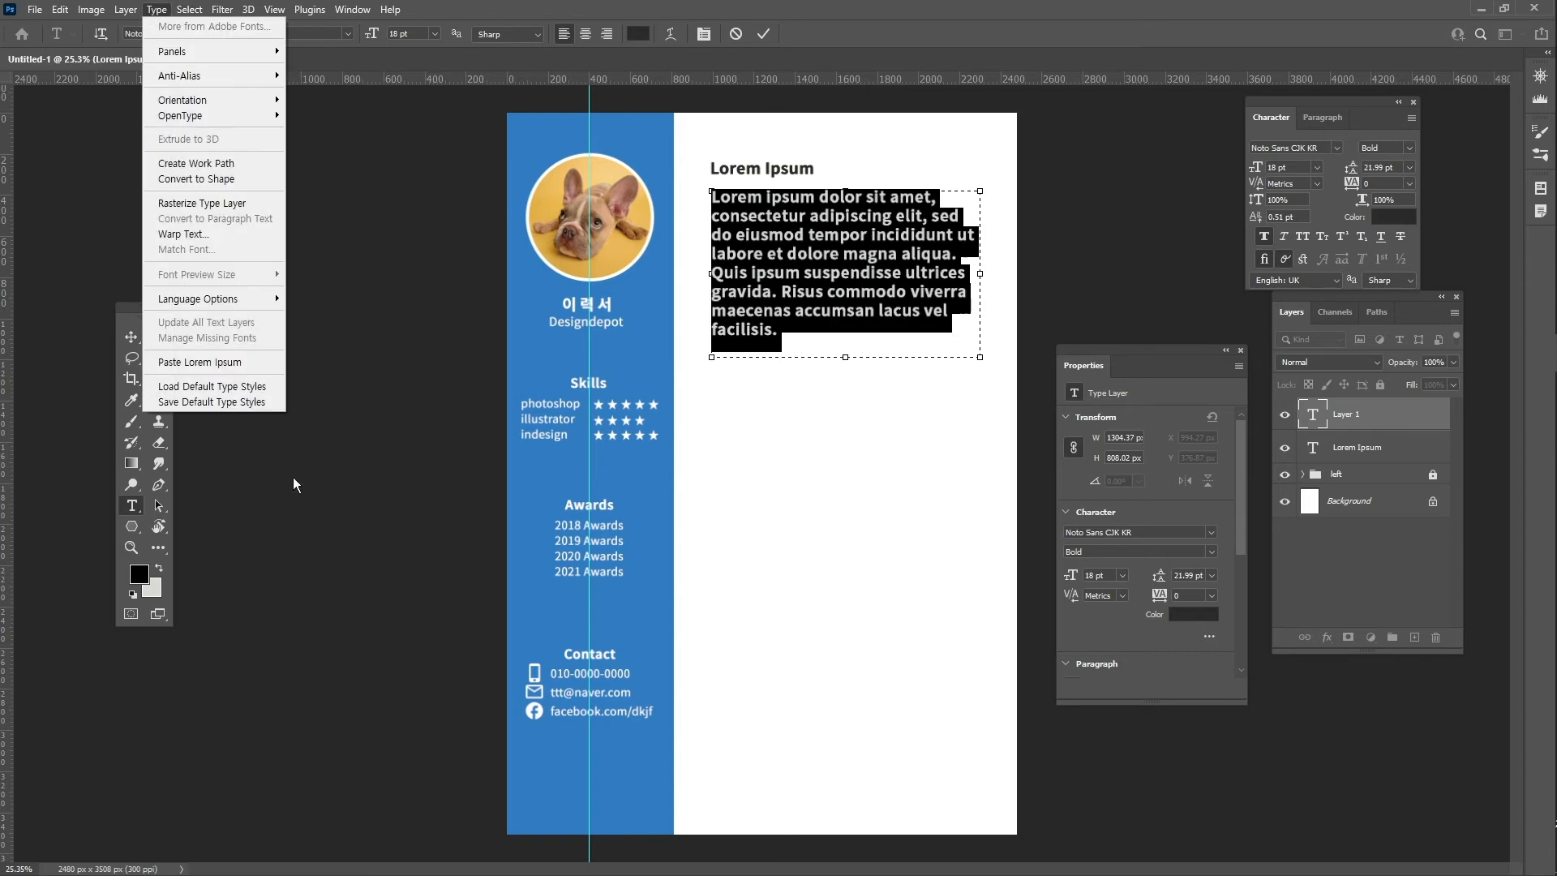
click(244, 364)
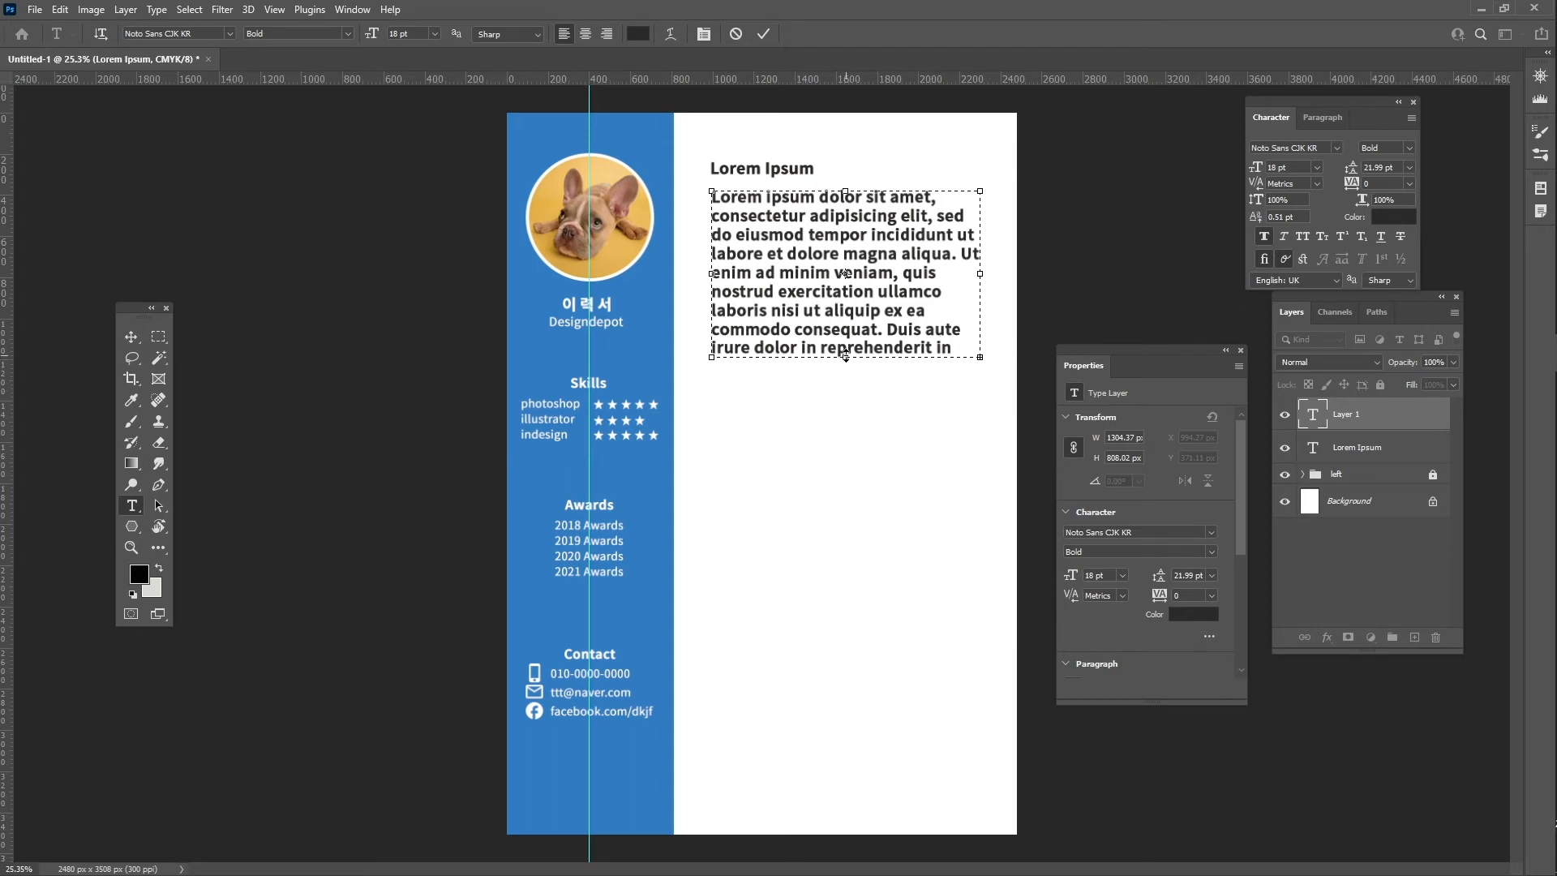
drag(845, 357, 845, 733)
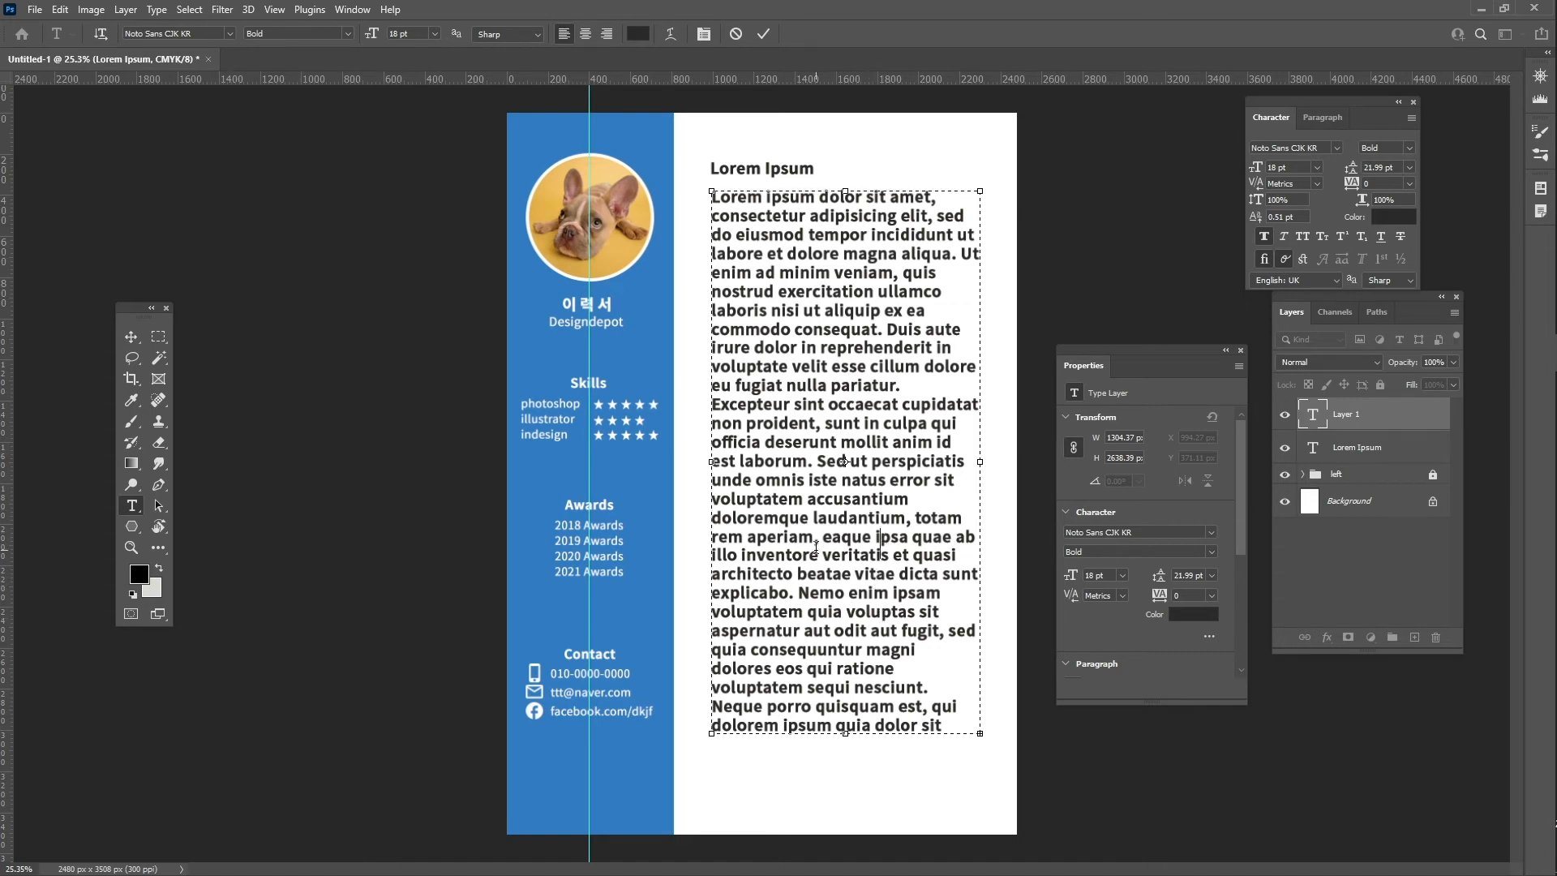
key(ctrl+a)
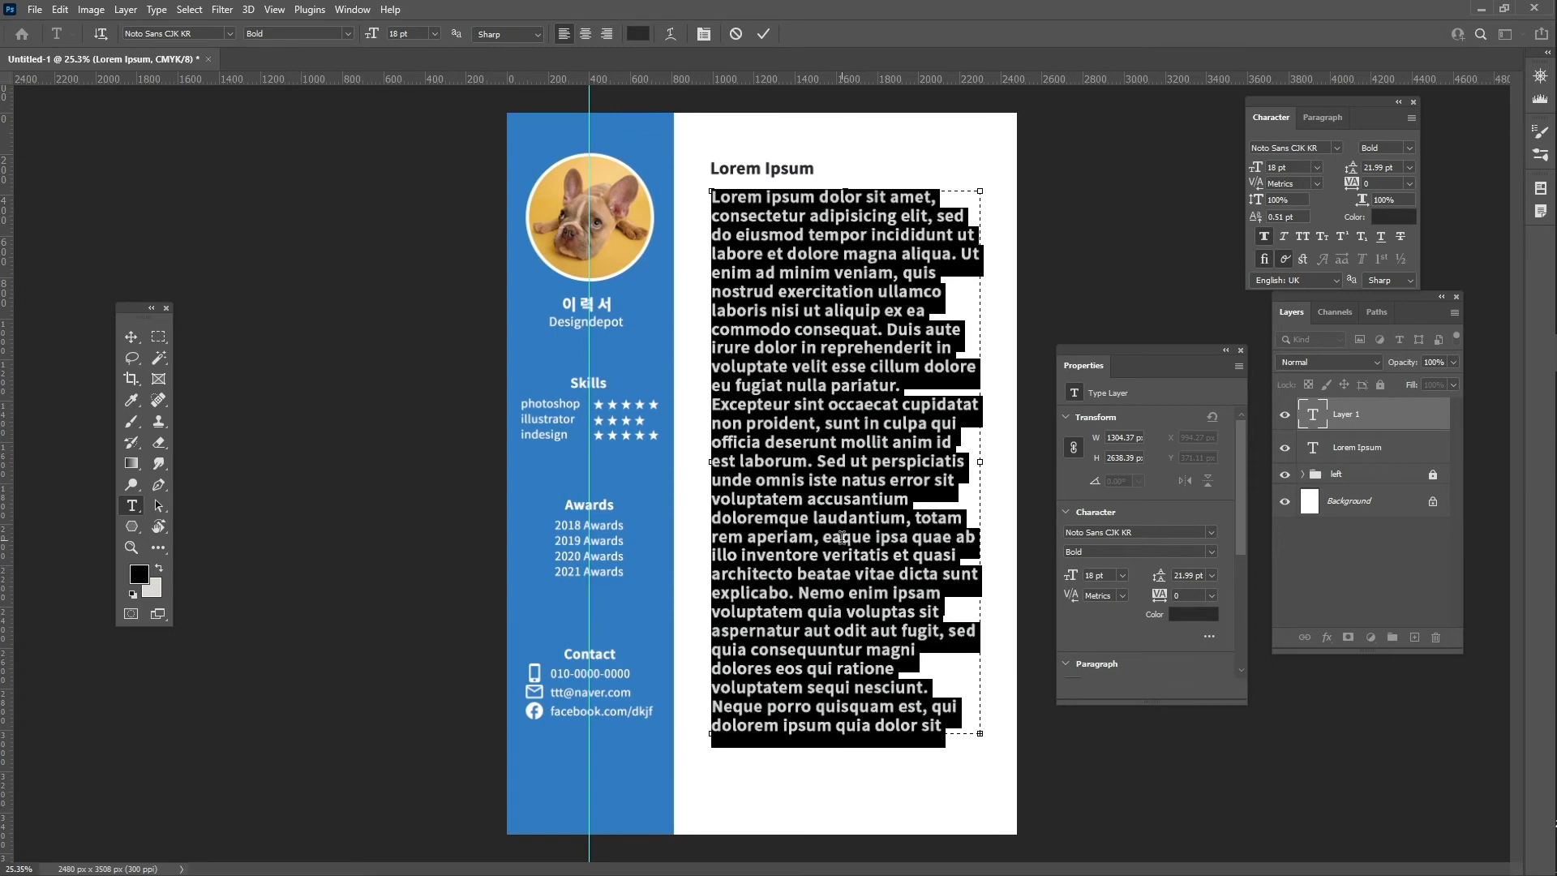
- Format the paragraph as Thin, 12 pt, with Auto leading
click(1410, 149)
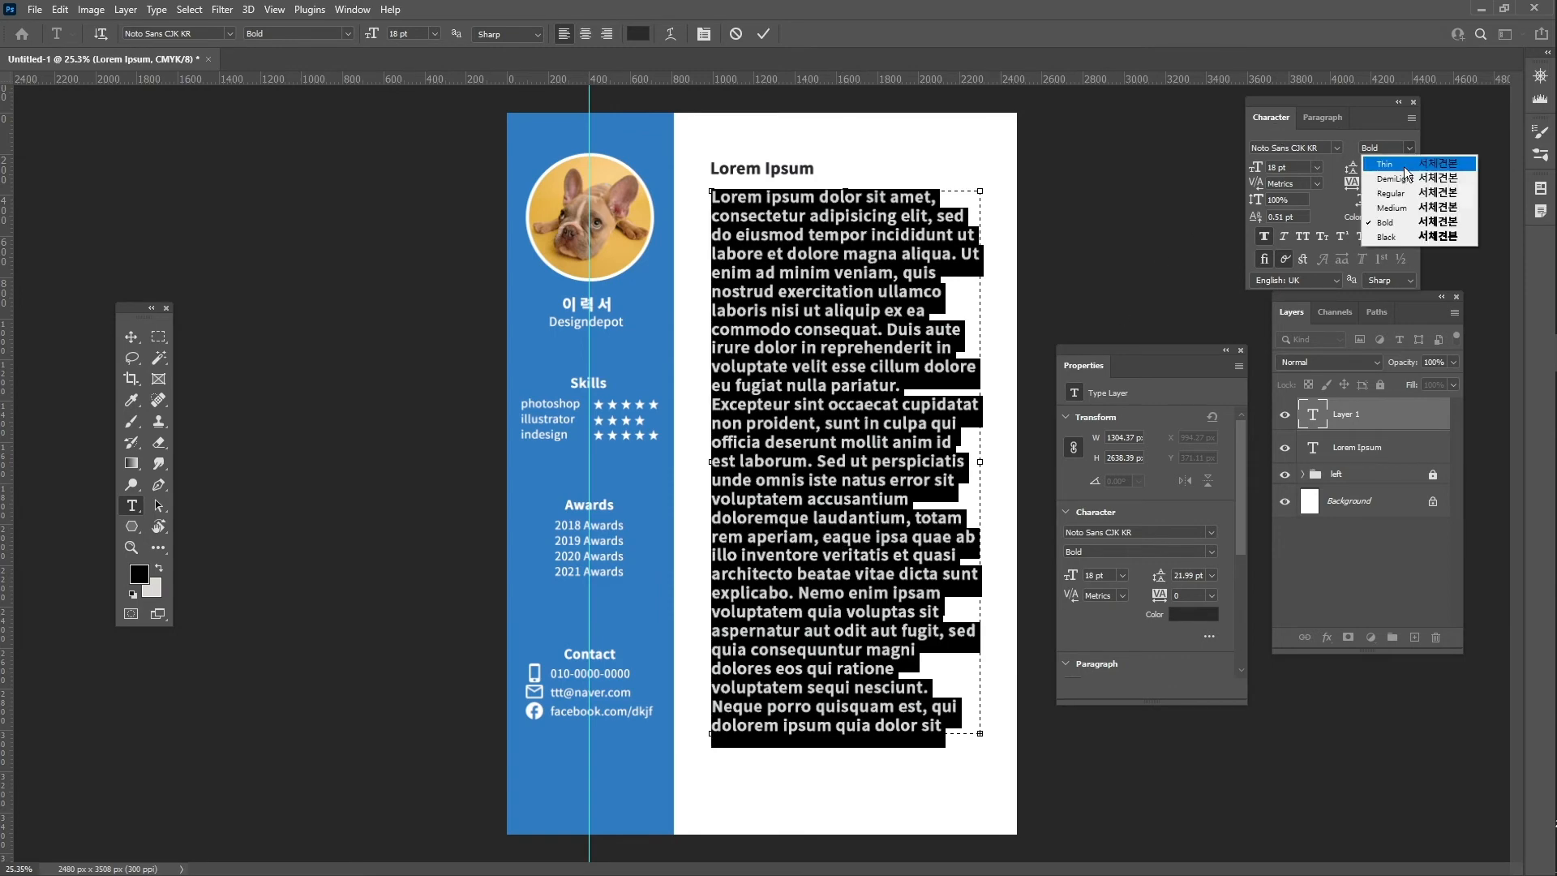
click(1405, 165)
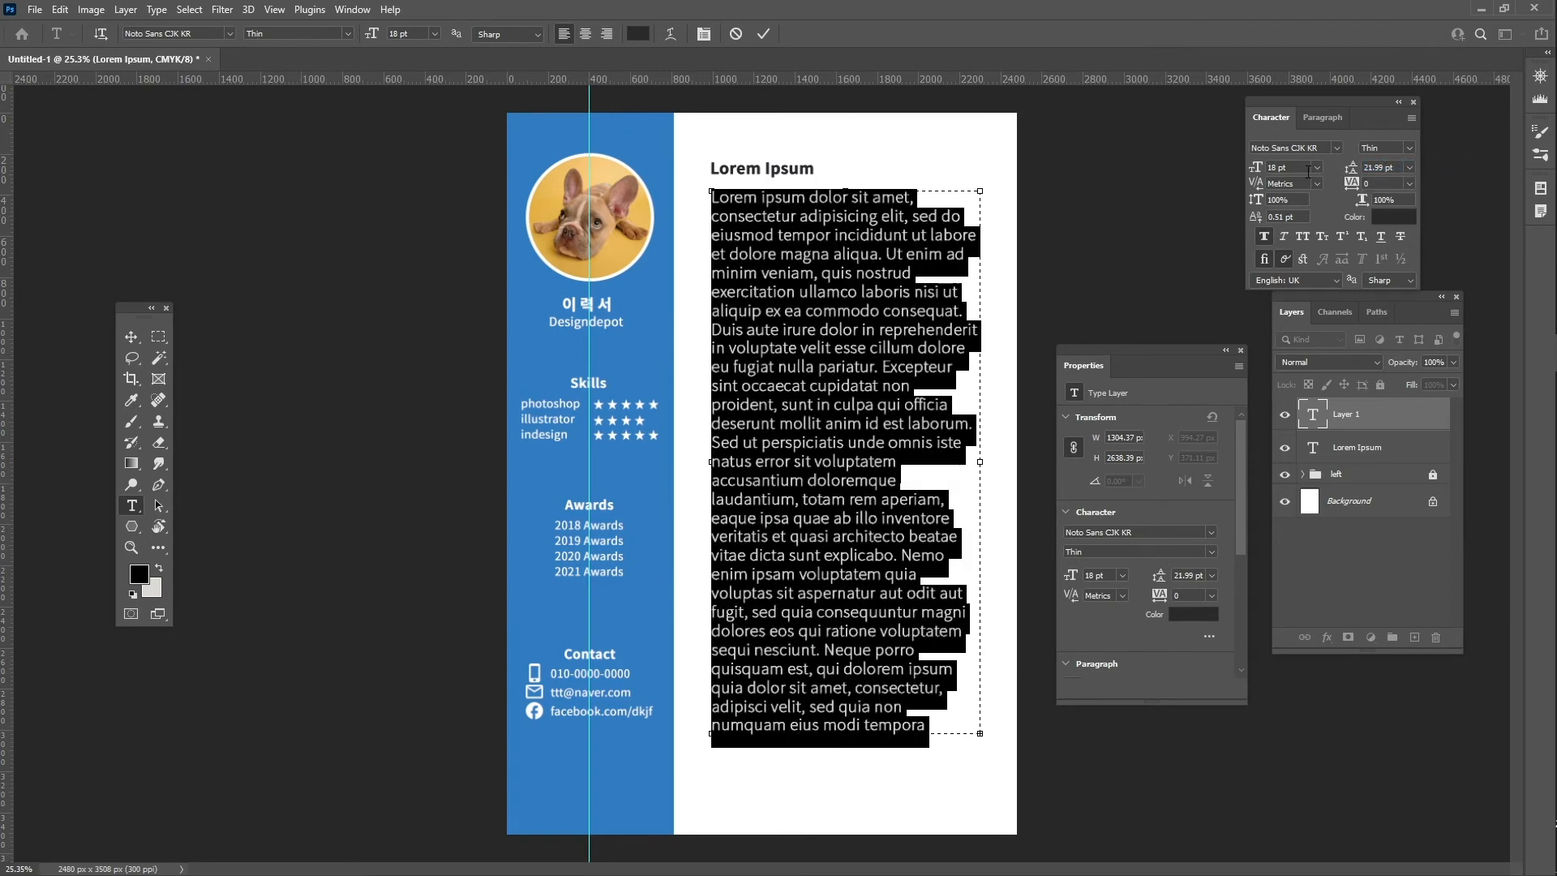
text(12)
key(Return)
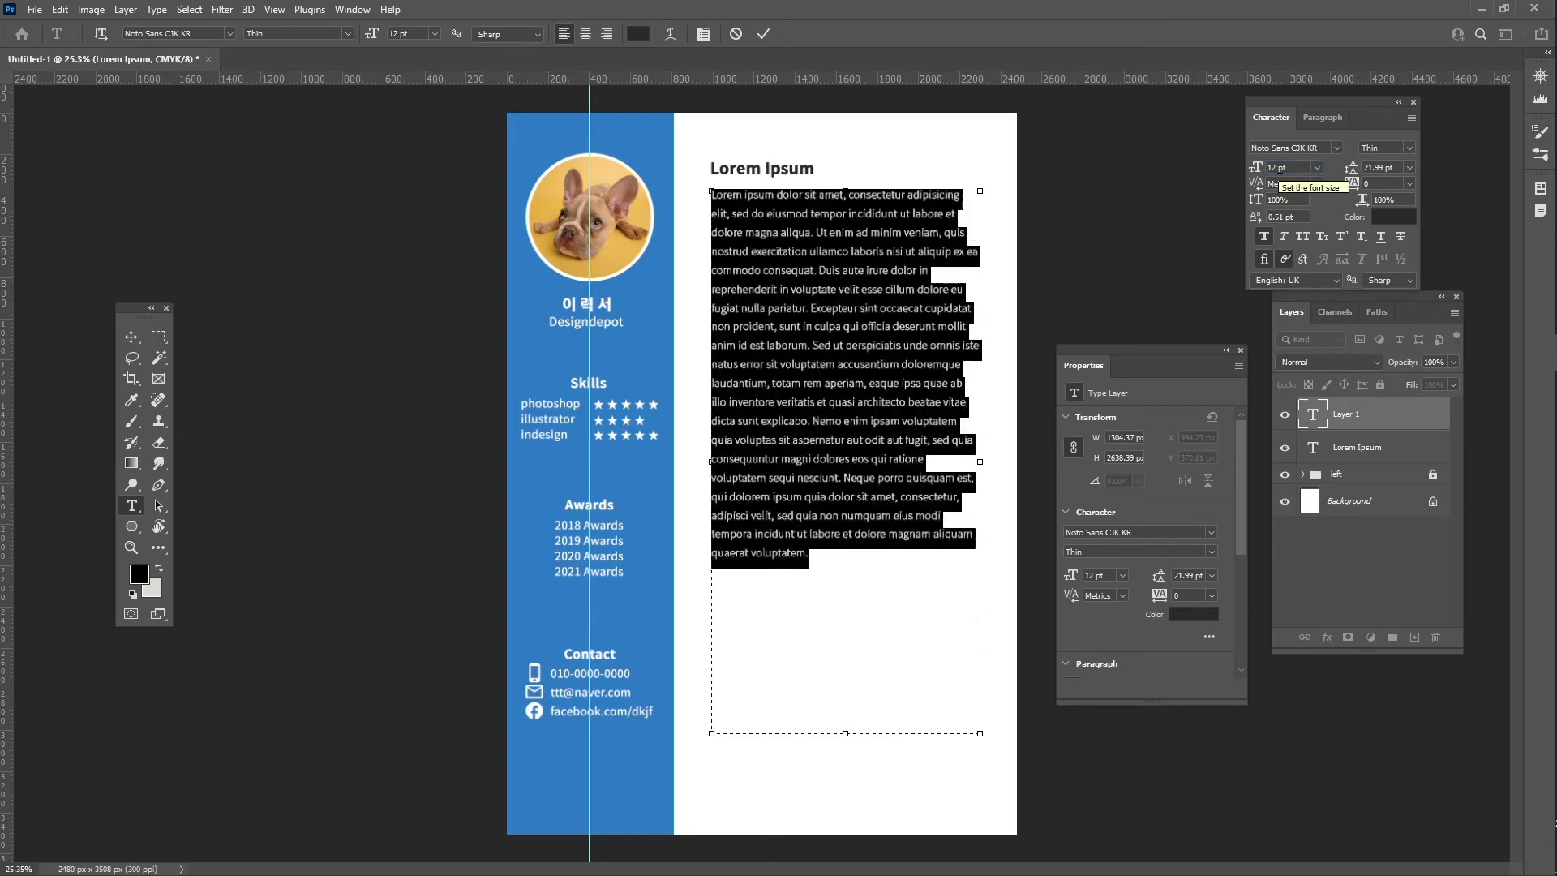
click(1410, 167)
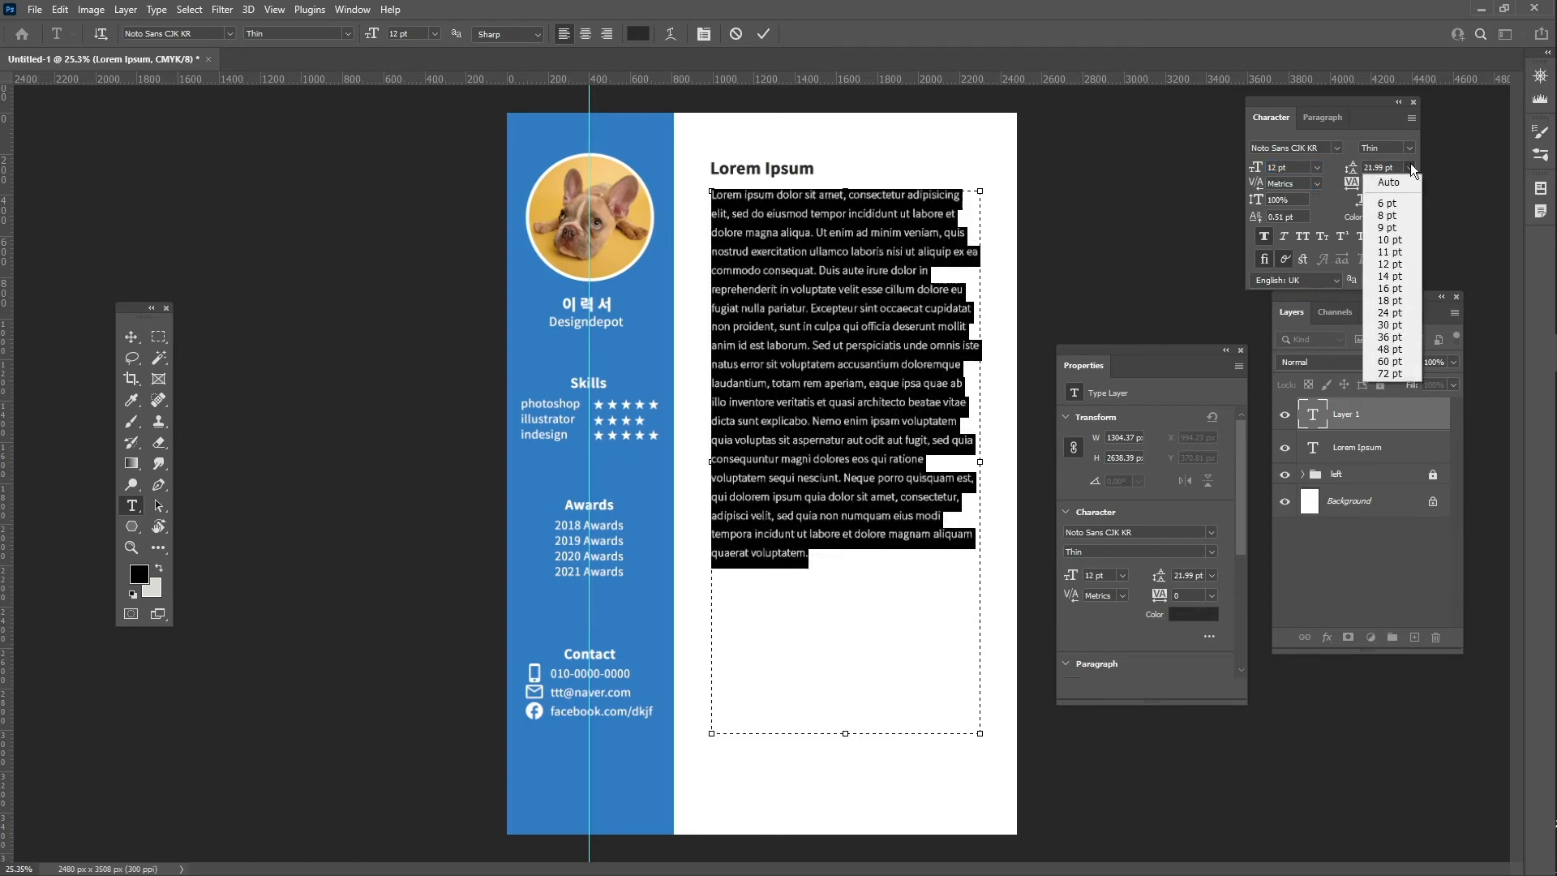
click(1396, 180)
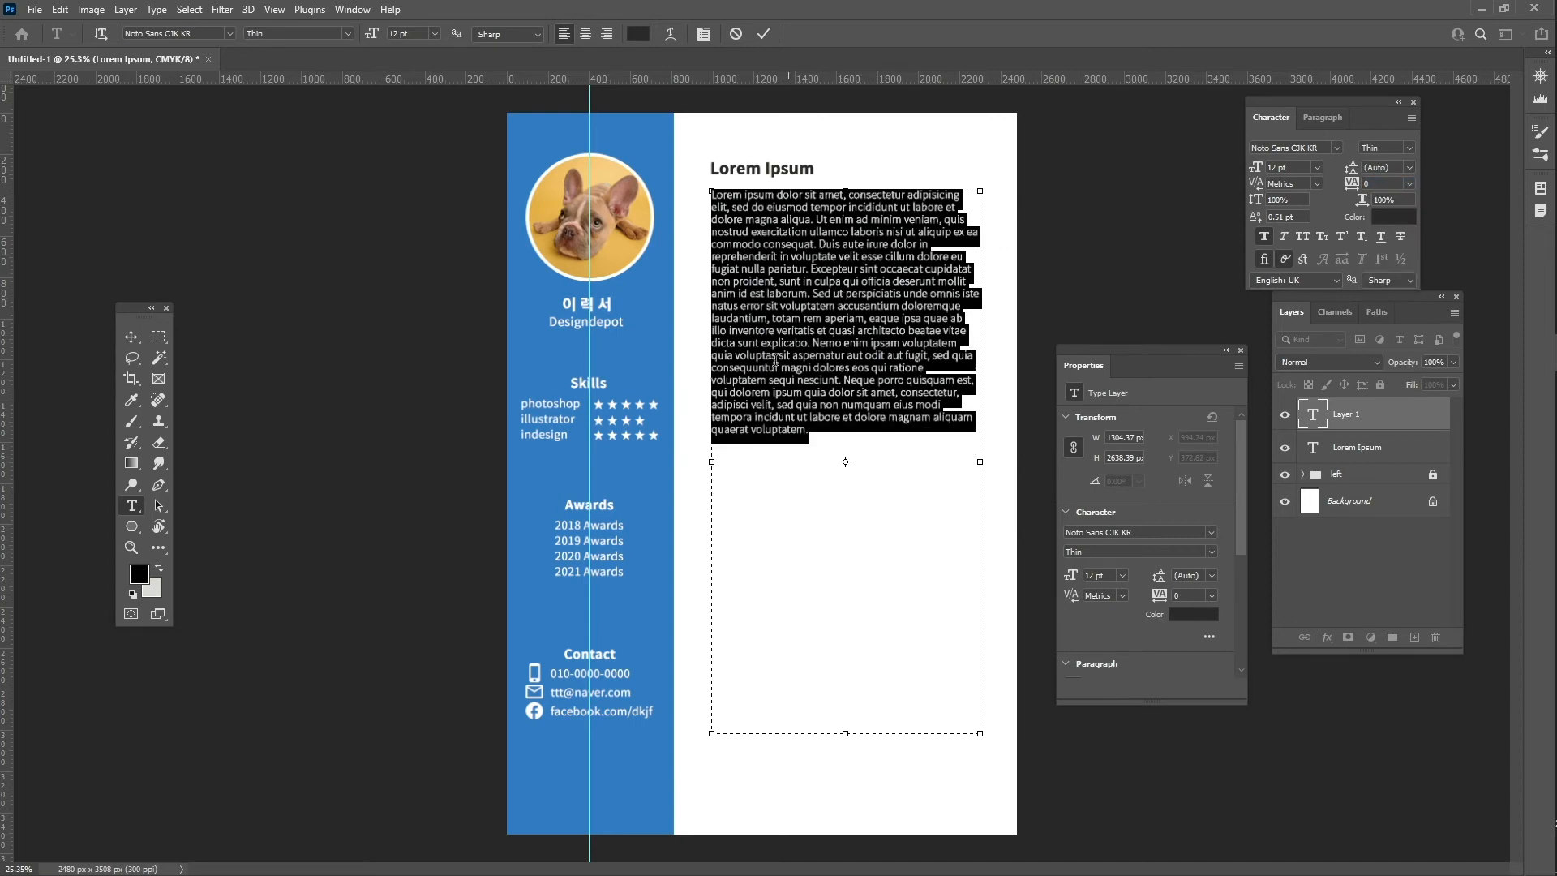
- Delete the text after "laborum.", shrink the box to fit, and commit
click(831, 397)
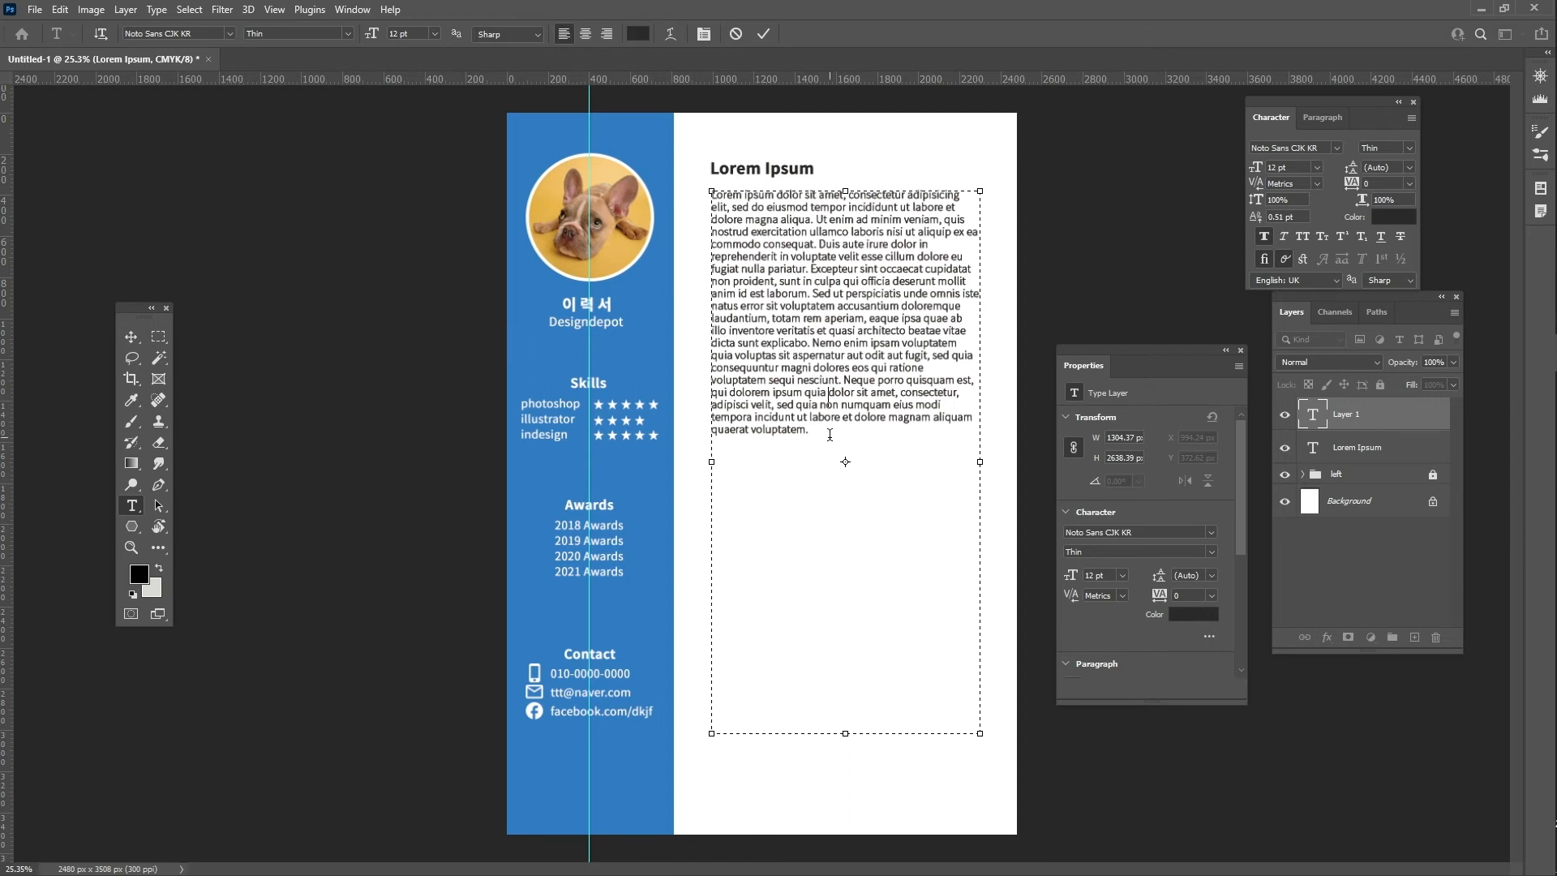
drag(829, 435, 811, 296)
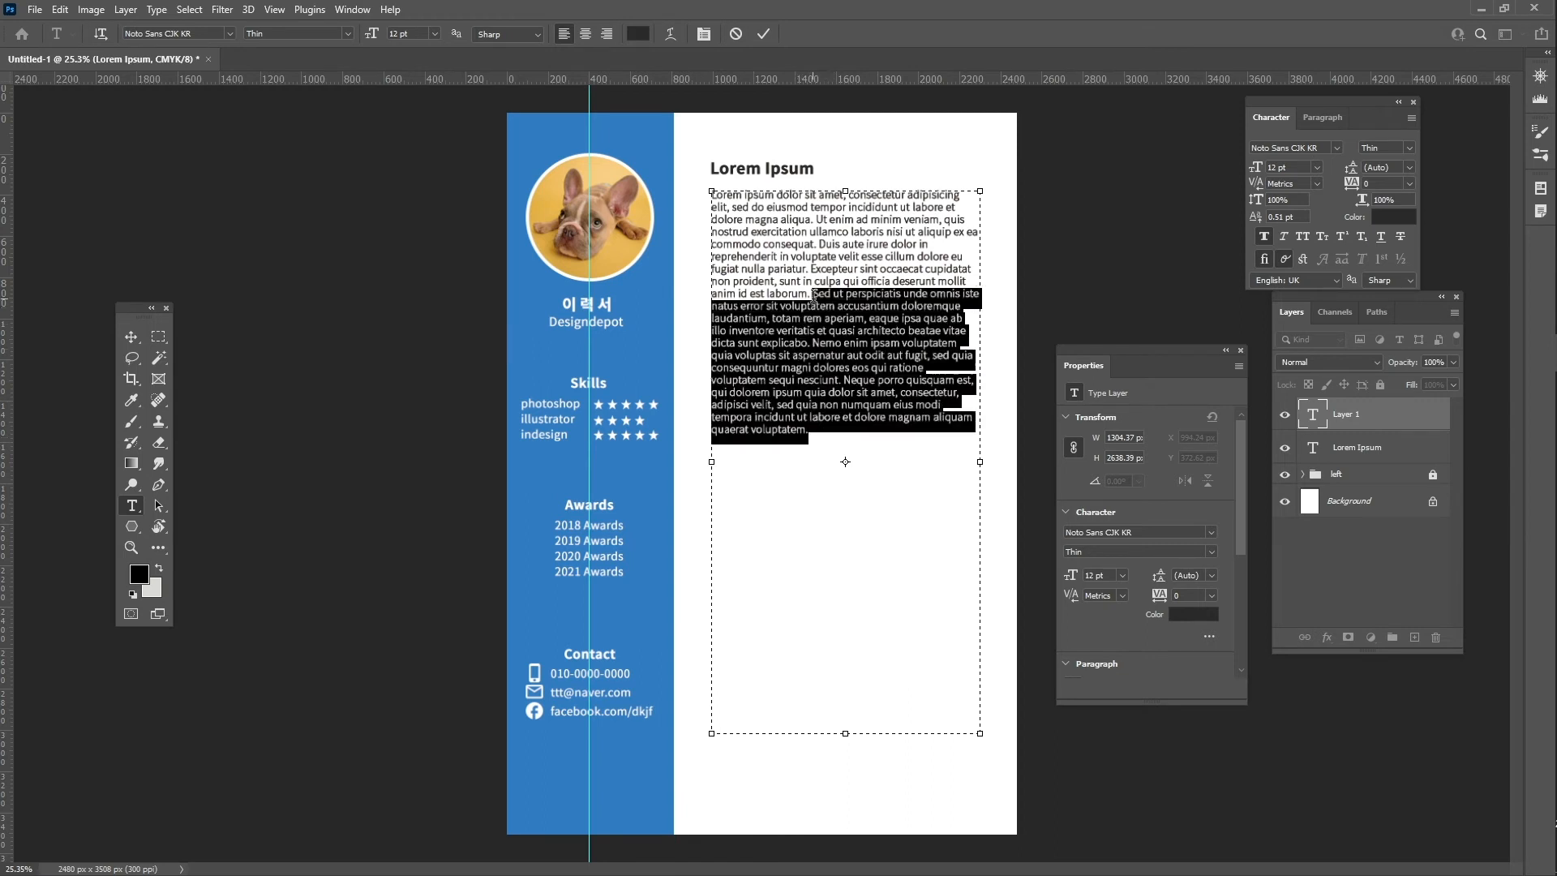
key(BackSpace)
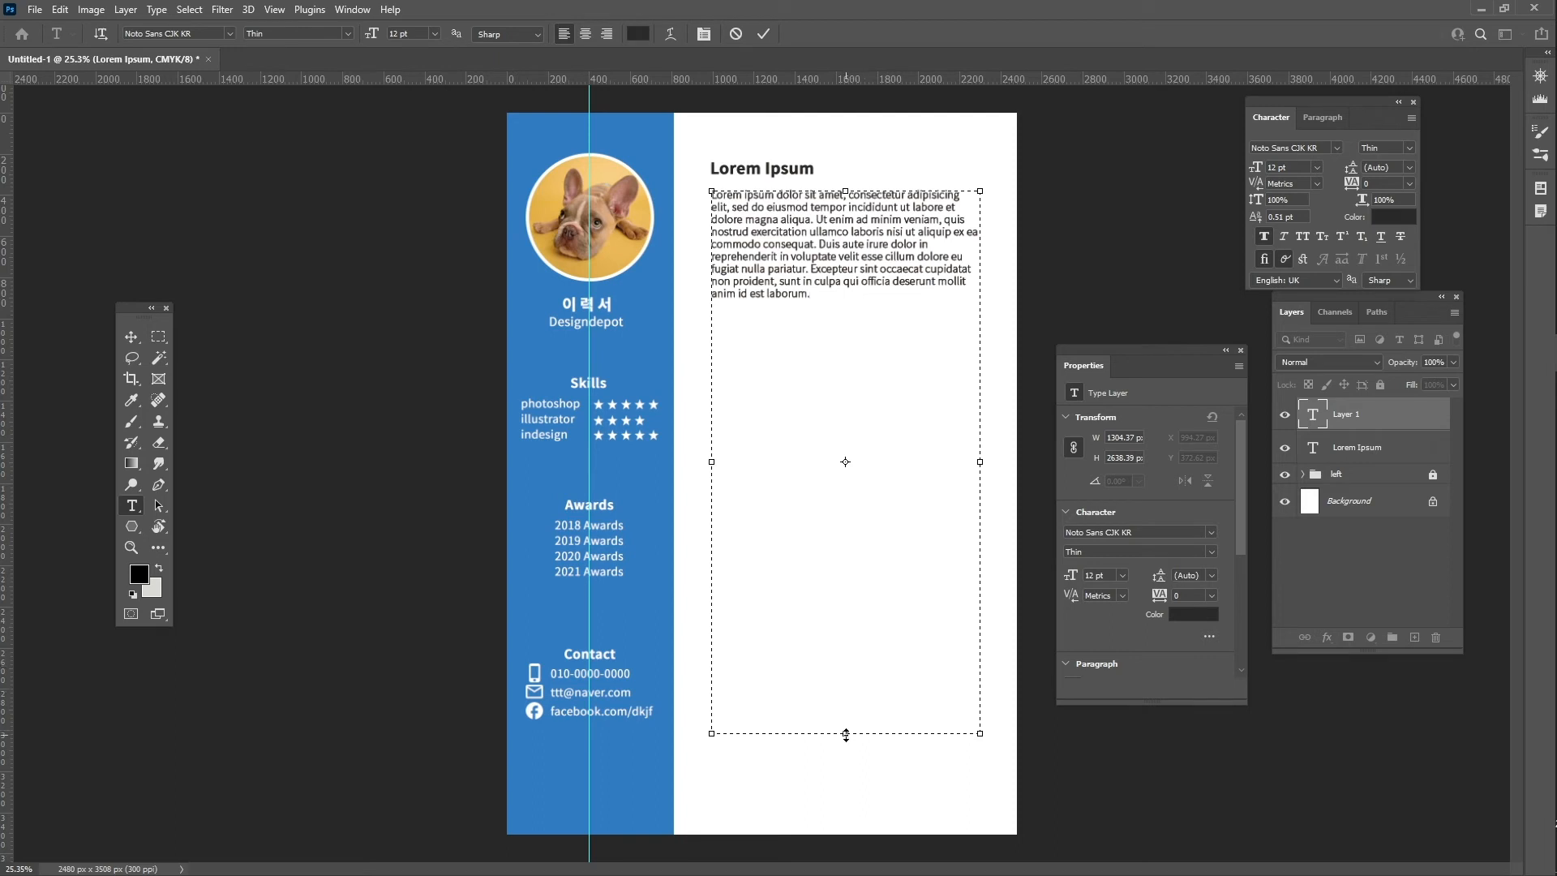
drag(846, 735, 831, 305)
click(763, 33)
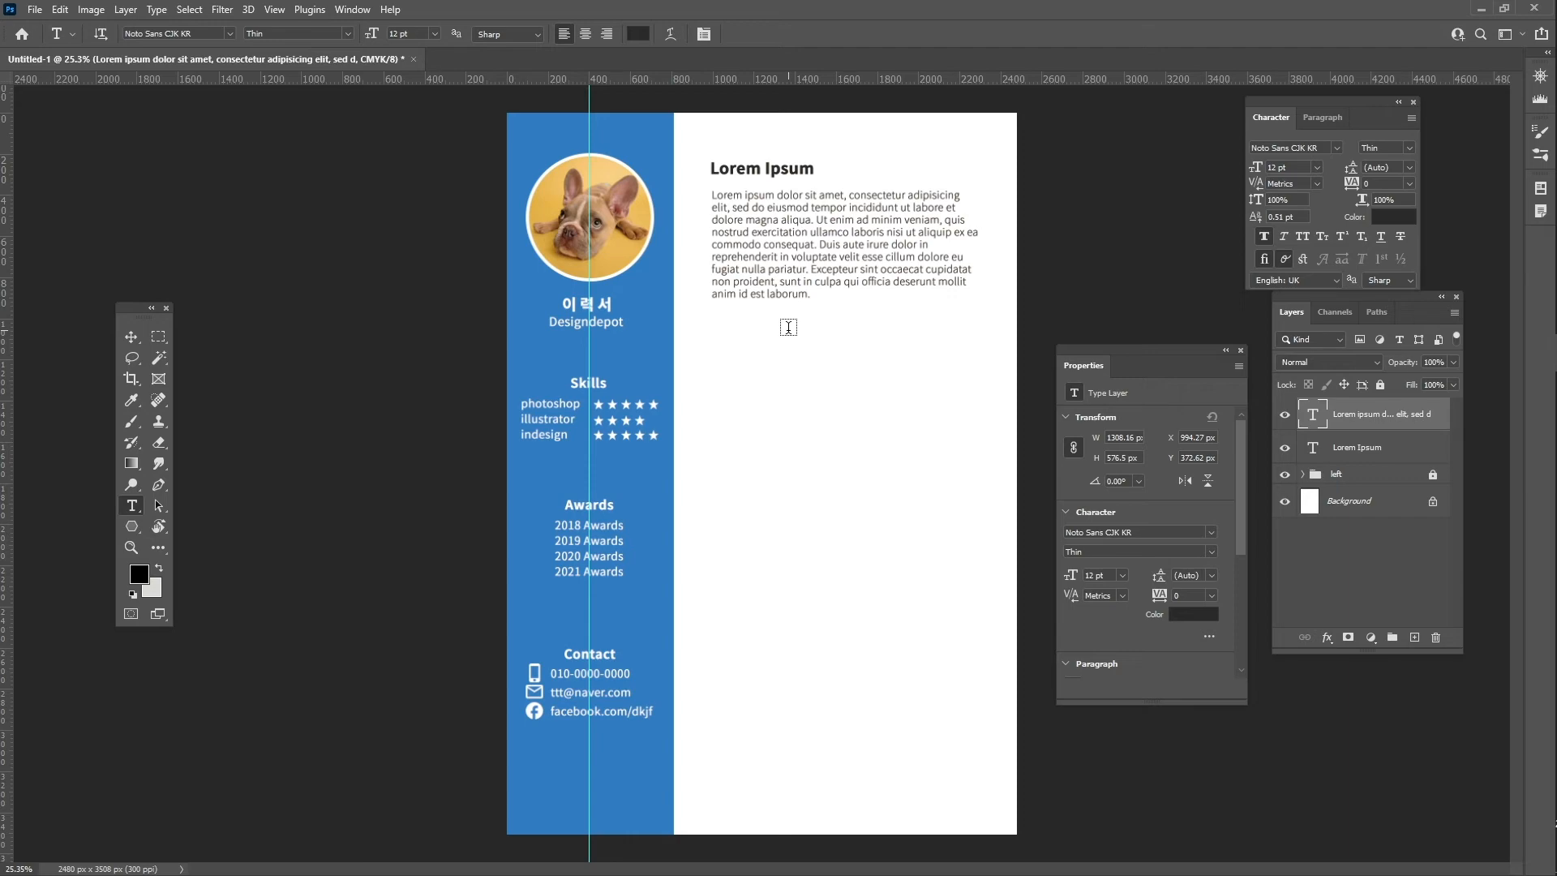
- Search Google Fonts icons for 'peop' and download the Face icon as PNG
key(alt+Tab)
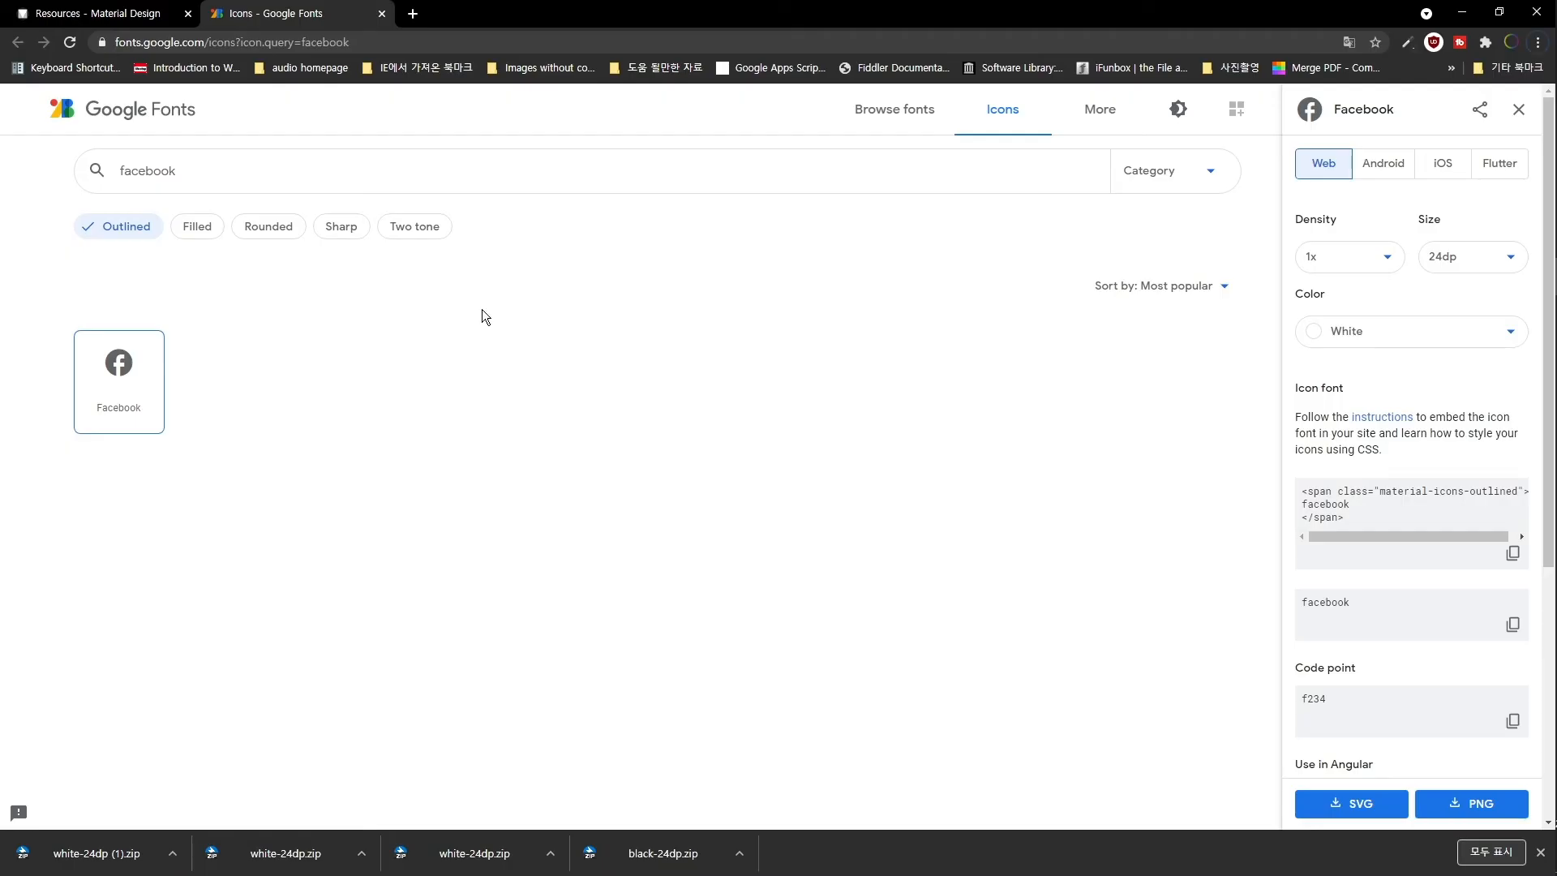
double_click(194, 166)
text(people)
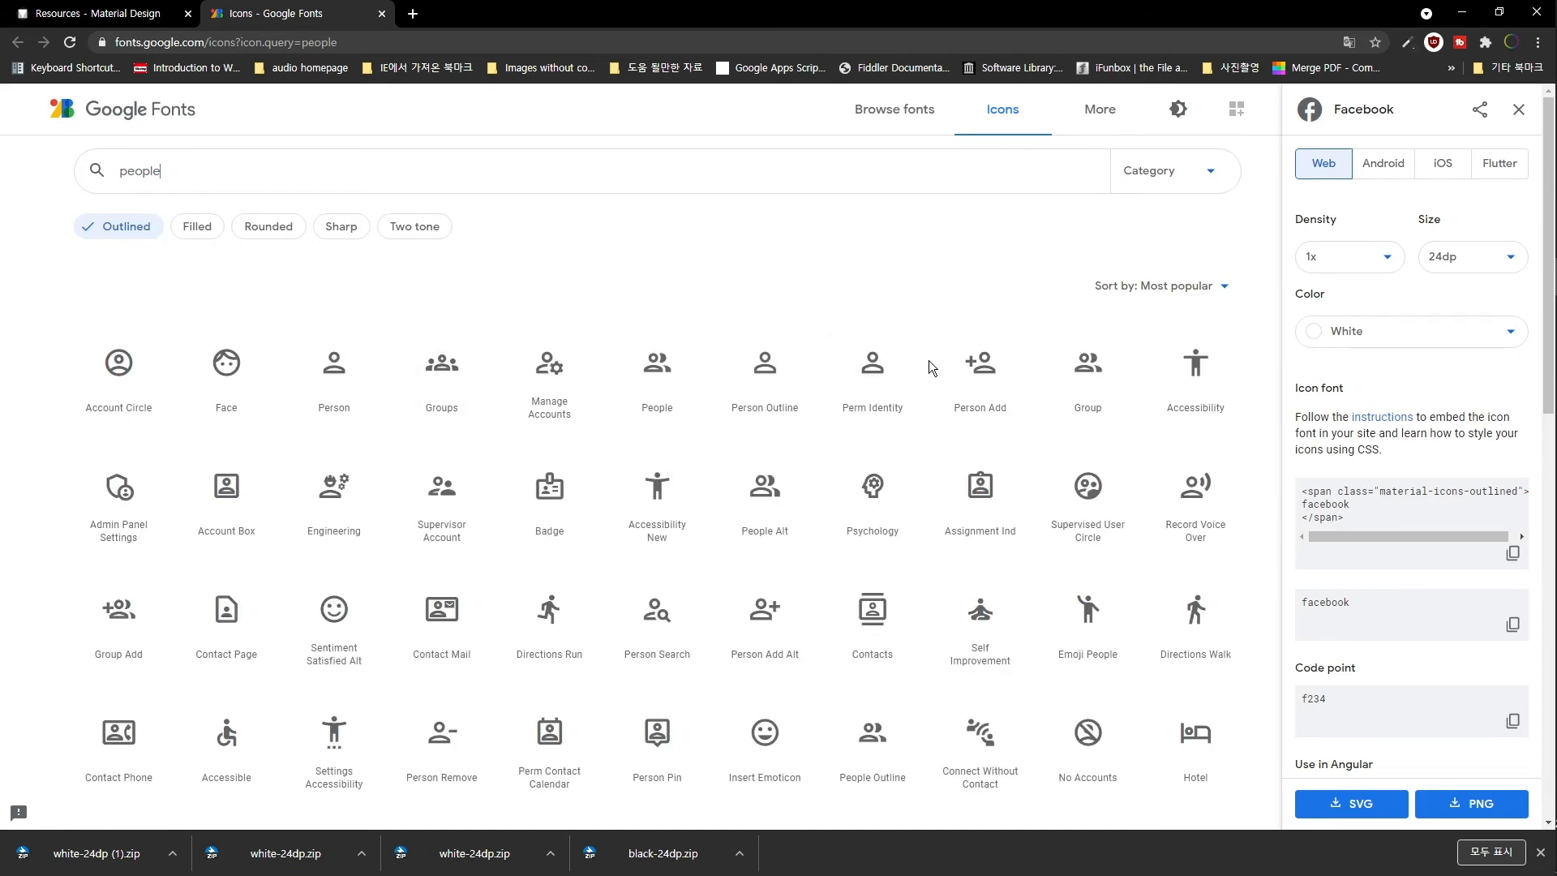
click(227, 378)
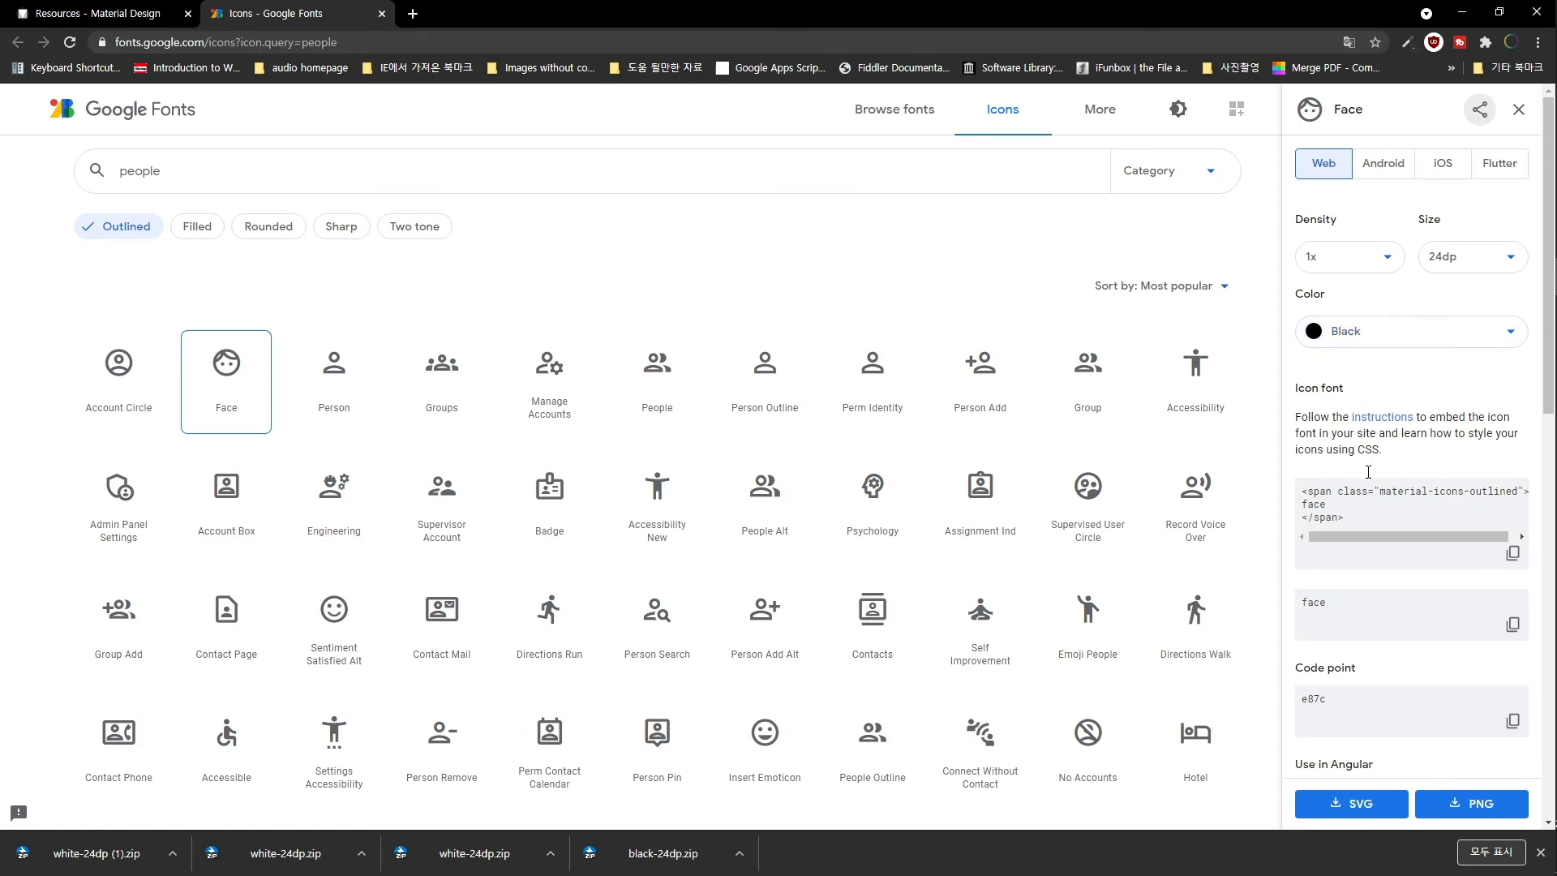
click(1484, 804)
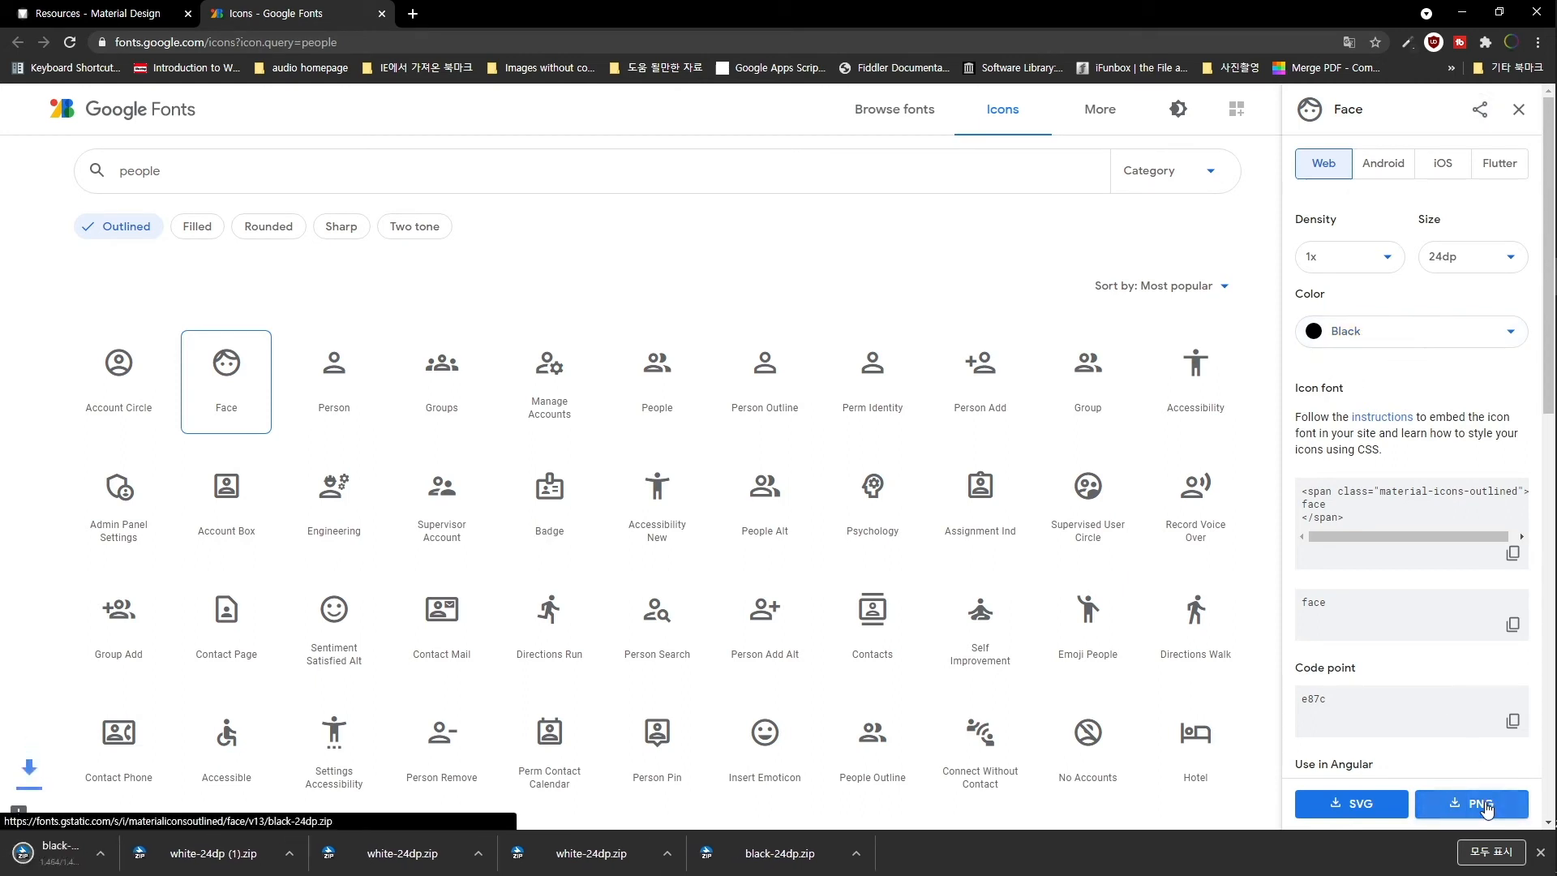
- Search for 'ed' and download the School icon as PNG
double_click(214, 169)
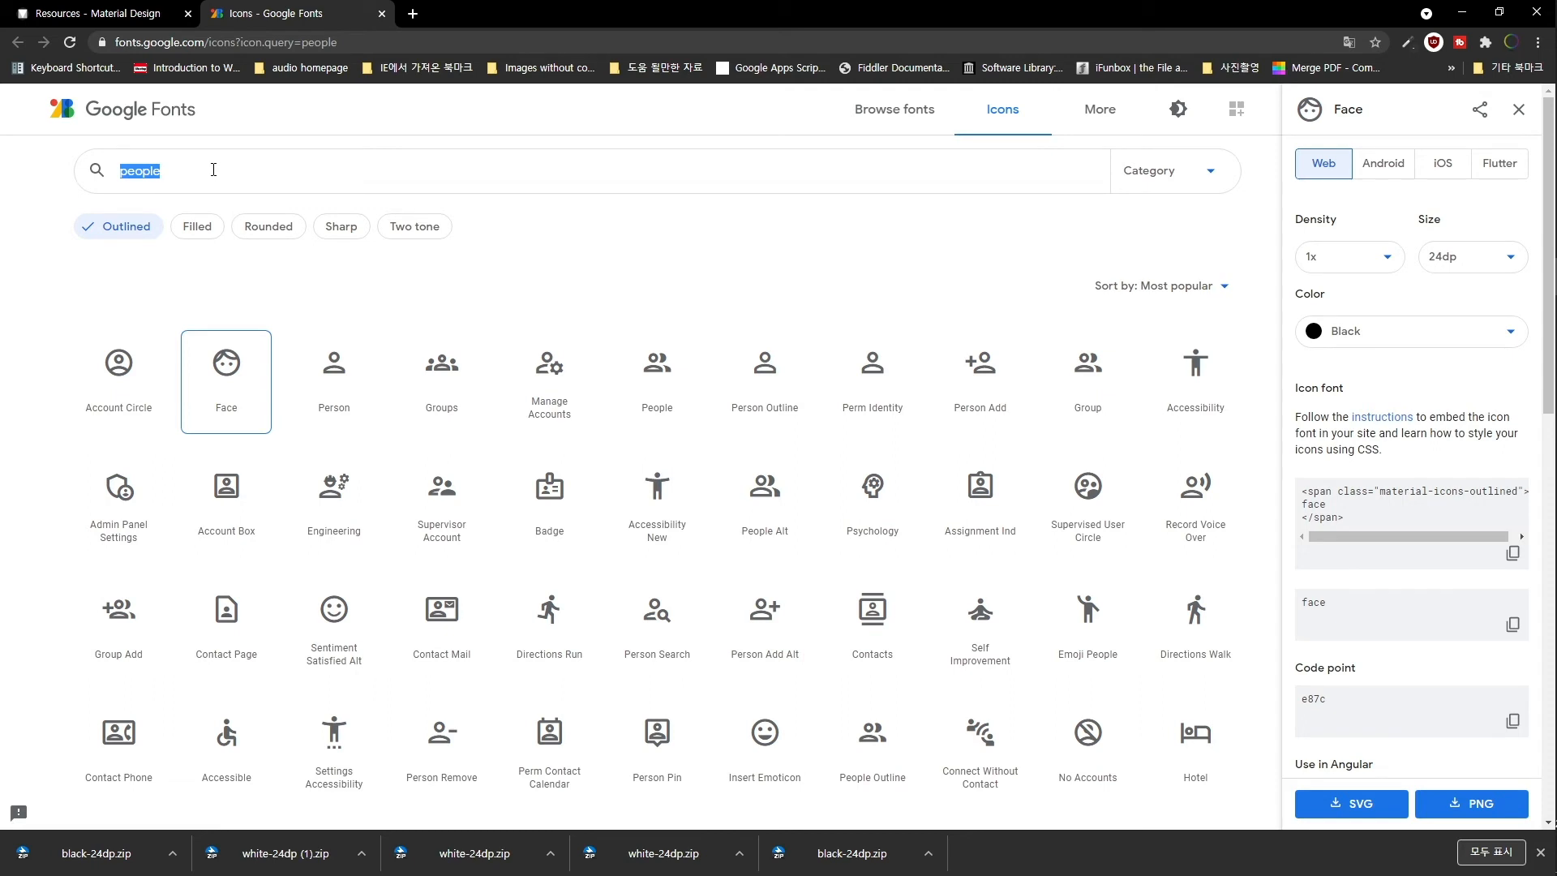
text(education)
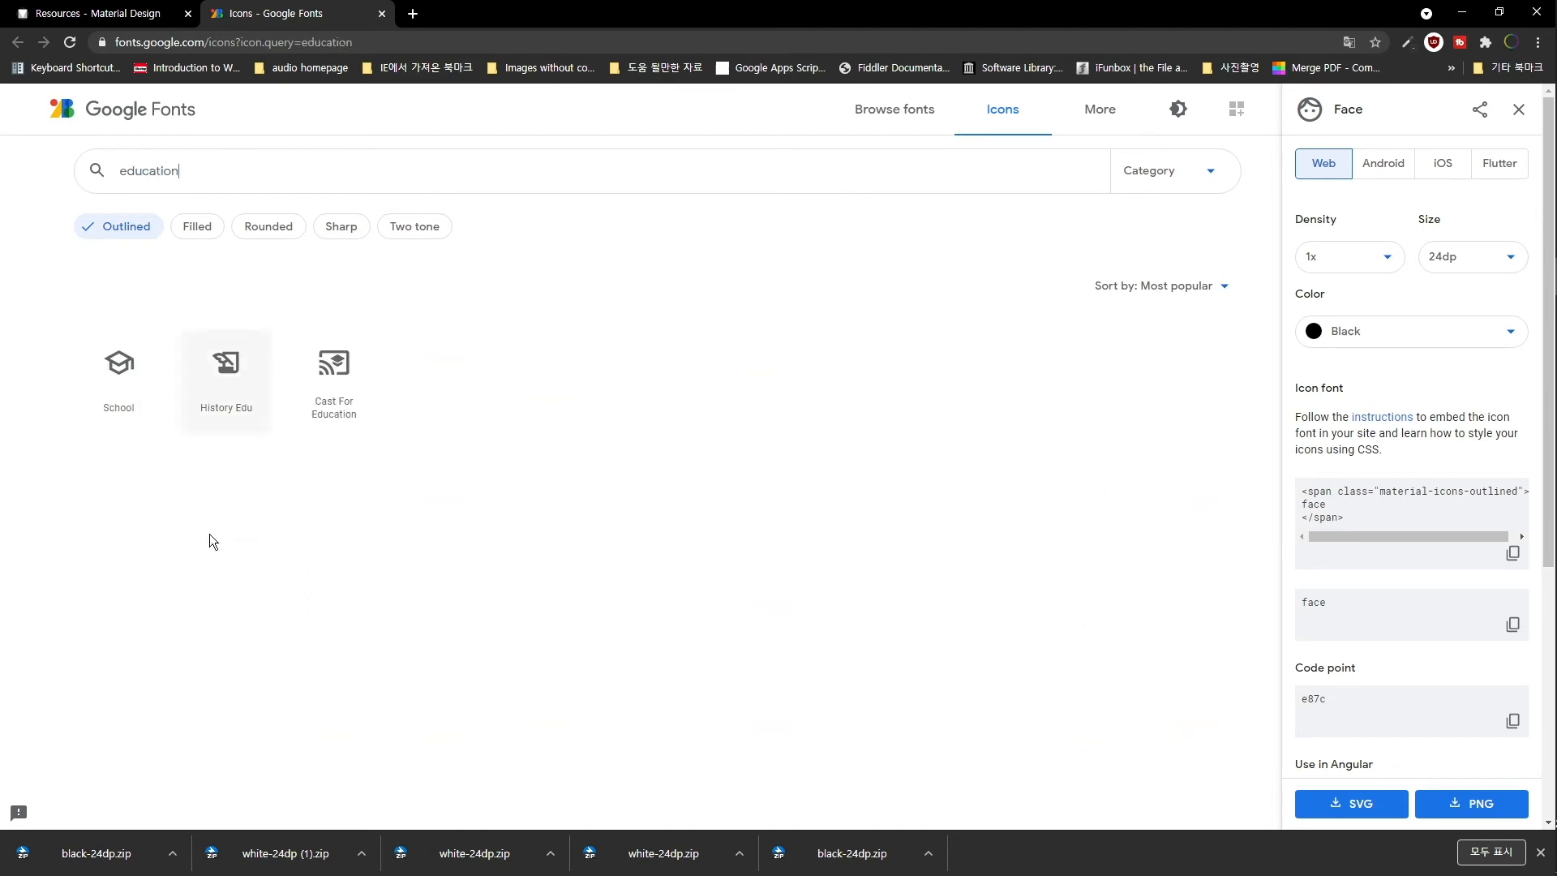
click(133, 373)
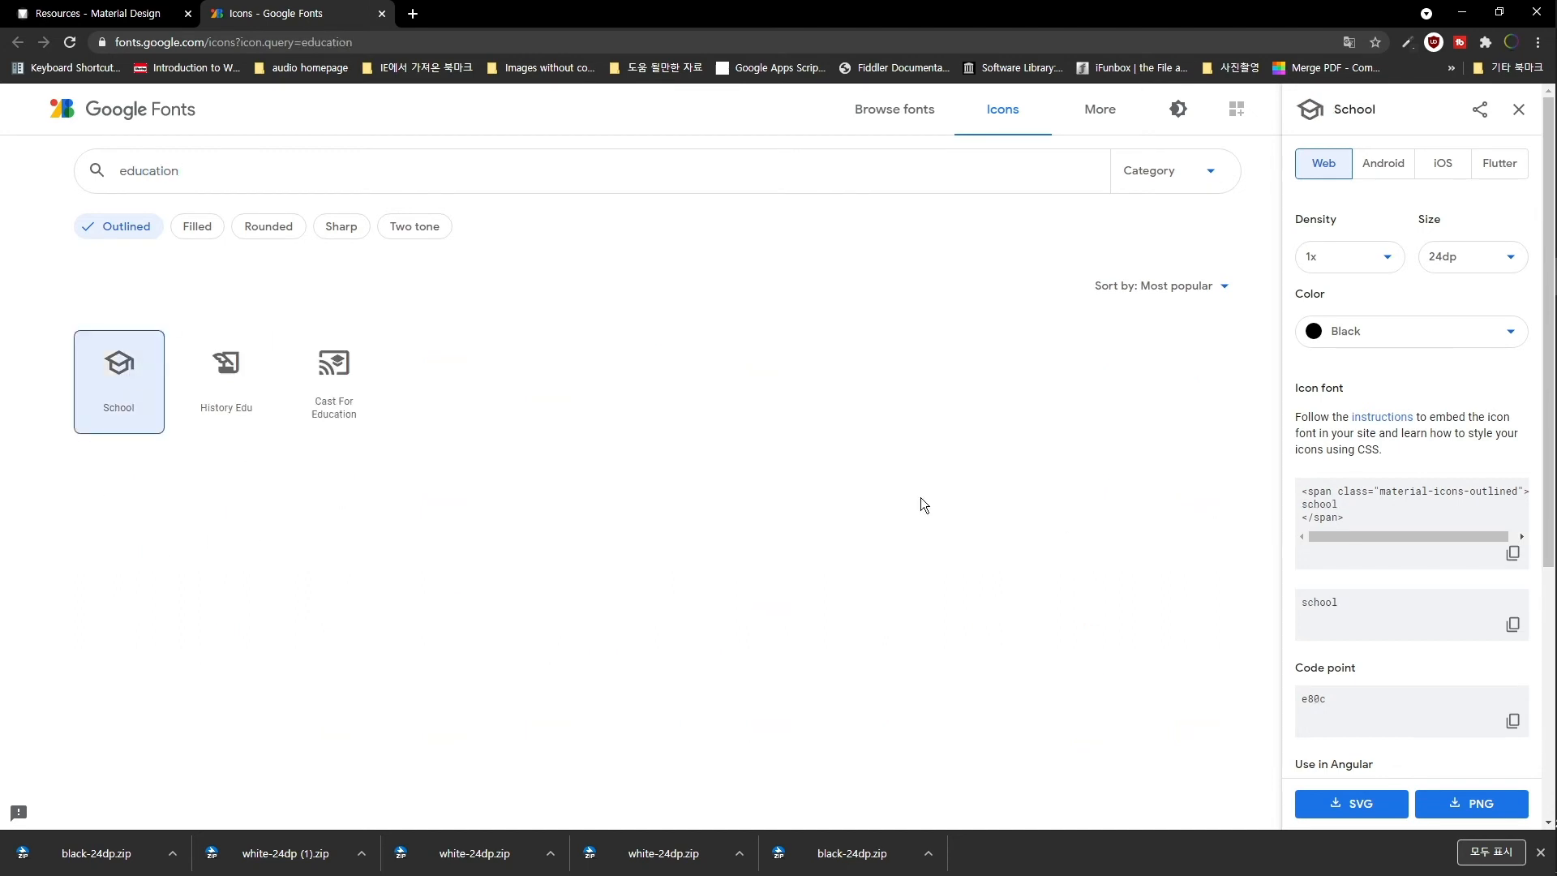
click(1463, 803)
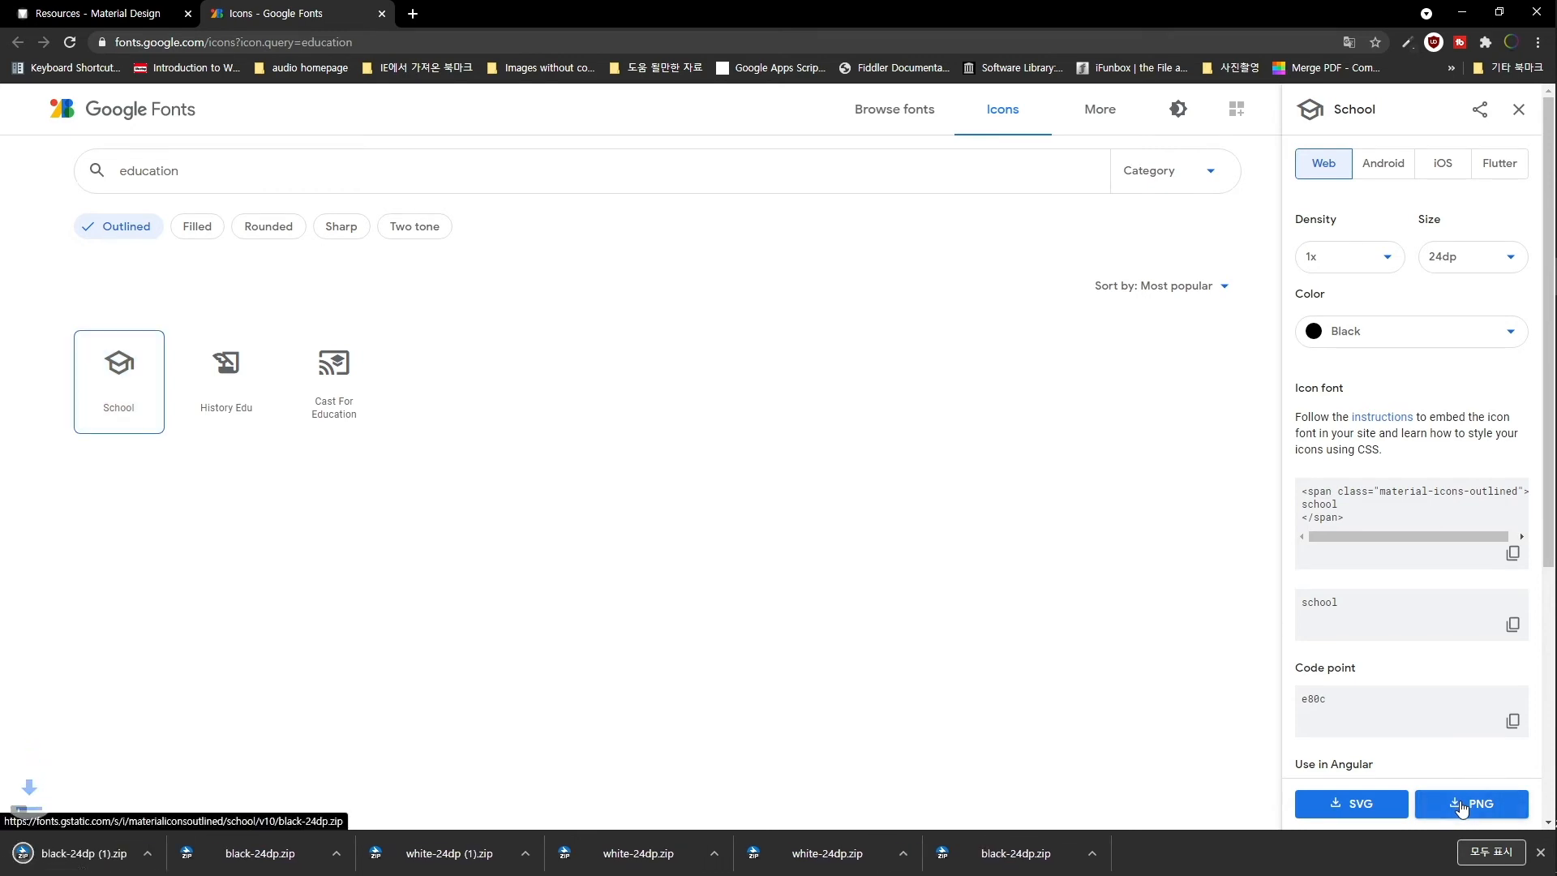
click(1131, 568)
- Extract the downloaded icon archive into its own folder
key(ctrl+v)
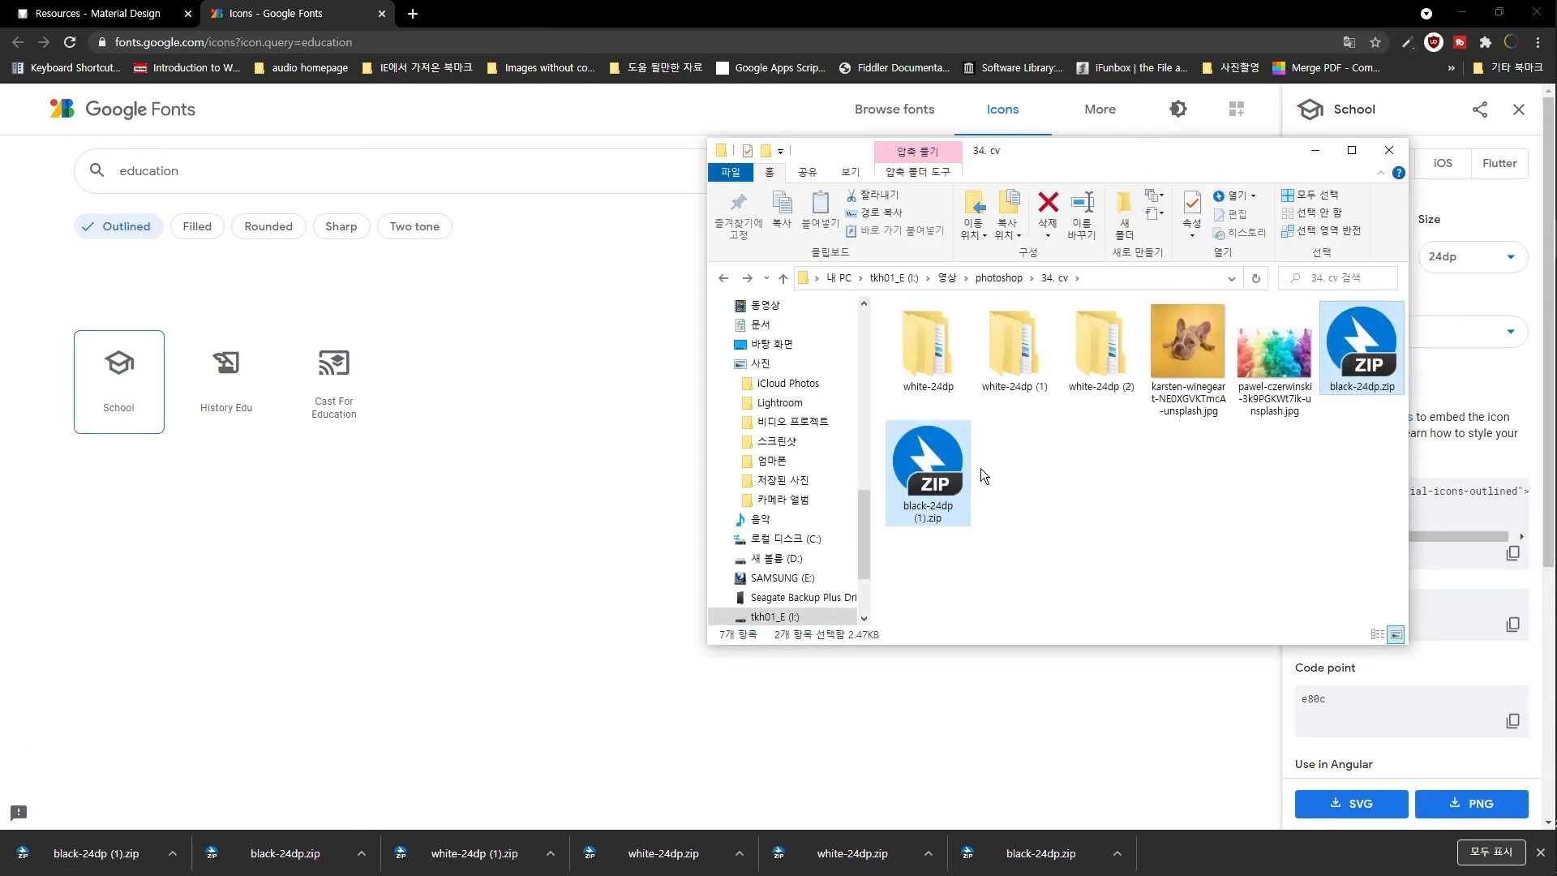
right_click(941, 484)
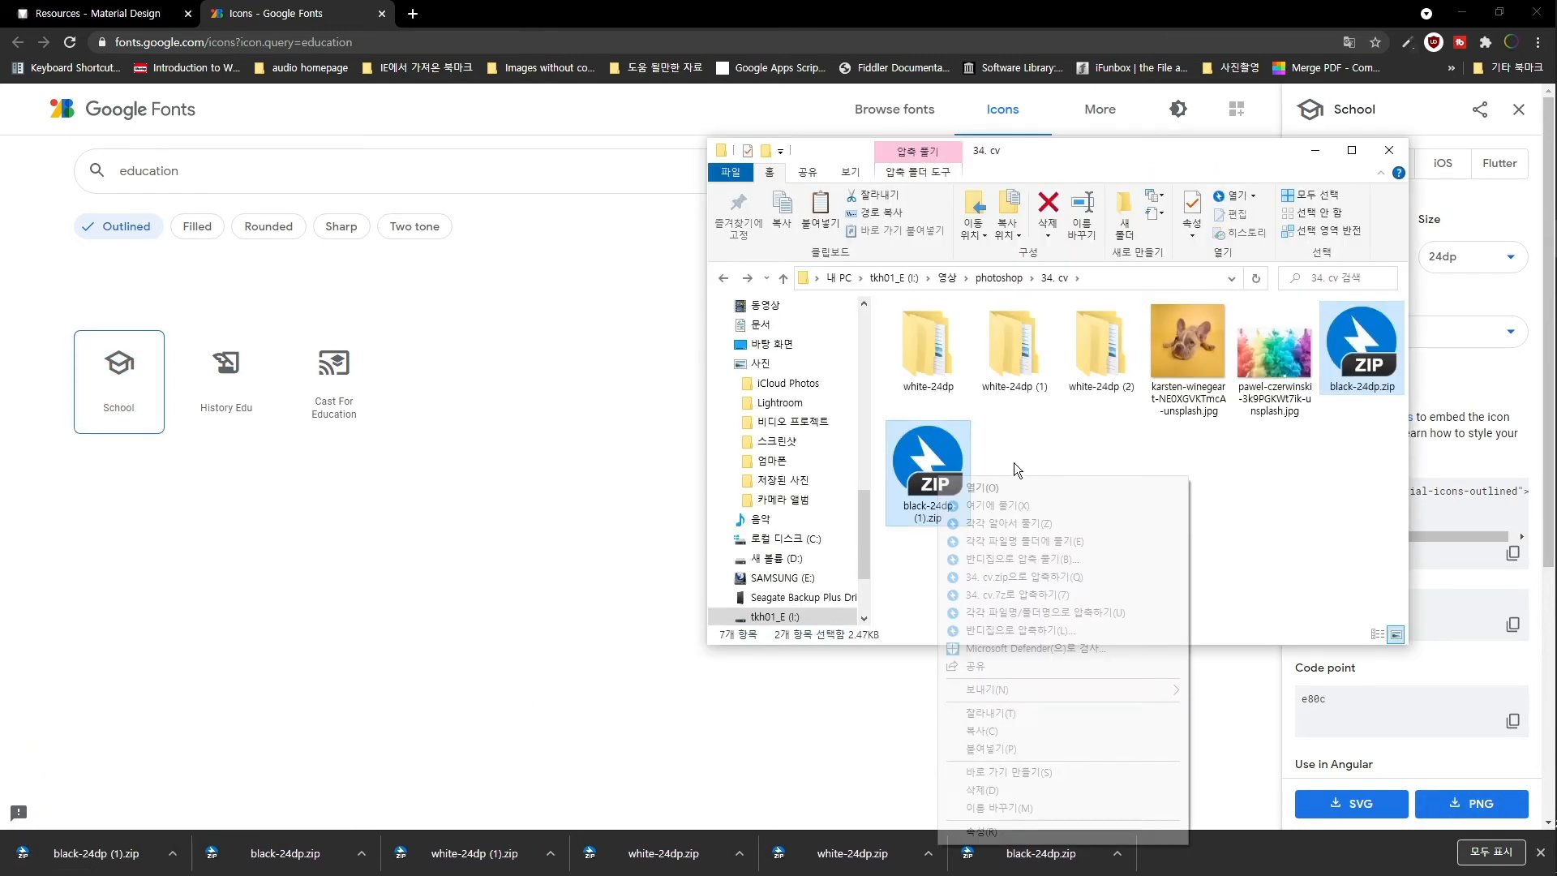
click(1035, 527)
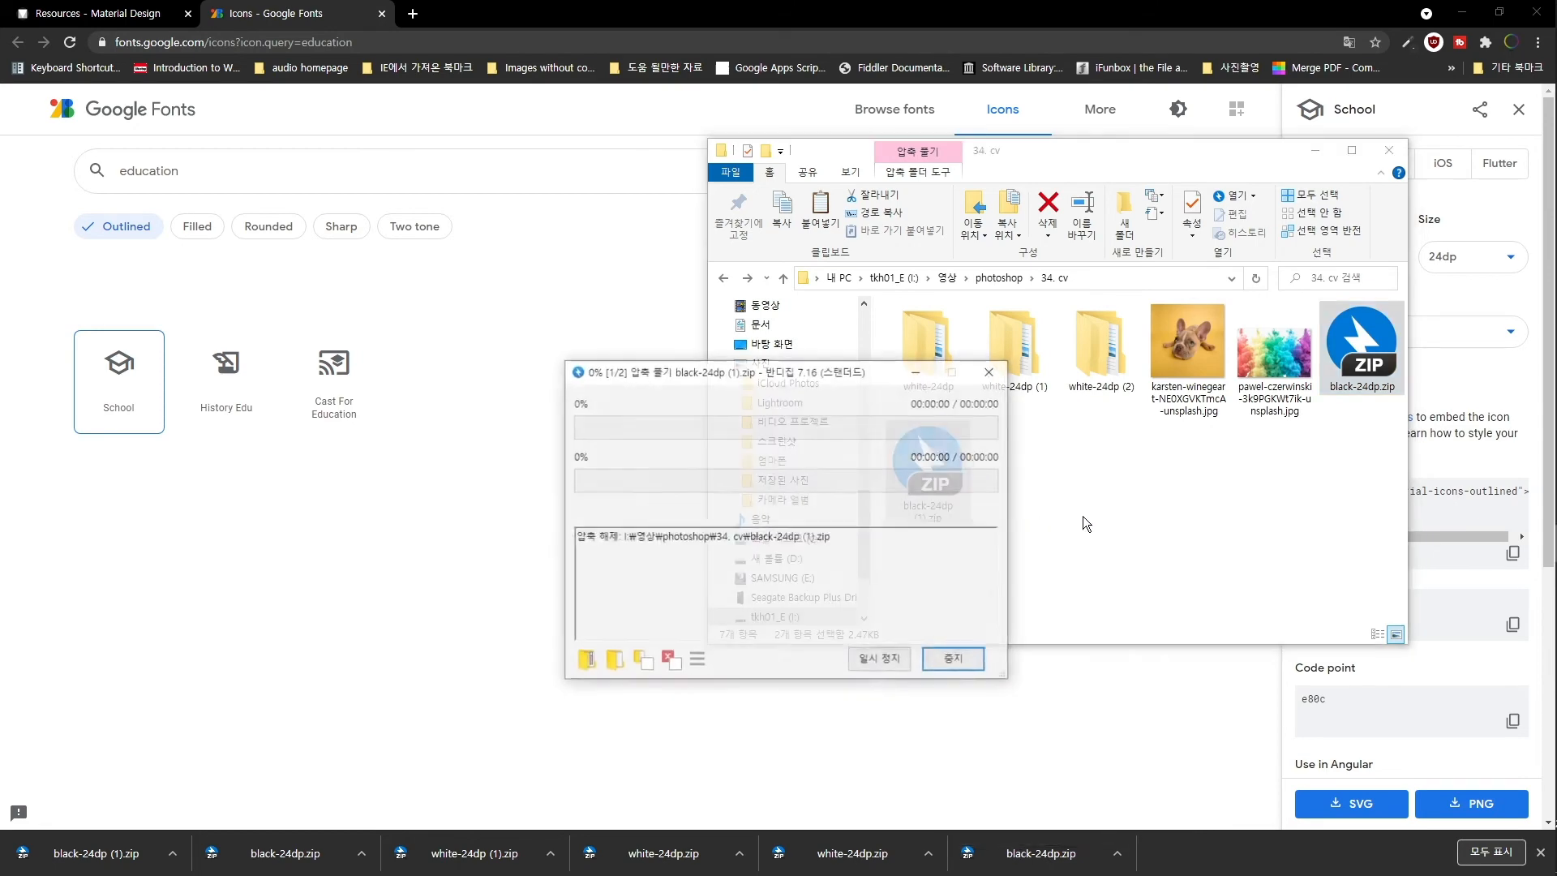
- Drag the School and Face icon PNGs from the 2x folders onto the CV
key(alt+Tab)
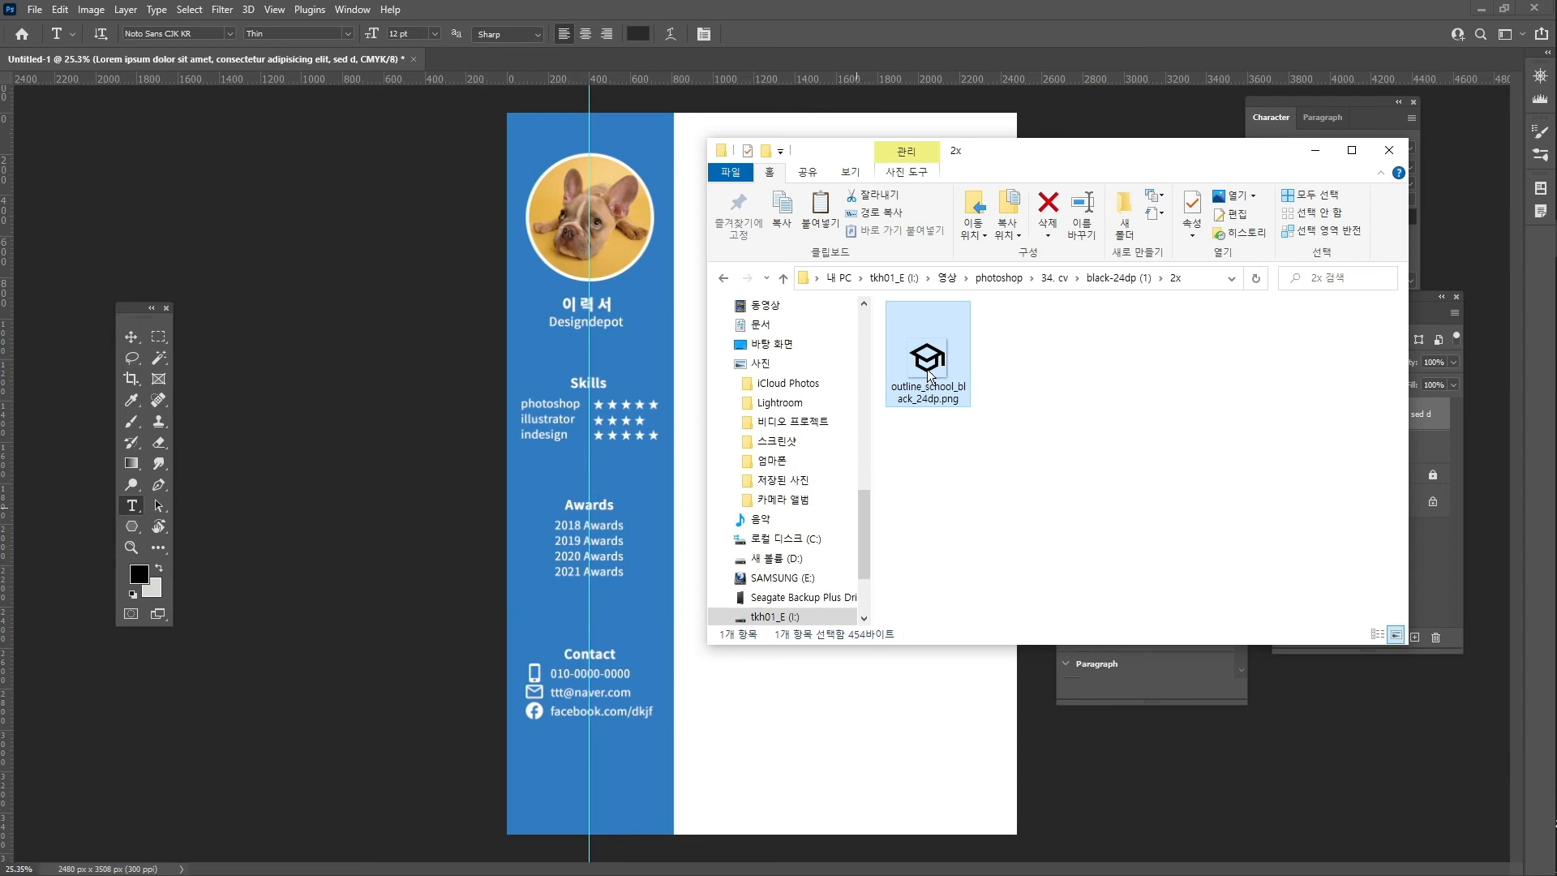
drag(930, 376, 705, 219)
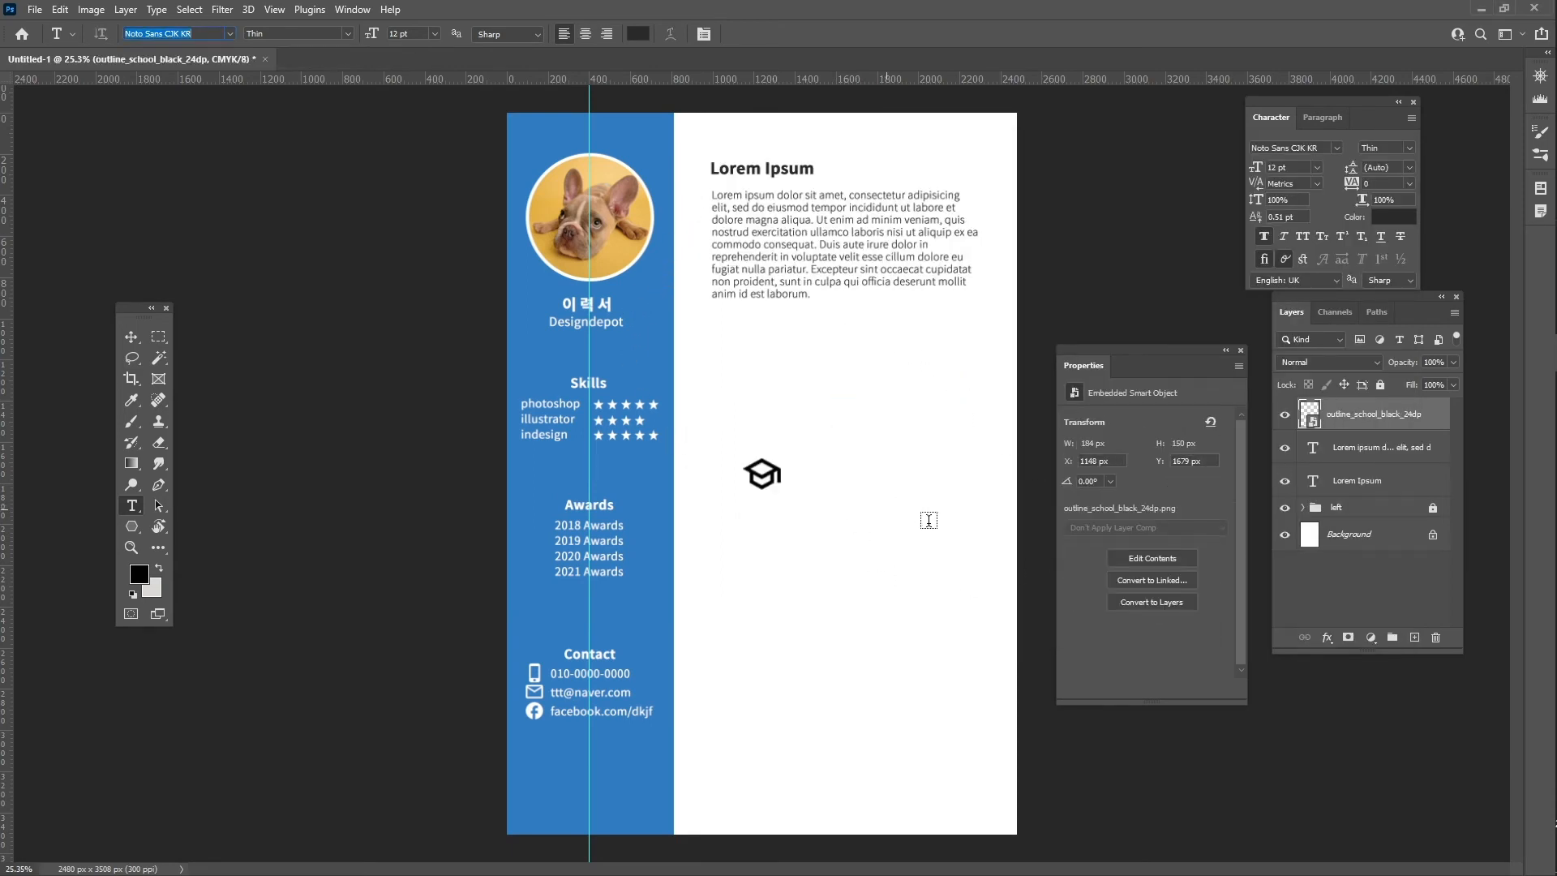
key(alt+Tab)
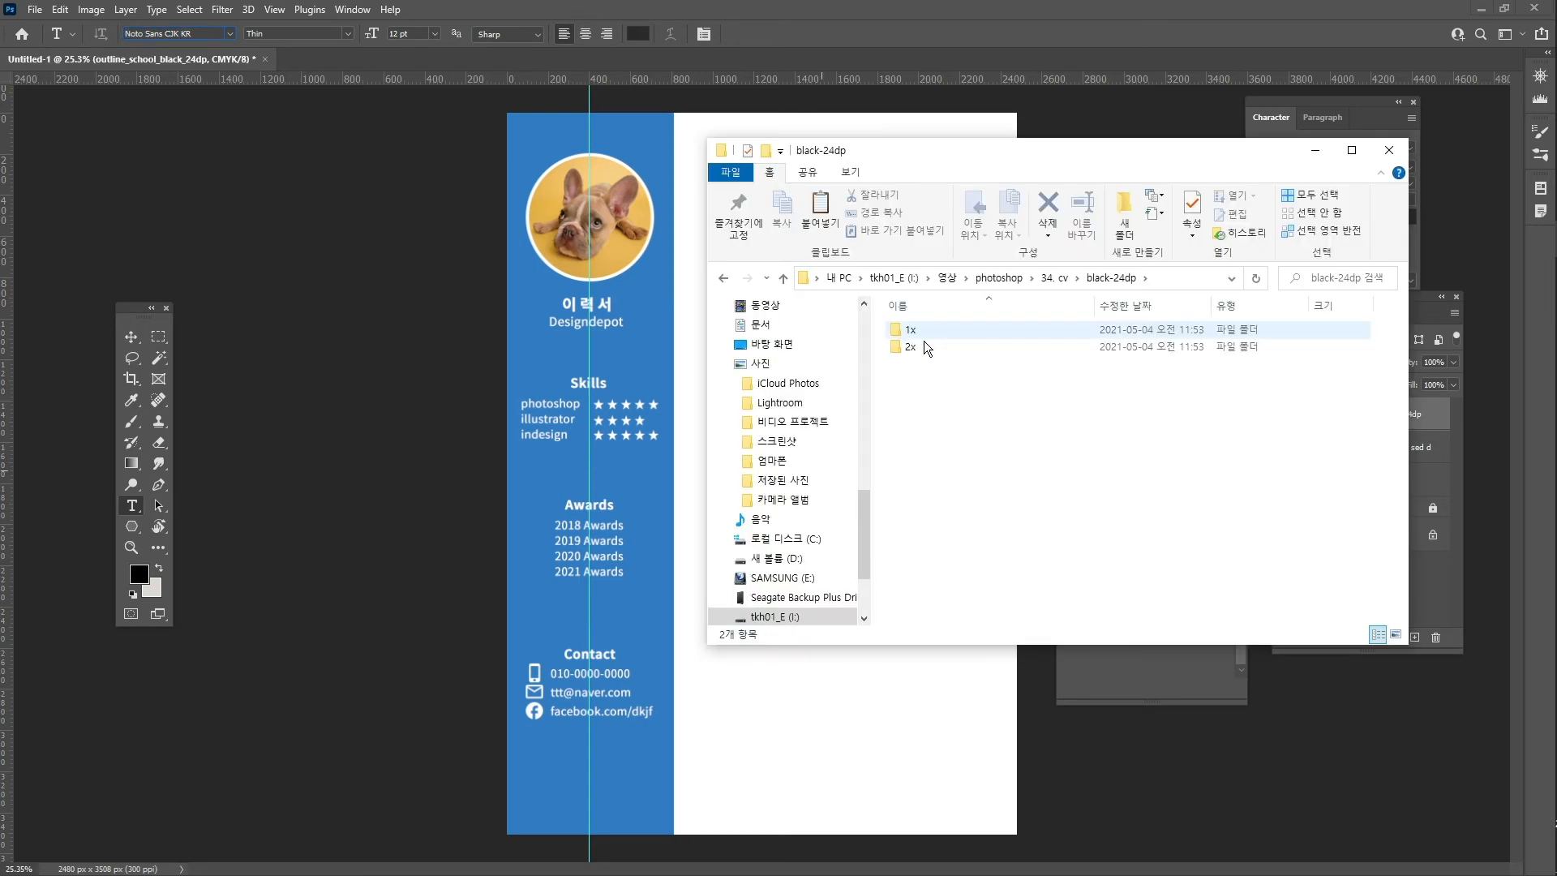
double_click(925, 347)
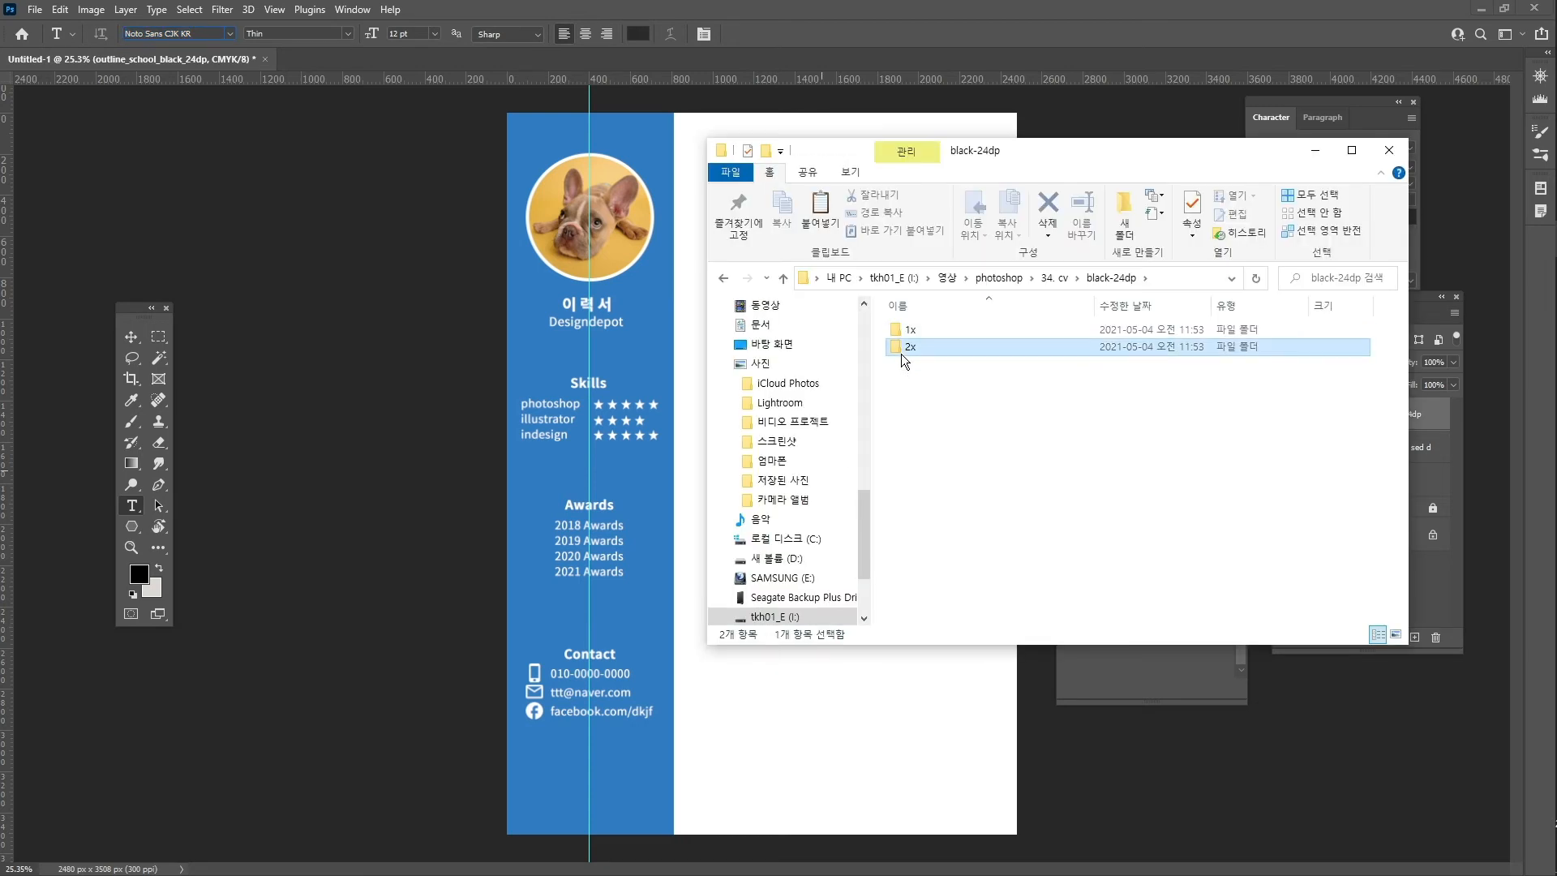
drag(925, 357, 890, 579)
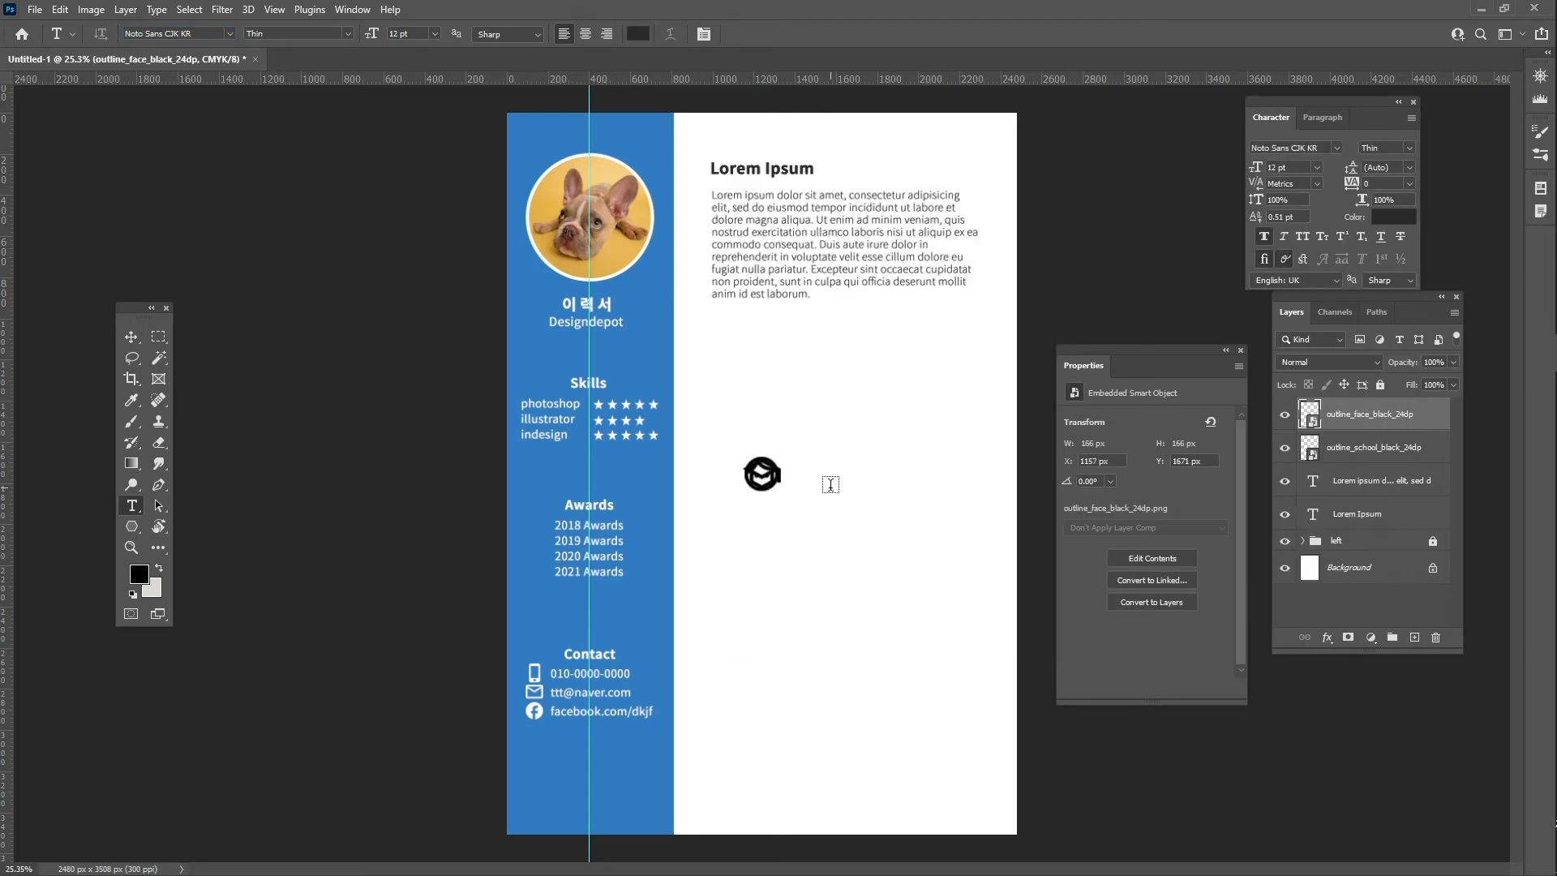
- Scale the School and Face icons together to 50% width and height
key(v)
key(shift+Up)
key(shift+Up)
key(shift+Up)
key(shift+Up)
key(shift+Up)
key(shift+Up)
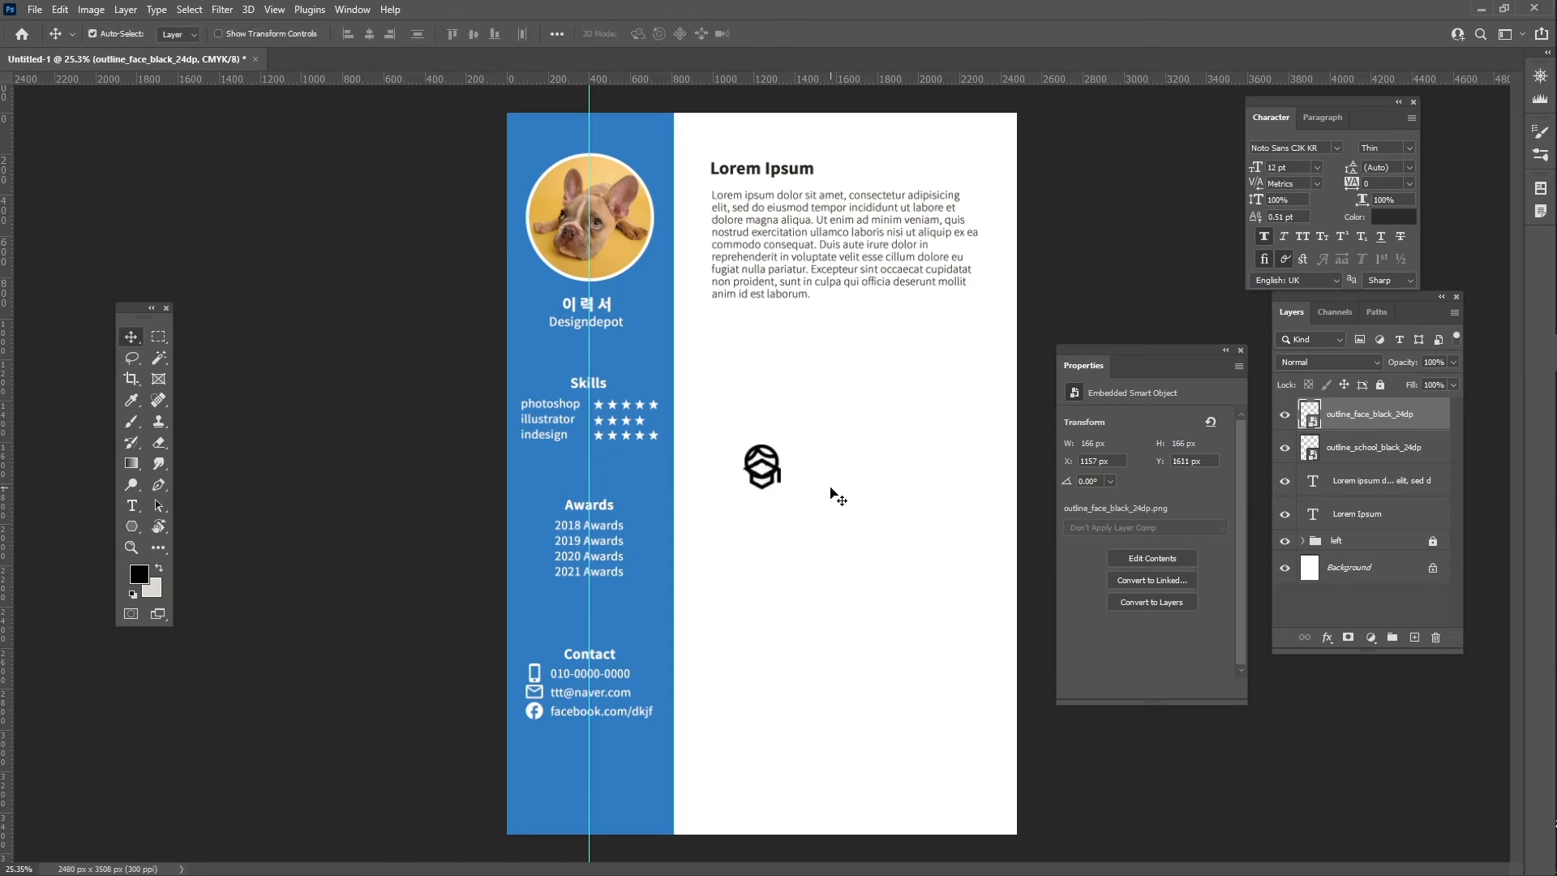
shift+click(1367, 451)
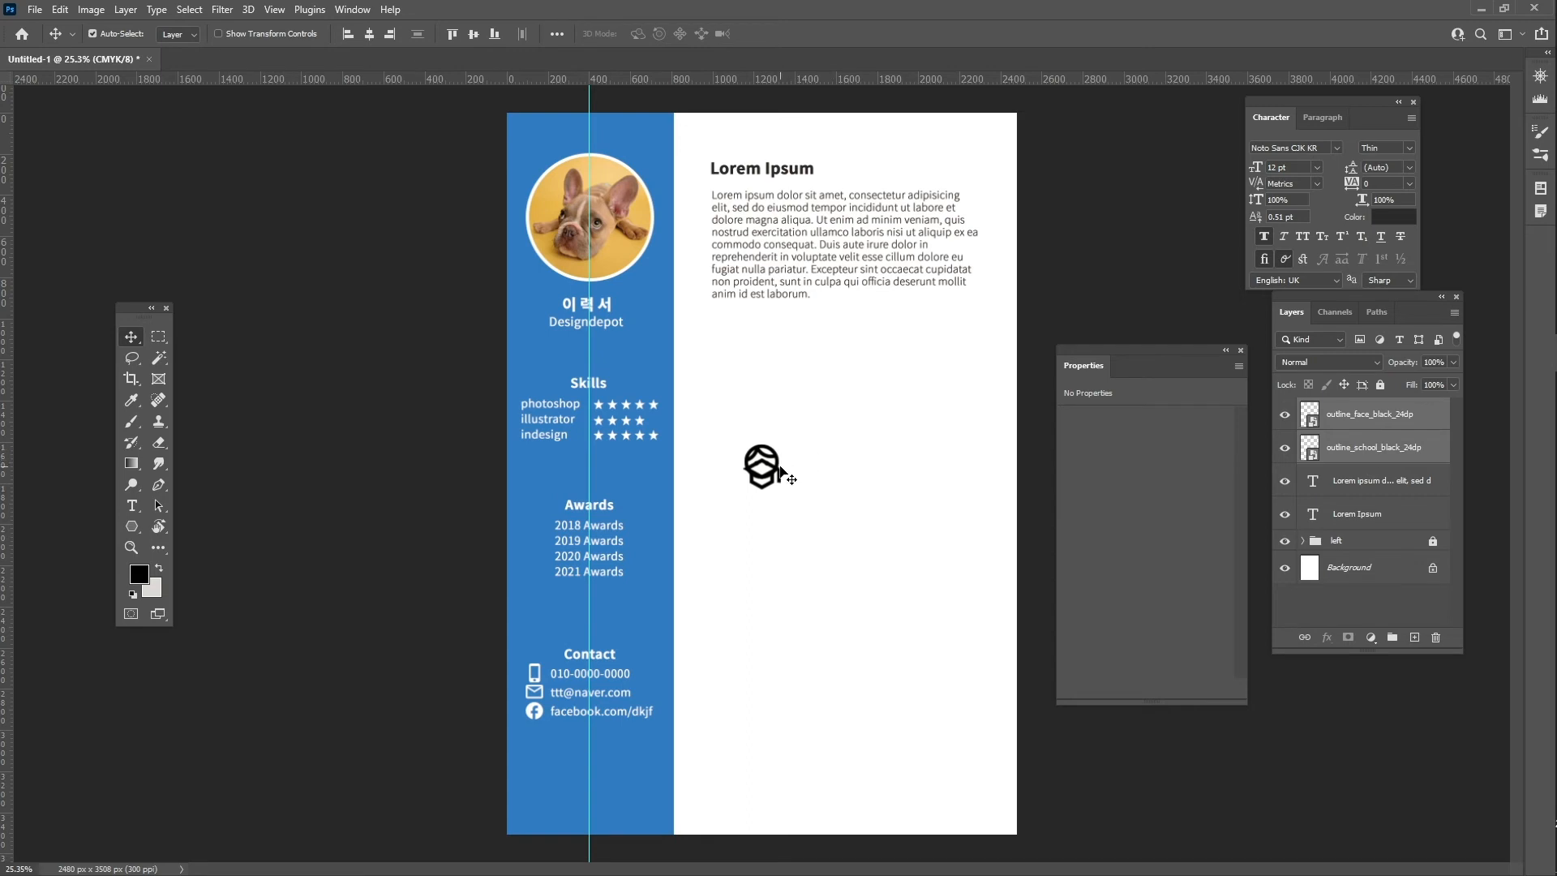
key(ctrl)
key(ctrl+t)
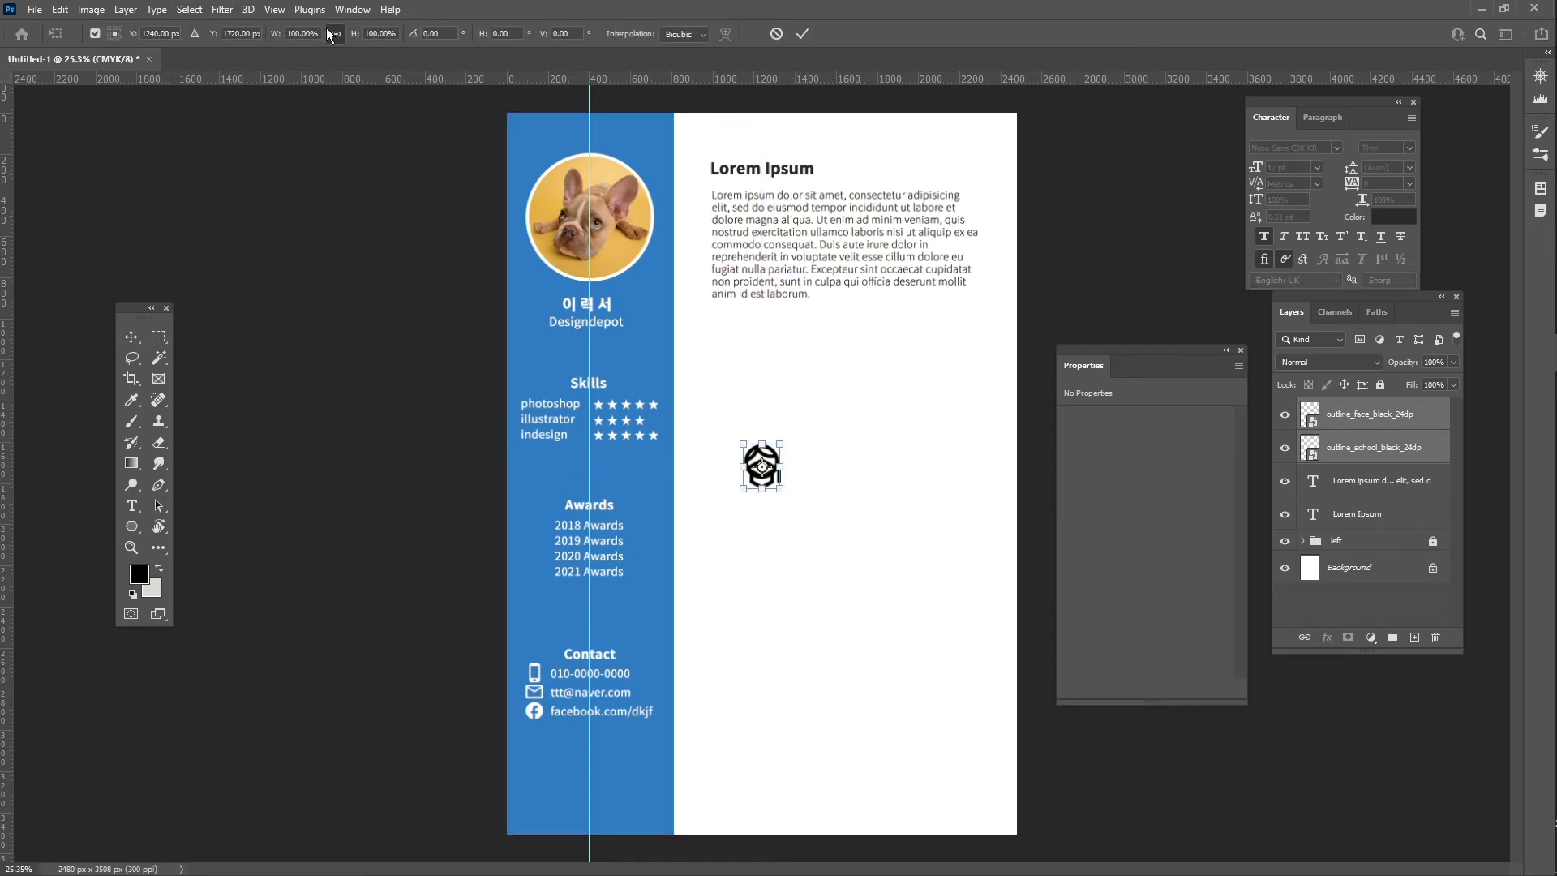
click(295, 34)
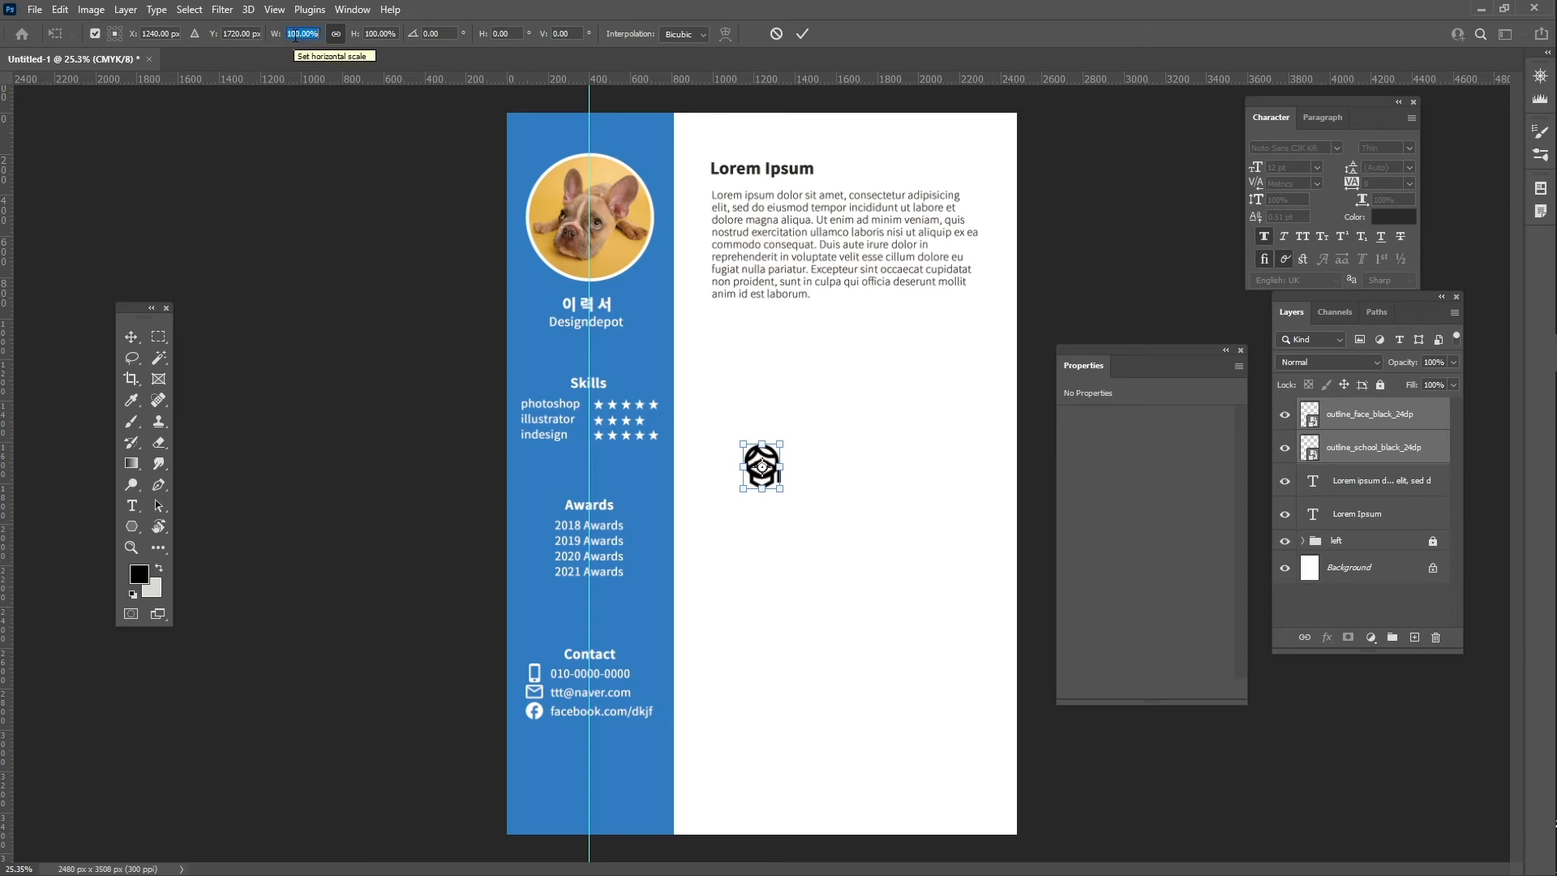
text(50)
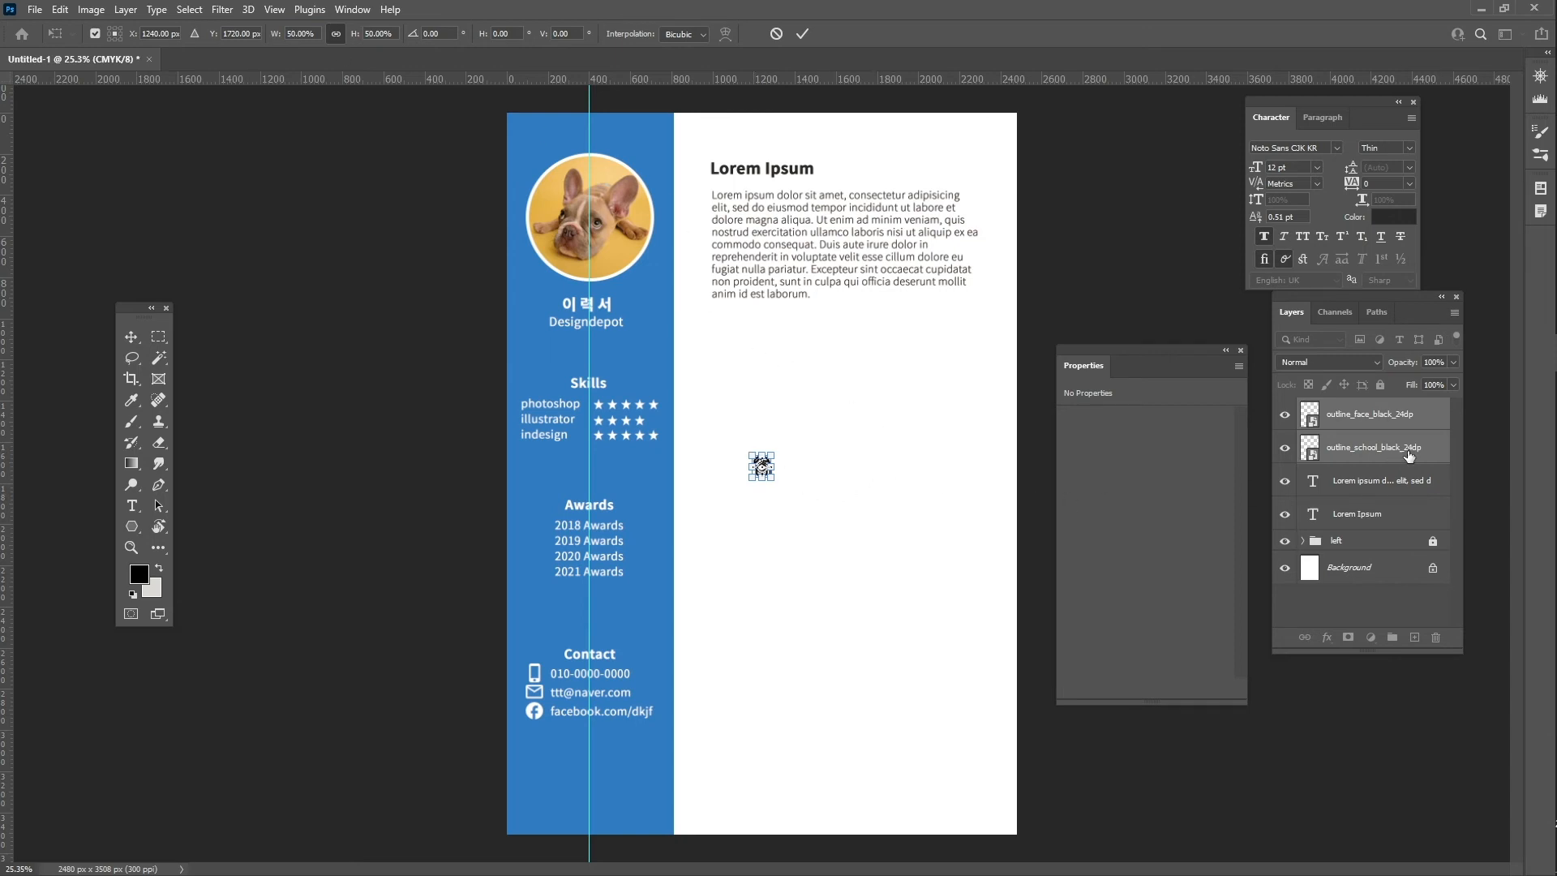
click(1406, 454)
- Move the Face icon up to sit just left of the Lorem Ipsum heading
click(1386, 417)
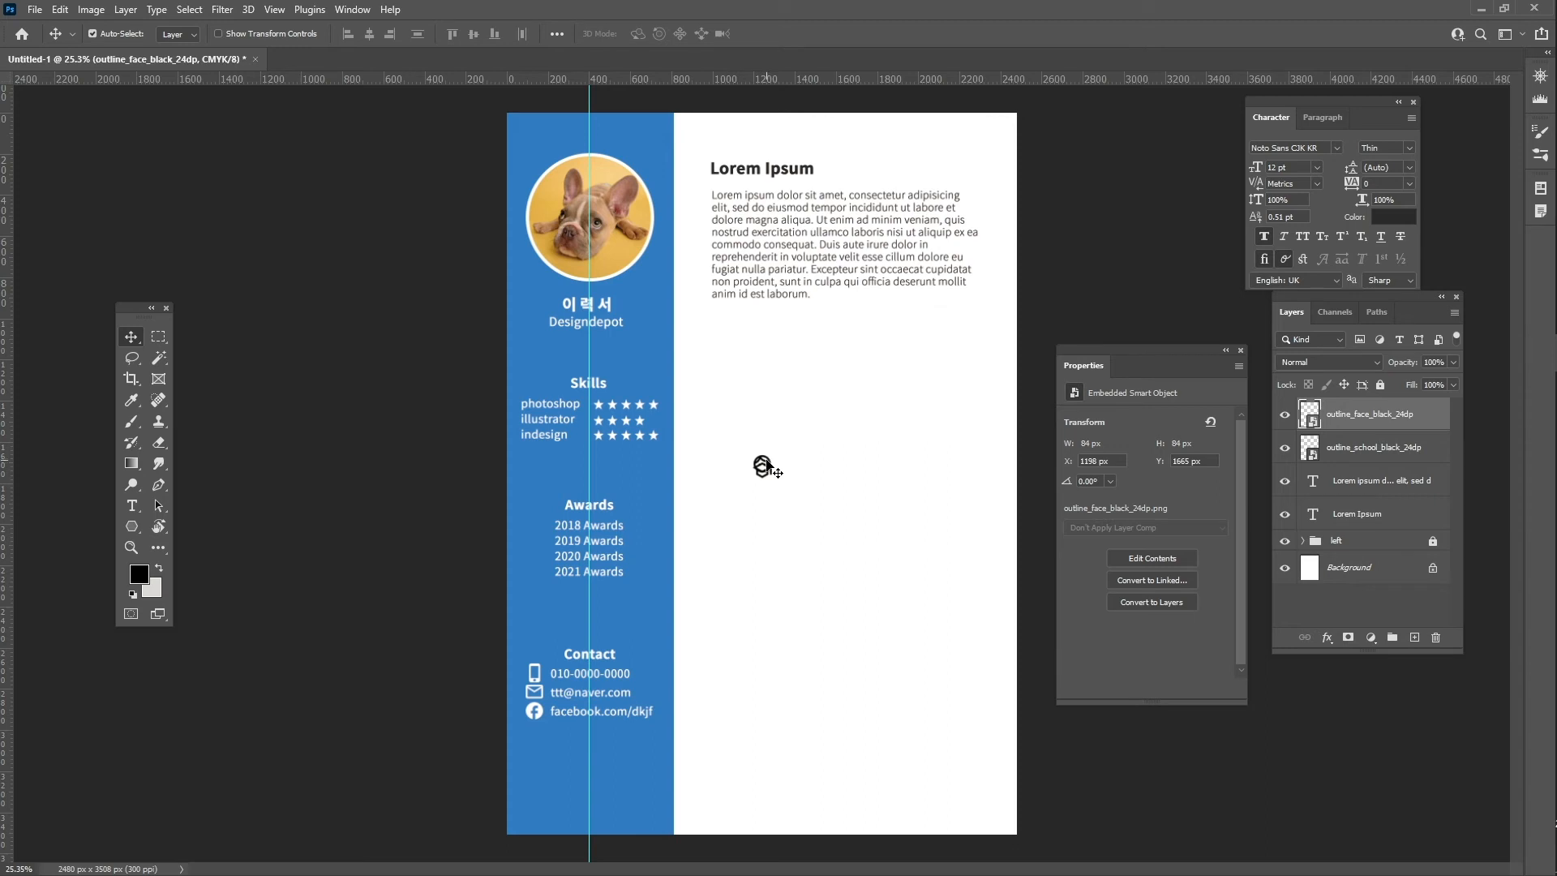
drag(766, 462, 754, 389)
key(ctrl)
key(ctrl+t)
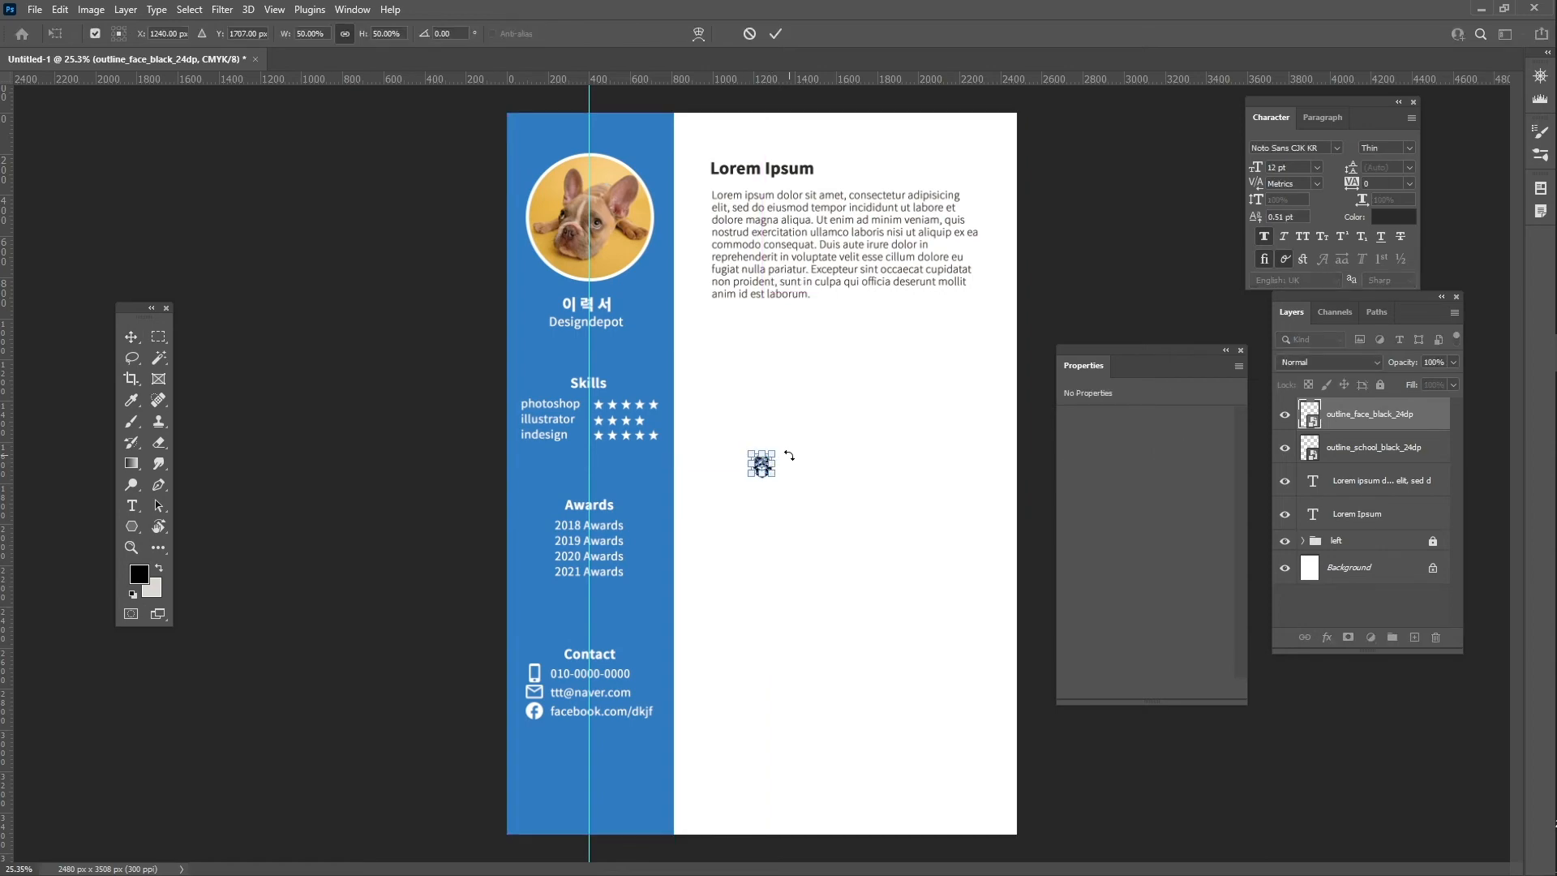
key(Return)
key(z)
drag(756, 445, 654, 169)
key(space)
key(ctrl+t)
key(Return)
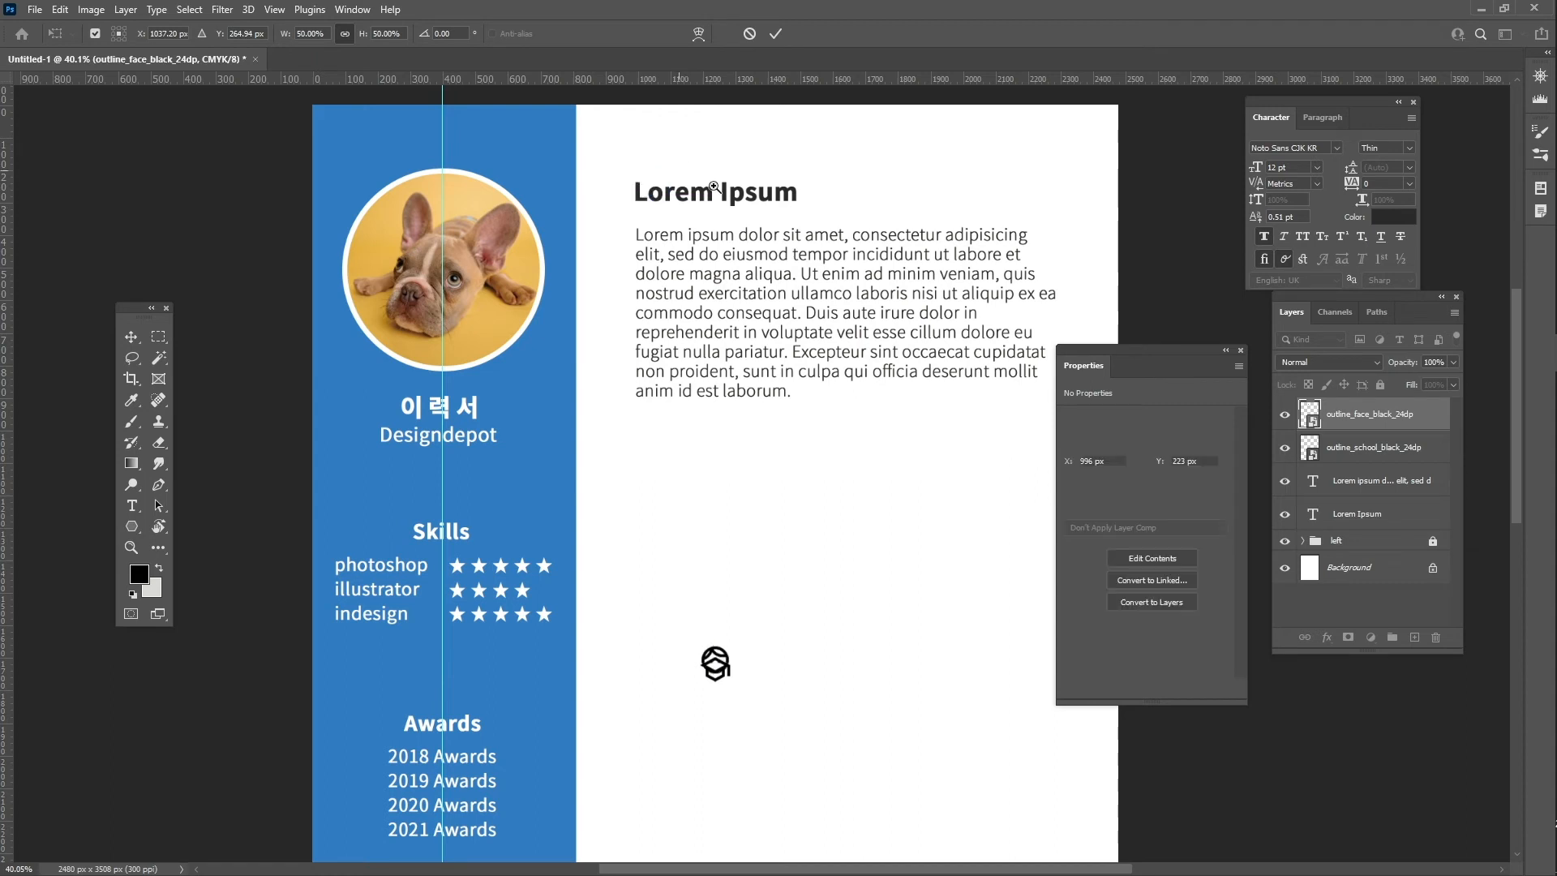
key(z)
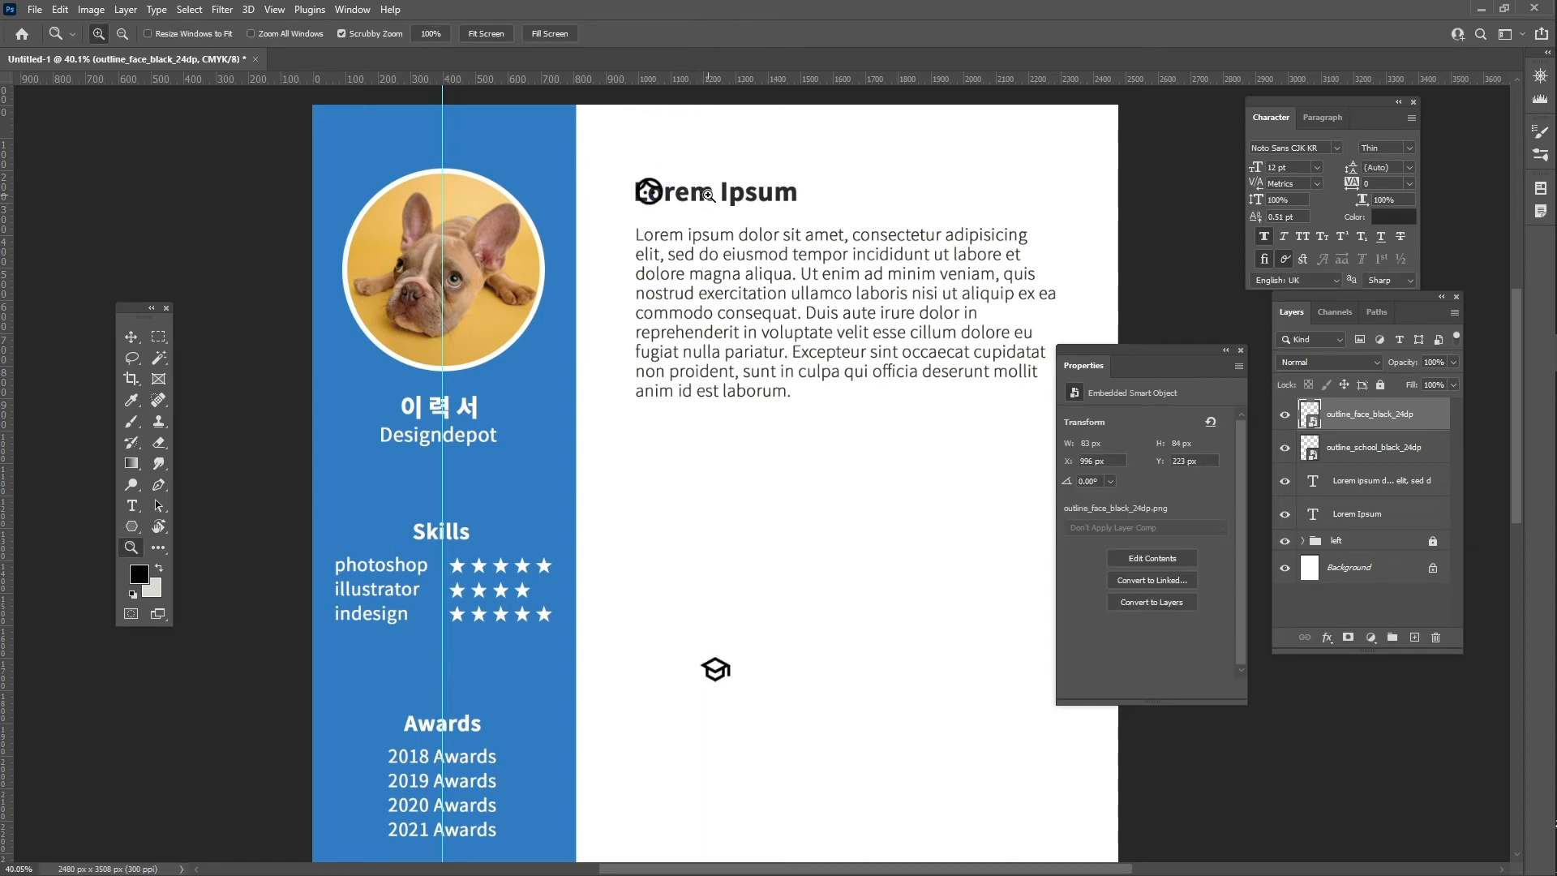
key(v)
click(704, 195)
- Shift the heading right of the face icon and retype it as 'About Me'
drag(704, 195, 724, 191)
double_click(719, 187)
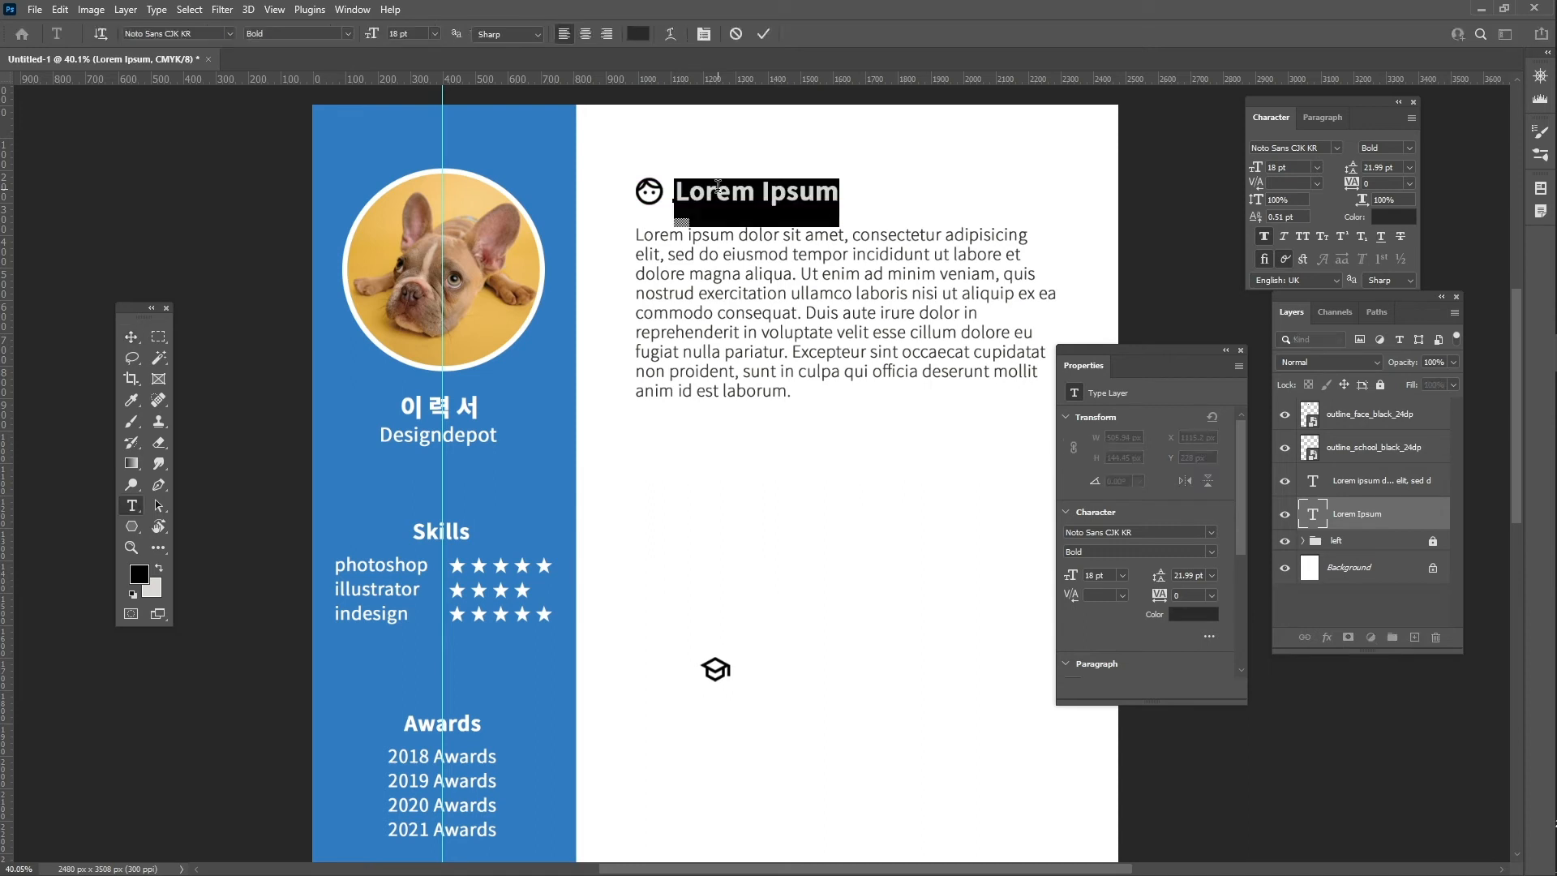
text(Abo)
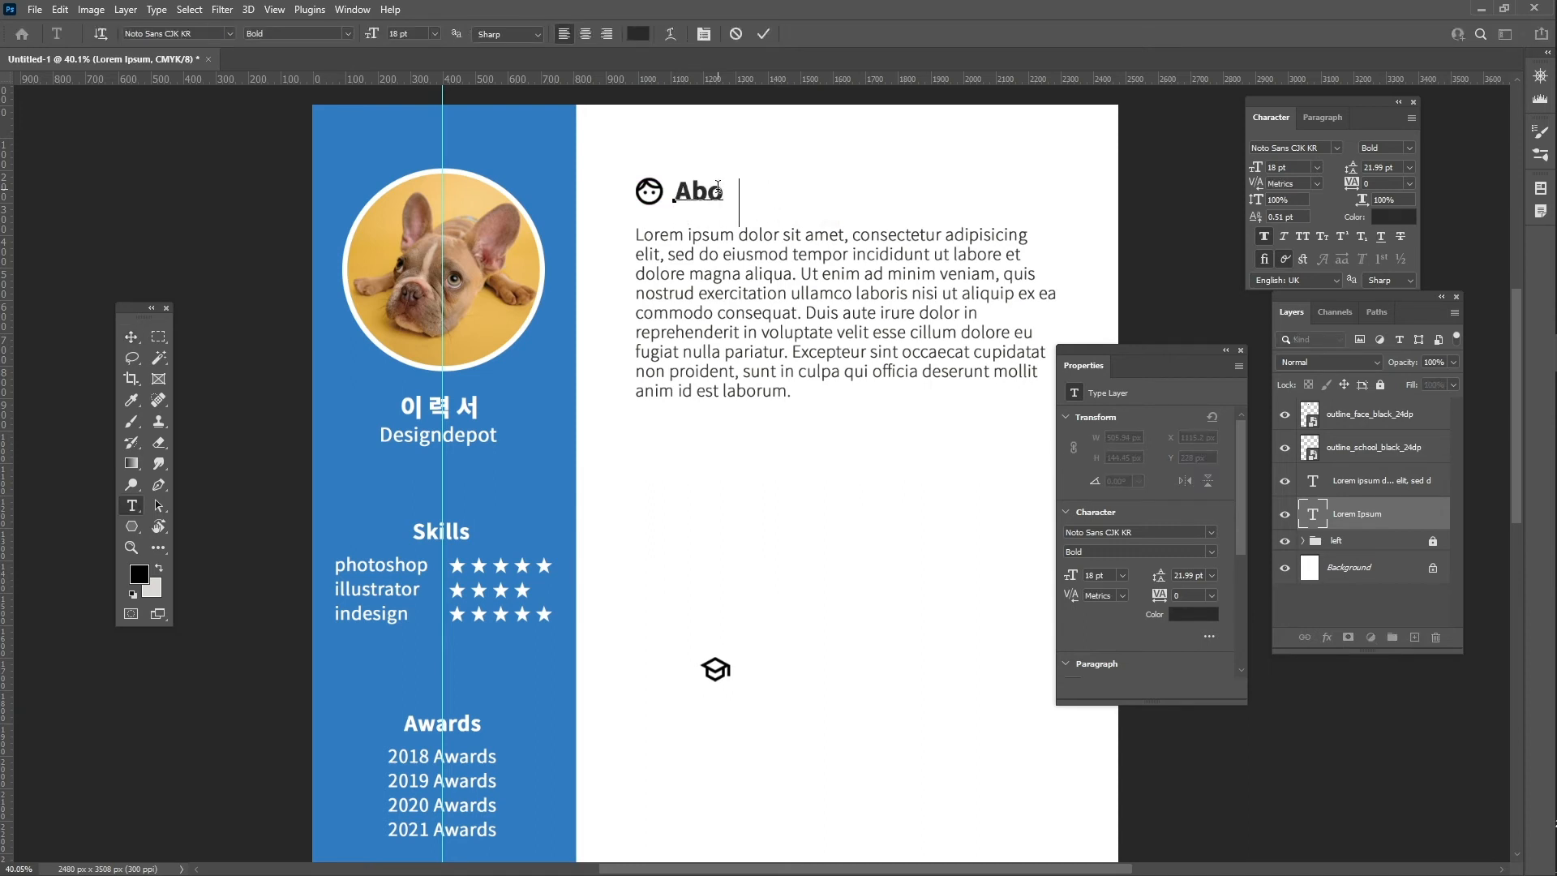
text(ut Me)
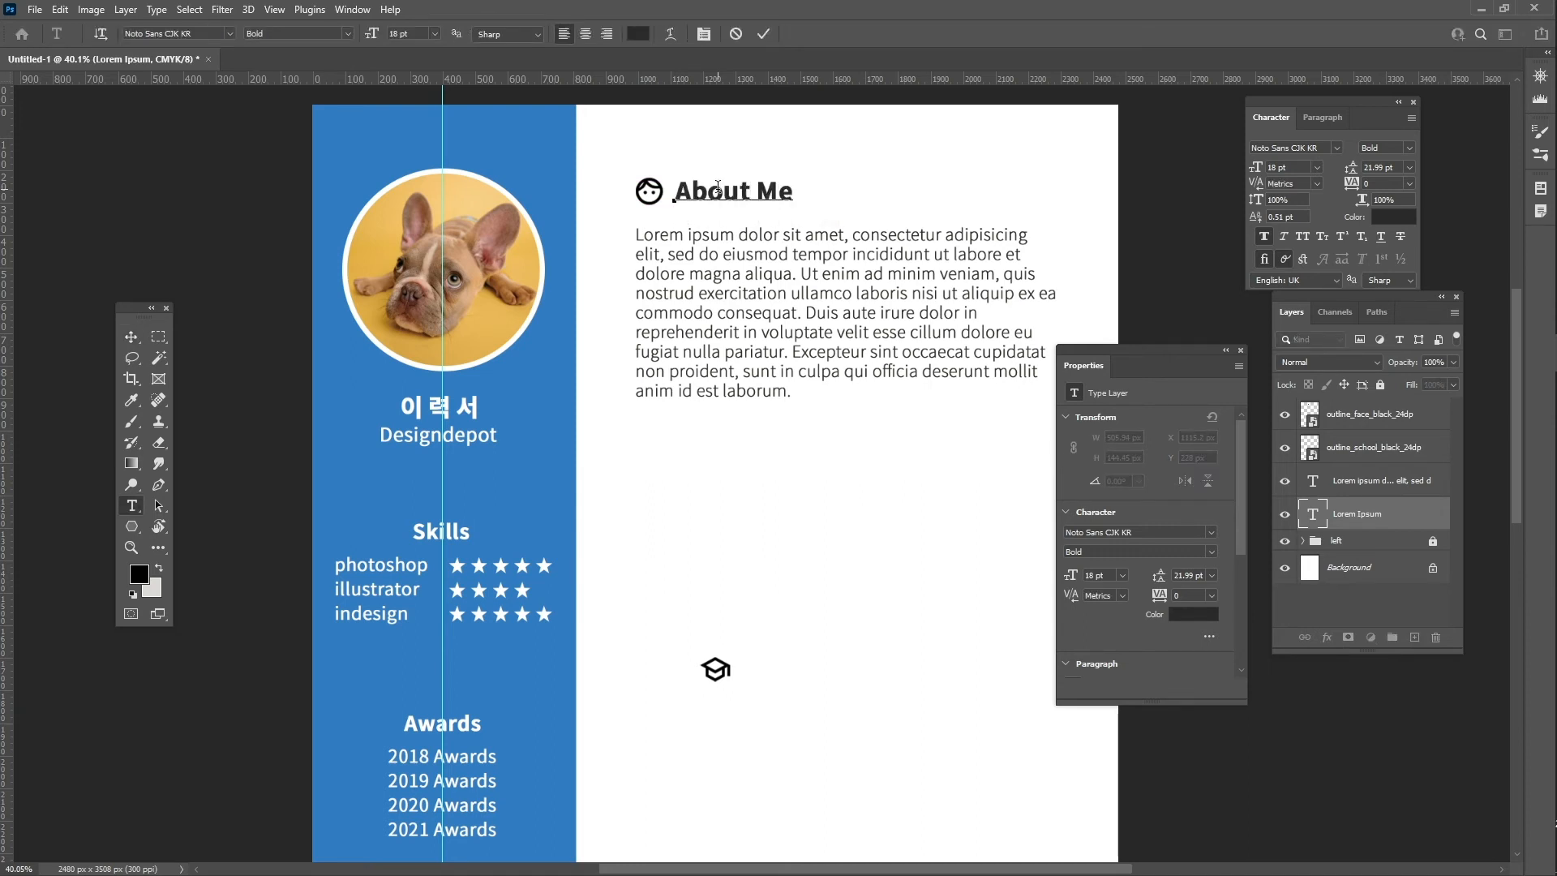
key(ctrl+Return)
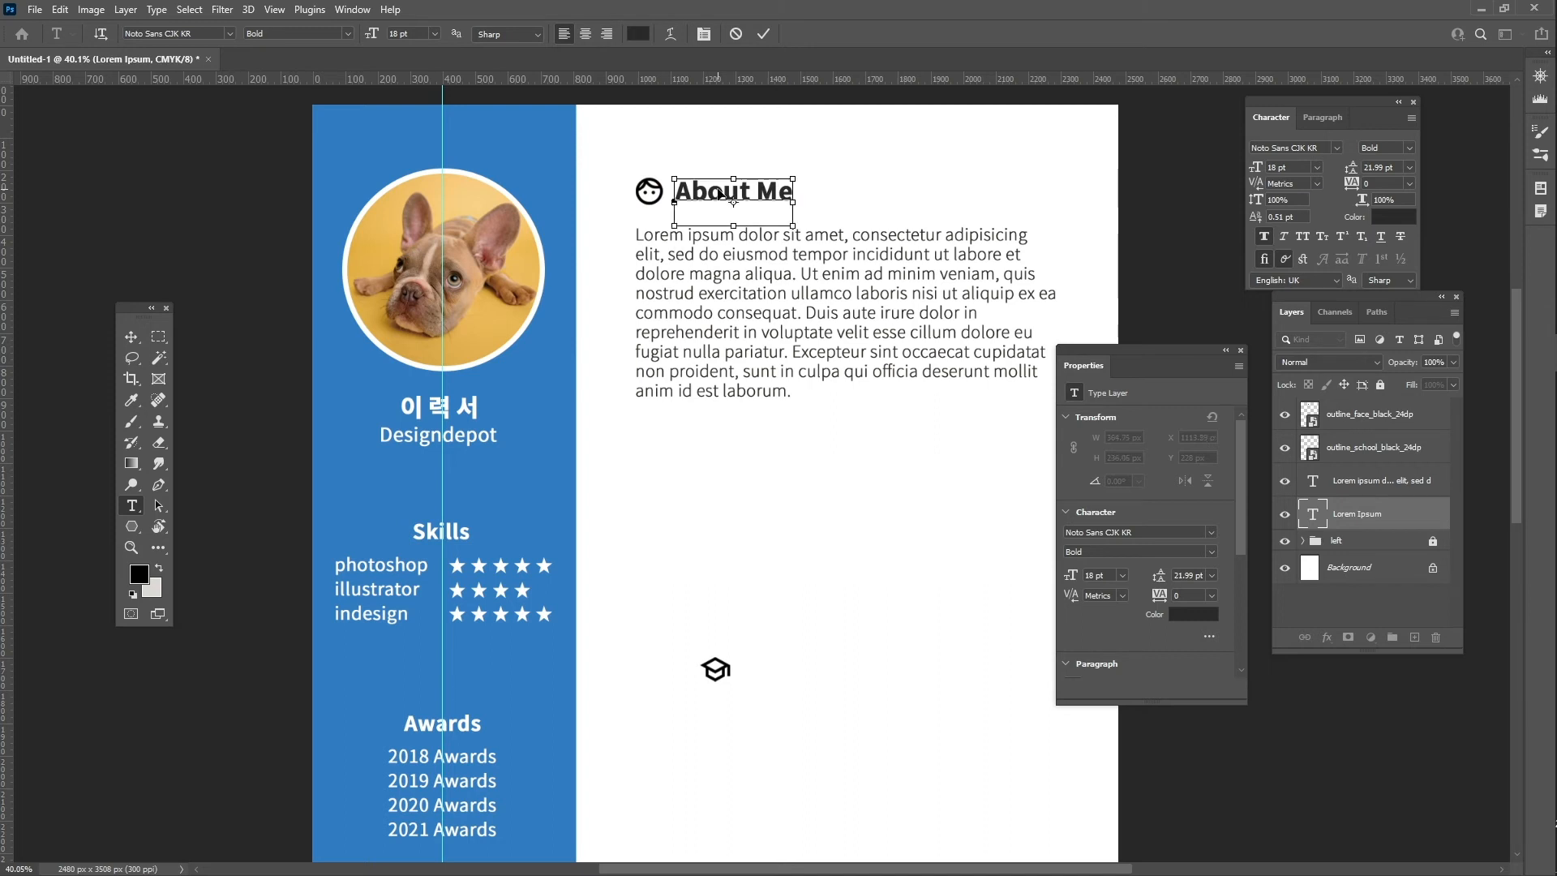
- Move the graduation-cap icon up and select the face icon, paragraph and heading layers
key(v)
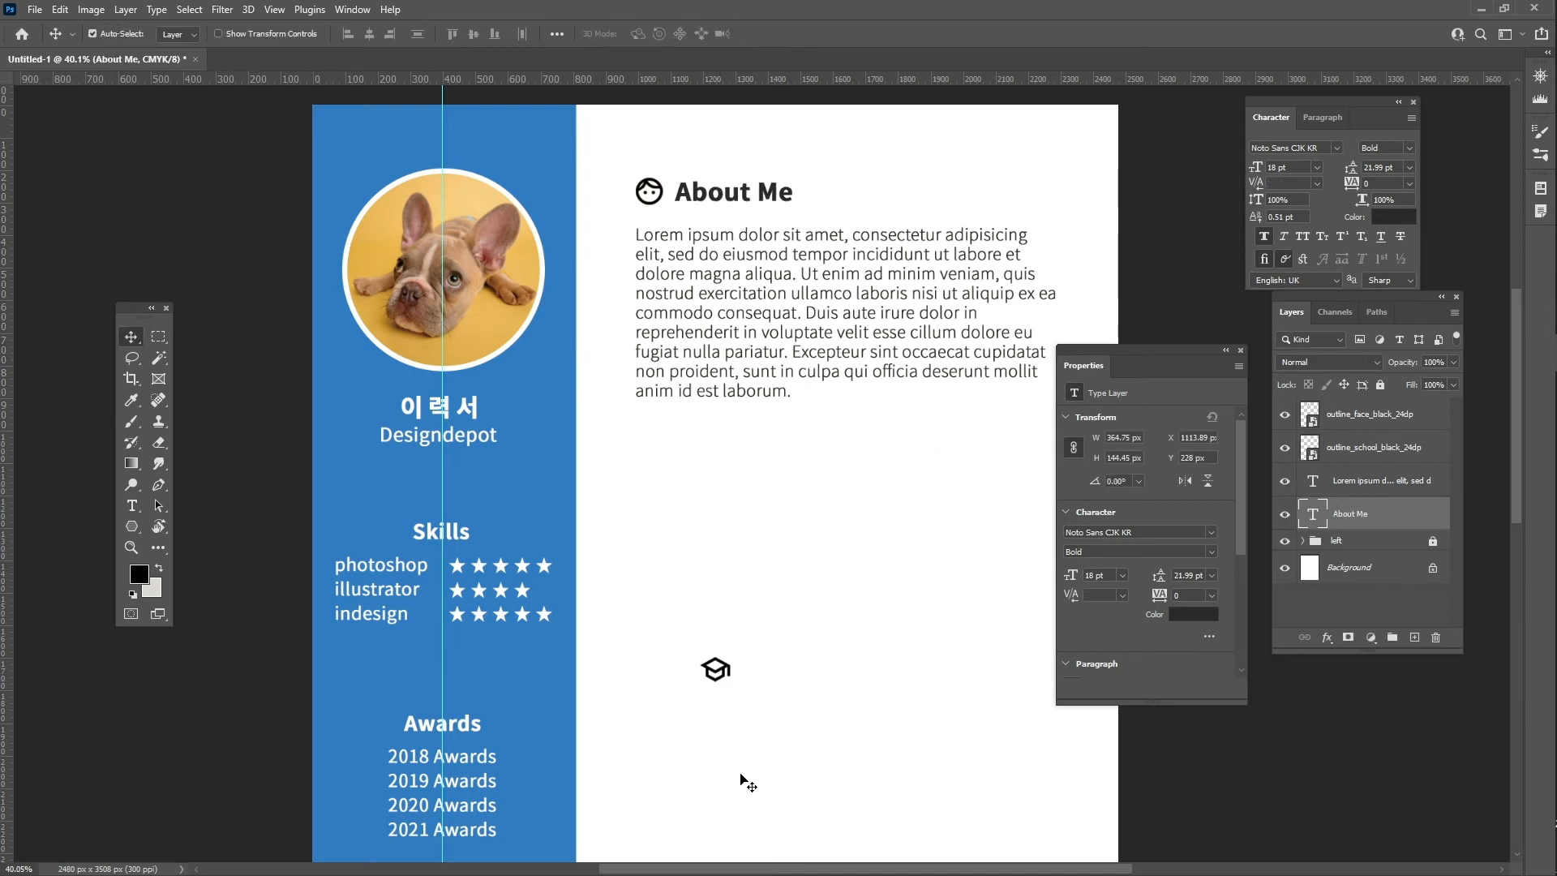
drag(715, 669, 651, 556)
click(1368, 514)
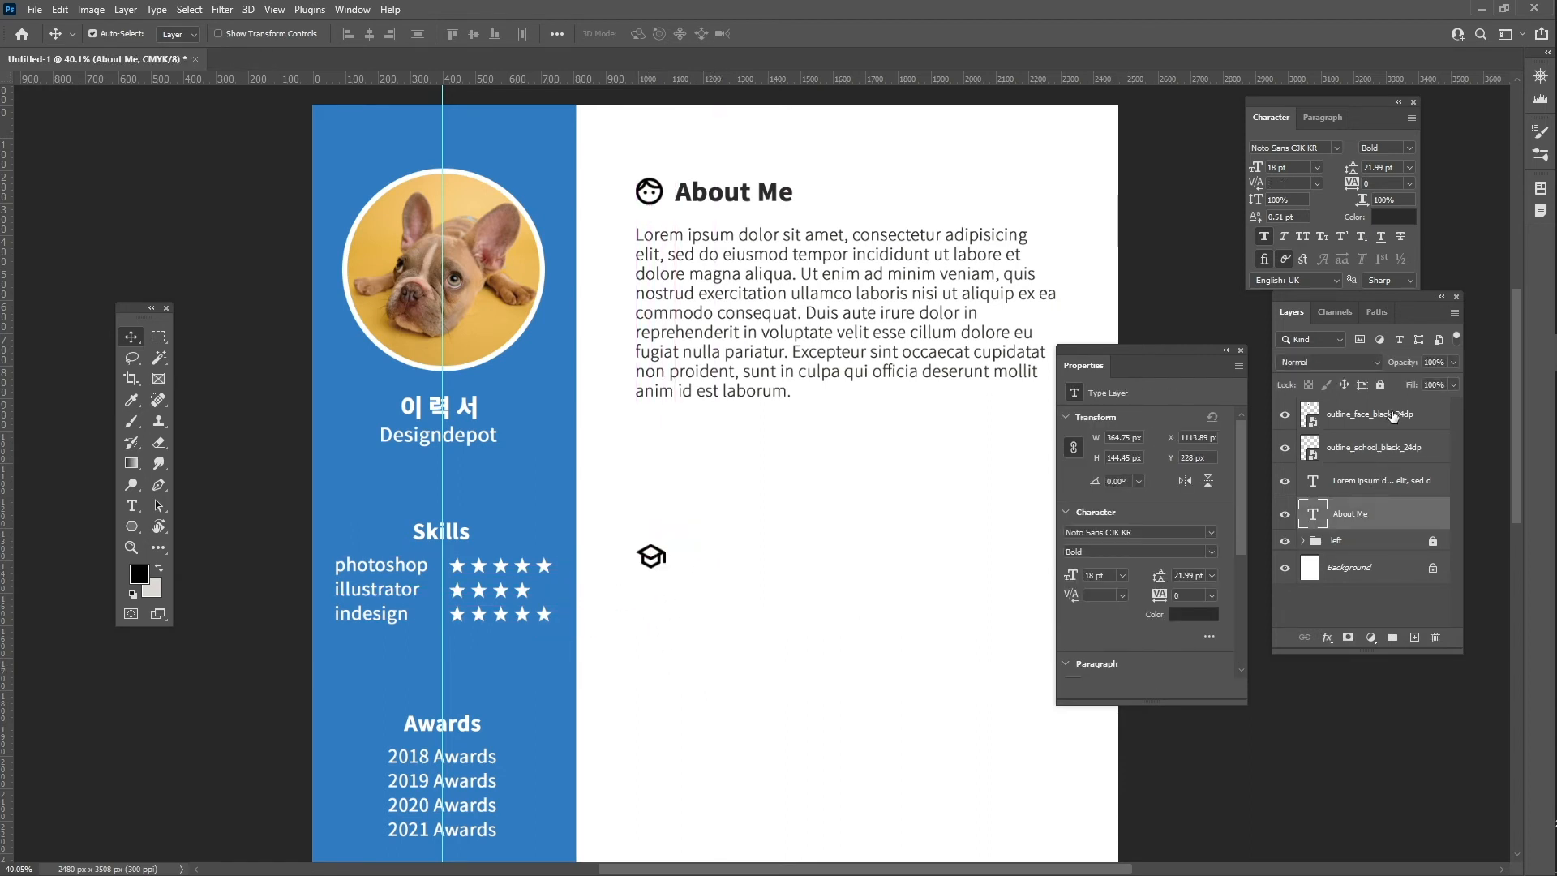
drag(1392, 417, 1418, 484)
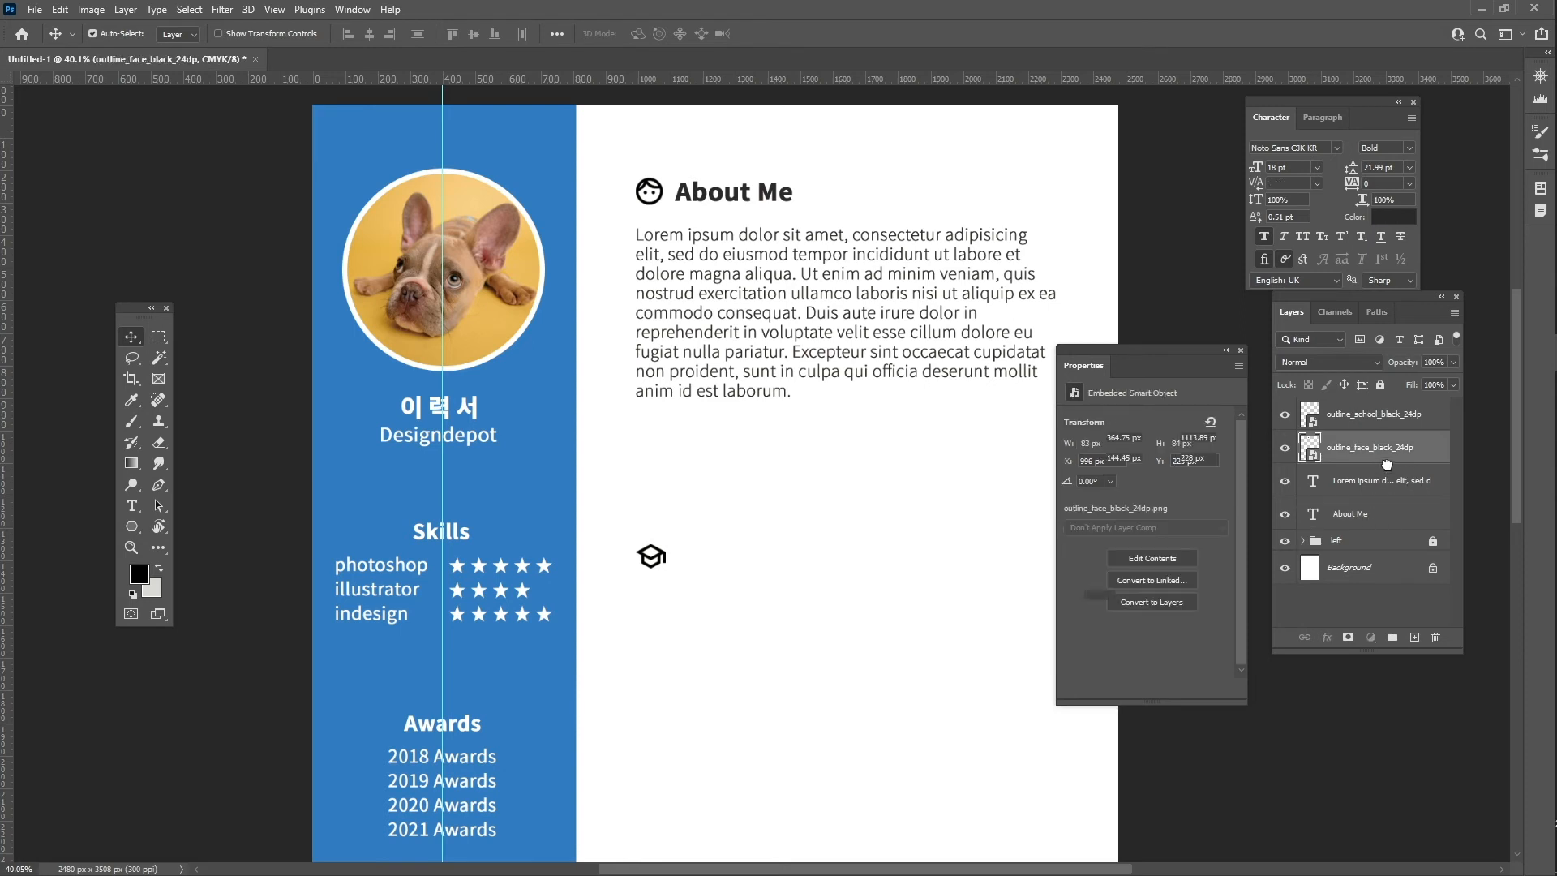
click(1374, 514)
shift+click(1394, 443)
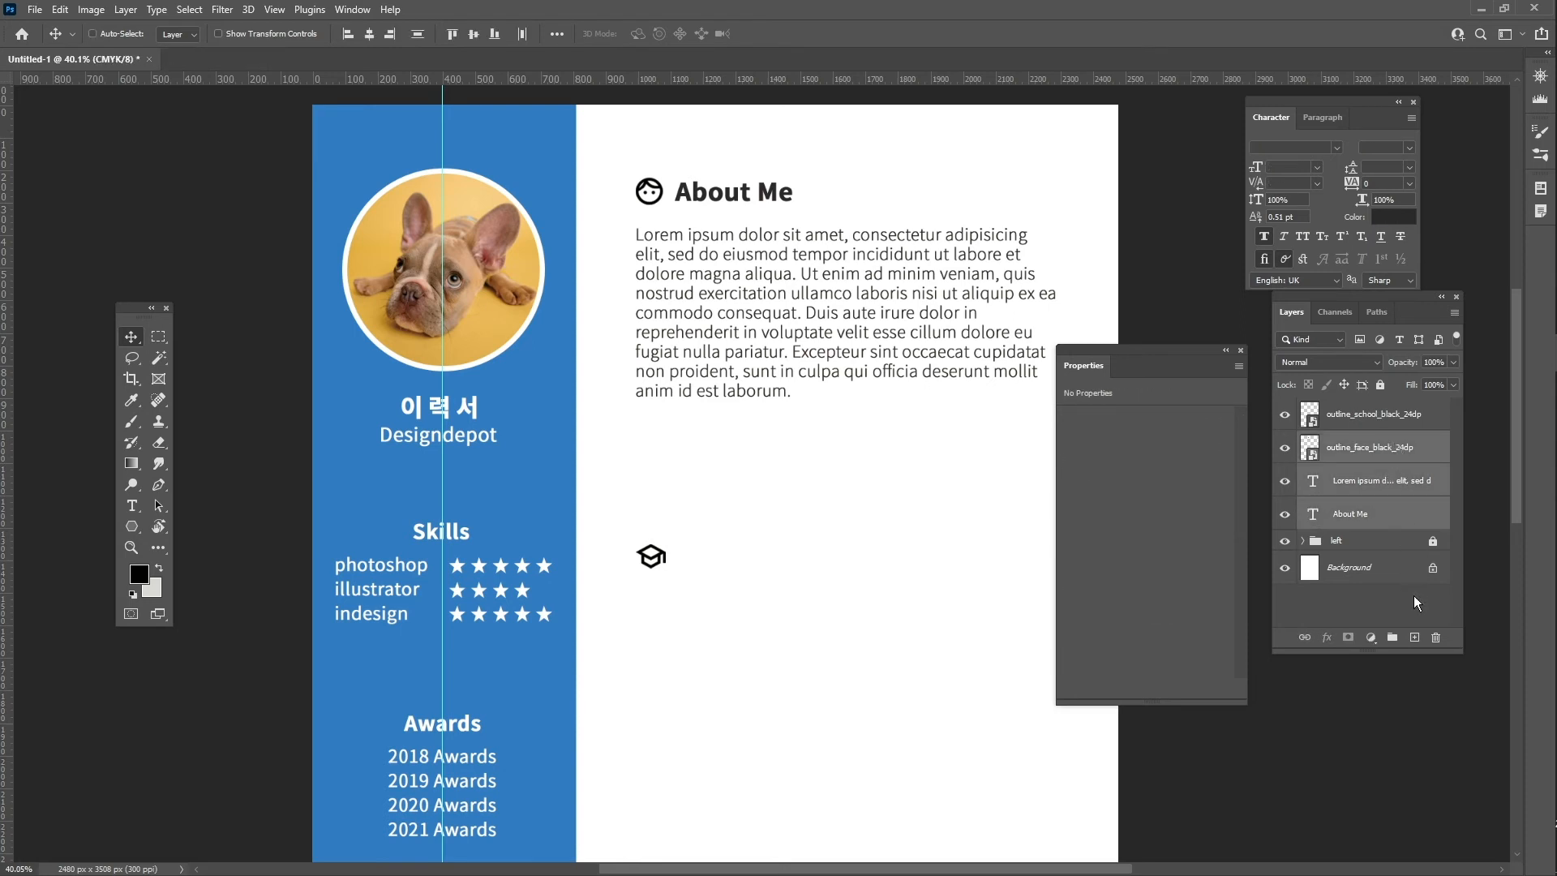
- Group the selected layers as 'about me' and duplicate the group
key(ctrl+g)
double_click(1361, 443)
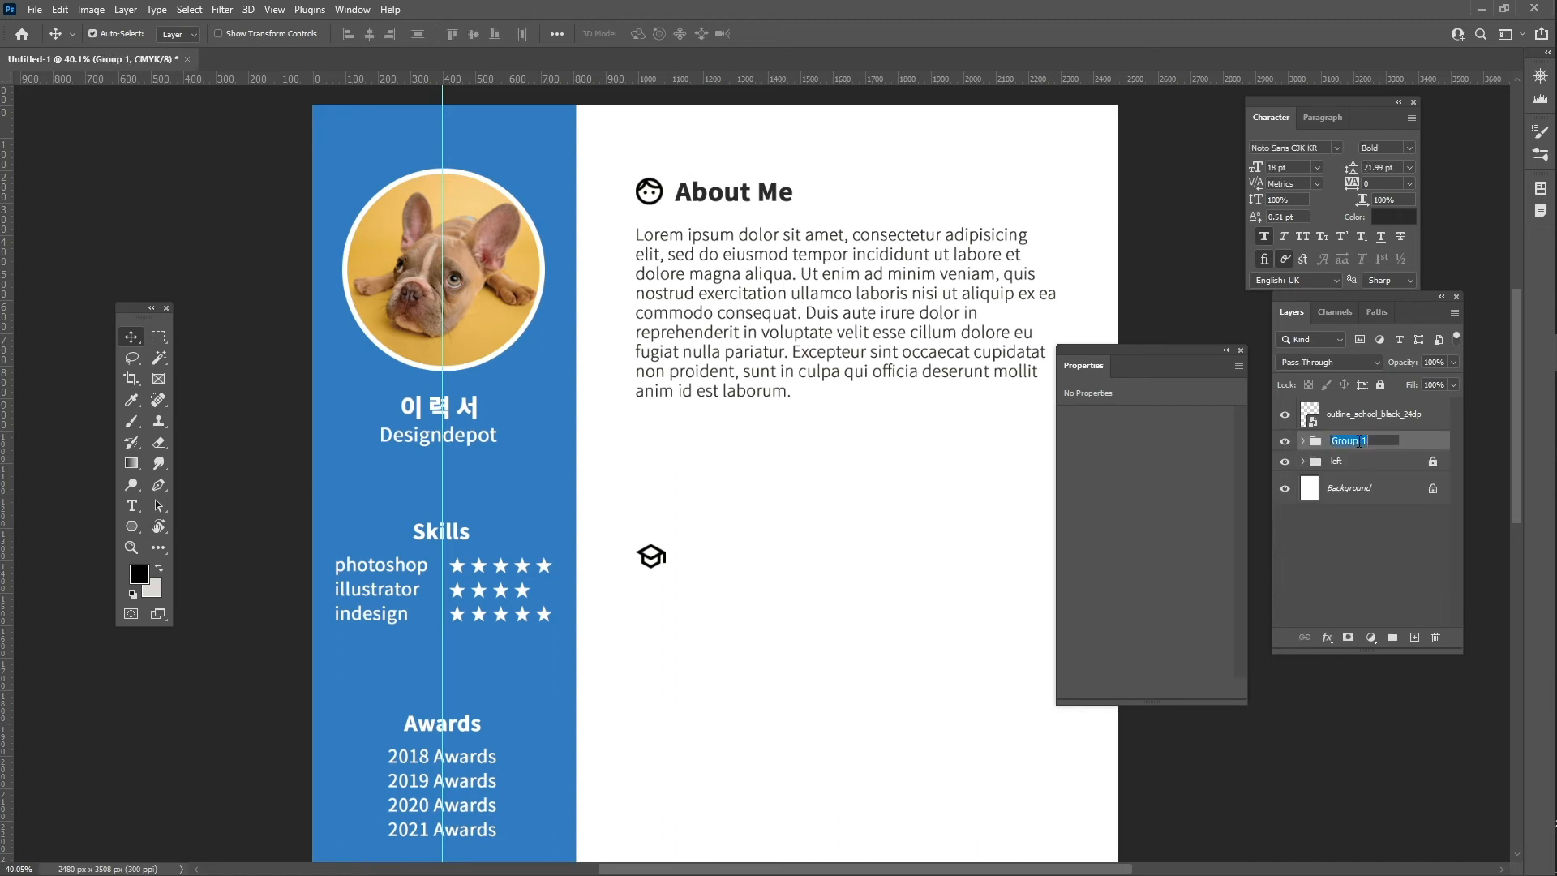
text(about me)
key(Return)
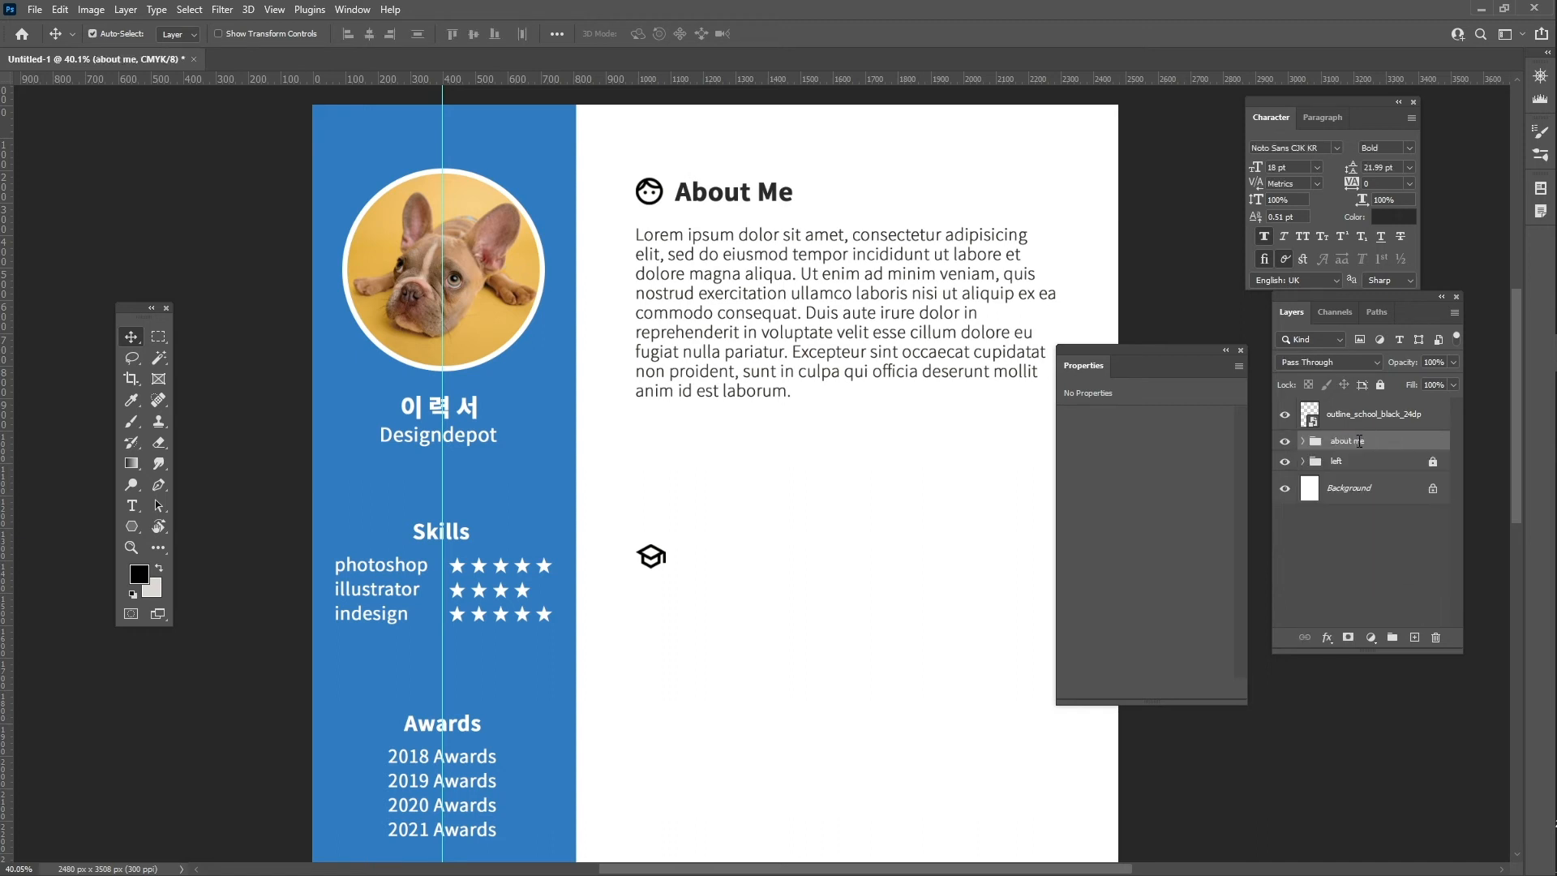
click(1285, 442)
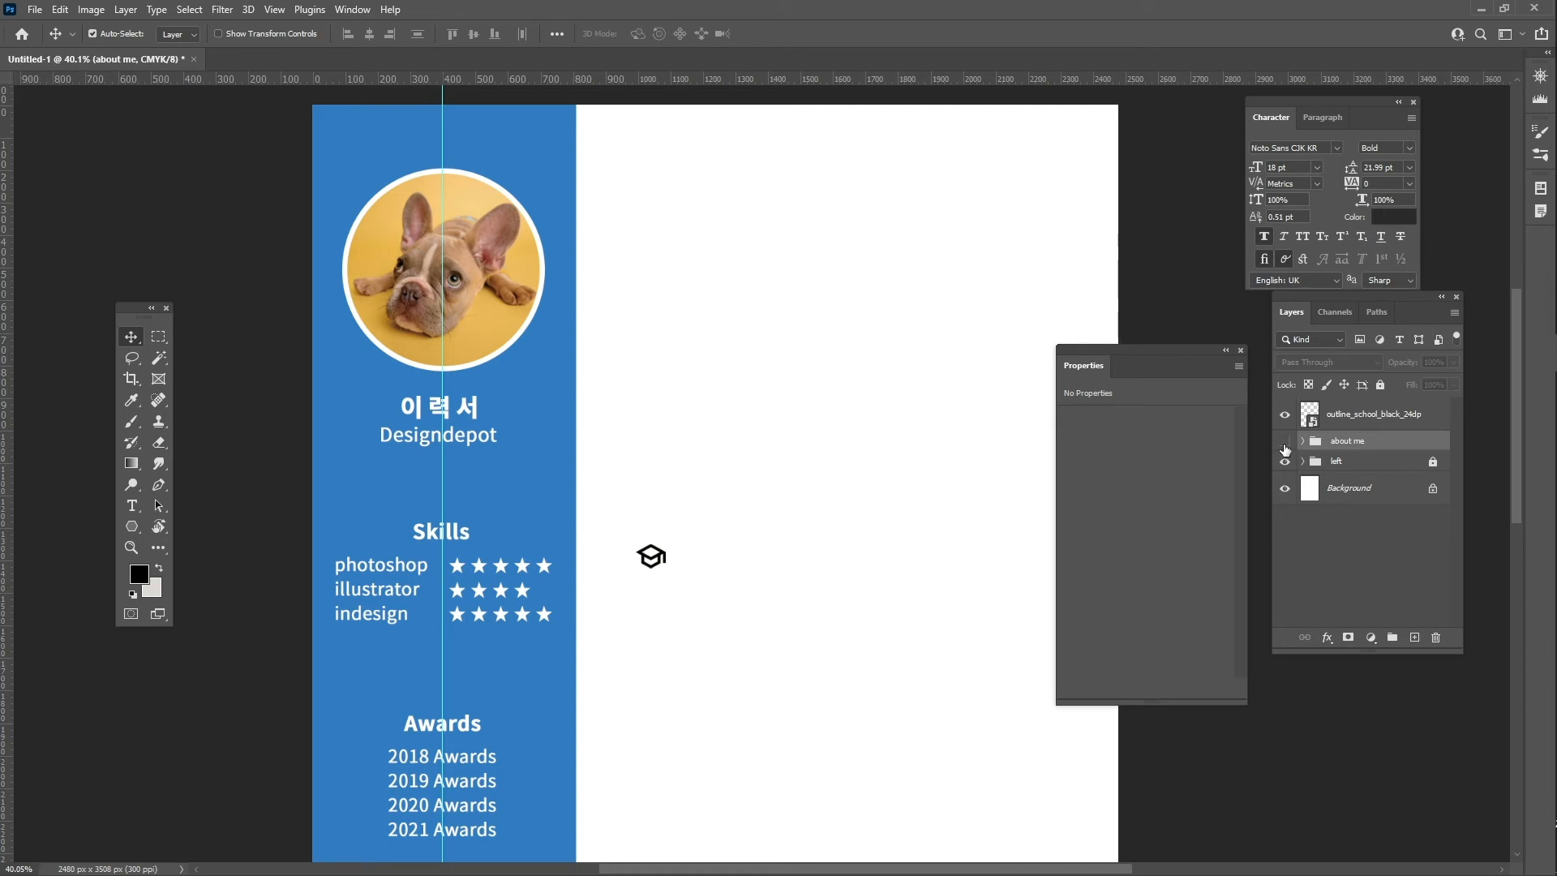
click(1285, 442)
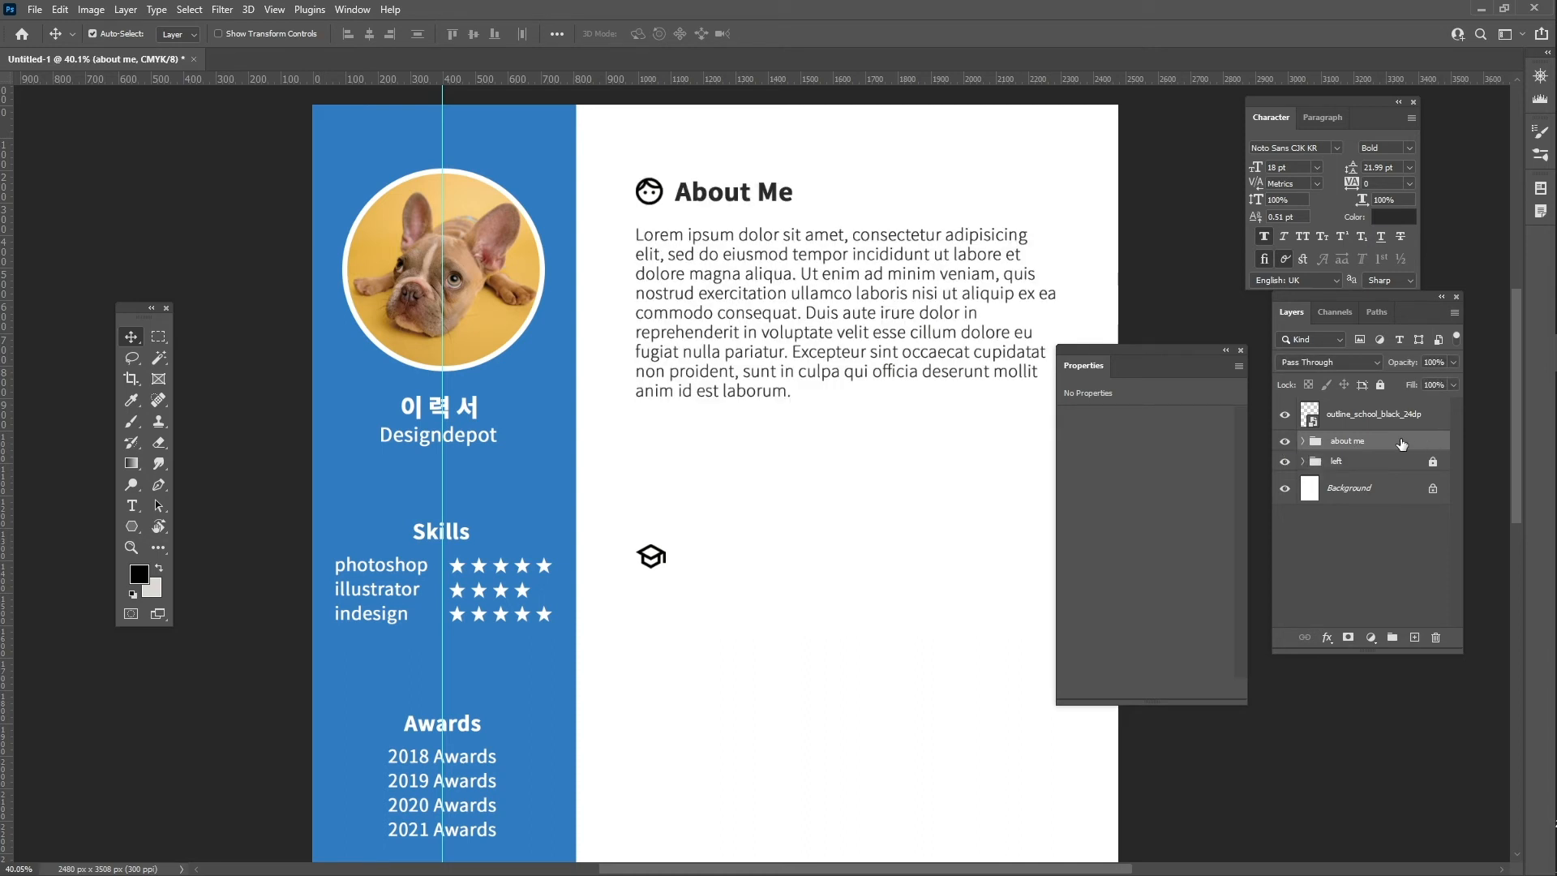
key(ctrl+j)
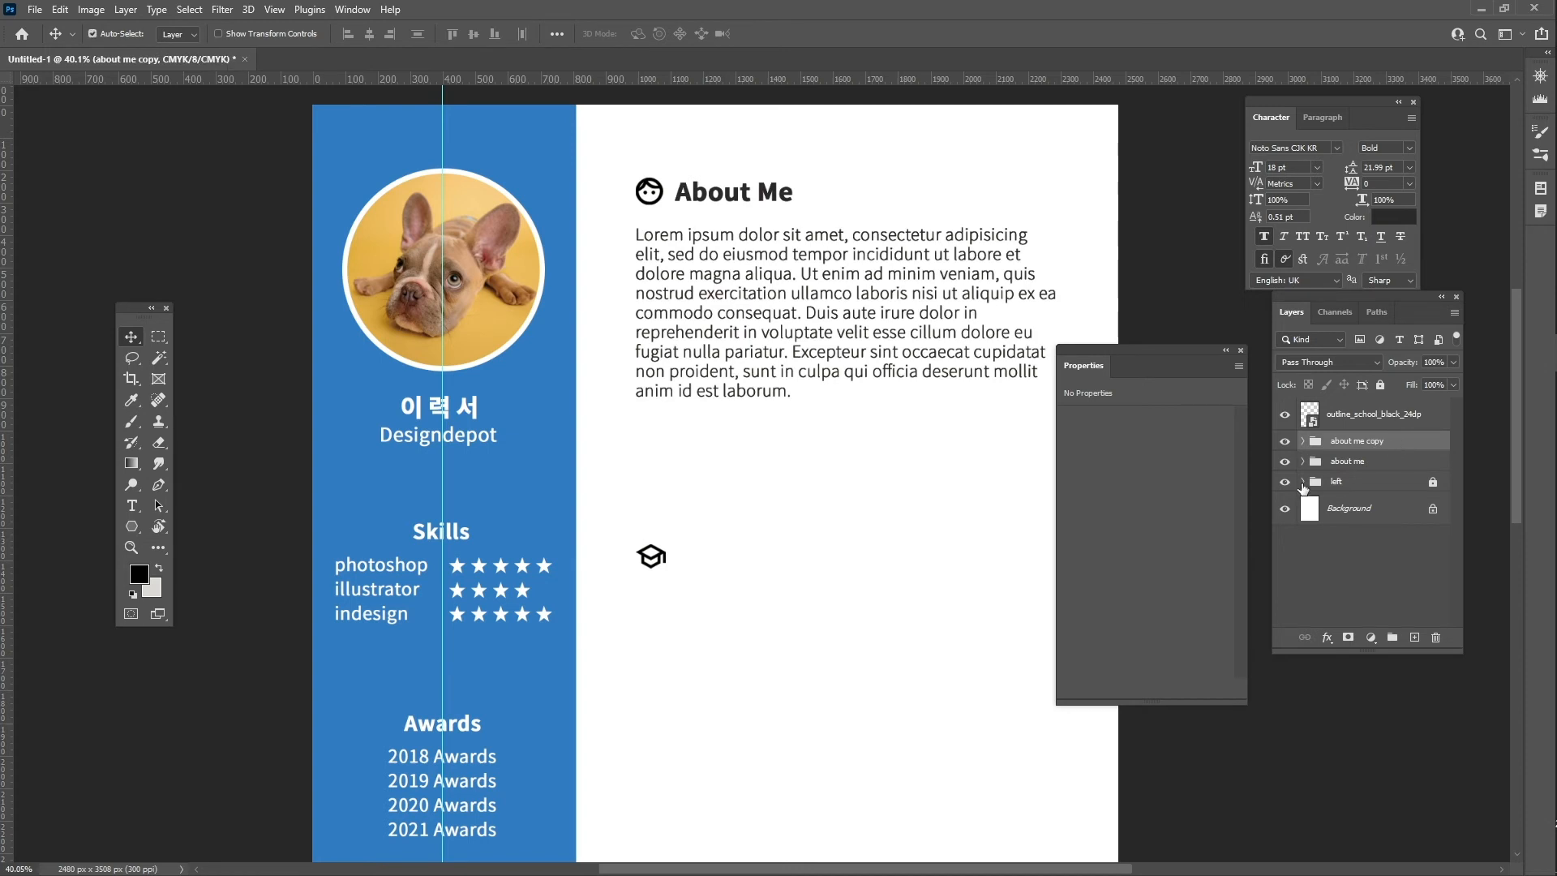
- Move the copied About Me section down below the original
key(ctrl+t)
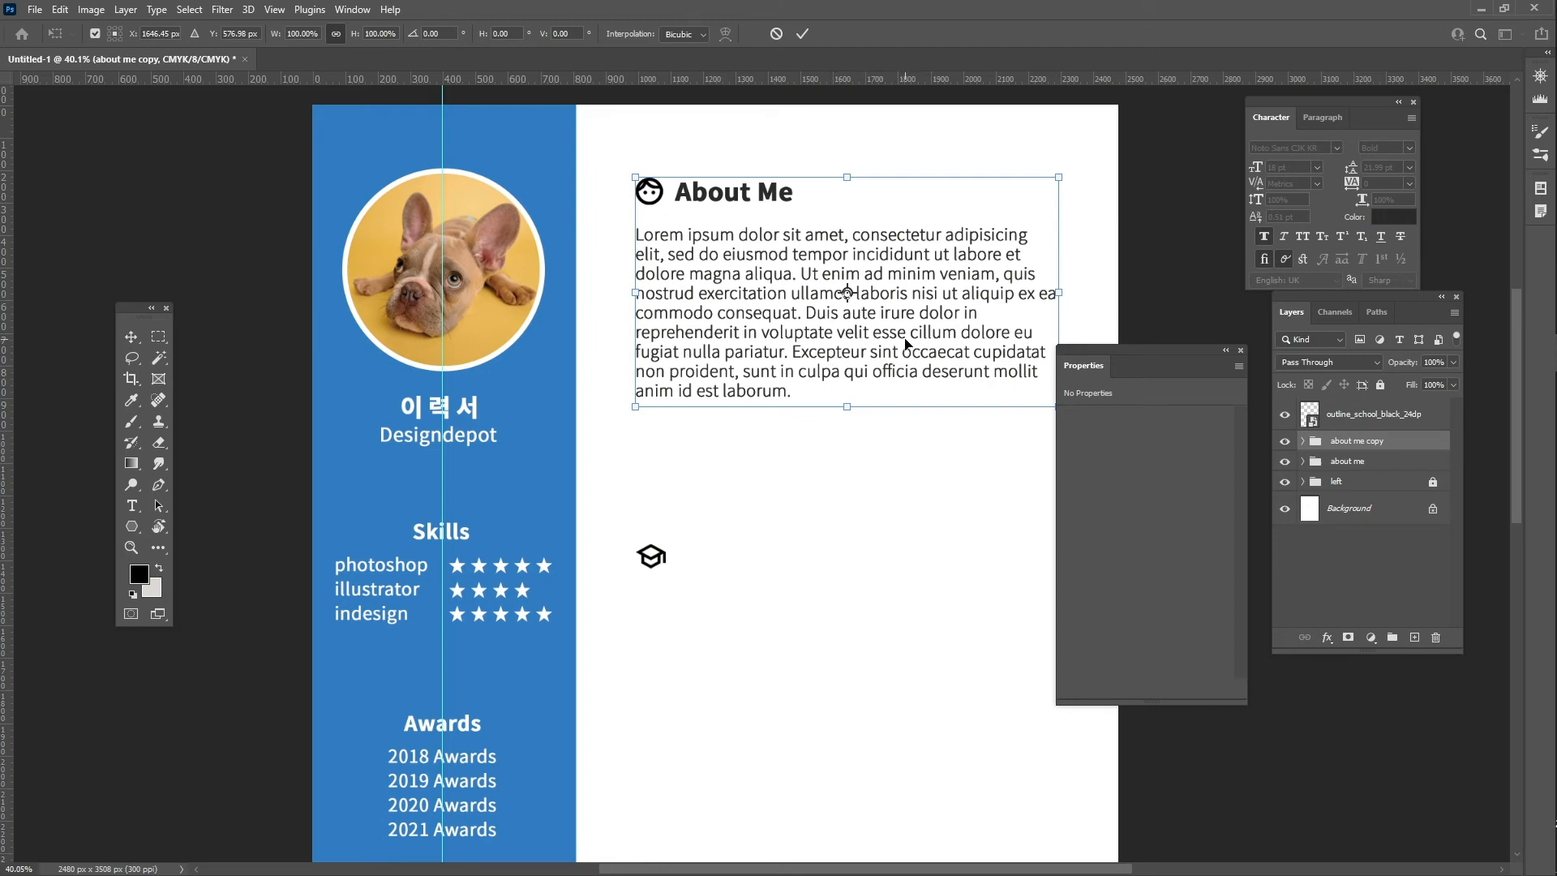
drag(906, 344, 873, 637)
drag(871, 661, 870, 661)
key(Return)
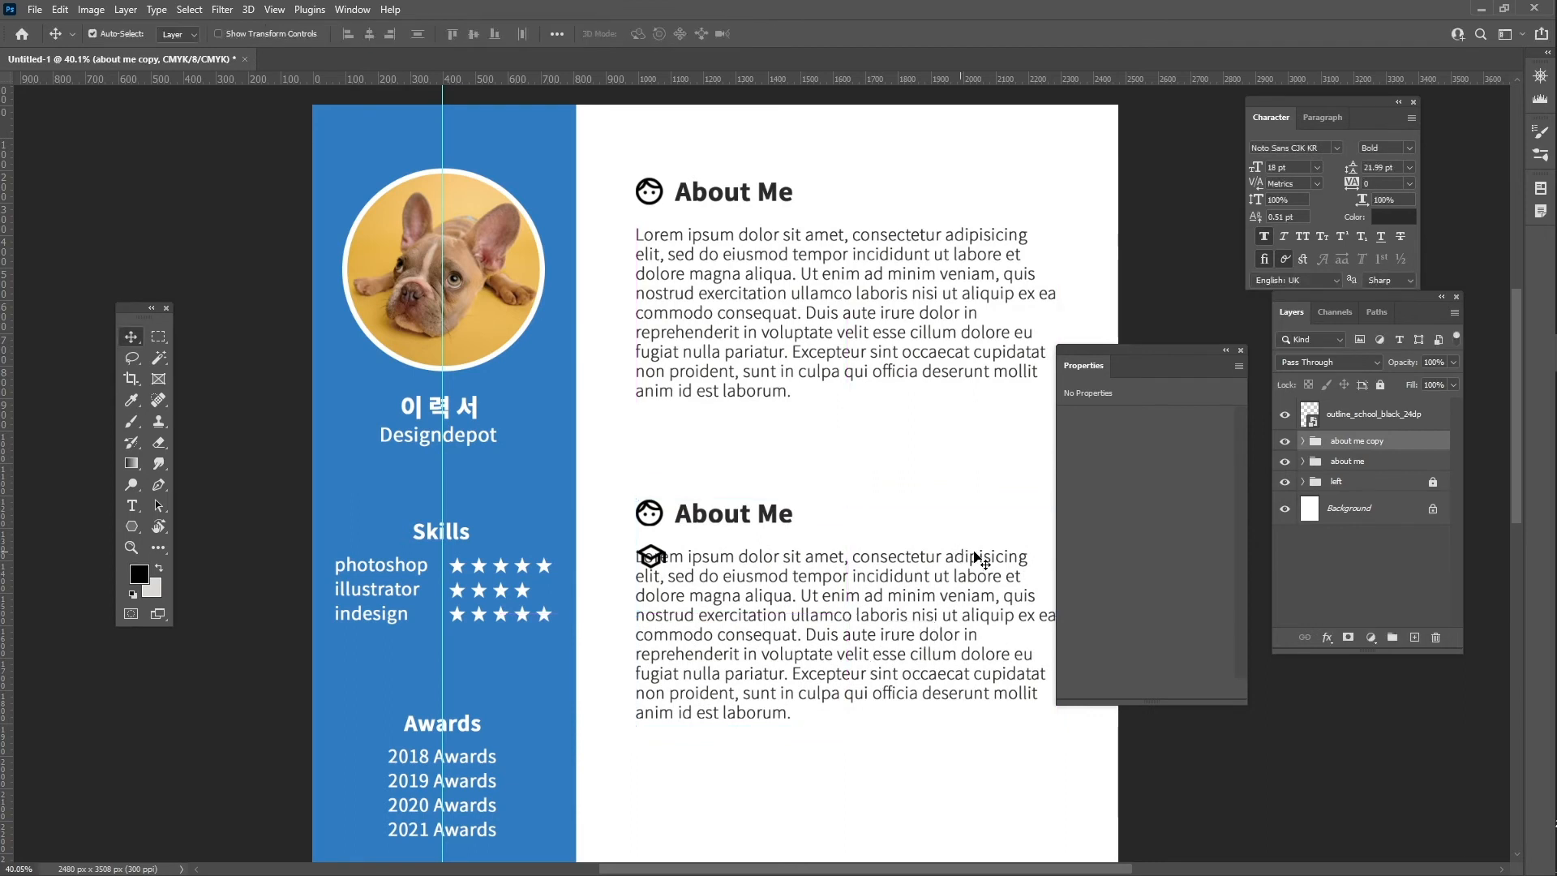
- Replace the copy's face icon with the graduation-cap icon beside its heading
click(1302, 442)
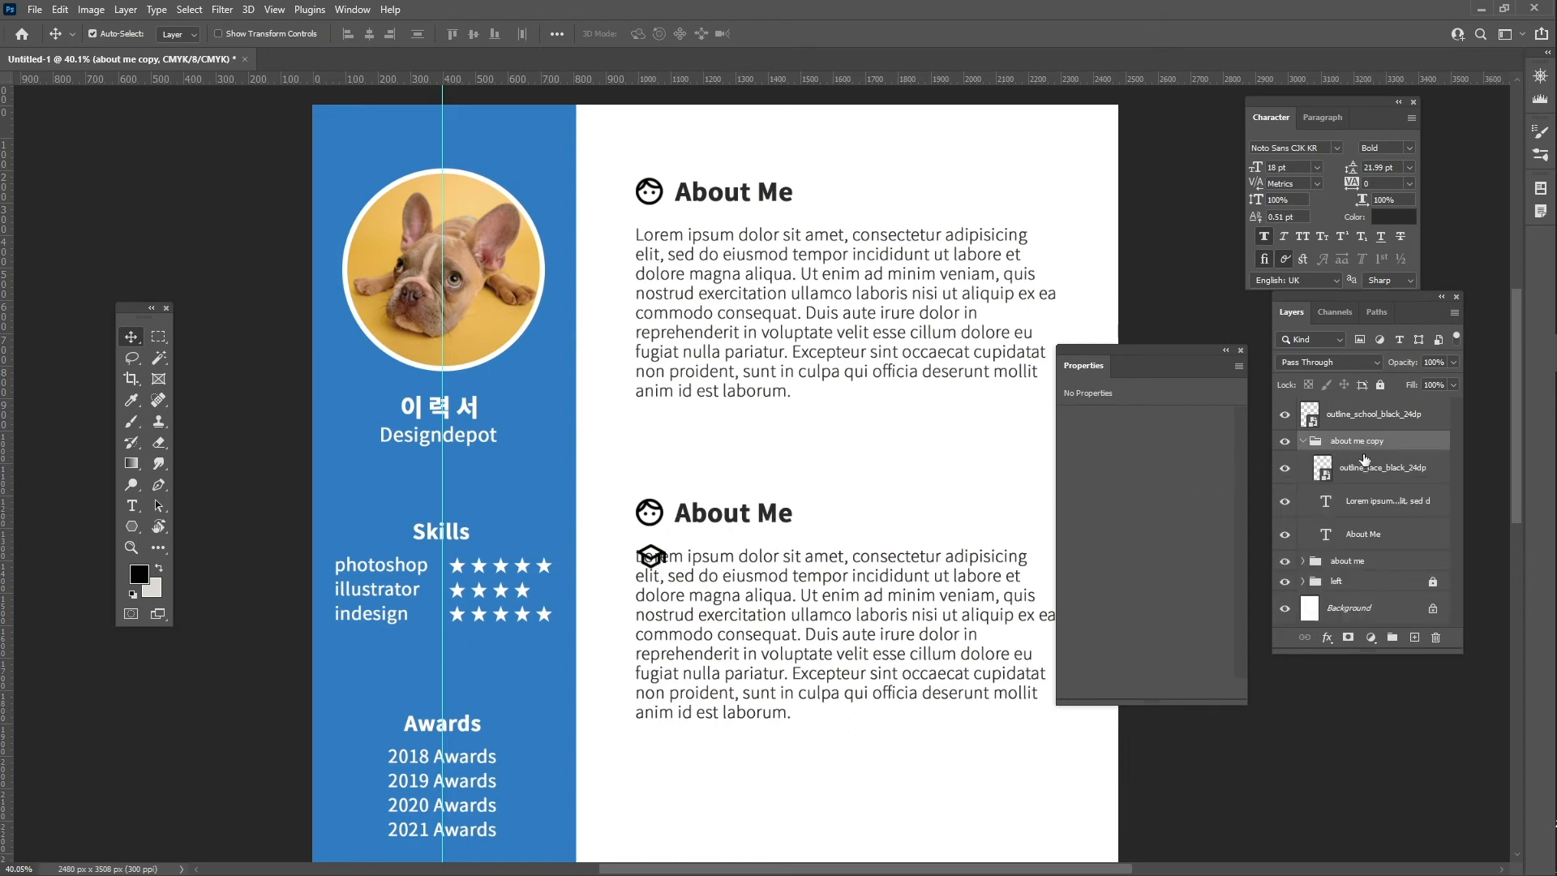
click(1367, 470)
click(1284, 469)
click(1284, 469)
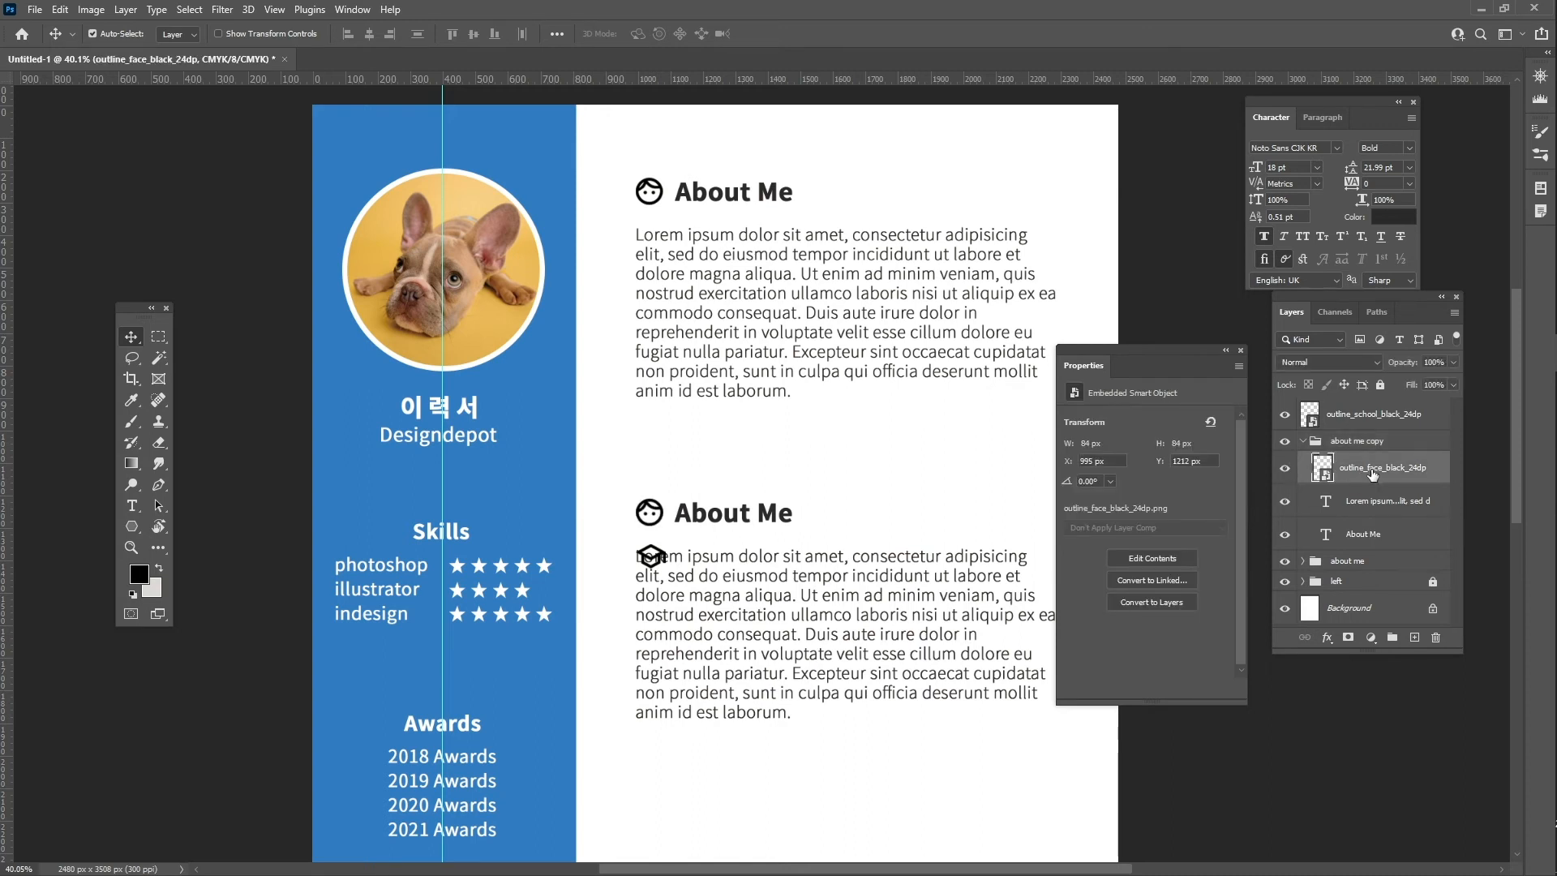
key(Delete)
drag(1375, 418, 1371, 443)
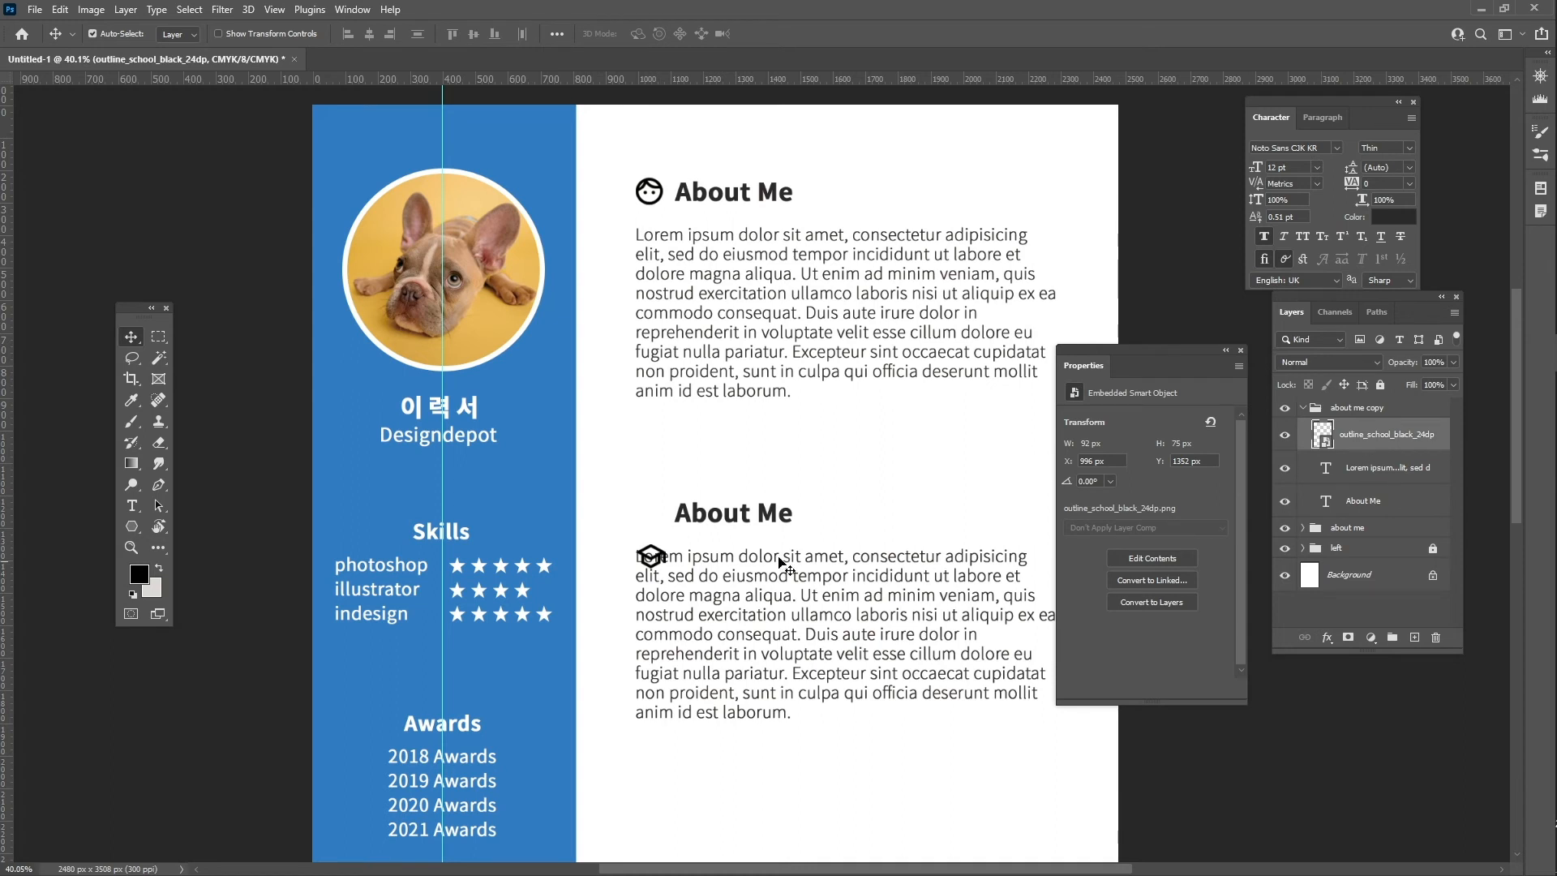
drag(648, 550, 649, 509)
- Retype the copied heading as '경력(학업)사항' and close the Properties panel
double_click(743, 511)
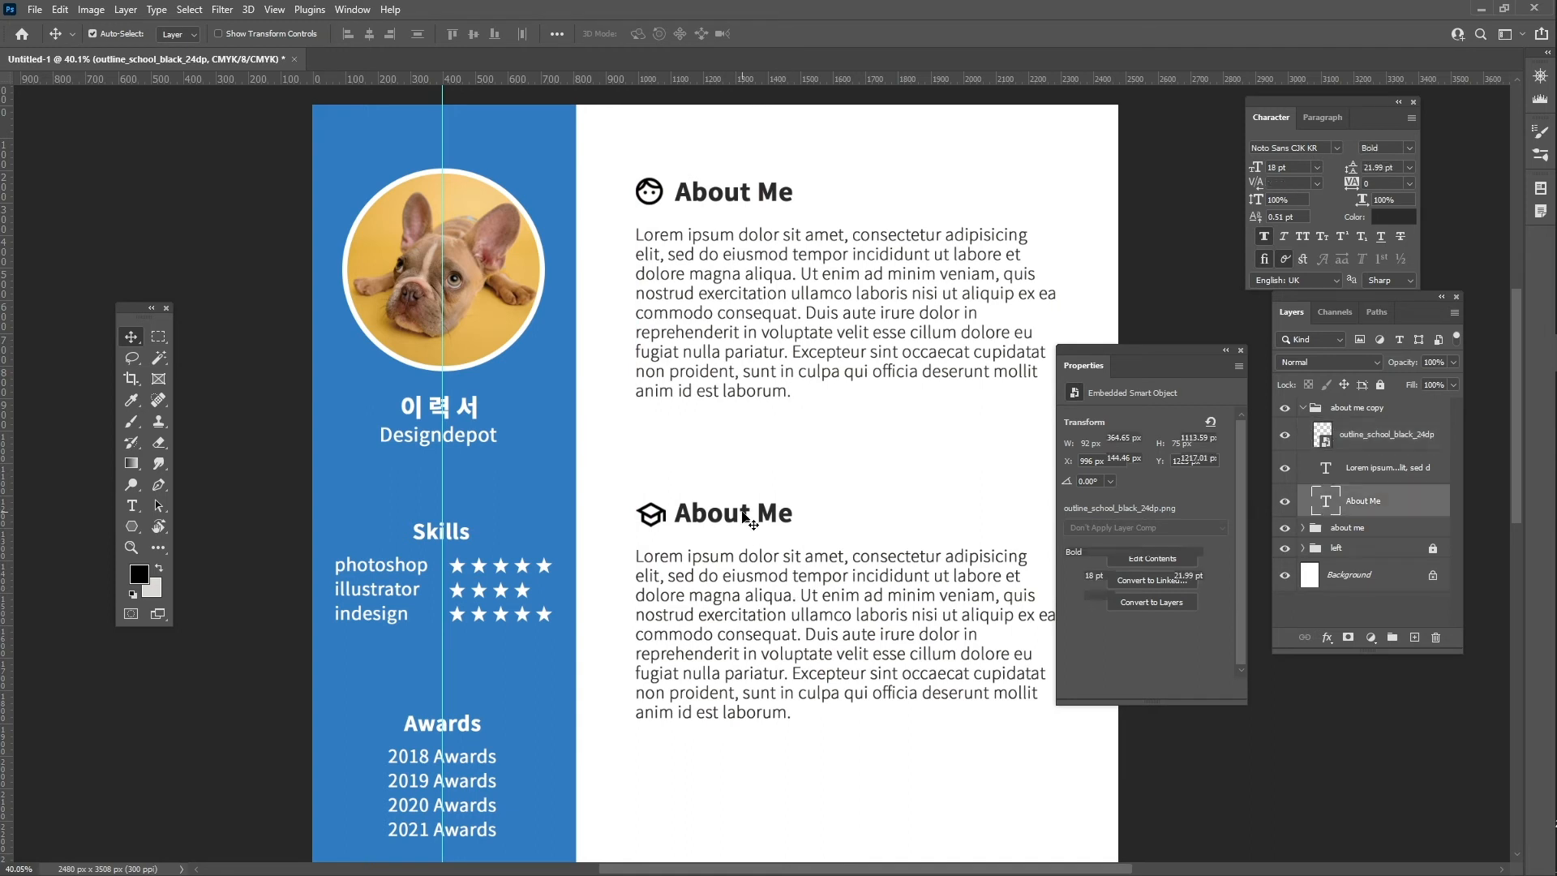
text(경력사하)
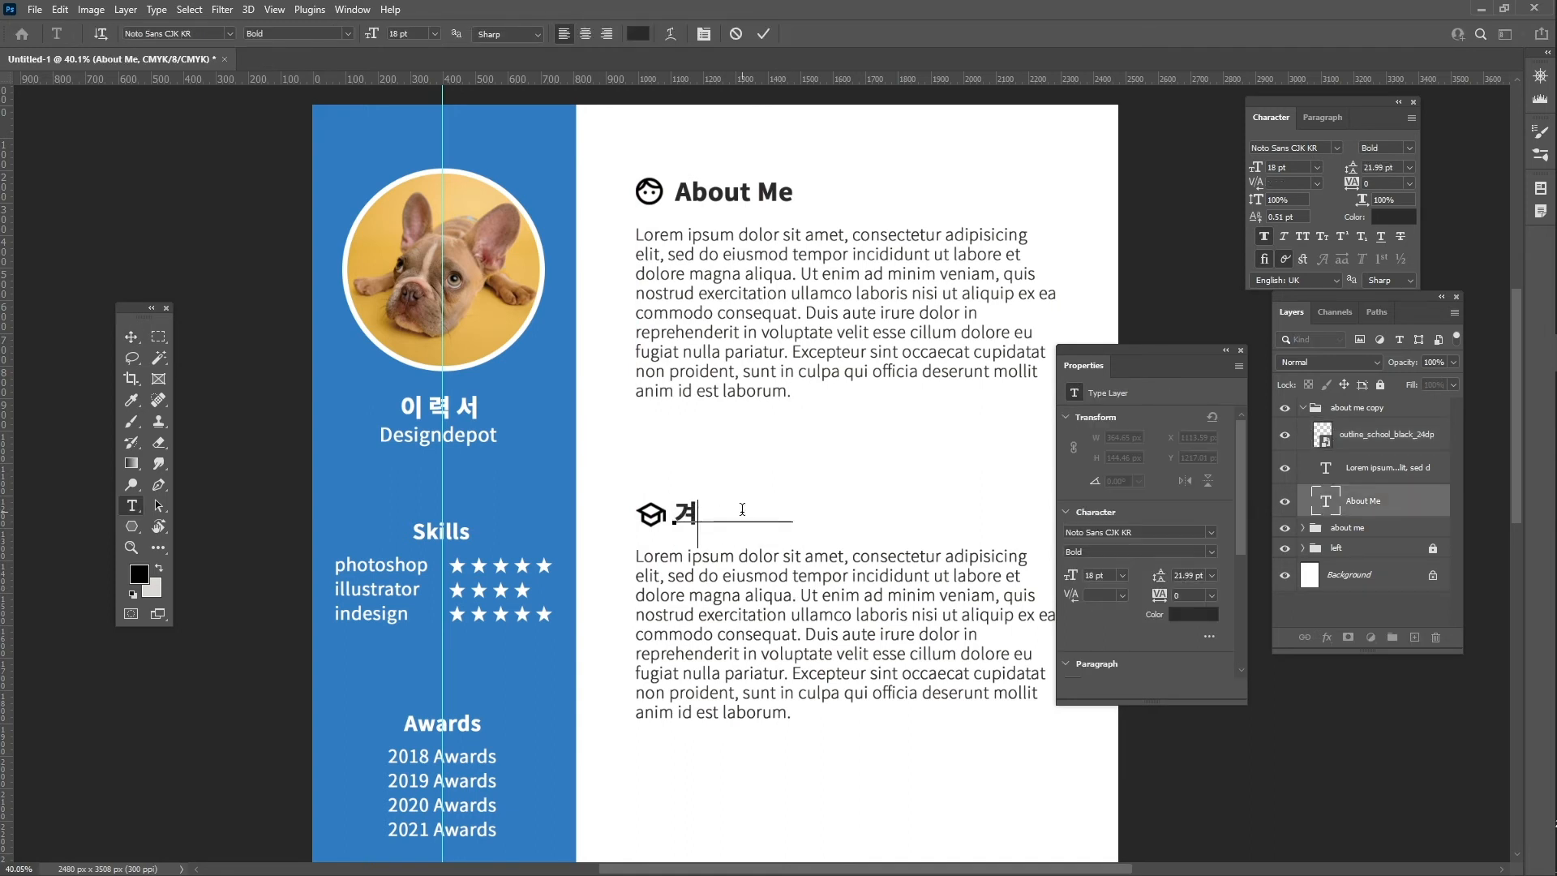
text(ㅇ)
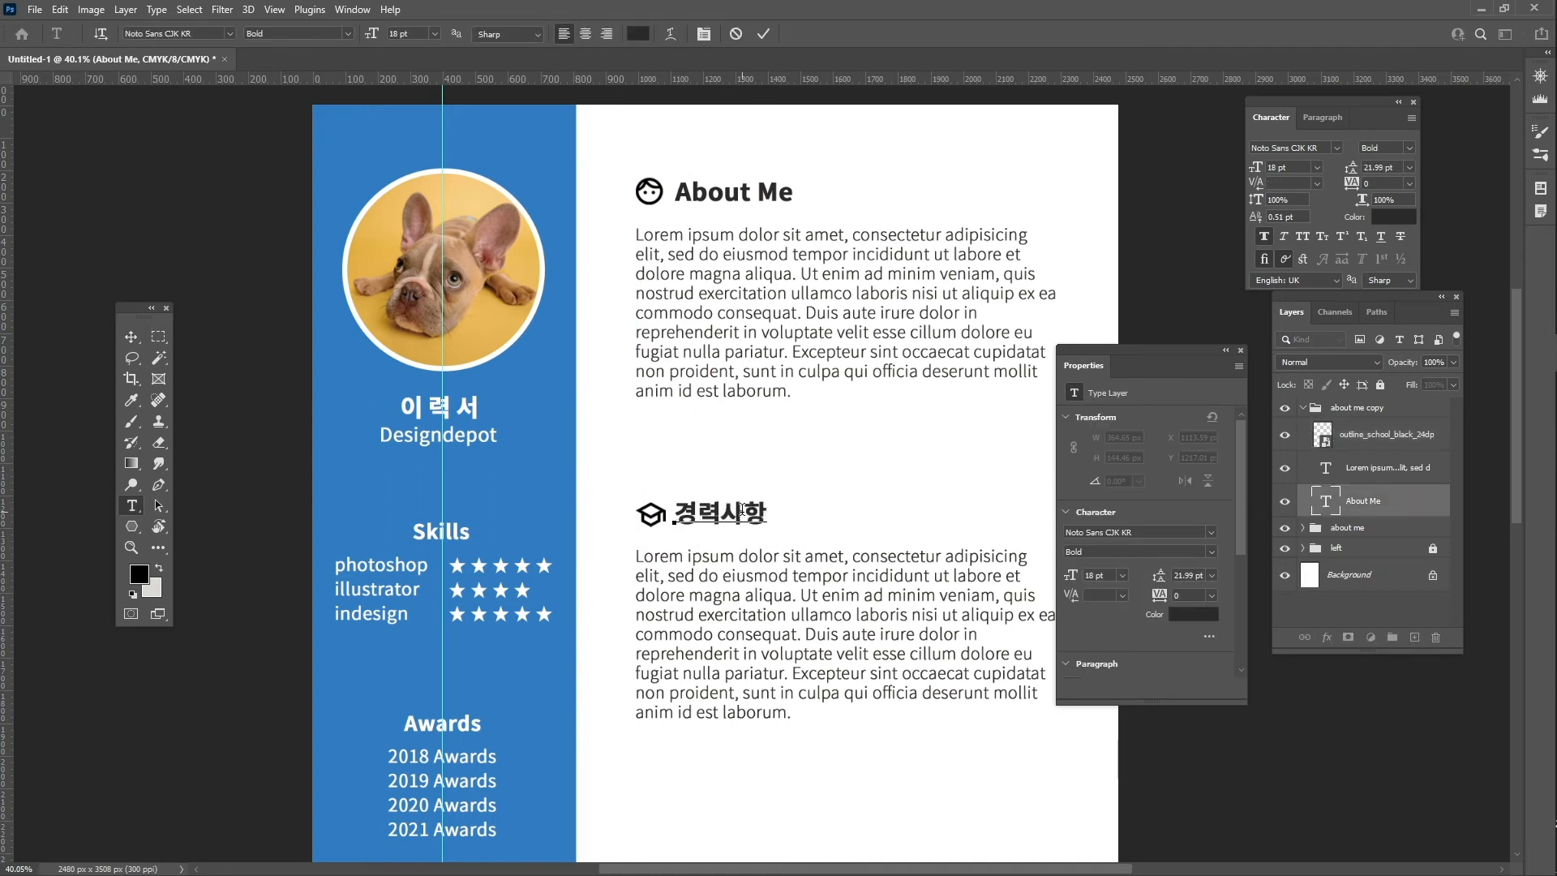
key(Left)
key(Left)
text((학업))
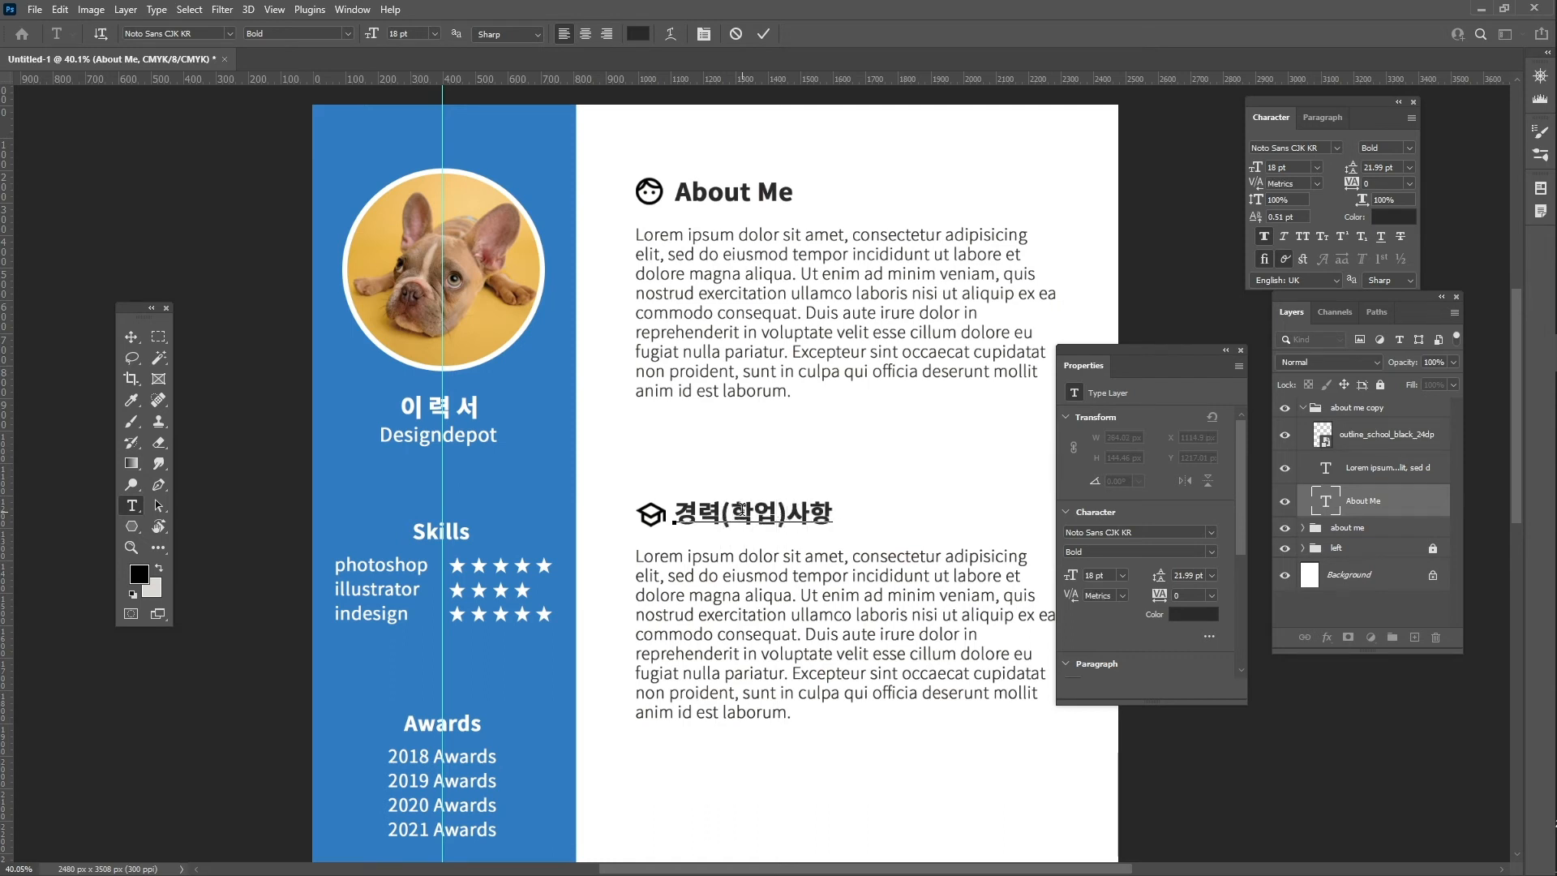
key(Escape)
key(v)
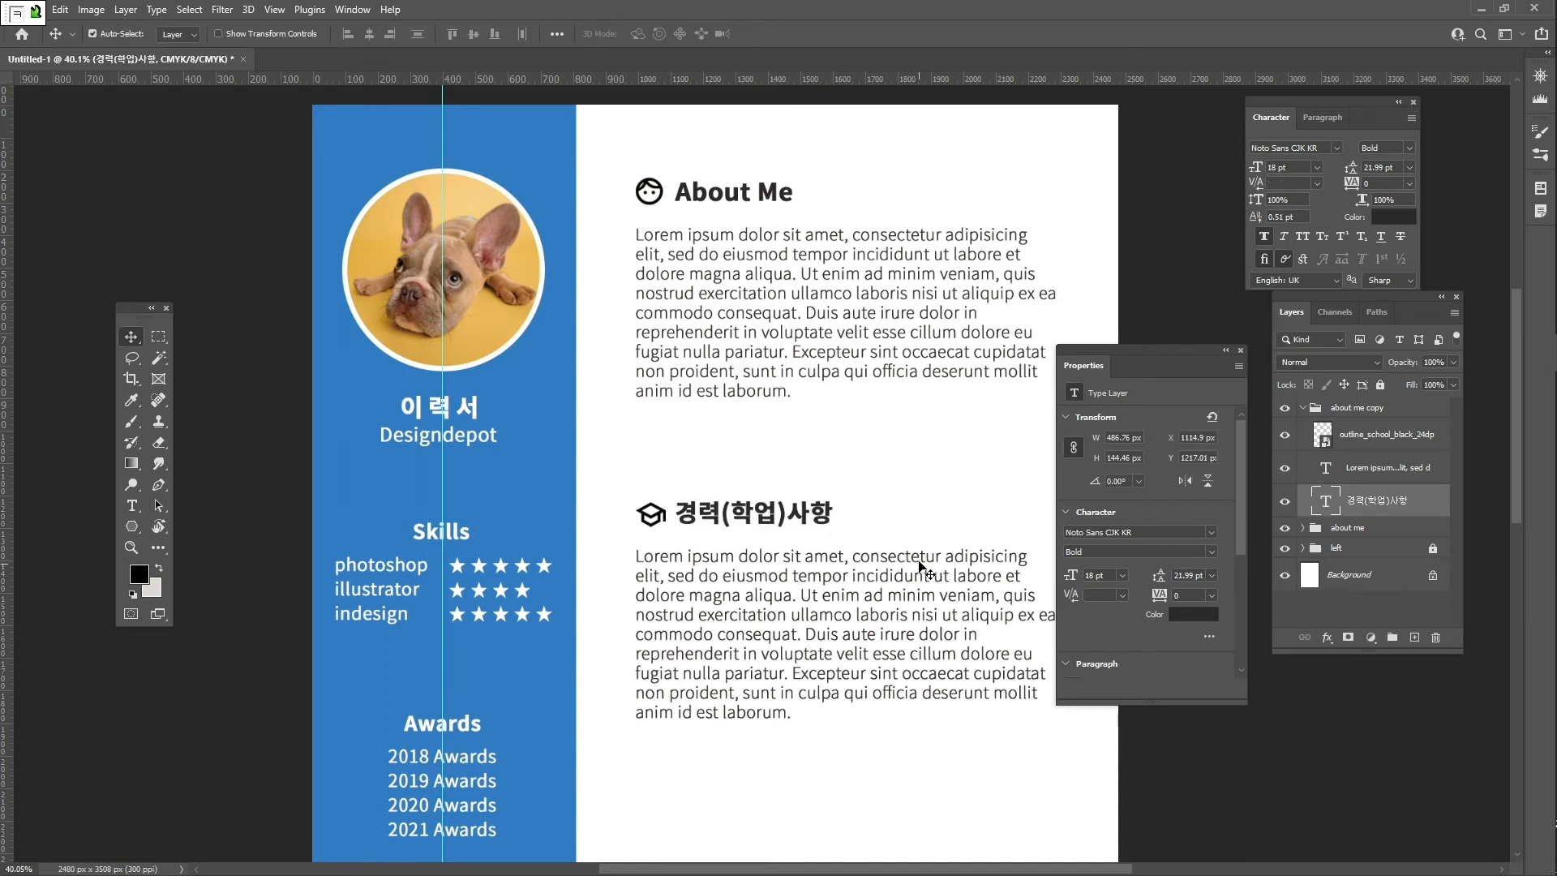
click(1240, 349)
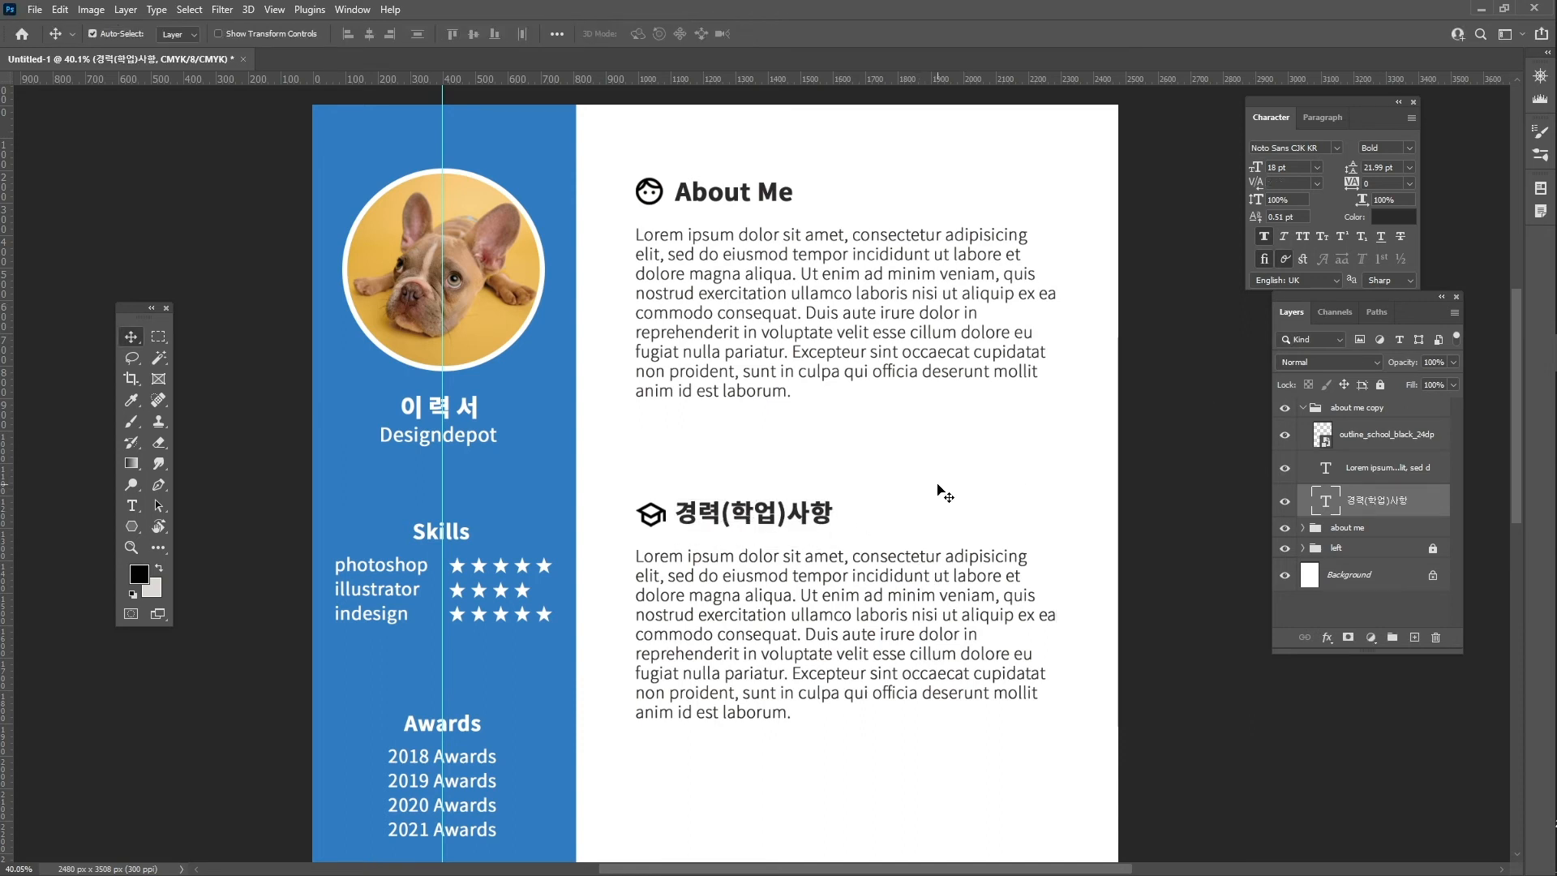
- Choose the Line Tool in Shape mode
key(z)
scroll(940, 523, down, 3)
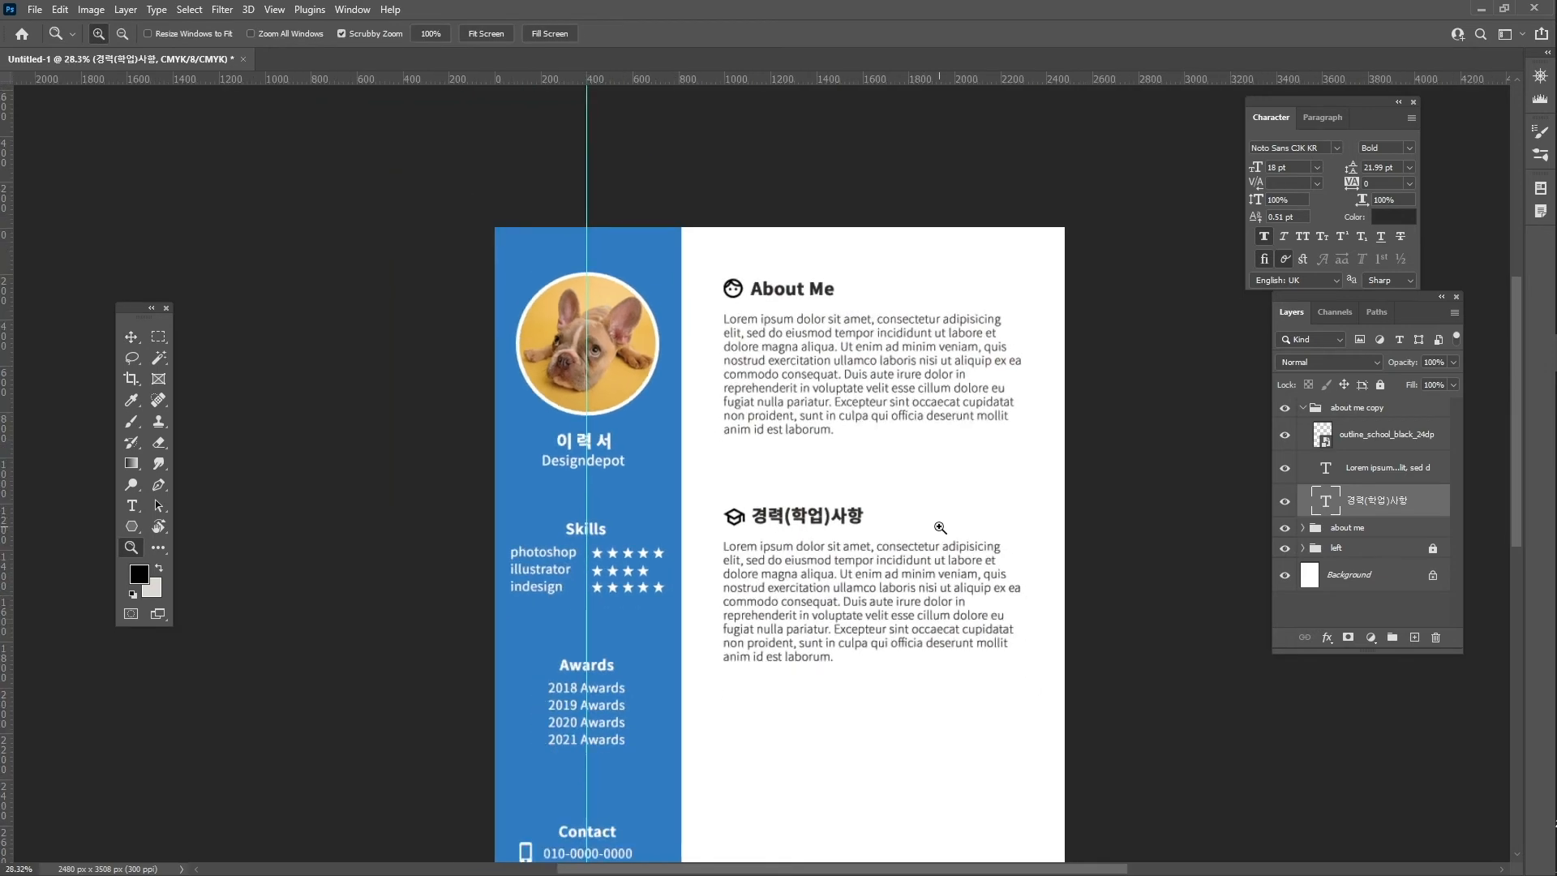
scroll(940, 527, down, 3)
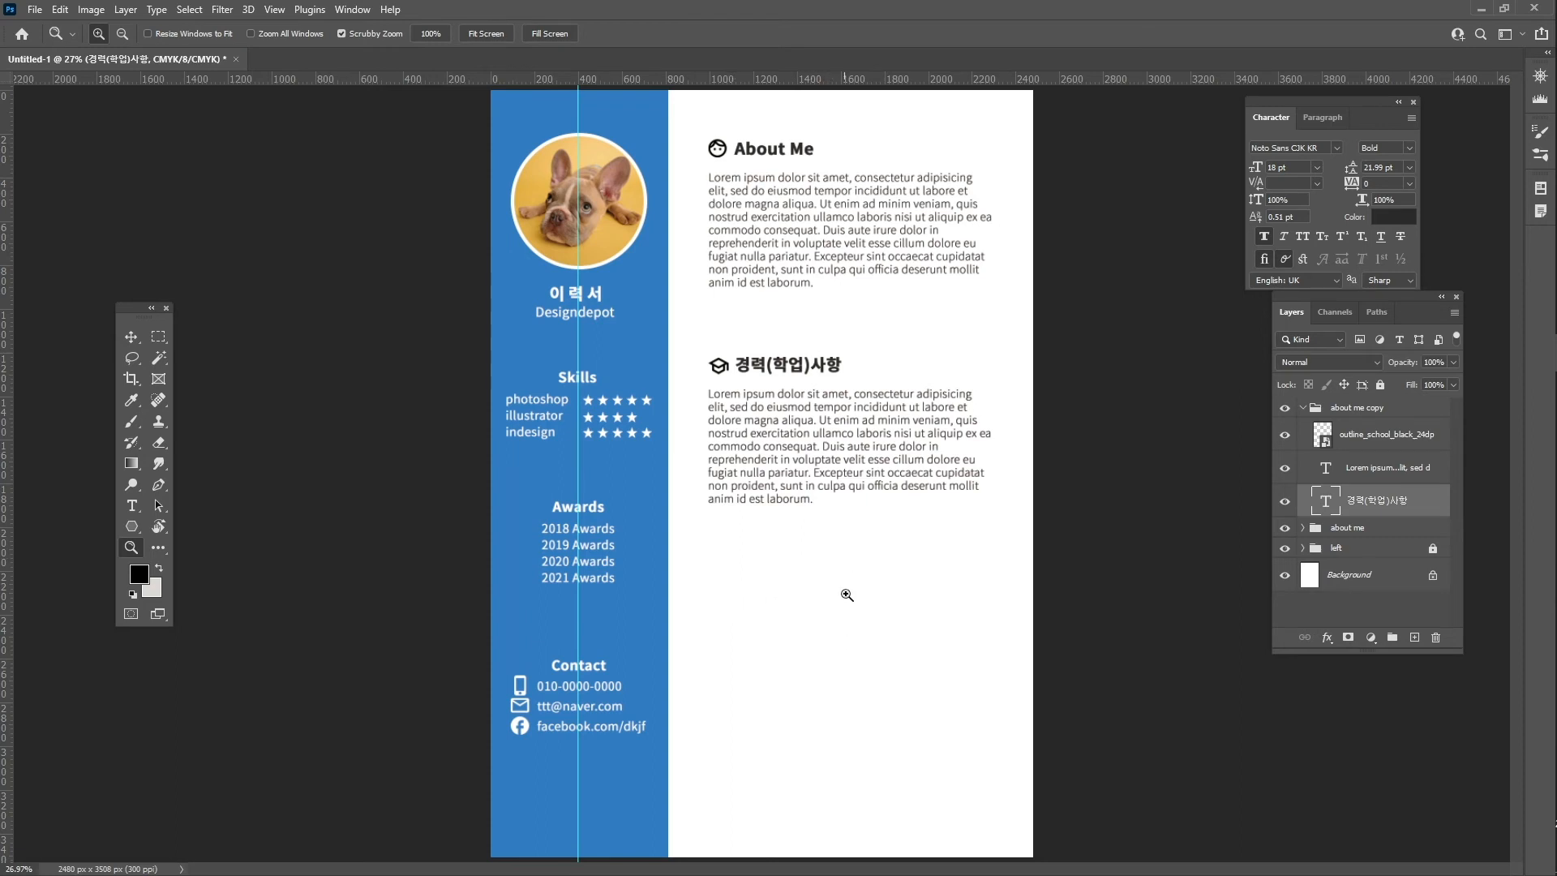
click(132, 526)
click(206, 587)
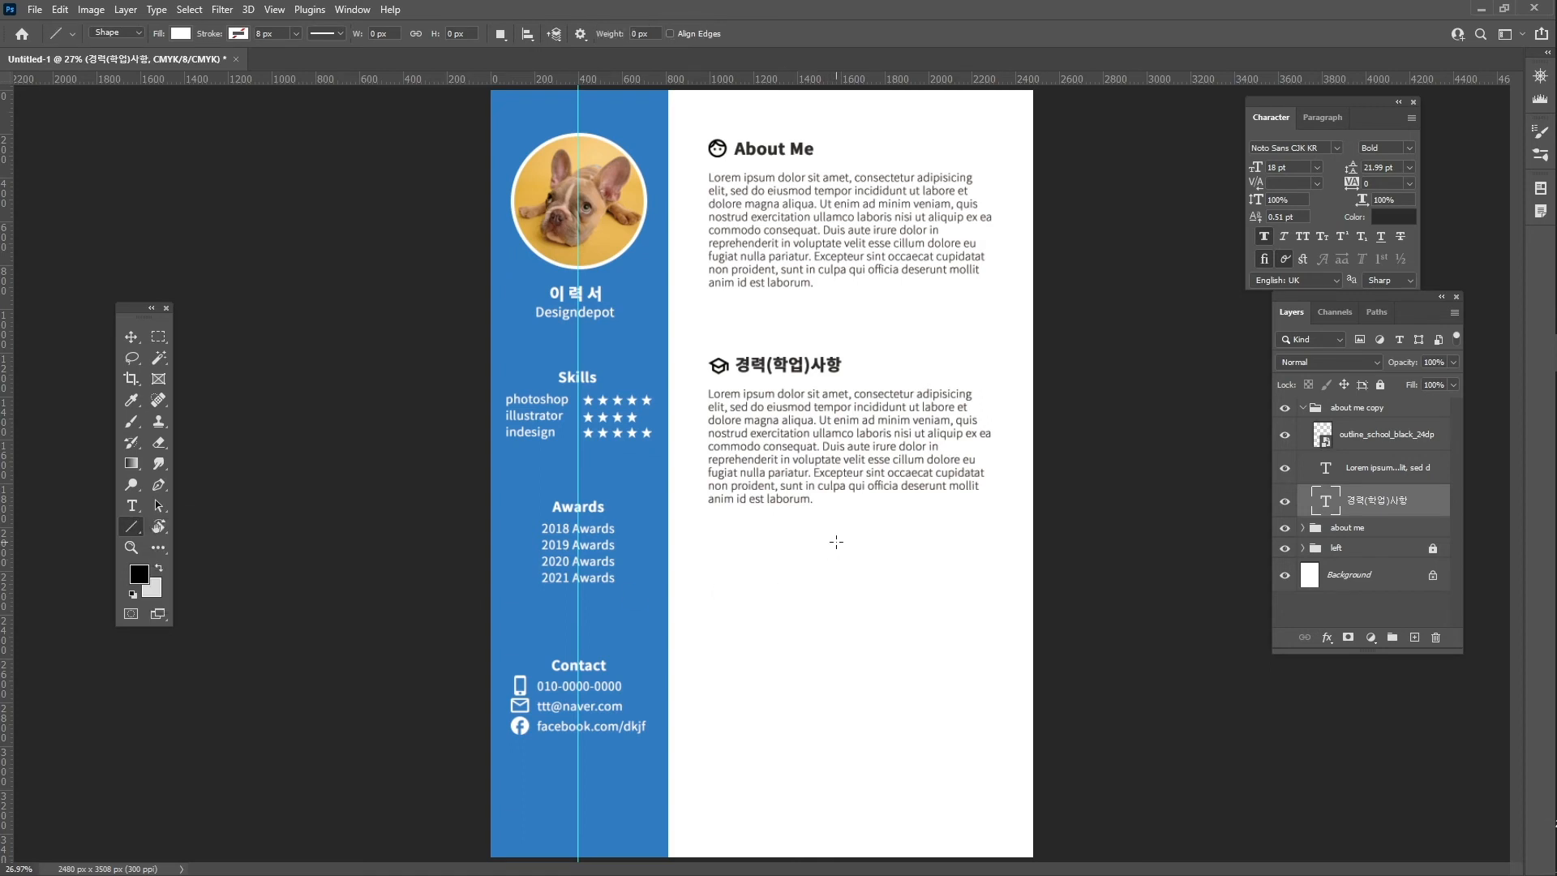
click(106, 32)
click(120, 42)
- Set no fill and a 5 px stroke sampled from the sidebar blue (2f7cc1)
click(181, 33)
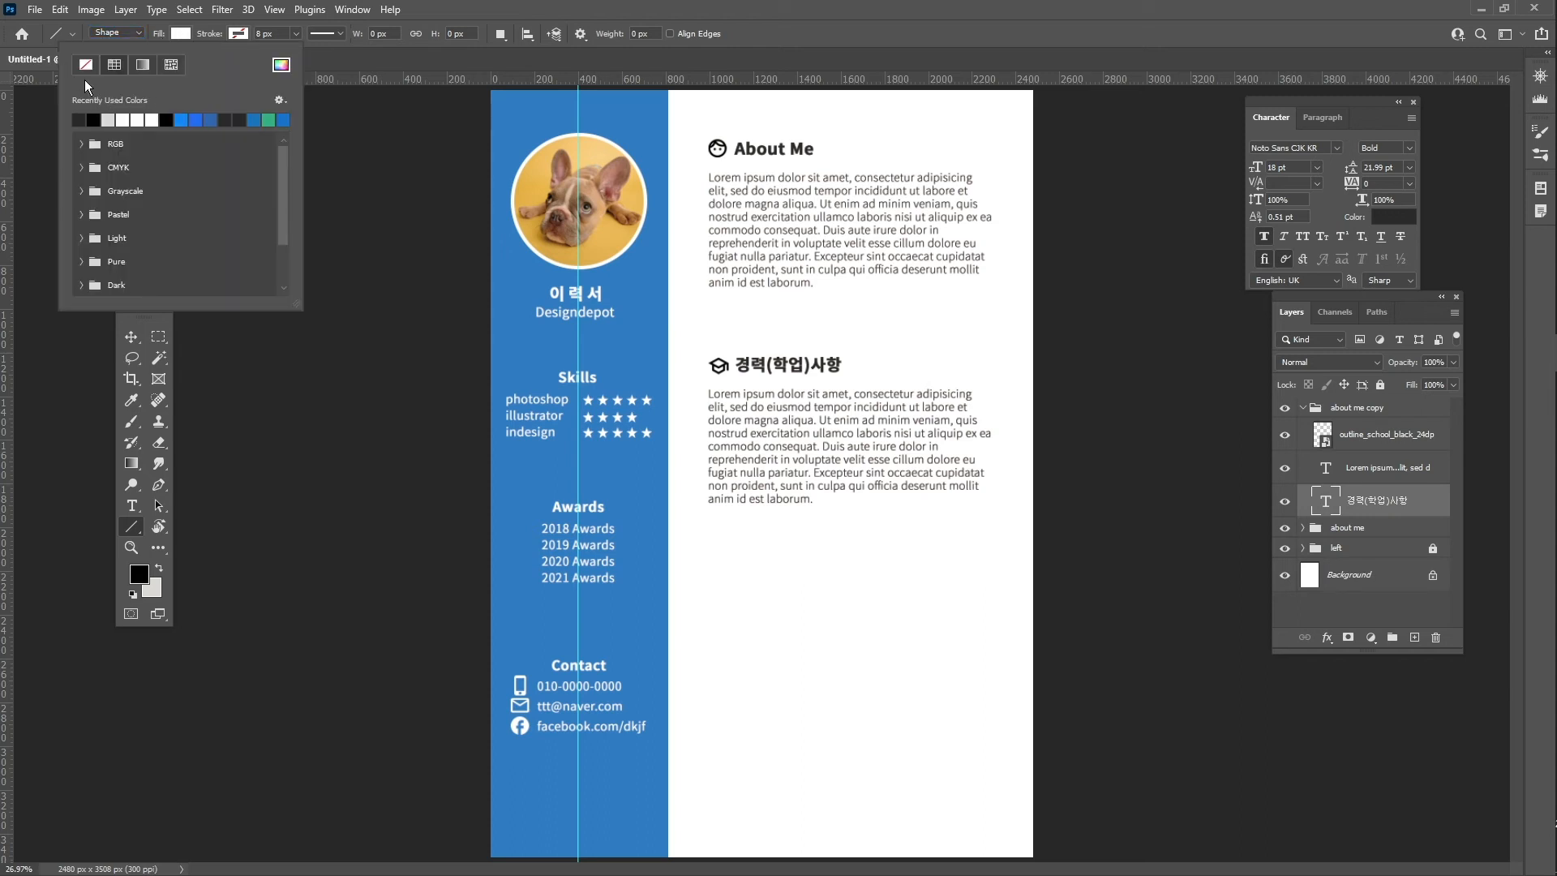
click(243, 31)
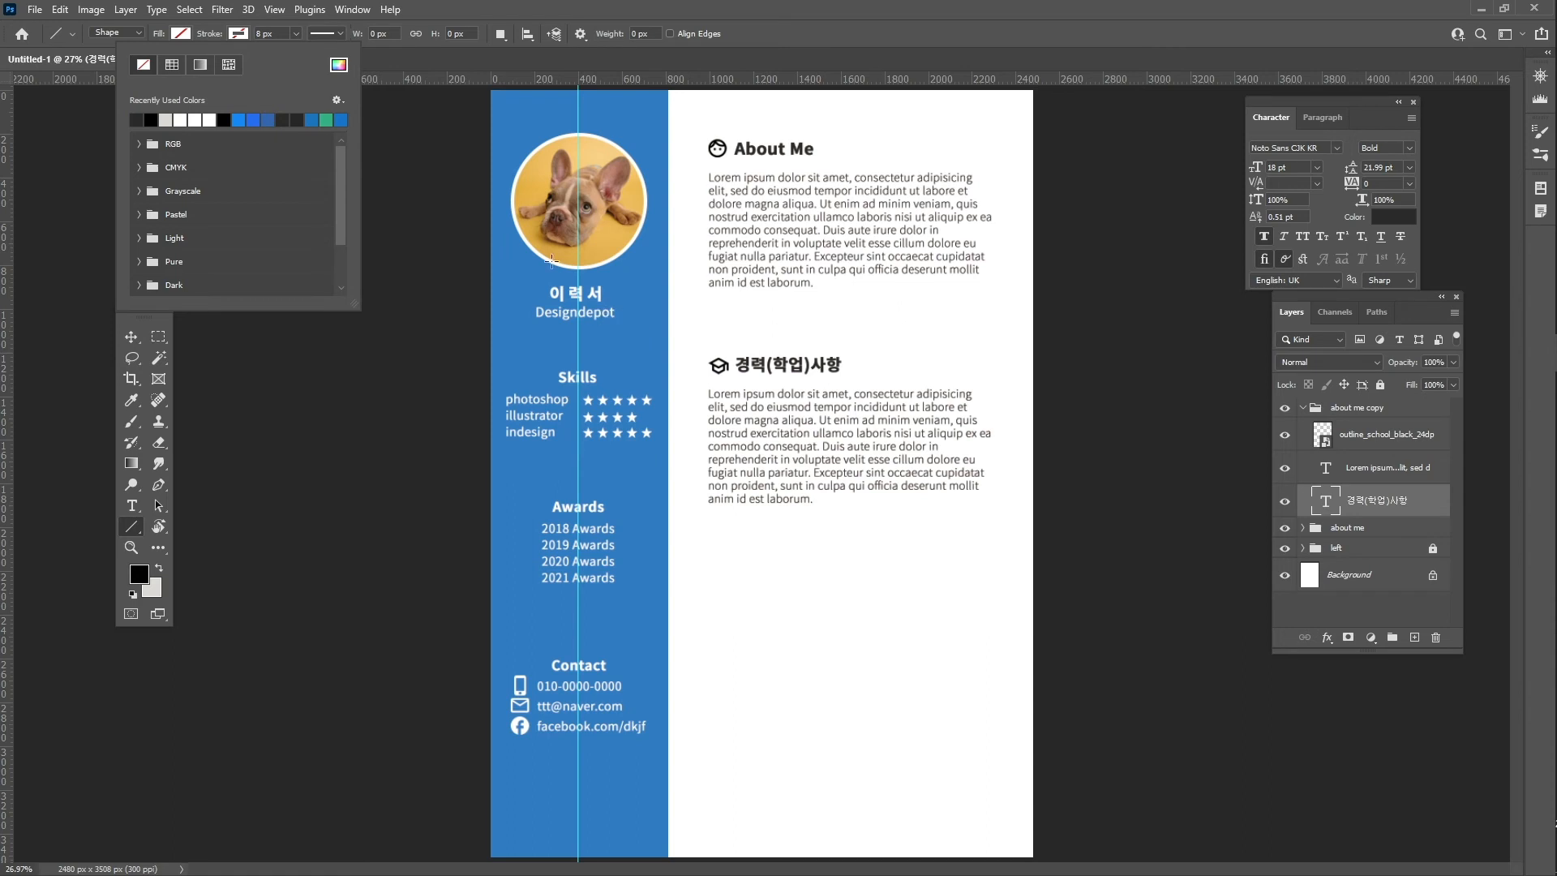
click(339, 65)
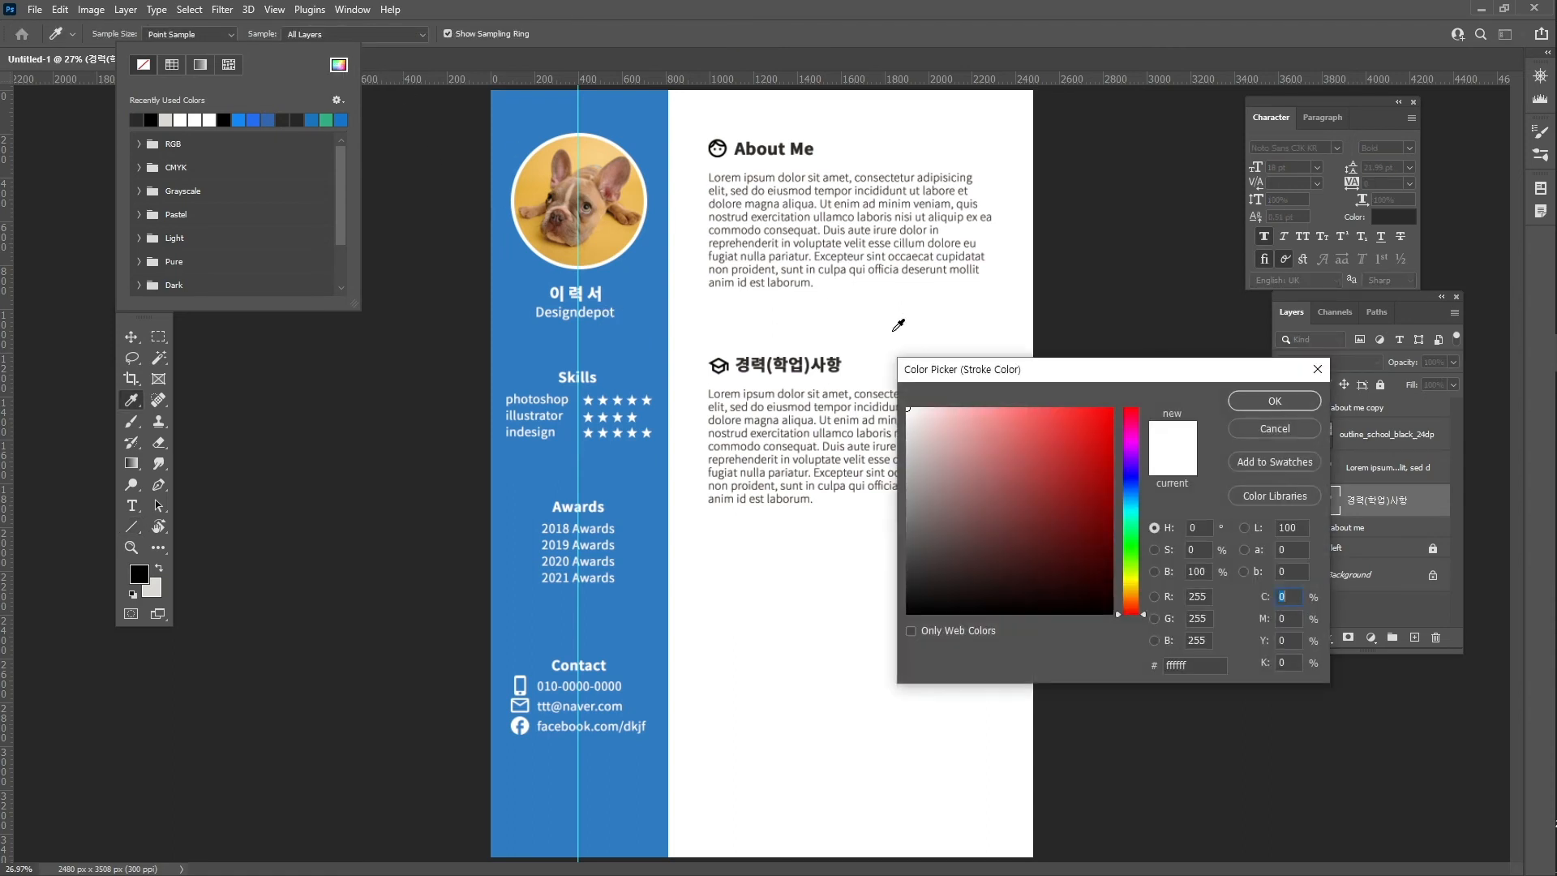
click(504, 268)
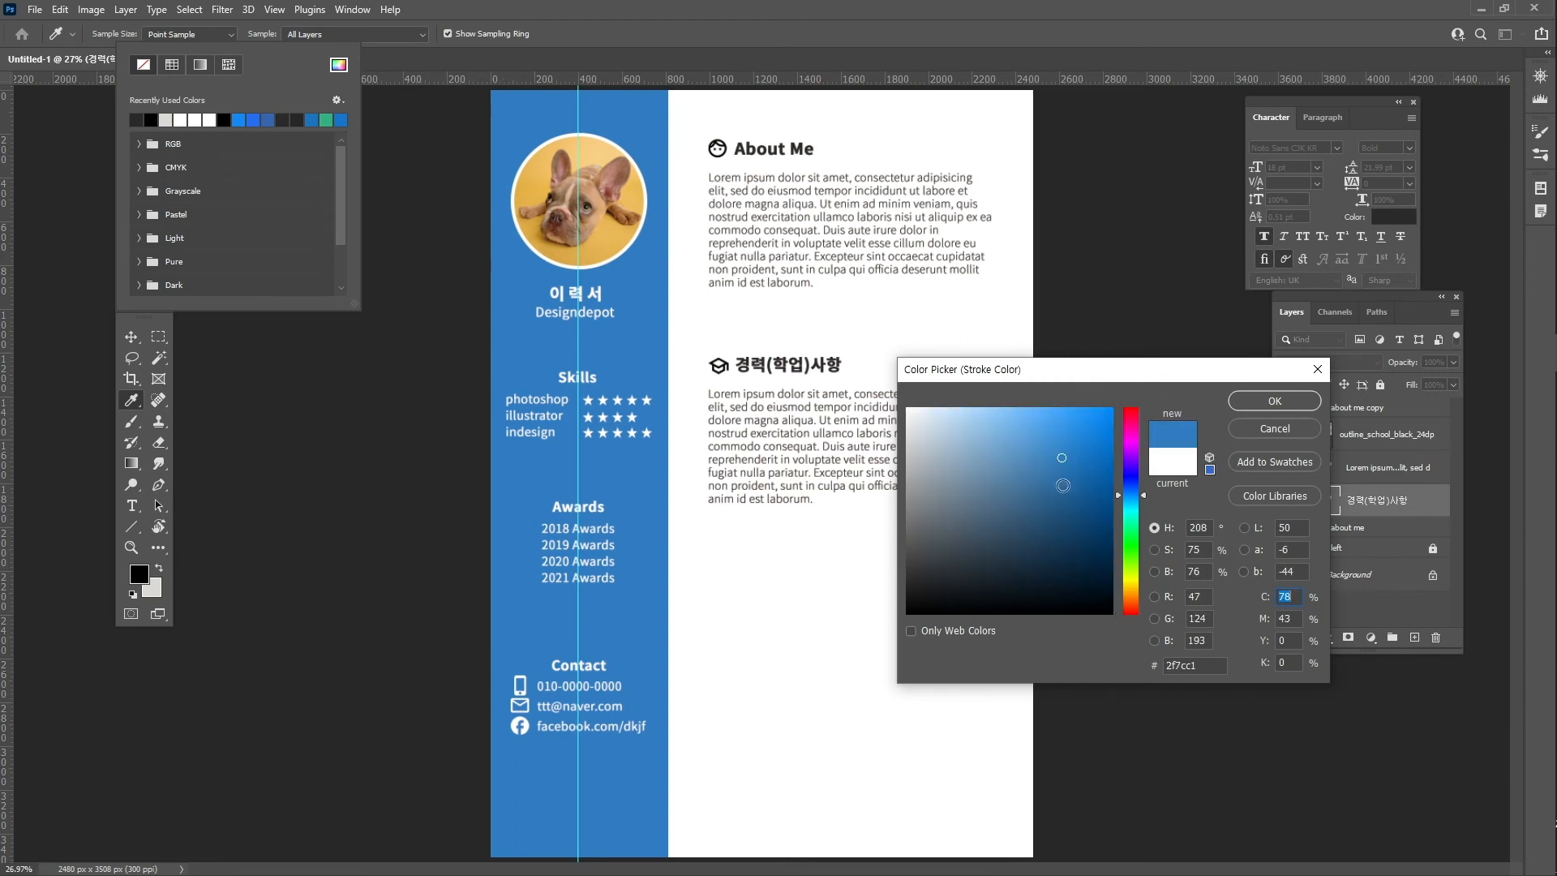
click(1254, 402)
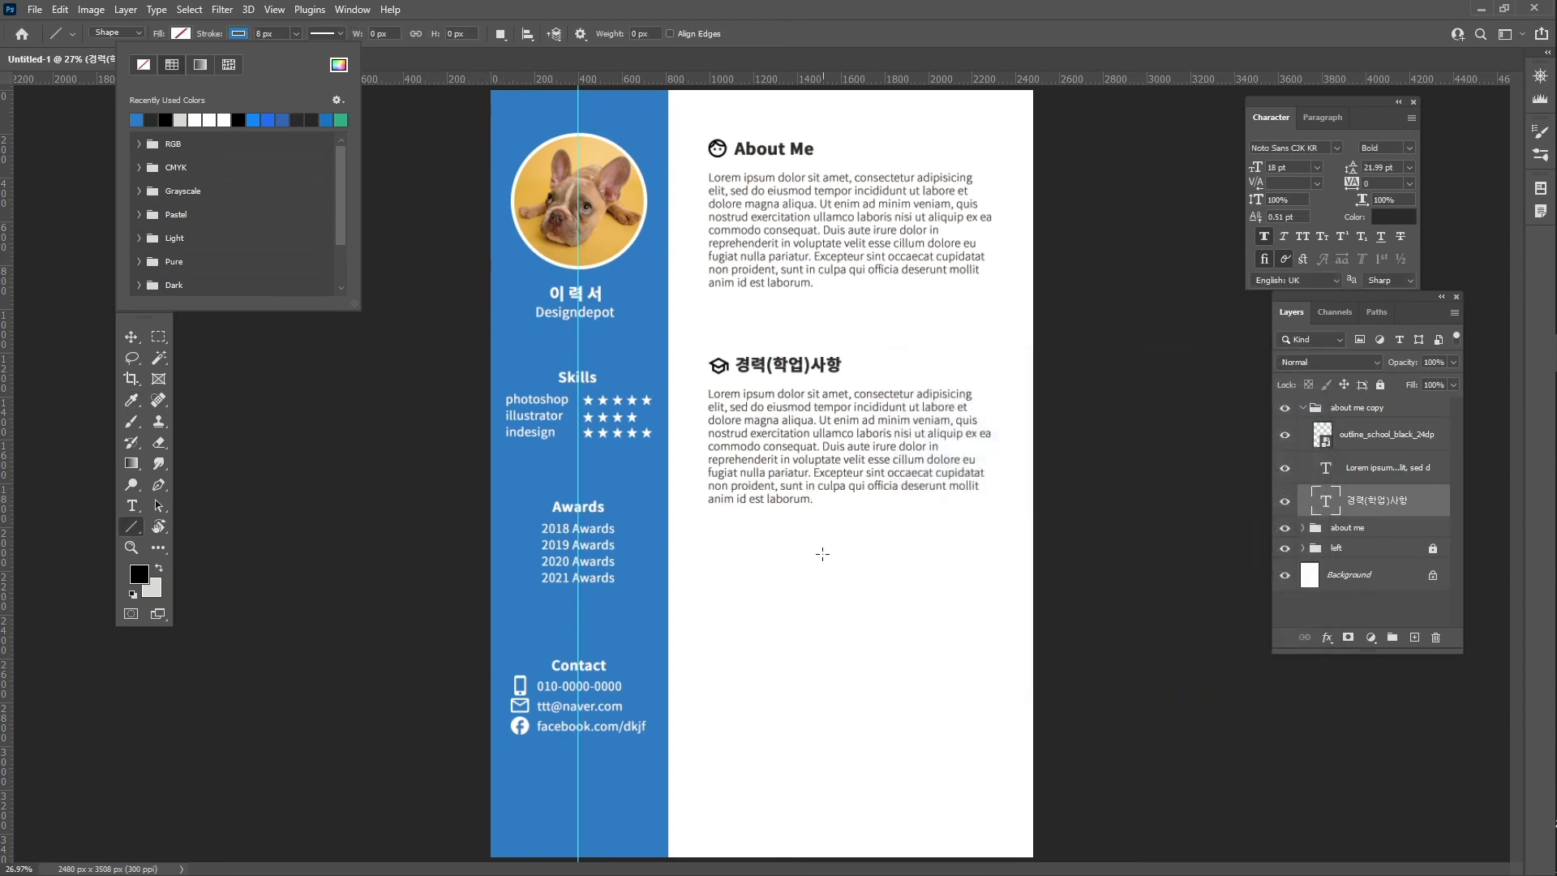
double_click(260, 34)
text(5)
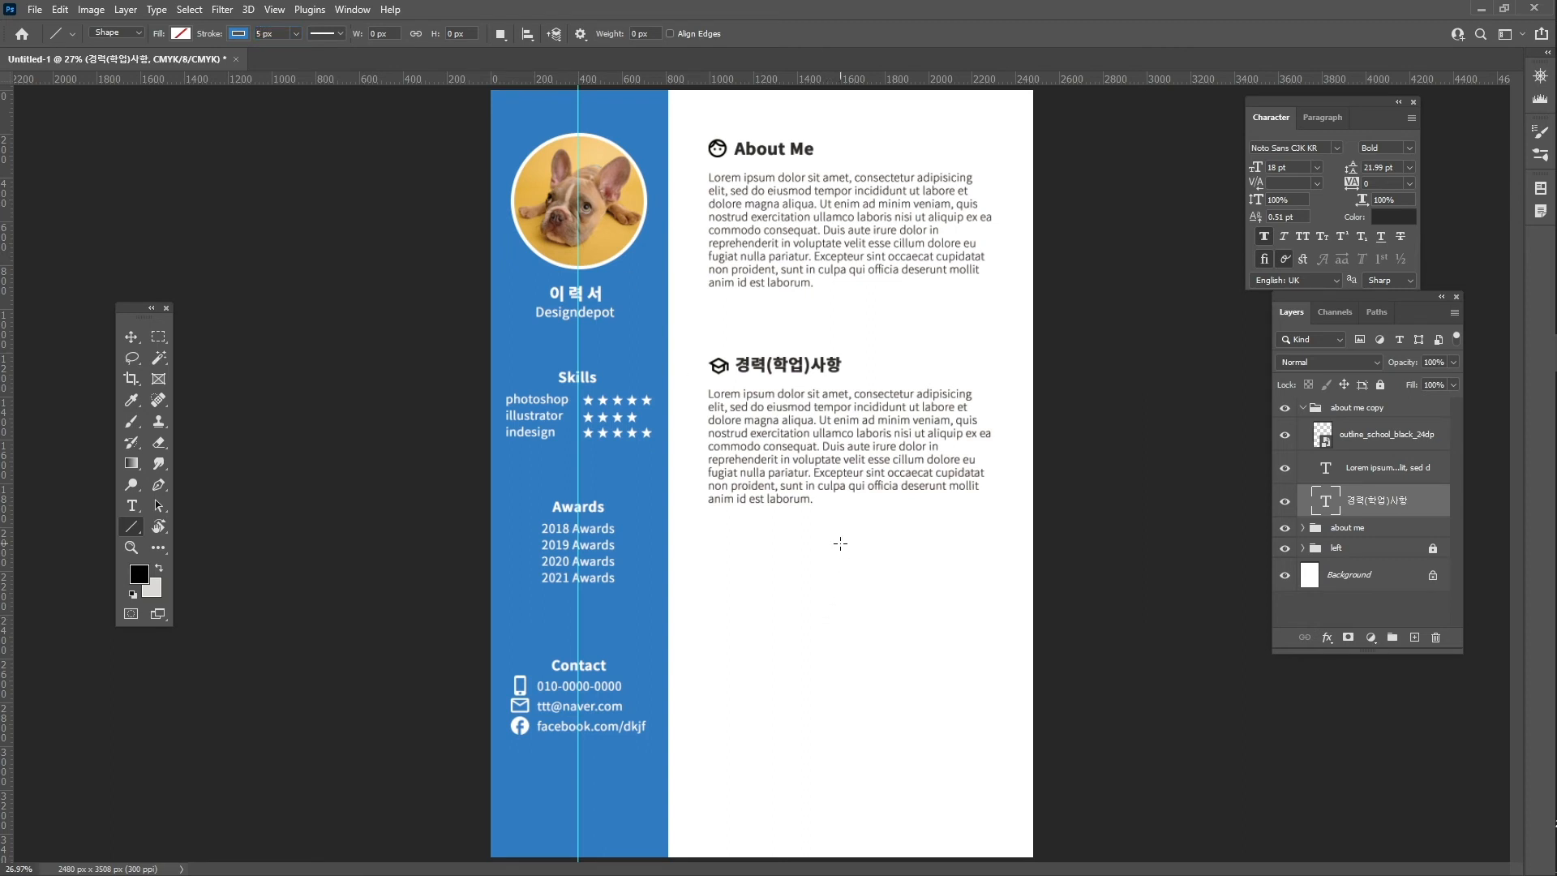
- Draw a vertical blue line below 경력(학업)사항 and move Line 1 to the layer stack top
drag(840, 543, 864, 787)
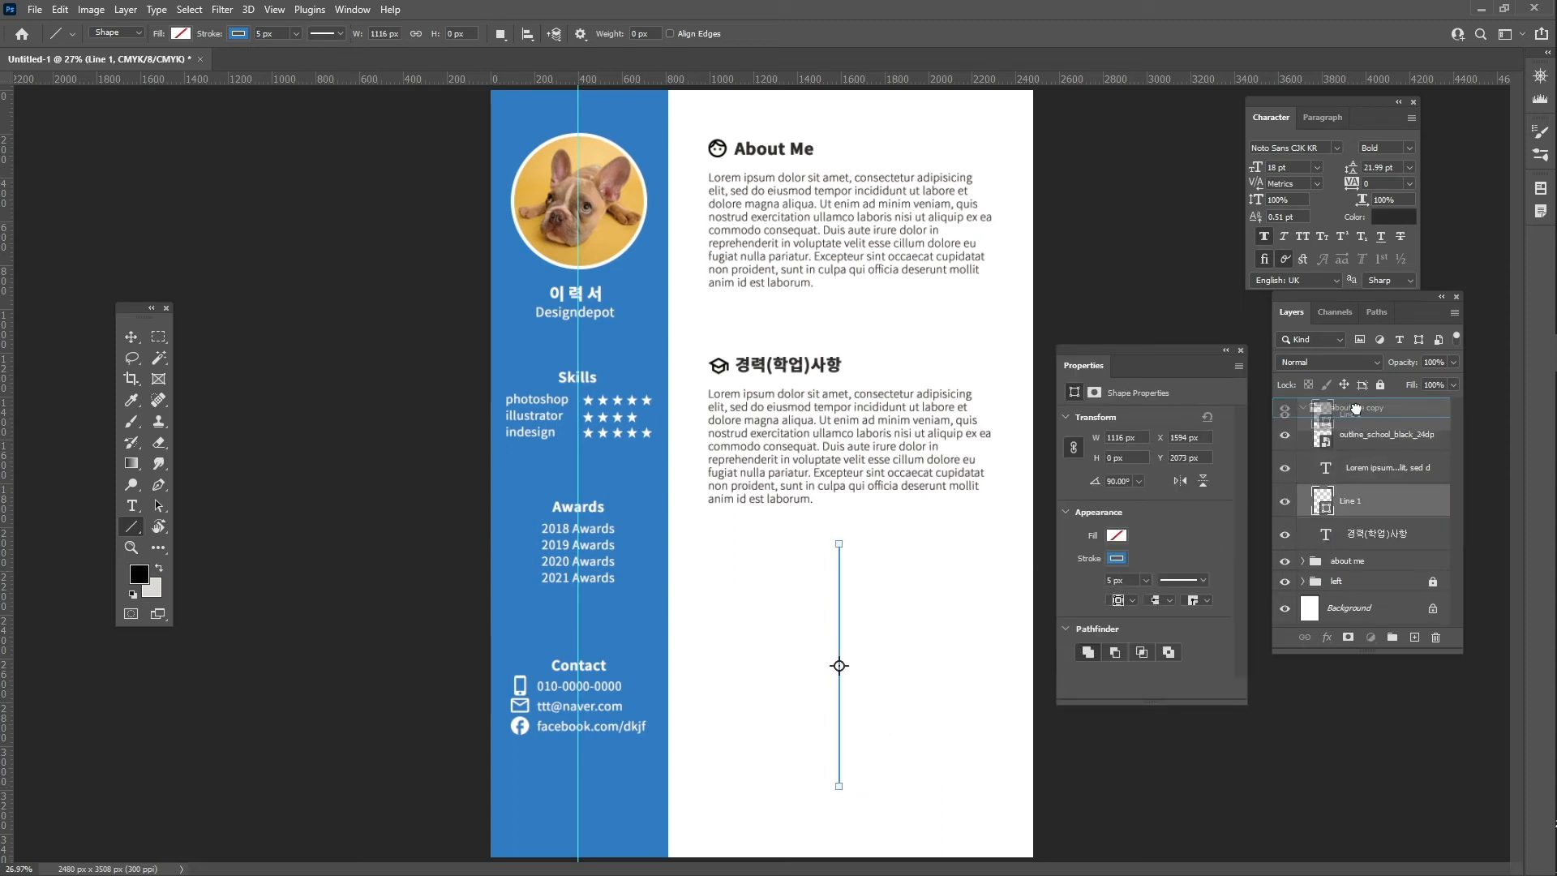
drag(1353, 417, 1353, 420)
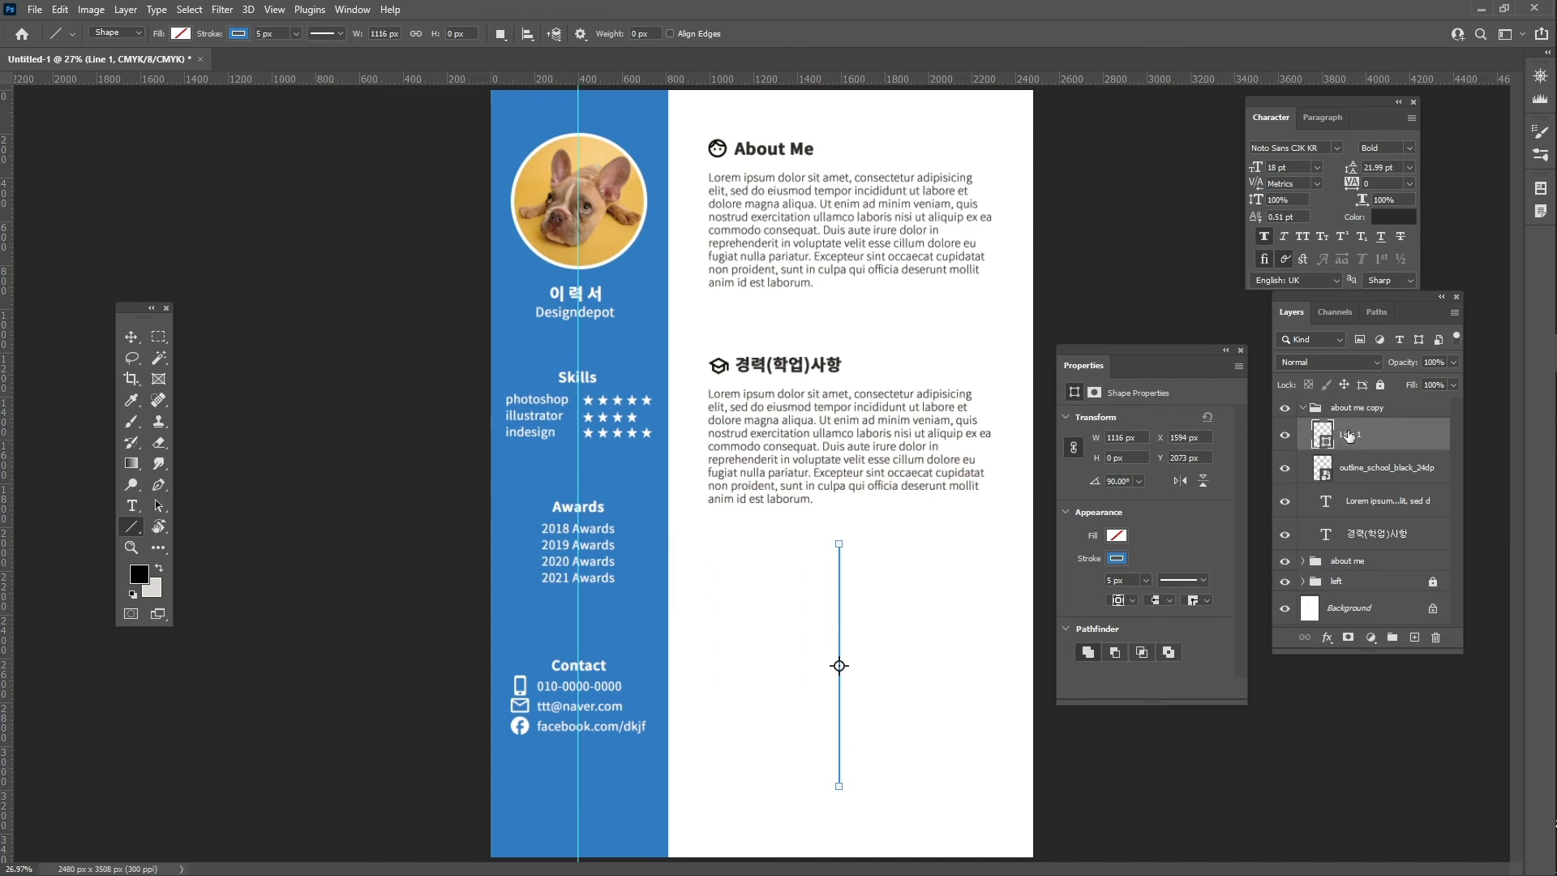
drag(1359, 438, 1329, 422)
click(1304, 442)
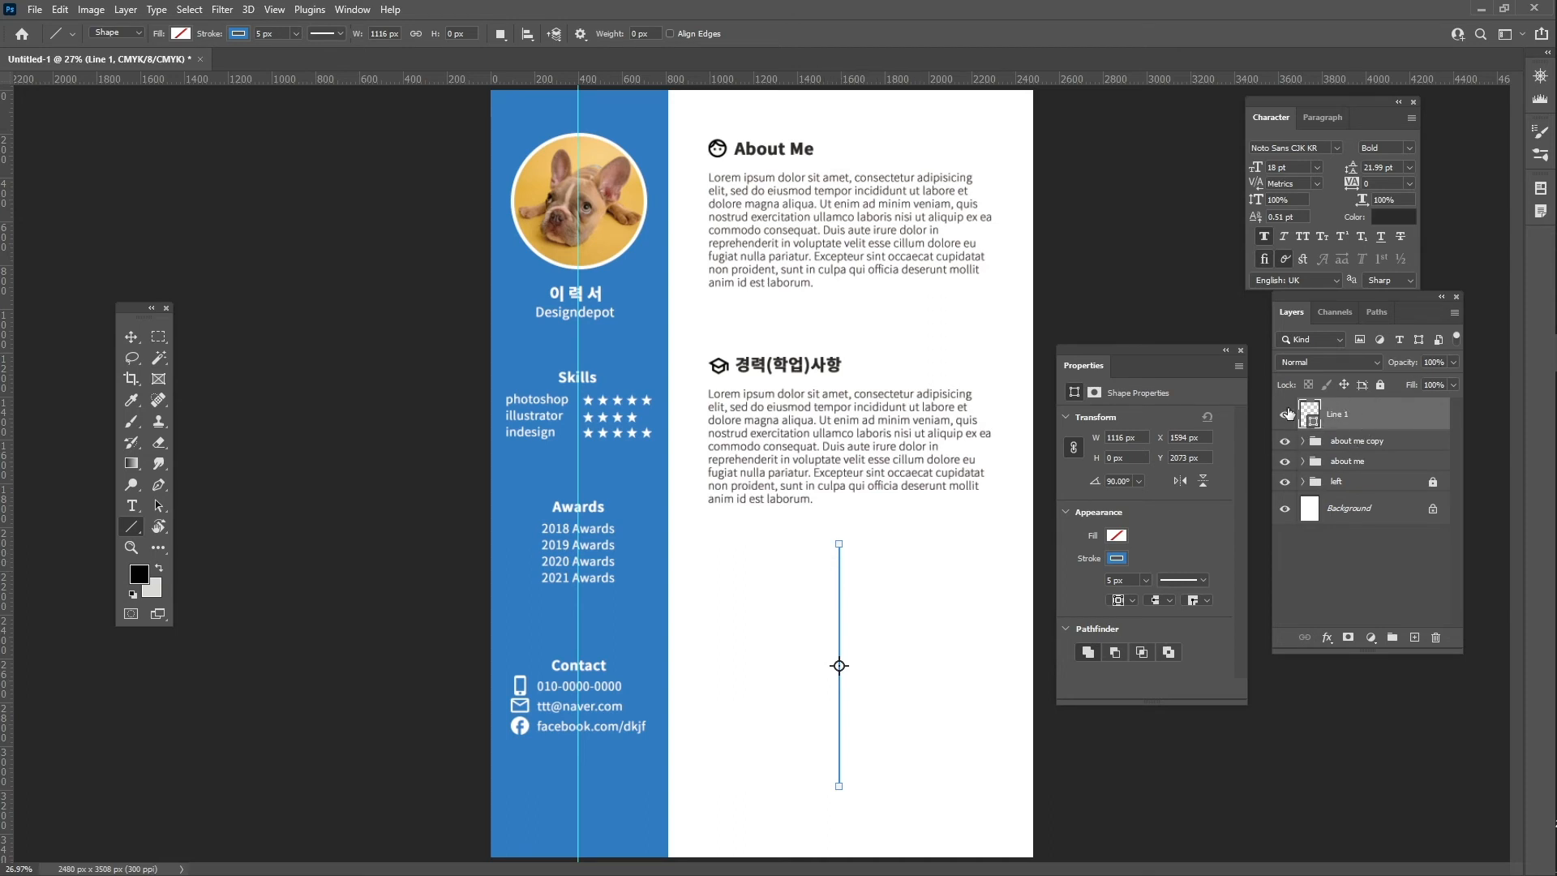
- Rename the 'about me copy' group to '경력사항'
double_click(1369, 442)
text(r)
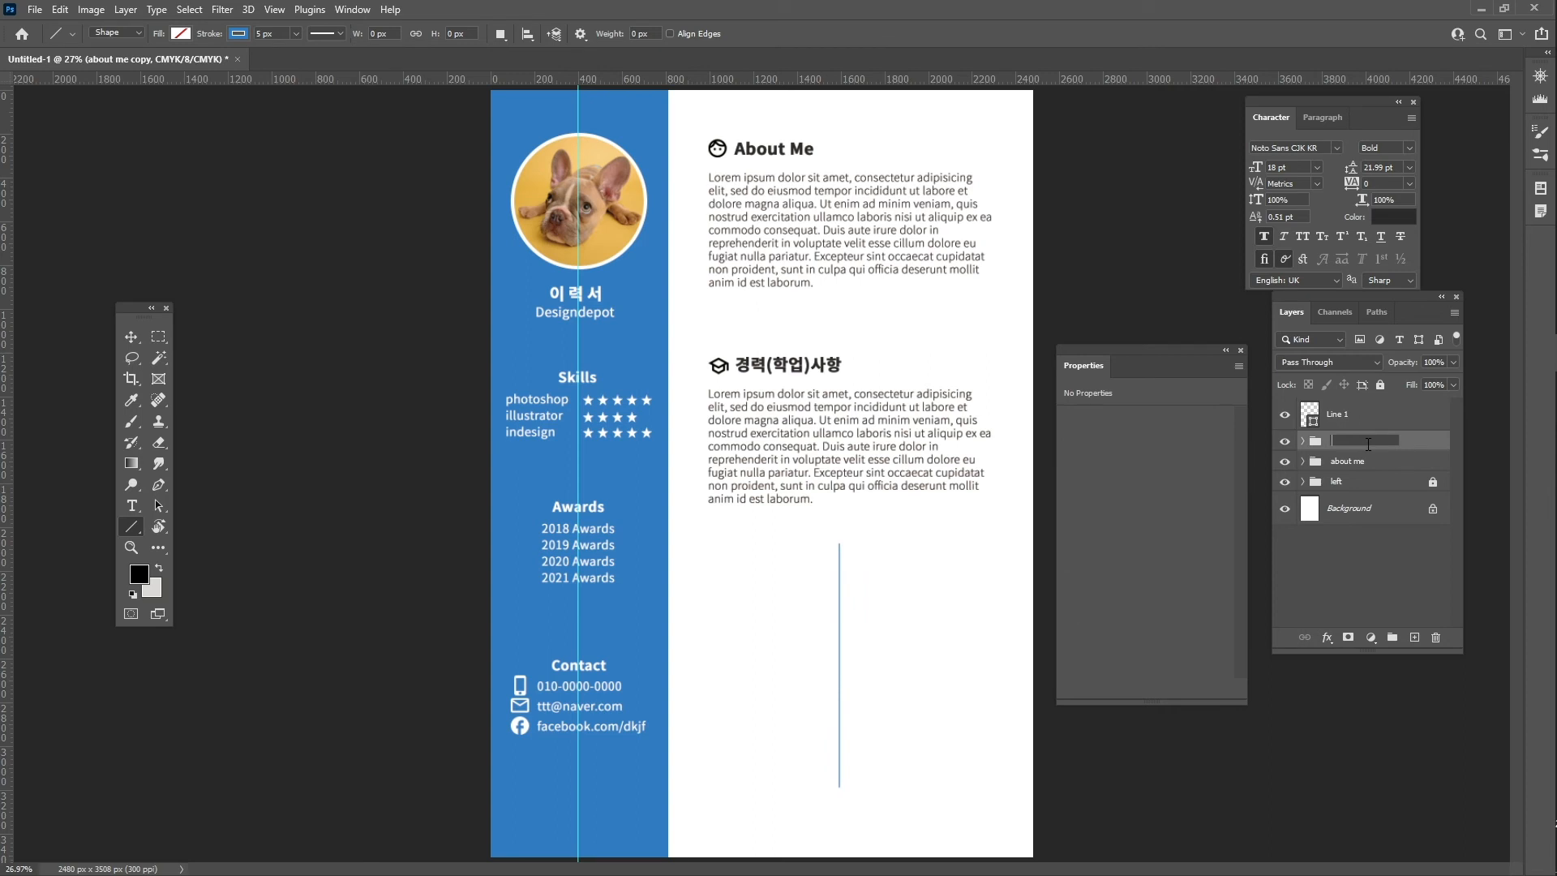
text(경력사항)
key(Return)
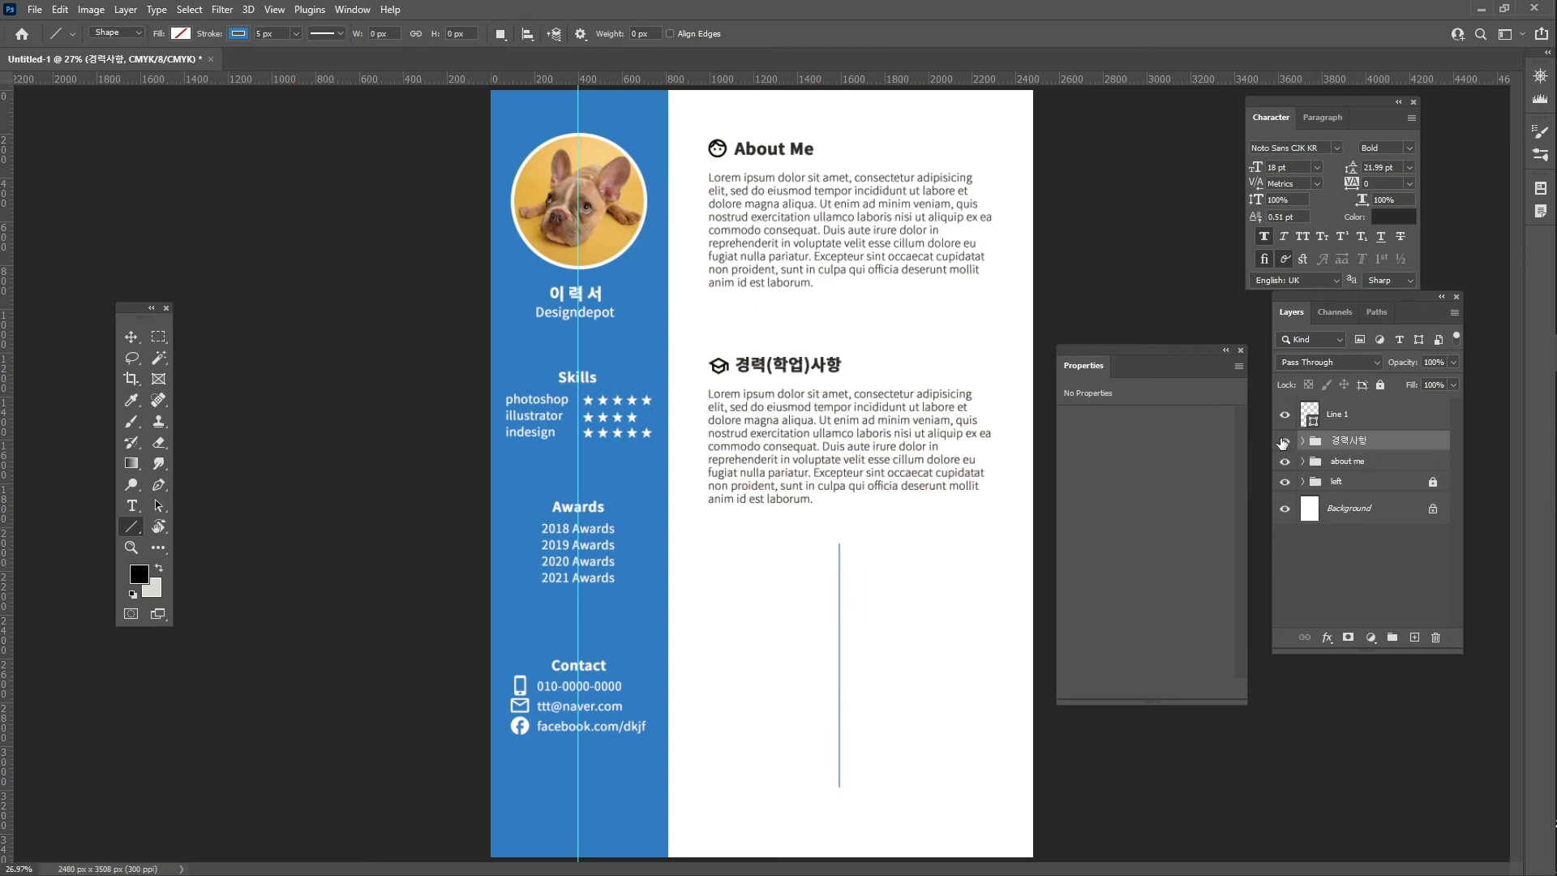
click(1284, 442)
click(1285, 441)
click(1347, 423)
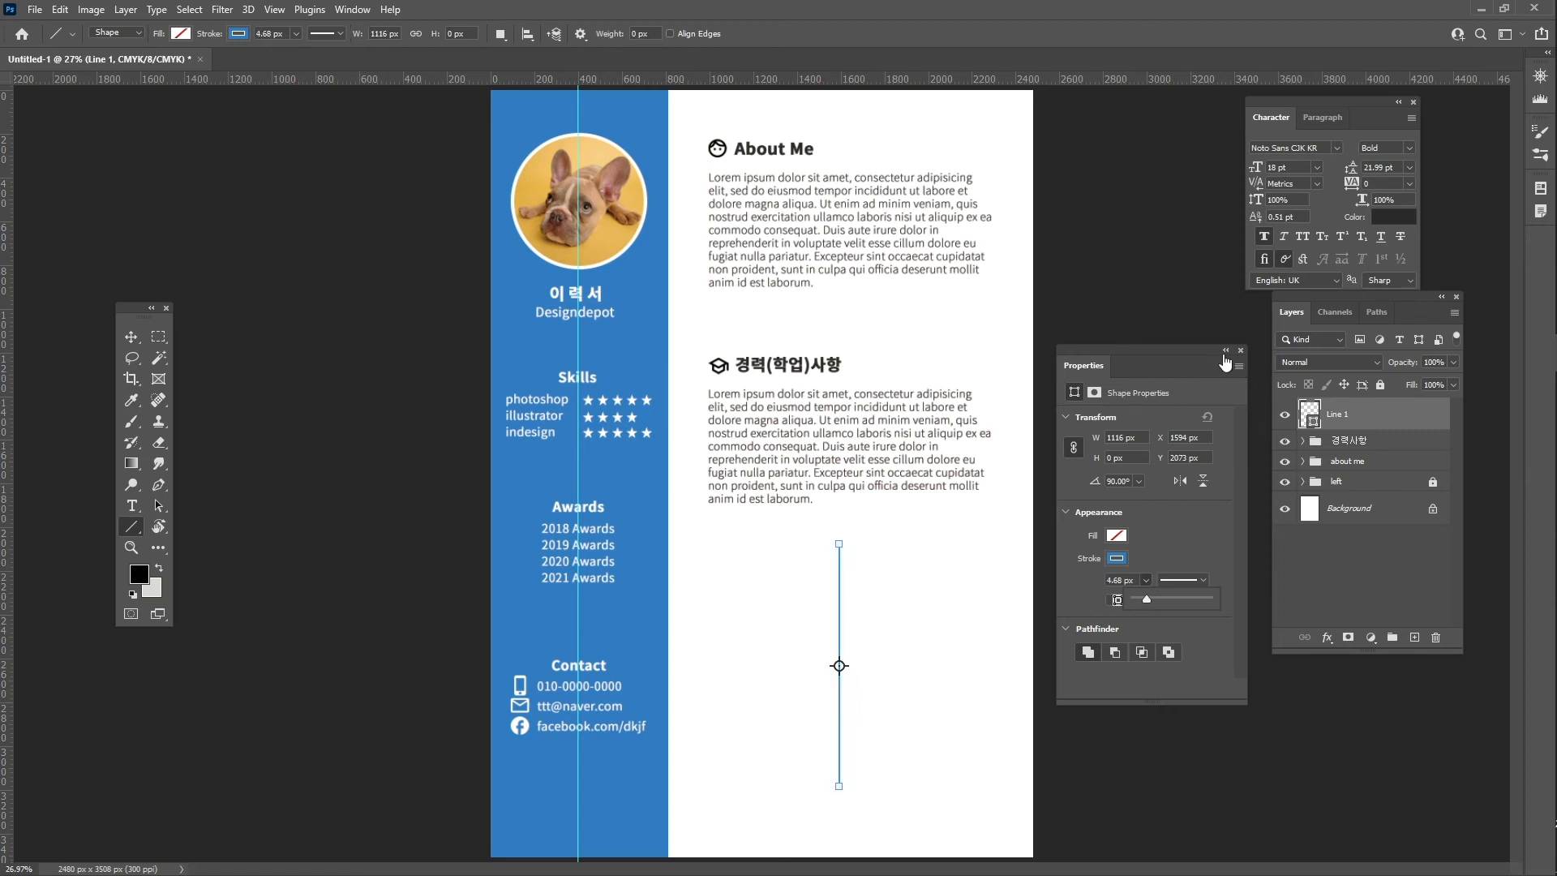
- Draw a small circle at the top of the vertical line, filled blue with no outline
click(728, 6)
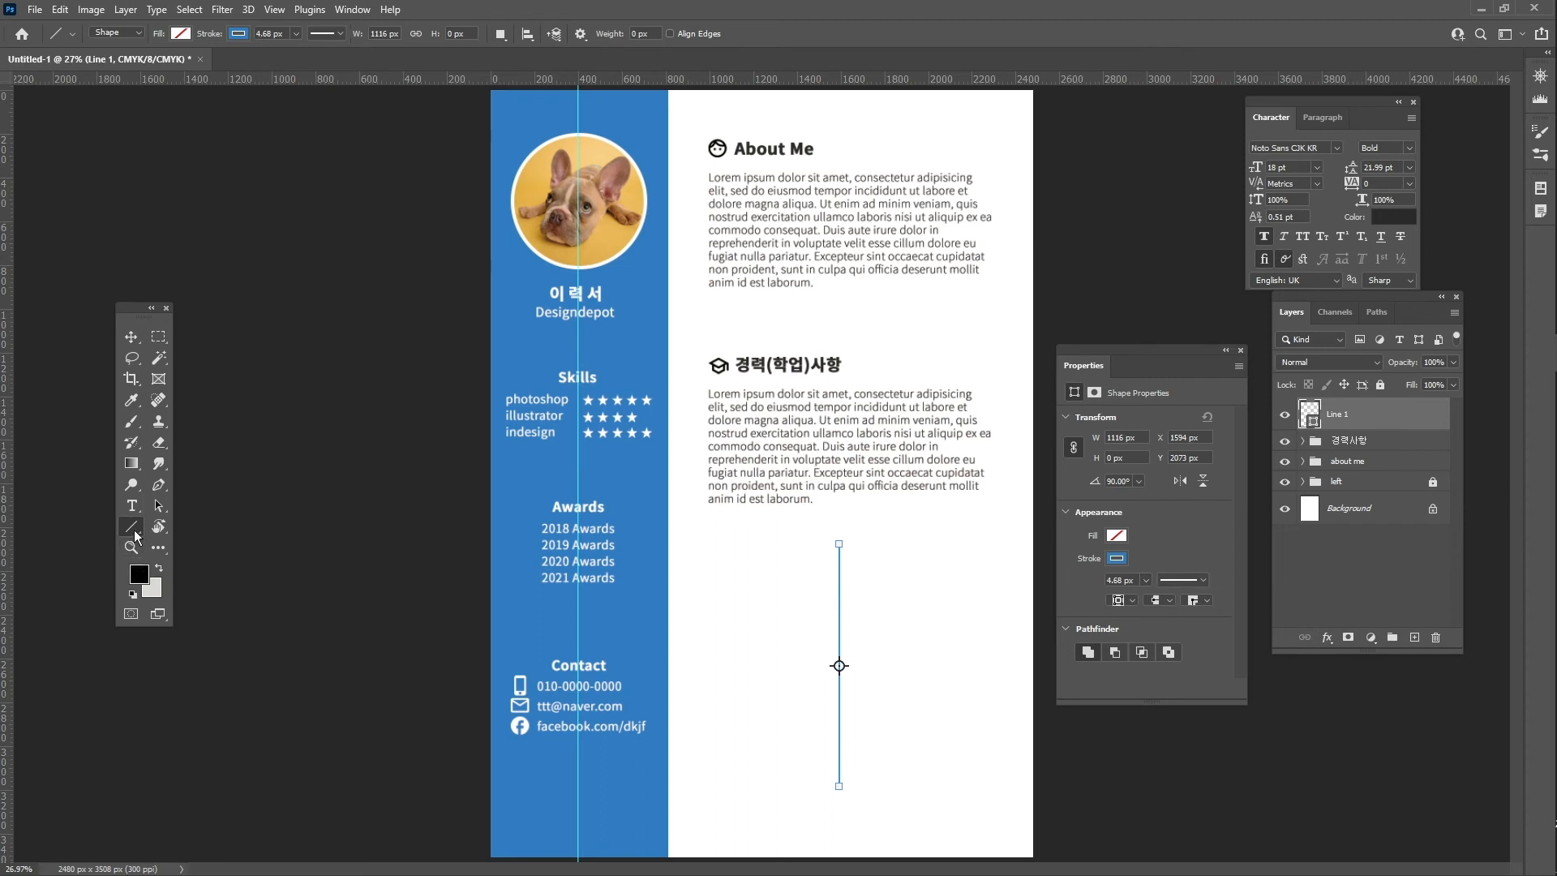
click(135, 534)
click(201, 542)
drag(866, 543, 880, 548)
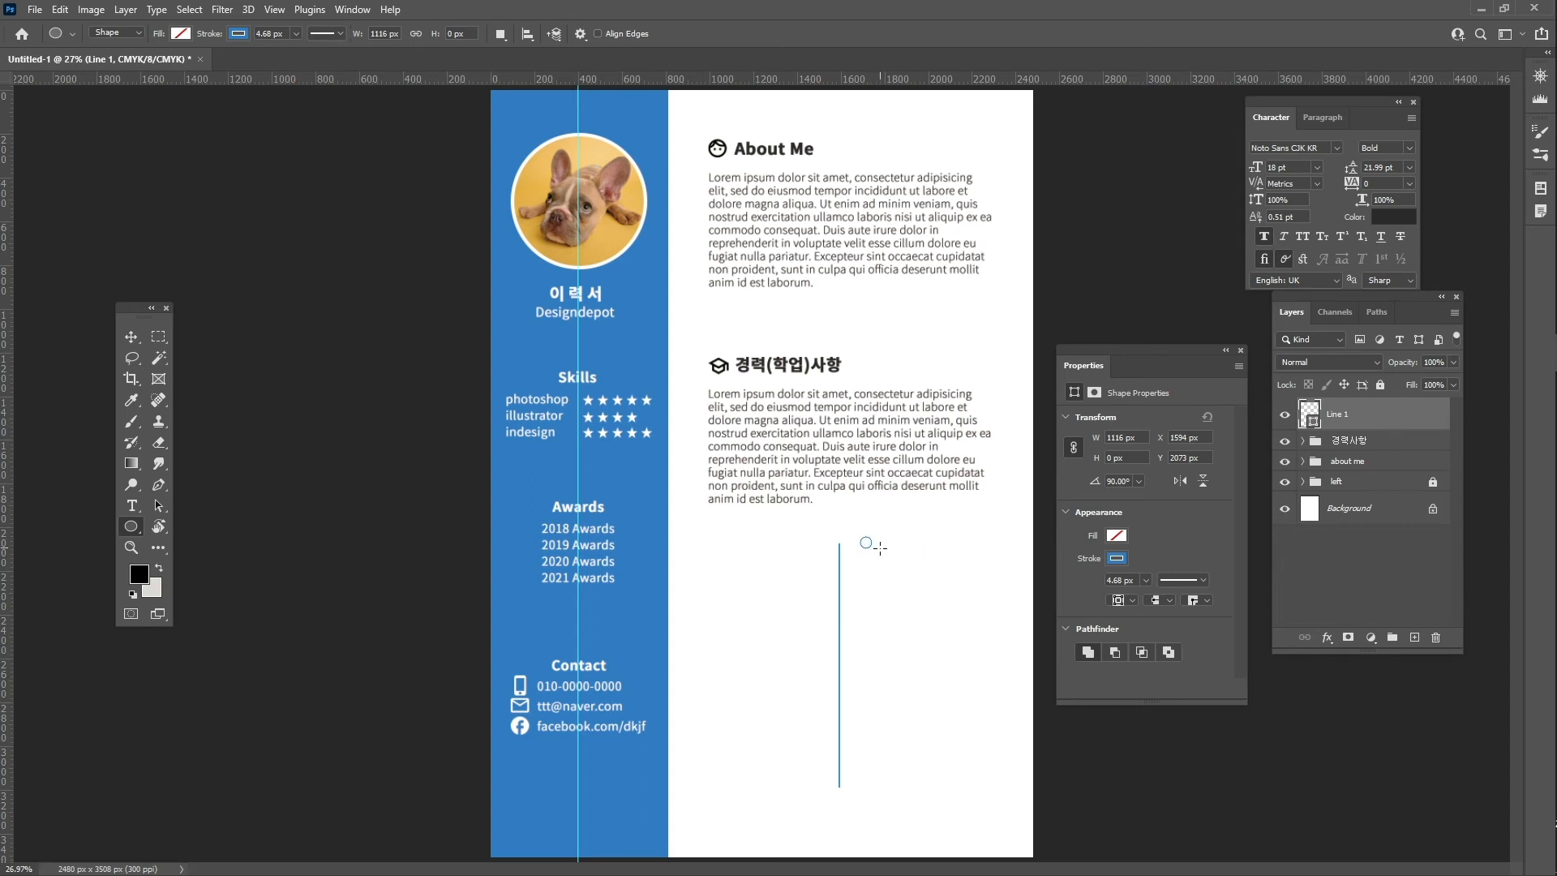
click(1116, 536)
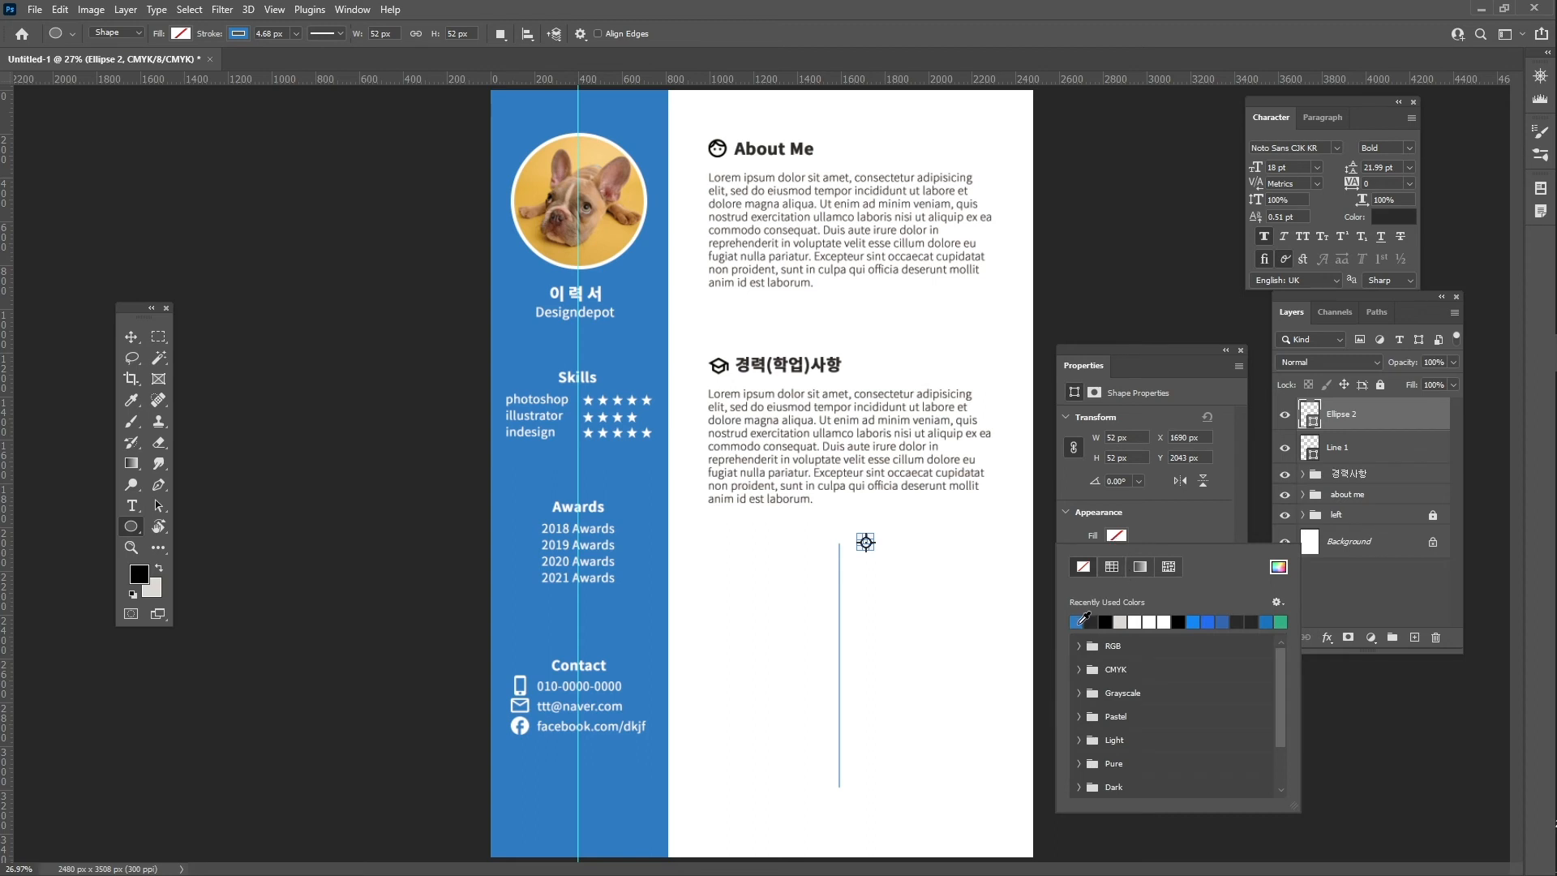
click(1079, 621)
click(1169, 535)
click(1116, 559)
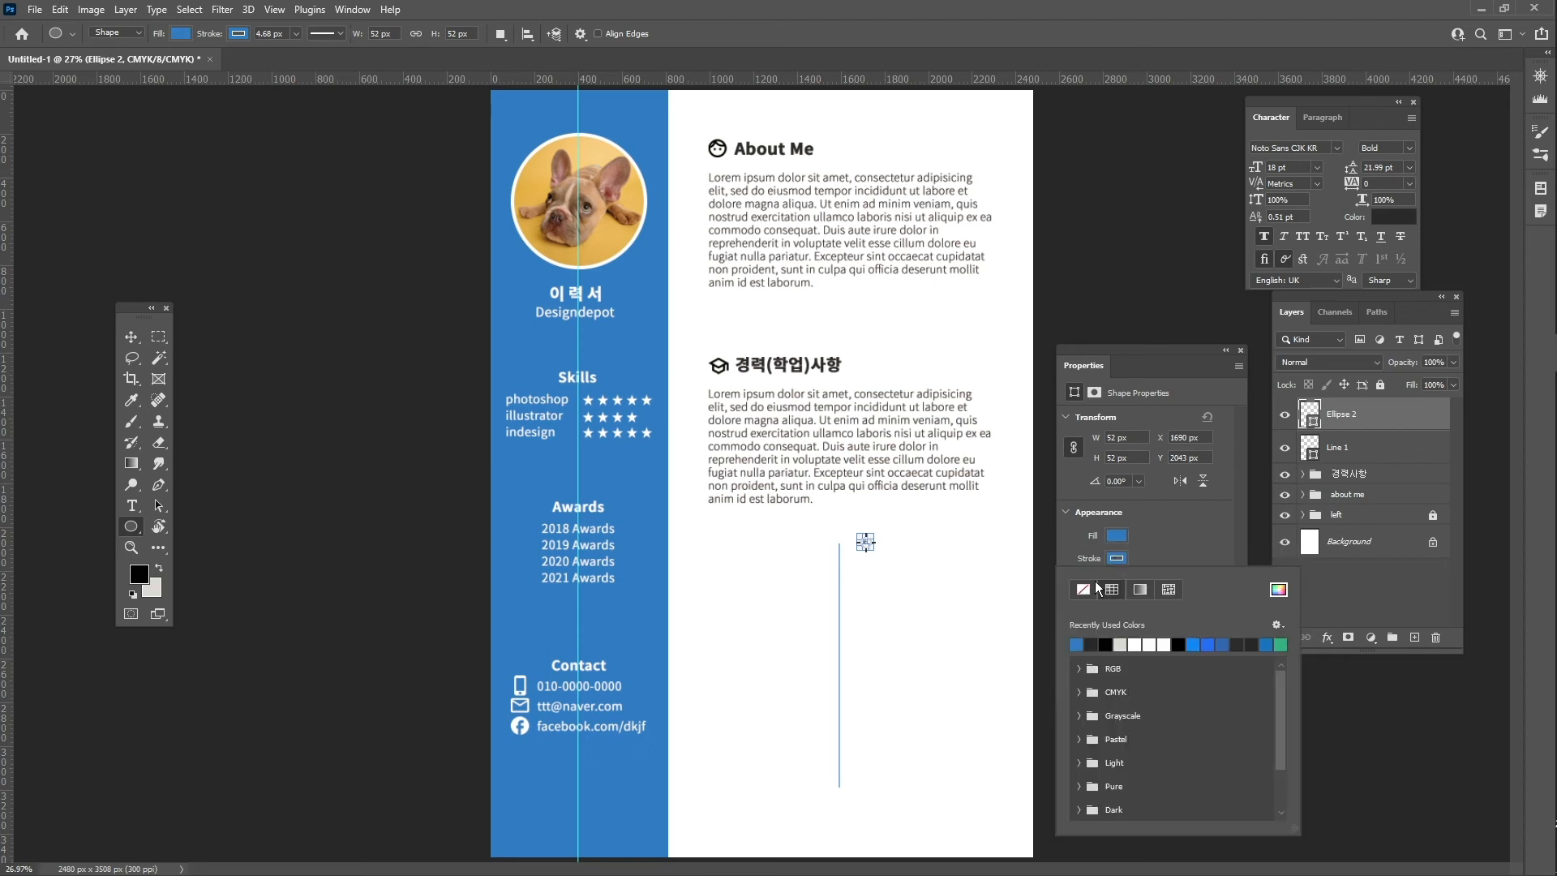
click(1081, 590)
click(129, 342)
- Centre the circle horizontally on Line 1 and Alt-drag copies down the line
click(130, 339)
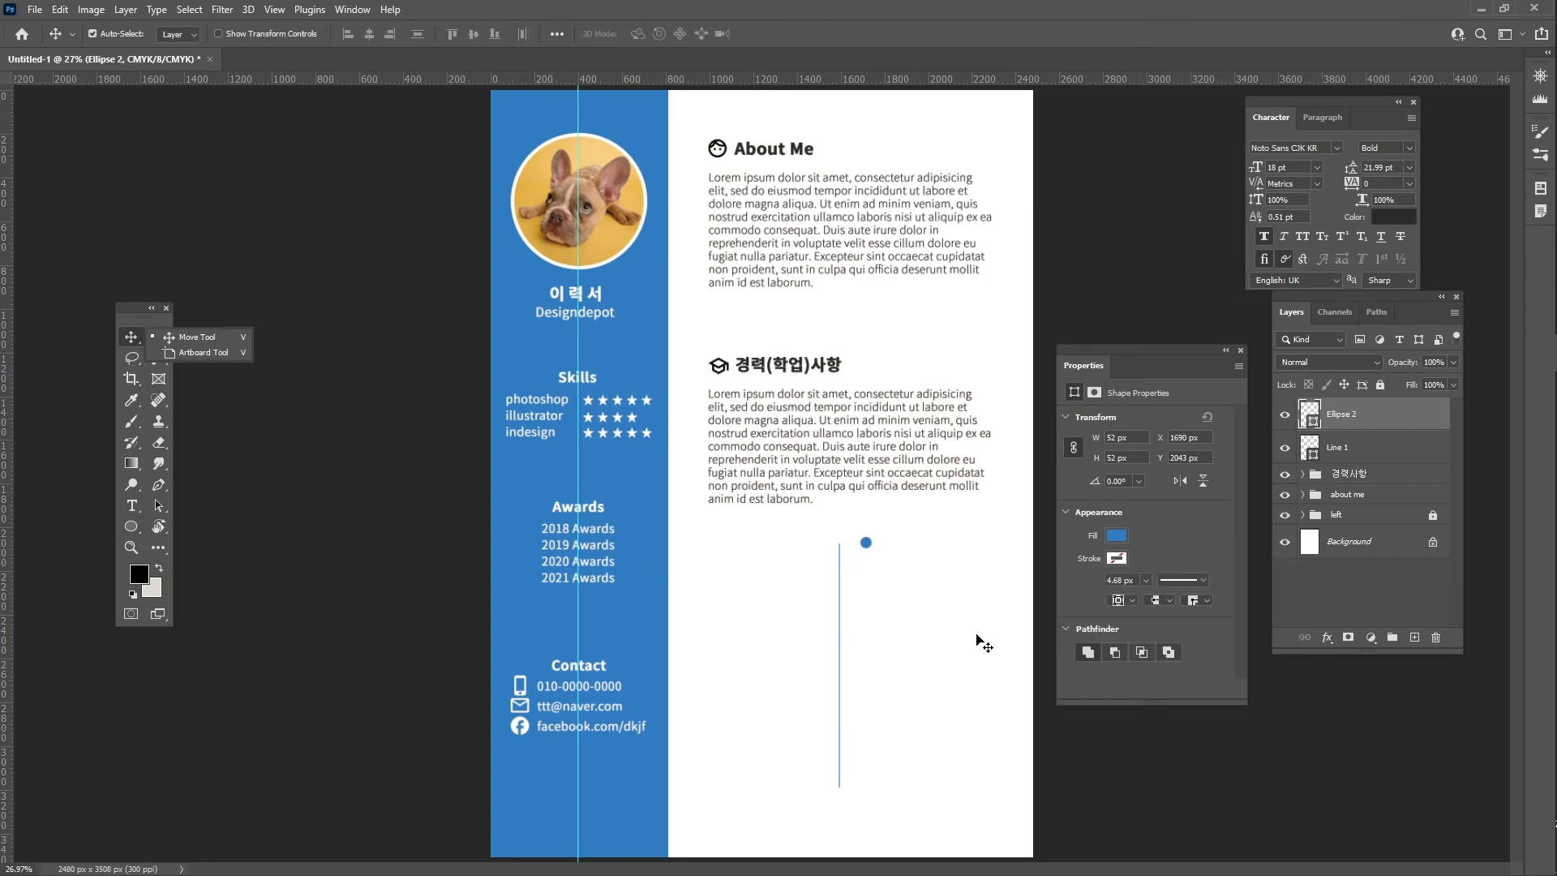
shift+click(1407, 453)
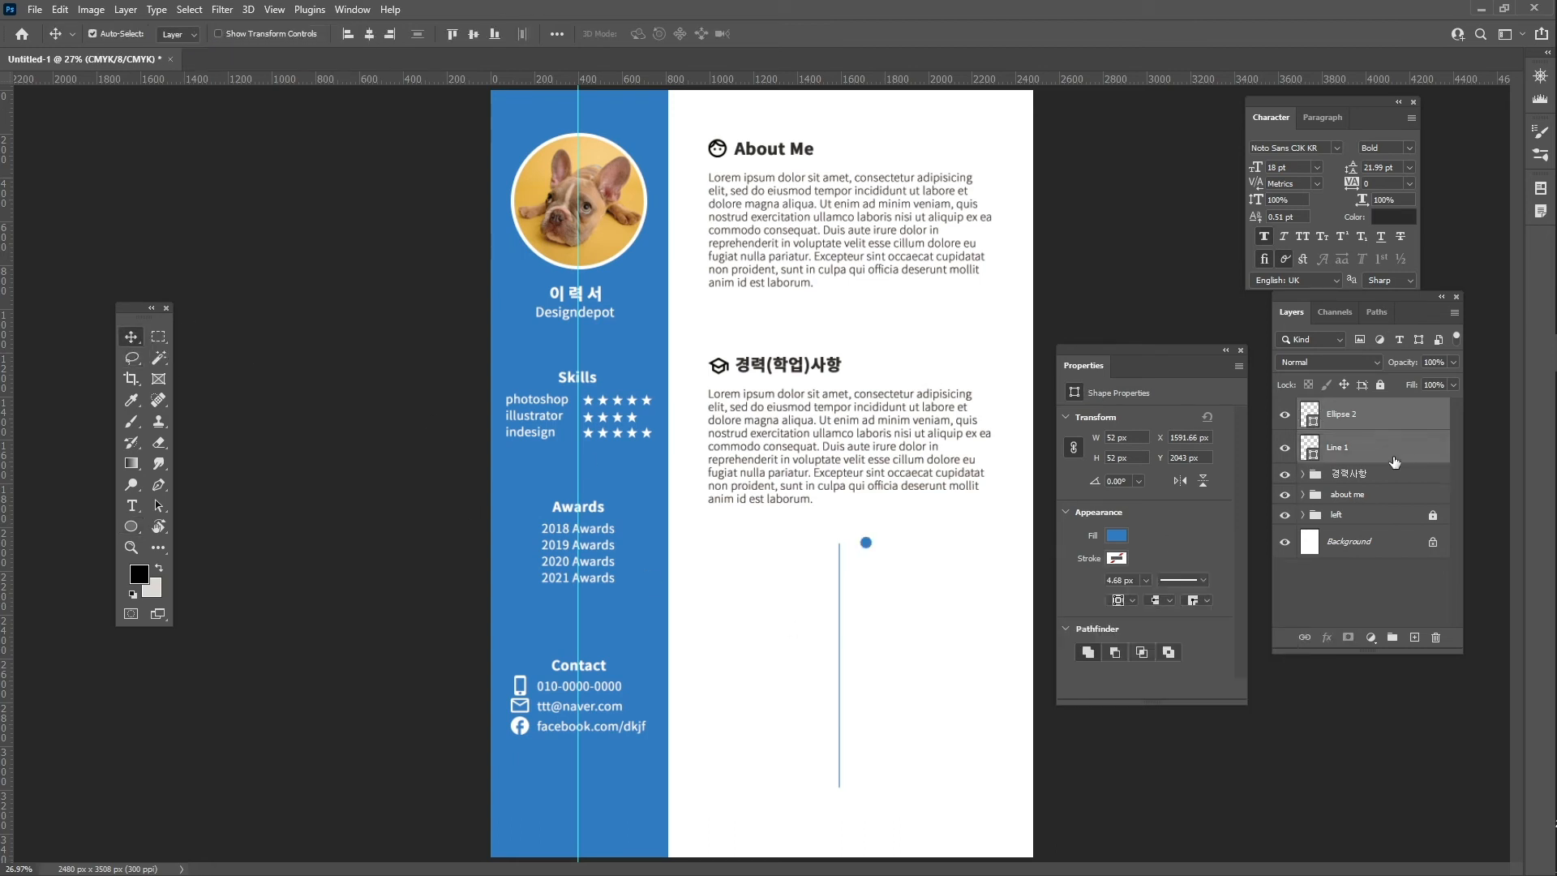
click(372, 32)
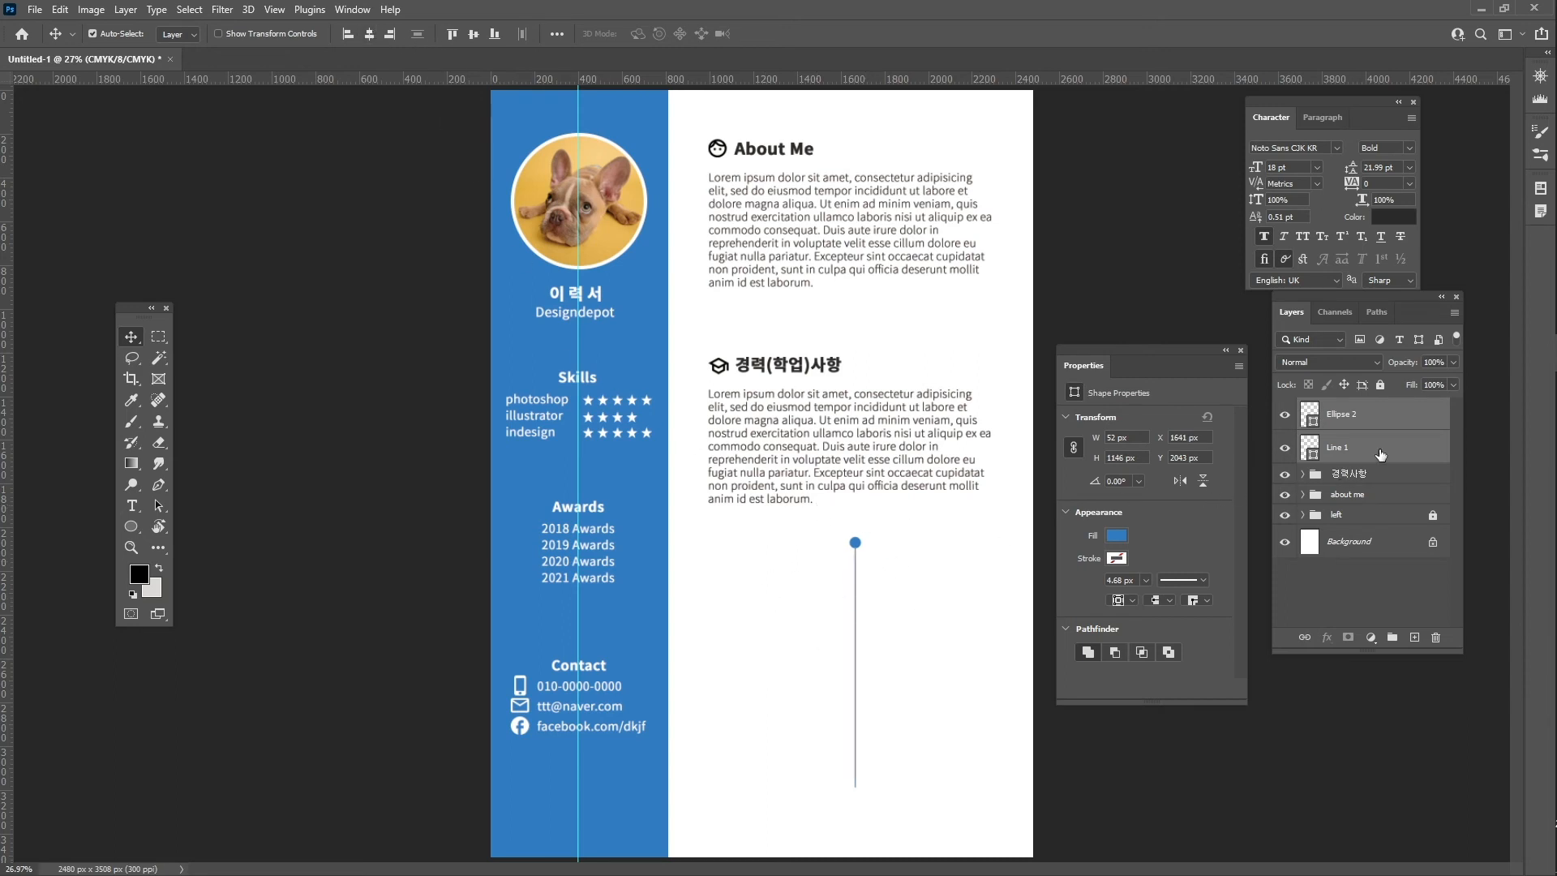
click(1366, 421)
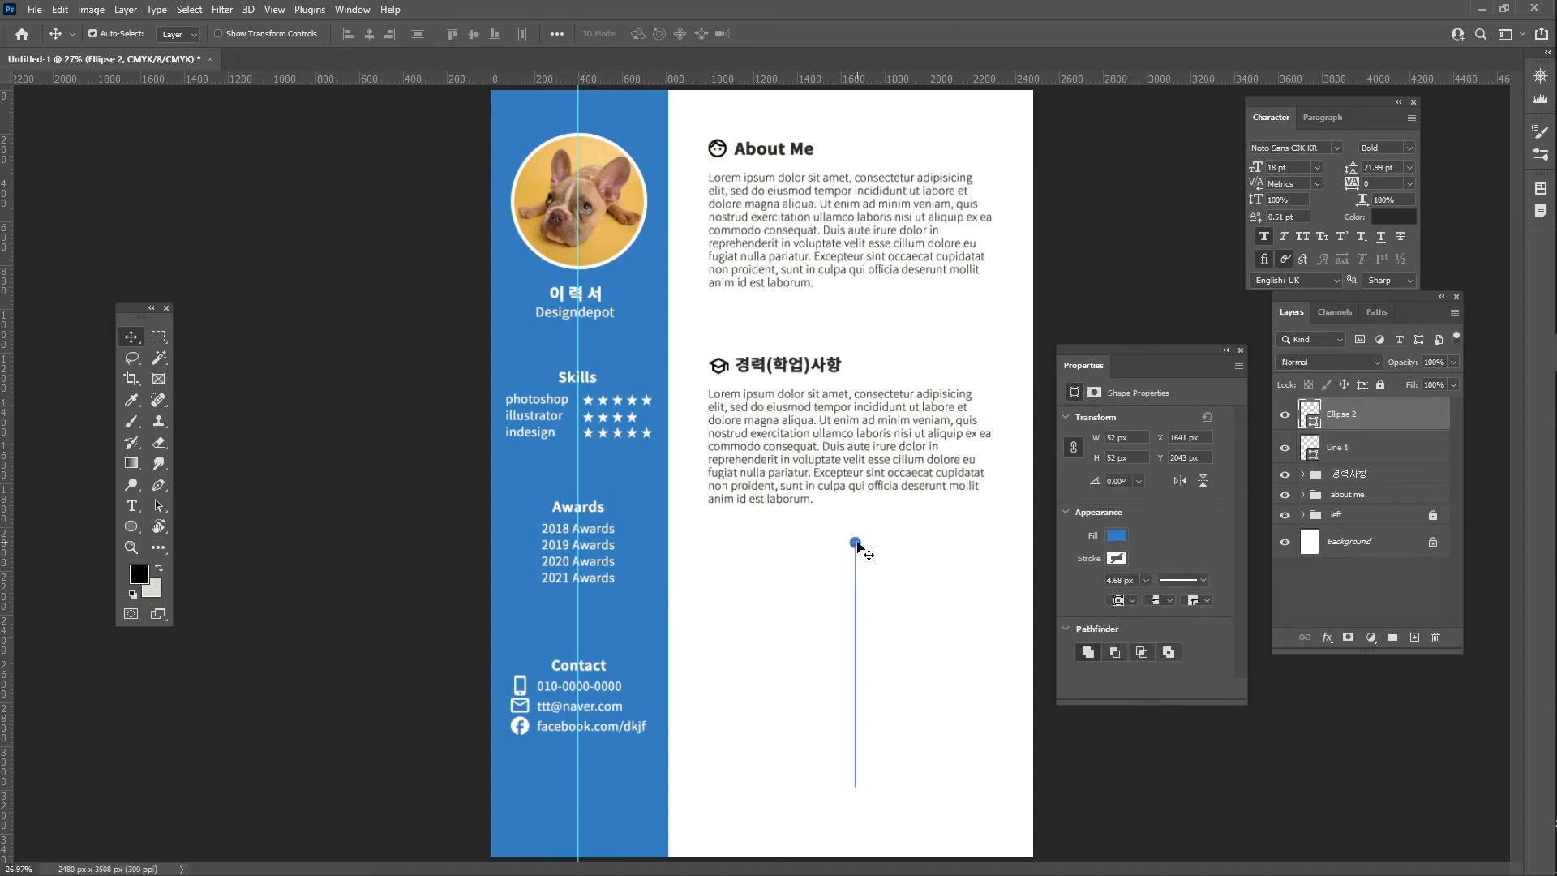
drag(856, 544, 861, 797)
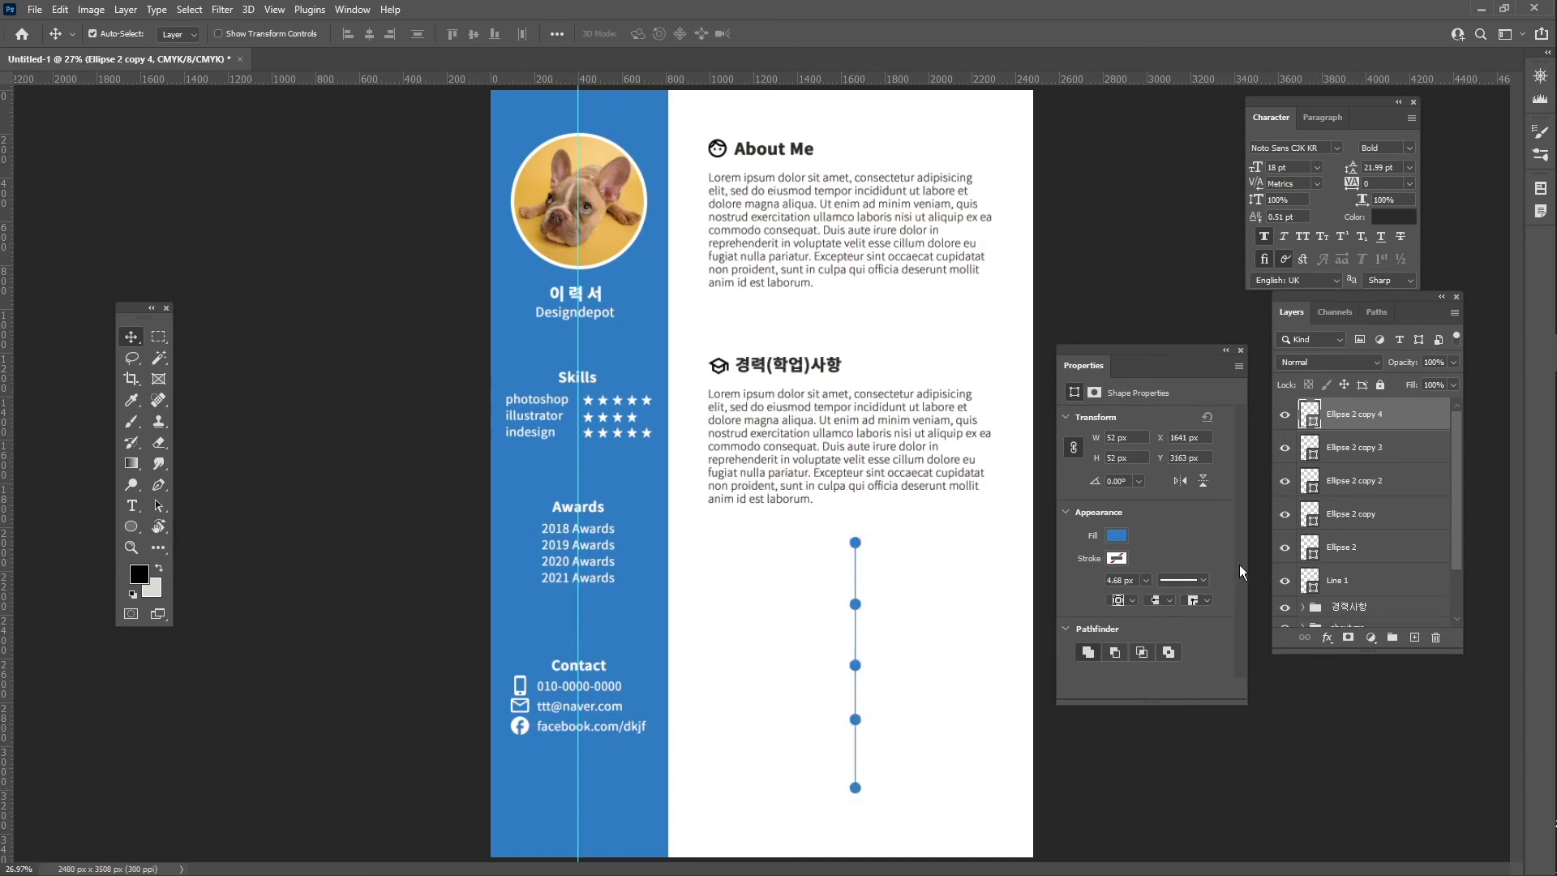
- Distribute the five dots evenly by their vertical centres
shift+click(1382, 552)
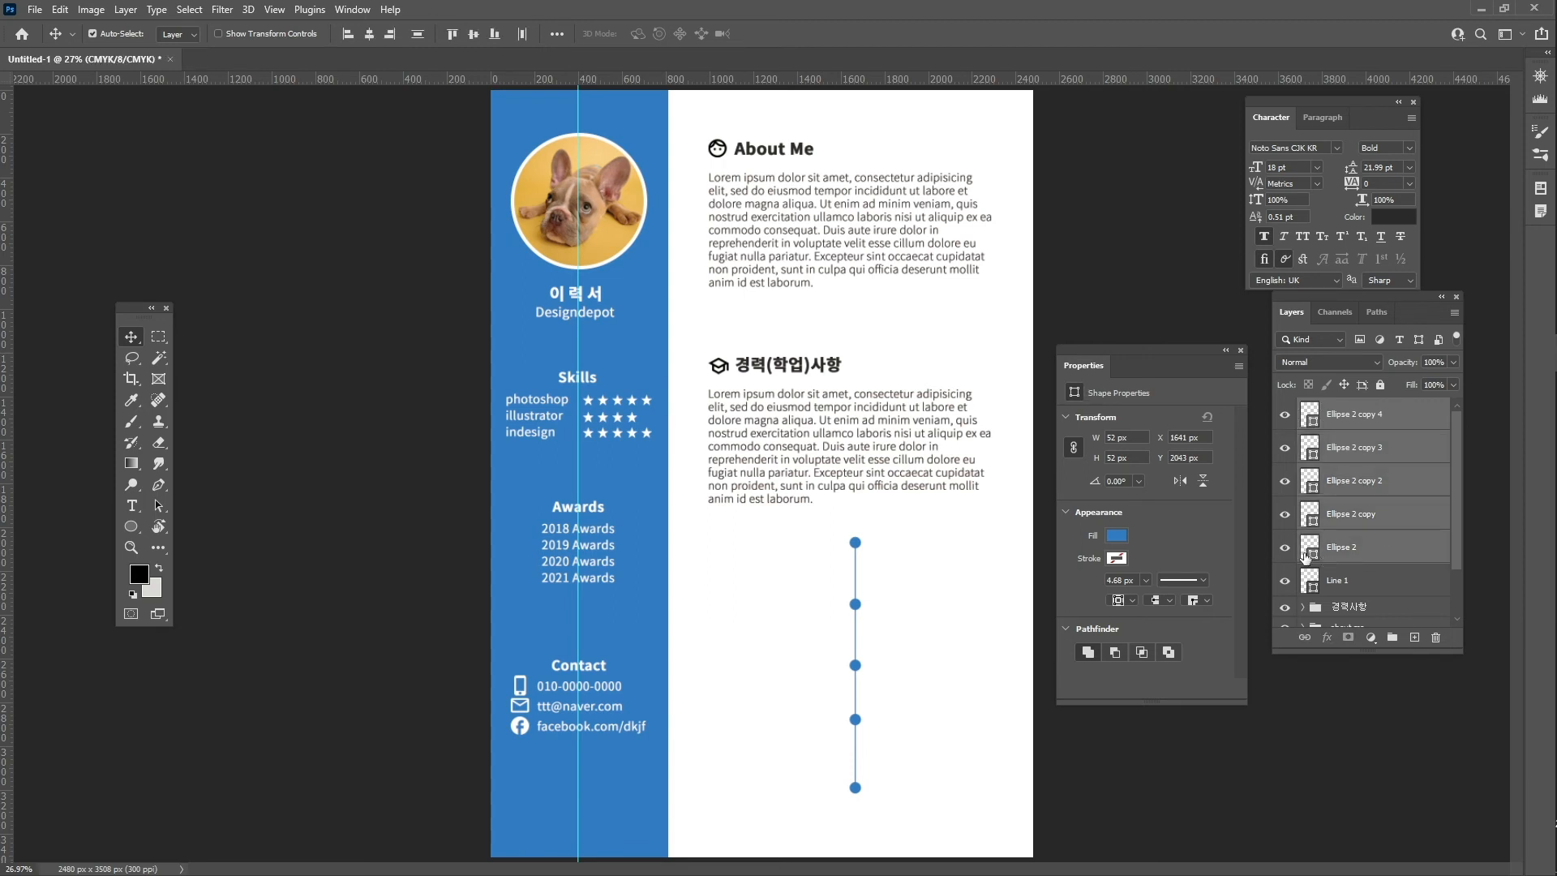
click(558, 33)
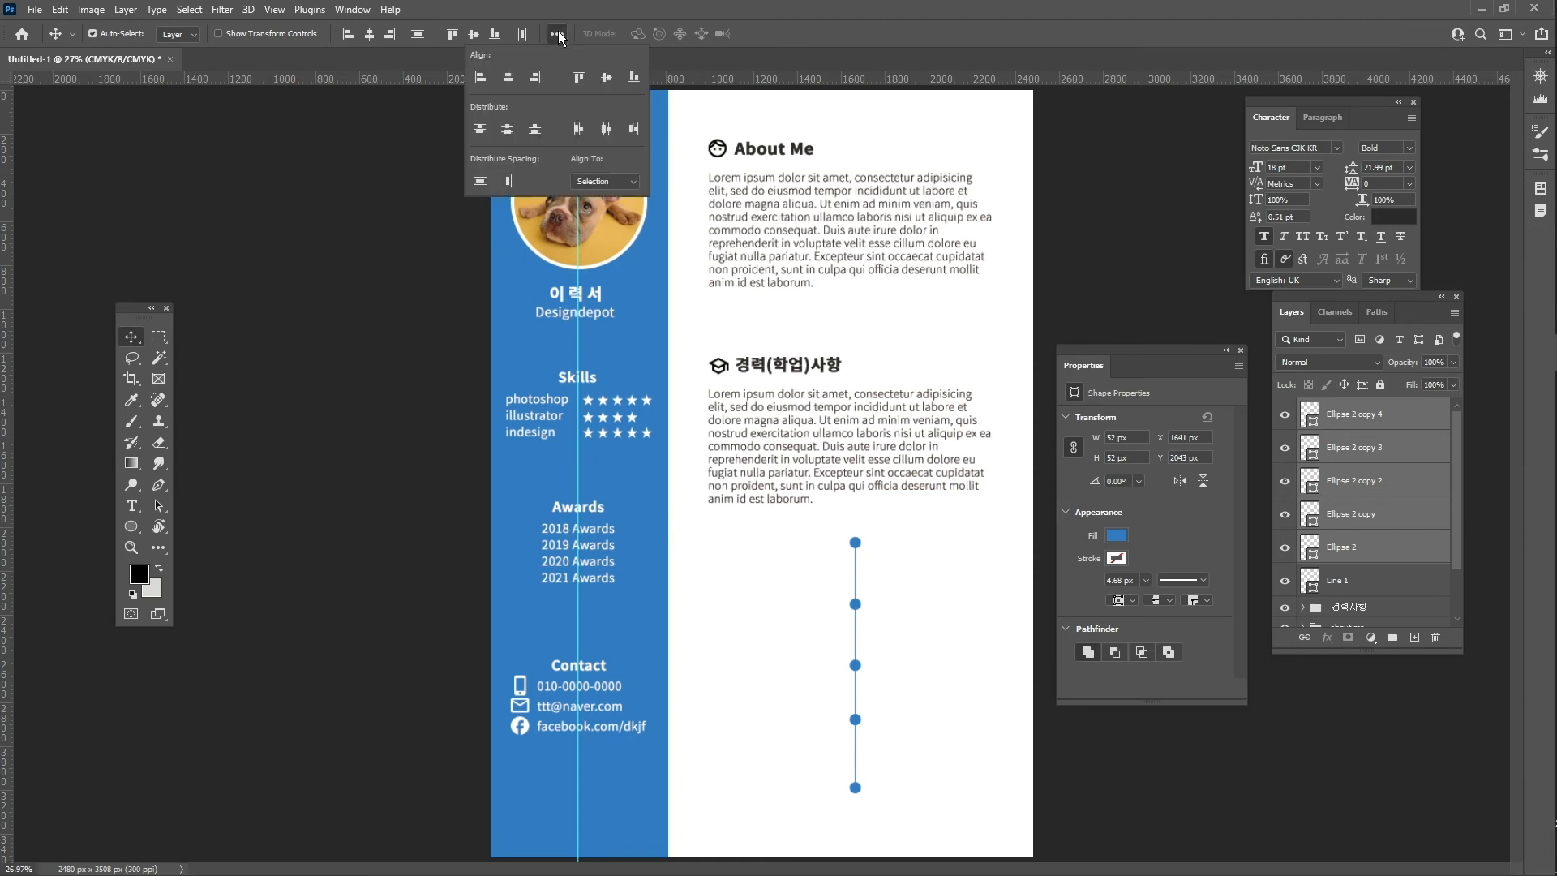
click(506, 129)
- Group Line 1 with the five dots and name the group 'time tree'
click(1381, 585)
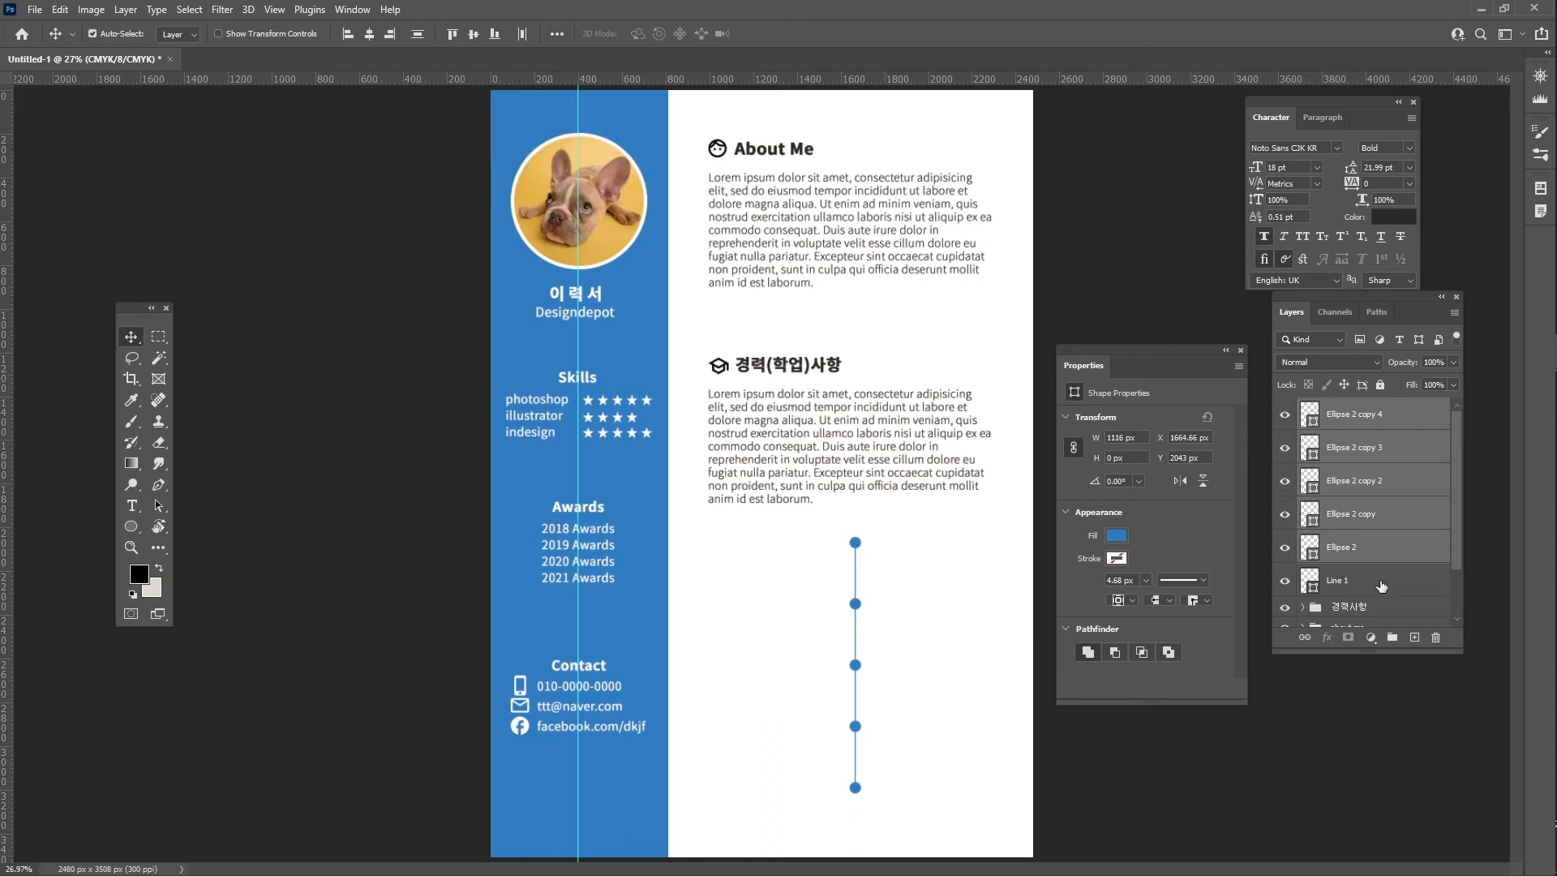
shift+click(1385, 424)
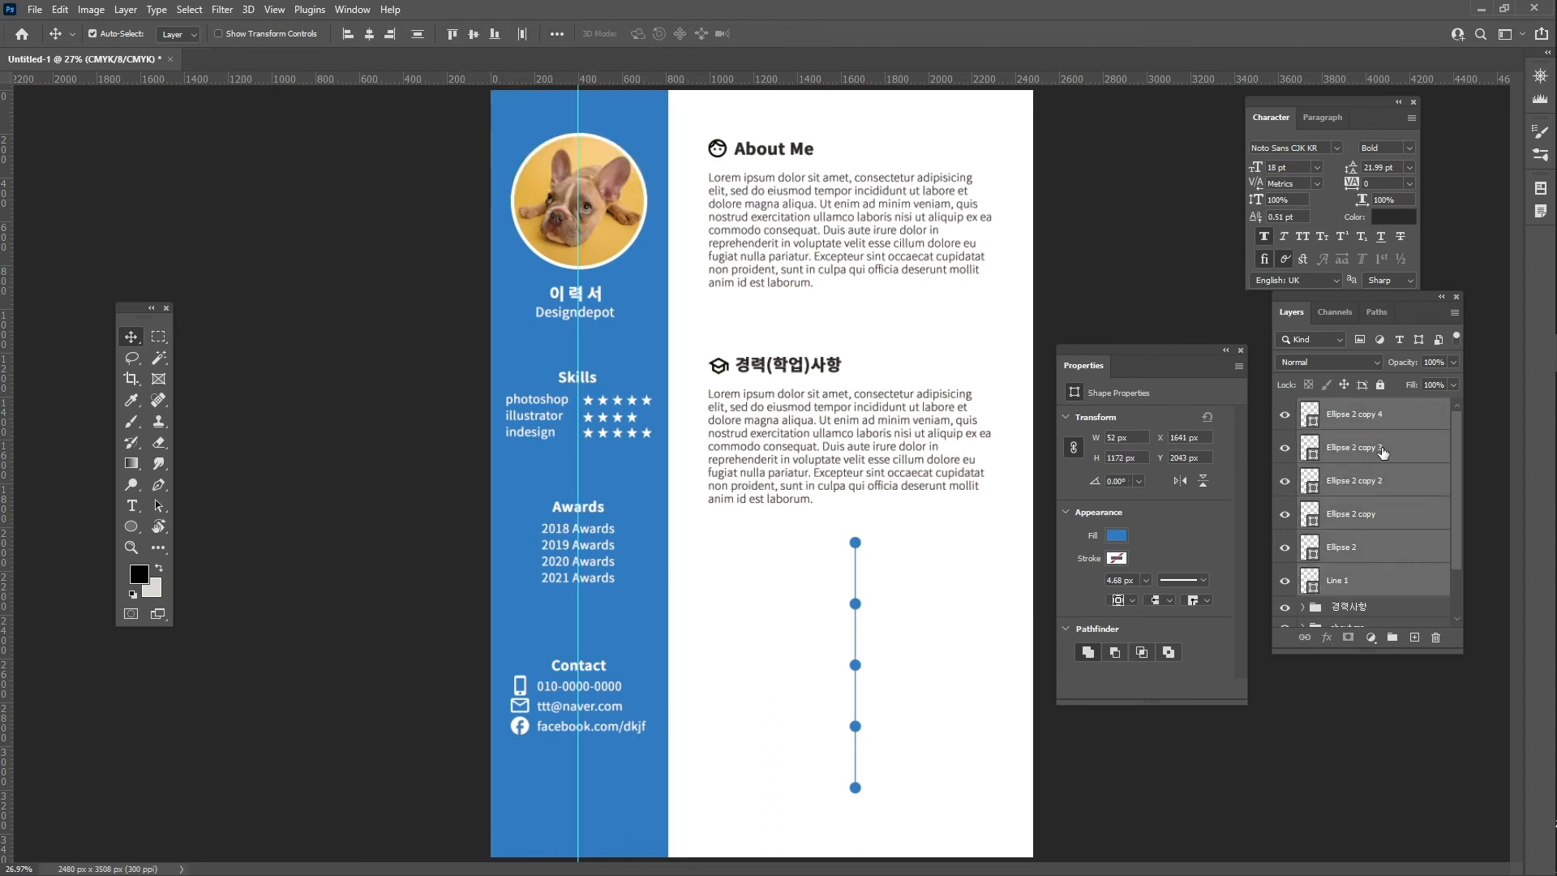
key(ctrl+g)
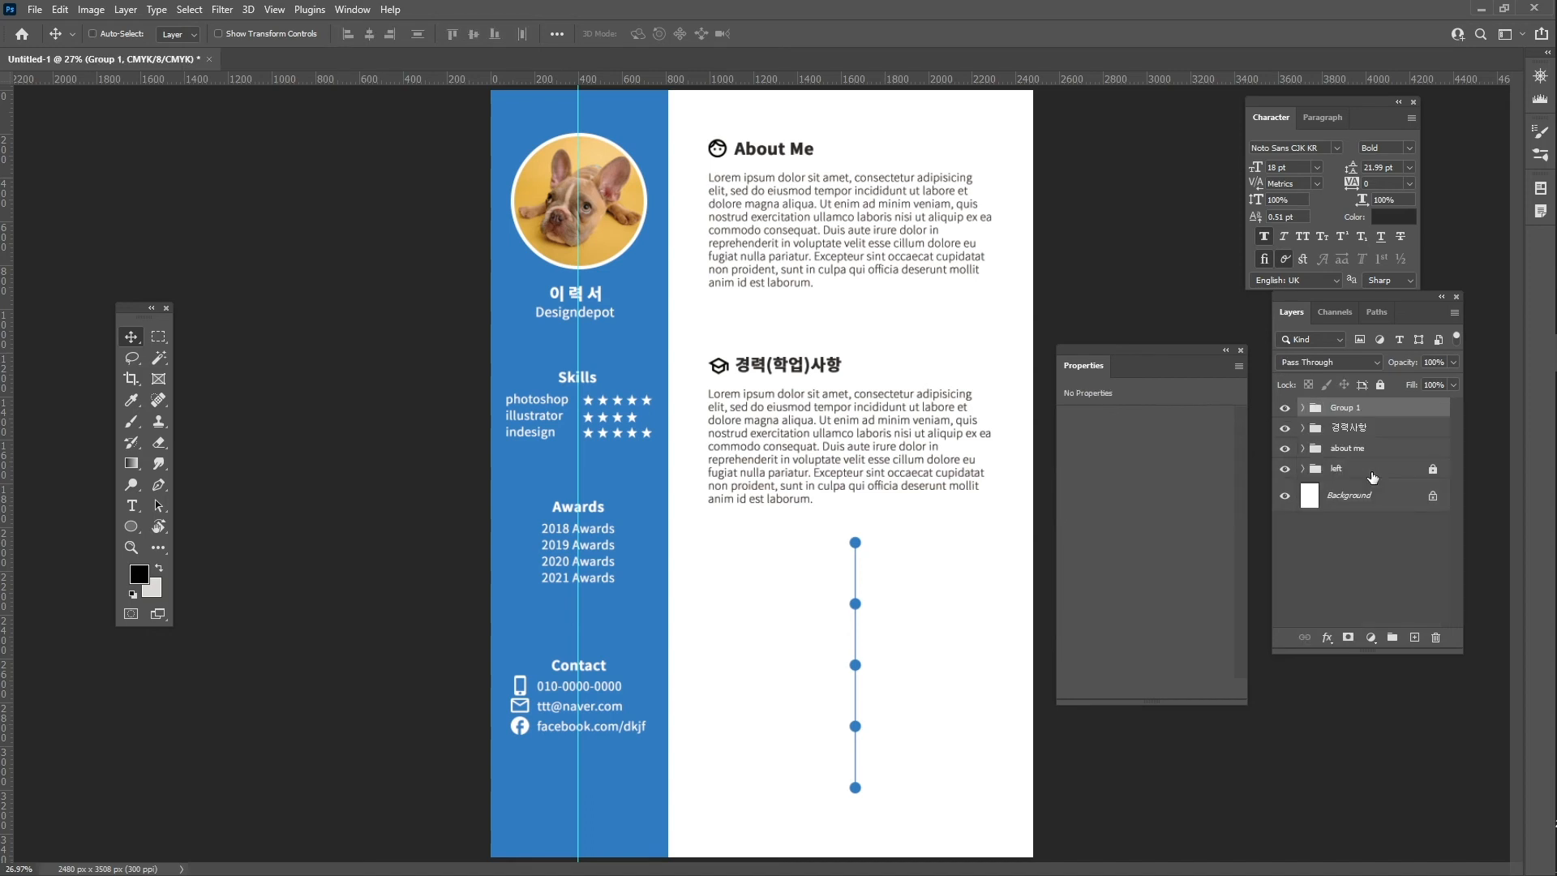
double_click(1346, 408)
text(사)
text(time tree)
key(Return)
- Add a text label reading 2013-2015 above the first timeline dot
key(t)
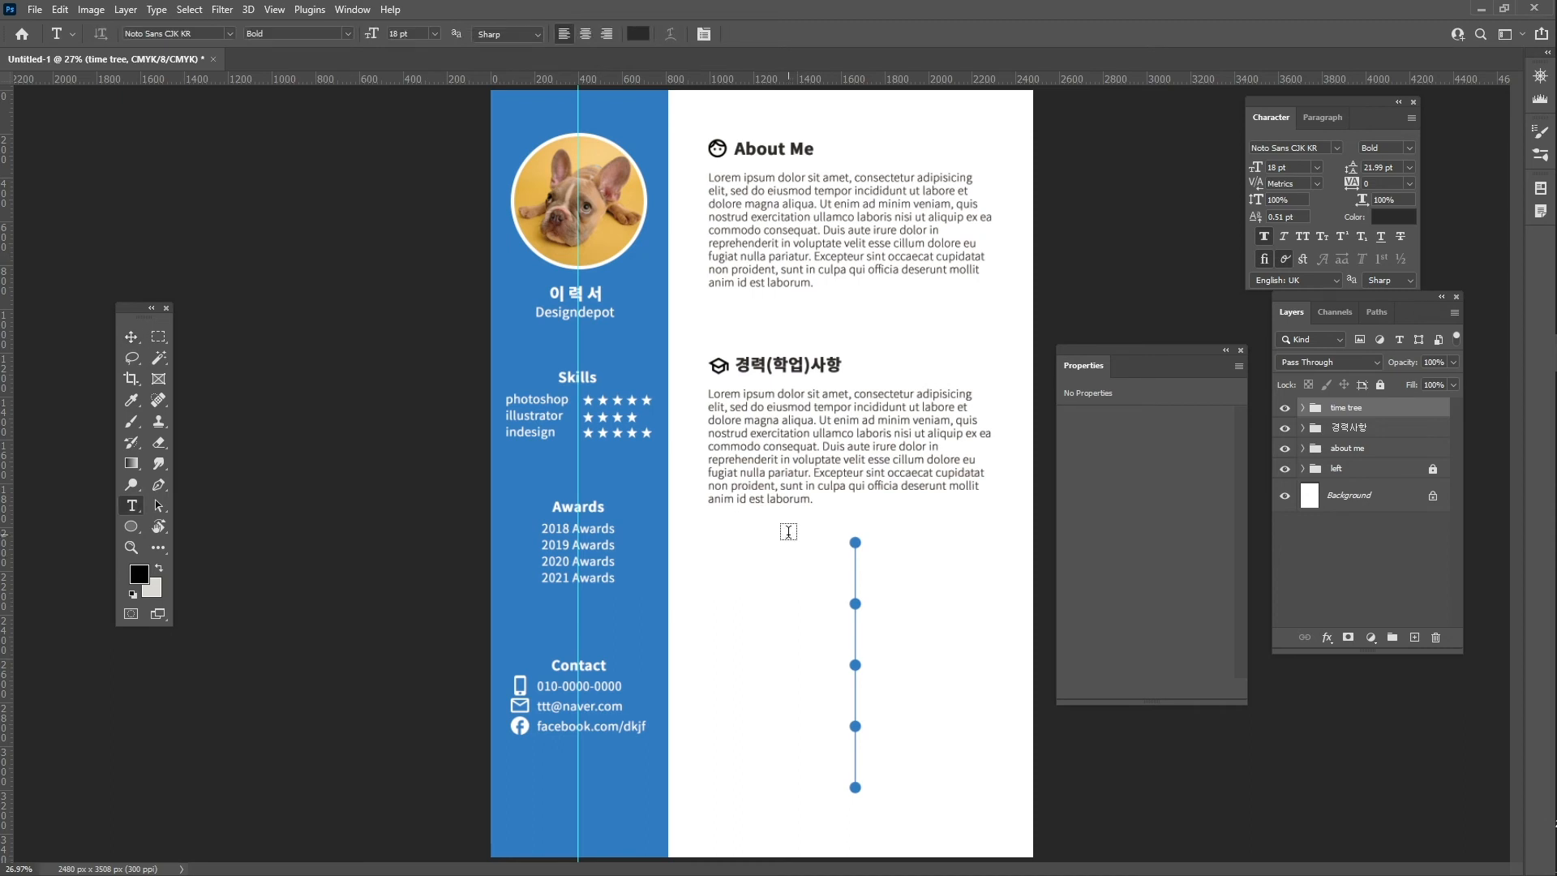
click(789, 531)
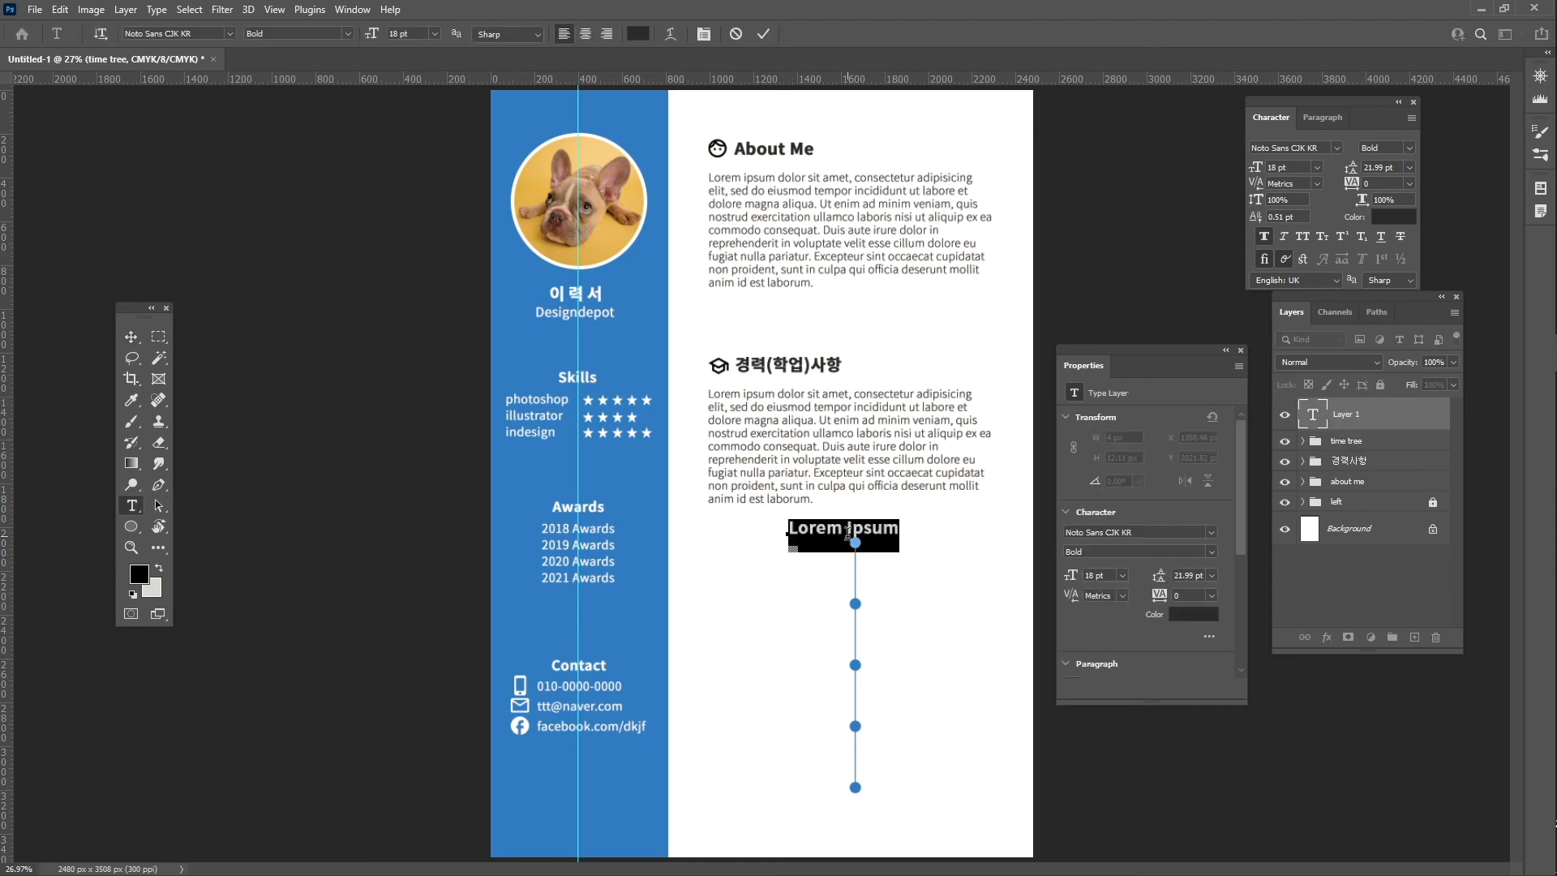
text(20)
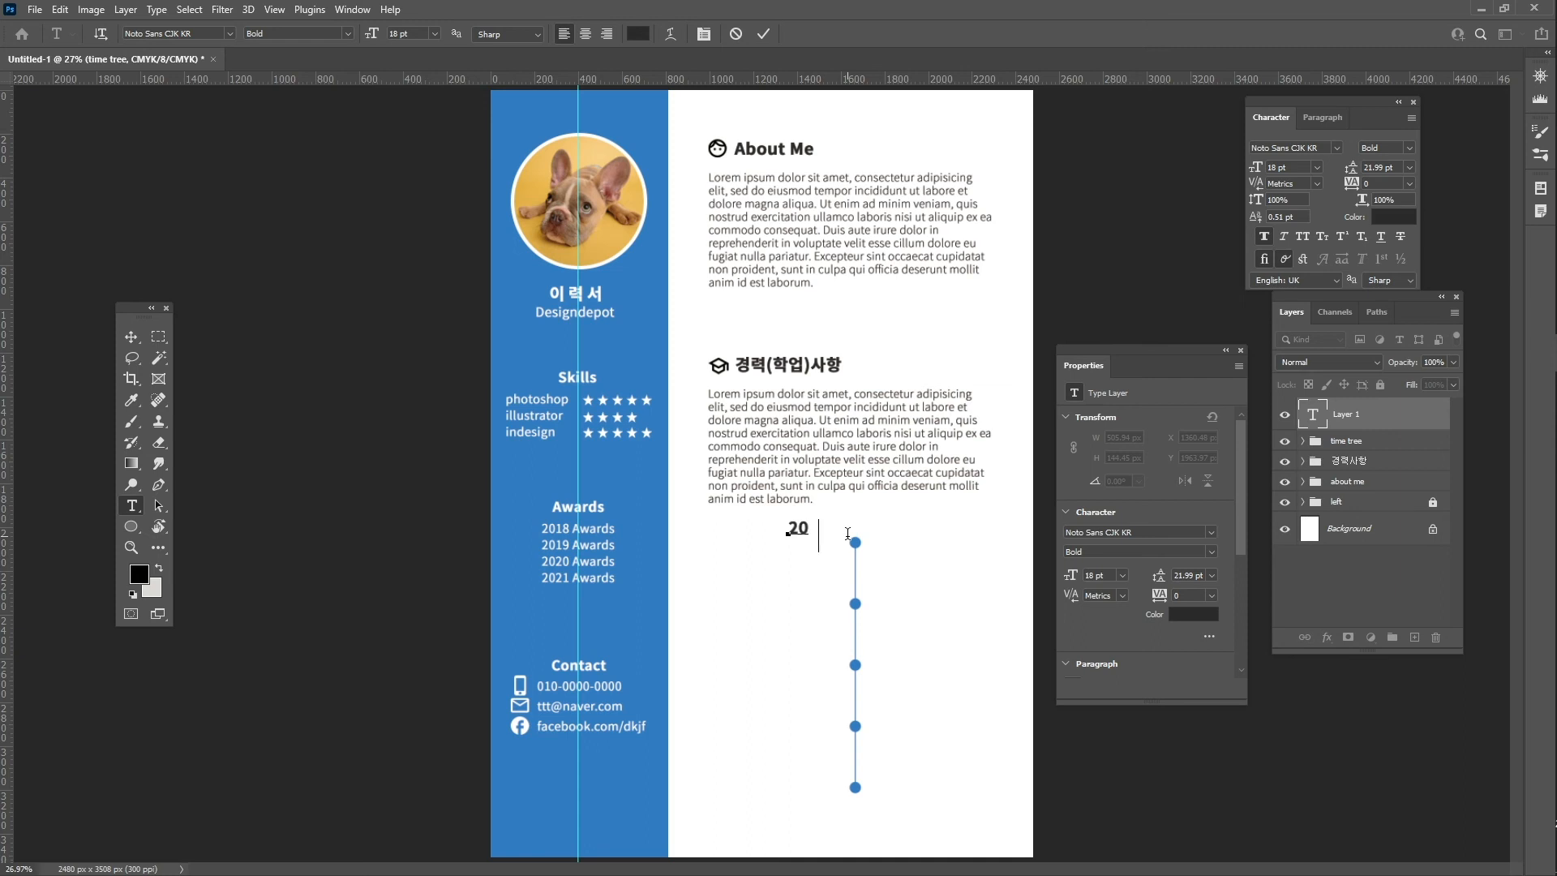
text(13-20156)
- Make the label dark grey, Bold and 13 pt, then commit it
key(ctrl)
key(ctrl+a)
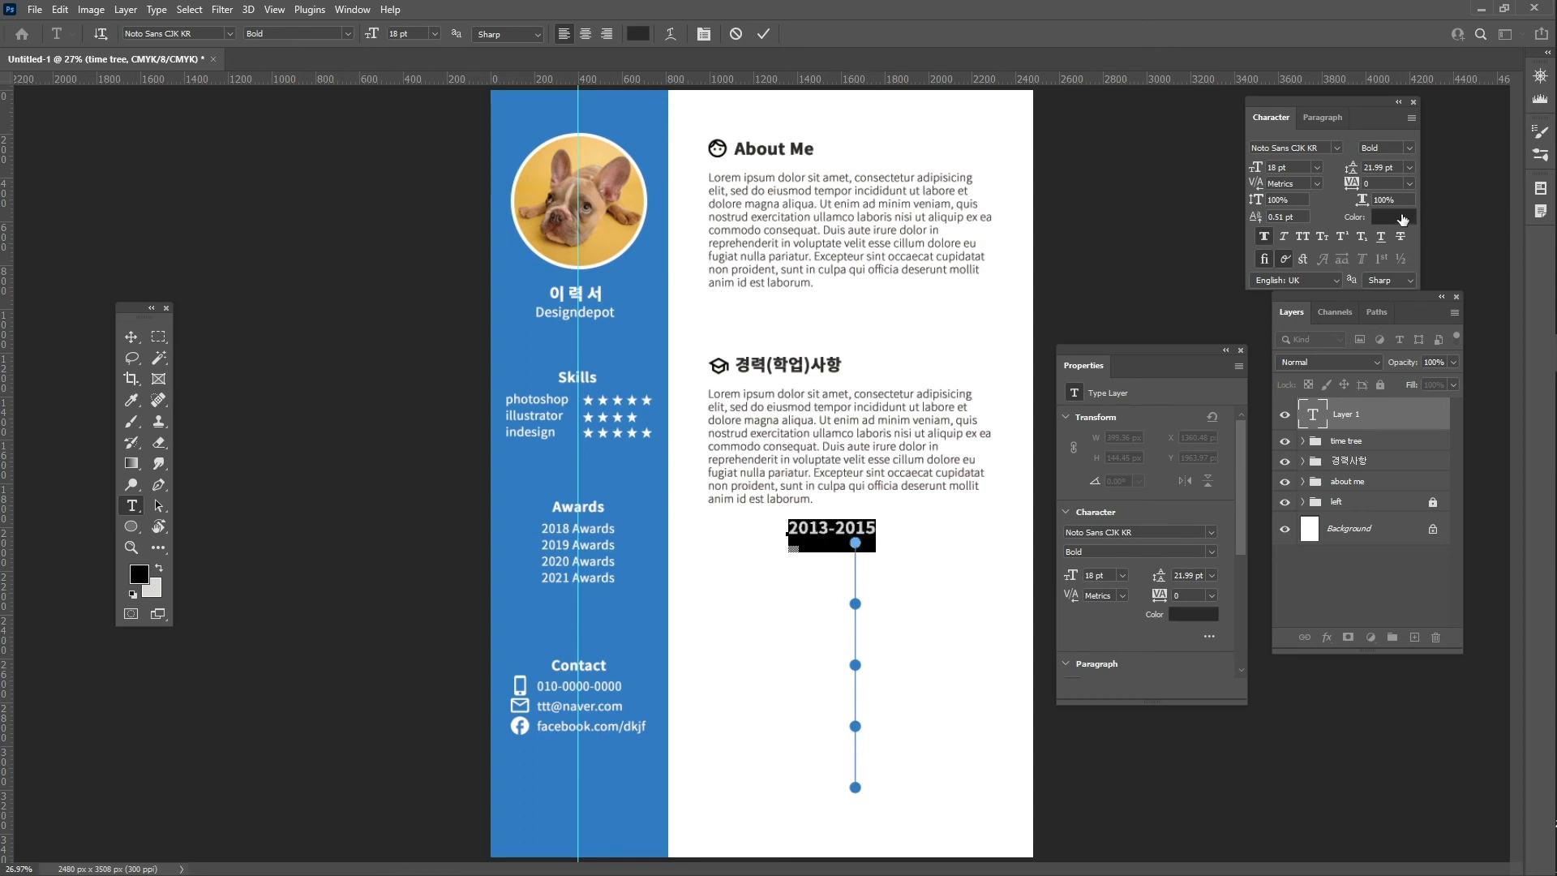
click(1393, 217)
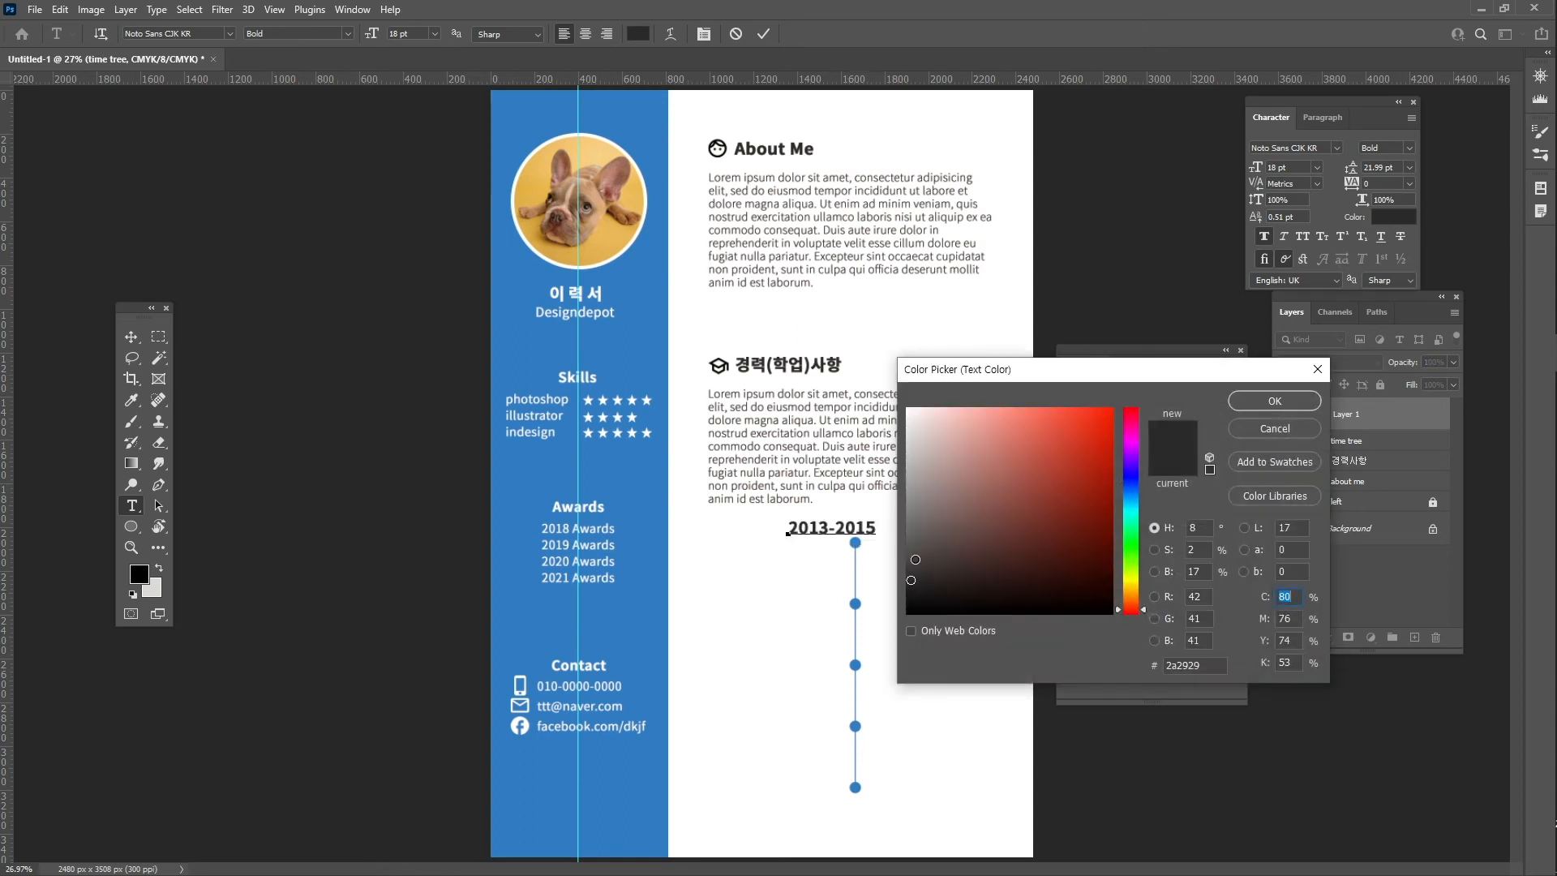
drag(912, 568, 913, 565)
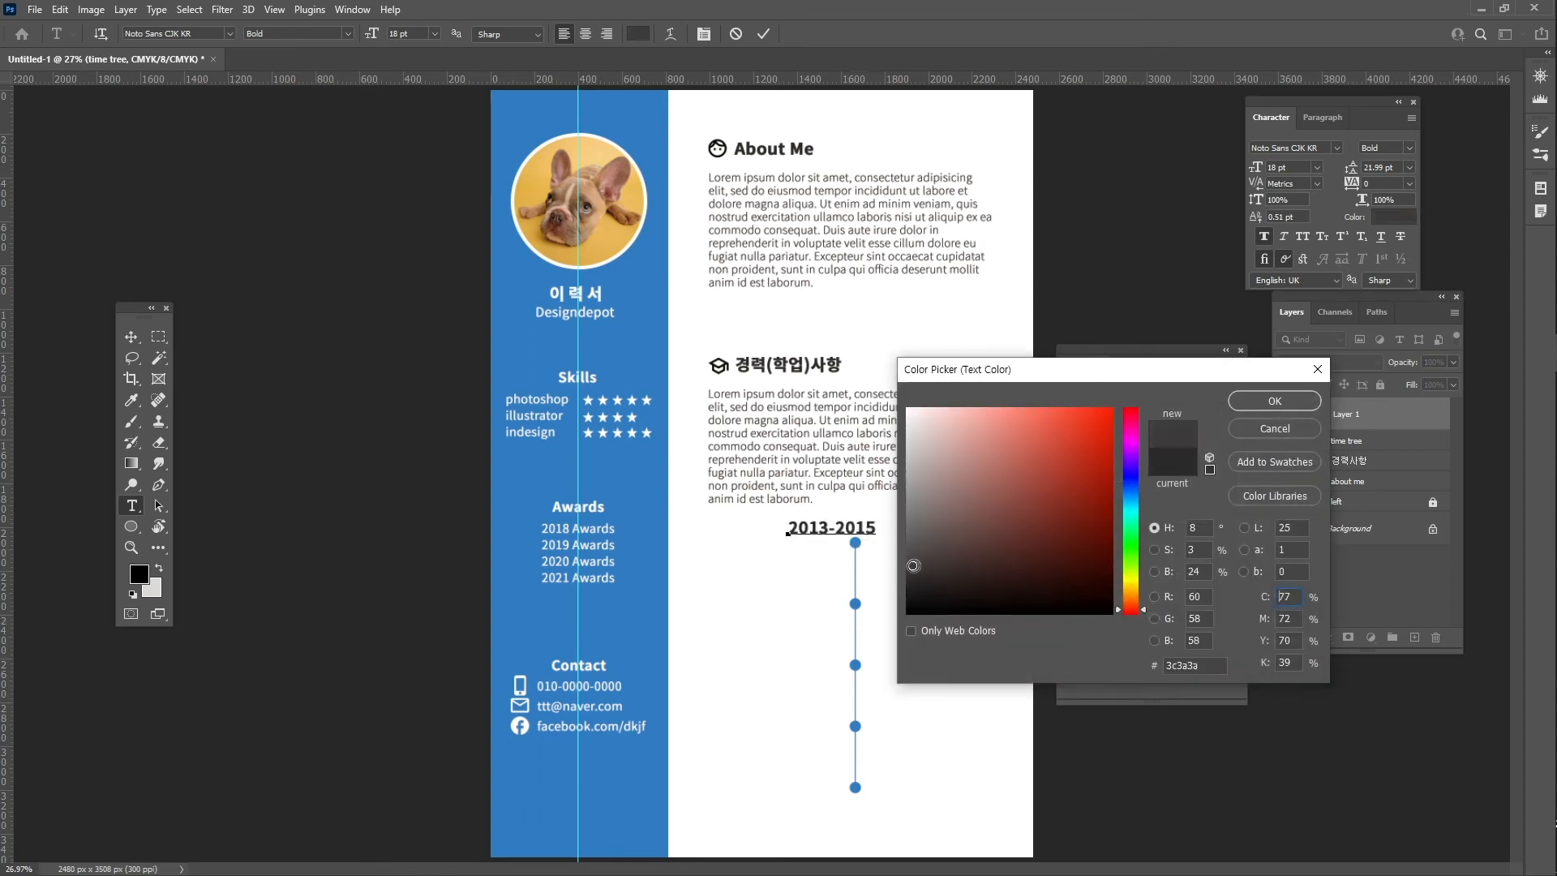
click(1235, 403)
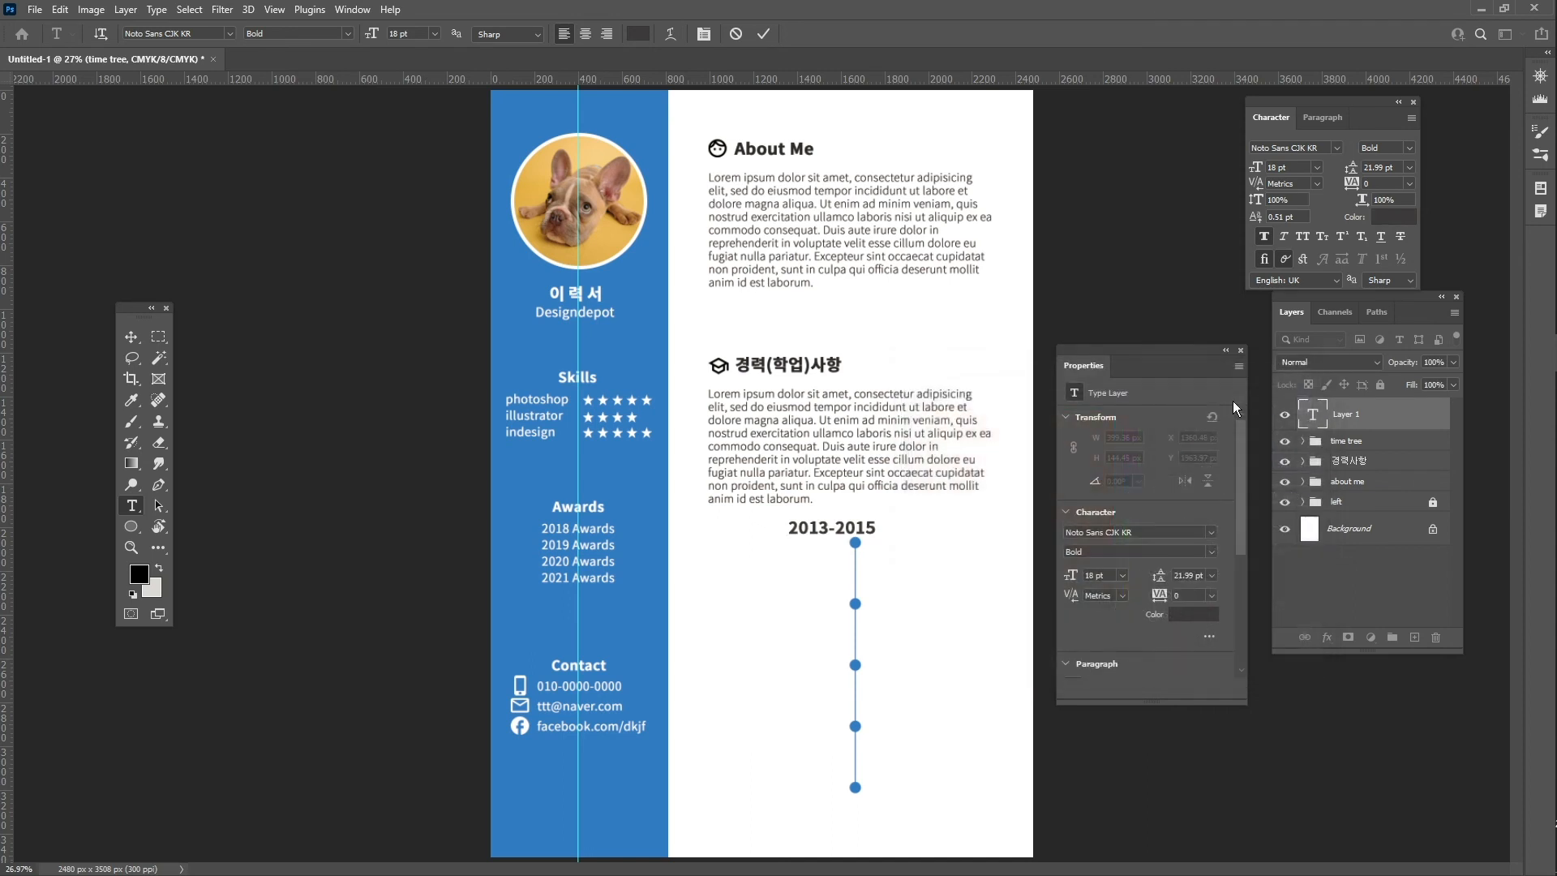
click(1408, 150)
click(1369, 148)
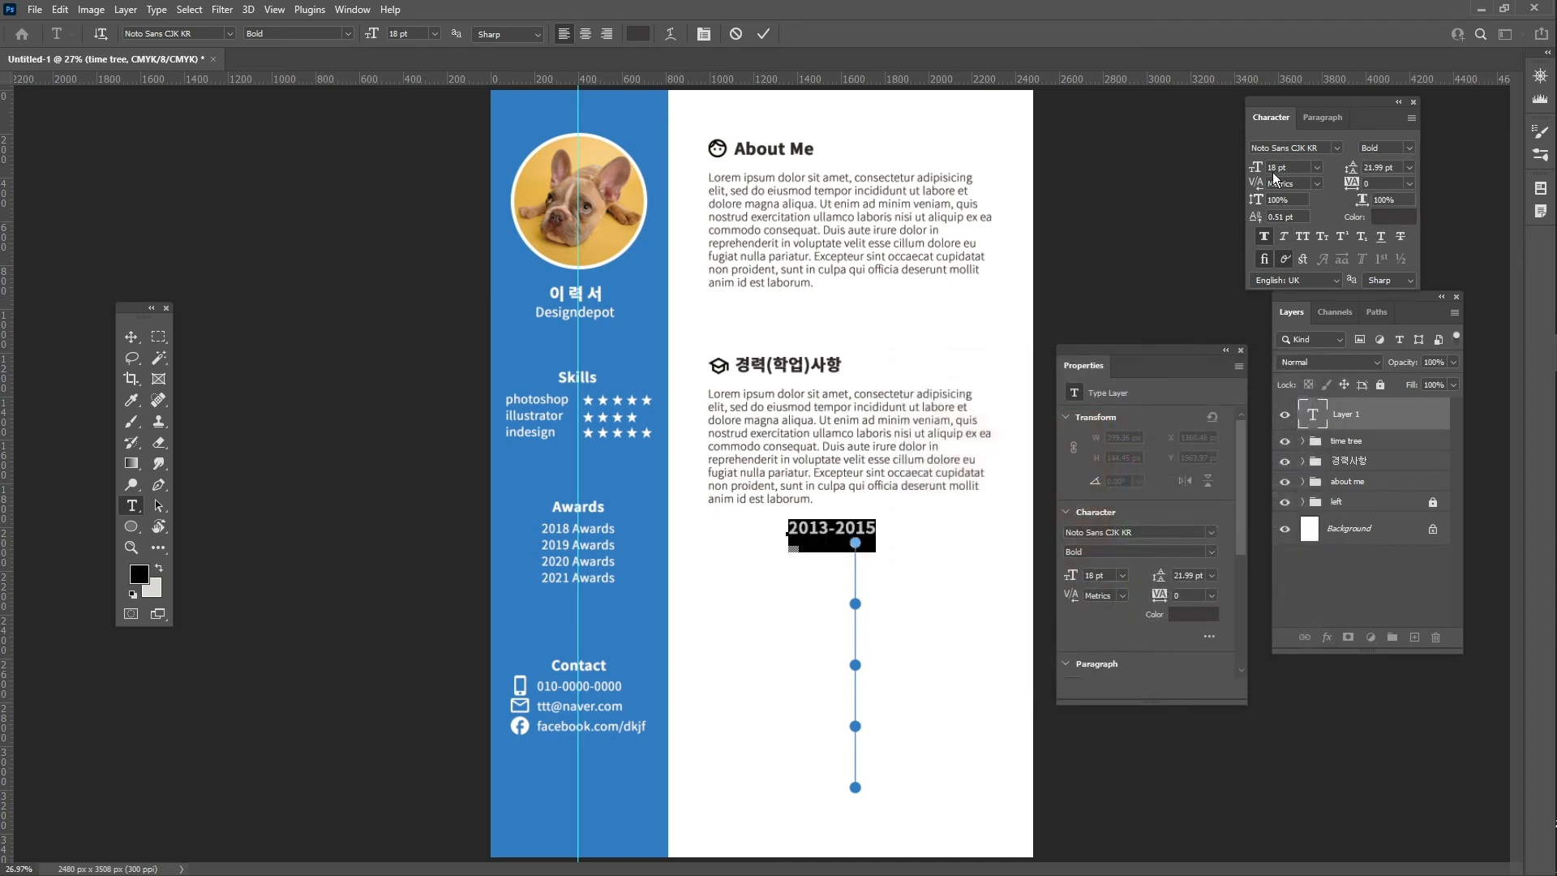
text(13)
key(Return)
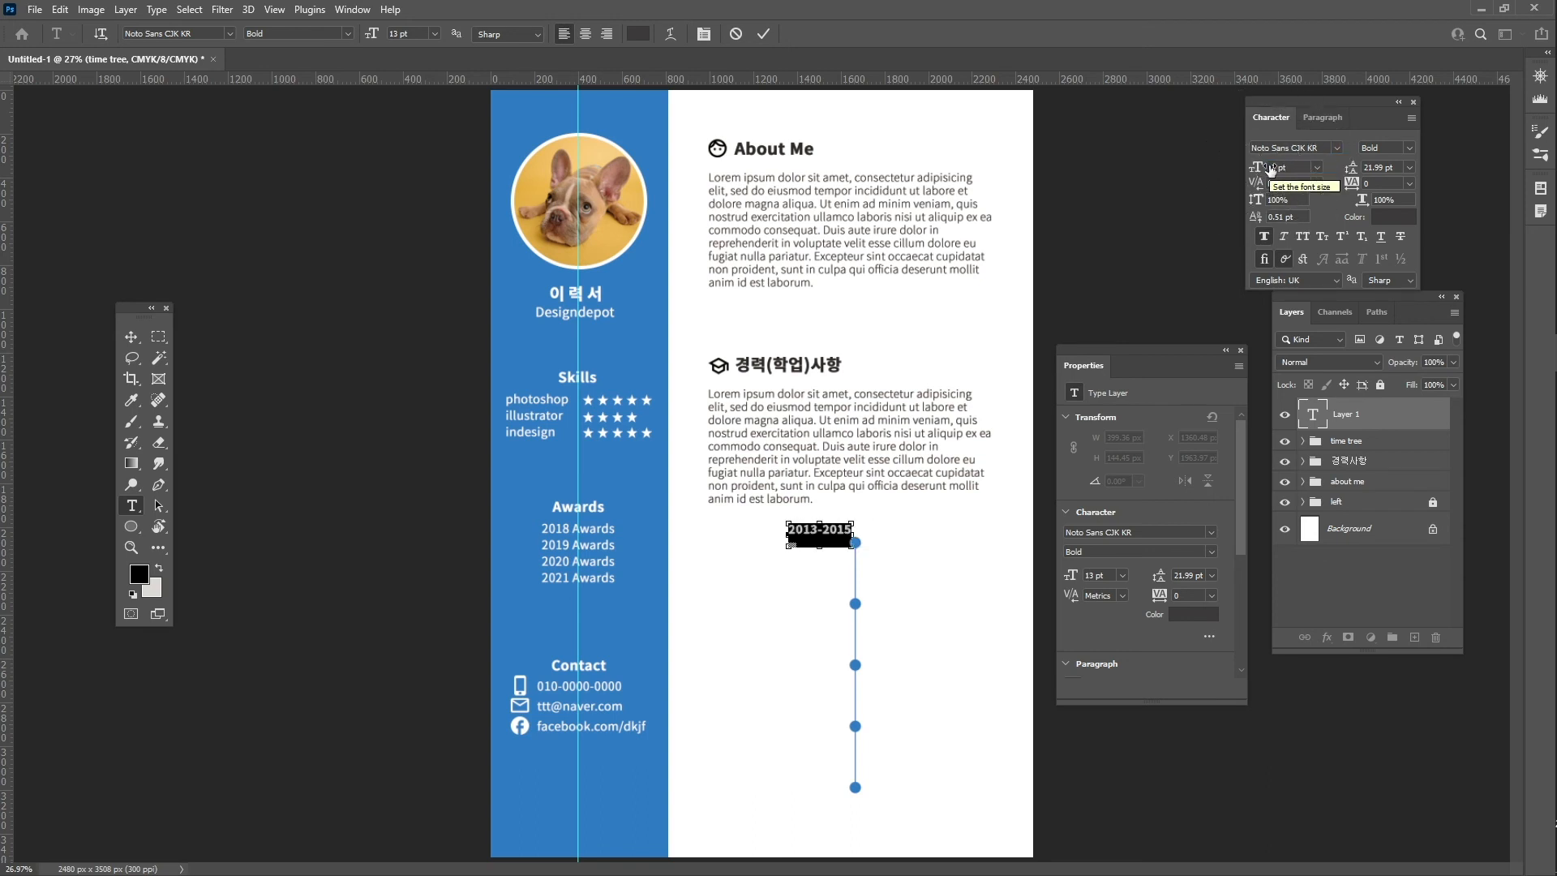
key(Escape)
- Move 2013-2015 left of the first dot and add a copy below reading 포토샵, 일러스트
key(z)
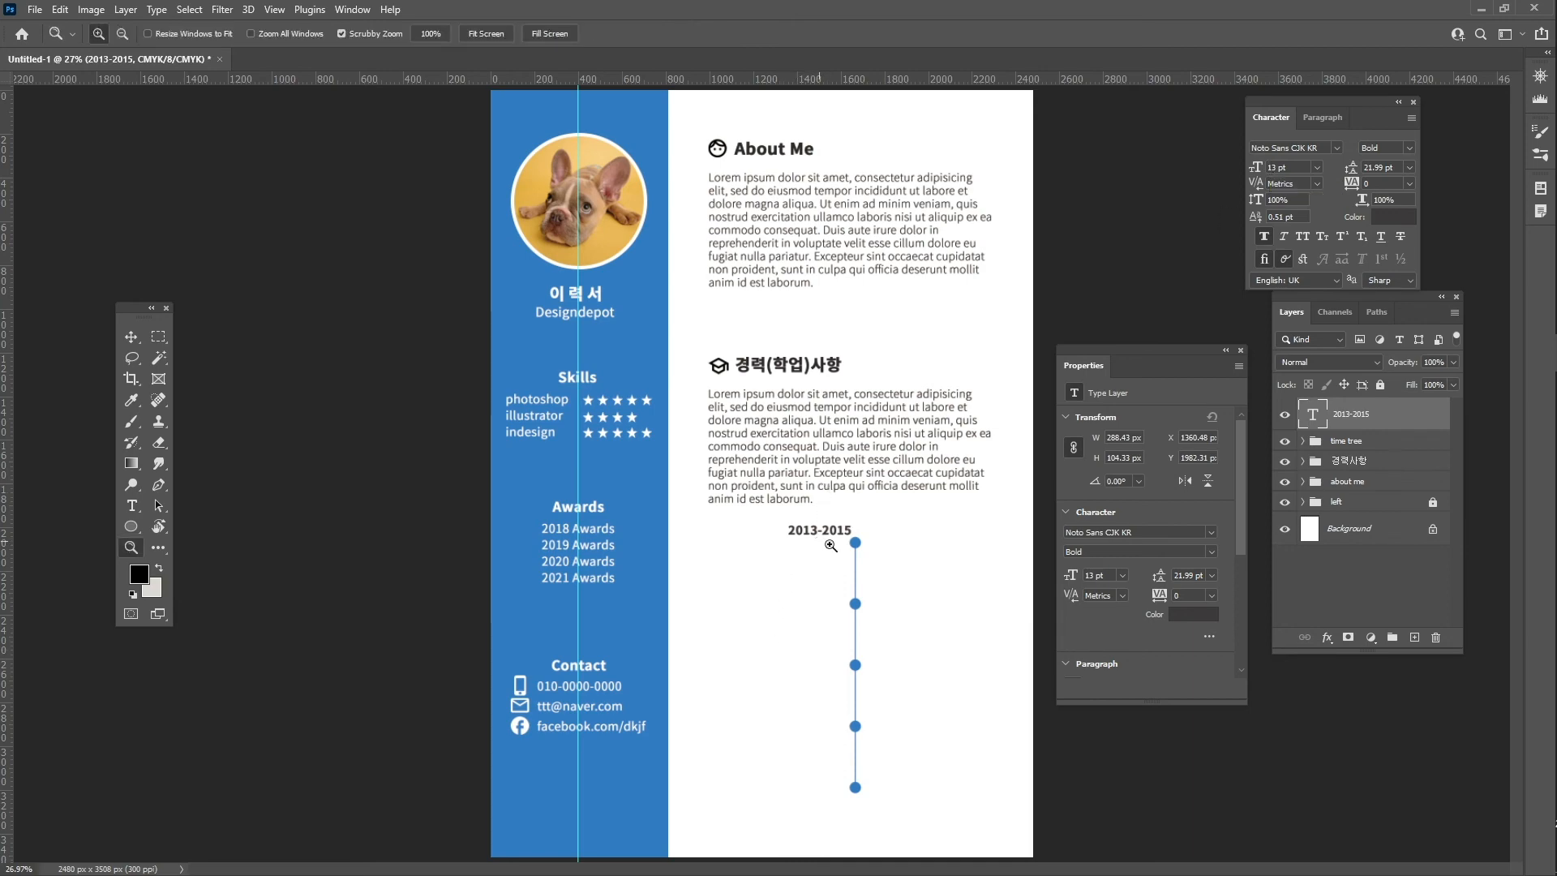
click(830, 545)
key(v)
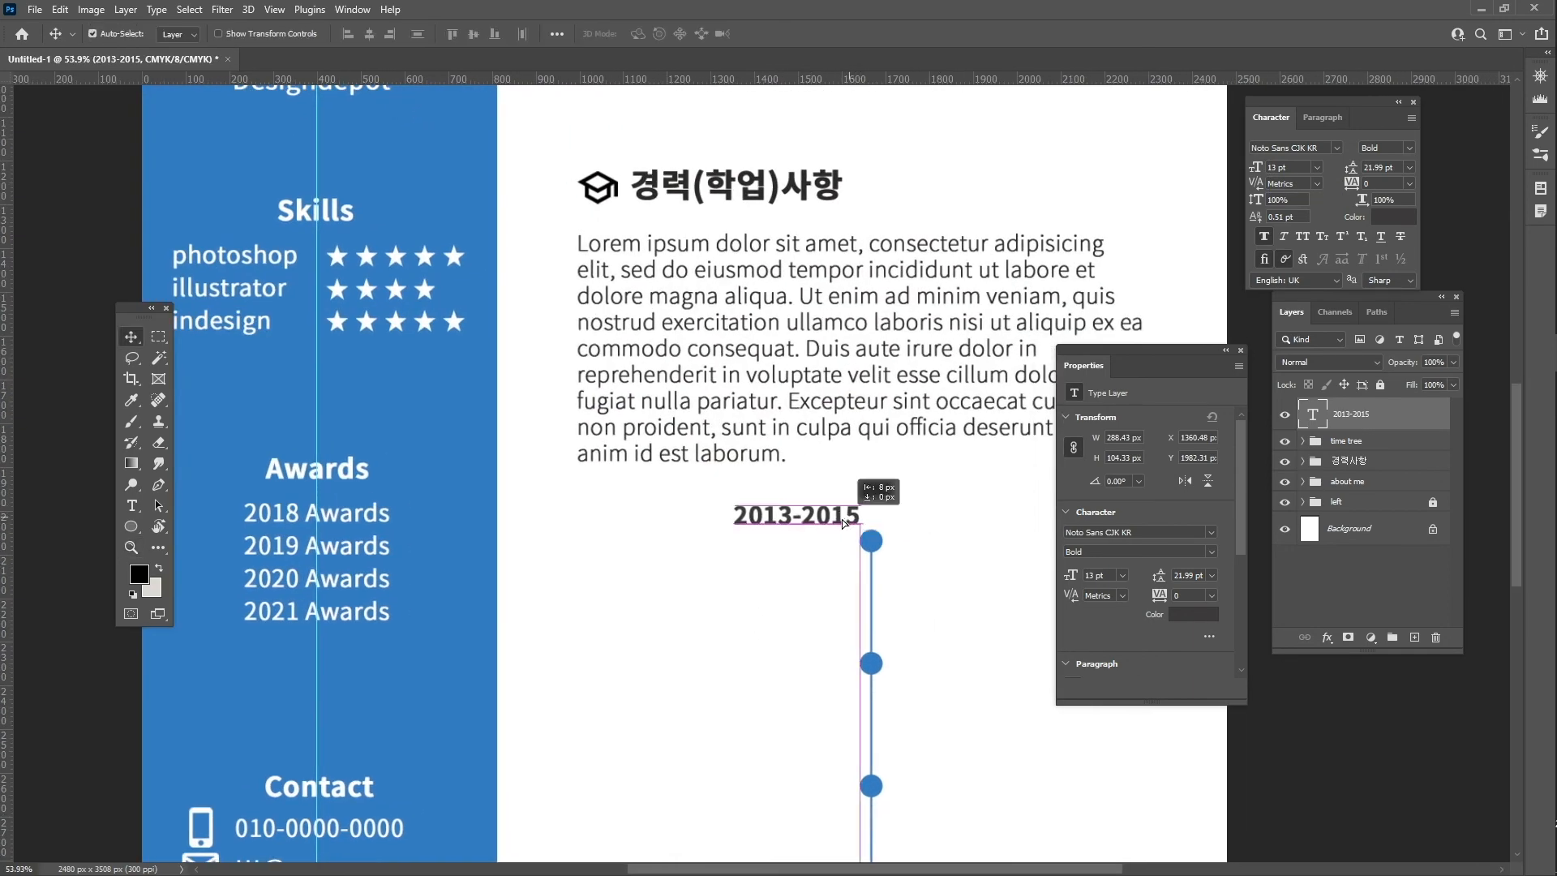
drag(841, 519, 828, 545)
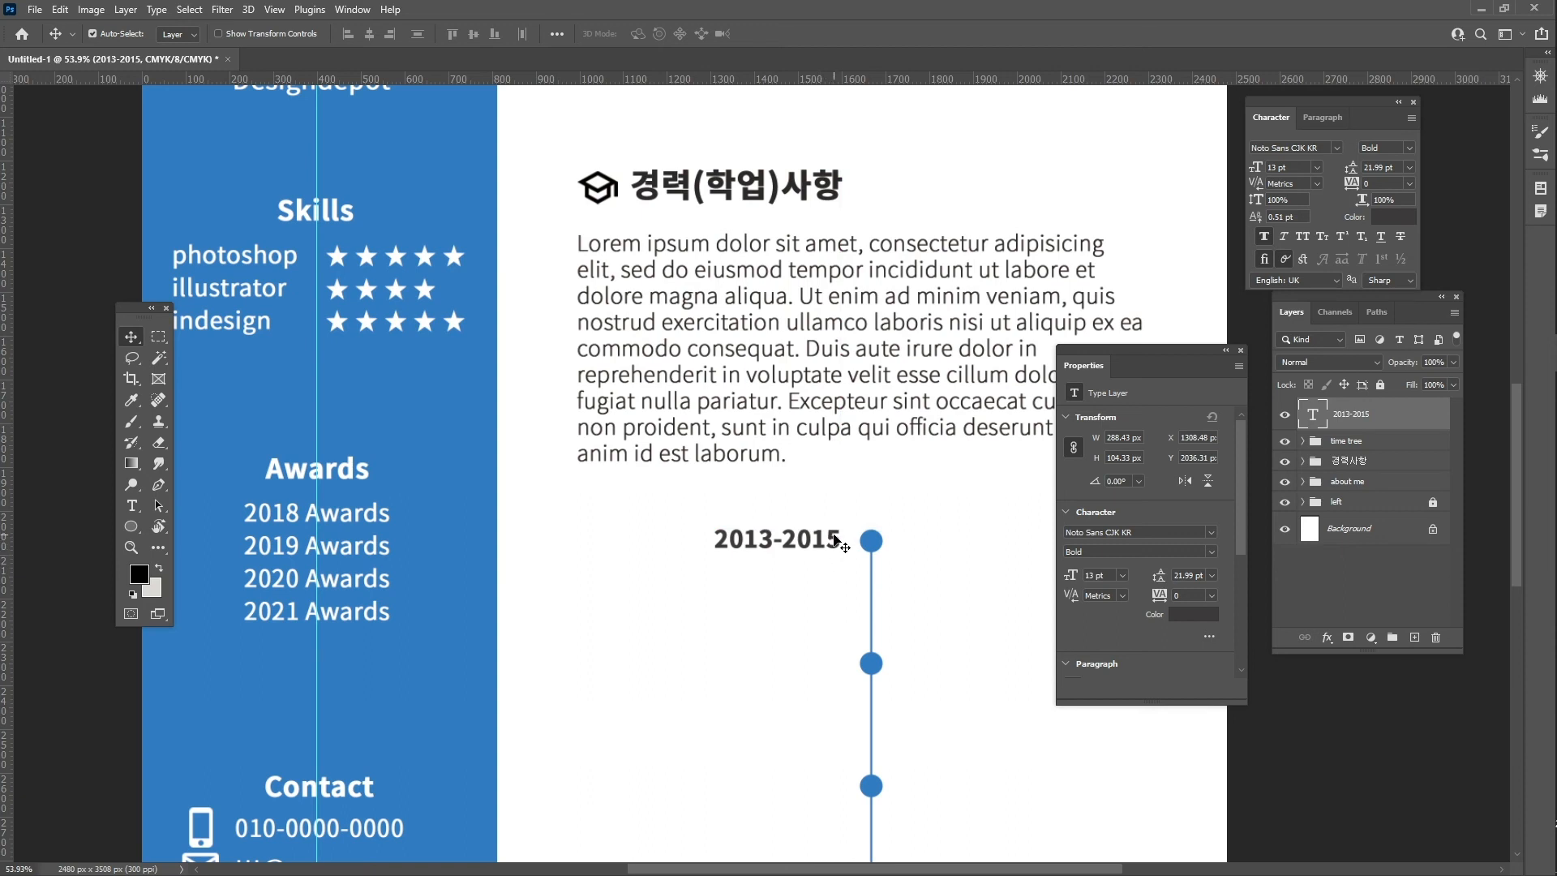
drag(838, 540, 833, 577)
double_click(835, 574)
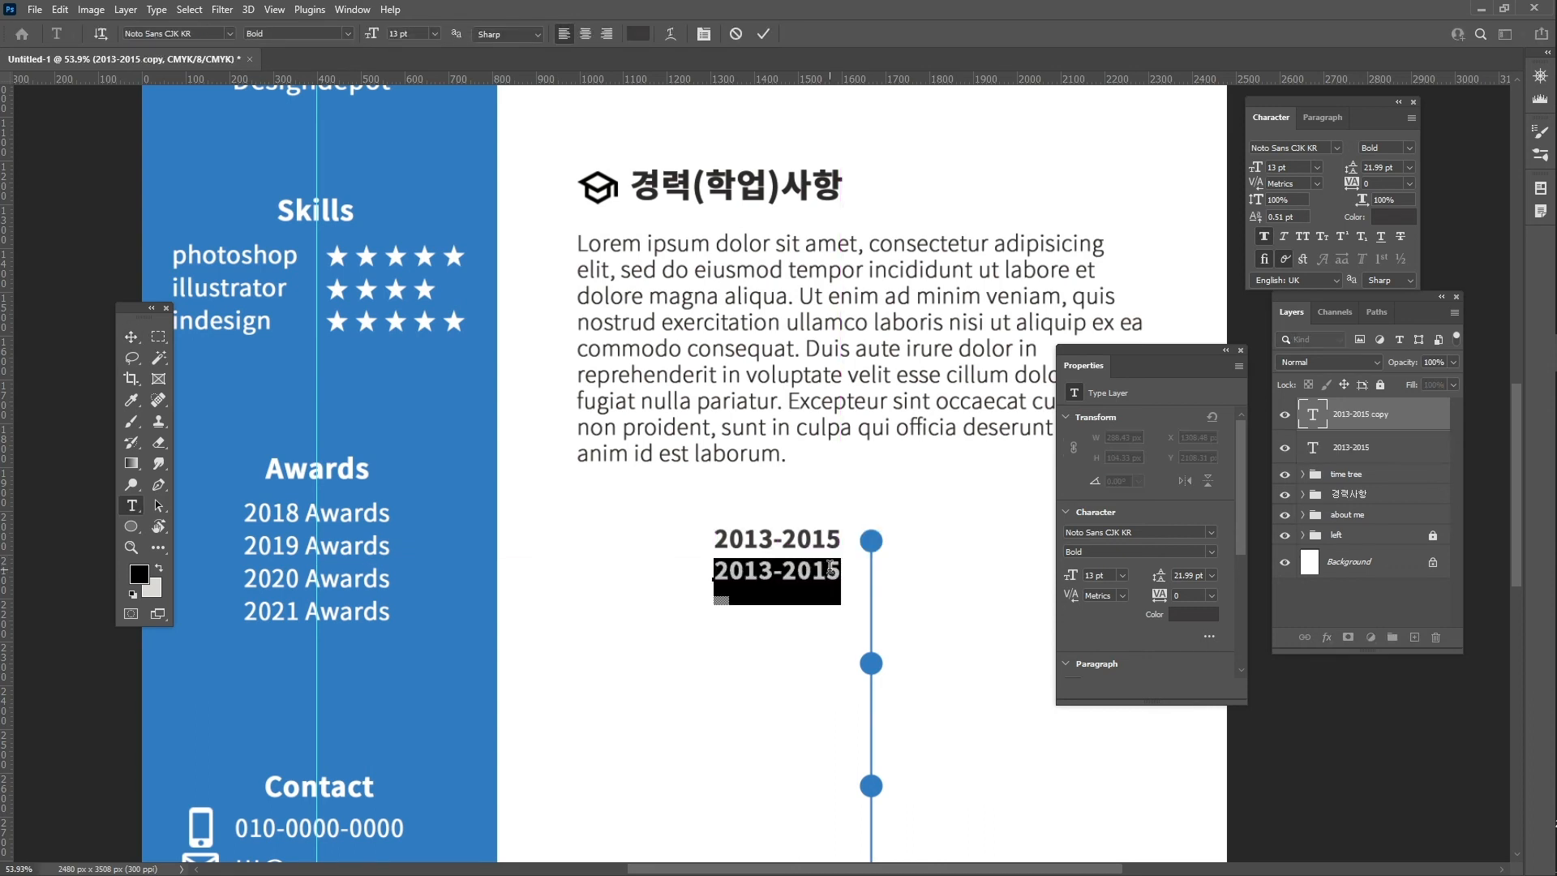
text(포토)
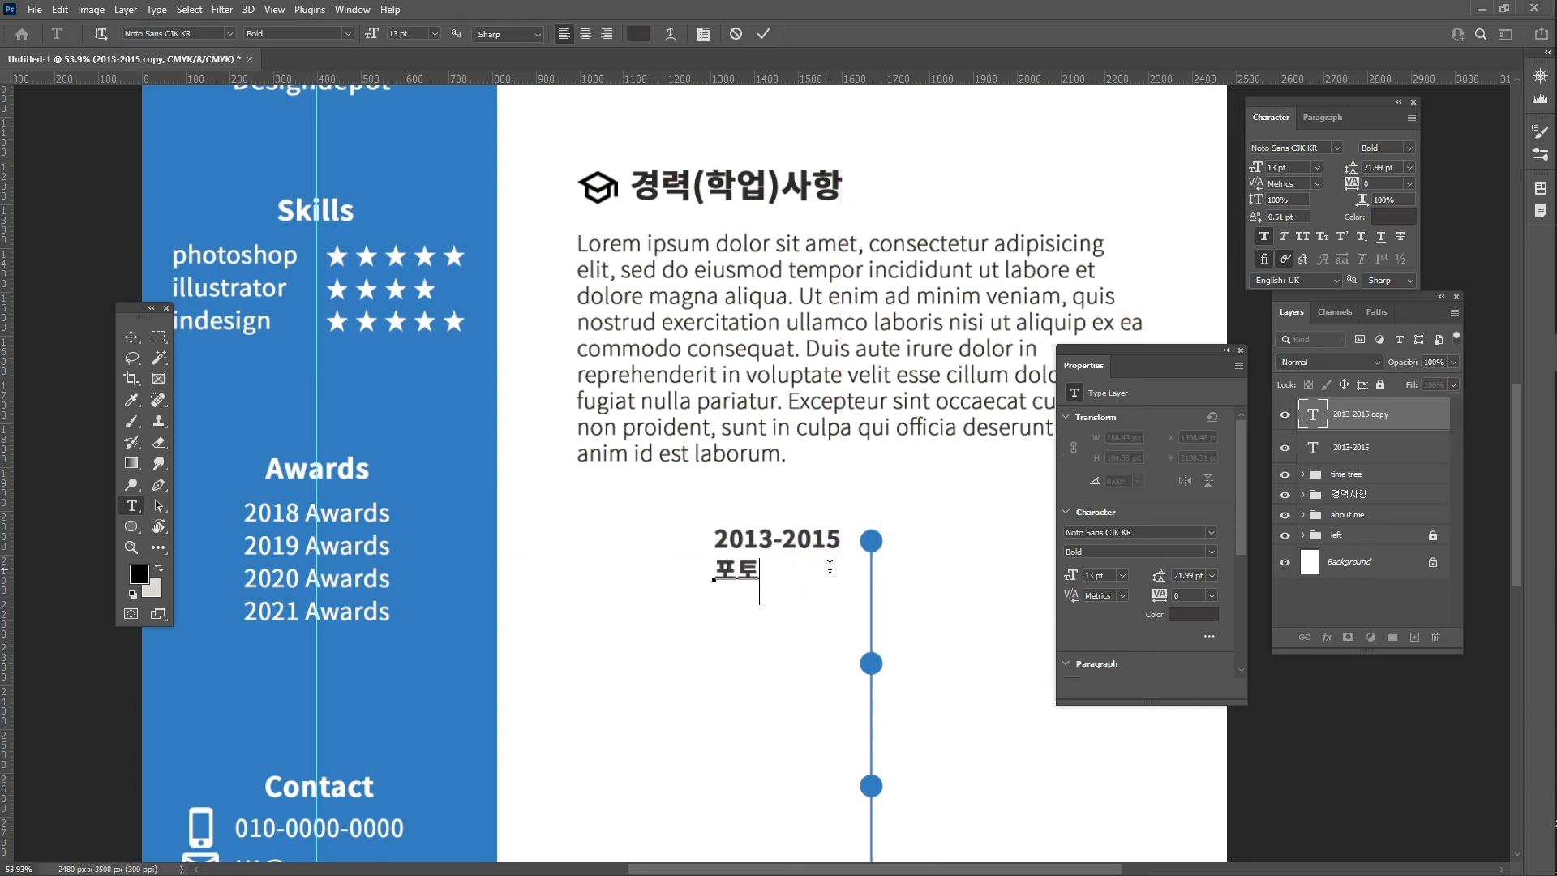
text(샵, 일럿스트)
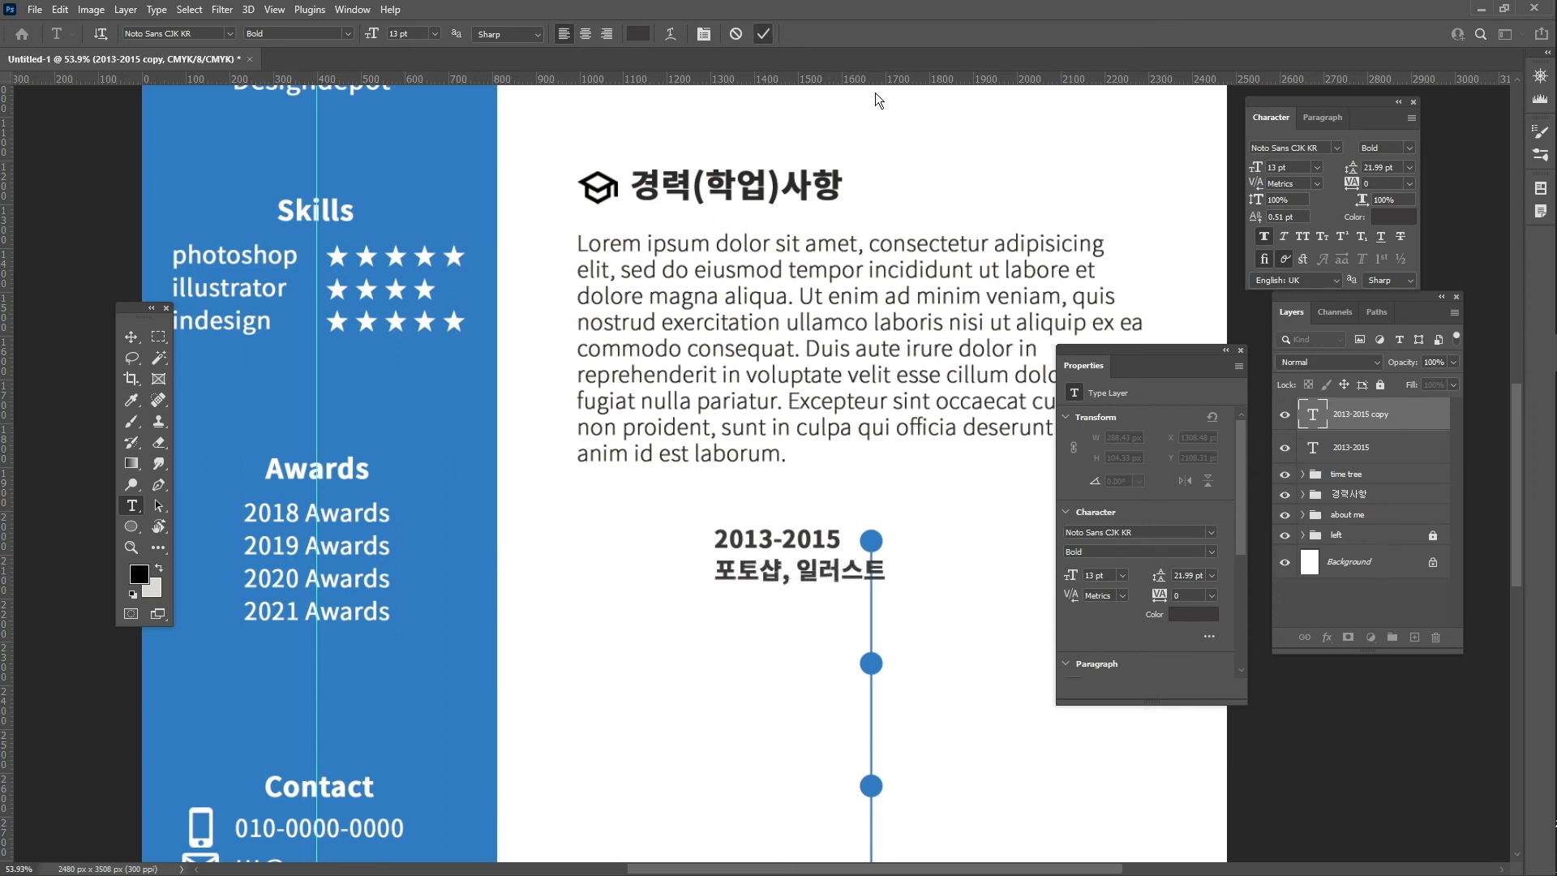
key(ctrl+Return)
- Right-align the two labels and place the pair beside the first dot
shift+click(1403, 459)
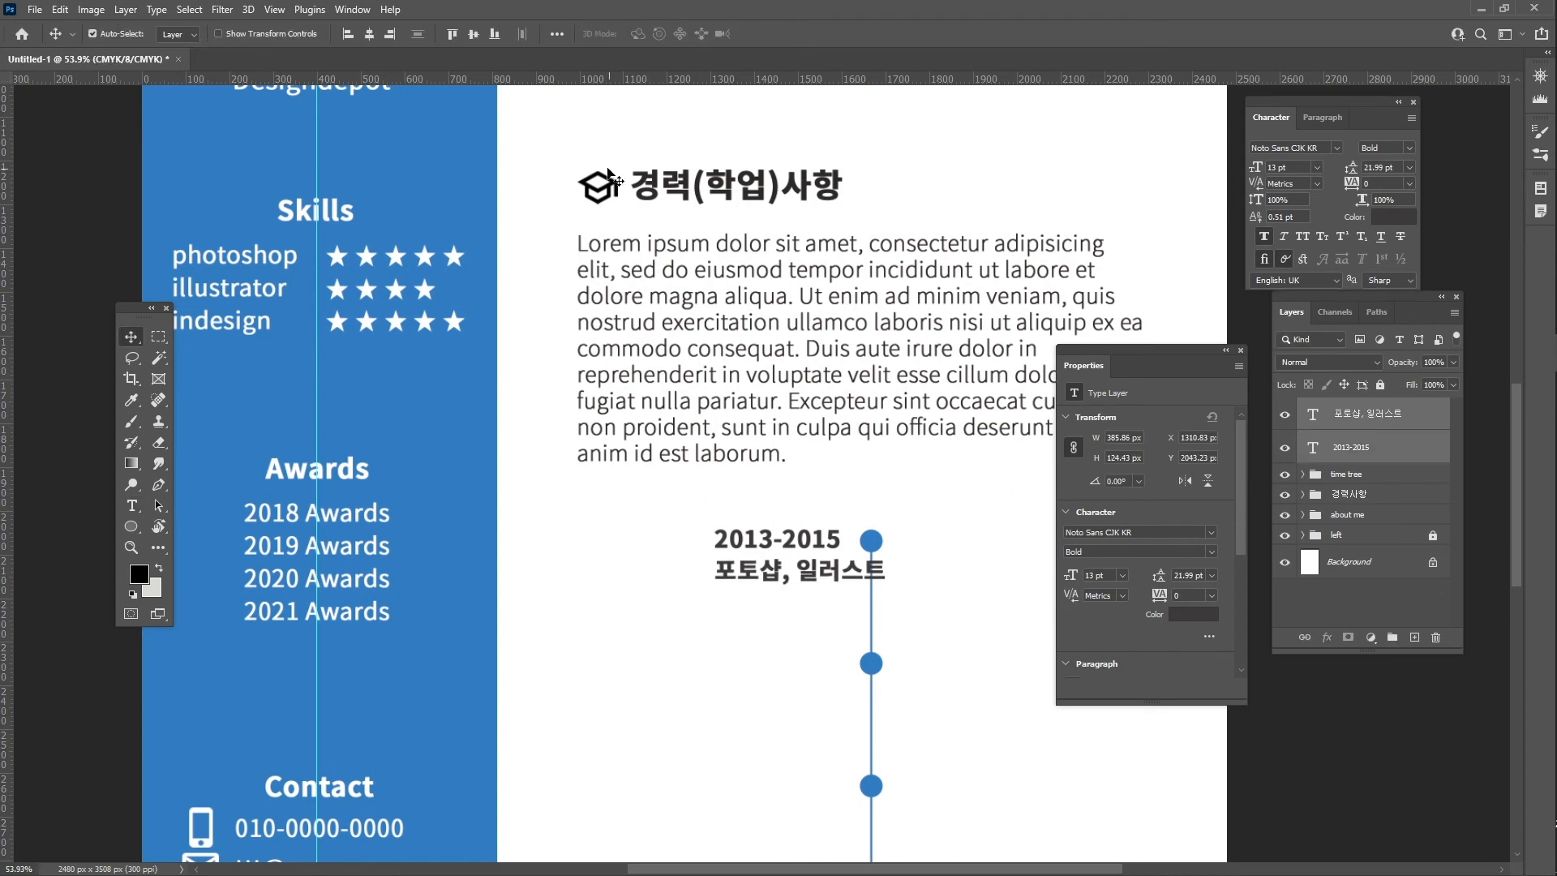
click(391, 34)
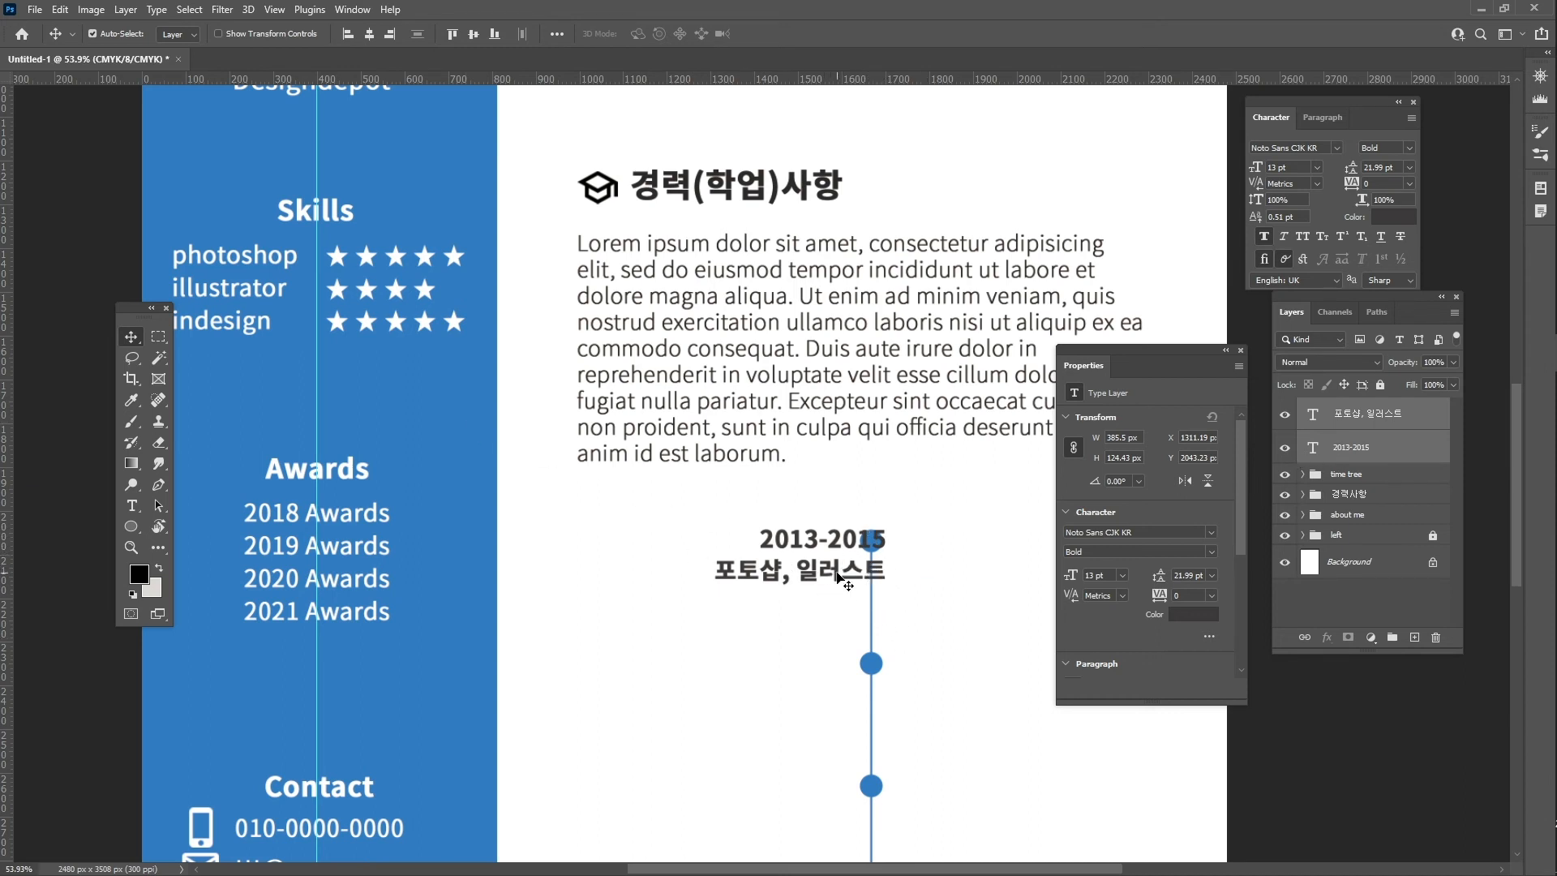
drag(834, 574, 787, 560)
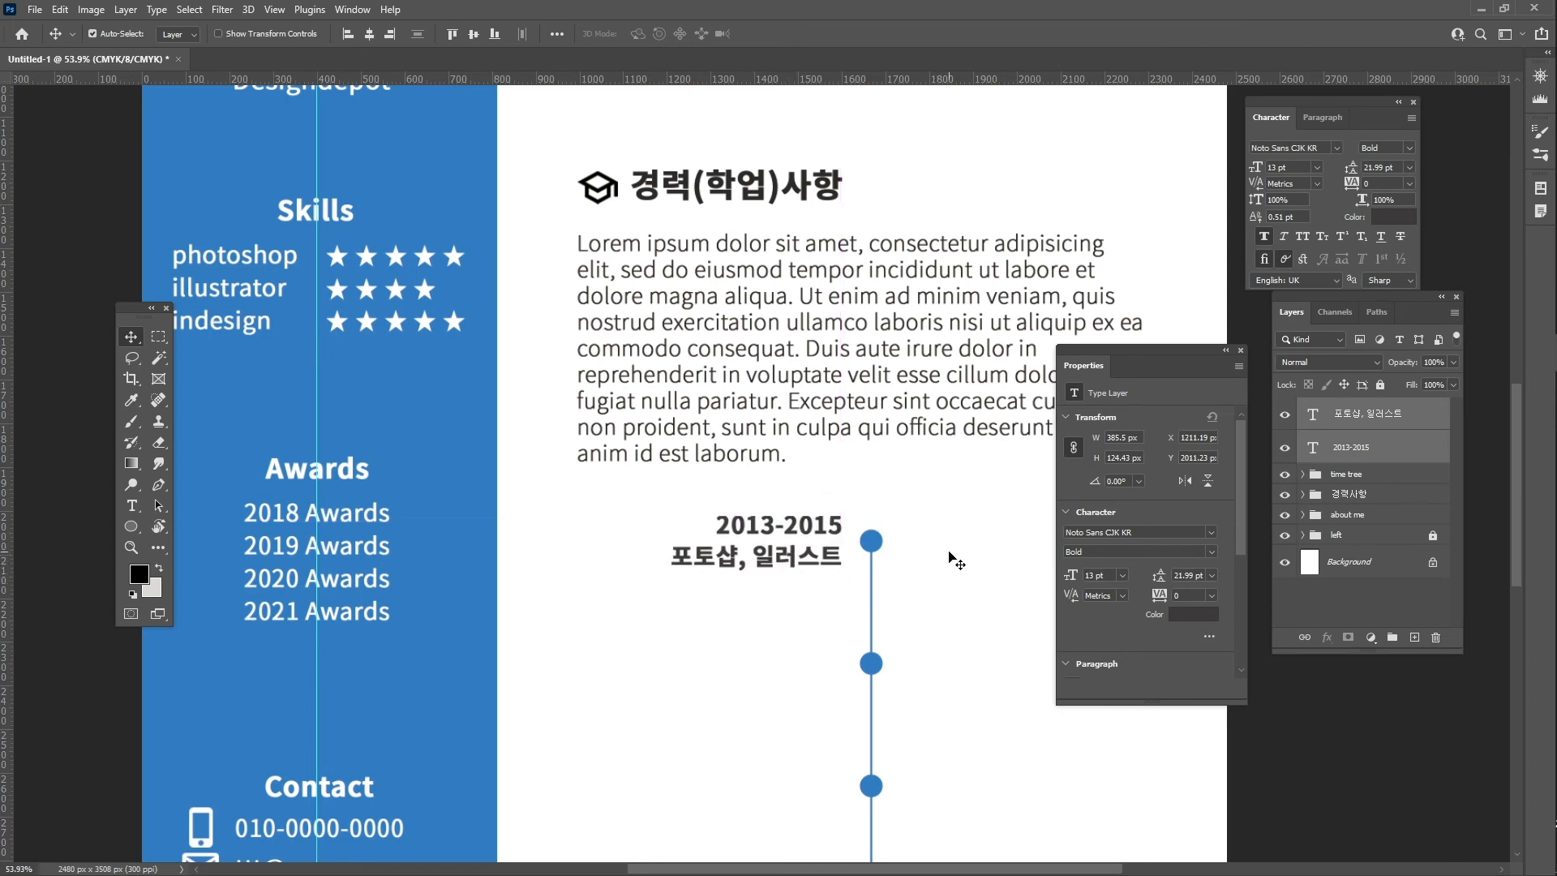
drag(929, 566, 879, 568)
key(z)
drag(932, 577, 848, 572)
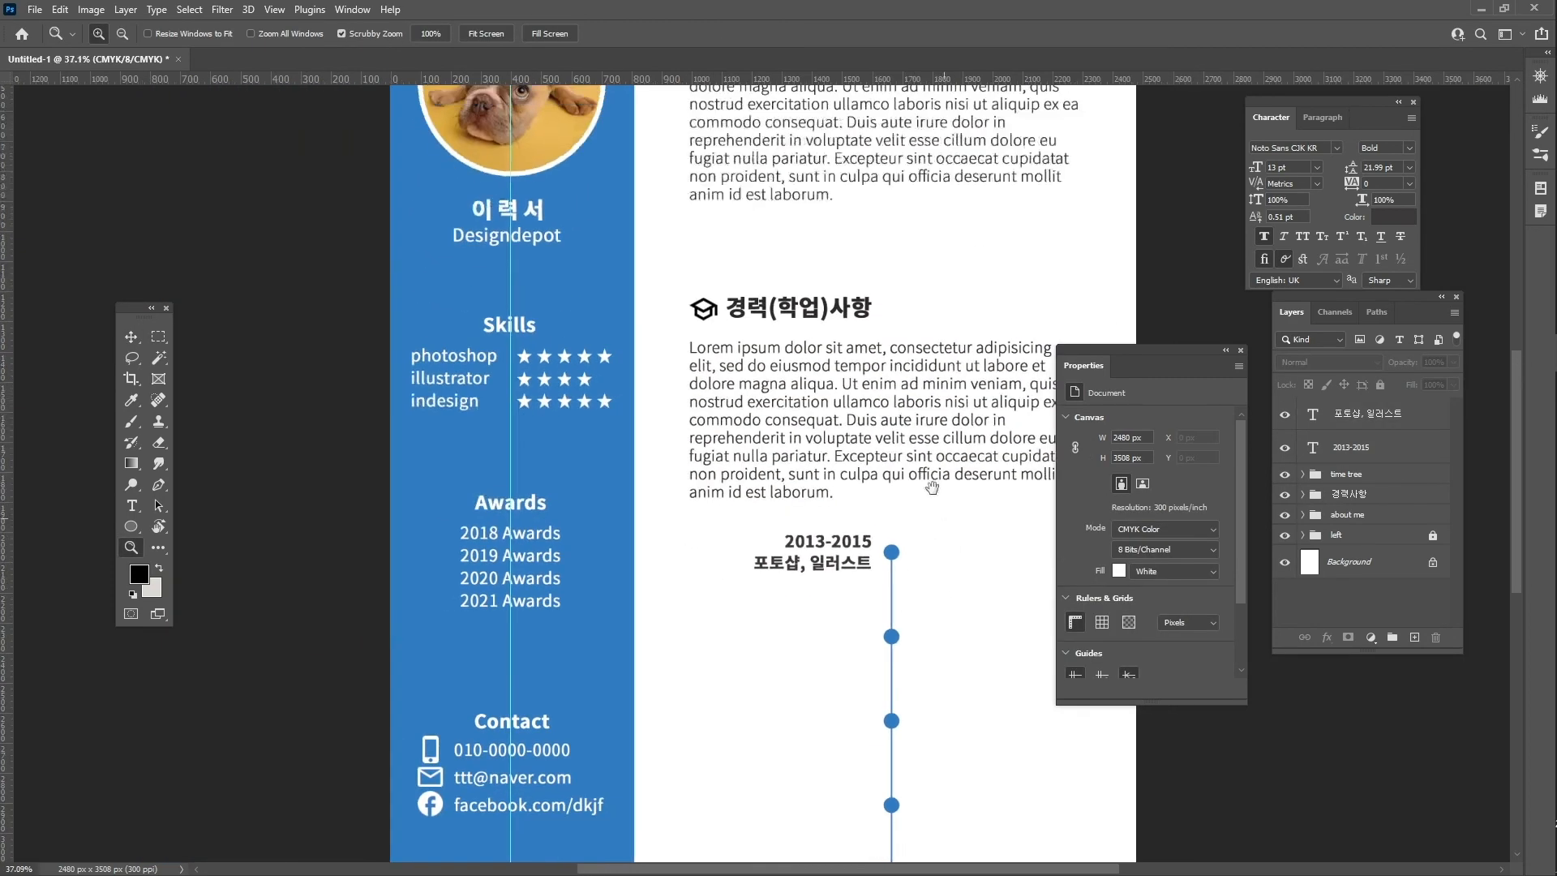
- Copy the 2013-2015 / 포토샵, 일러스트 label pair to the third and fifth dots
drag(932, 487, 825, 370)
key(v)
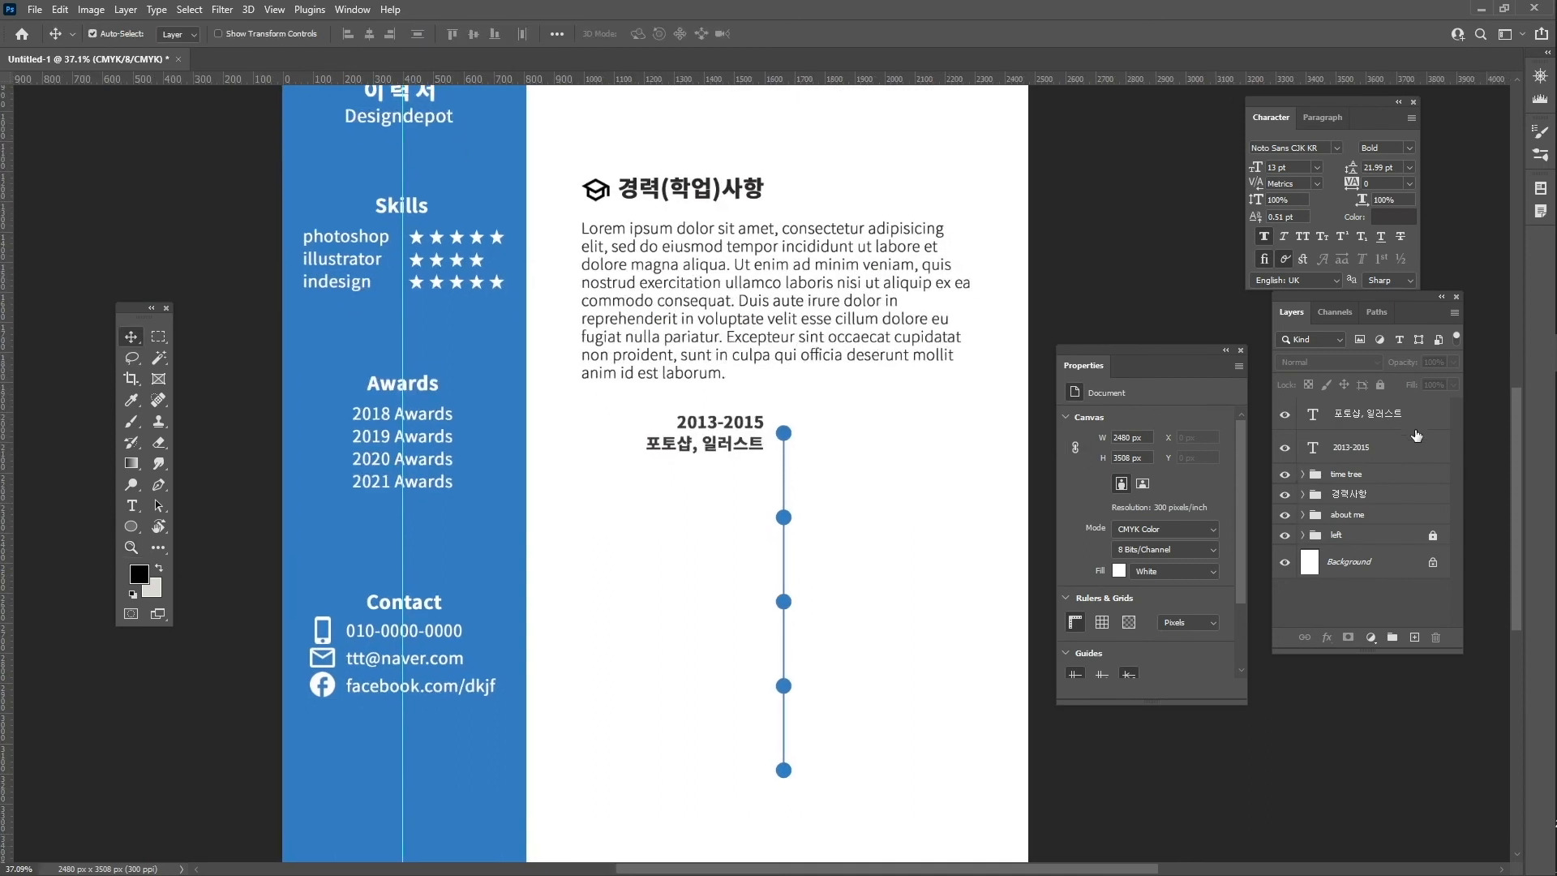
click(1377, 409)
shift+click(1330, 447)
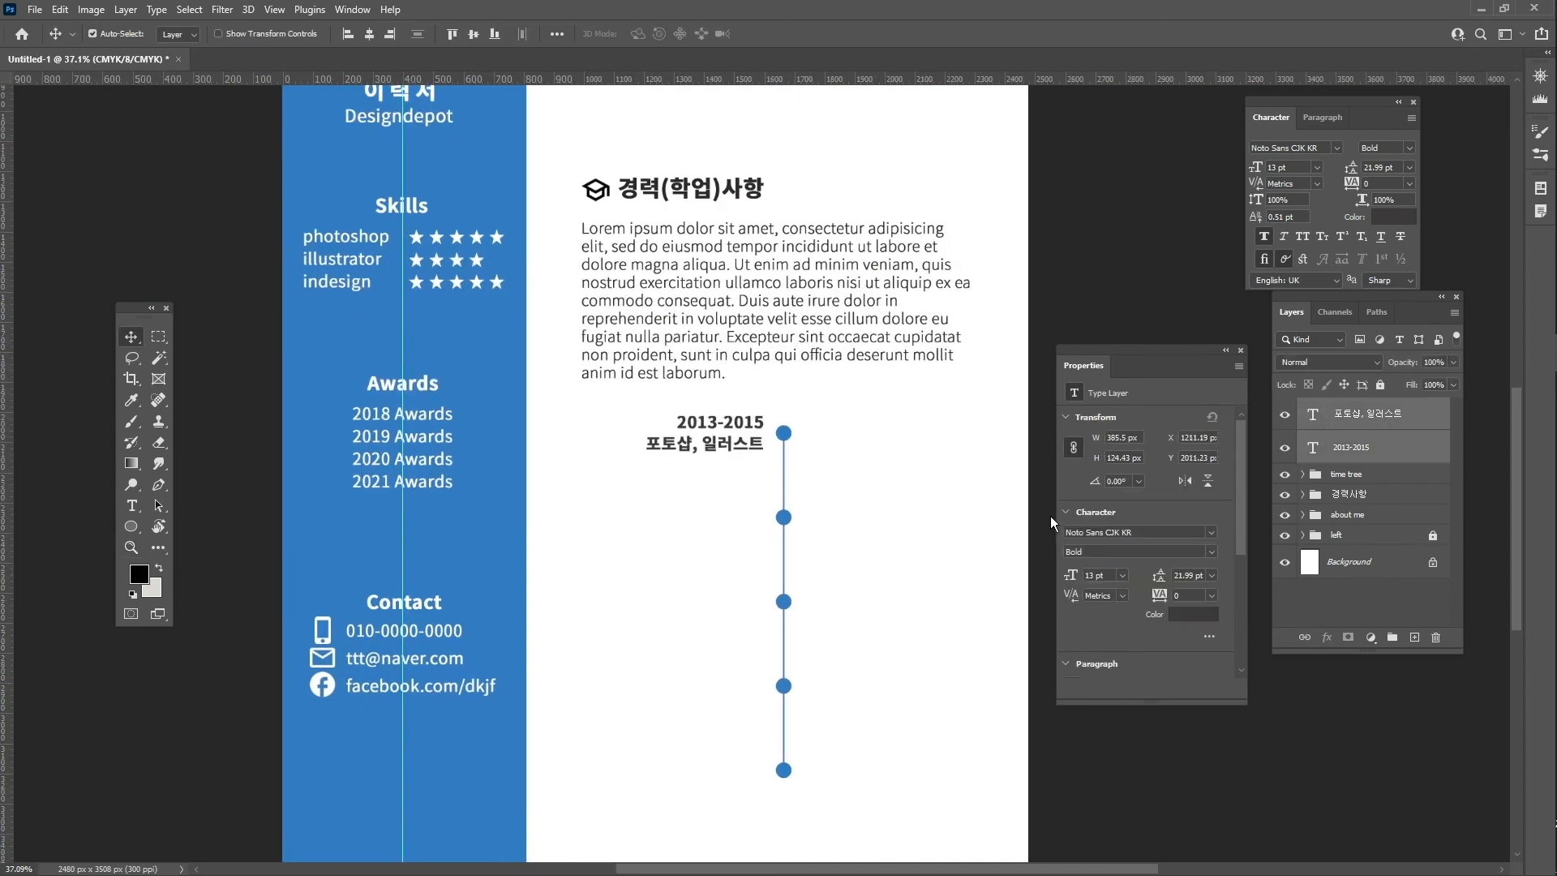
drag(742, 450, 742, 771)
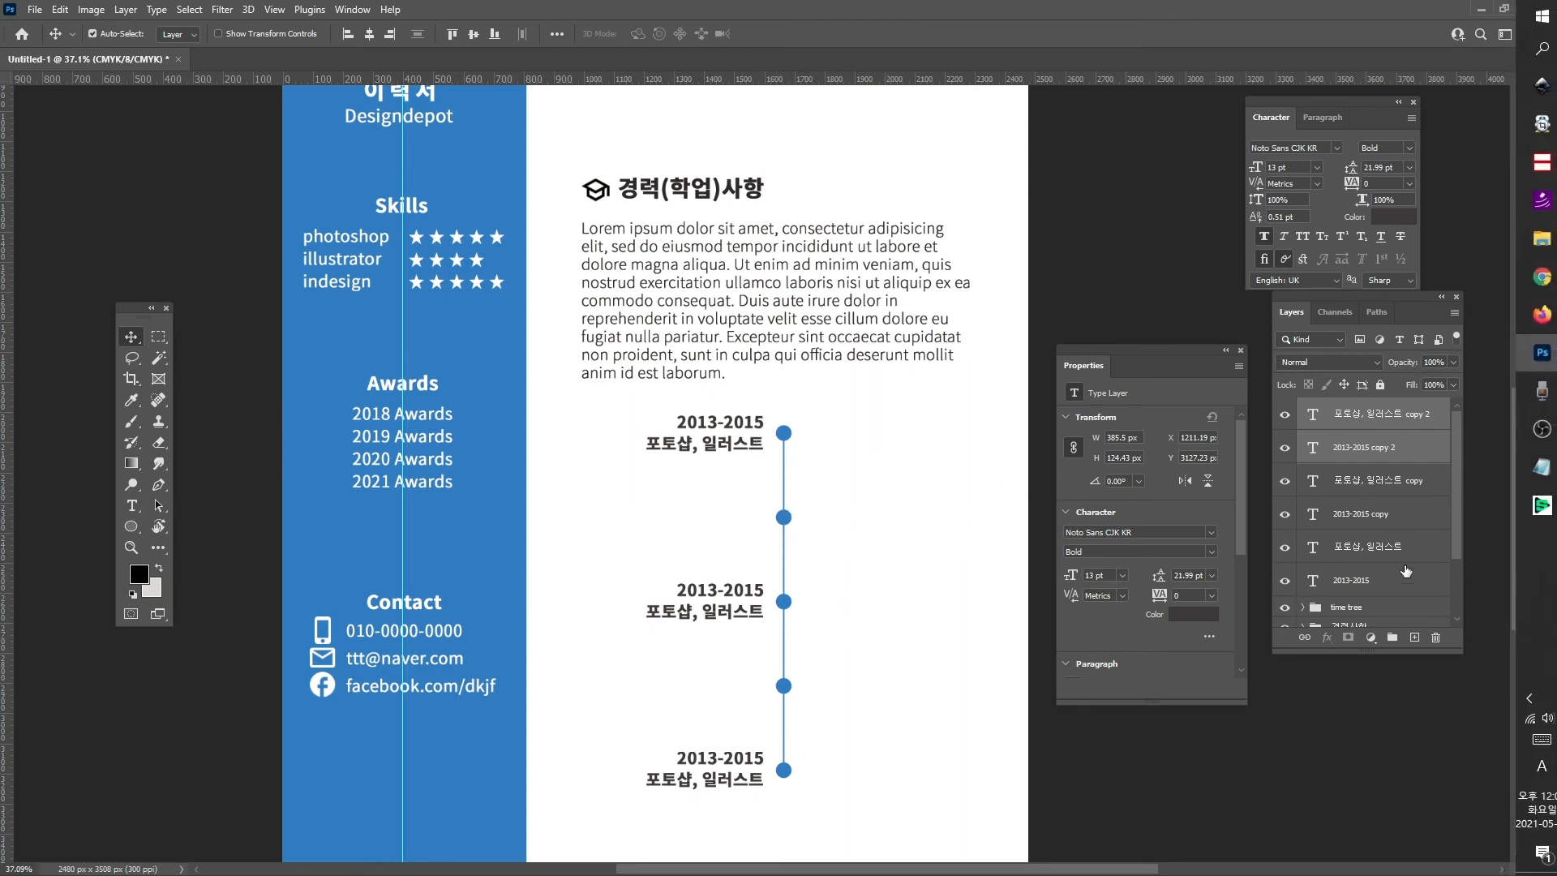
- Set all six label layers to 12 pt and align each skills line with its date
click(1387, 421)
shift+click(1370, 584)
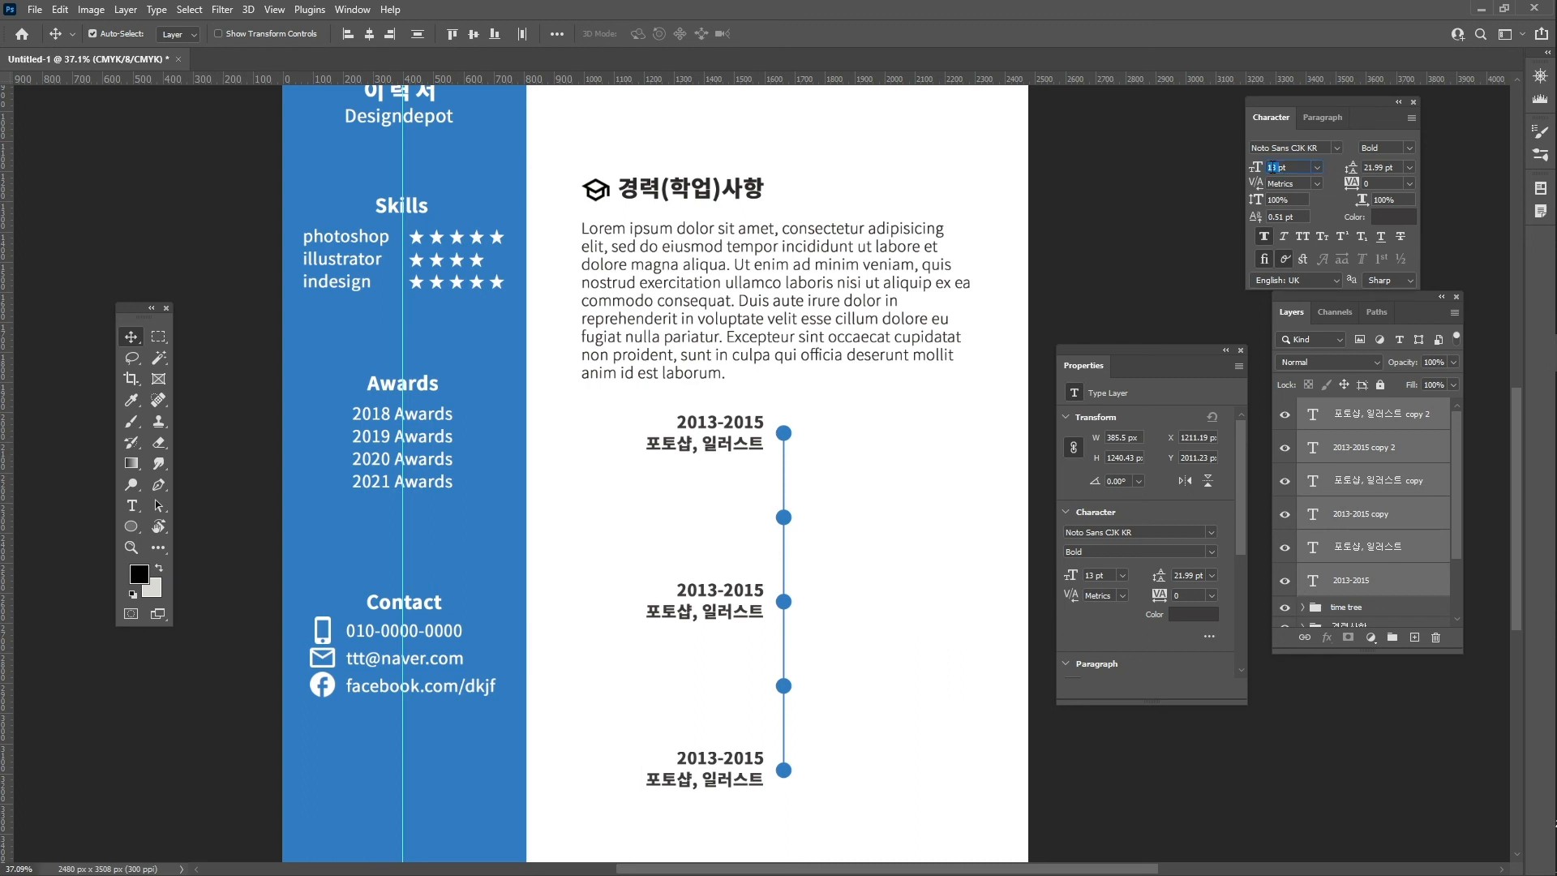
key(Return)
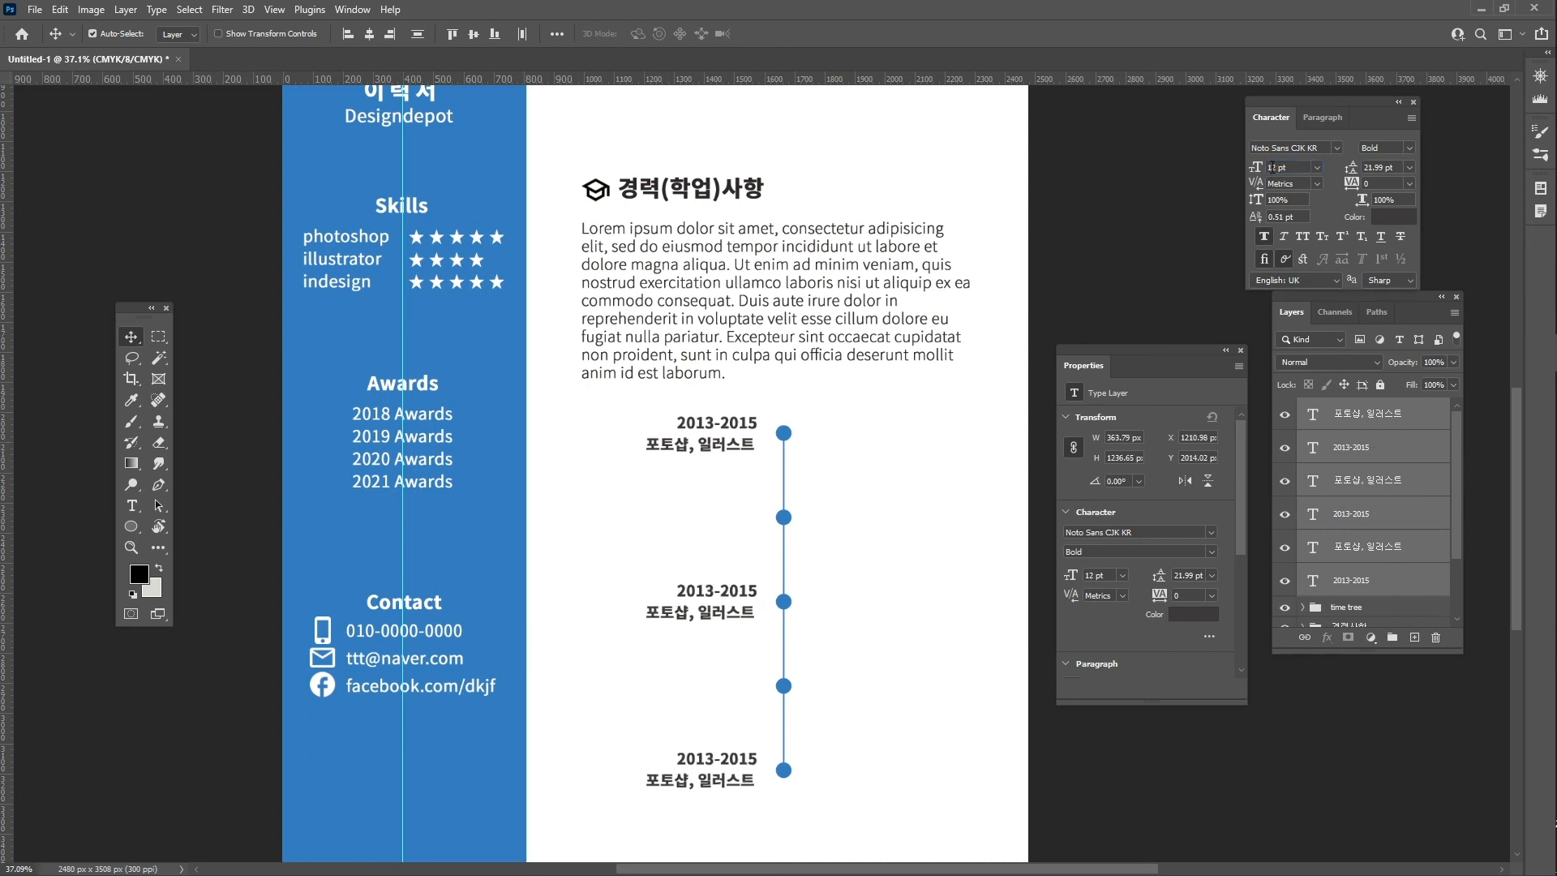
drag(715, 447, 723, 444)
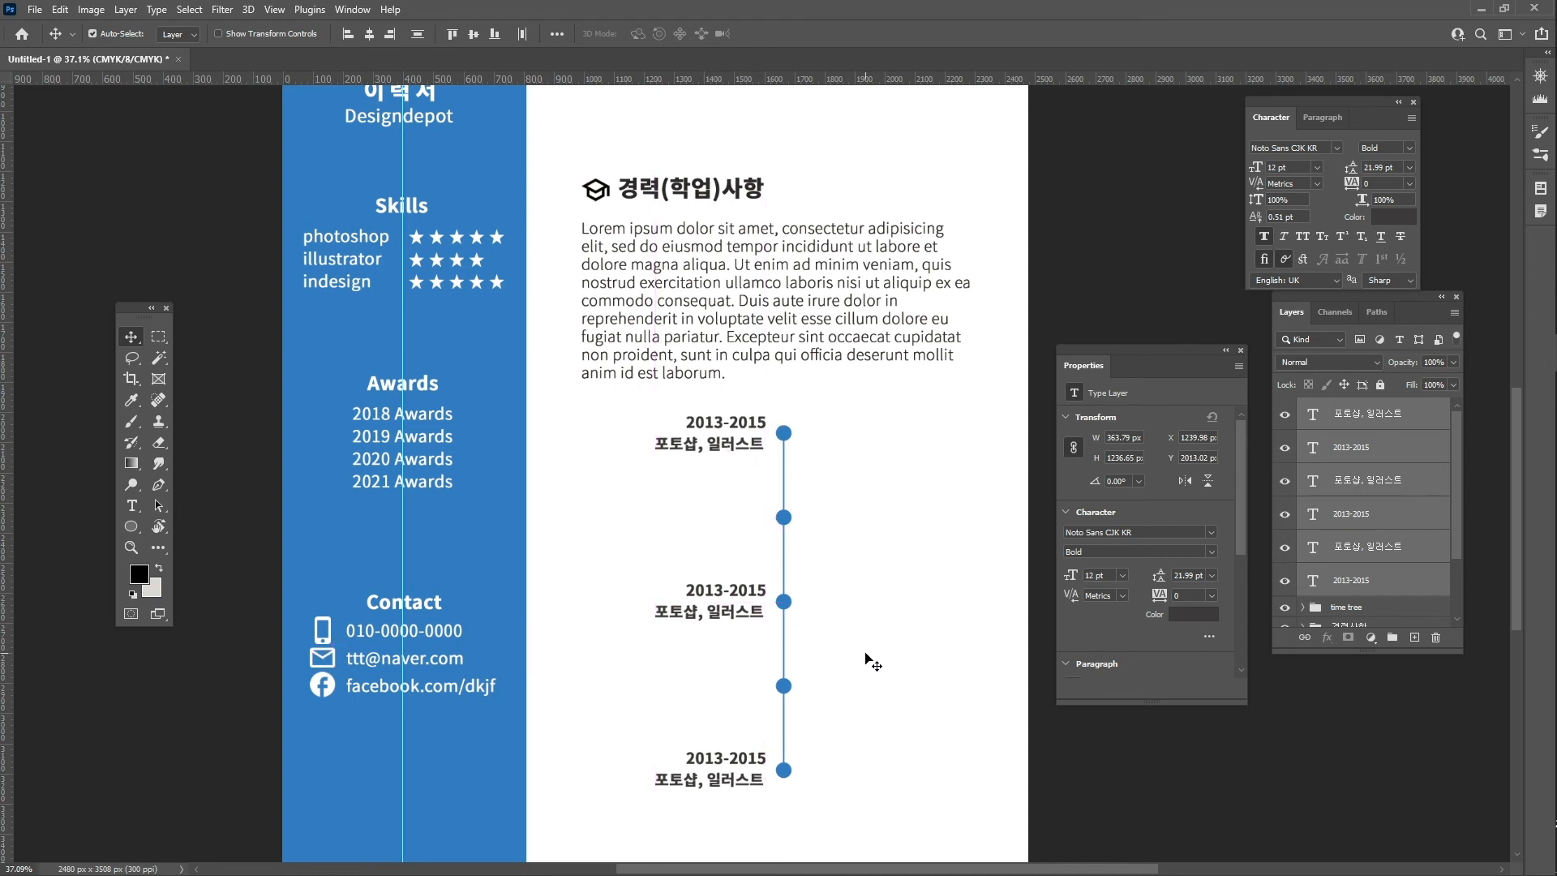
click(726, 615)
drag(726, 620, 741, 620)
drag(752, 451, 758, 451)
drag(748, 780, 752, 781)
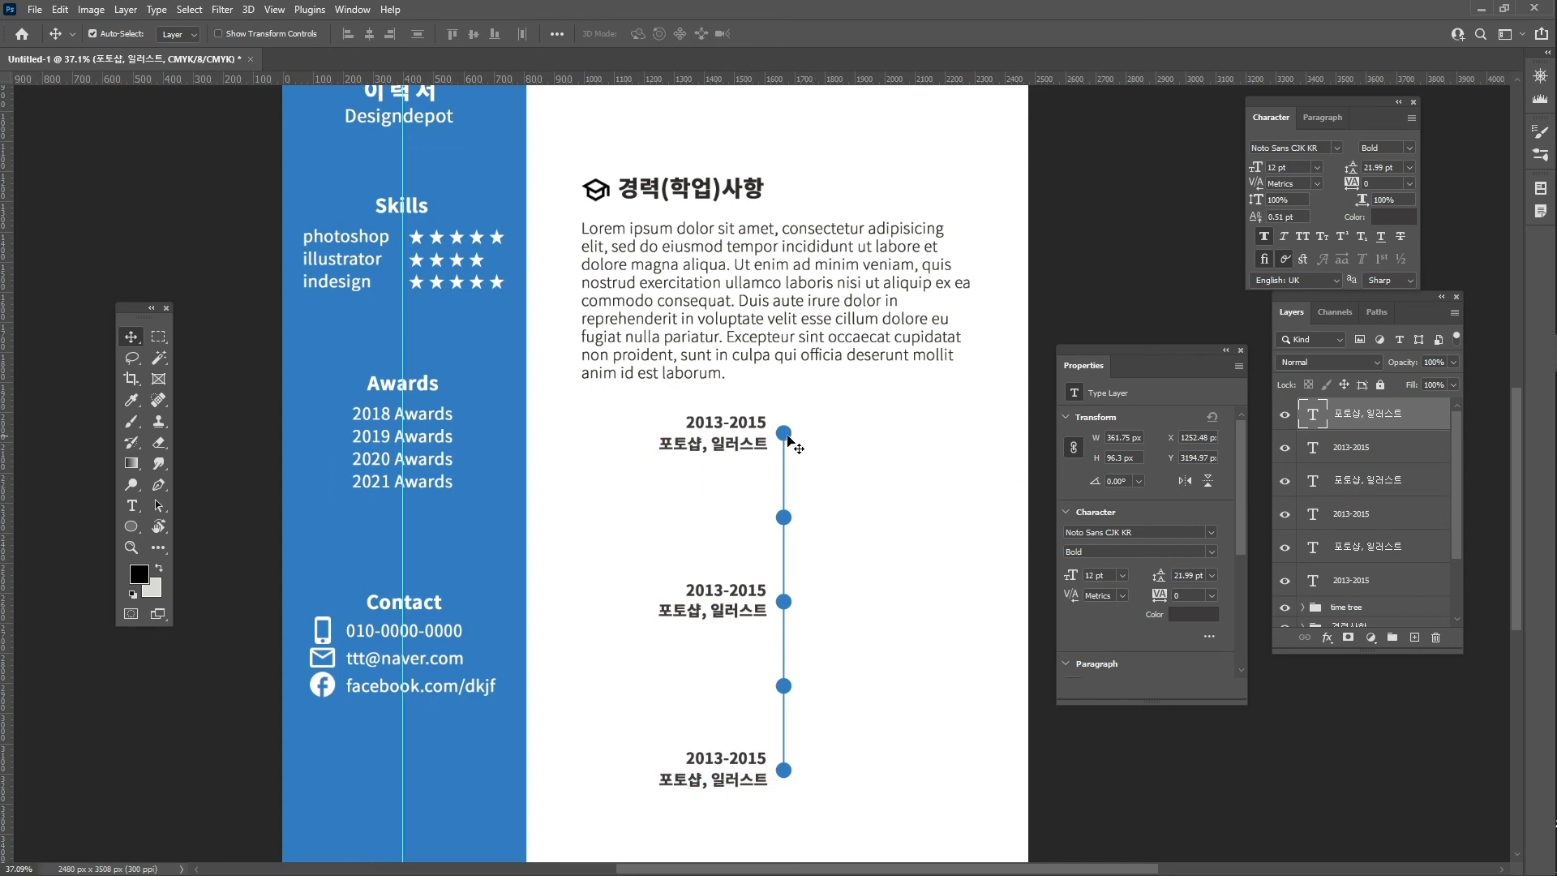
- Place left-aligned label-pair copies right of the fourth and second dots, nudged toward the line
shift+click(1377, 456)
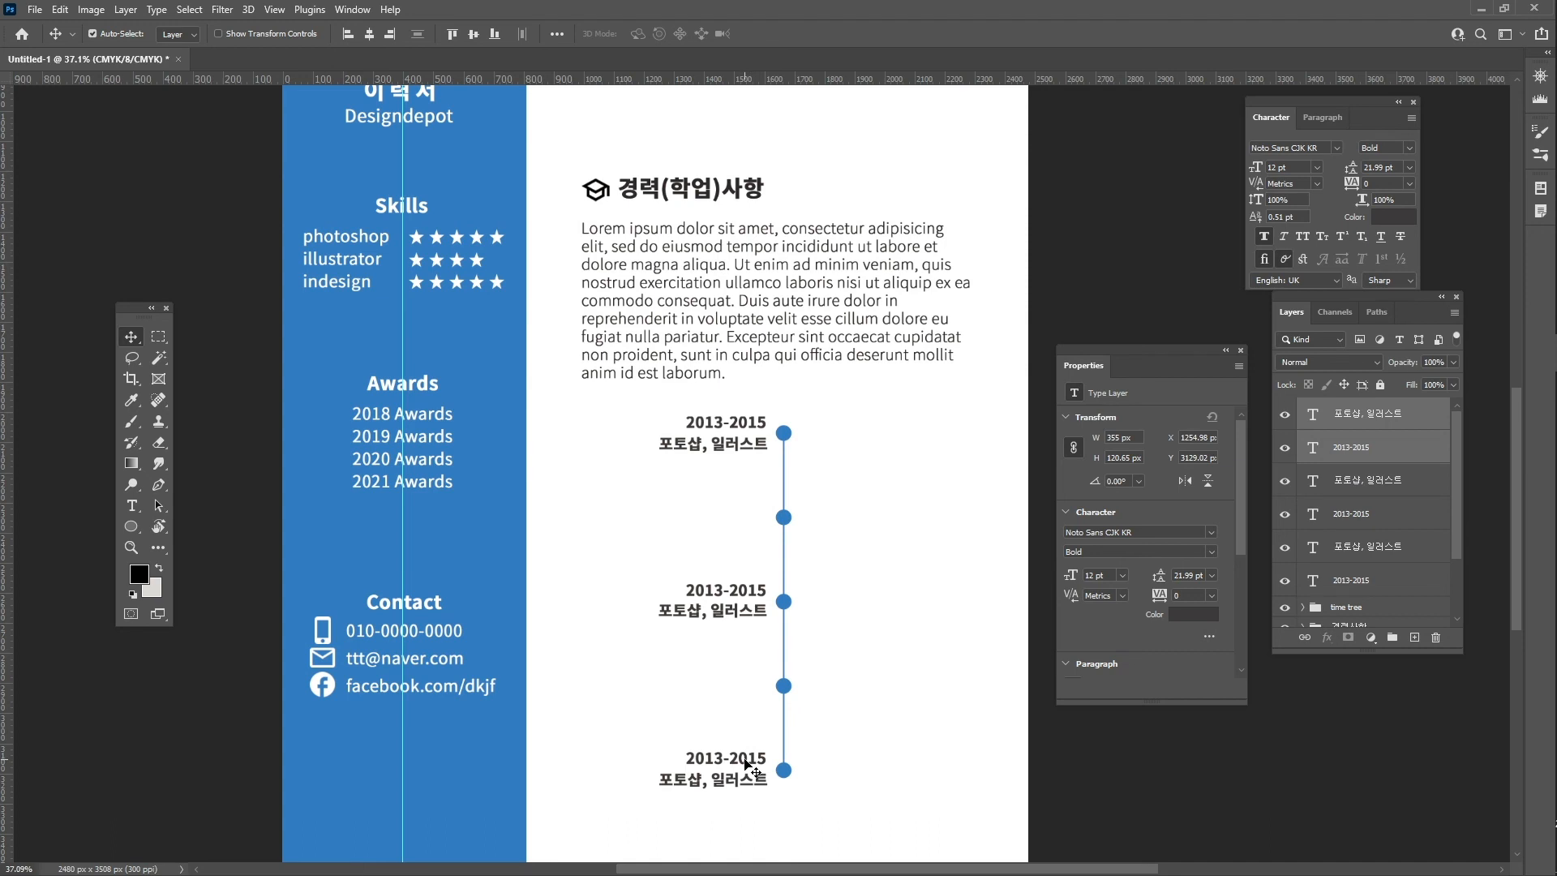
drag(745, 763, 898, 674)
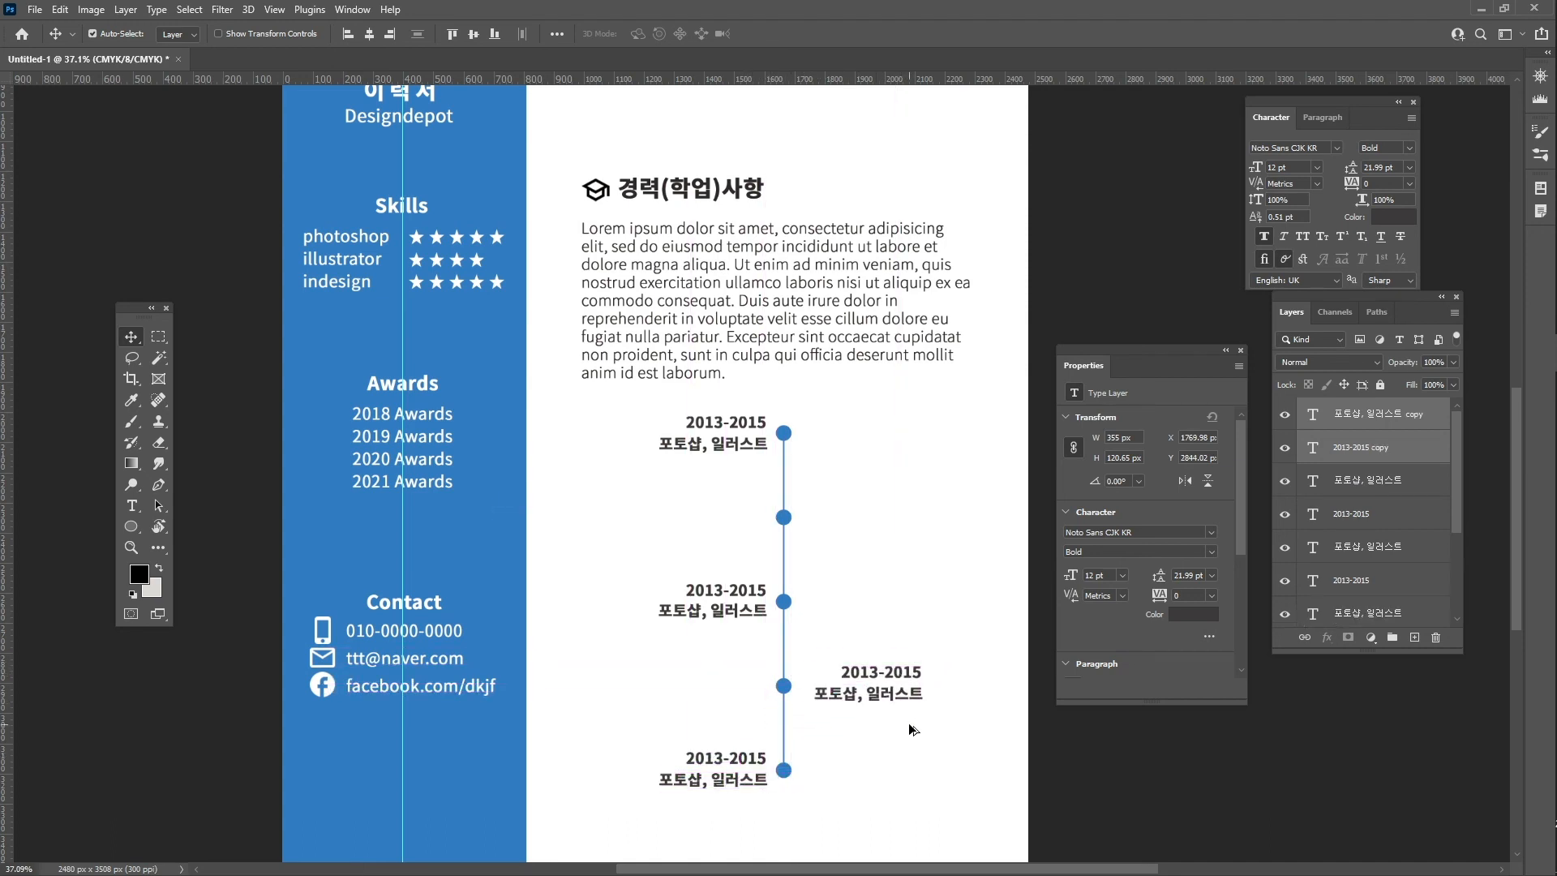
click(347, 35)
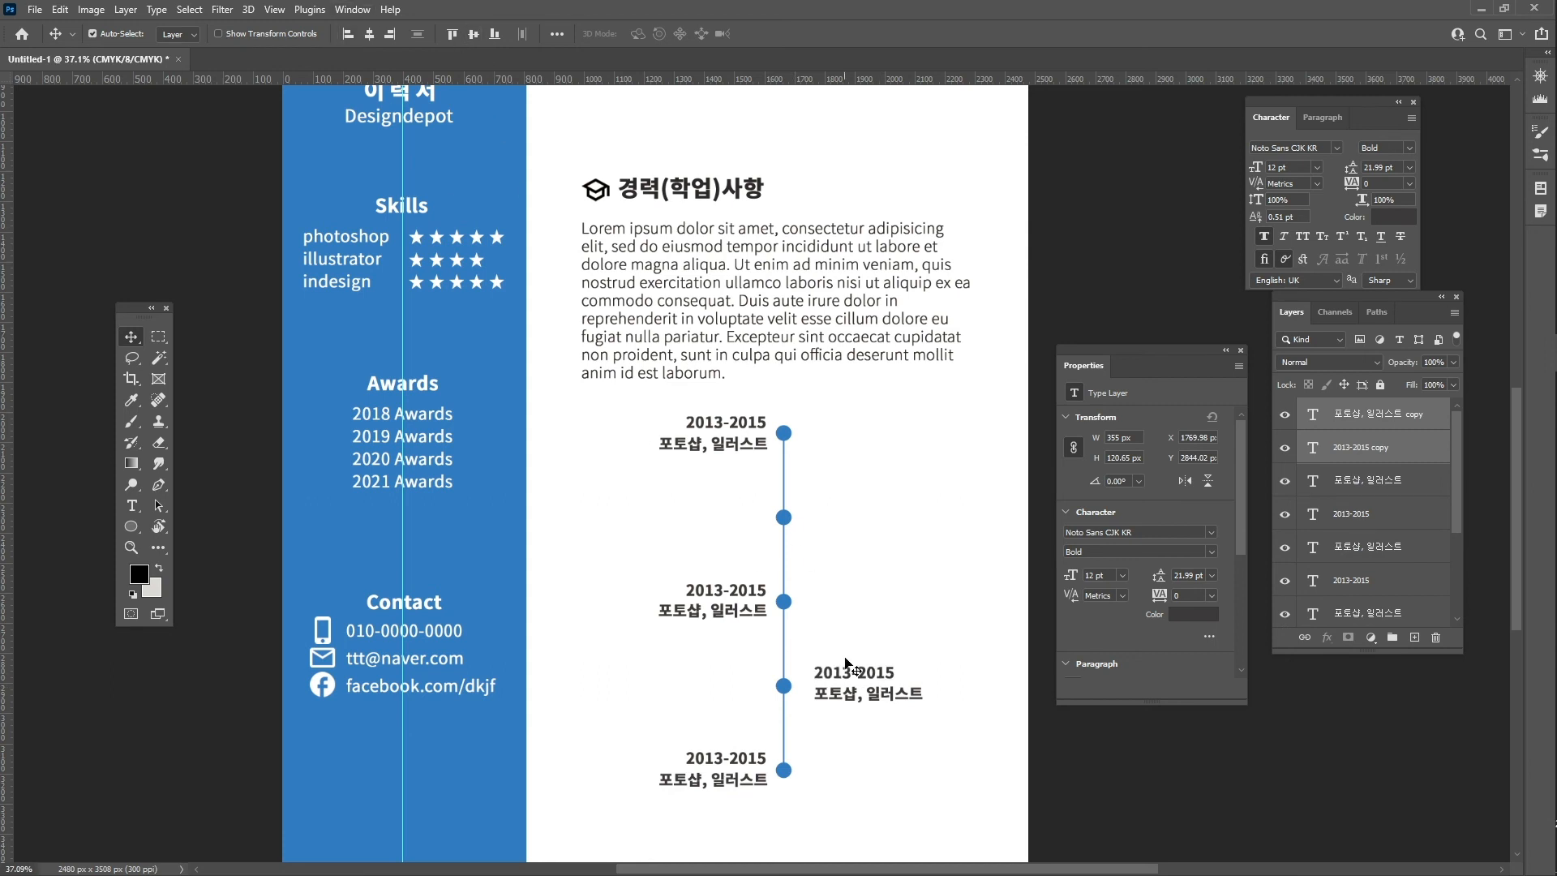
drag(851, 678, 831, 514)
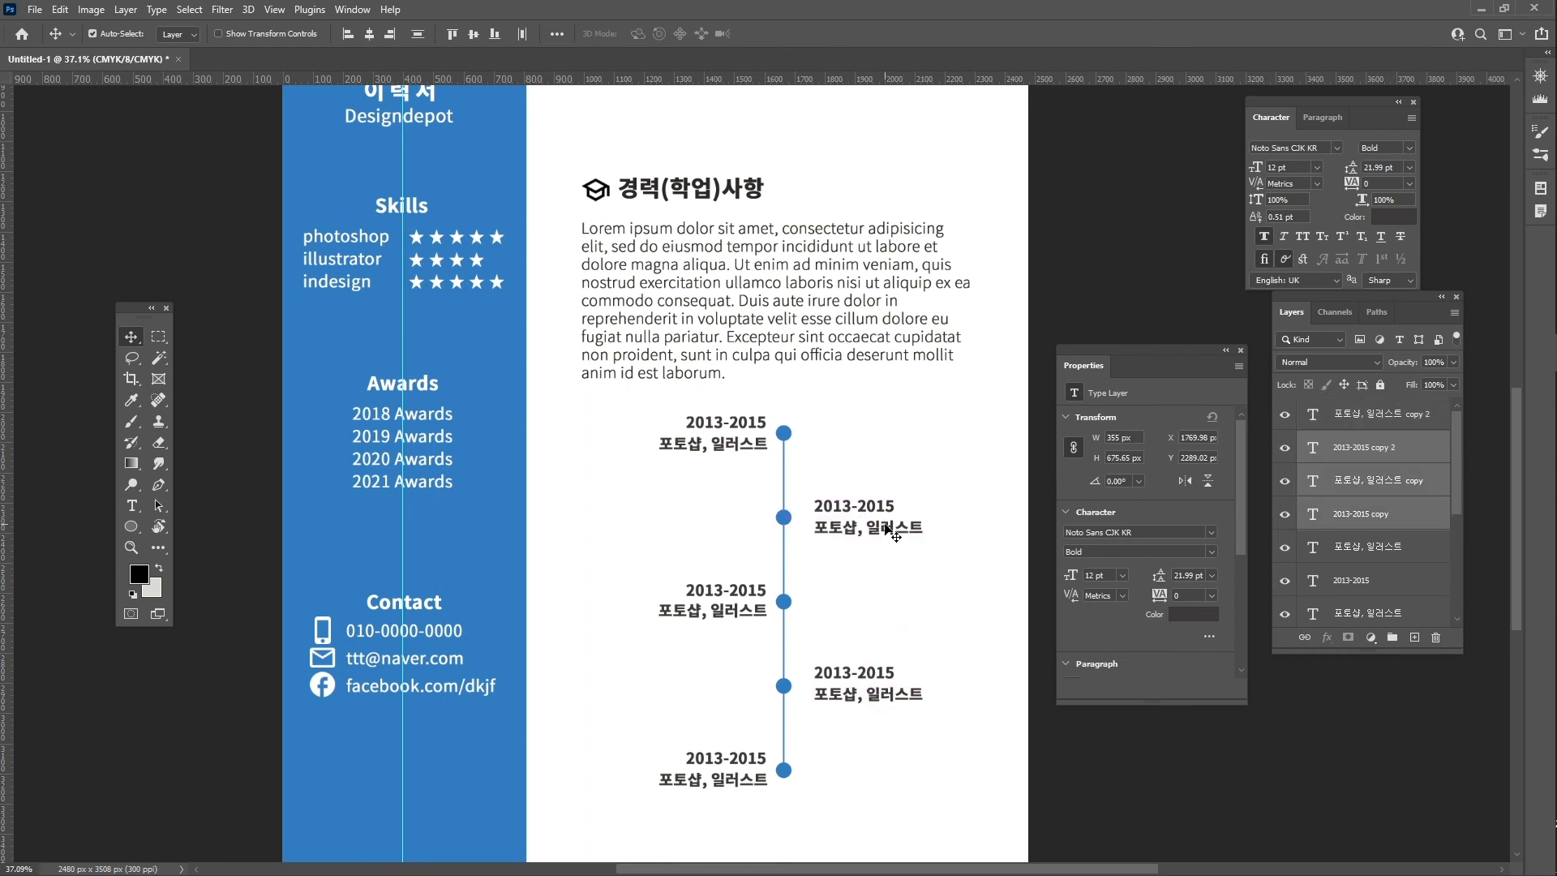
click(1397, 522)
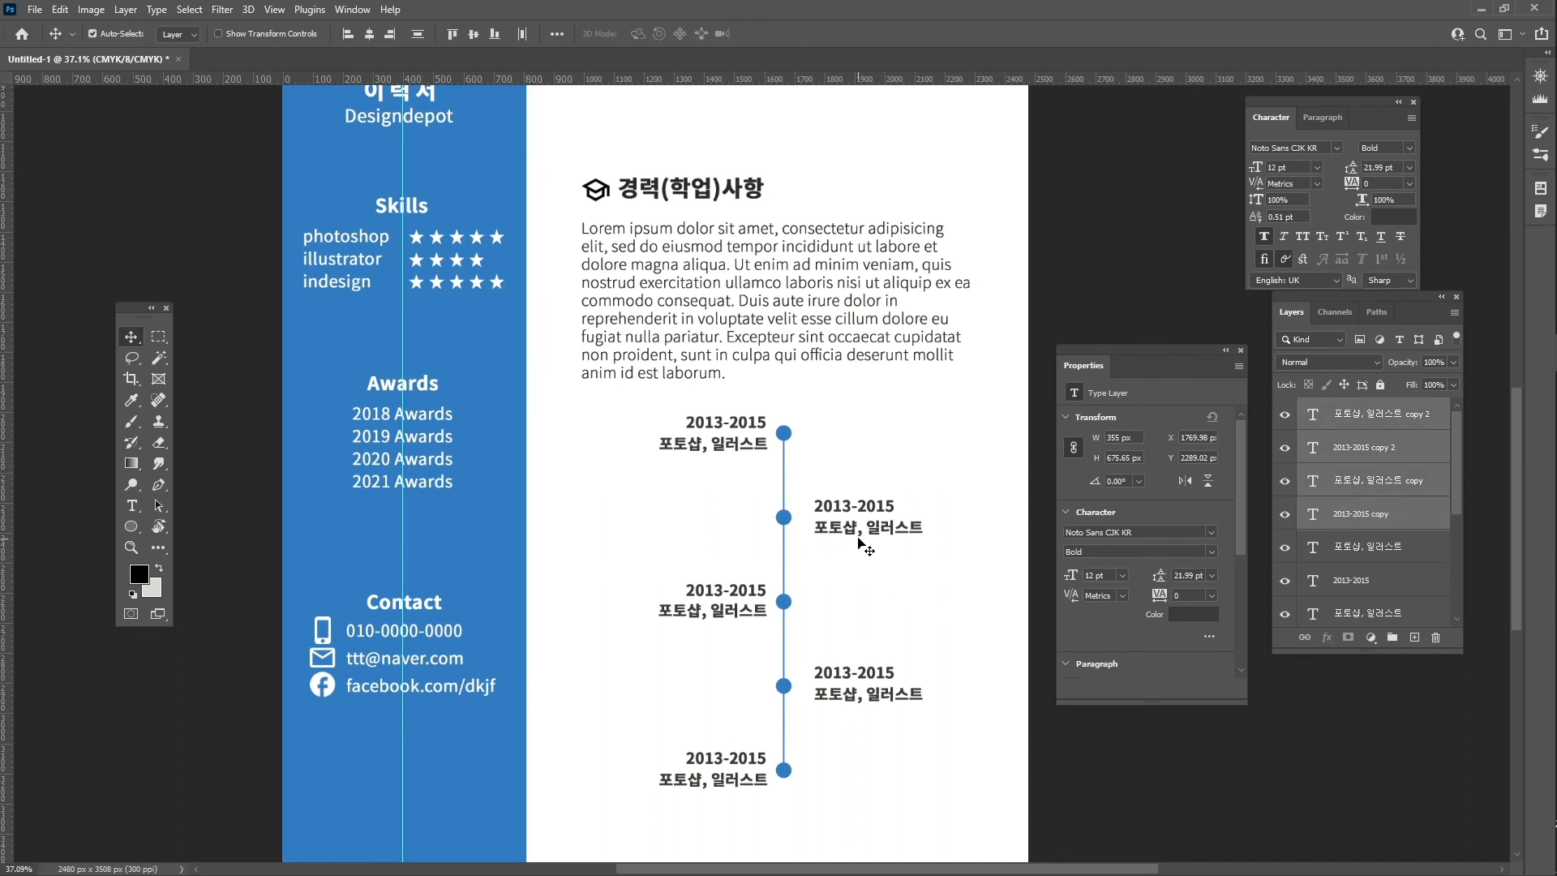
drag(877, 527, 864, 531)
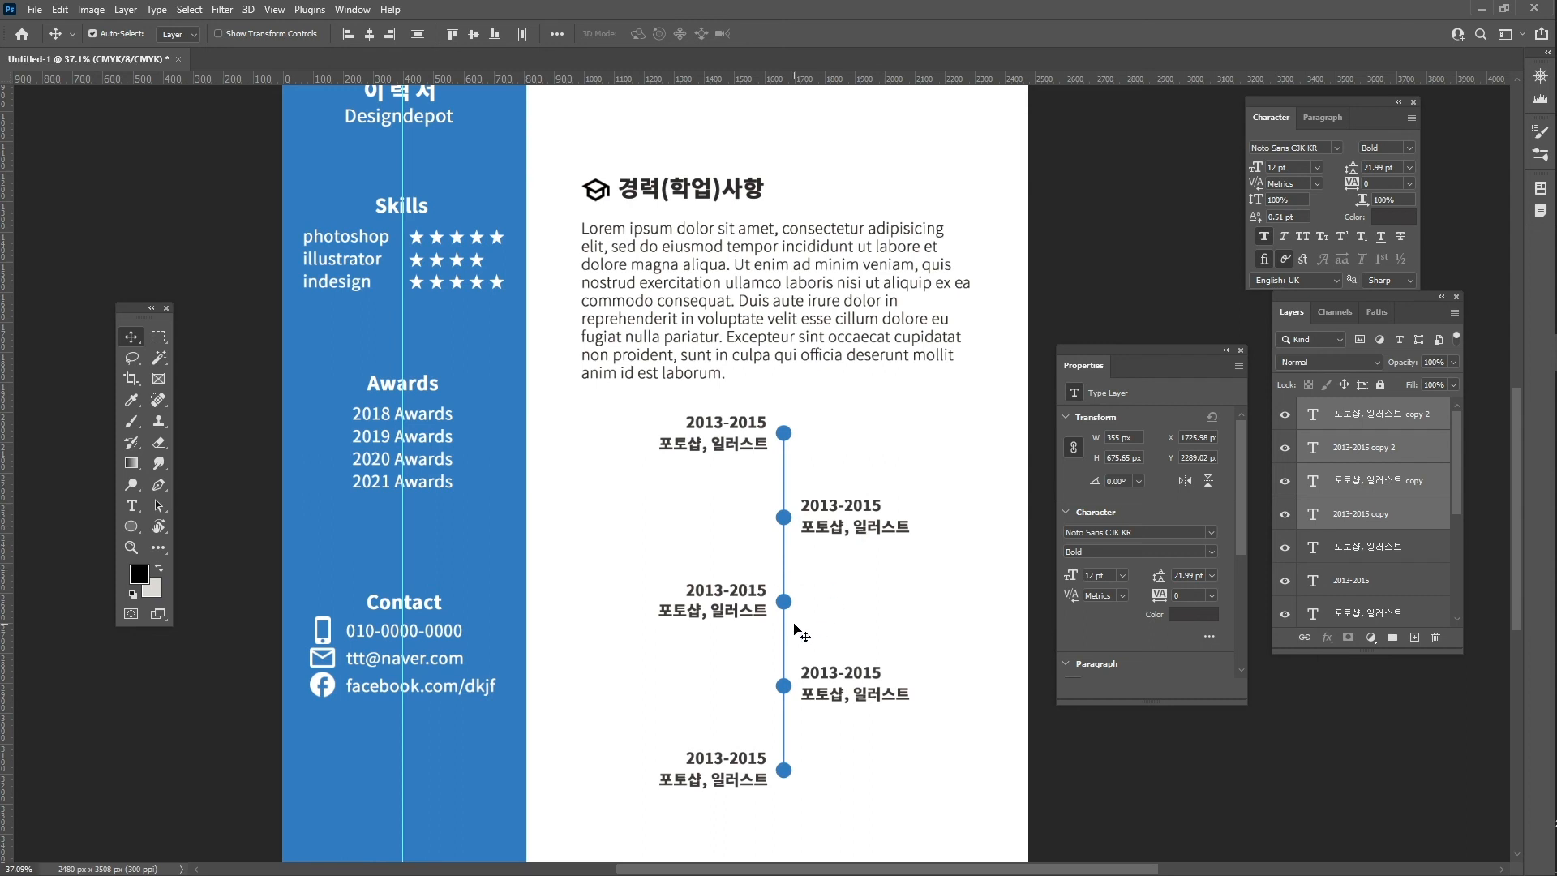
click(1395, 529)
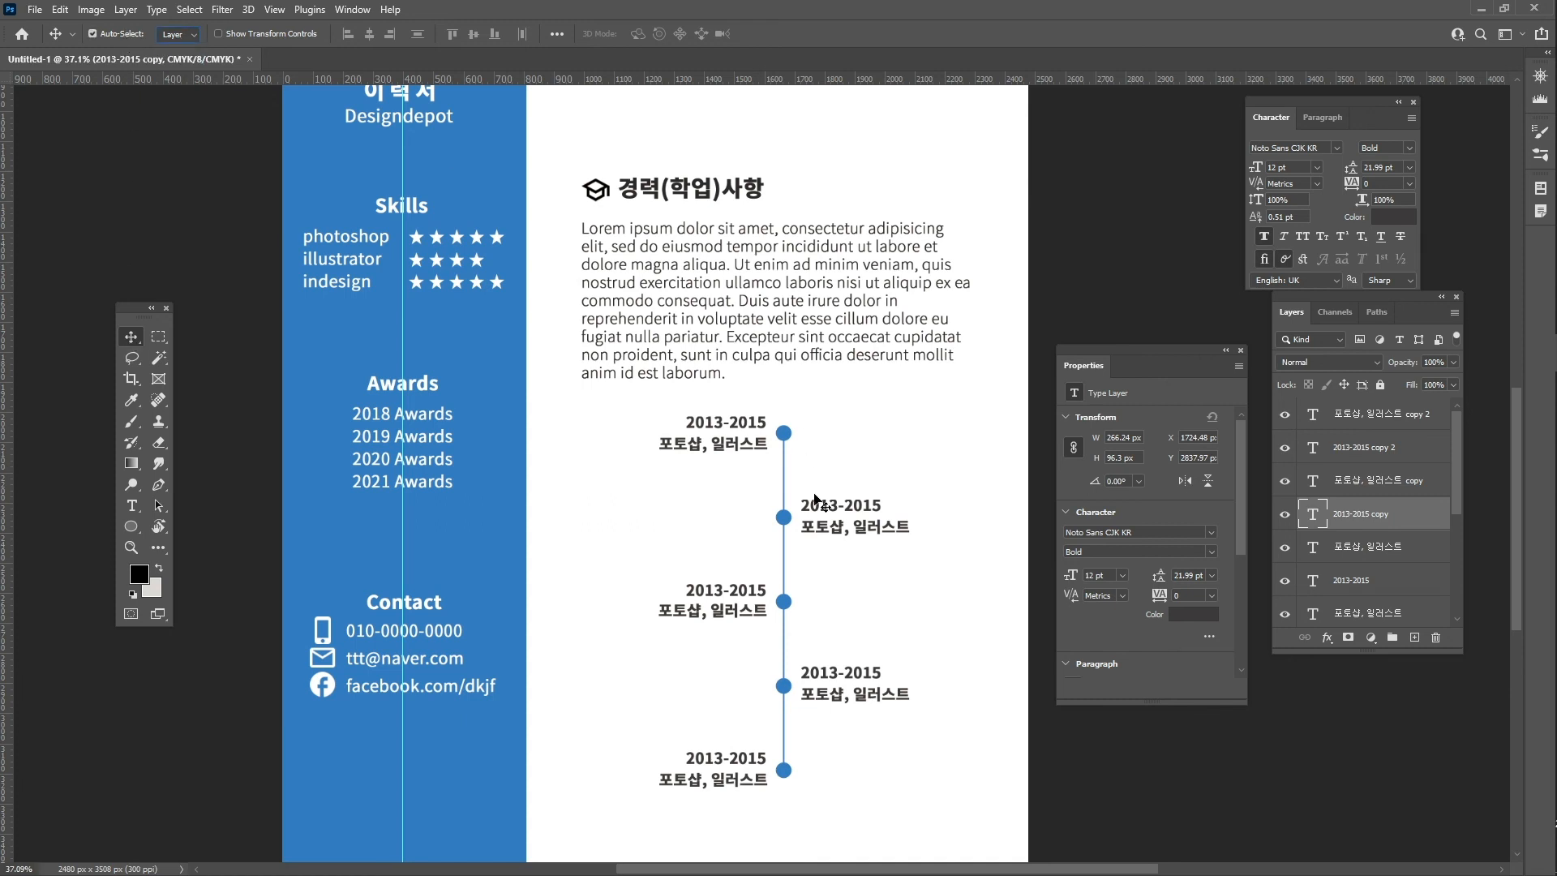
- Change the second timeline entry to 2015-2016 / 인디자인
double_click(838, 511)
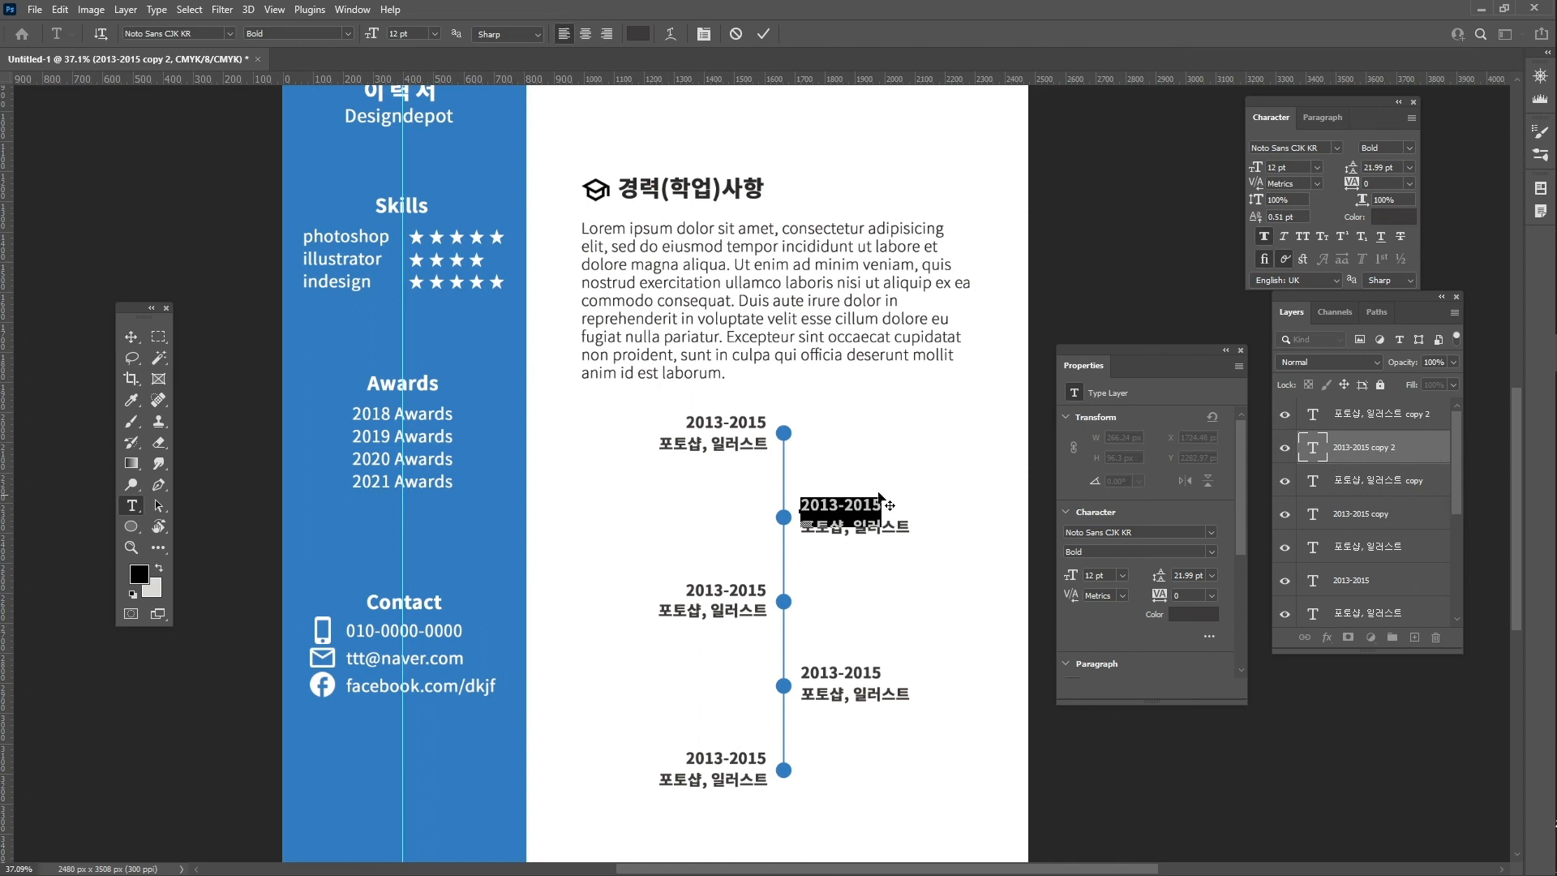
mouse_move(806, 508)
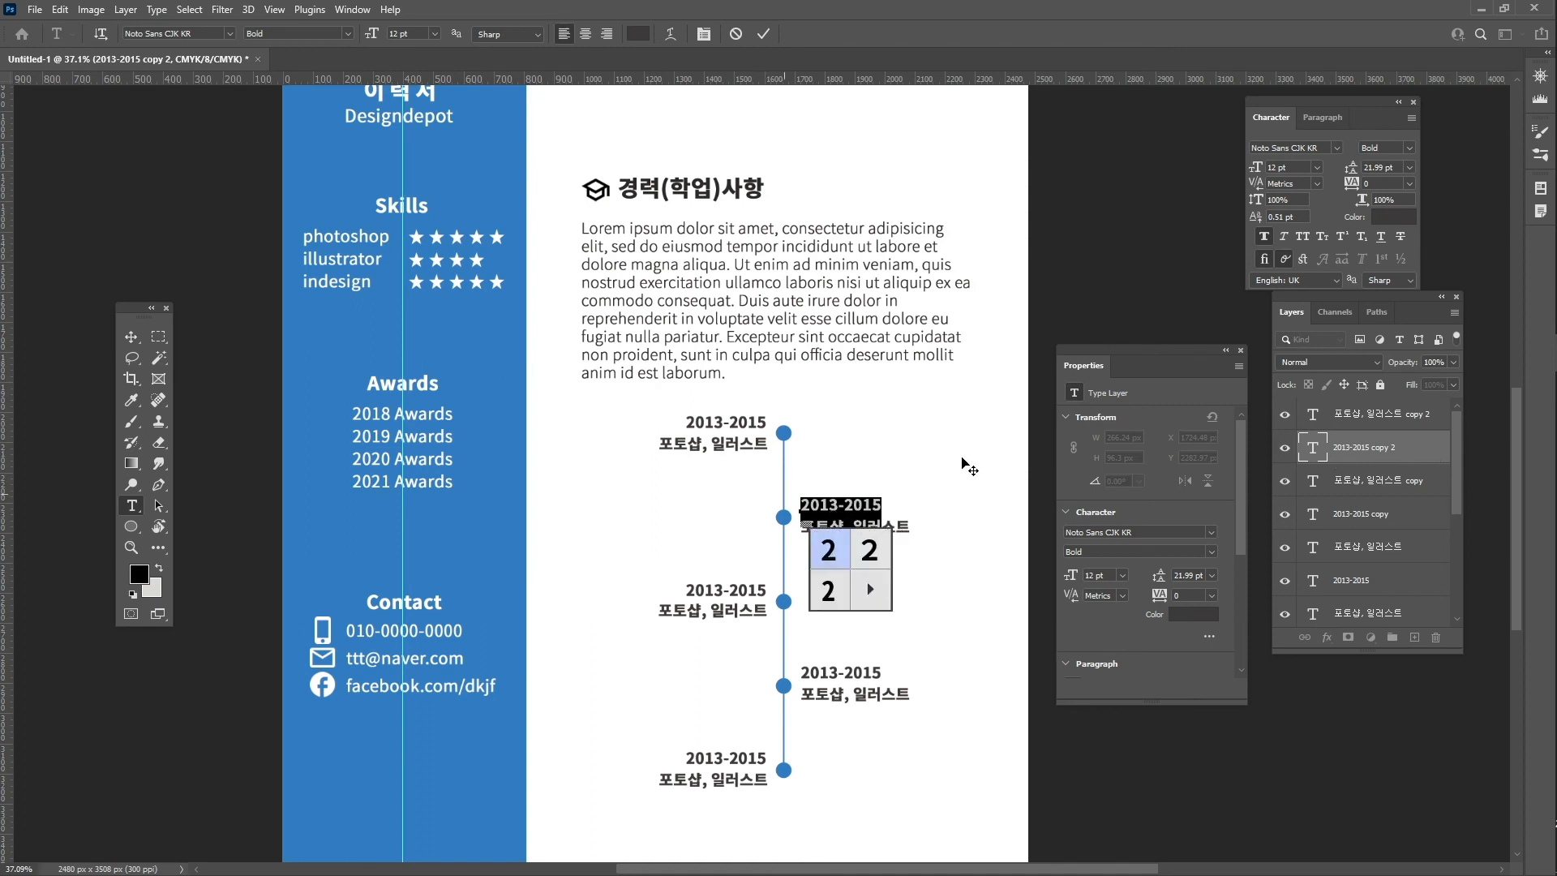
click(830, 509)
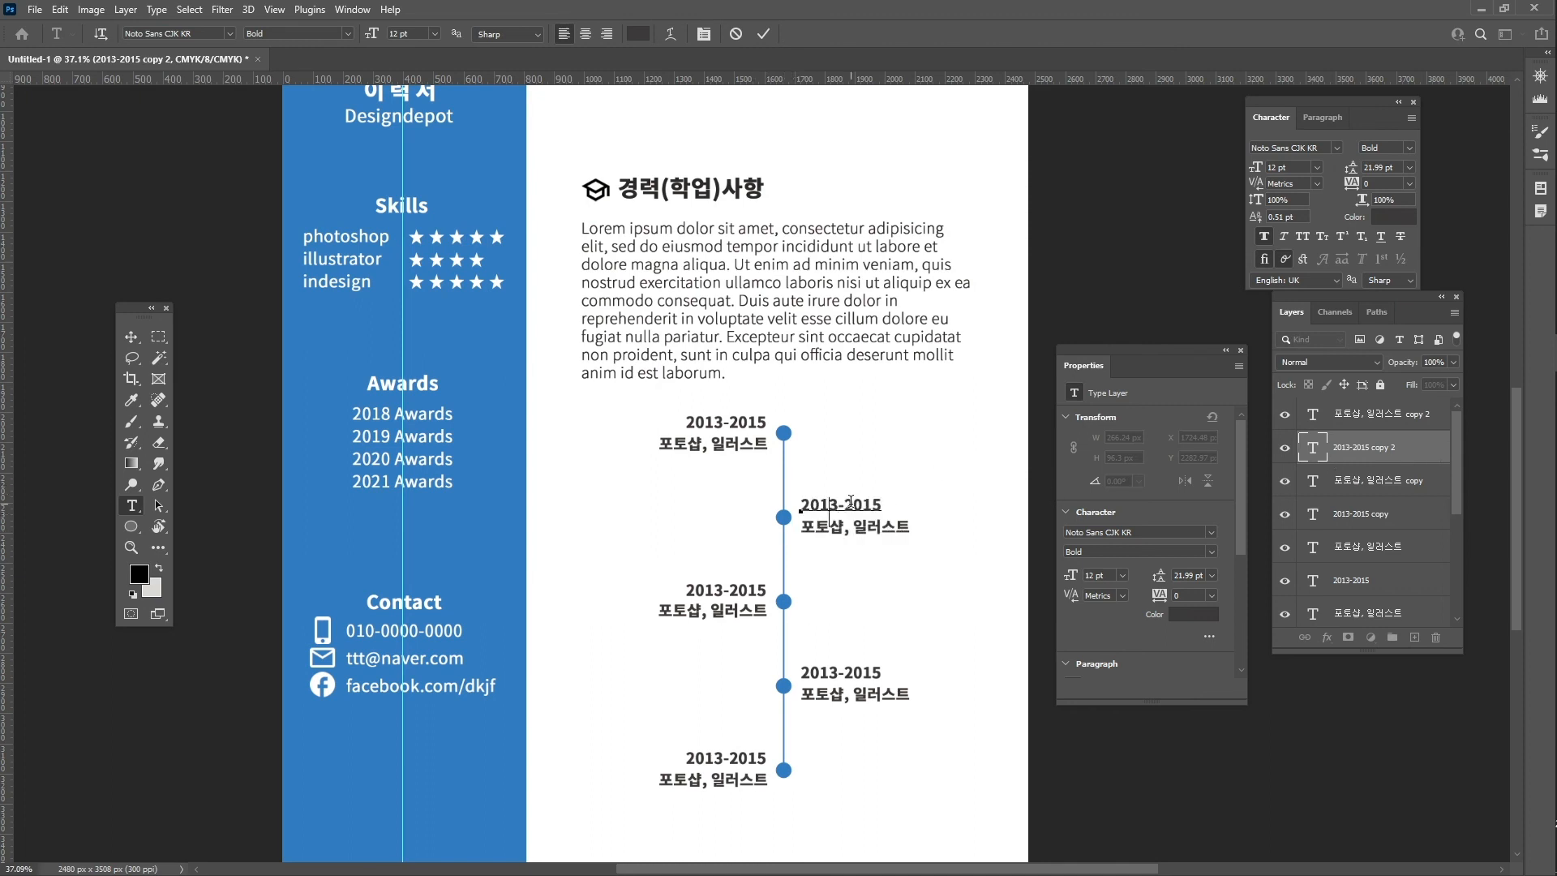
key(Delete)
text(5)
key(Right)
key(ctrl+Return)
double_click(841, 527)
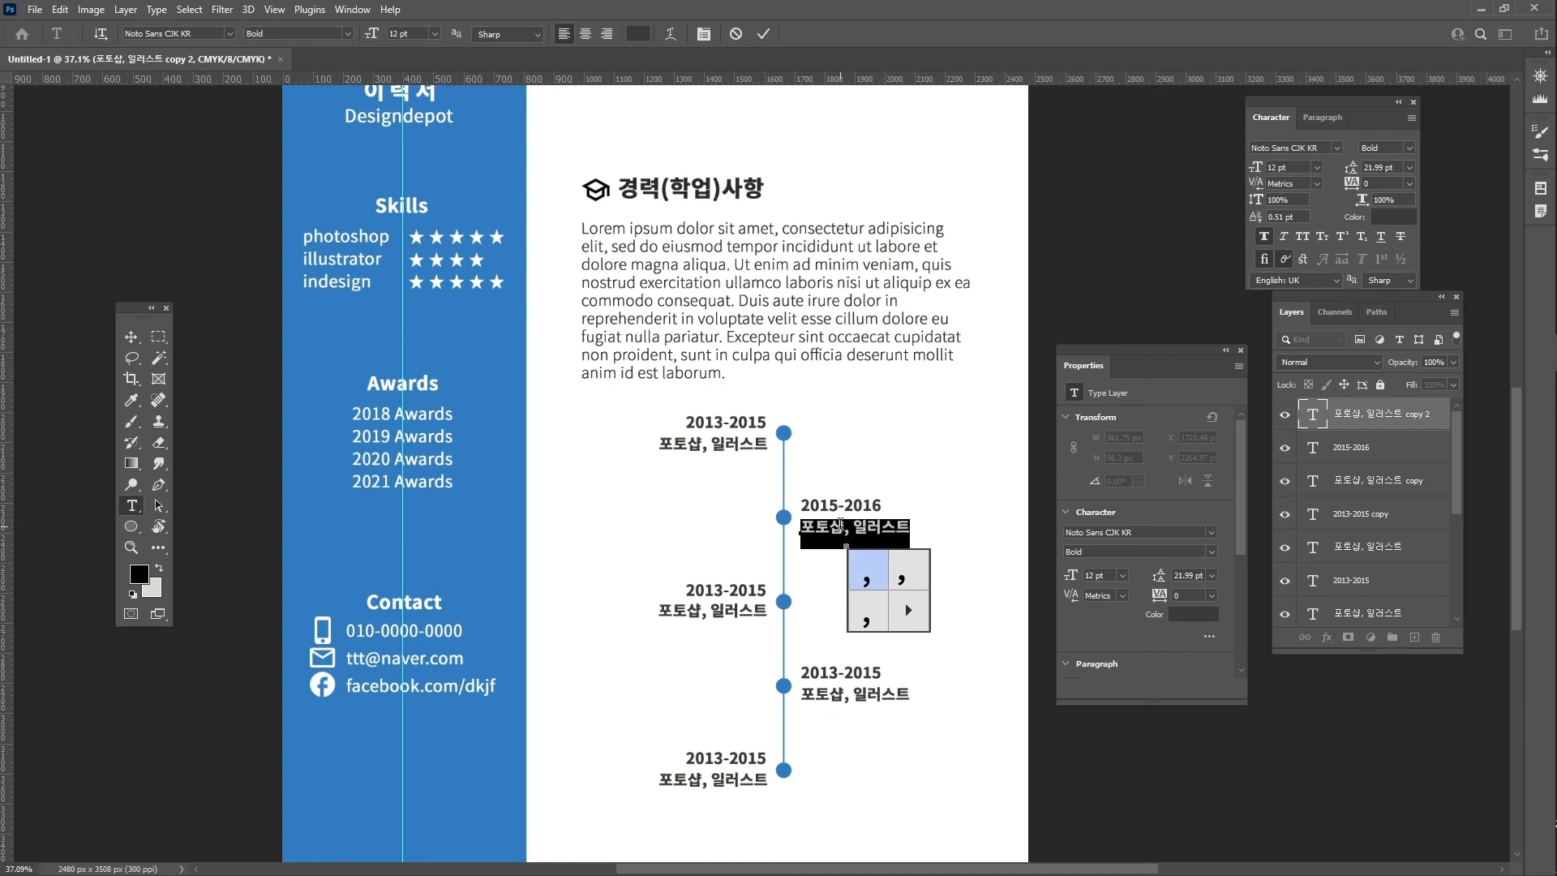
text(f인디자인)
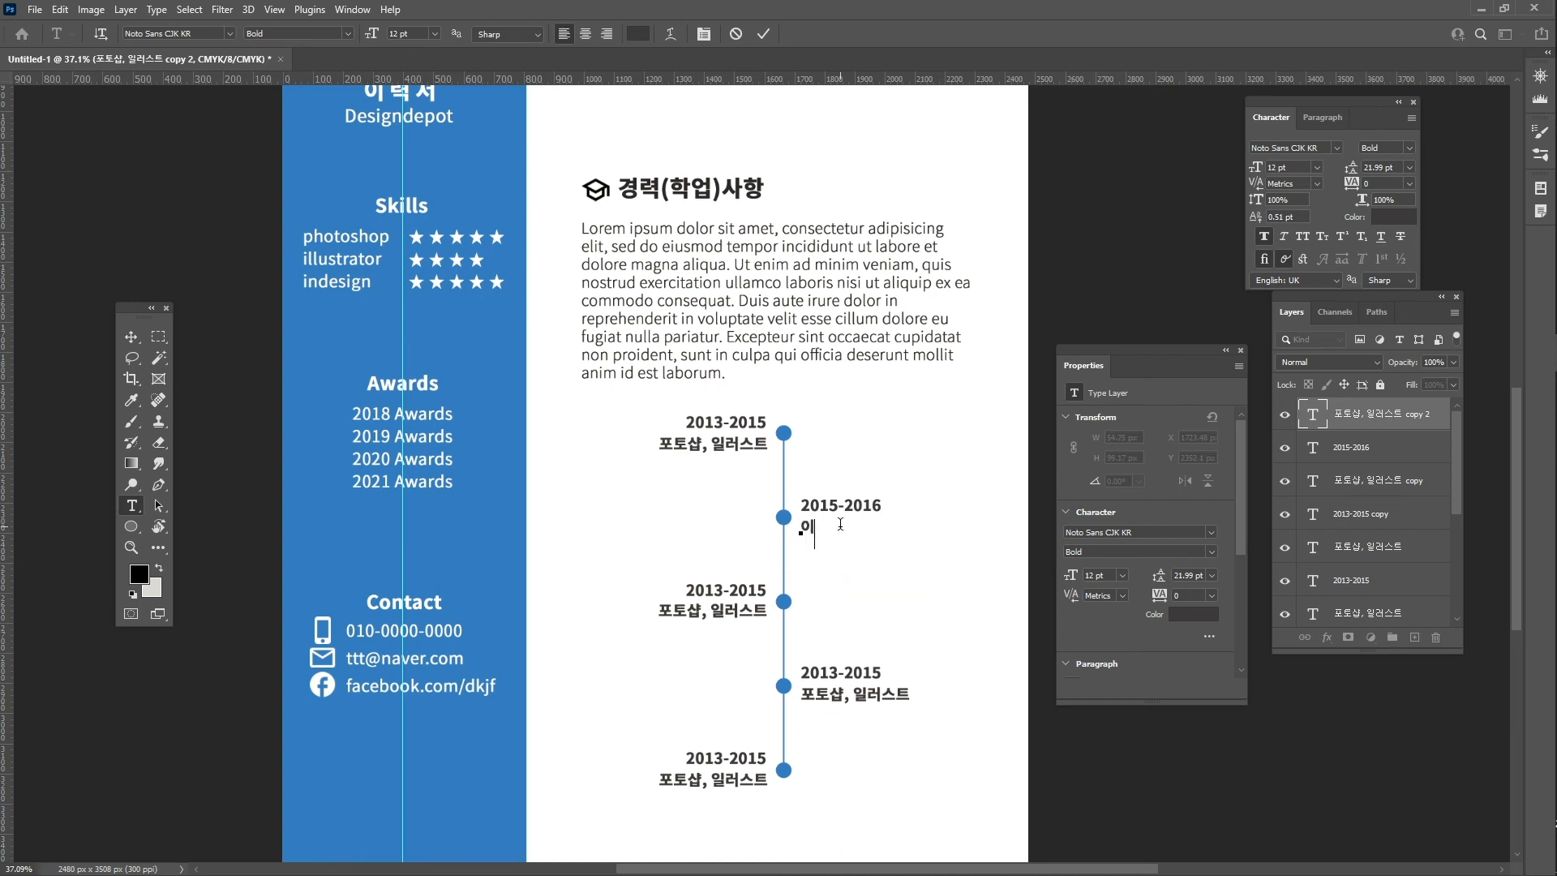
key(ctrl+Return)
key(v)
- Change the third entry to 2016-2017 / 프리미어 프로 and align it under the year
double_click(721, 597)
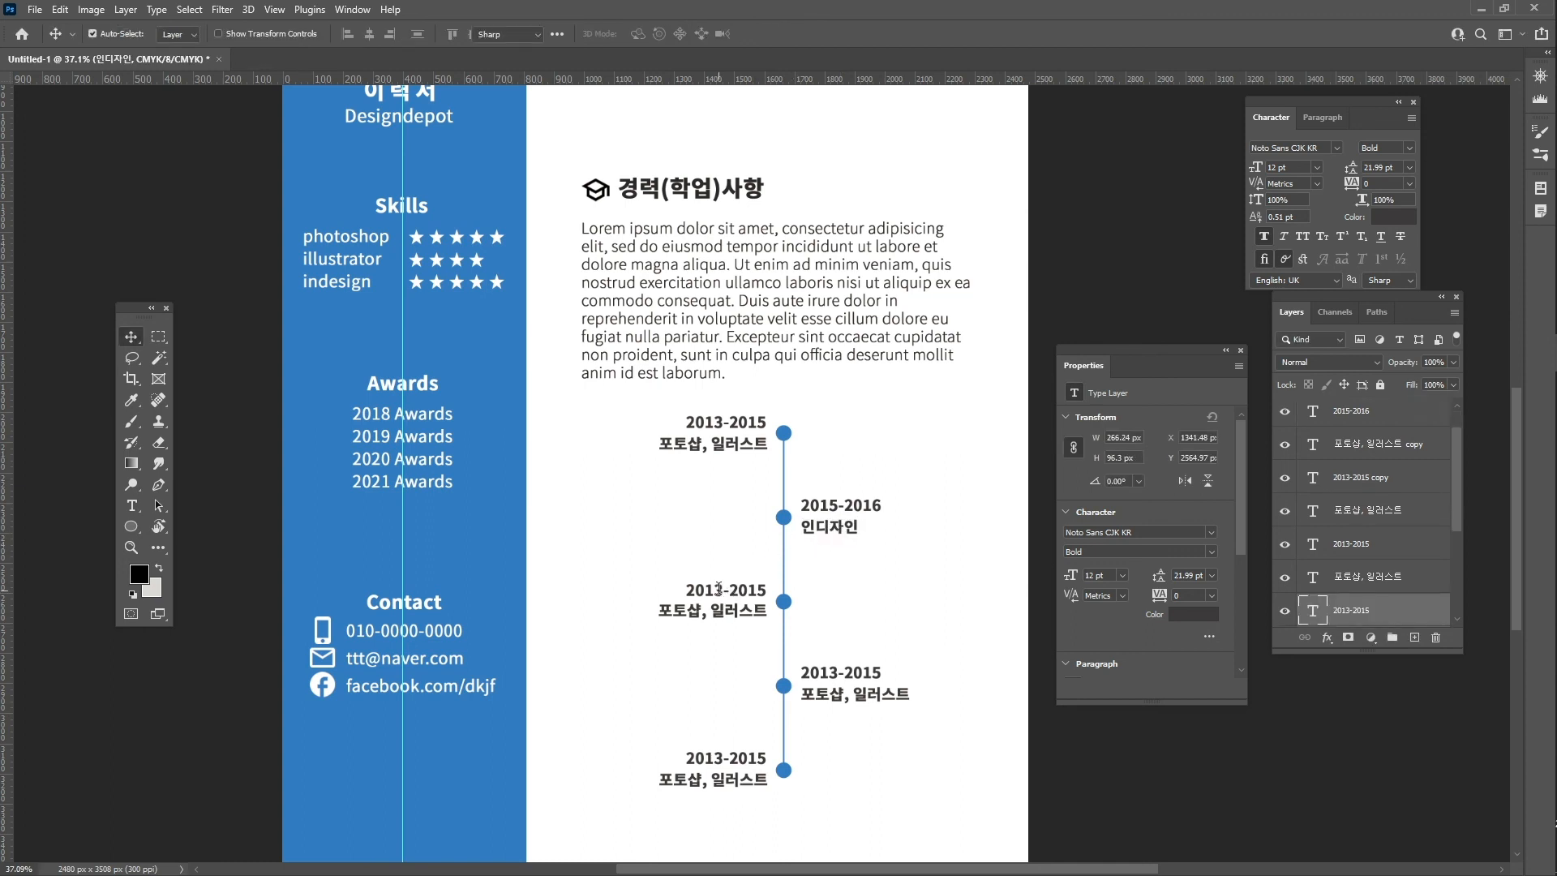
click(720, 590)
key(BackSpace)
text(6)
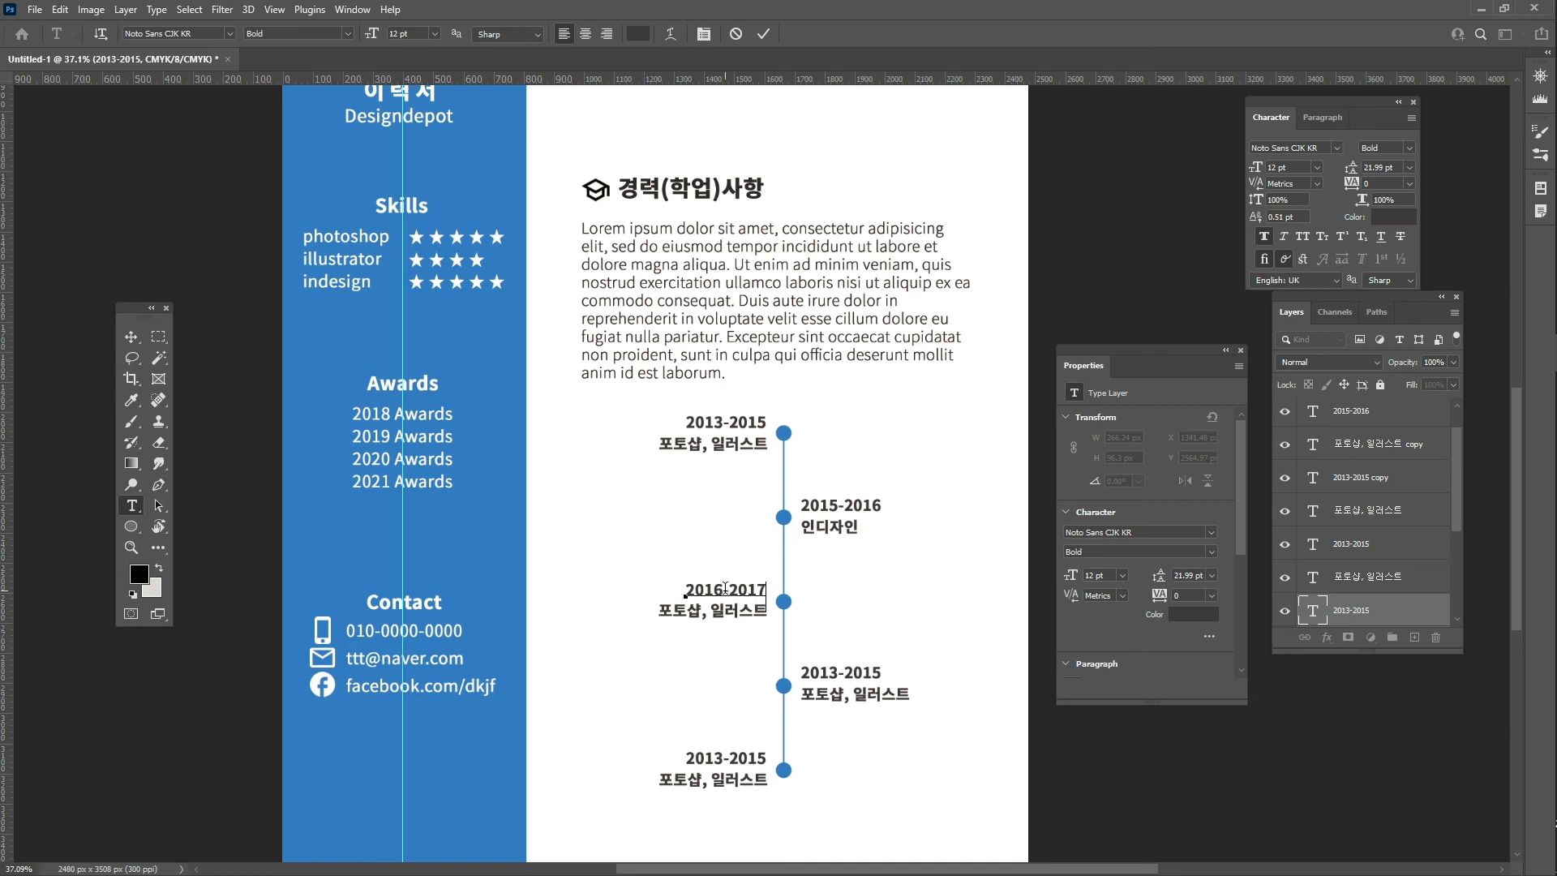
key(ctrl+Return)
key(v)
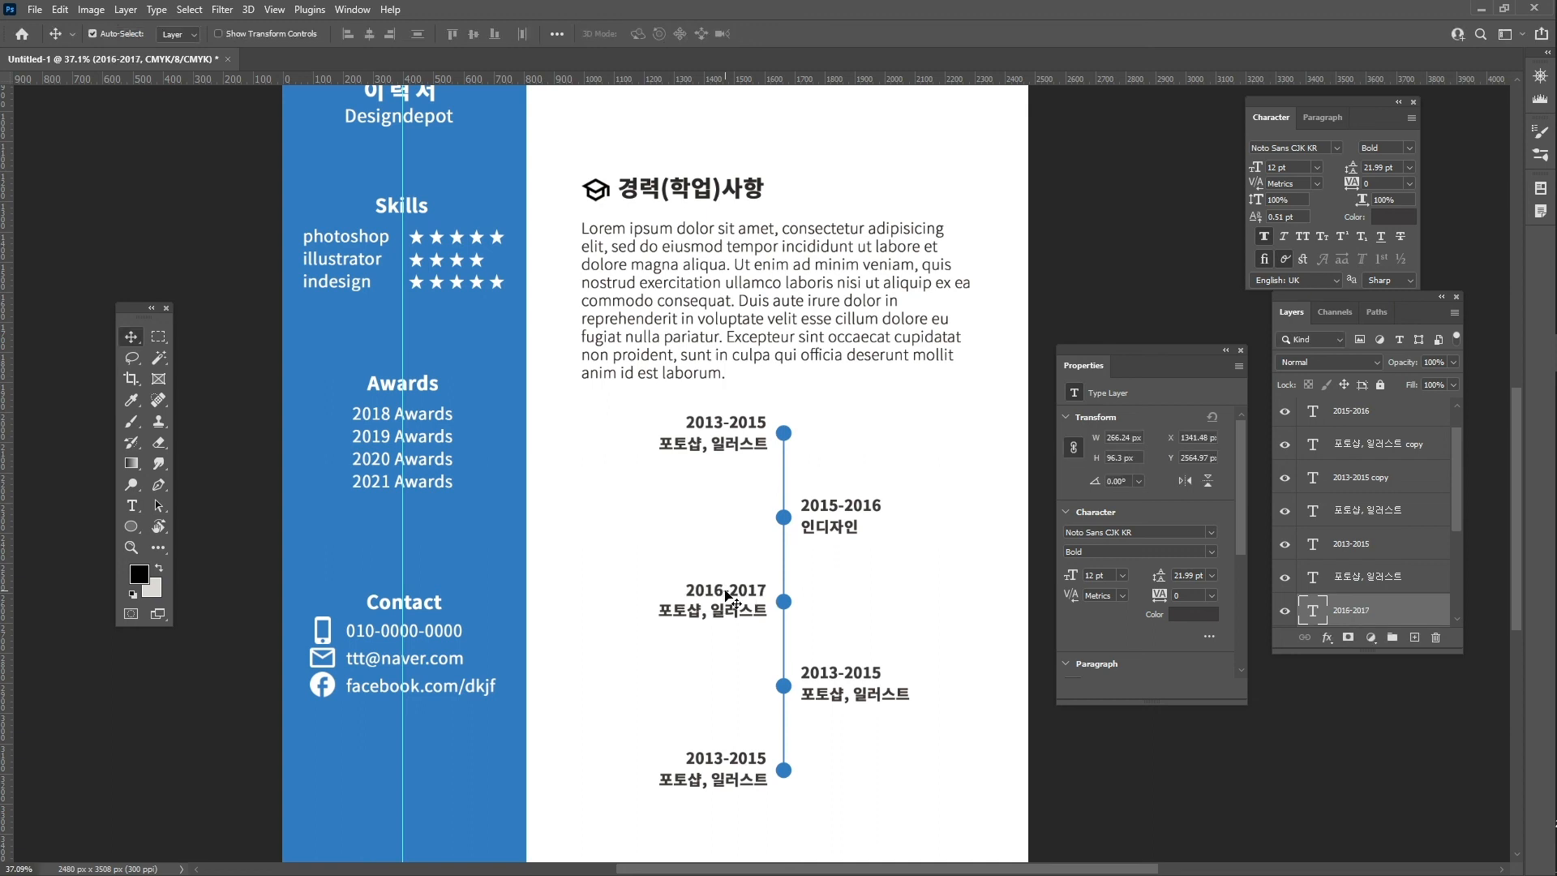
click(724, 611)
double_click(724, 610)
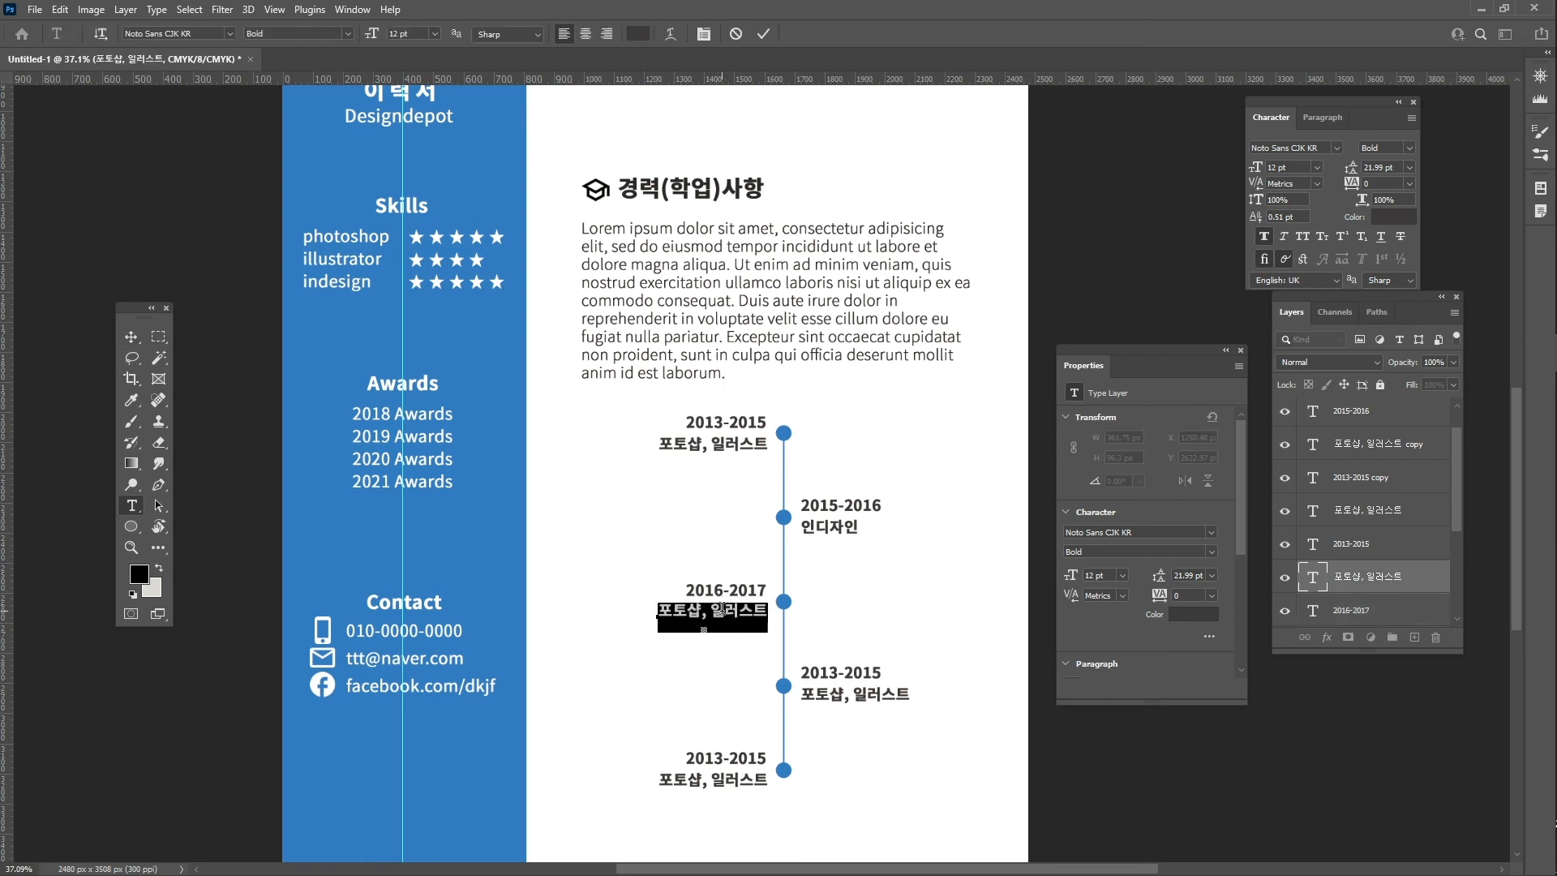
text(프리미어)
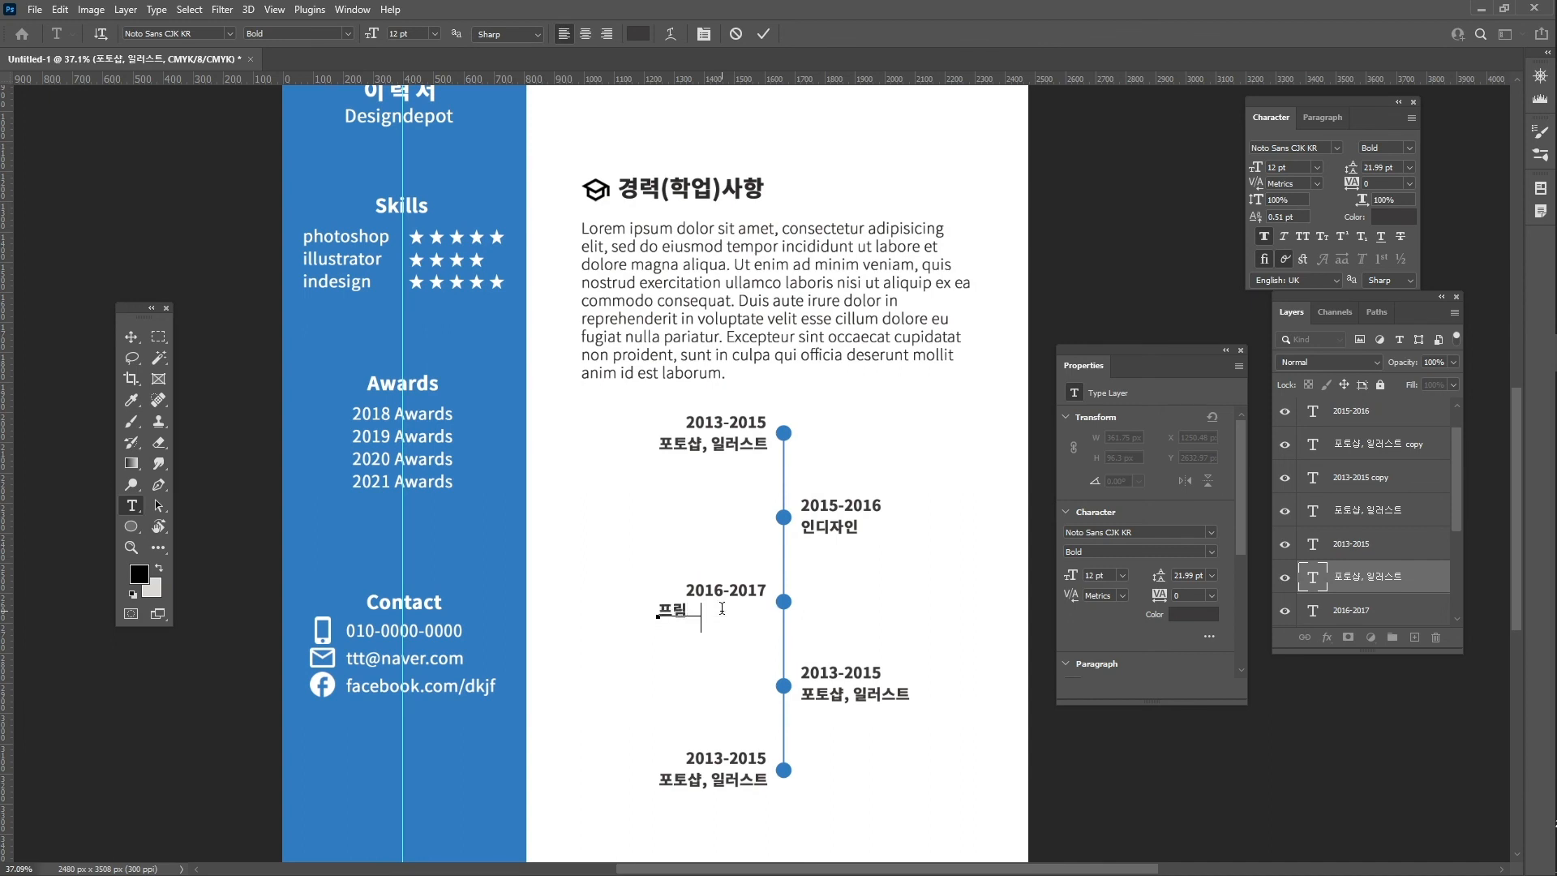
text( 프로)
key(ctrl+Return)
key(v)
drag(724, 616, 743, 618)
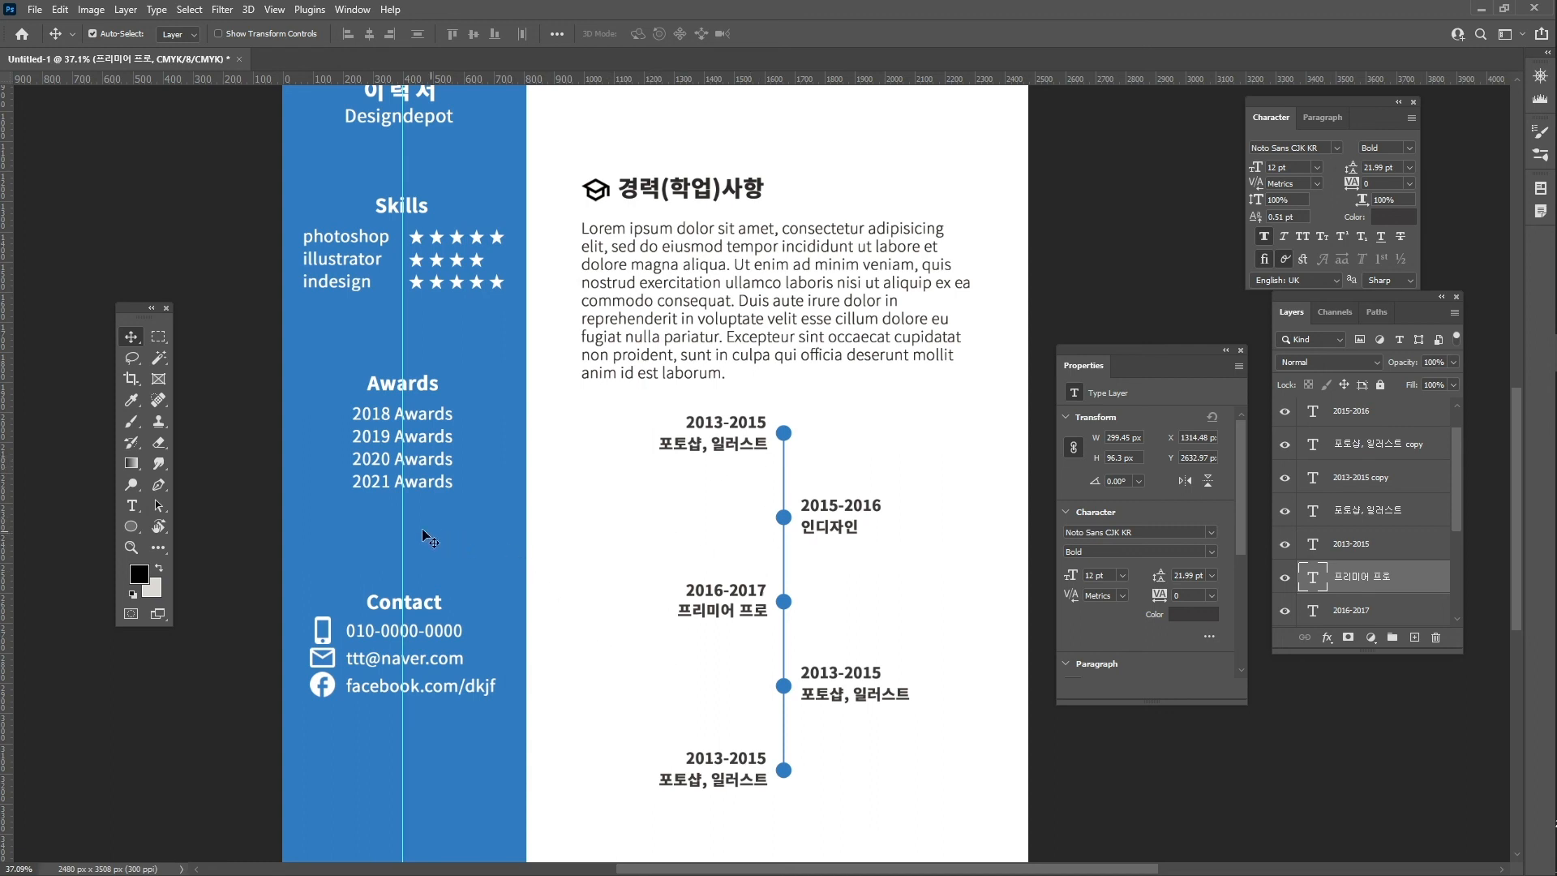
- Draw a light grey square shape with a 1 px stroke left of the 2015-2016 entry
click(131, 529)
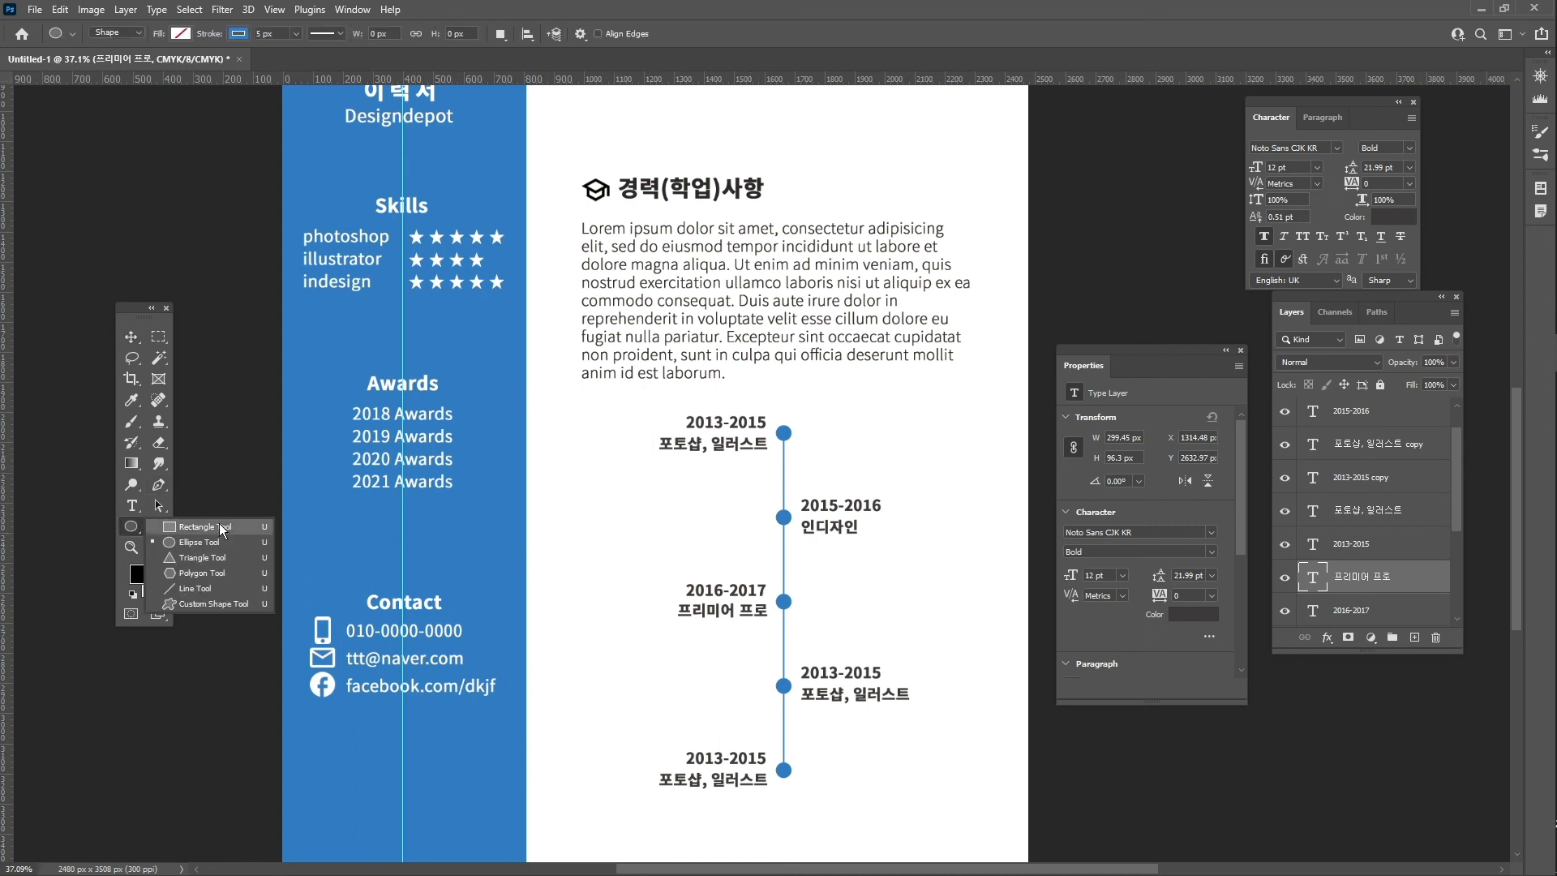
click(224, 528)
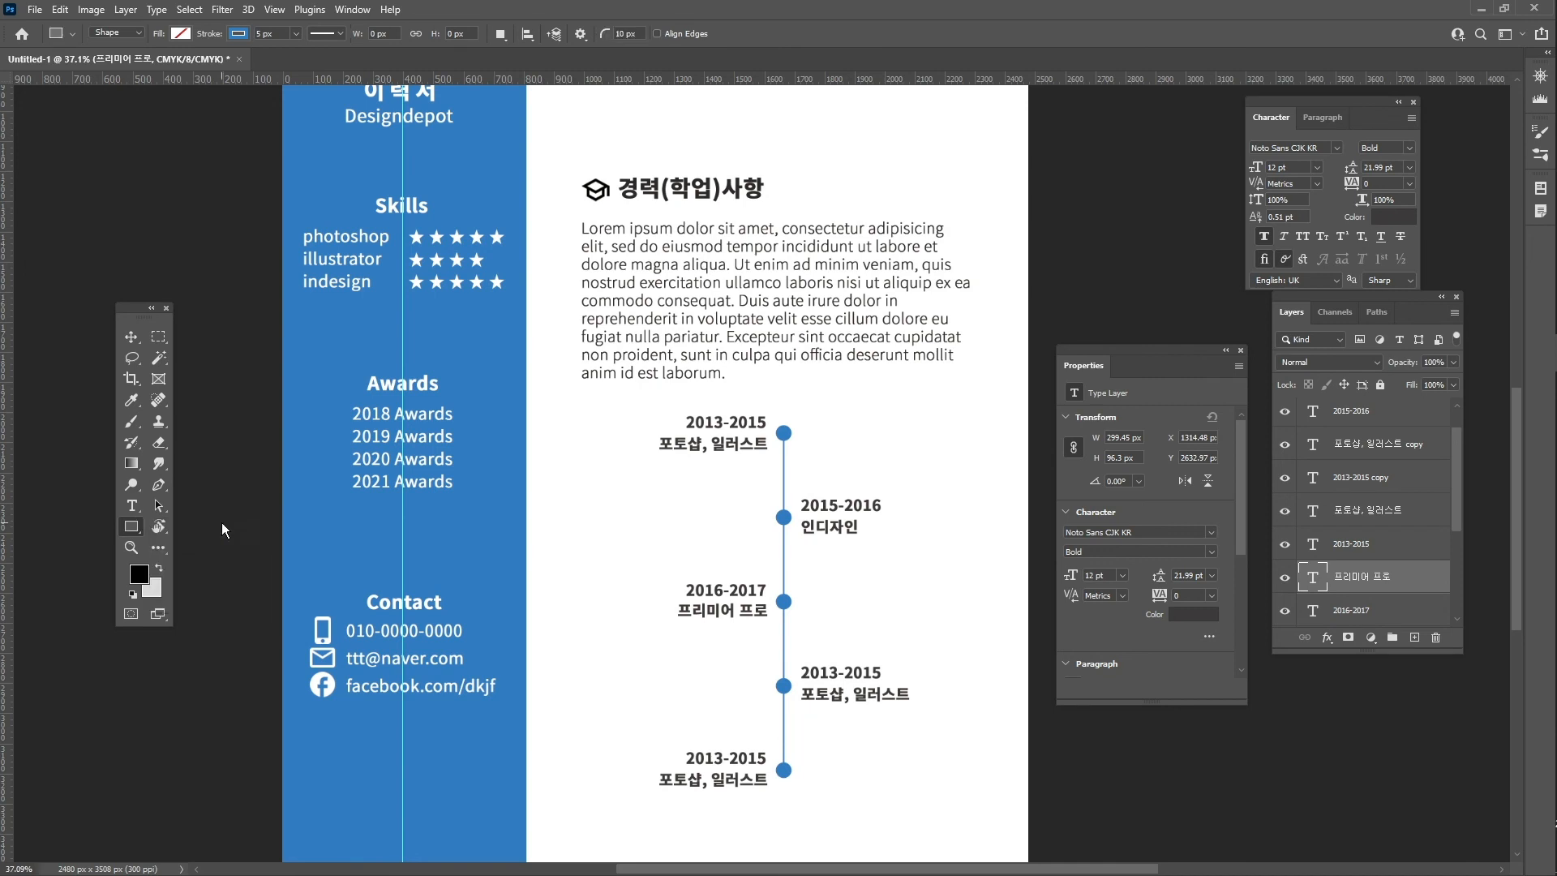
click(130, 33)
click(136, 42)
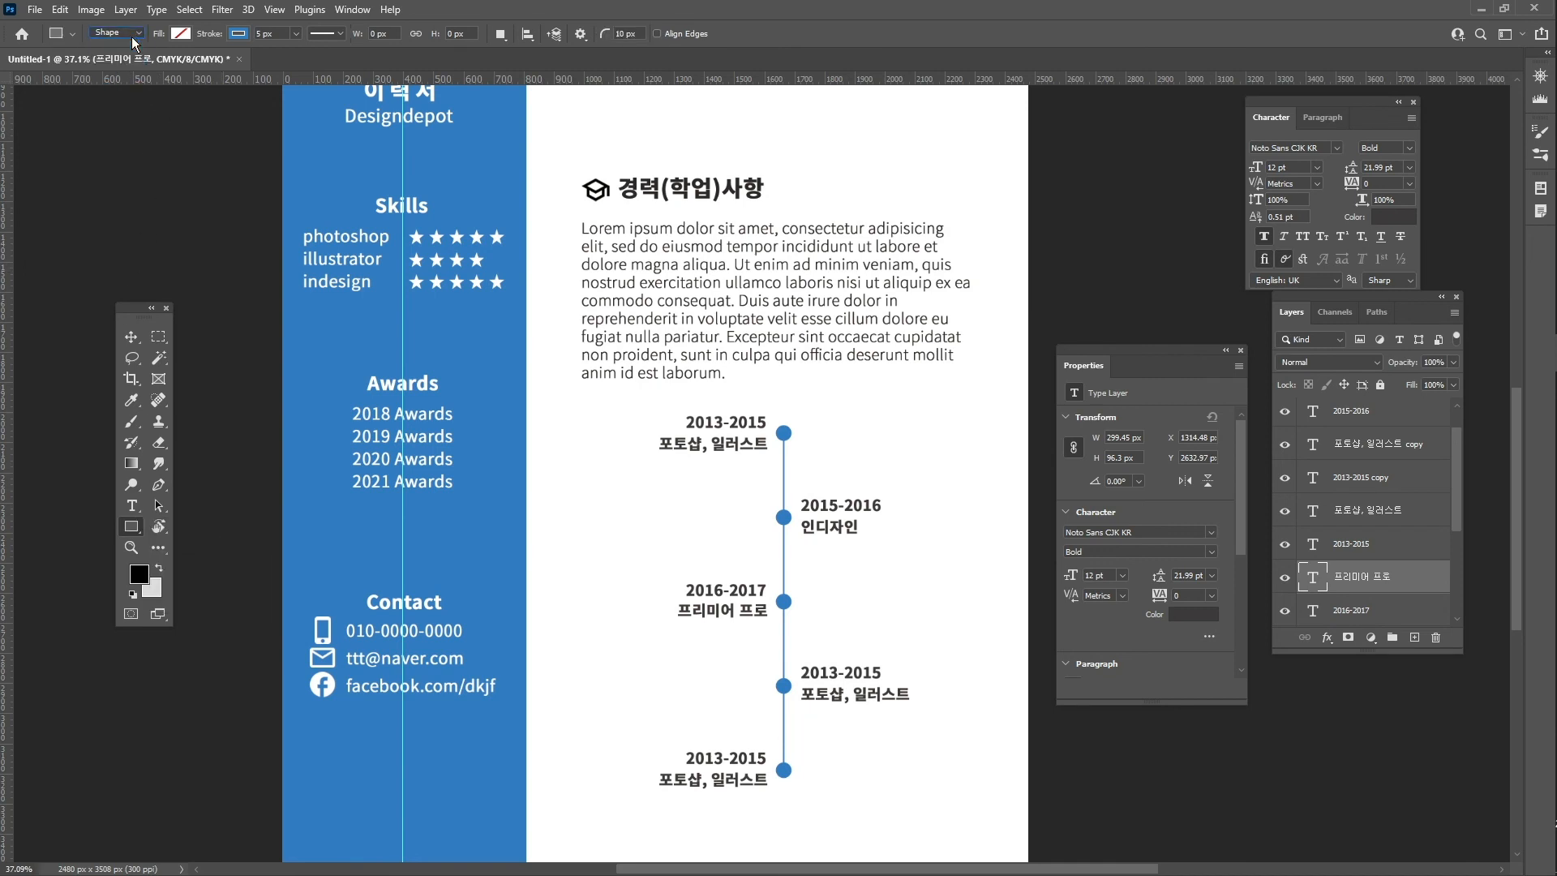
click(178, 33)
click(138, 119)
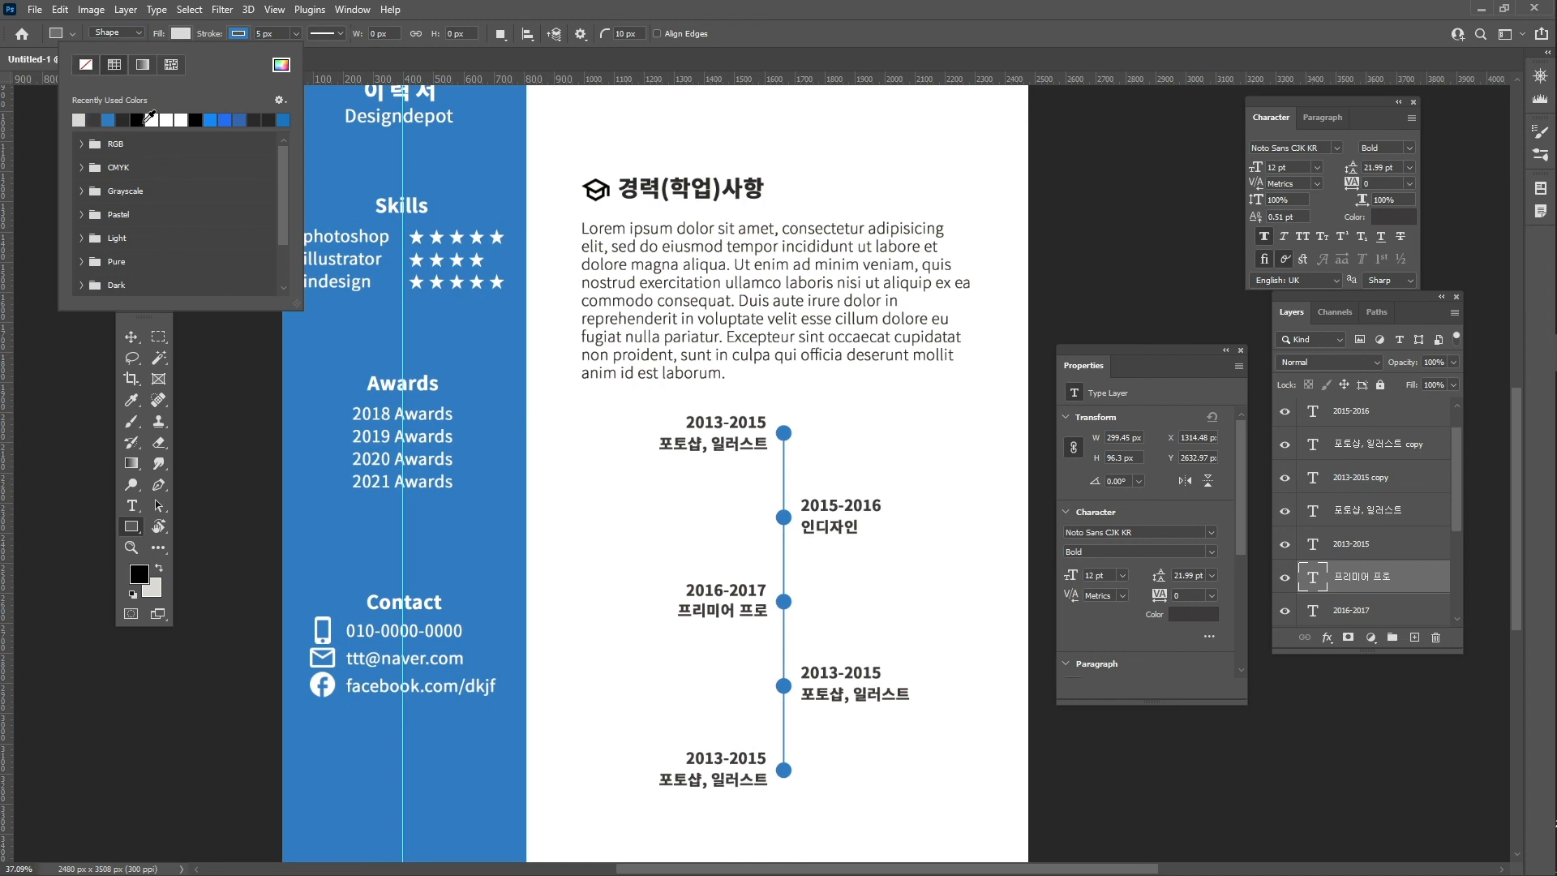
click(260, 34)
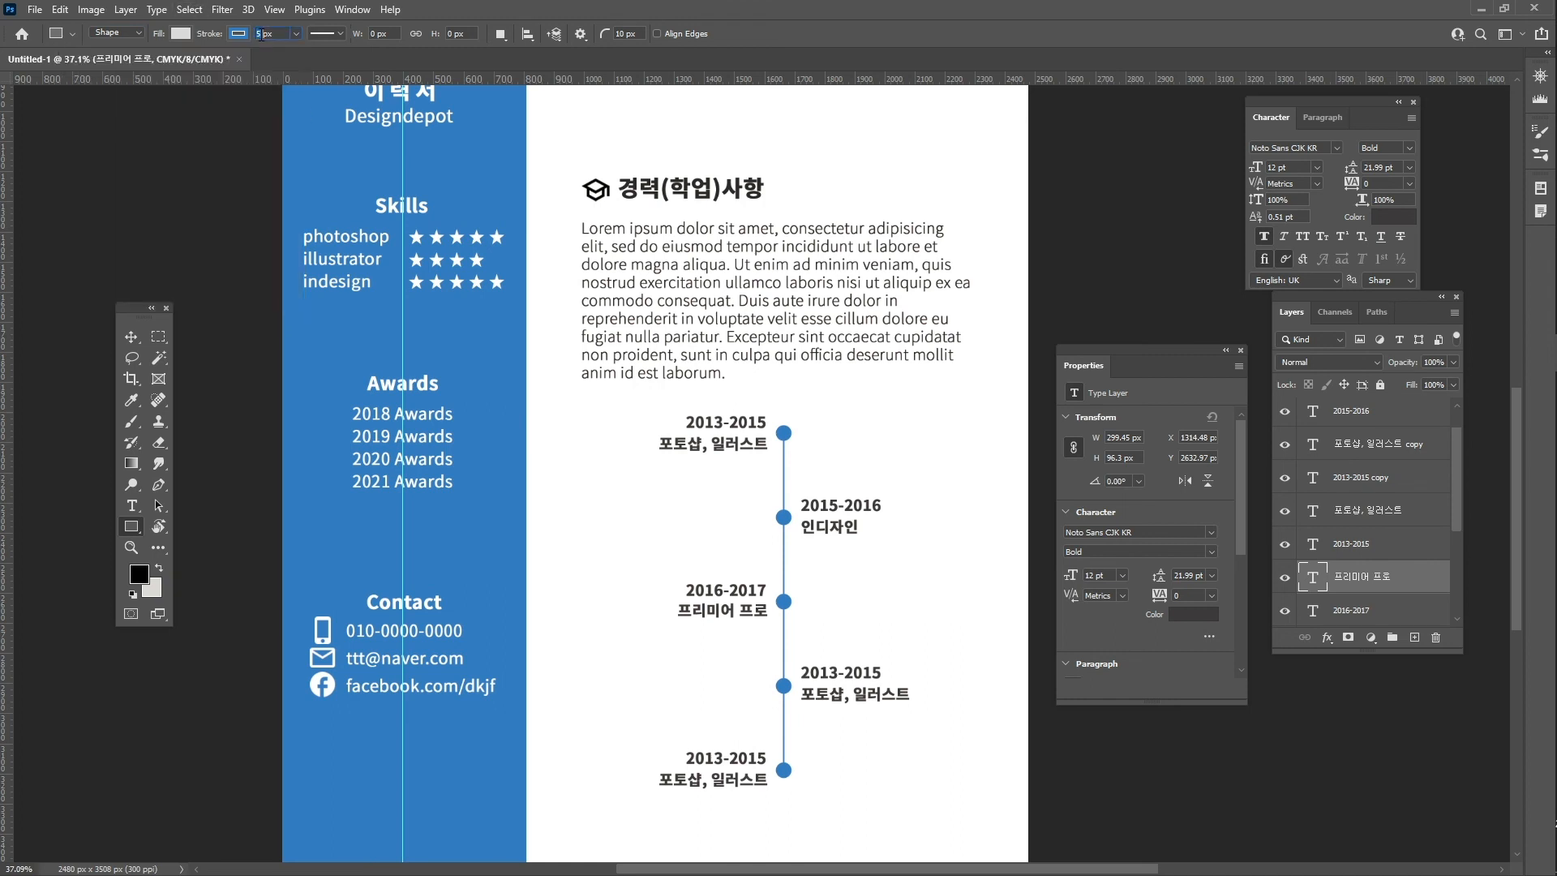
text(1)
drag(699, 468, 766, 538)
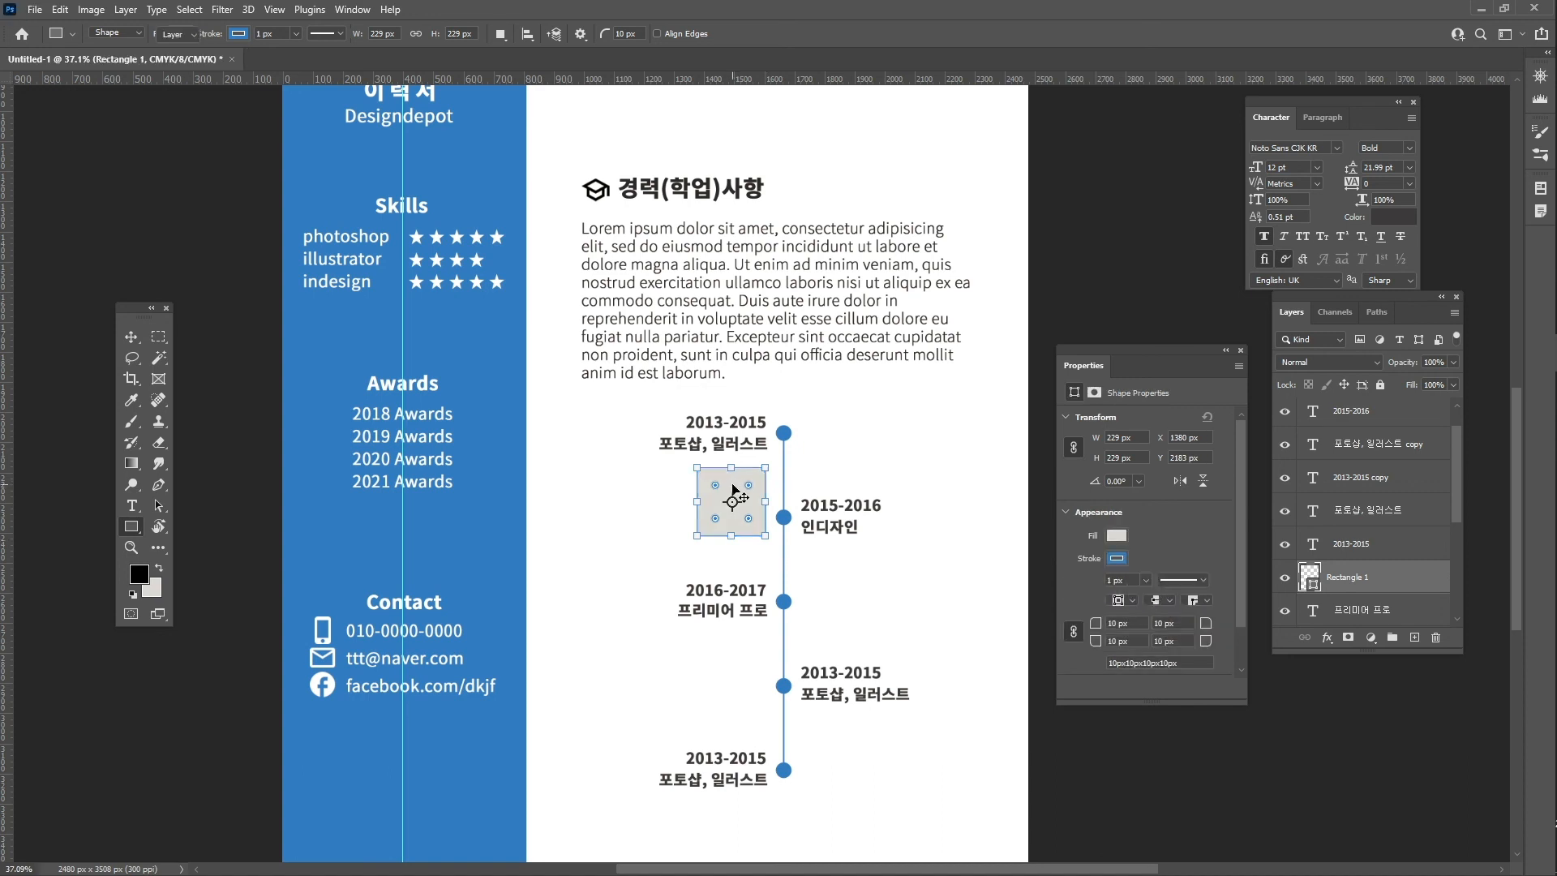
key(v)
drag(731, 484, 732, 475)
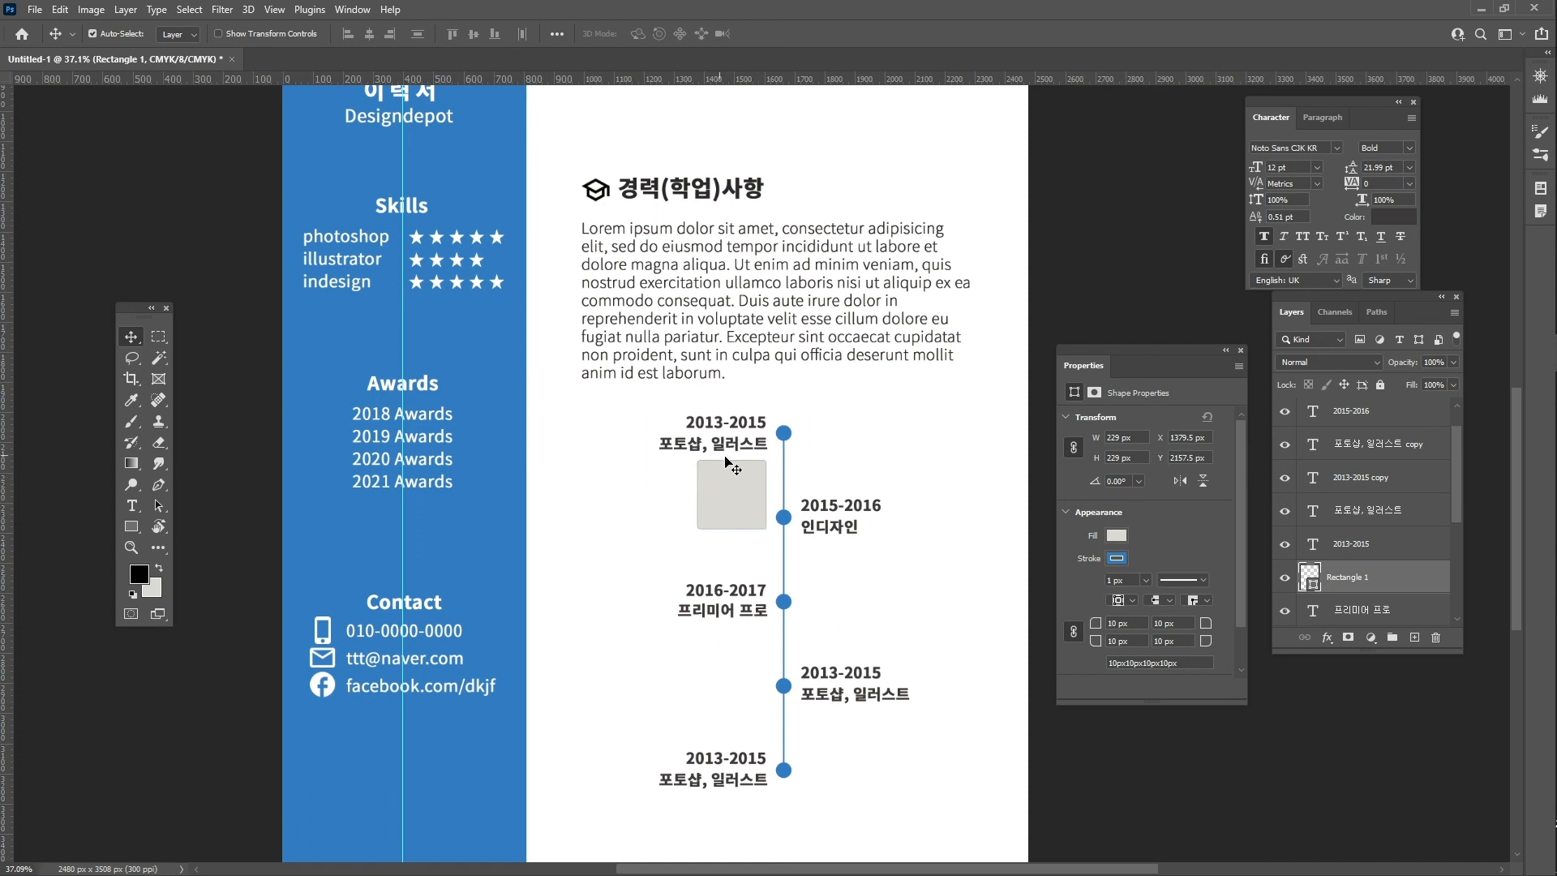
- Place the rainbow ink photo into the CV and clip it to the grey square
key(alt+Tab)
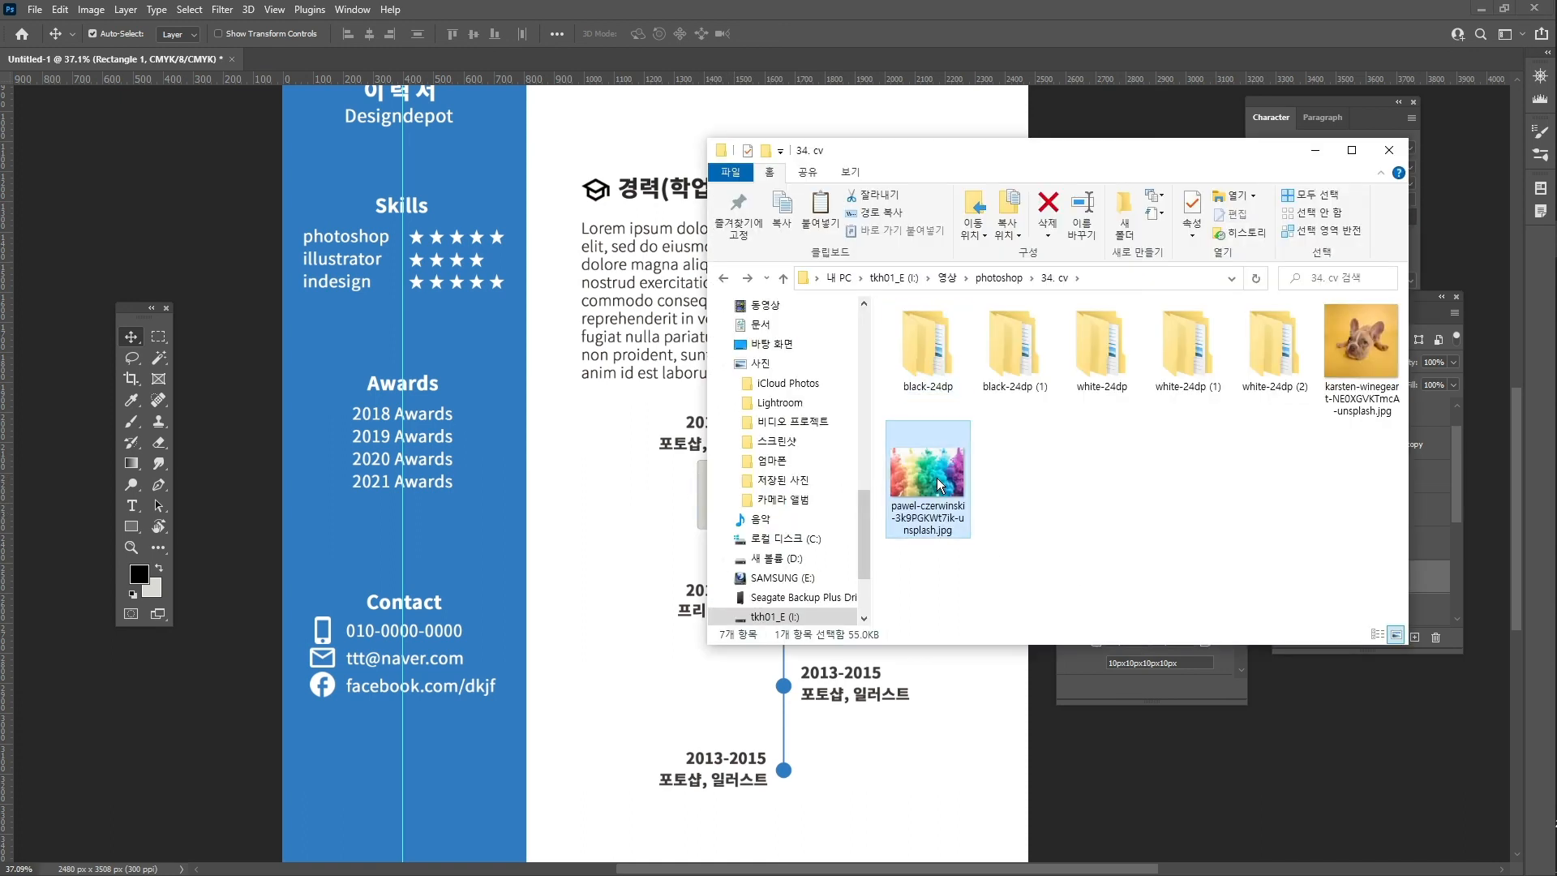
drag(937, 478, 627, 471)
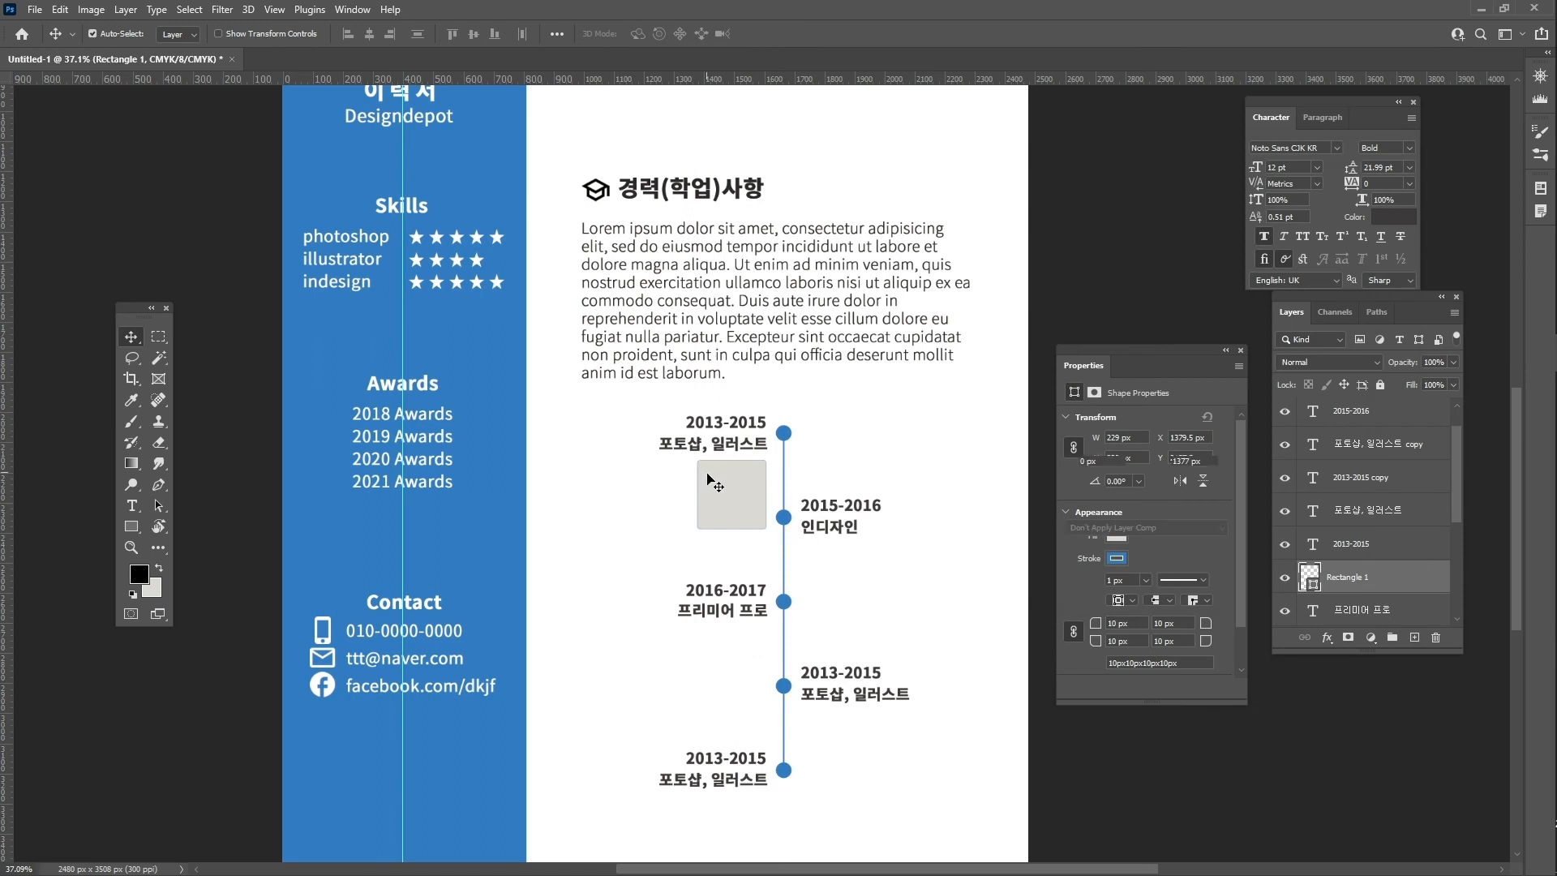
drag(969, 457, 996, 454)
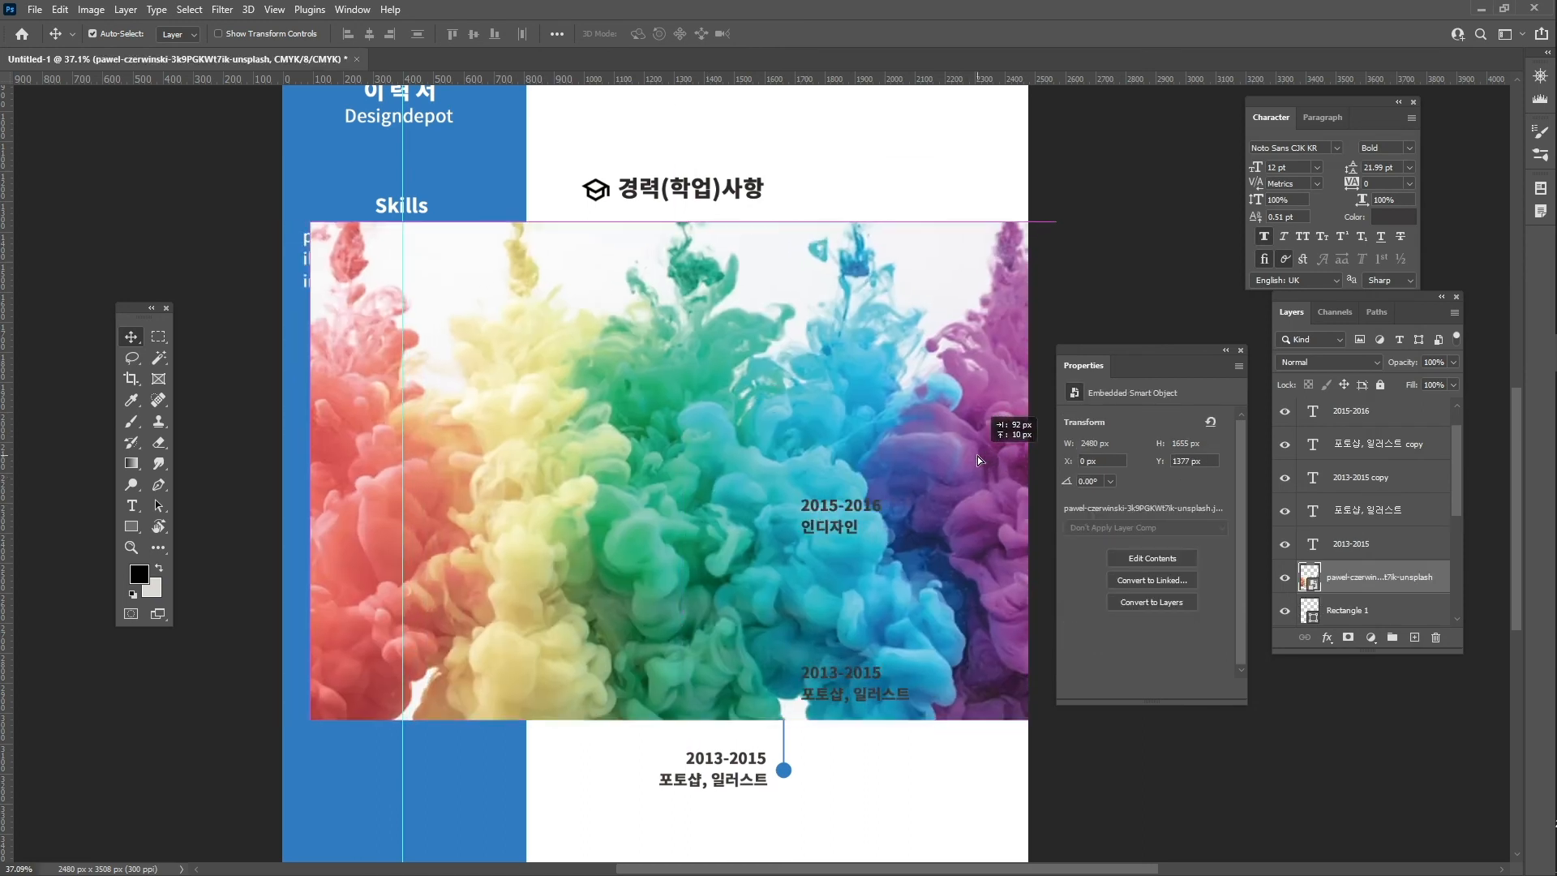
scroll(1369, 621, down, 3)
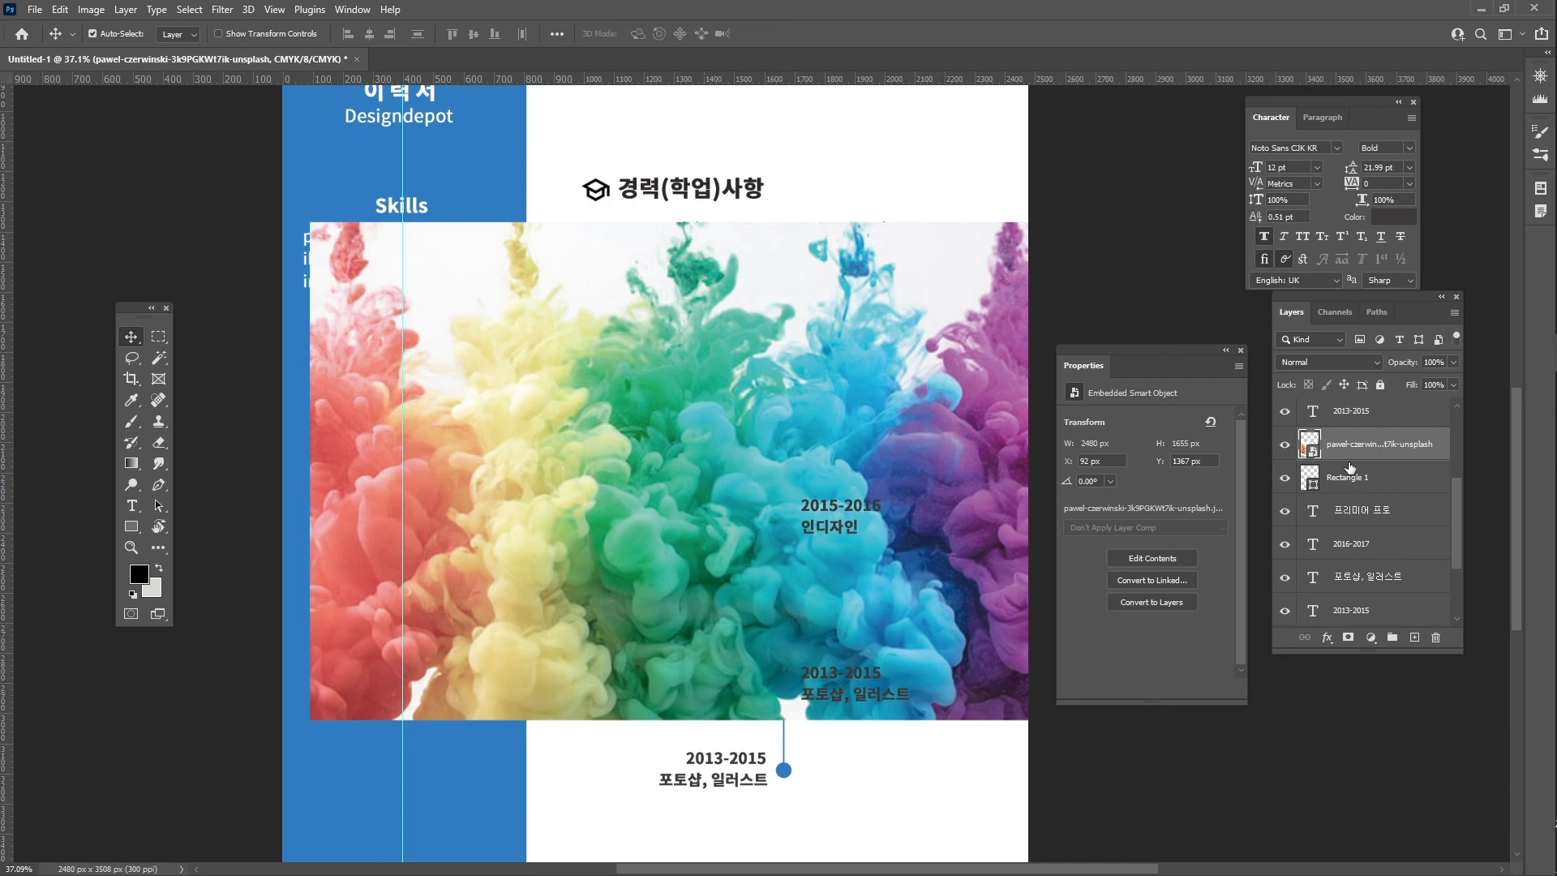
right_click(1367, 452)
click(1399, 446)
alt+click(1313, 460)
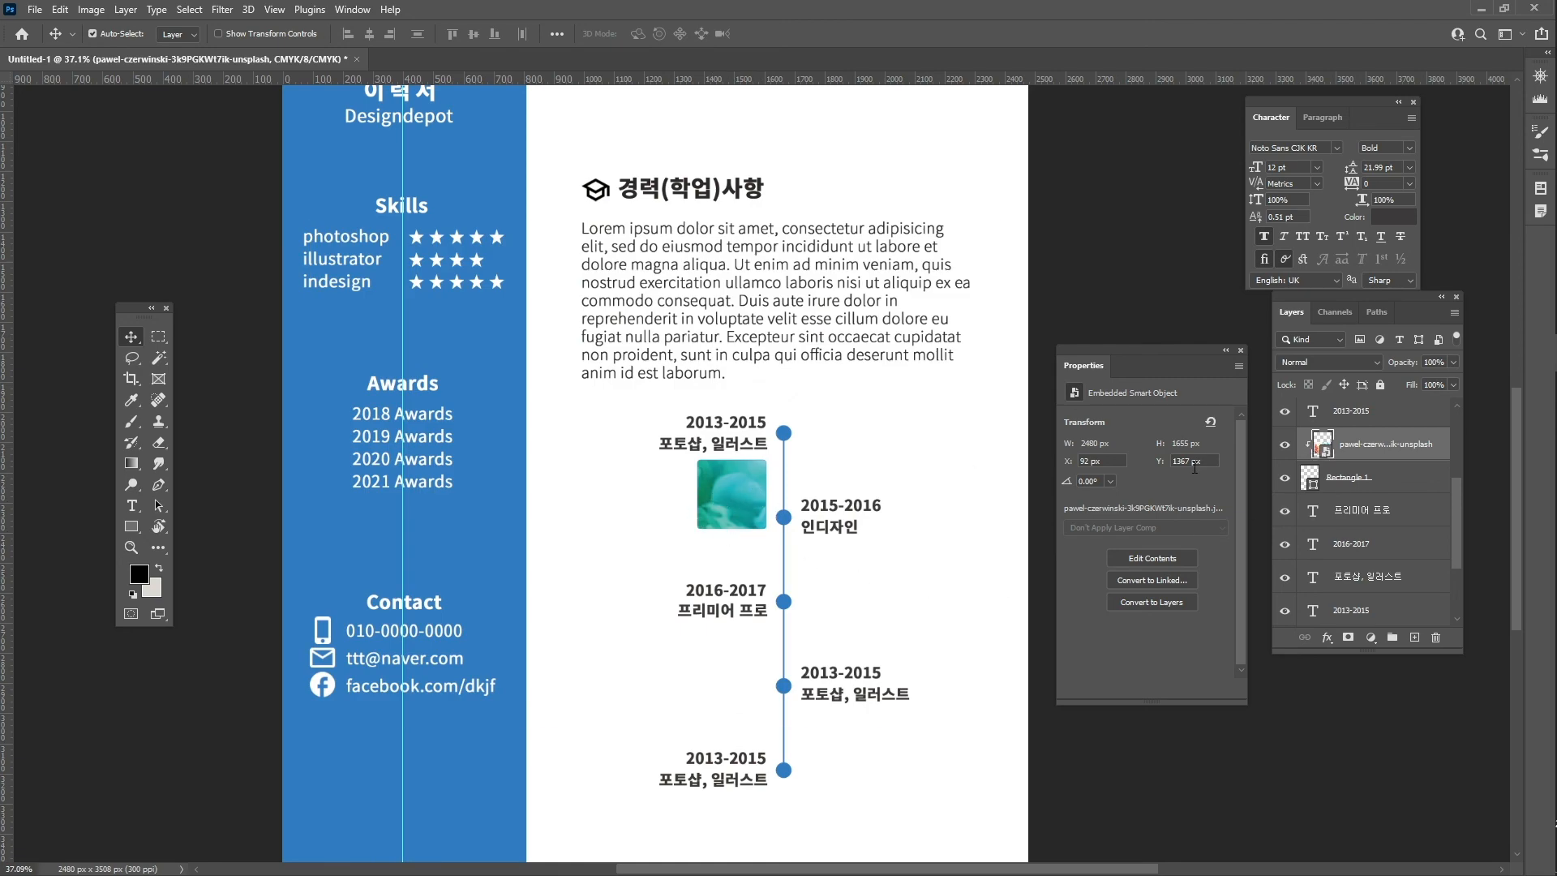
- Scale the photo down and move it to fit the square as a thumbnail
key(ctrl)
key(ctrl+t)
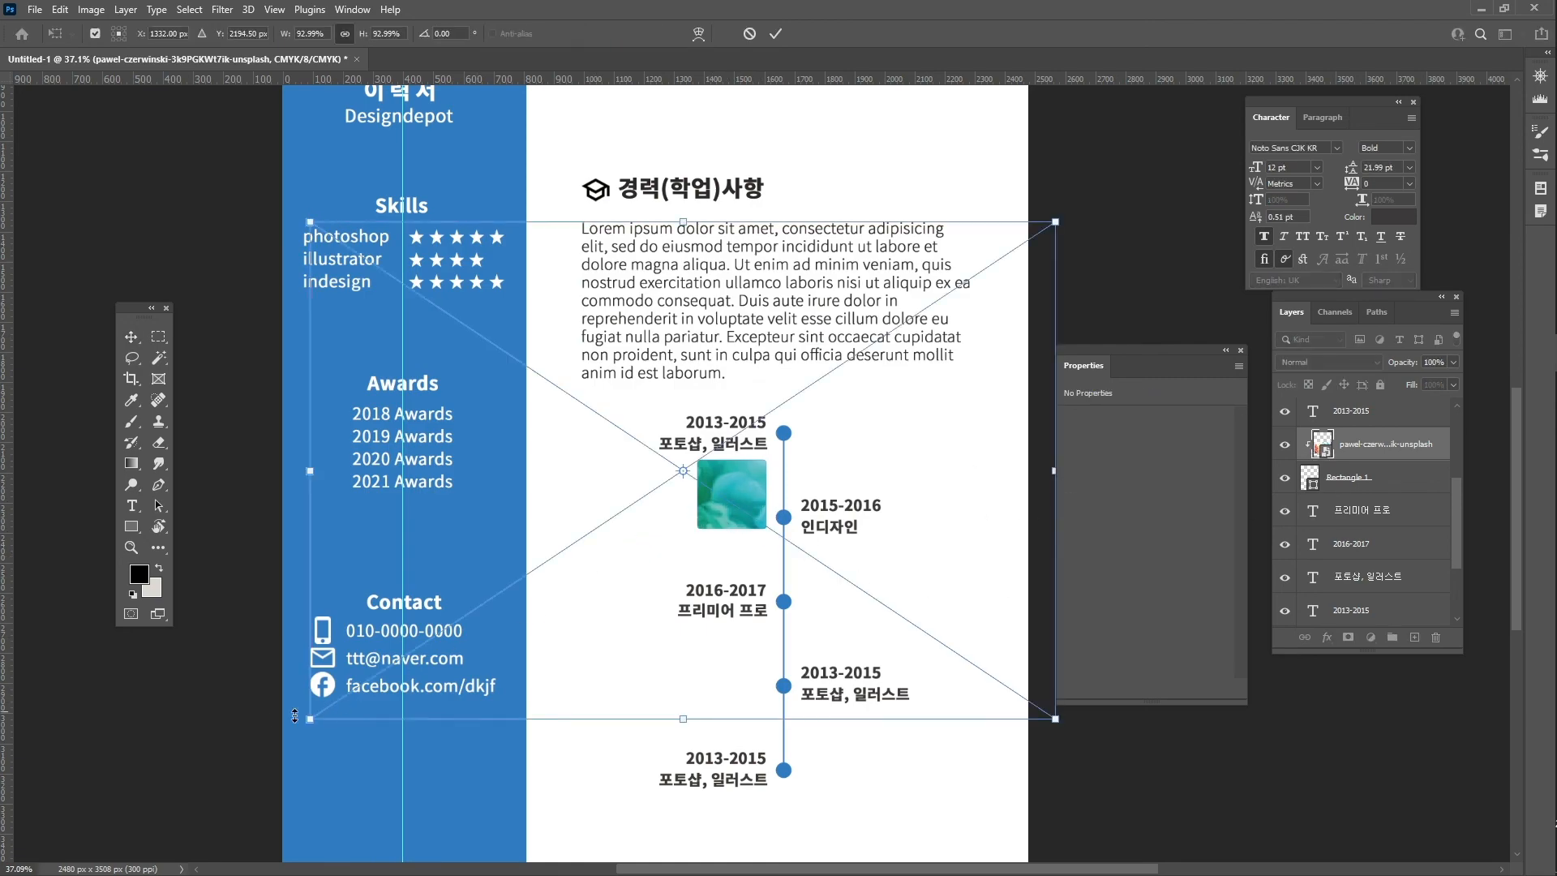
drag(309, 719, 797, 394)
drag(971, 377, 809, 544)
drag(653, 558, 730, 520)
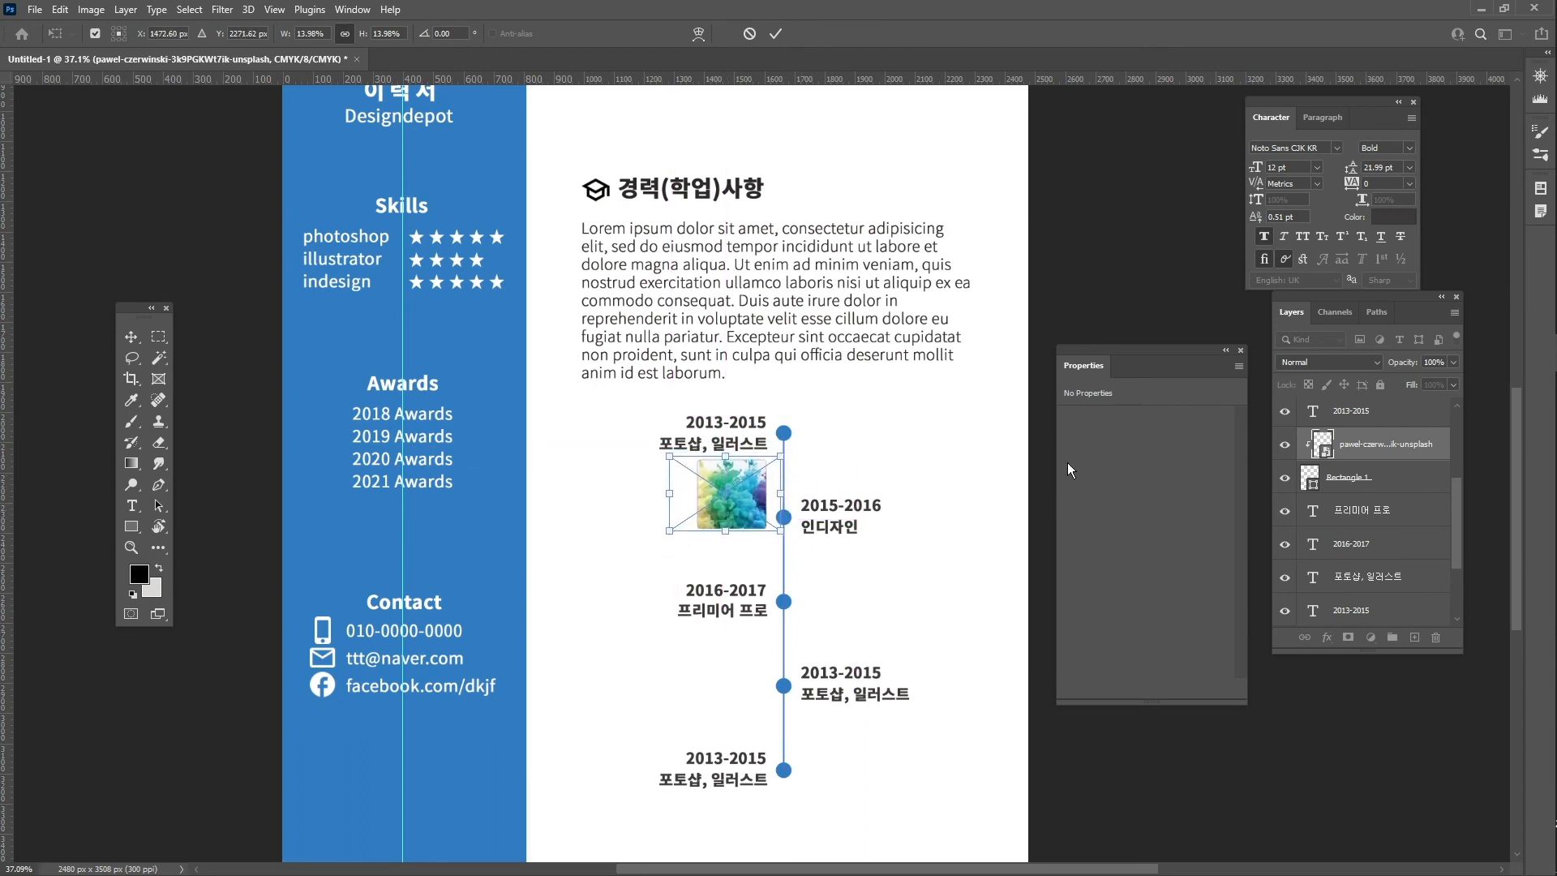
key(Return)
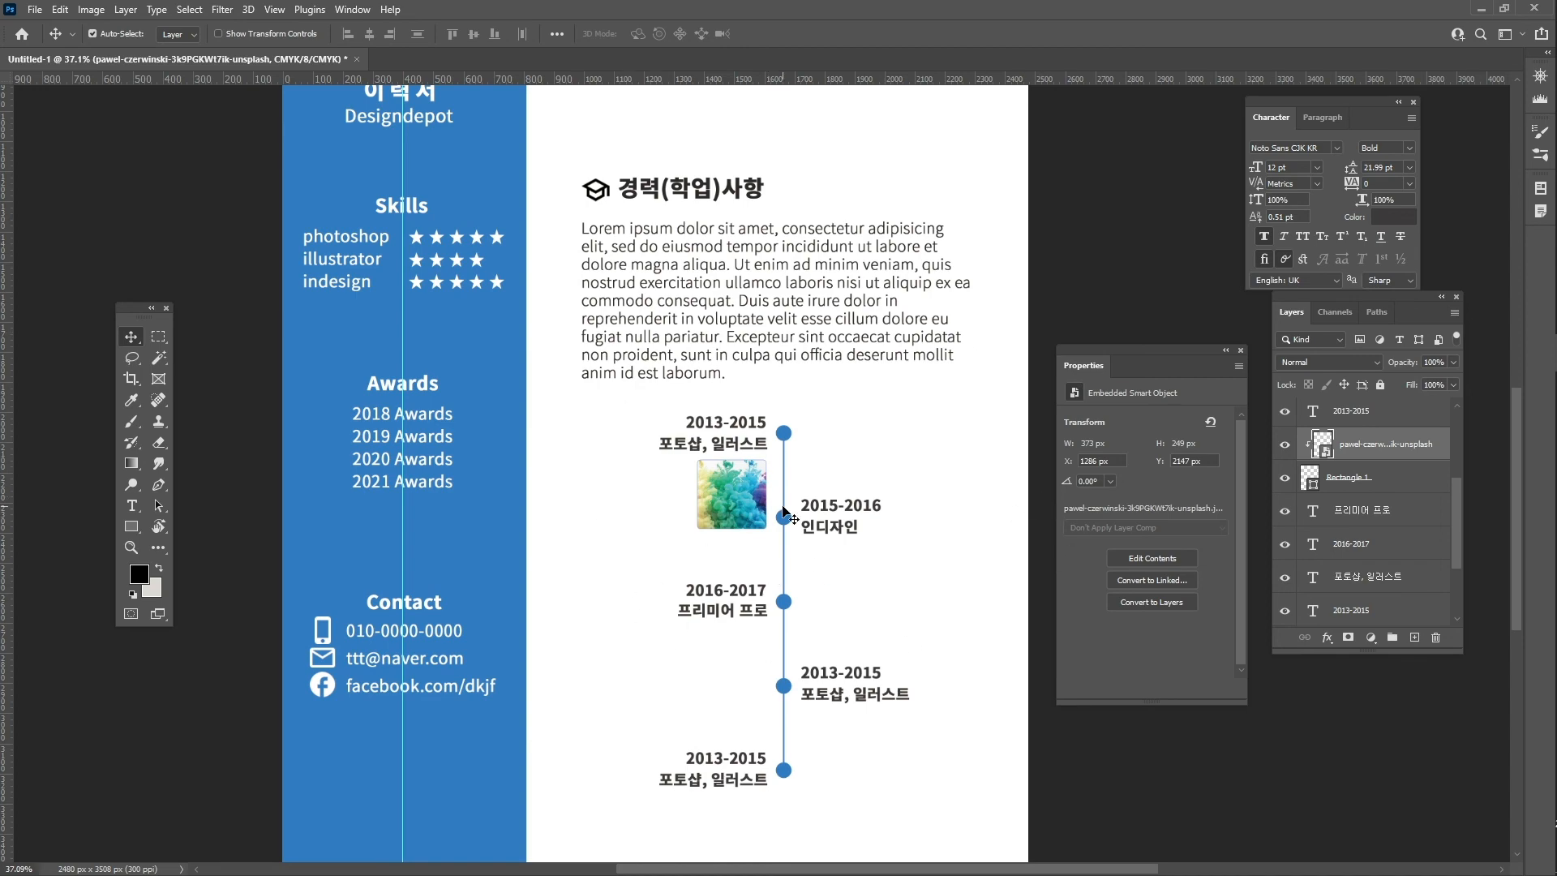
- Group the timeline label and thumbnail layers and move the group into the time tree folder
scroll(785, 512, down, 2)
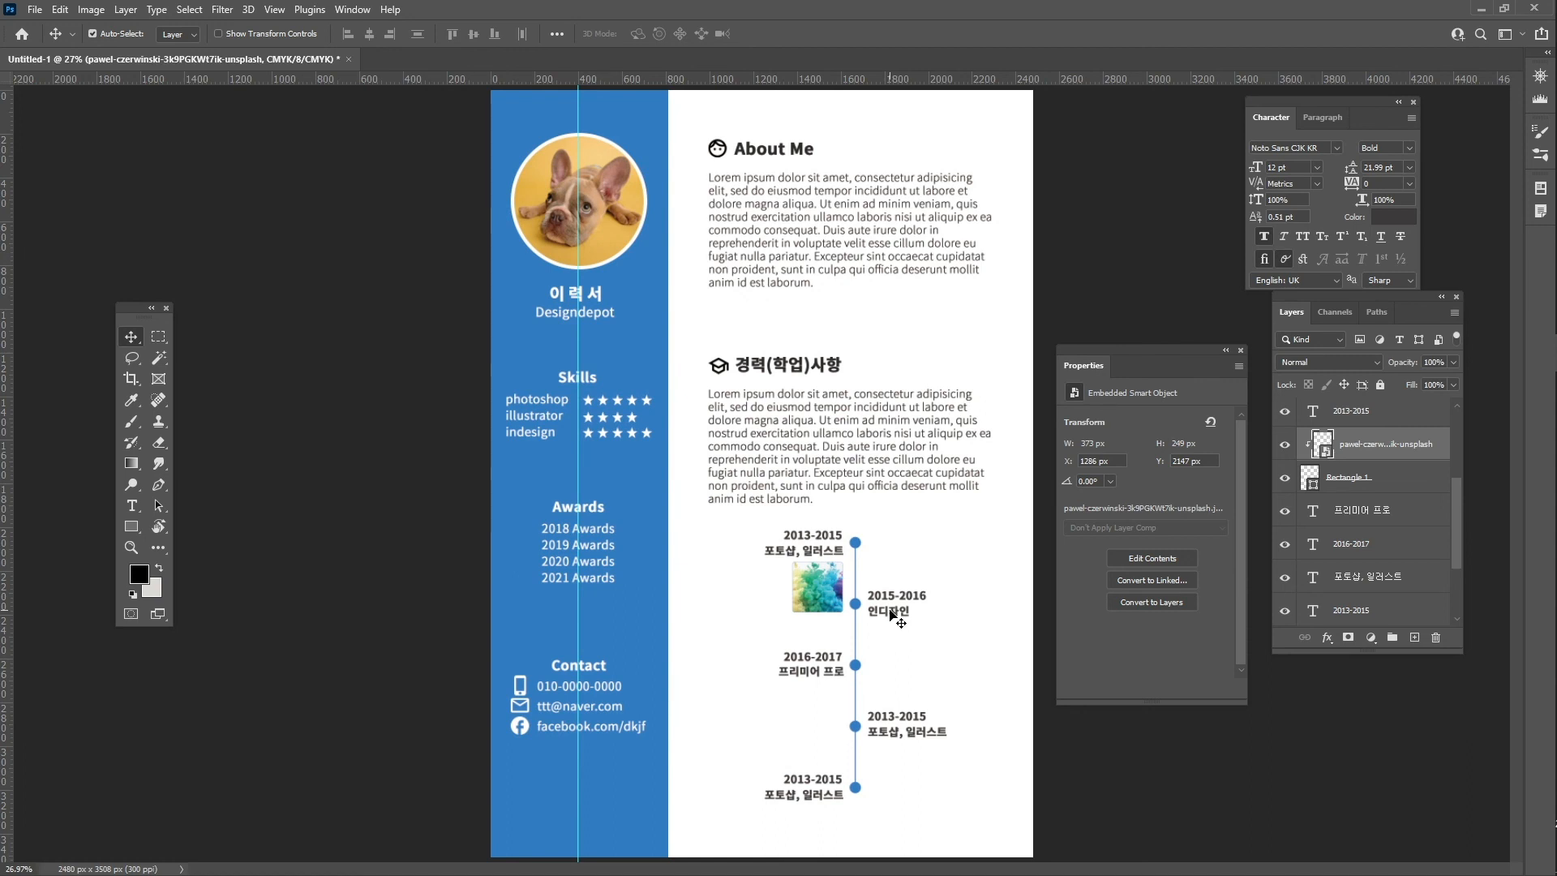
scroll(1352, 448, up, 2)
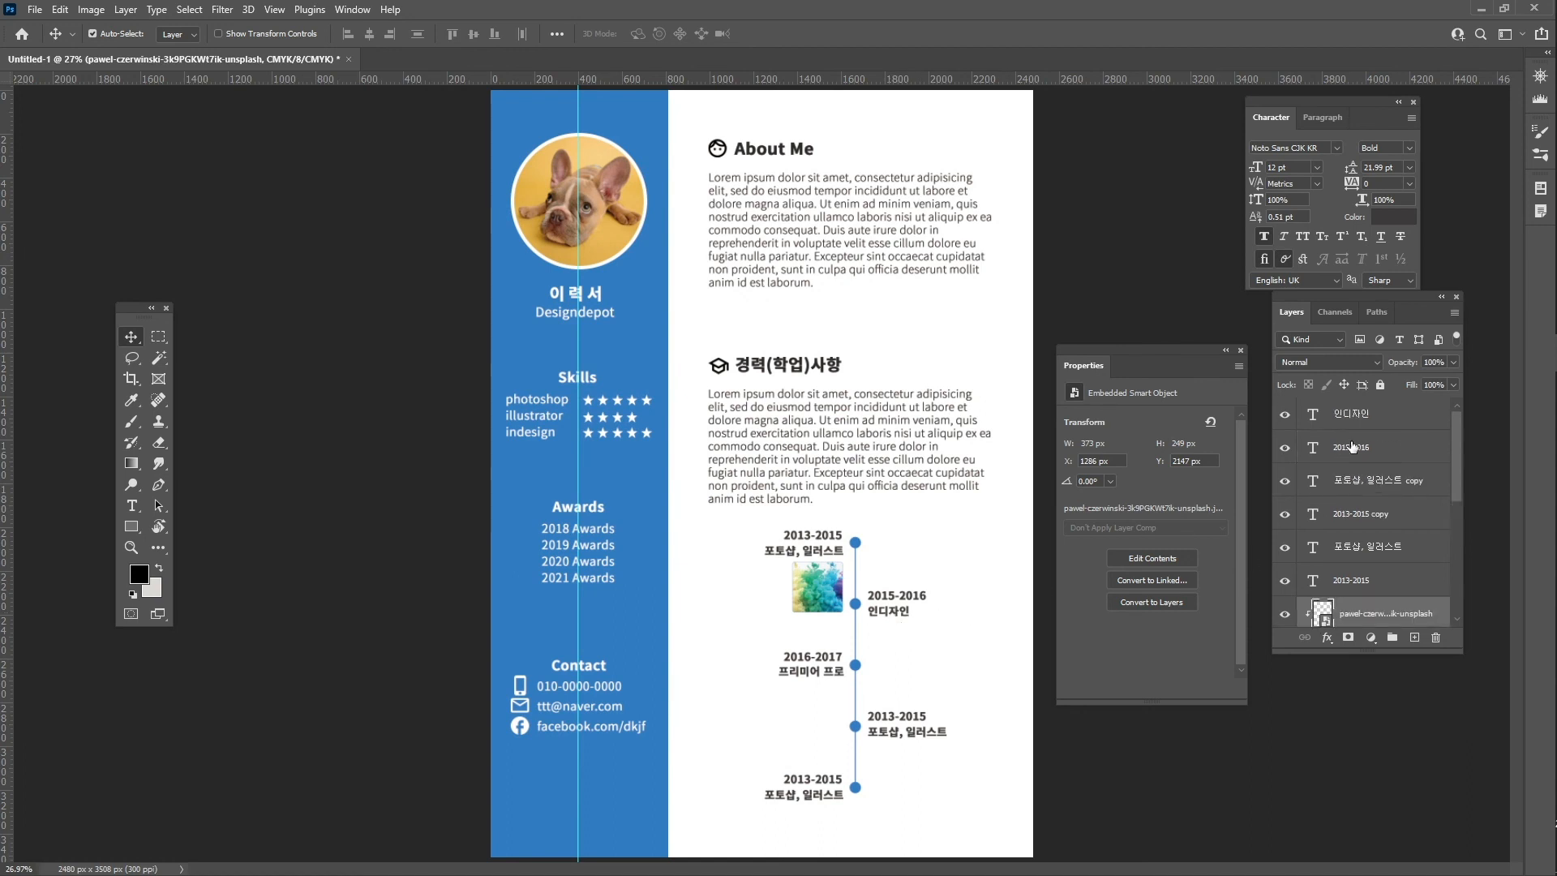
click(1395, 415)
scroll(1401, 423, down, 2)
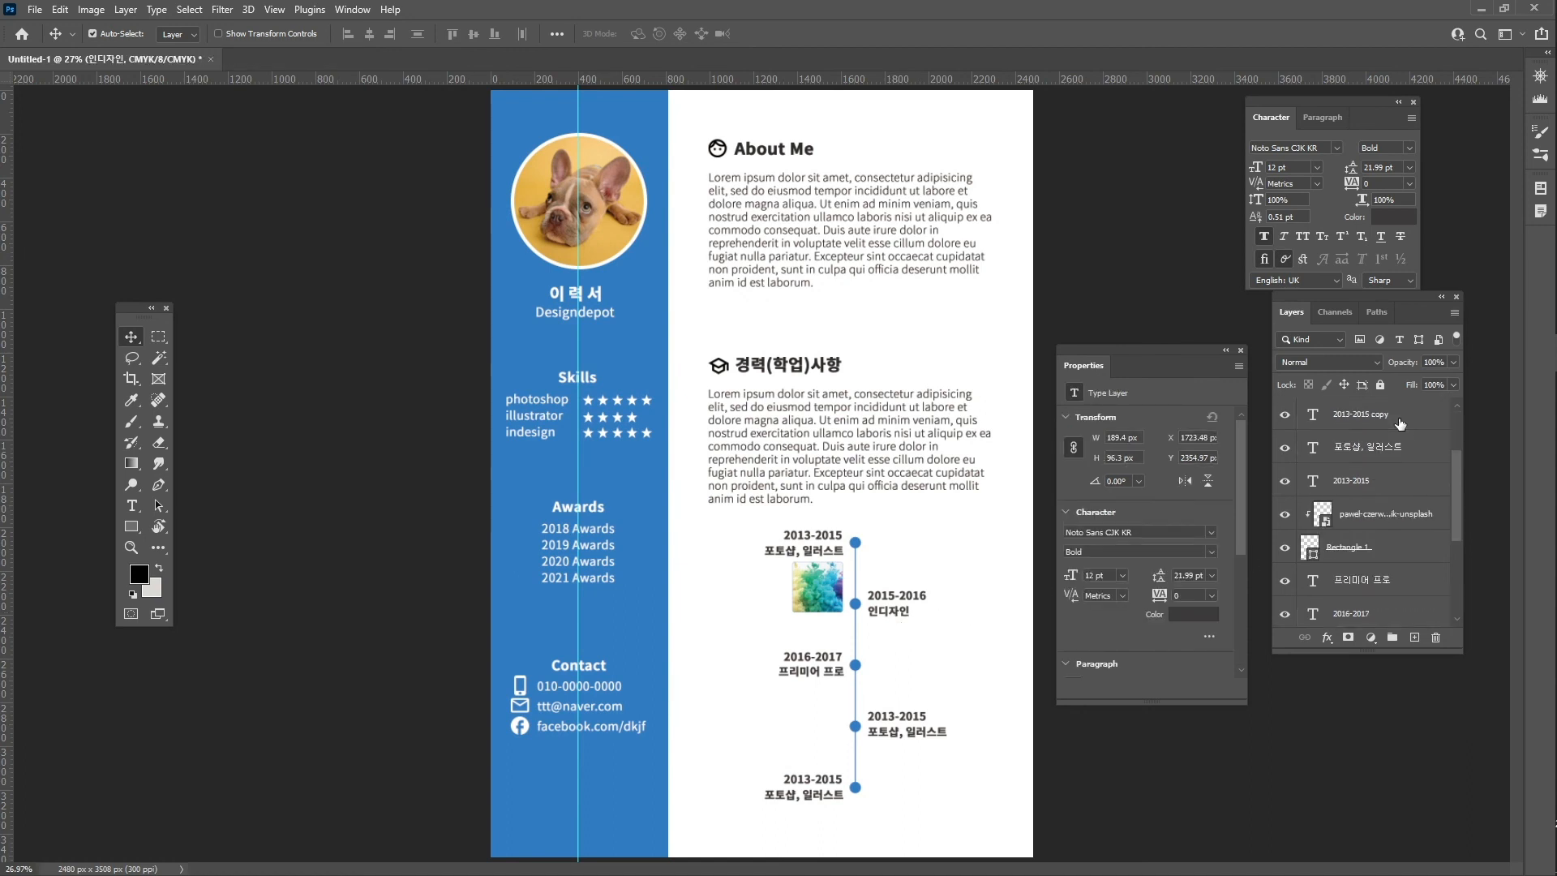
scroll(1400, 423, down, 2)
scroll(1401, 432, down, 2)
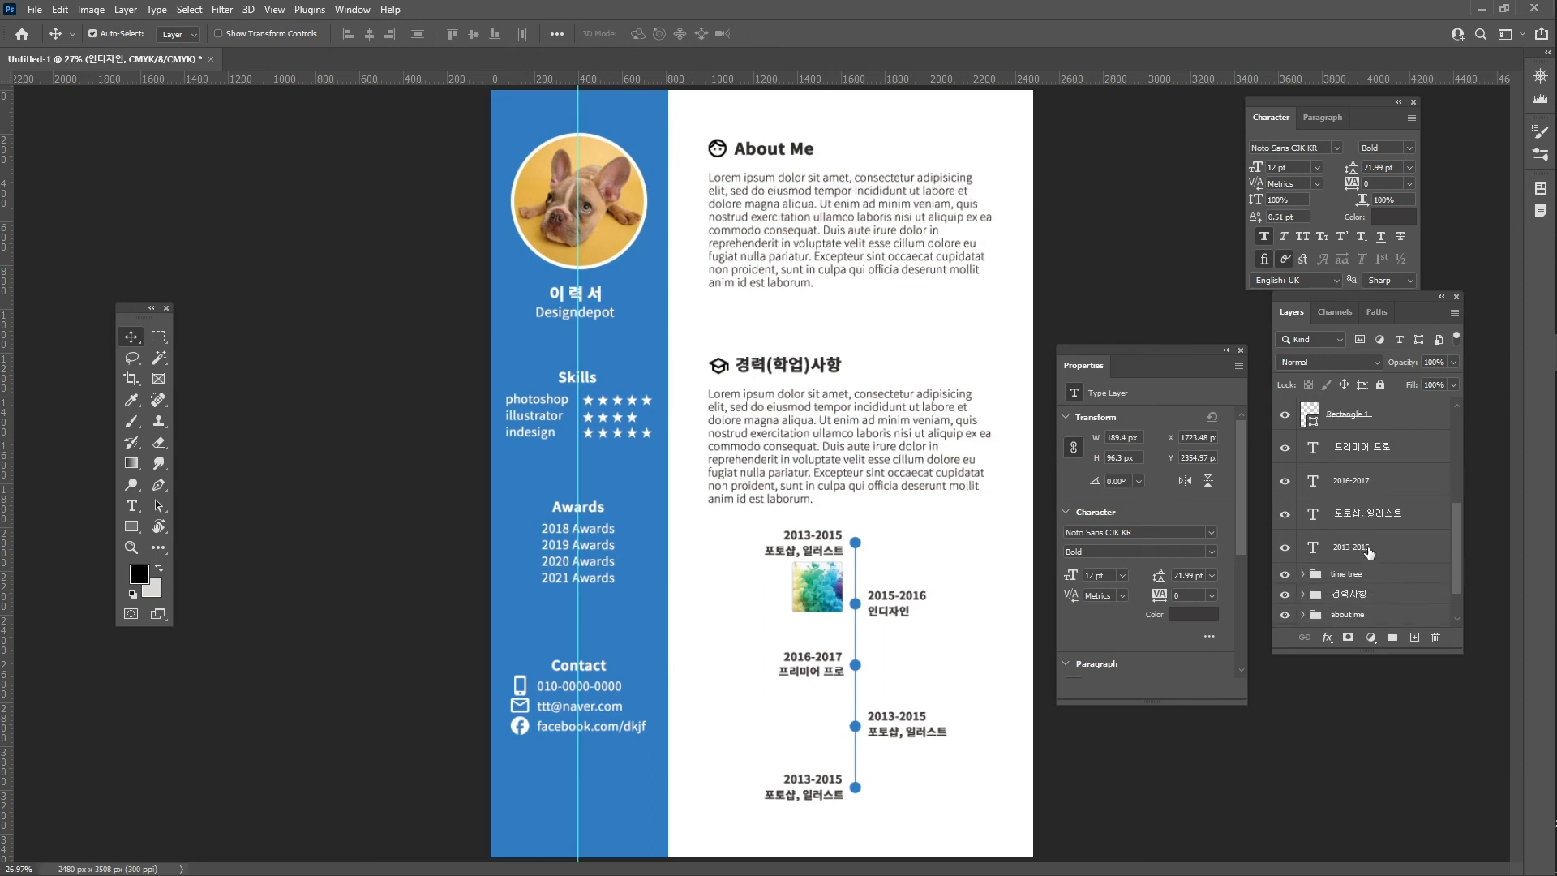
shift+click(1369, 549)
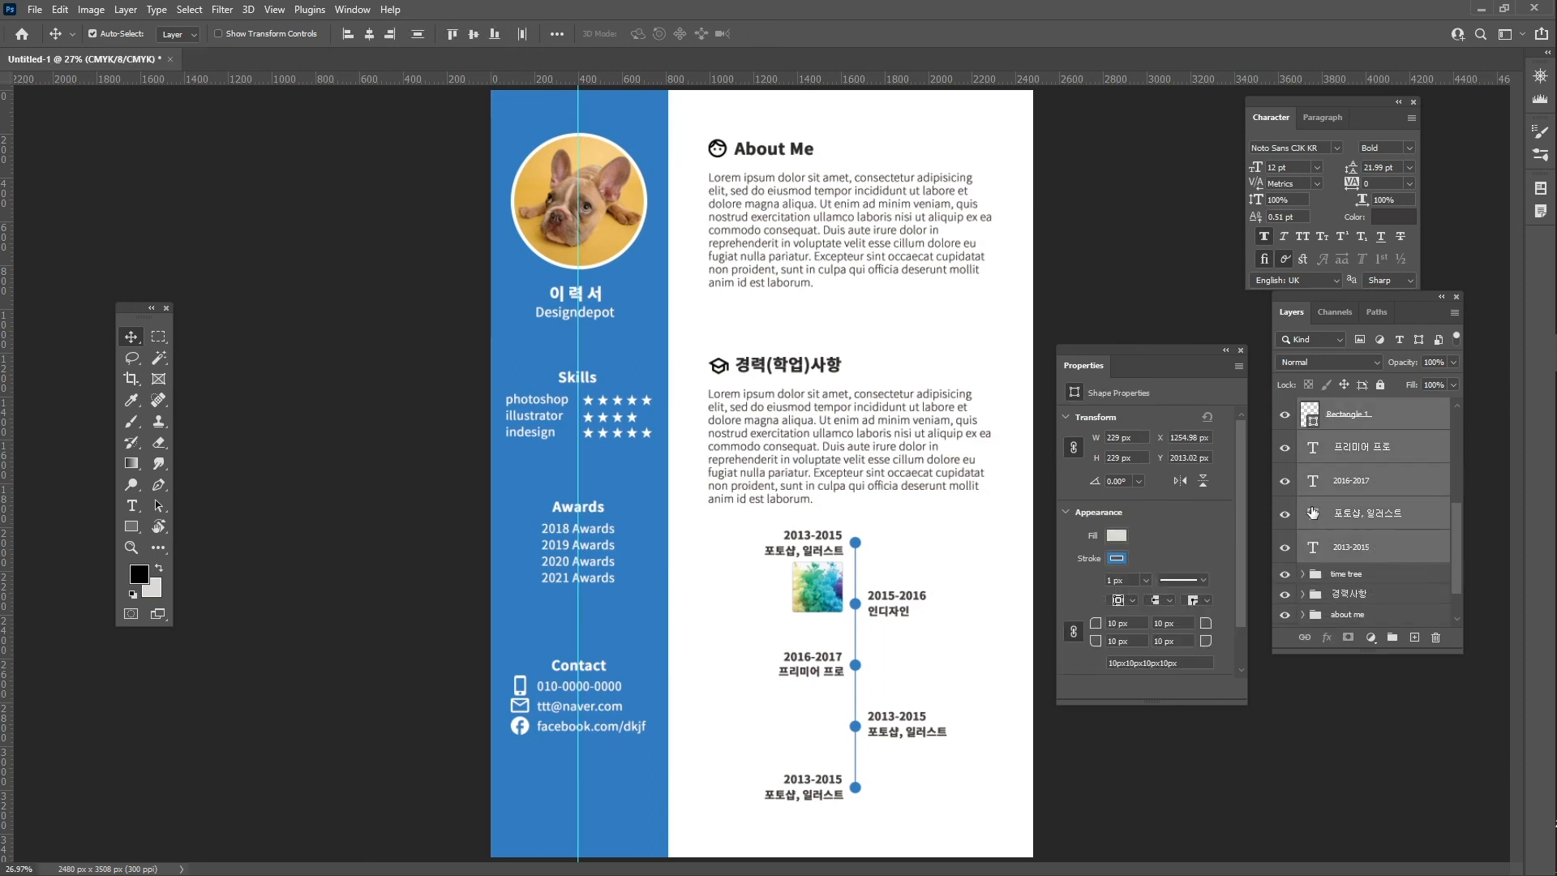
key(ctrl+g)
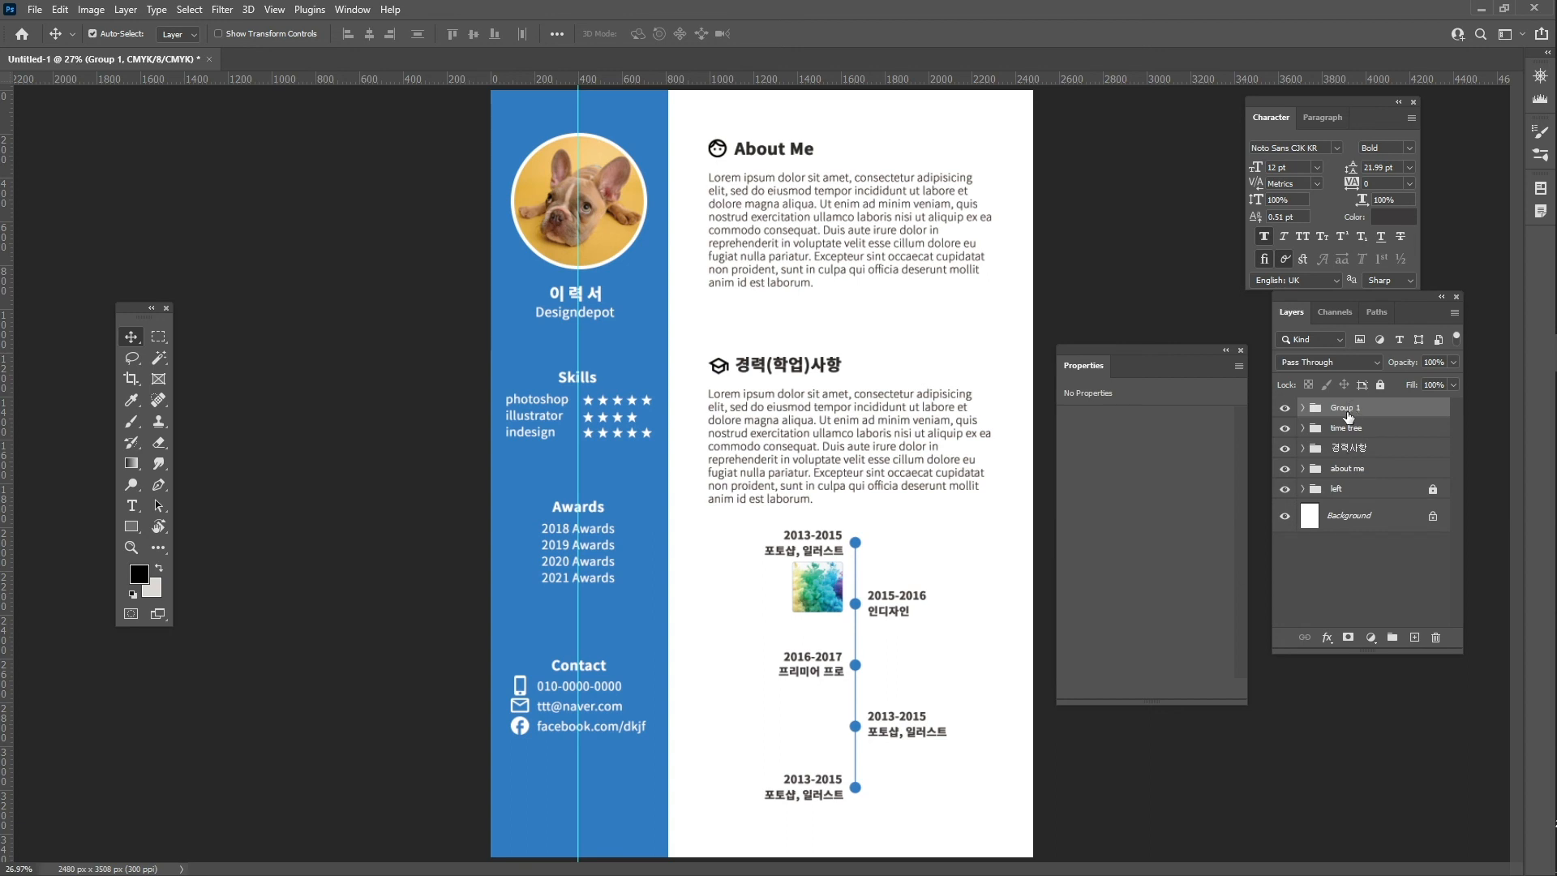
drag(1348, 416, 1315, 436)
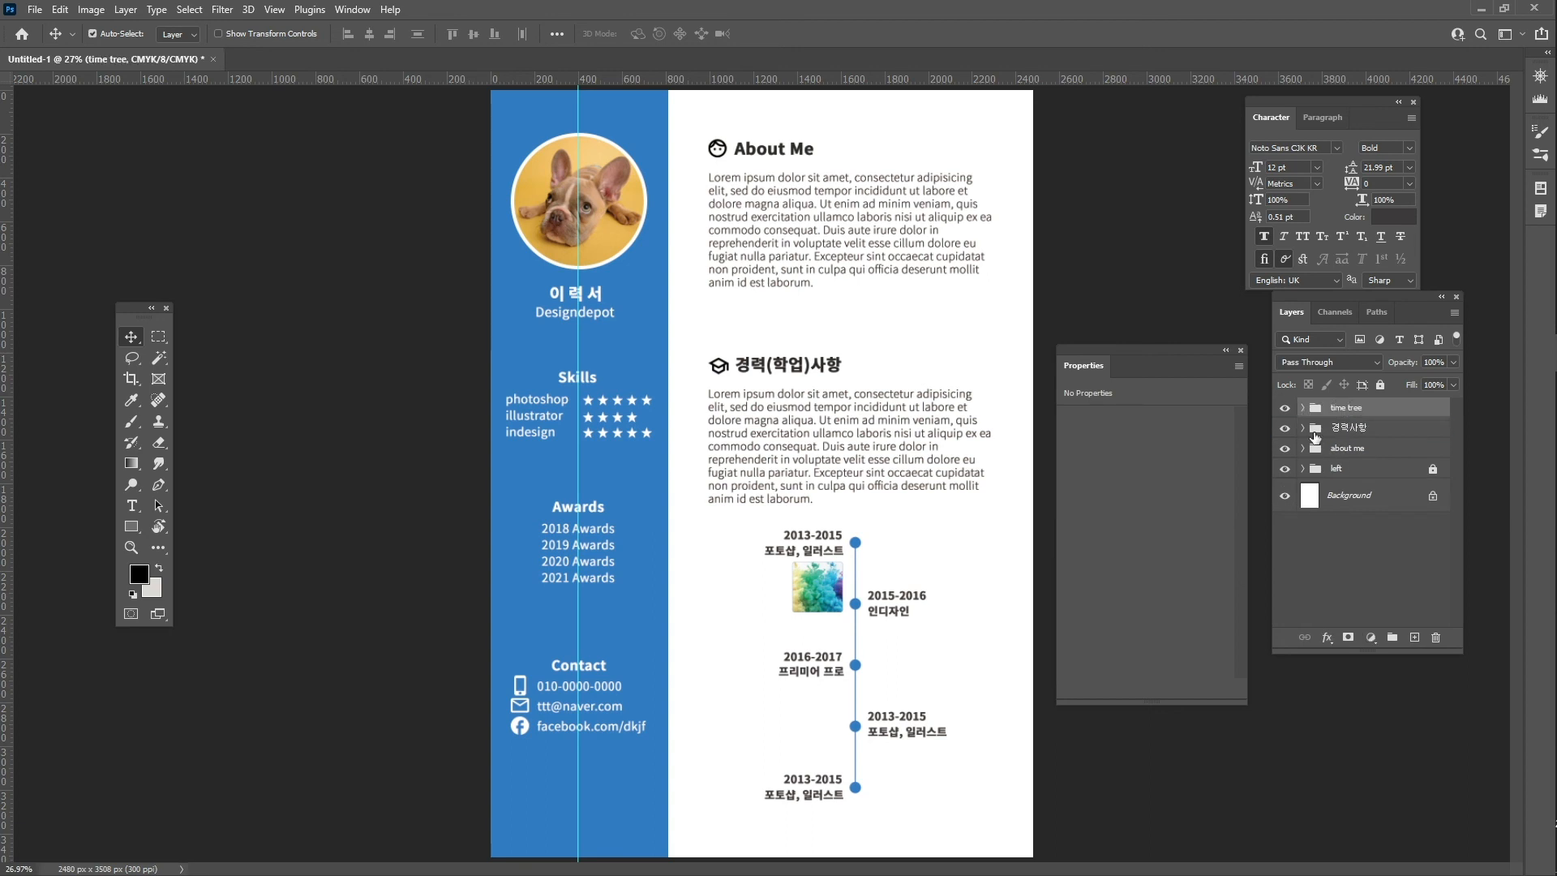
- Toggle the timeline group's visibility to confirm the grouping, then select the 경력사항 group
click(1286, 408)
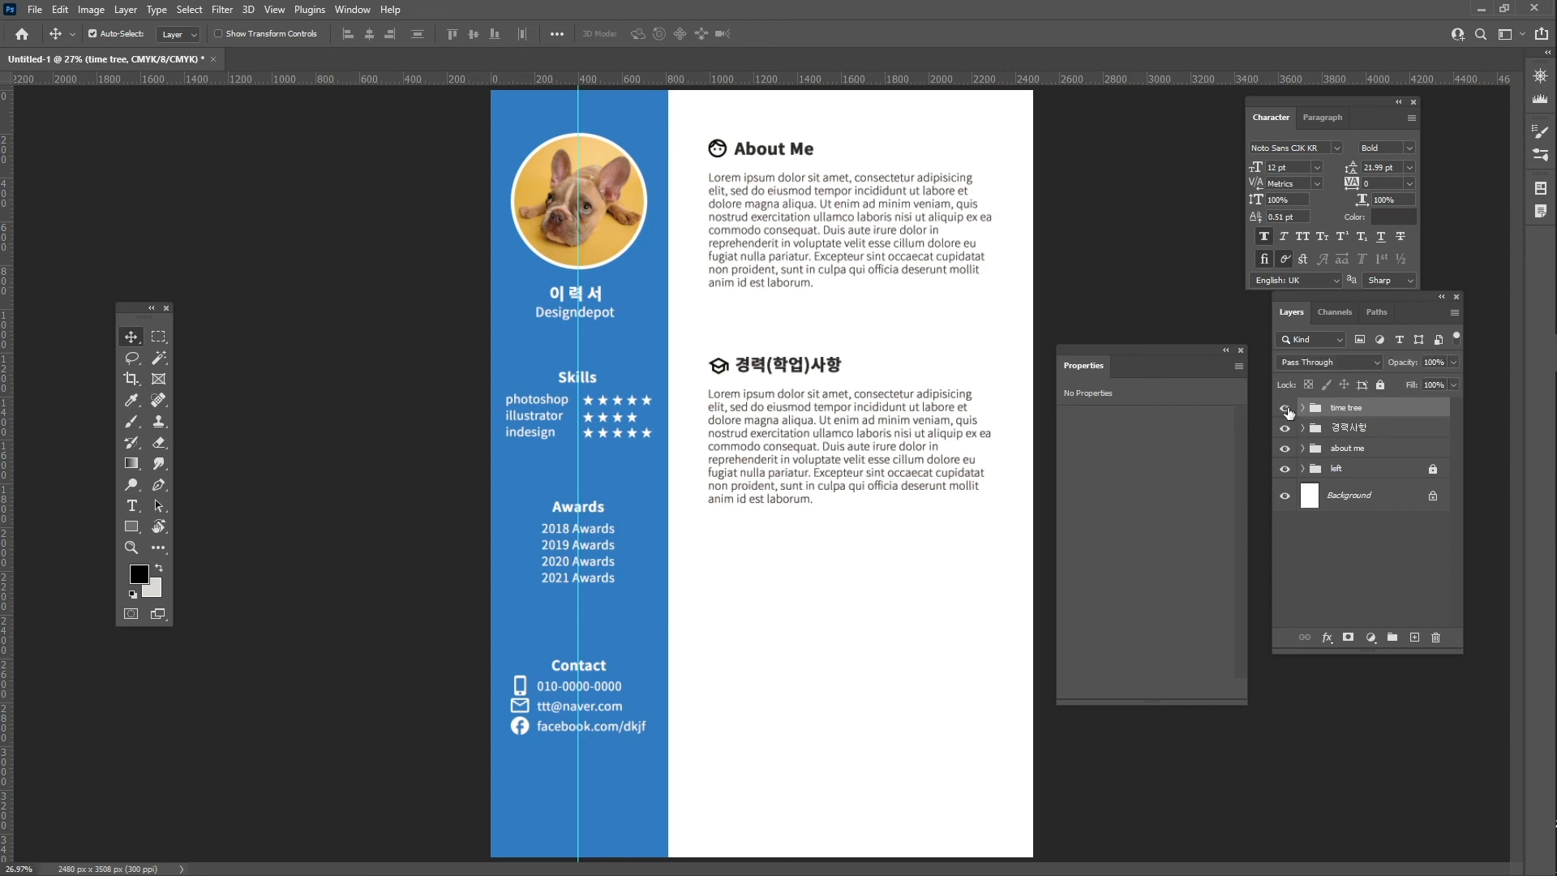
click(1286, 409)
click(1286, 409)
click(1286, 408)
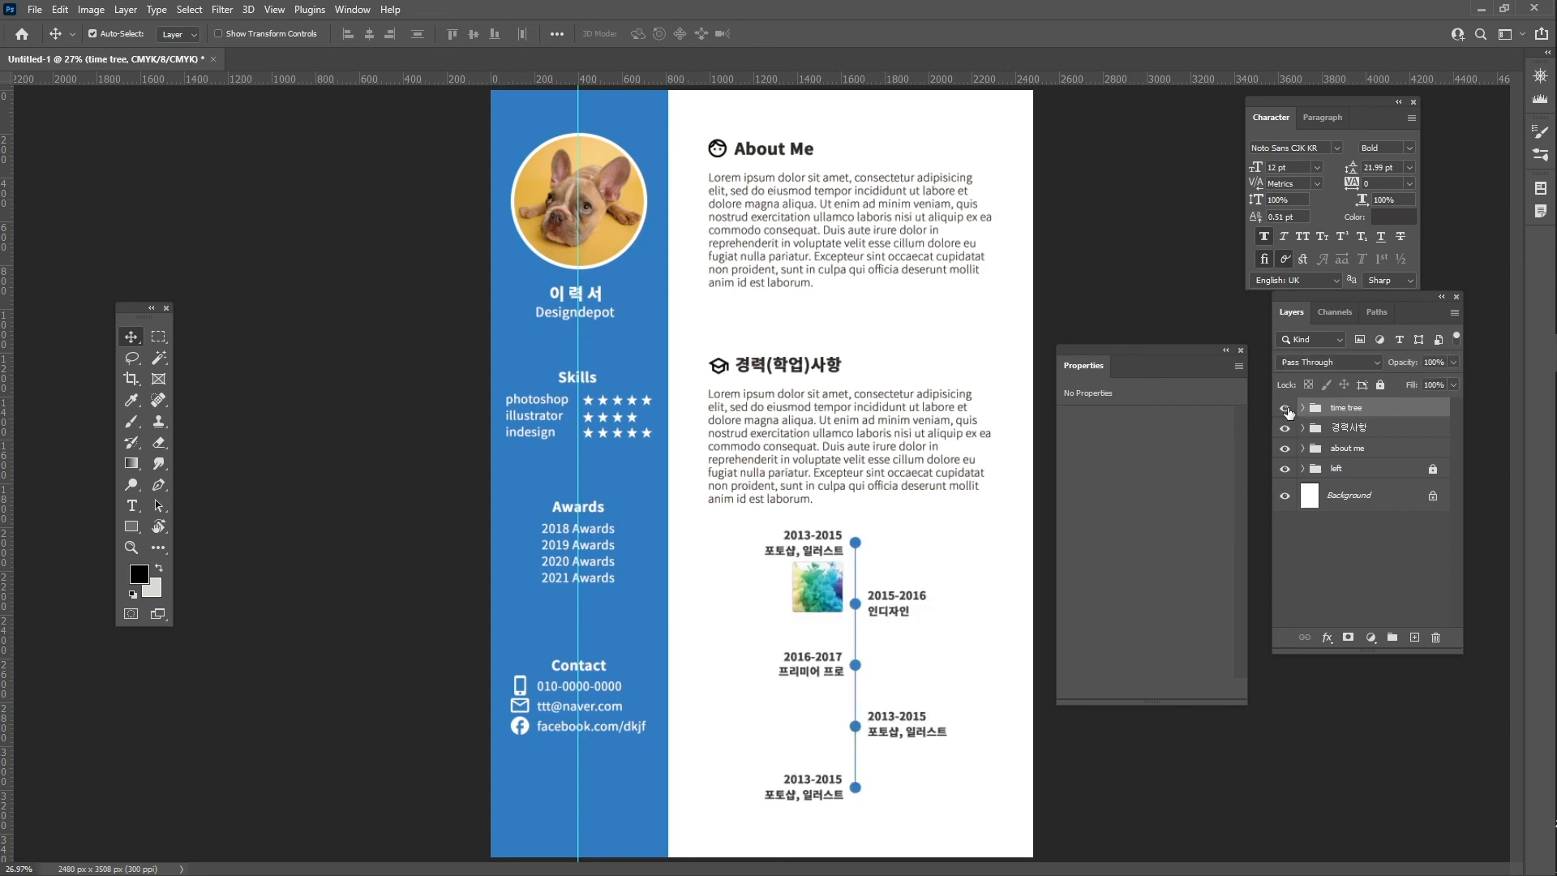
click(1287, 408)
click(1286, 409)
click(1359, 430)
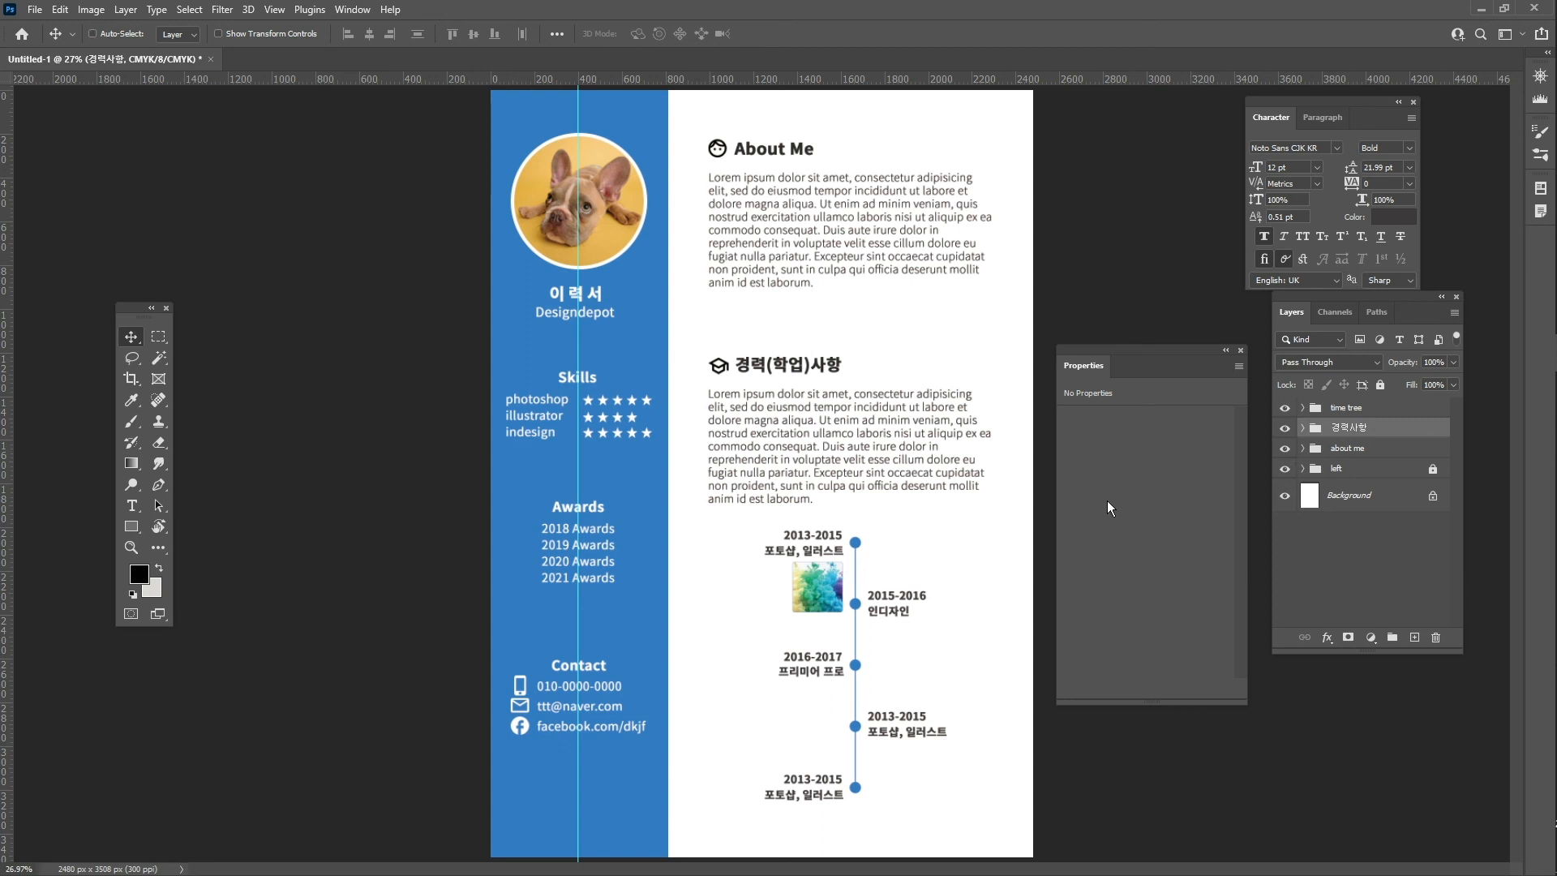
- Nudge the 경력사항 group up two Shift+Up steps, then clear the vertical guide
key(ctrl+t)
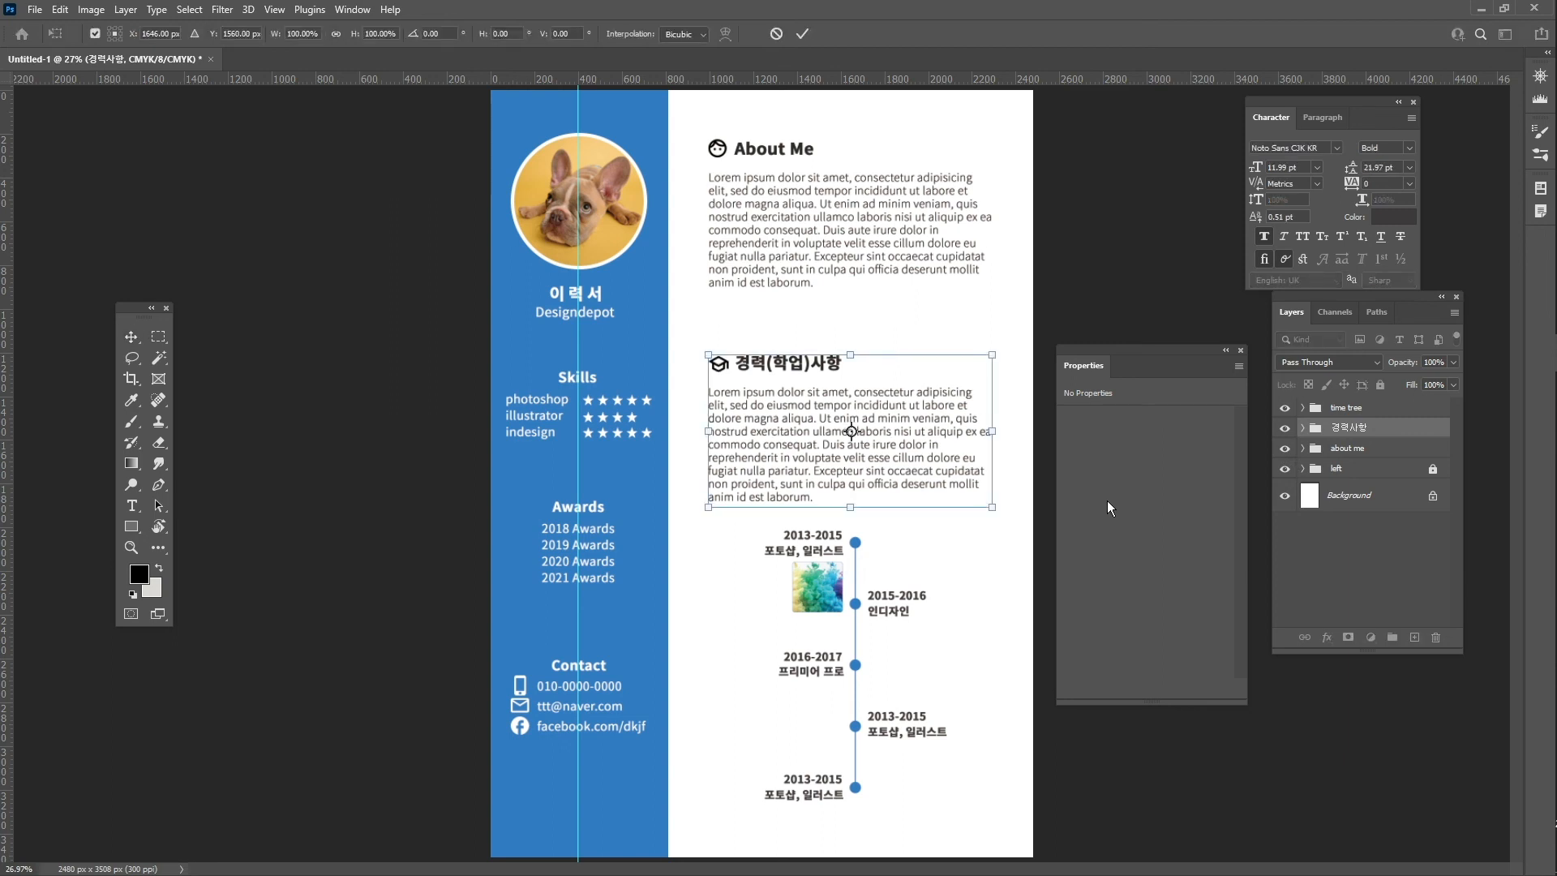
key(shift+Up)
key(shift+Up)
key(shift+Up)
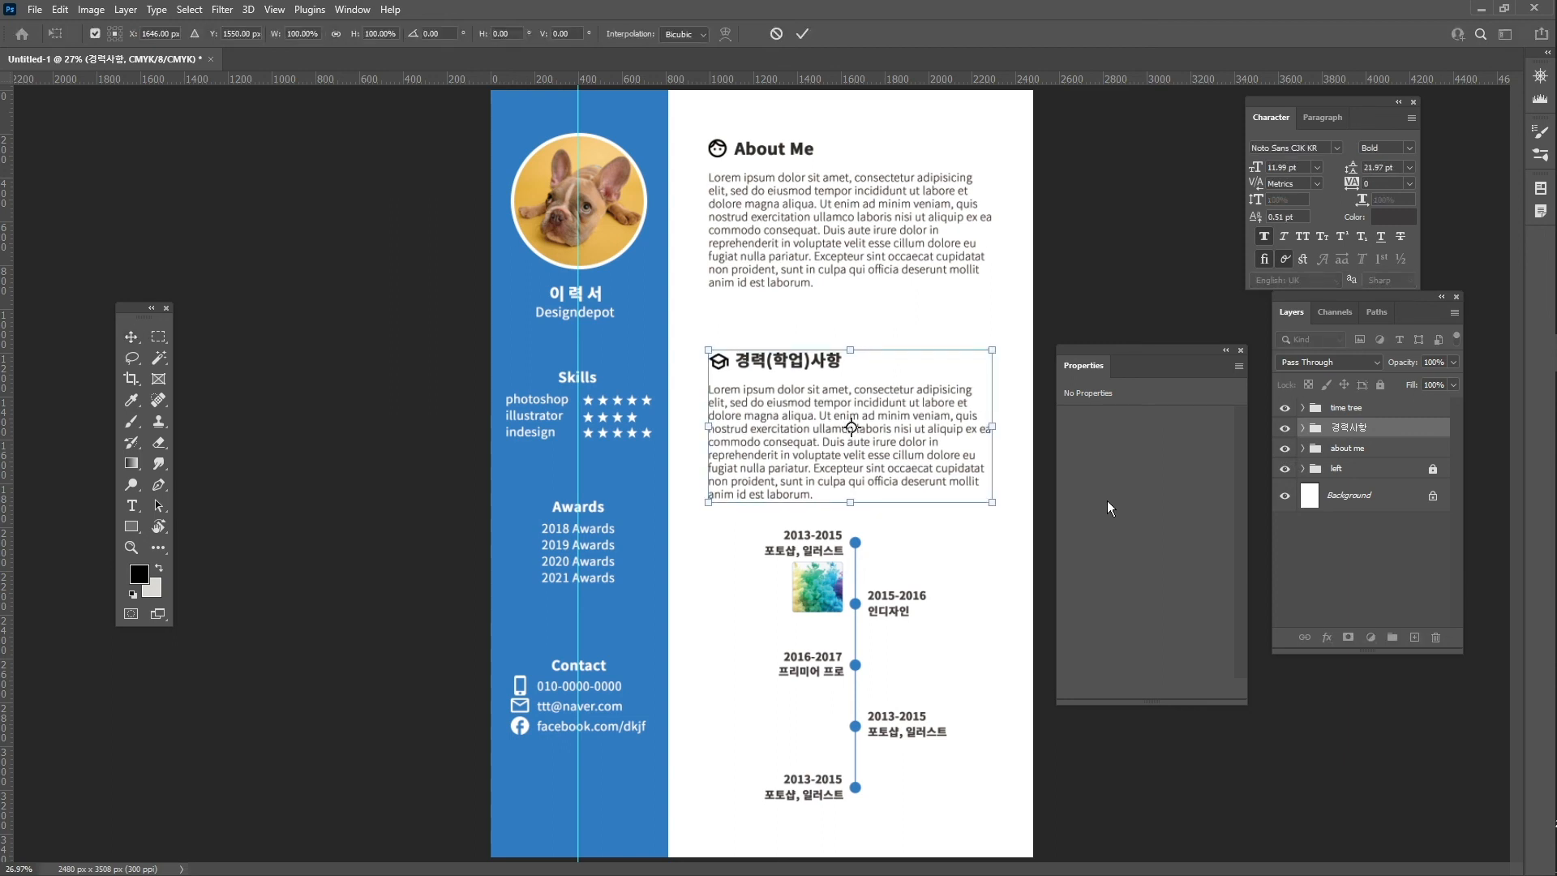
key(shift+Up)
key(shift+Up)
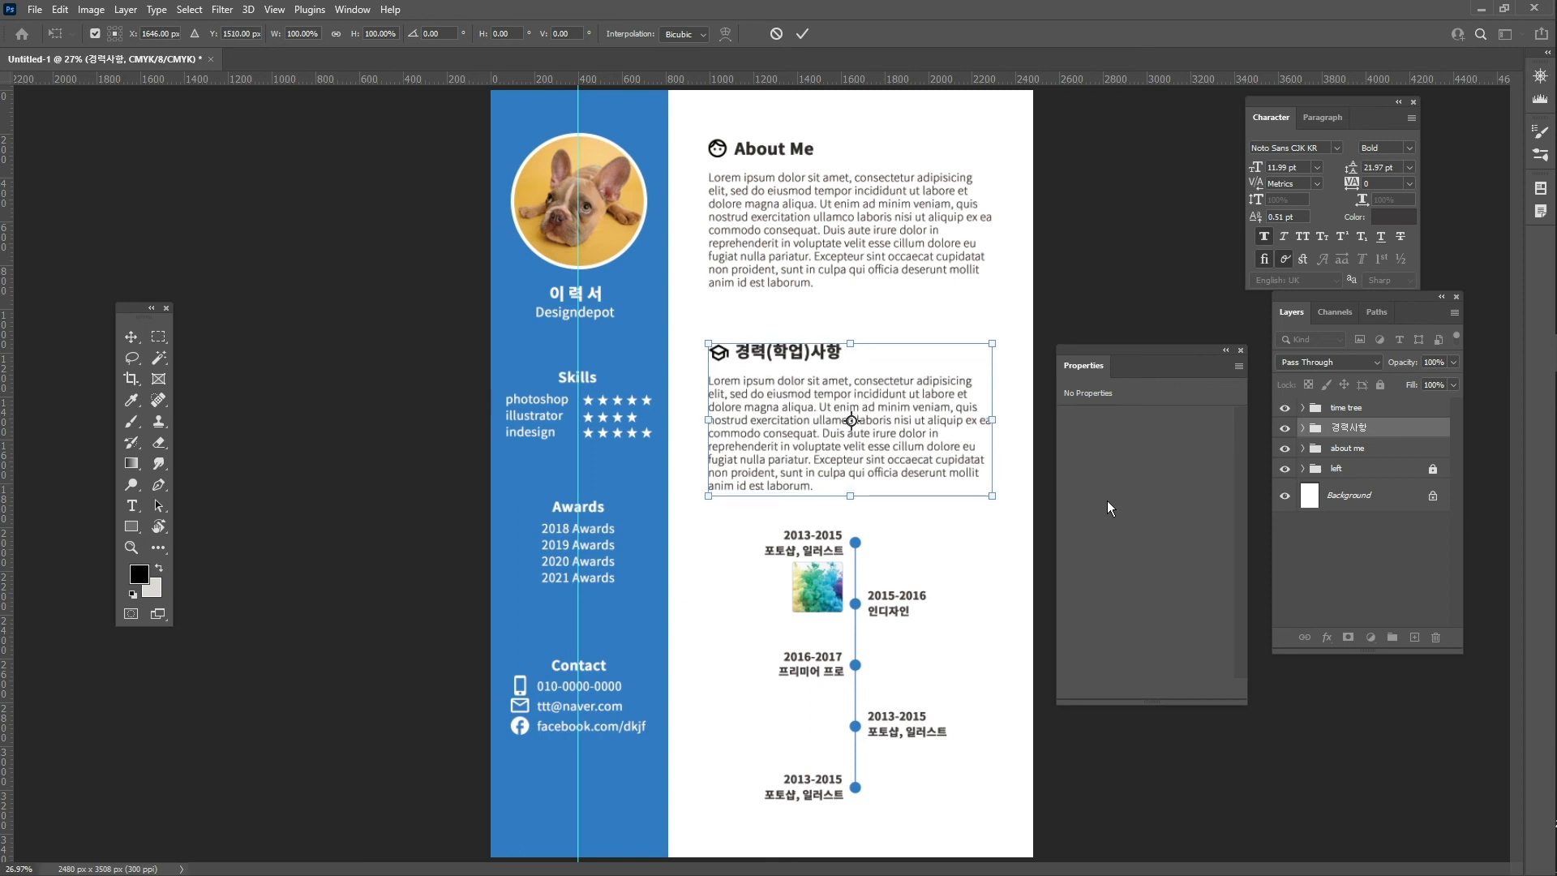
key(Return)
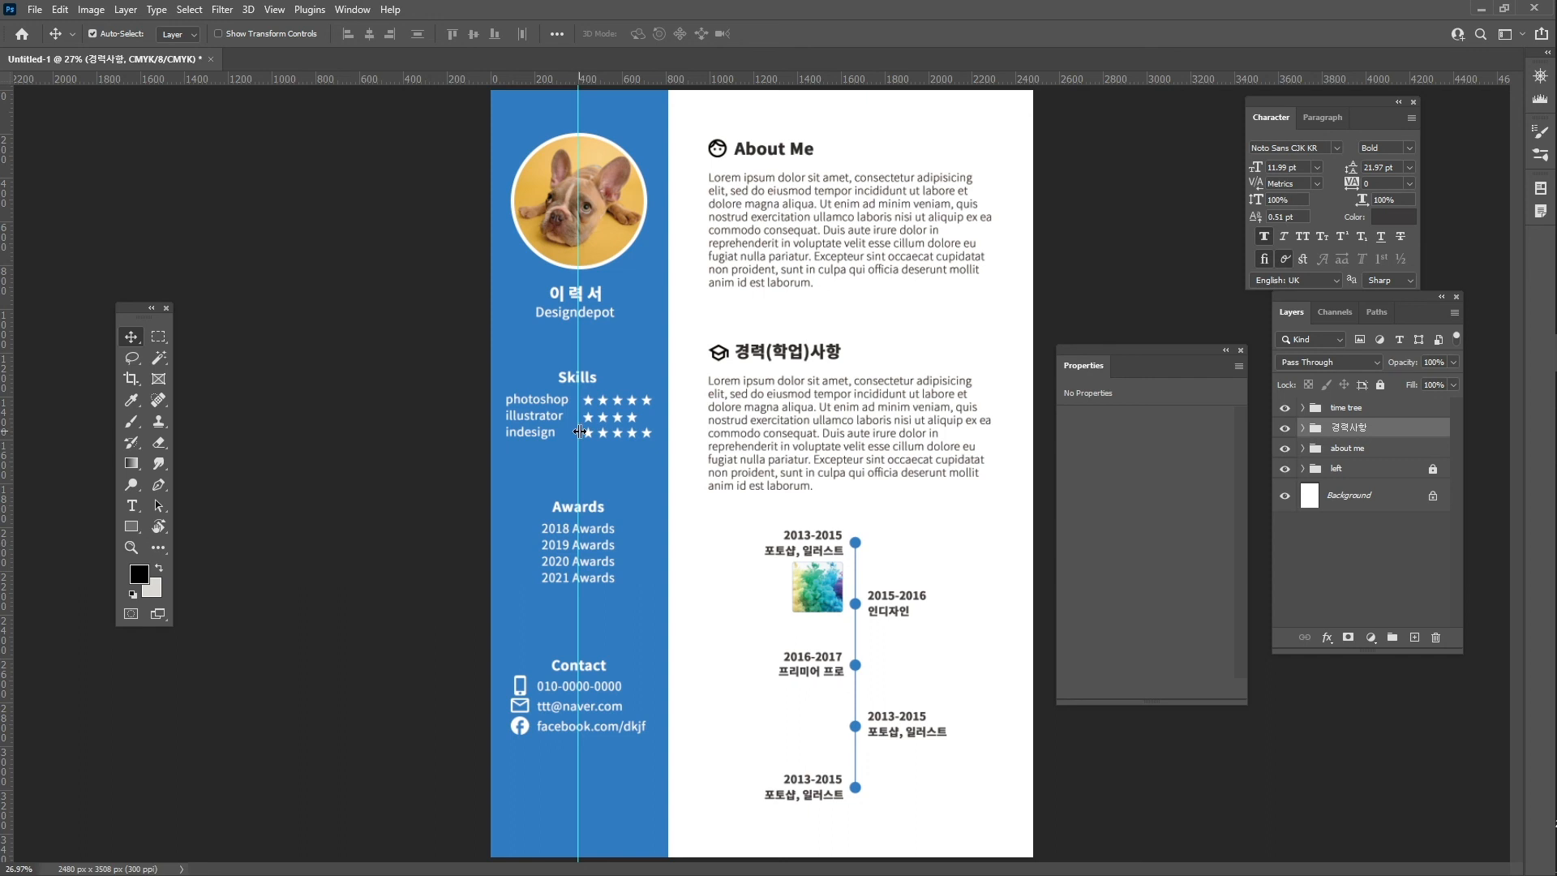
key(ctrl+semicolon)
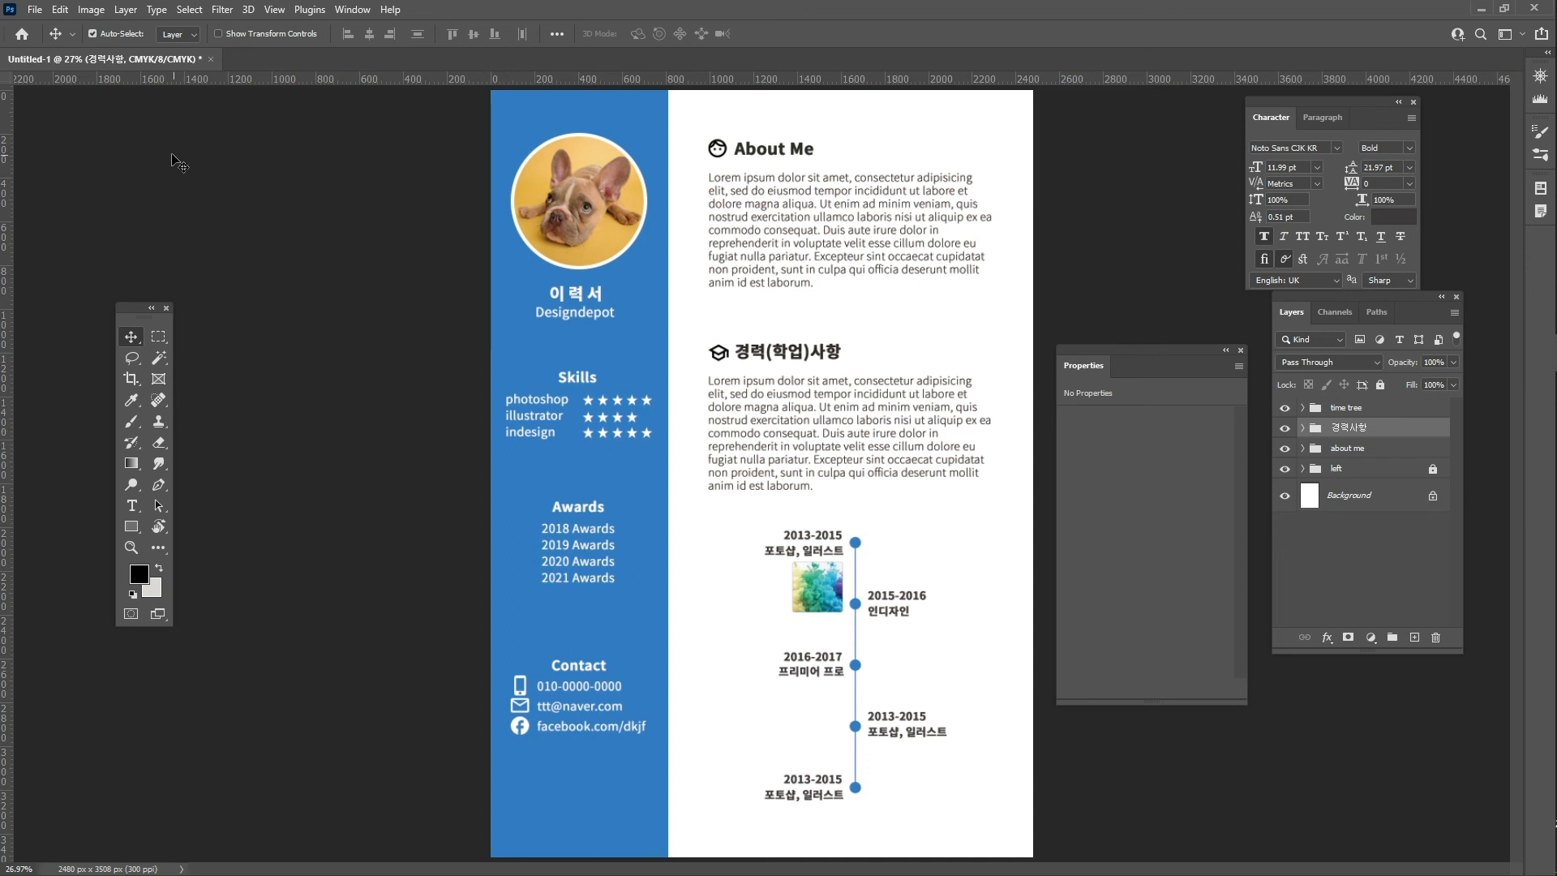
- Save the CV as Photoshop file cv 만들기.psd with Maximize Compatibility
click(35, 9)
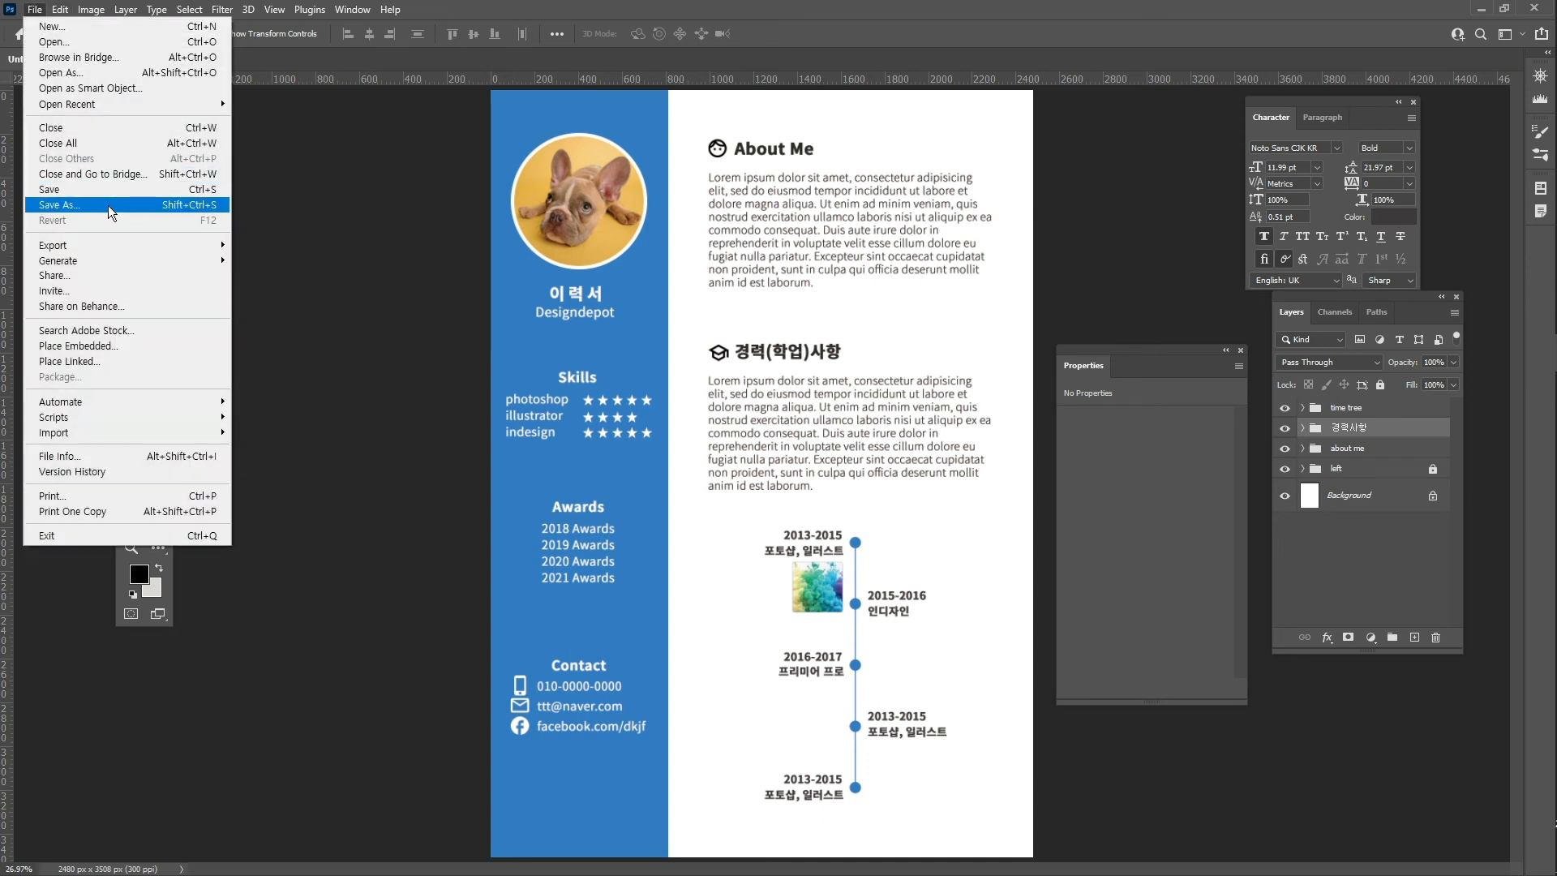
click(109, 206)
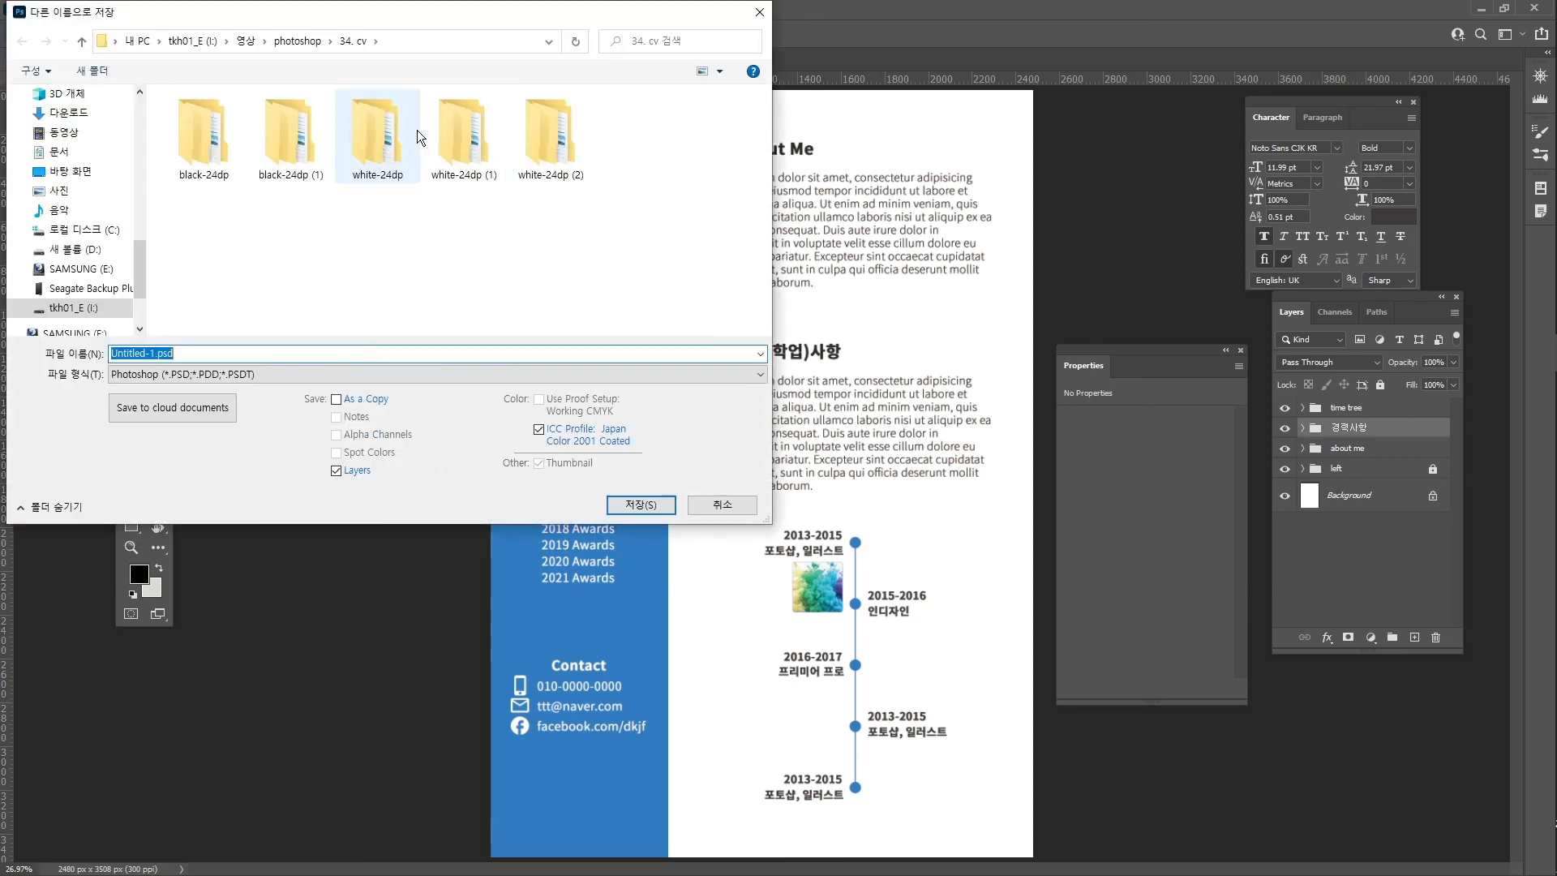
drag(414, 21, 728, 149)
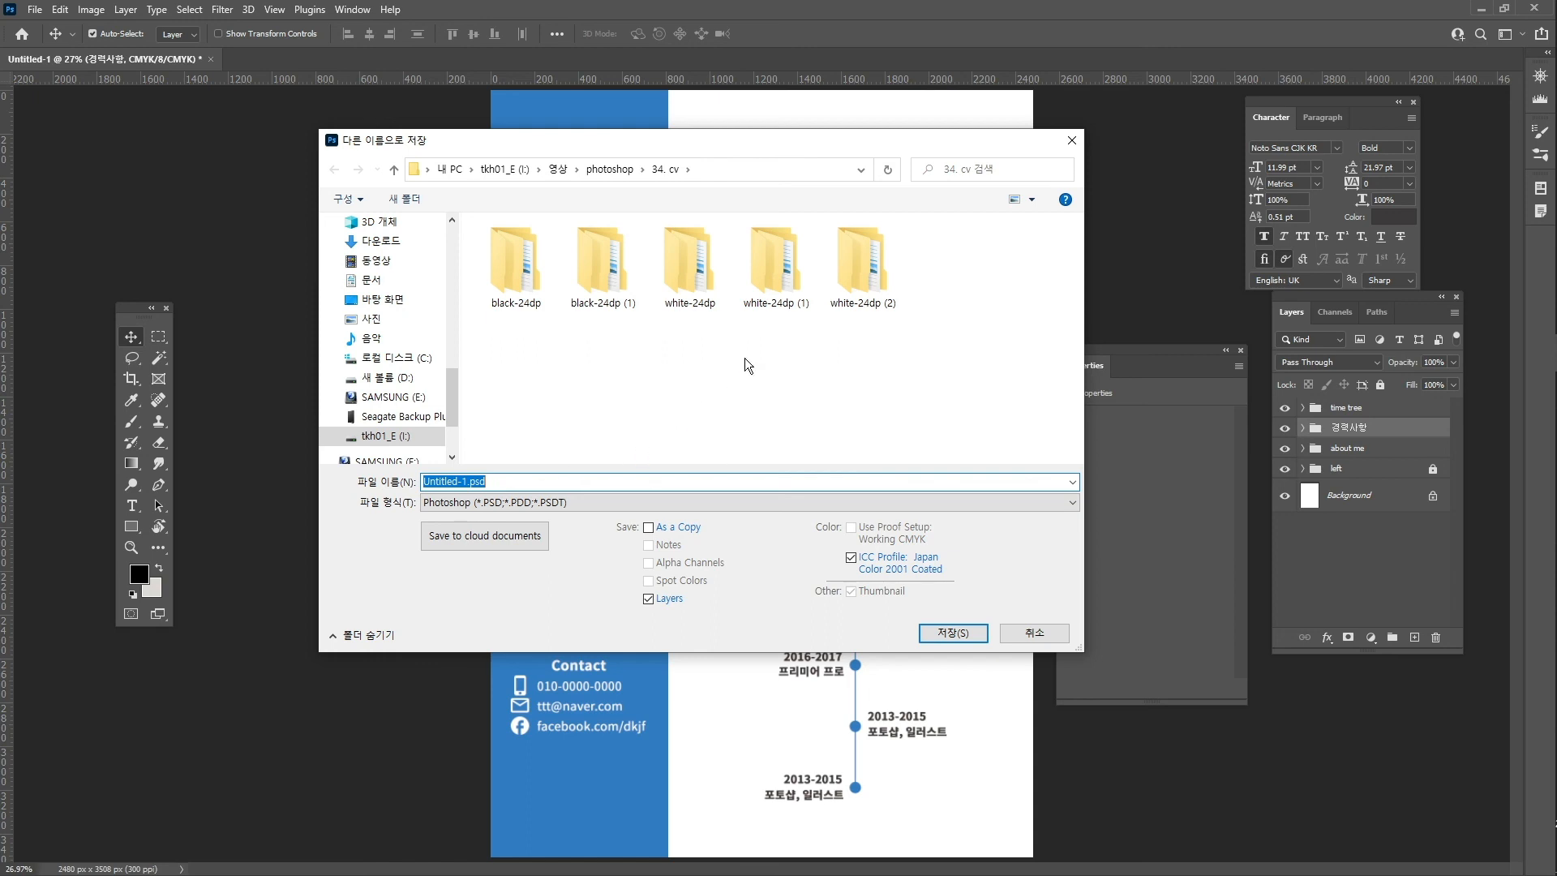
text(c)
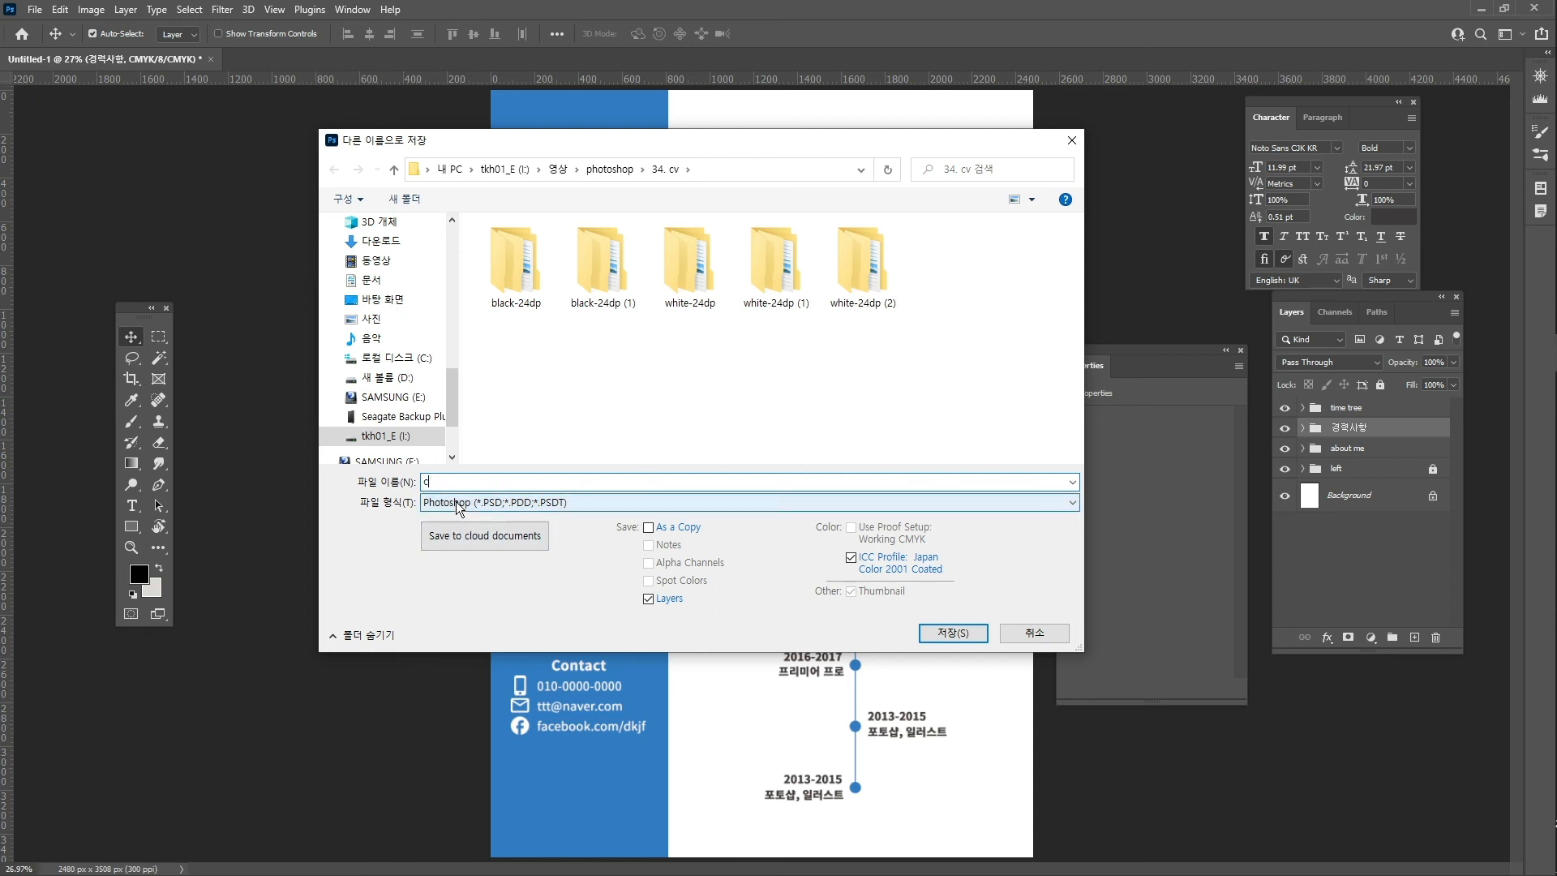
text(v 만들기)
key(Return)
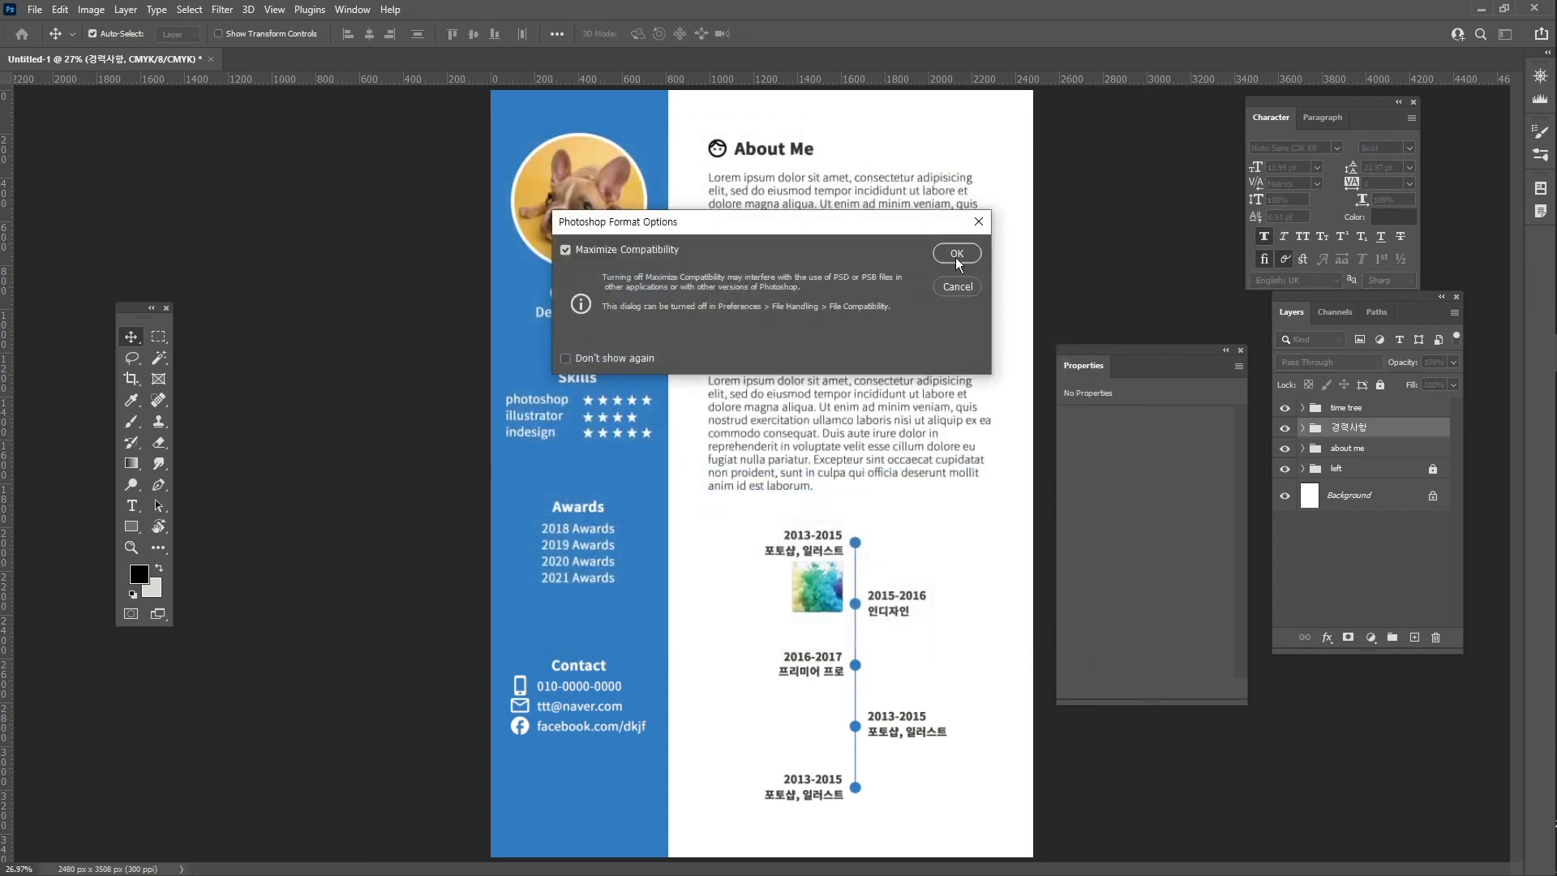
click(956, 253)
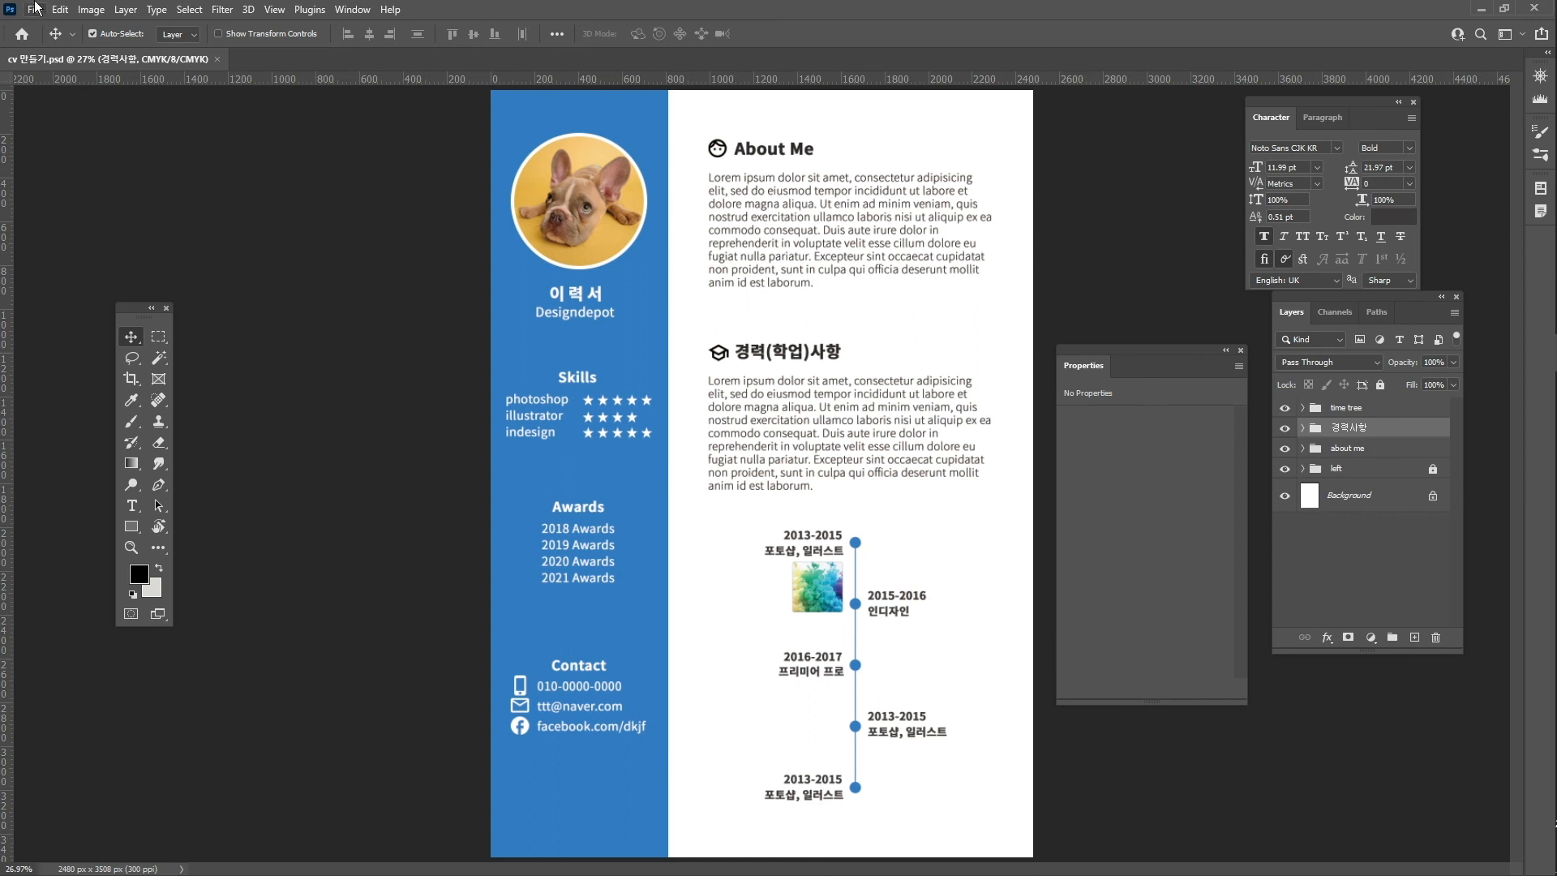
- Export via Save for Web (Legacy) using the JPEG High preset as cv-만들기.jpg
click(35, 10)
mouse_move(96, 242)
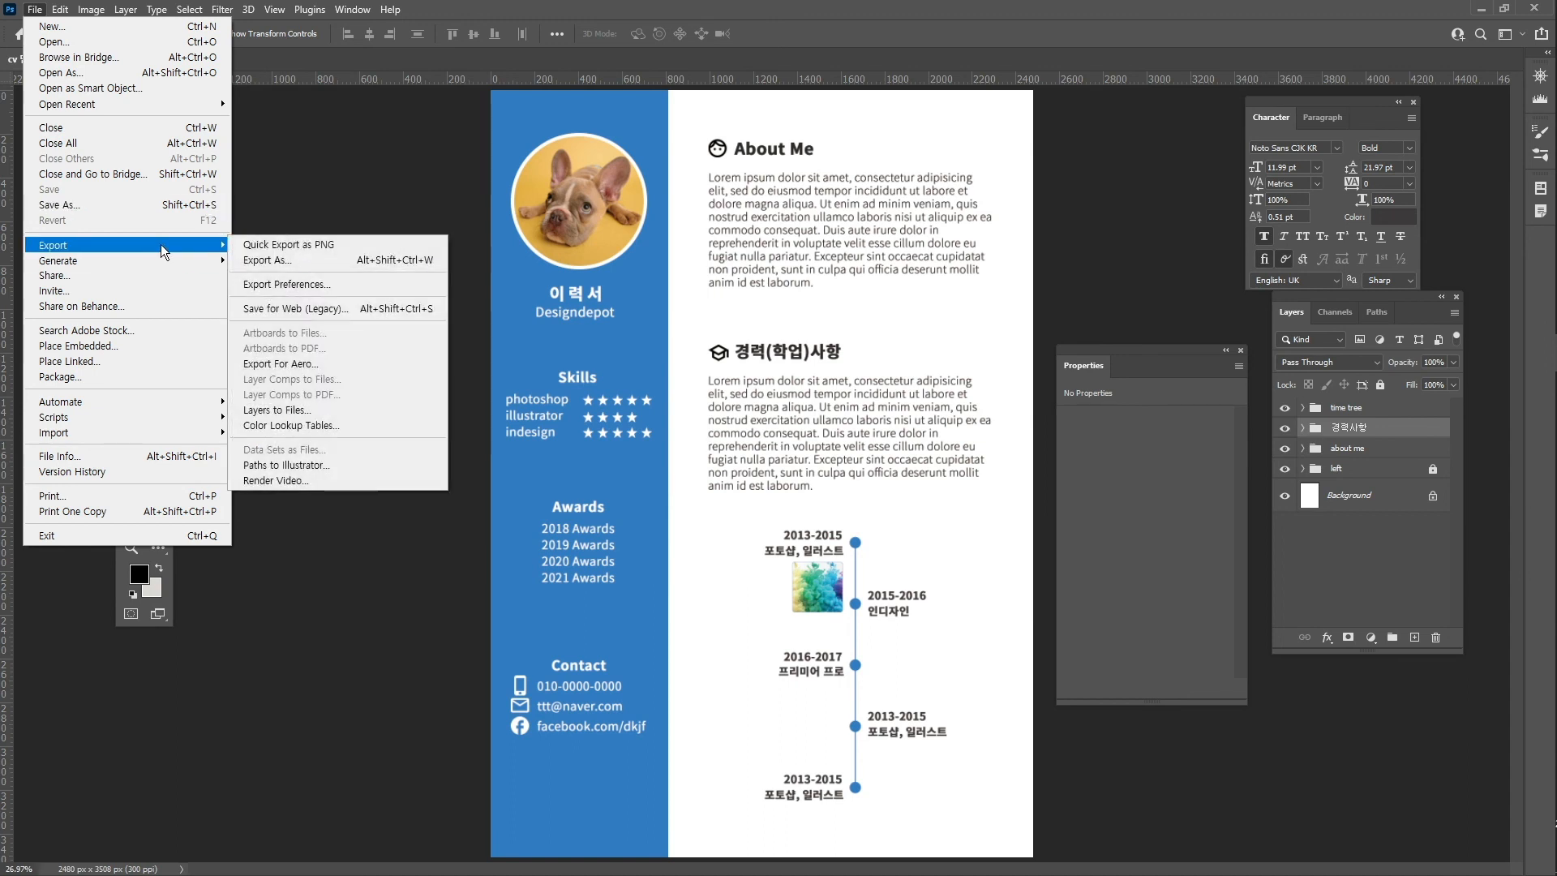
click(308, 309)
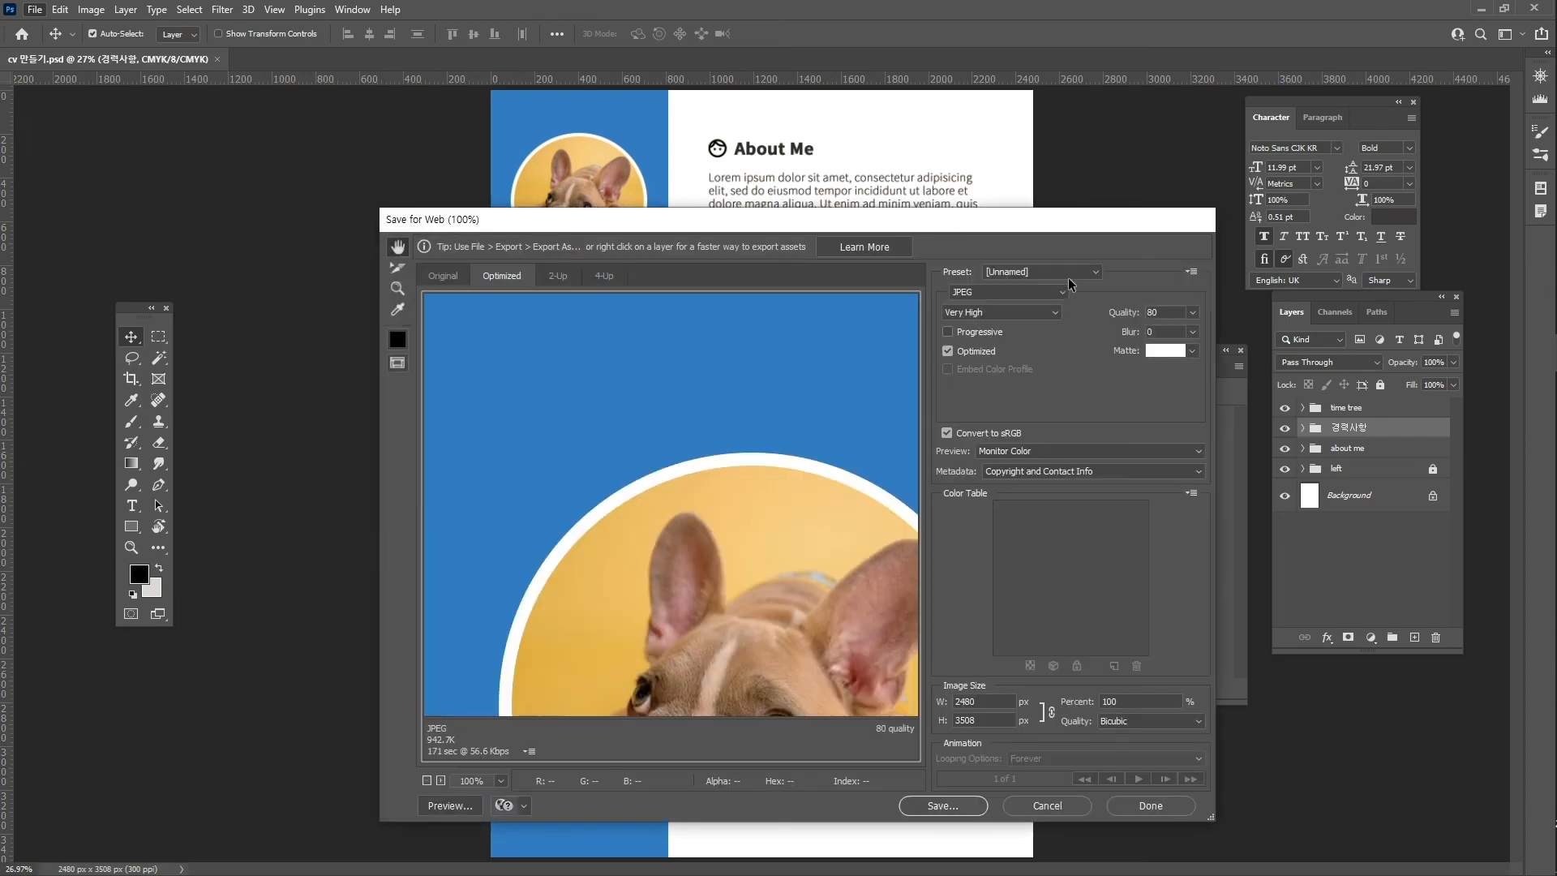
click(1065, 273)
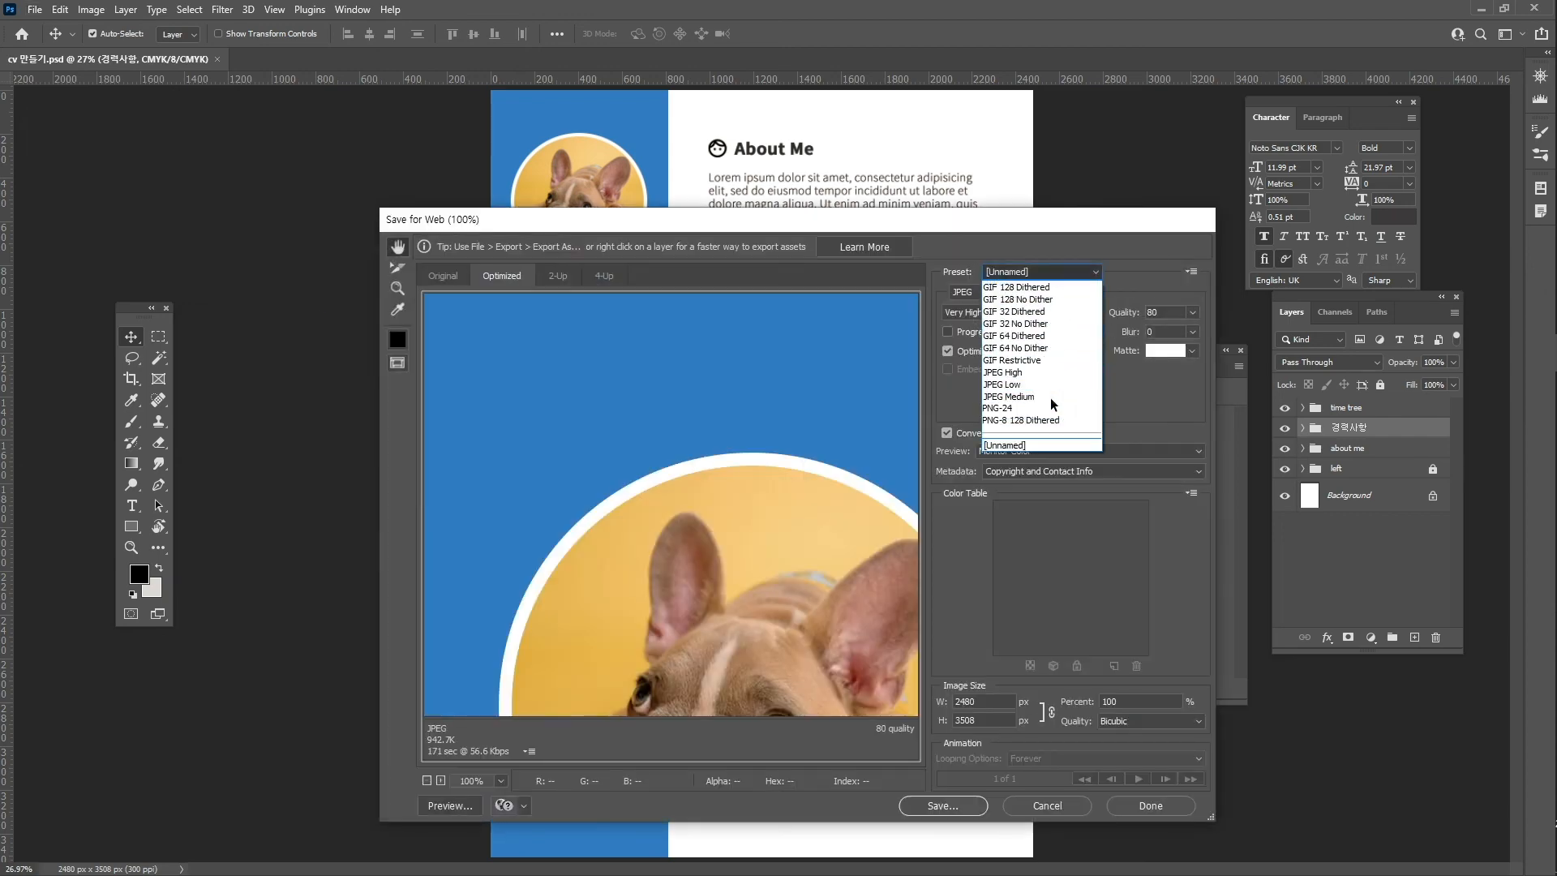
click(1044, 372)
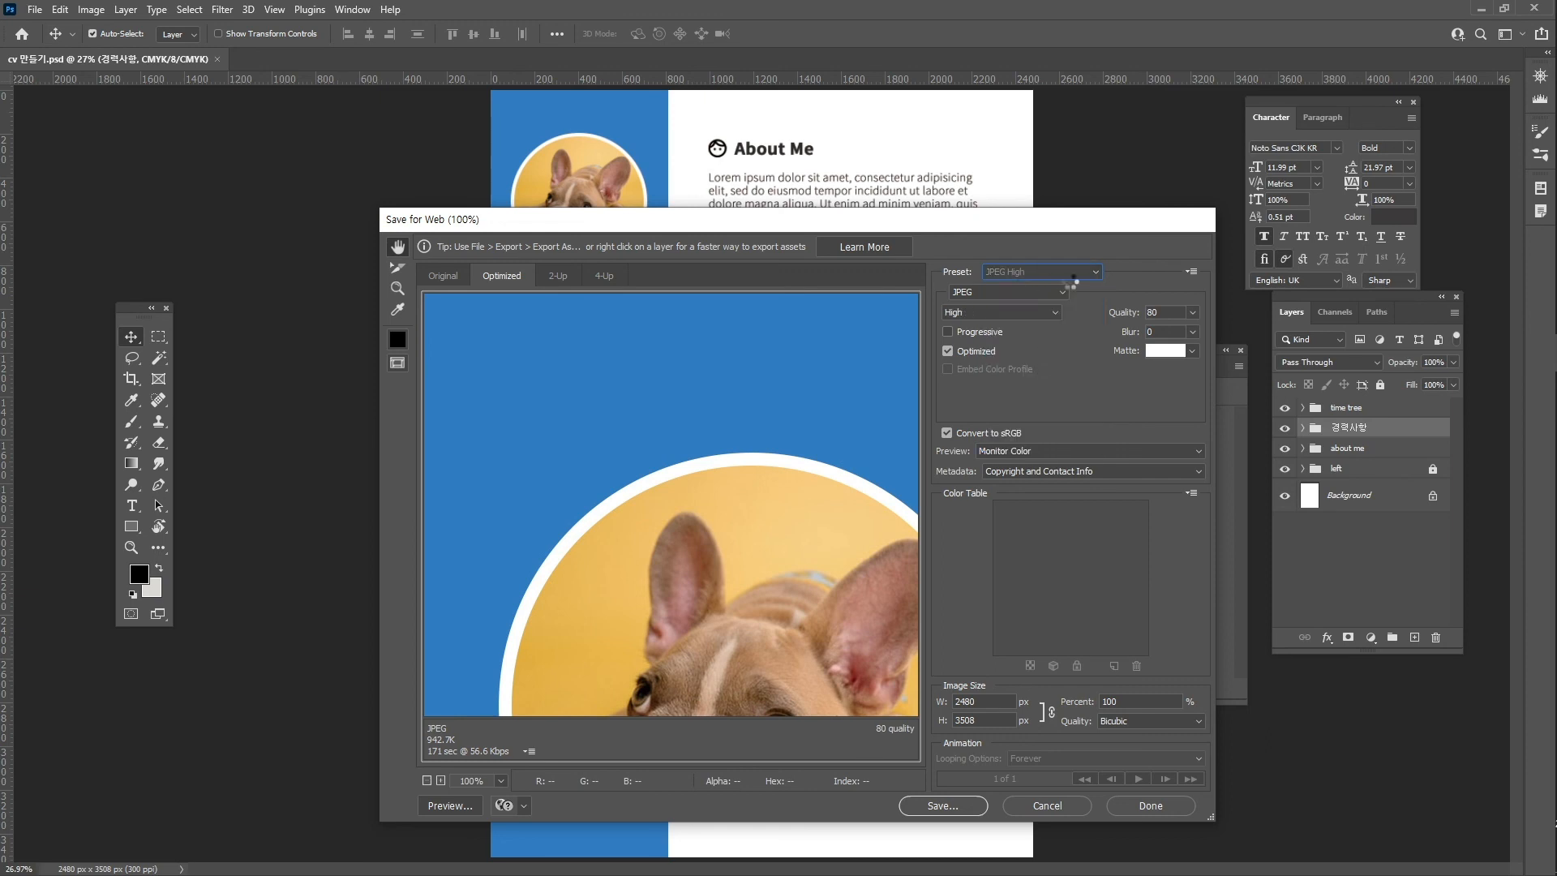
drag(996, 225, 964, 141)
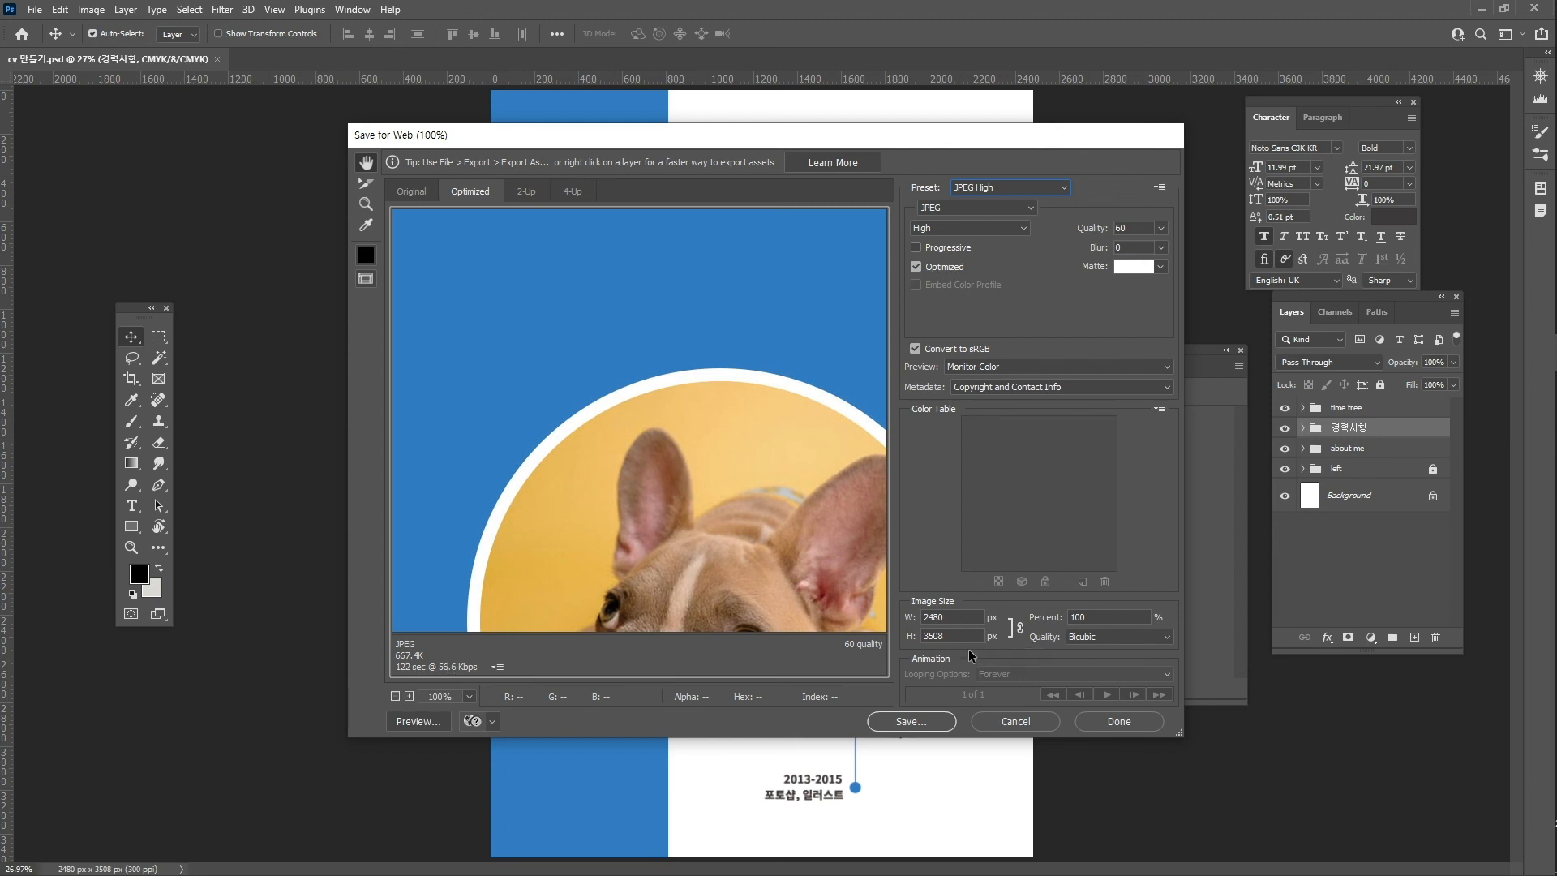
click(910, 721)
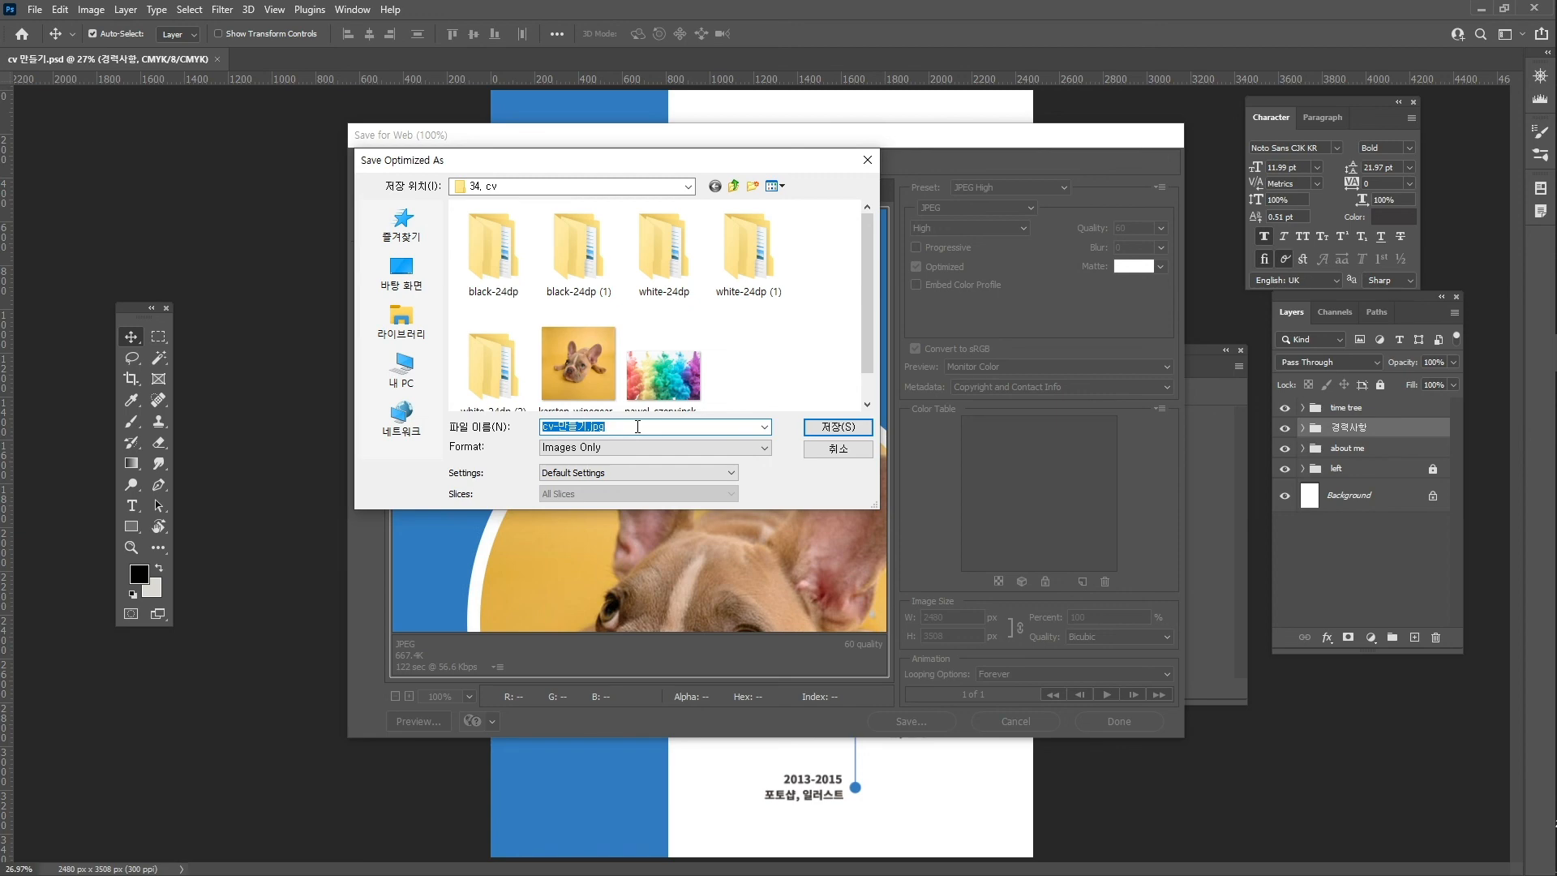
click(838, 427)
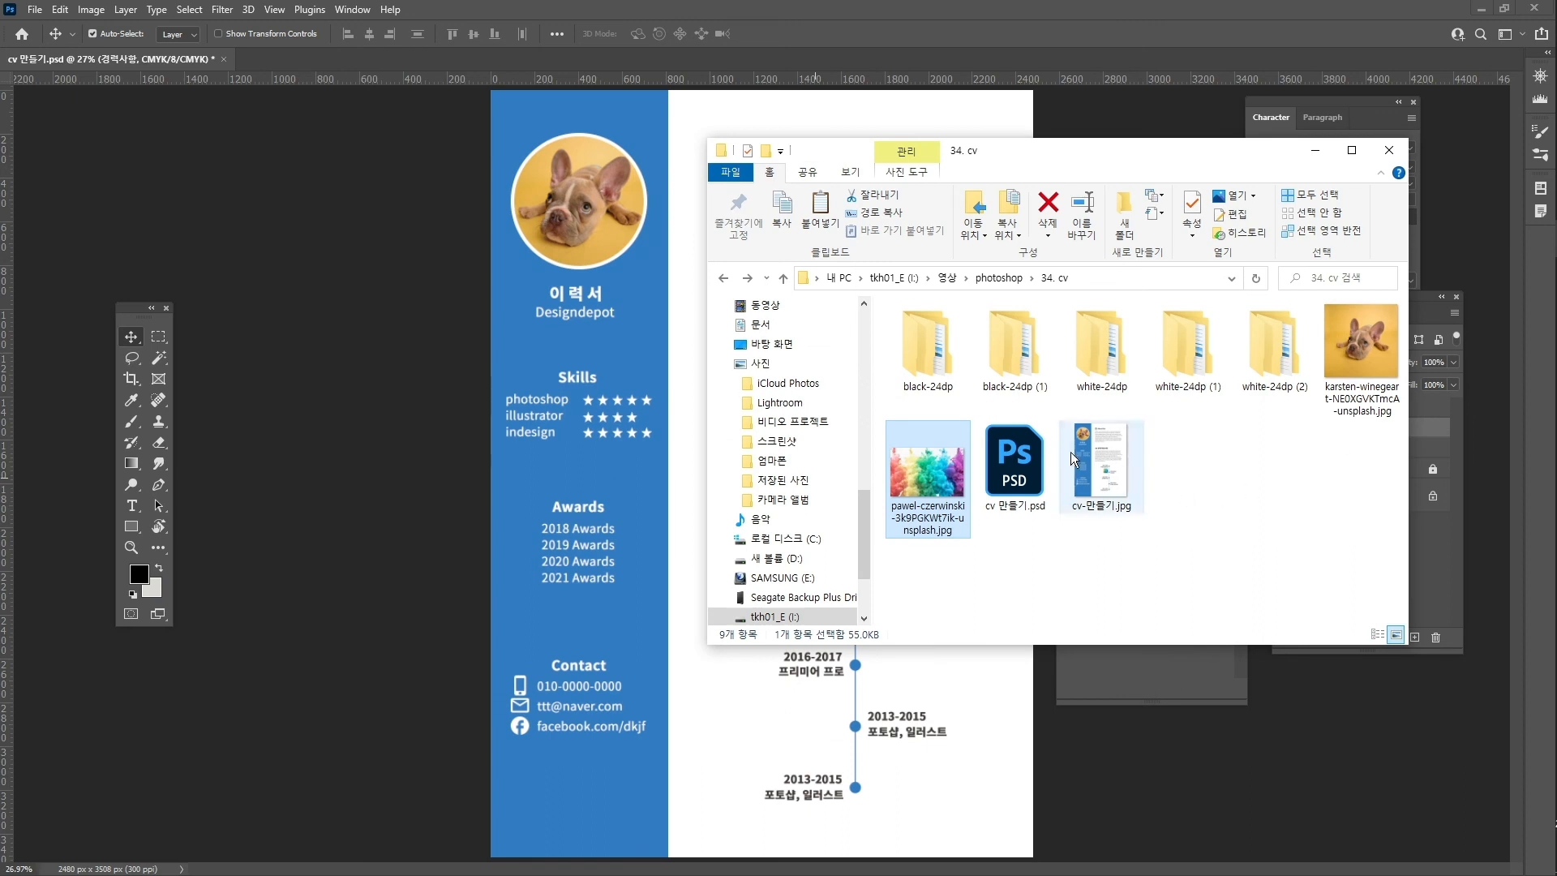
- Open cv-만들기.jpg from File Explorer in the Photos viewer
click(1111, 487)
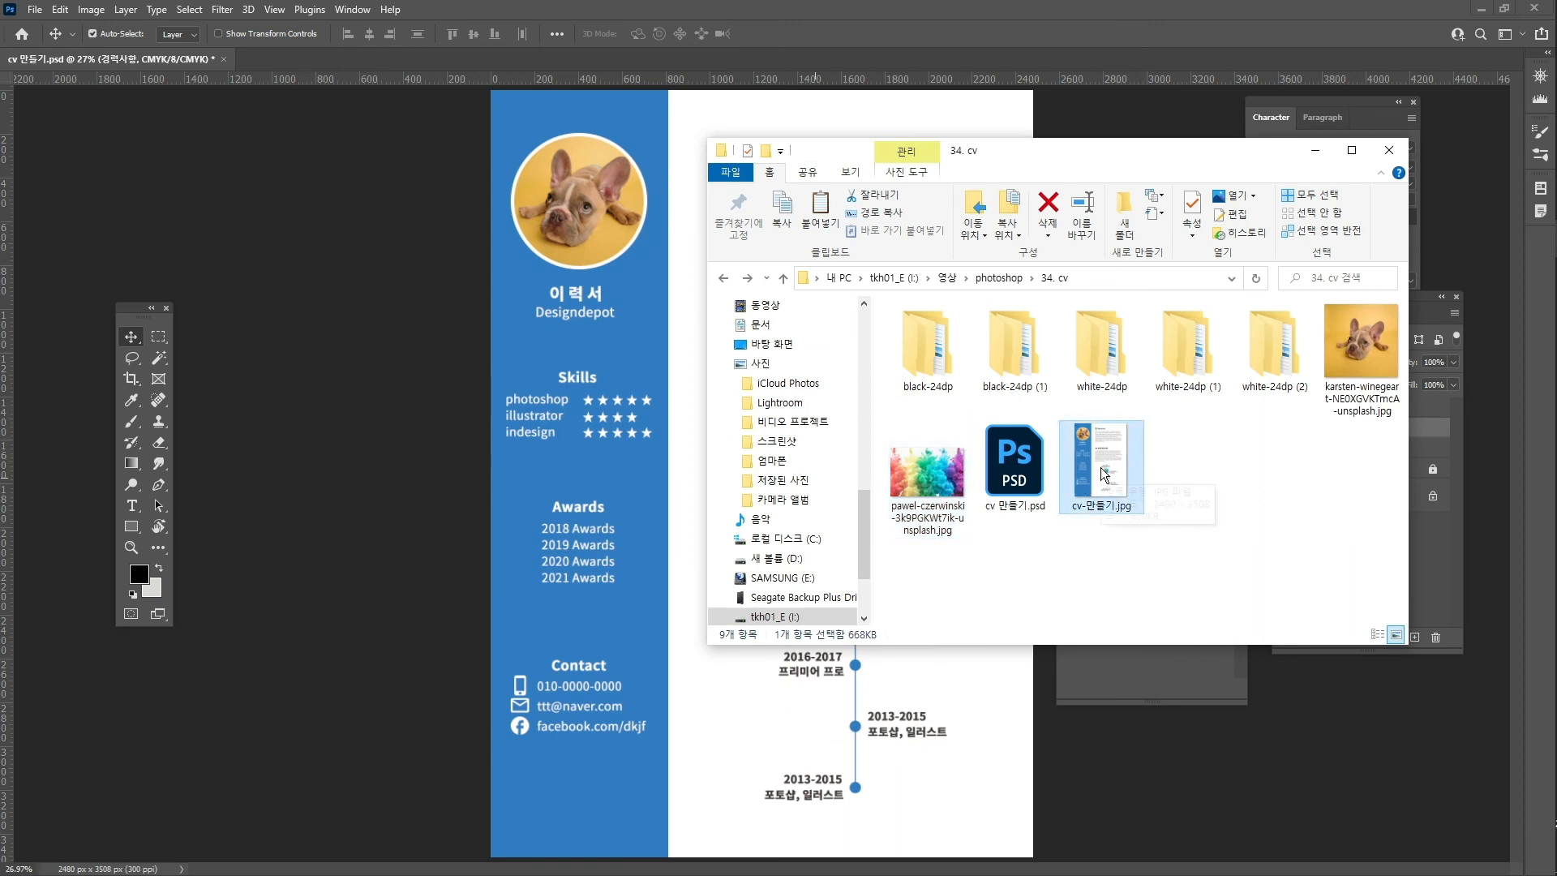
double_click(1102, 469)
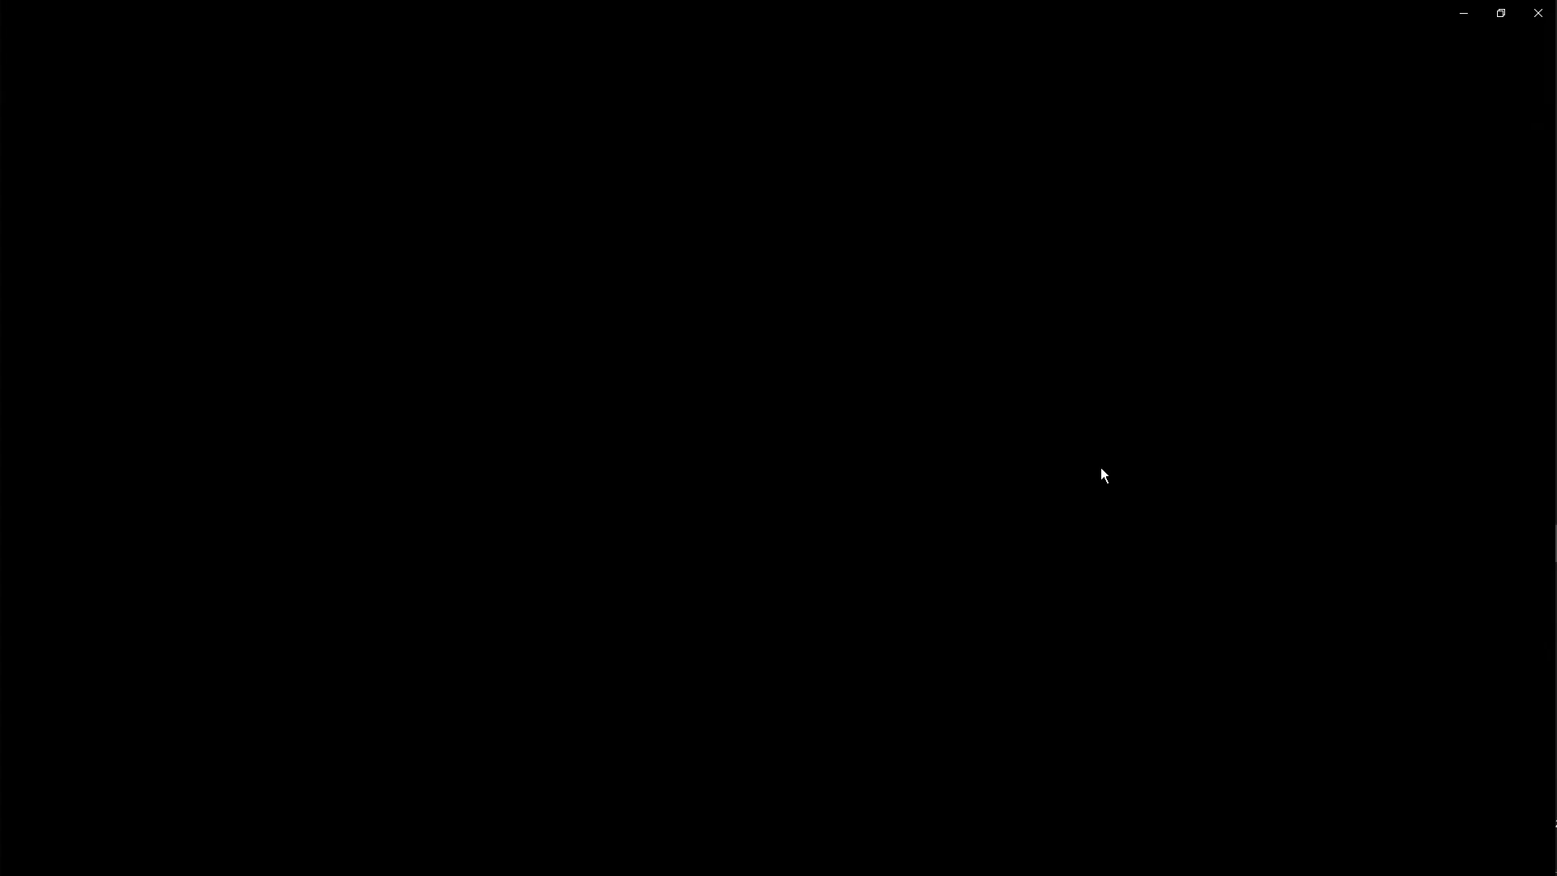